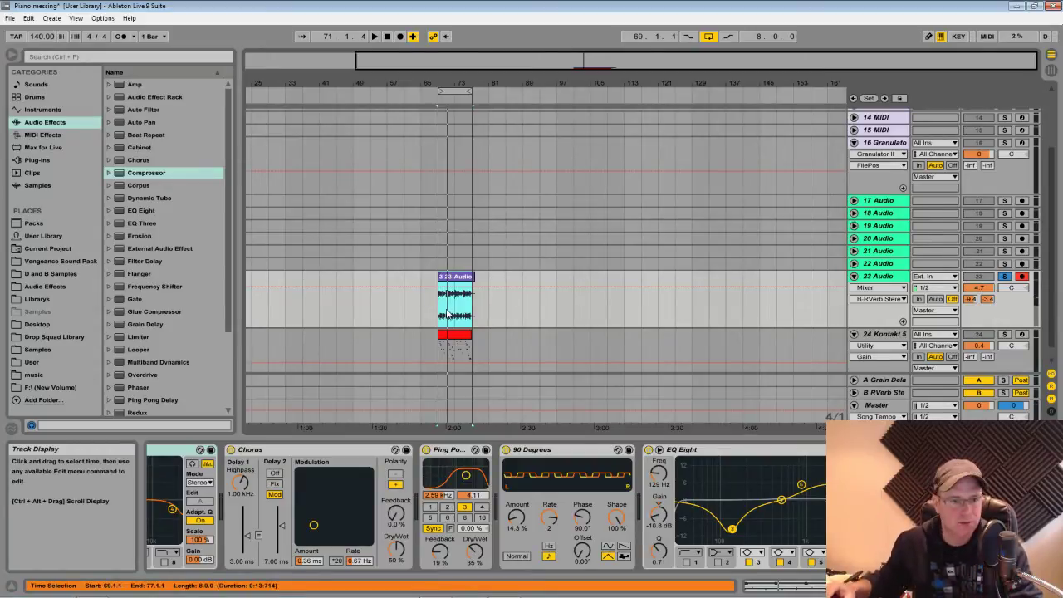
Play the looped section and open the Kick folder of the drum samples in the Drop Squad Library
key(space)
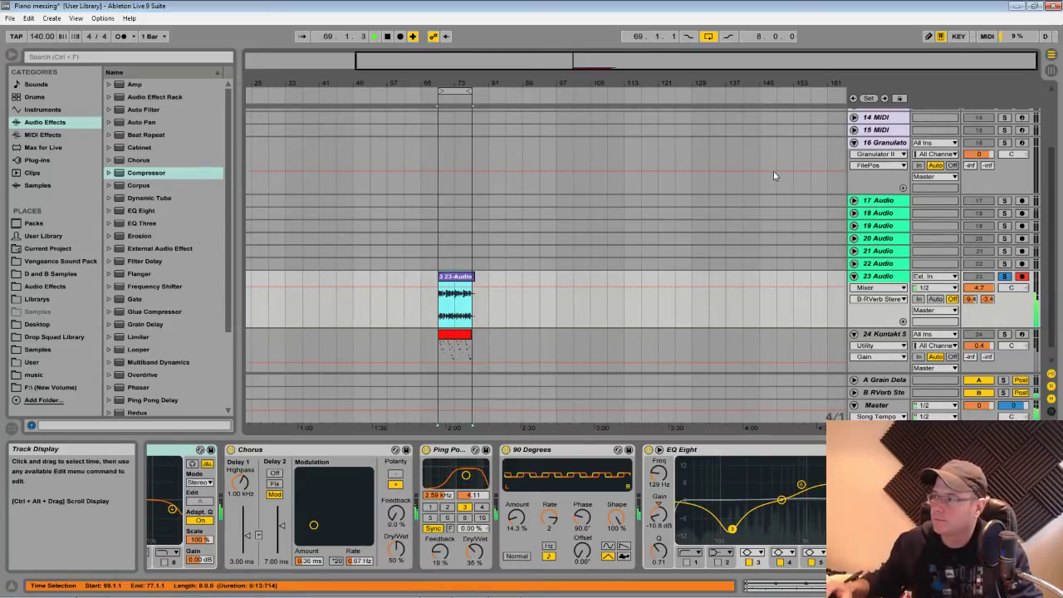
click(59, 260)
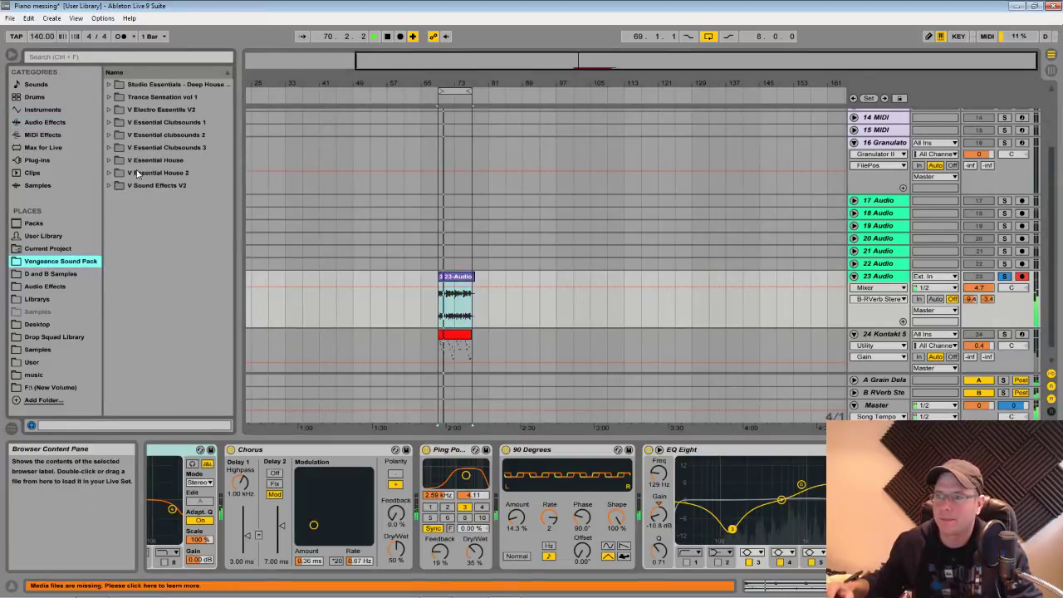
click(56, 336)
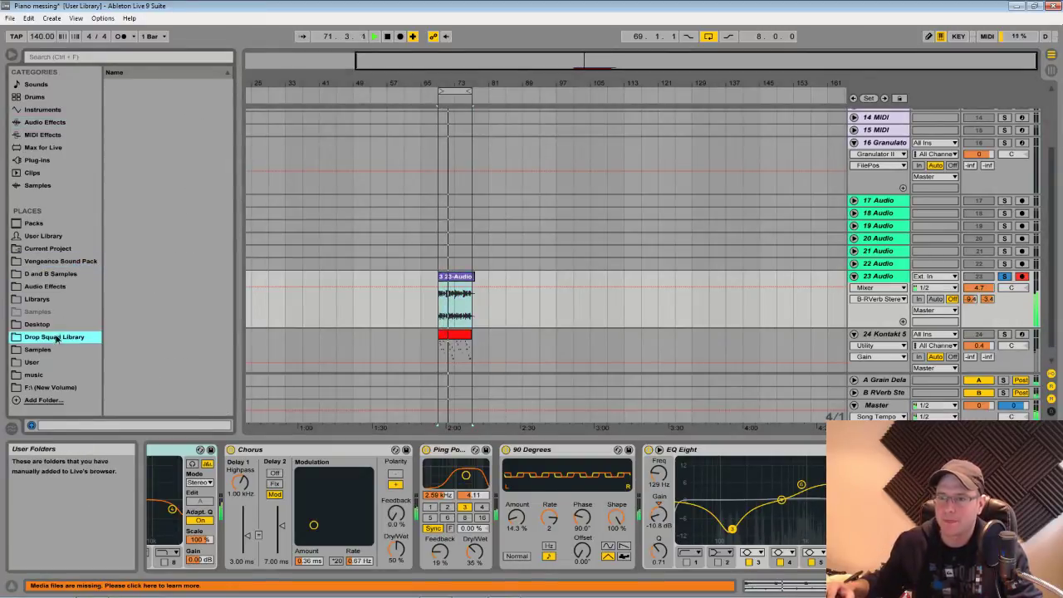
click(110, 122)
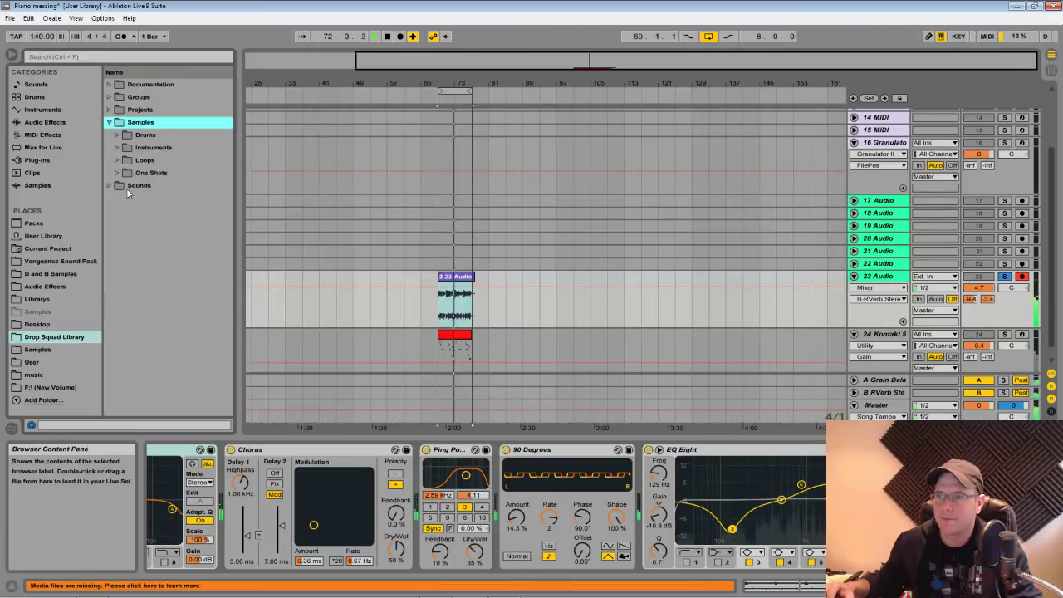
click(118, 135)
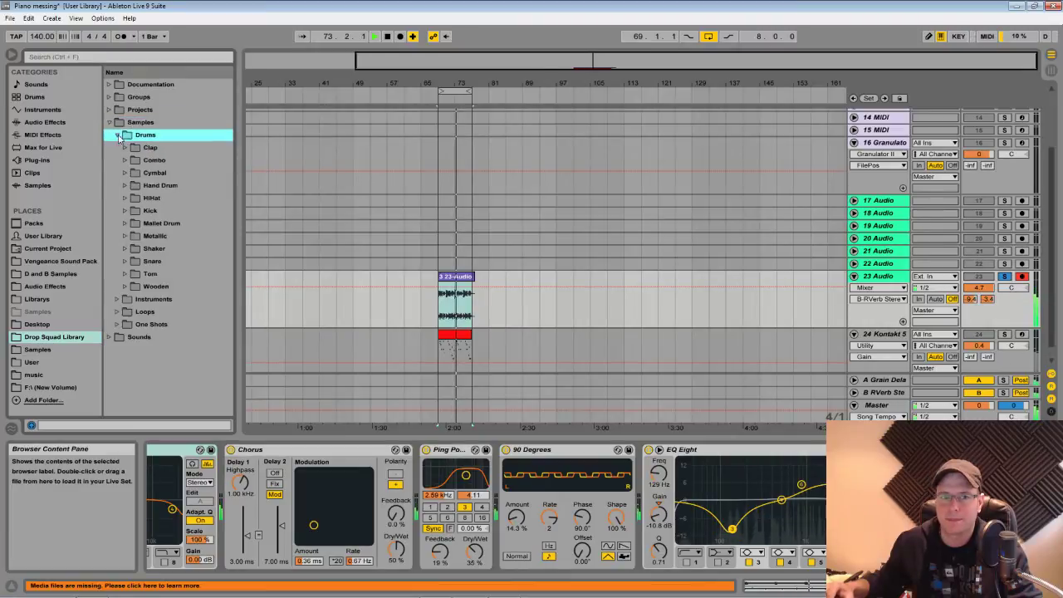
click(124, 210)
Audition the kick samples one after another and select Kick Cronotilus 1.wav
key(Down)
key(Down)
key(Down)
key(Down)
key(Down)
key(Down)
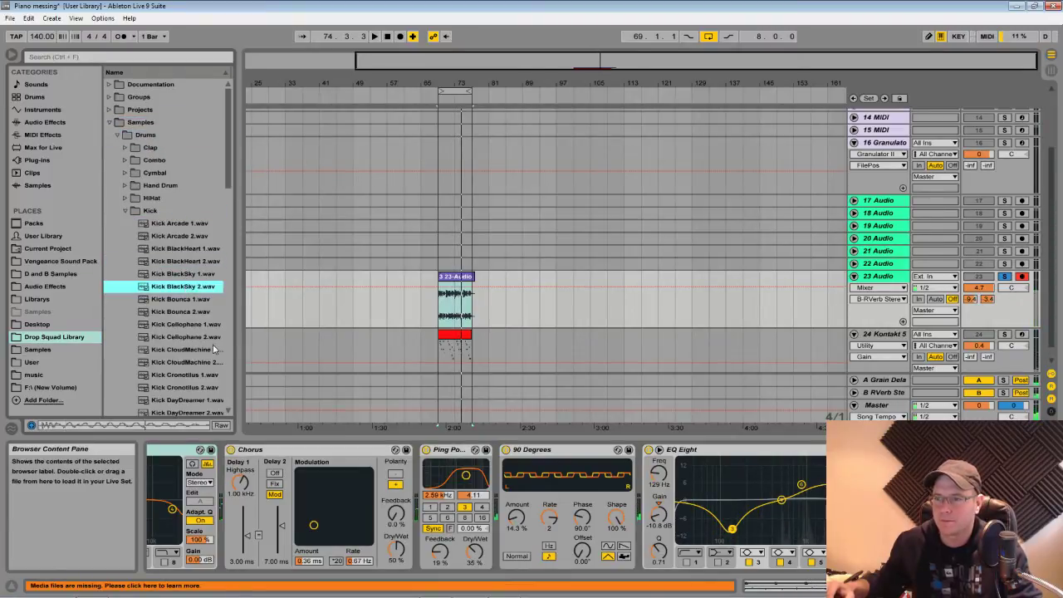
key(Down)
key(Down)
key(Down)
key(Down)
key(Down)
key(Down)
key(Down)
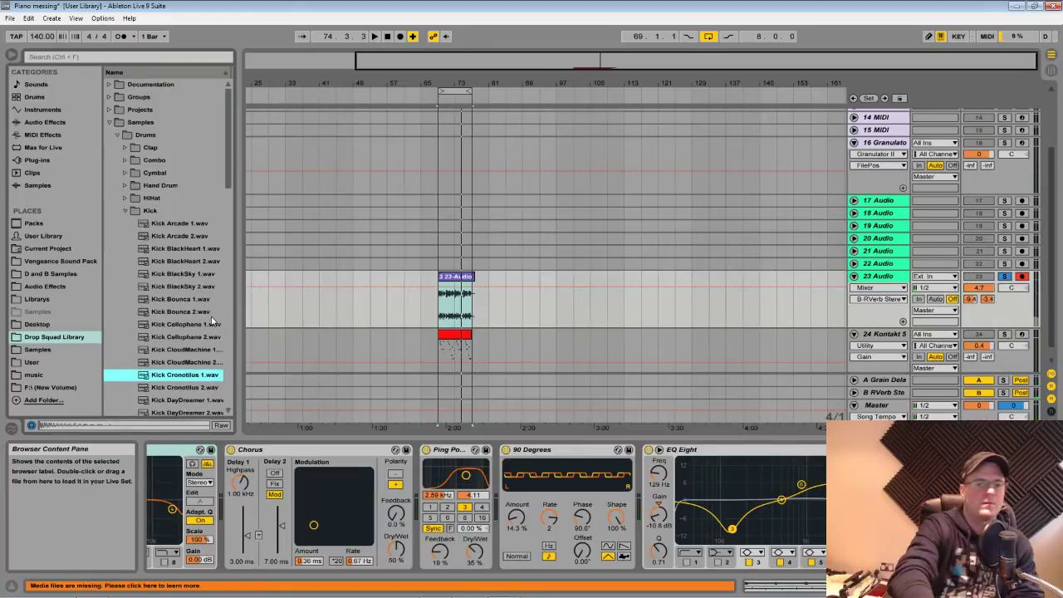
key(Down)
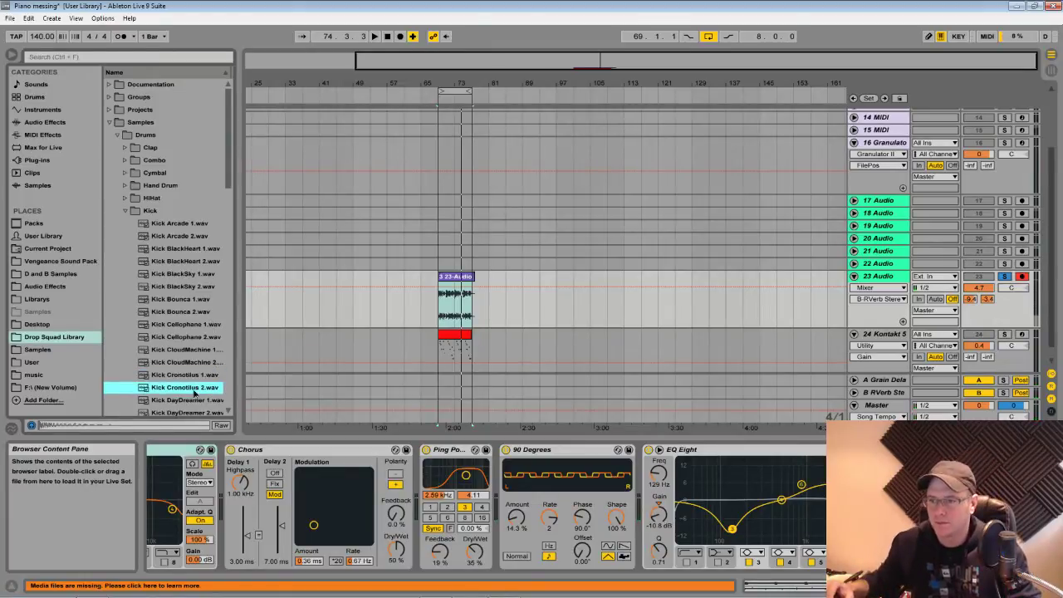
scroll(183, 228, down, 5)
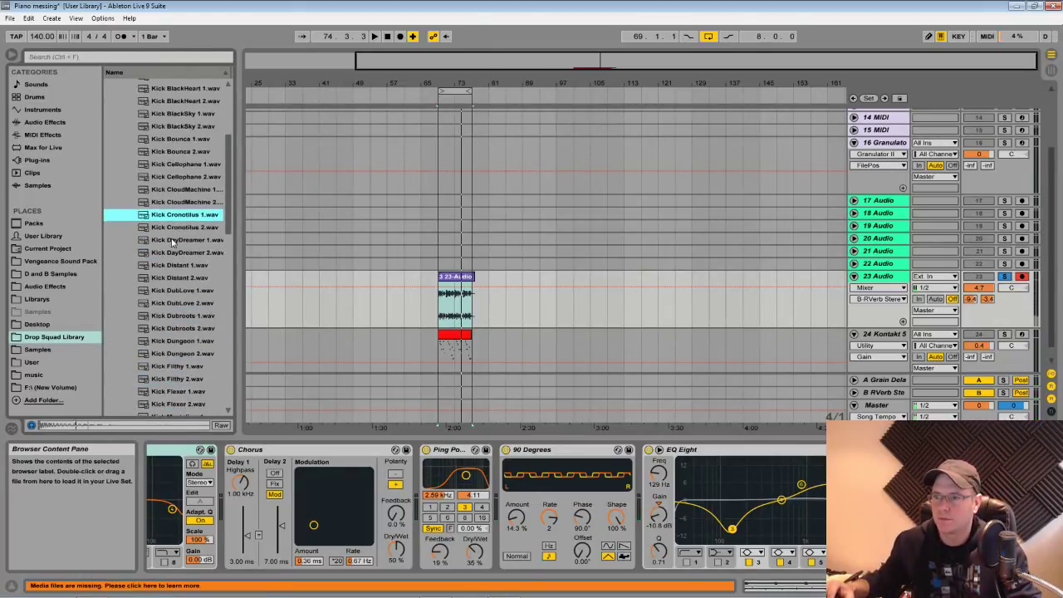
key(Up)
Place the Kick Cronotilus 1.wav sample on track 17 Audio at the start of bar 69
click(405, 244)
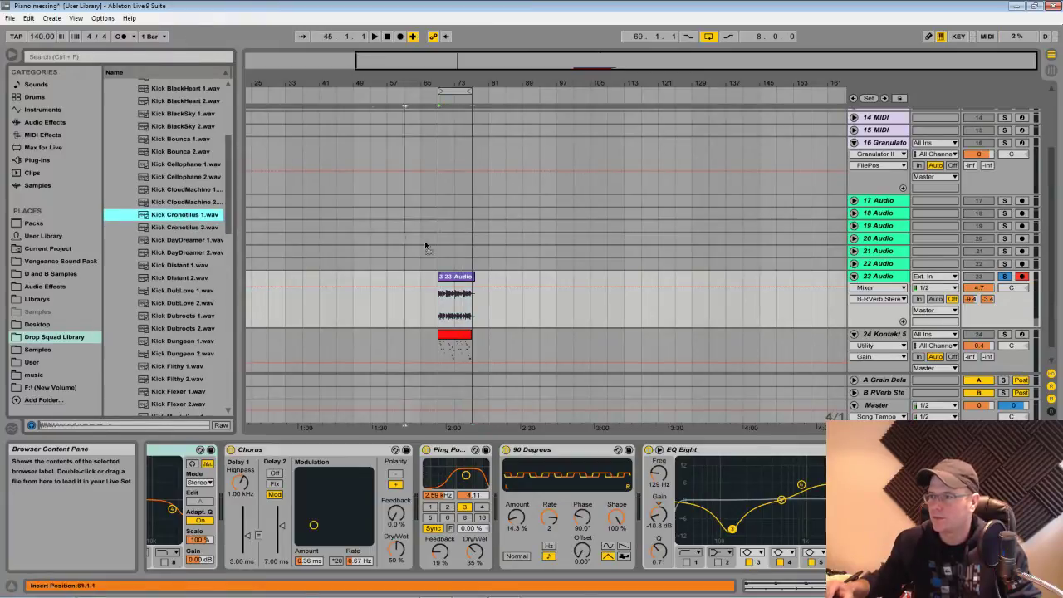
drag(437, 201, 438, 201)
drag(458, 80, 561, 72)
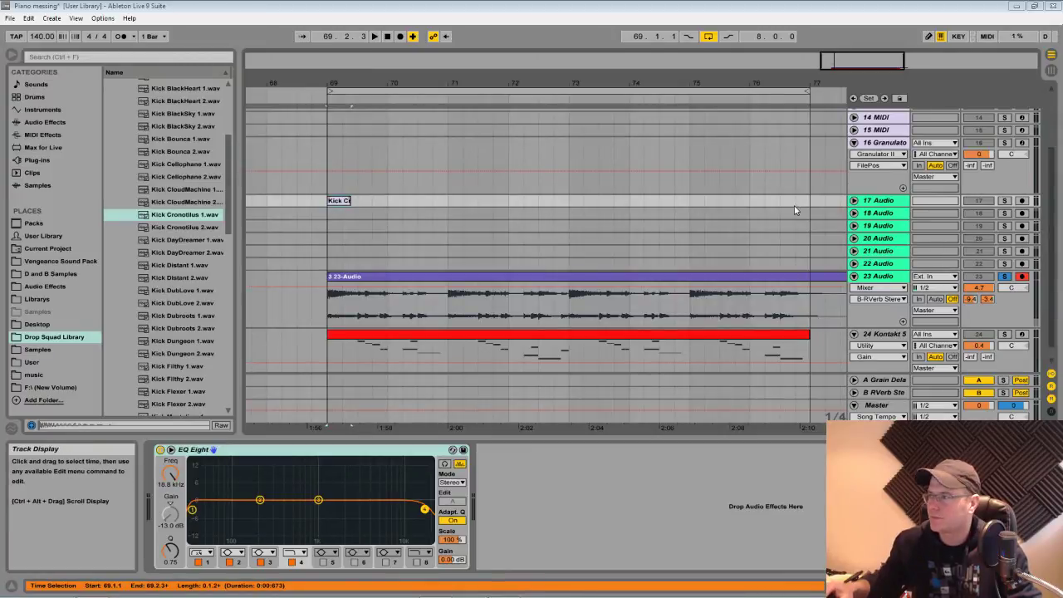
Unfold track 17 Audio and show the fades of the kick clip
click(854, 200)
right_click(348, 203)
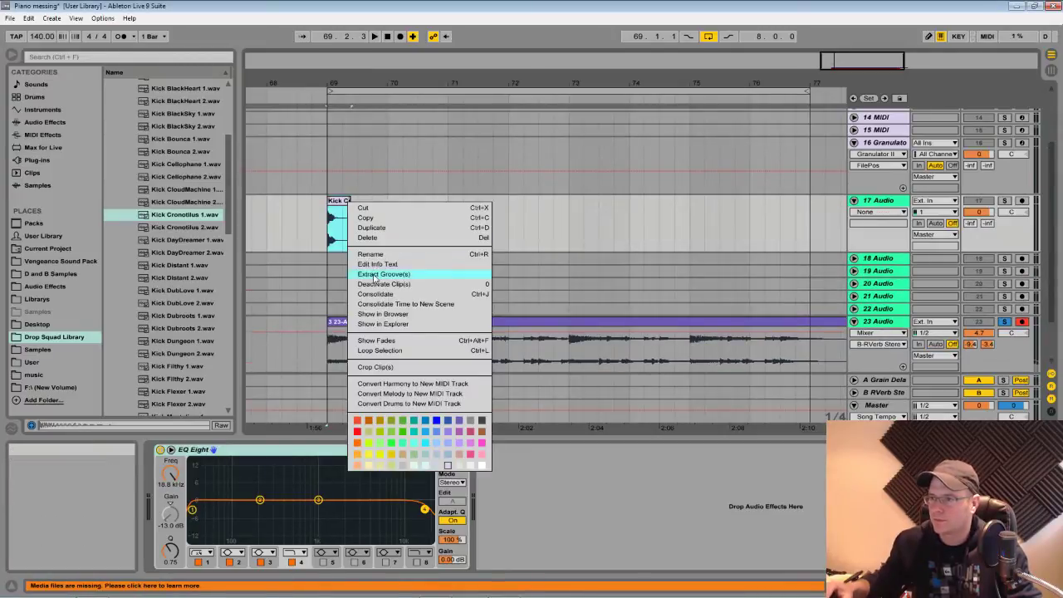
click(379, 341)
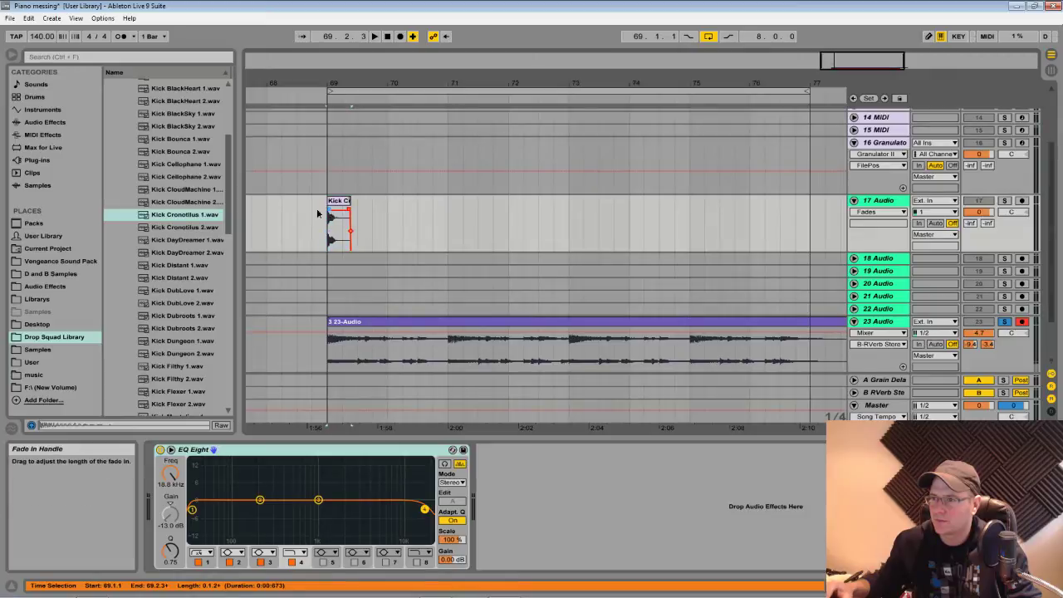
Play the kick from bar 69 and solo track 17 Audio together with track 23 Audio
drag(390, 227, 318, 234)
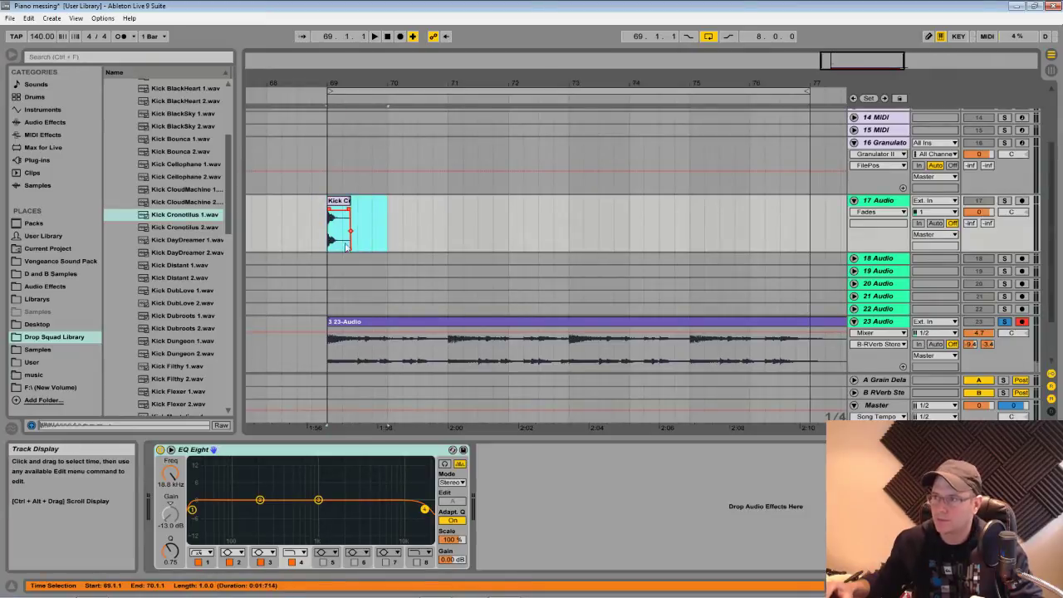
click(328, 241)
key(space)
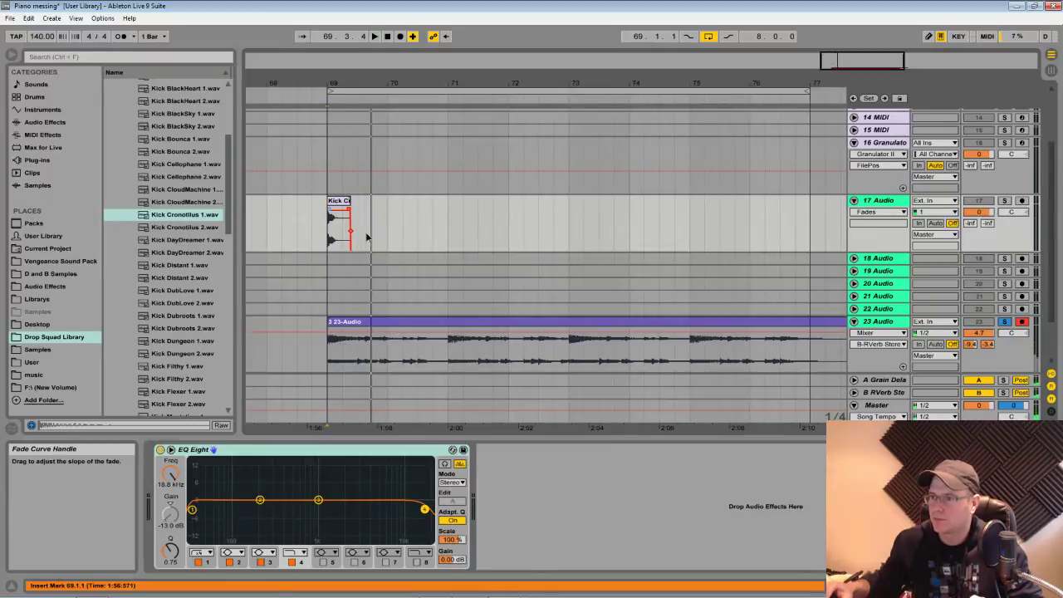
ctrl+click(1005, 200)
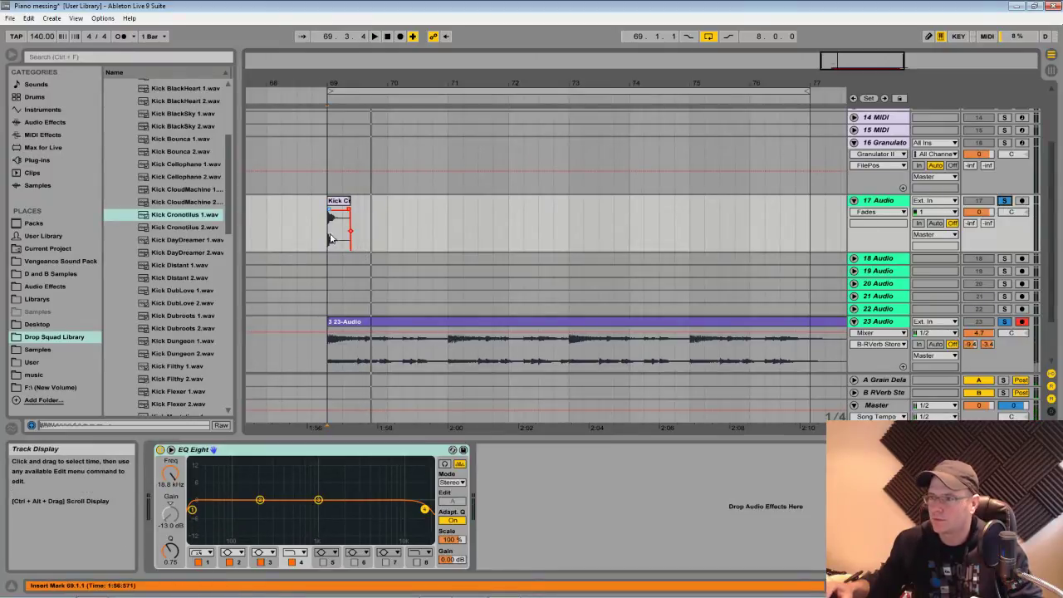
Duplicate the kick clip every half bar on track 17 Audio from bar 69 up to bar 77
drag(371, 233, 336, 226)
key(ctrl+d)
key(ctrl+d)
key(ctrl+d)
key(ctrl+d)
key(ctrl+d)
key(ctrl+d)
key(ctrl+d)
key(ctrl+d)
key(ctrl+d)
key(ctrl+d)
key(ctrl+d)
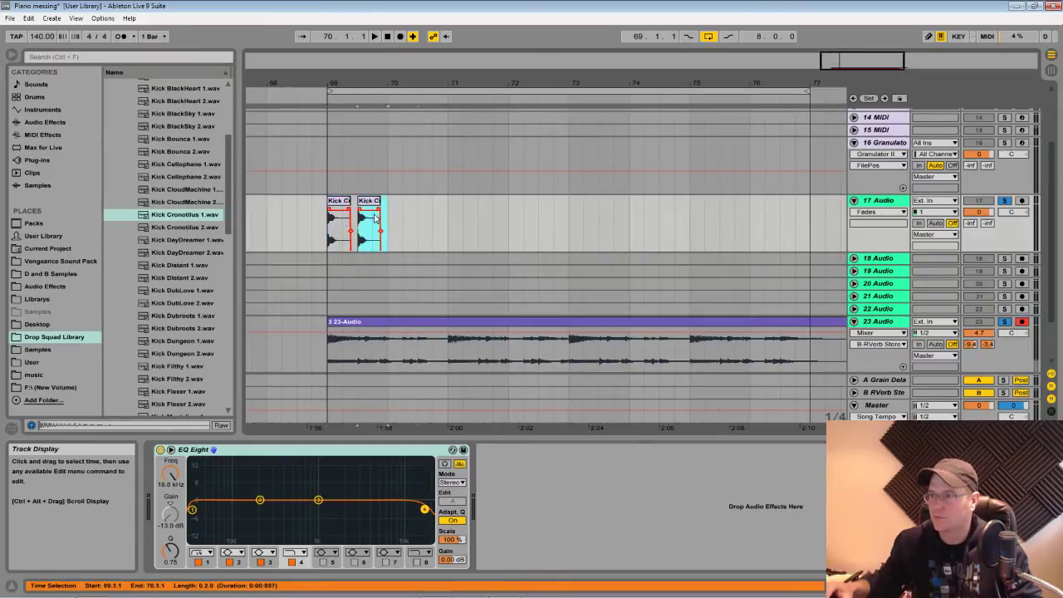
key(ctrl+d)
key(ctrl+d)
key(ctrl+d)
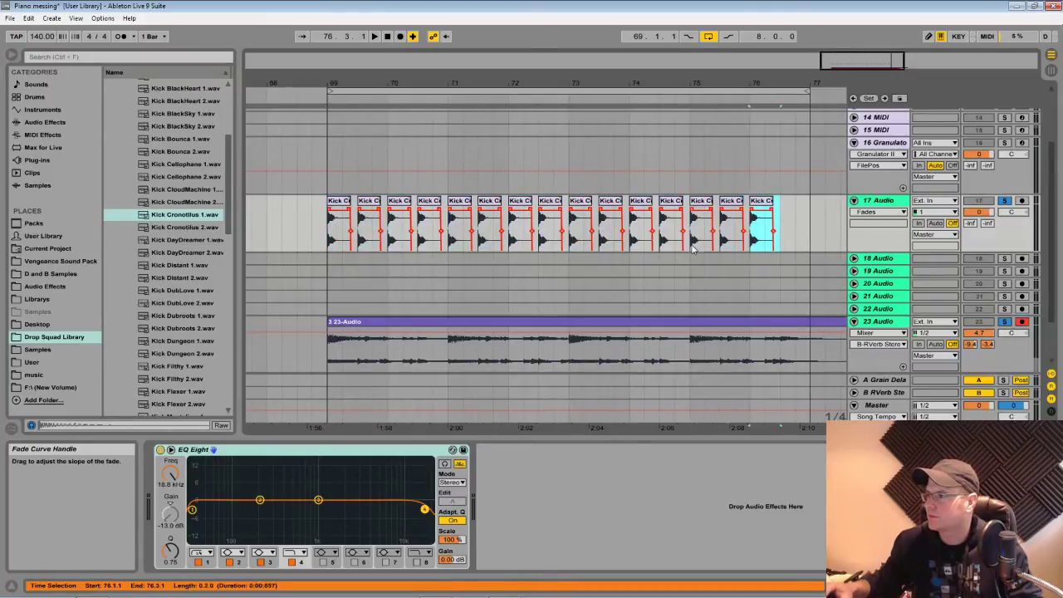
key(ctrl+d)
Consolidate the kick clips from bar 69 to bar 77 into one clip and play it from the start
drag(322, 233, 802, 242)
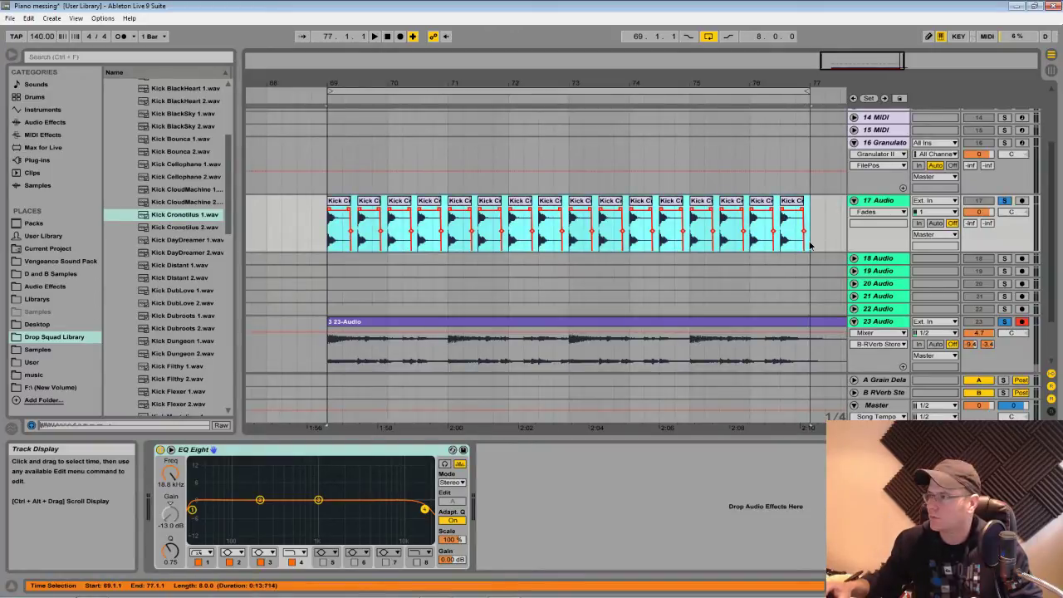
key(ctrl+j)
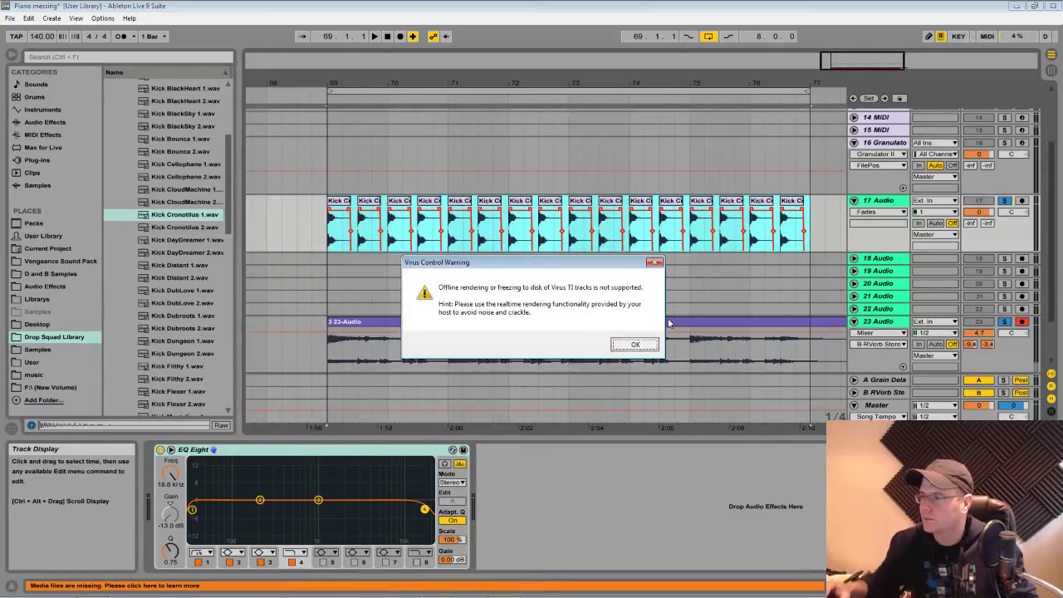
click(635, 343)
click(327, 256)
key(space)
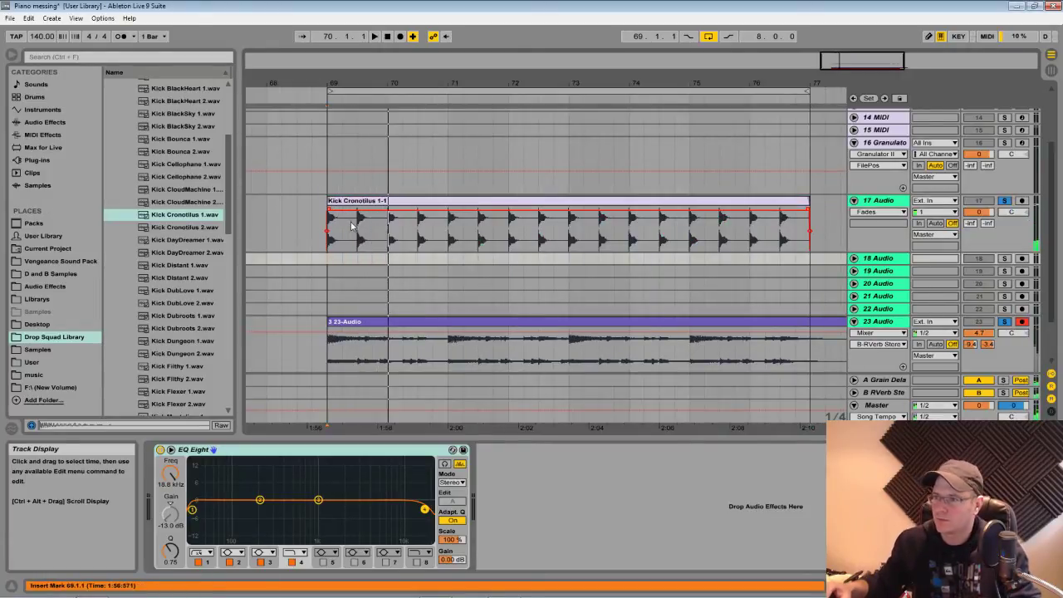
Trim the consolidated kick clip to its first half bar, repeat it on every bar through bar 76, and play it back
drag(338, 238, 372, 239)
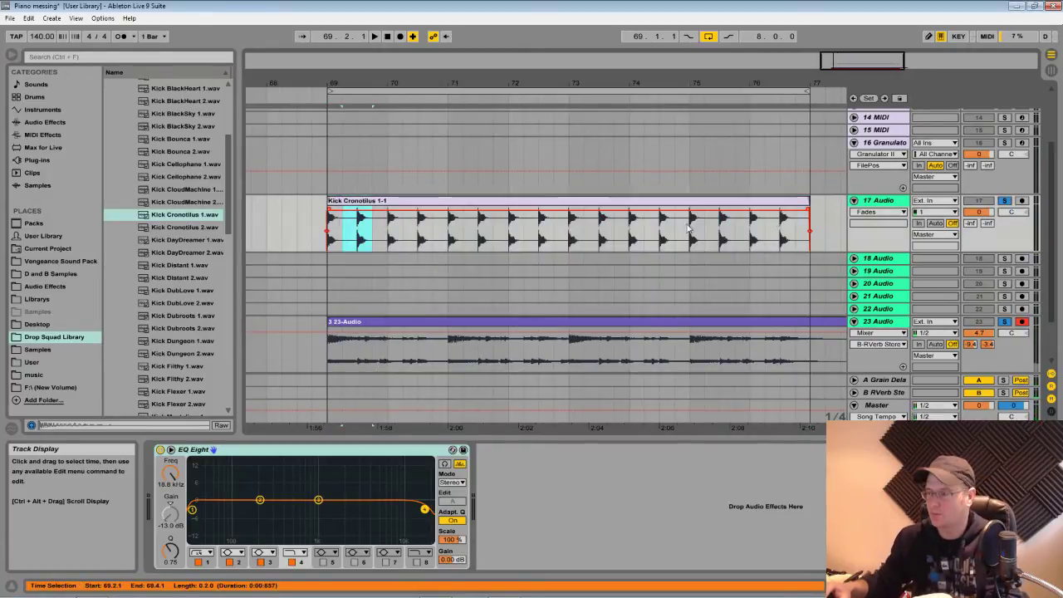
drag(811, 209, 357, 212)
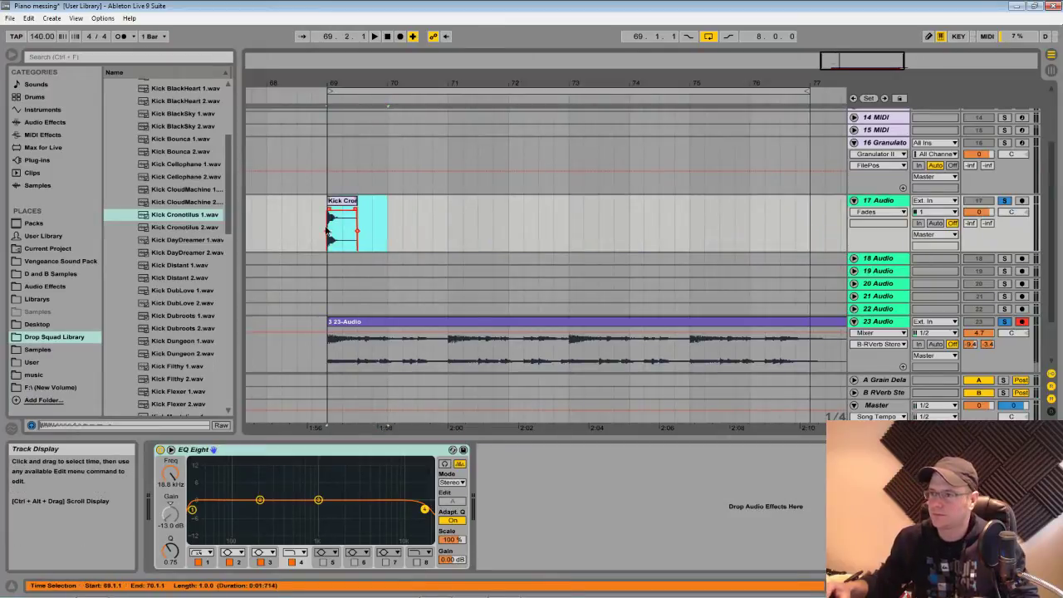
key(ctrl+d)
key(ctrl+d)
key(ctrl+d)
key(ctrl+d)
key(ctrl+d)
key(ctrl+d)
key(ctrl+d)
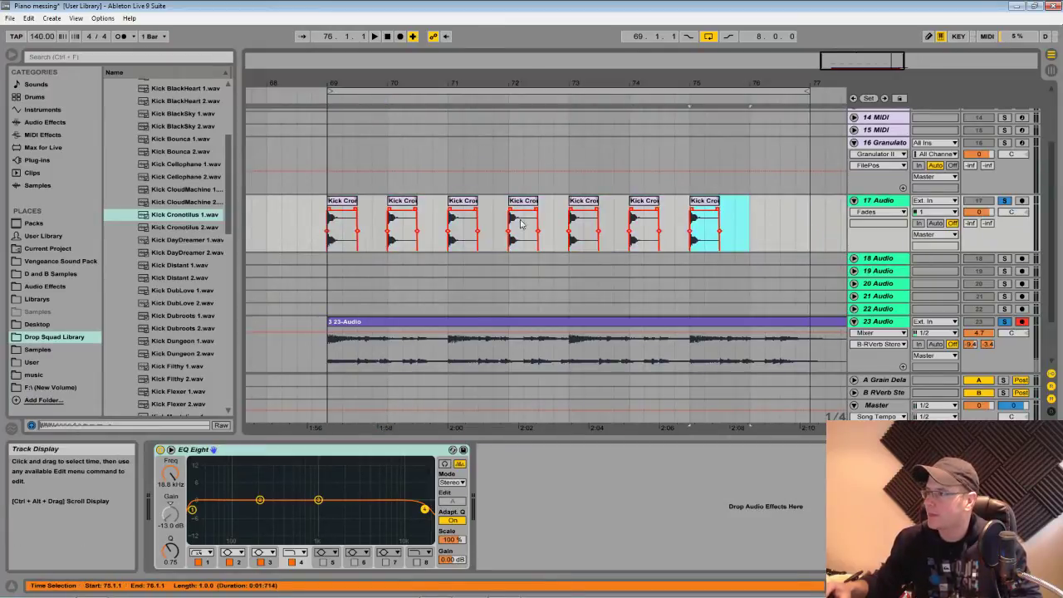
click(329, 237)
key(space)
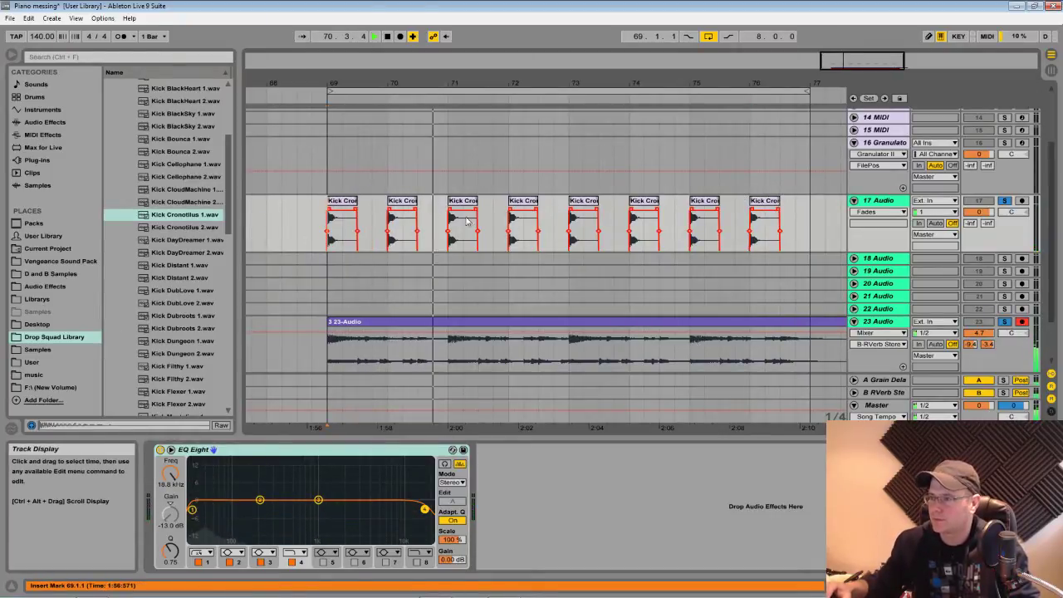
Add an extra kick at 70.4.3 that ends at bar 71 and lower its clip gain to -4.65 dB
drag(464, 83, 413, 202)
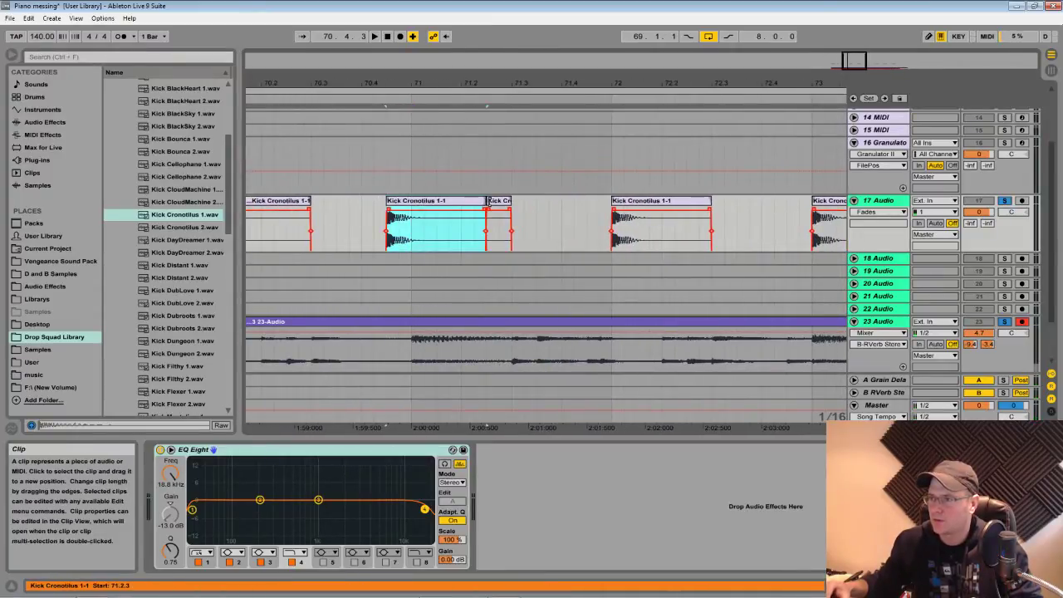
click(489, 201)
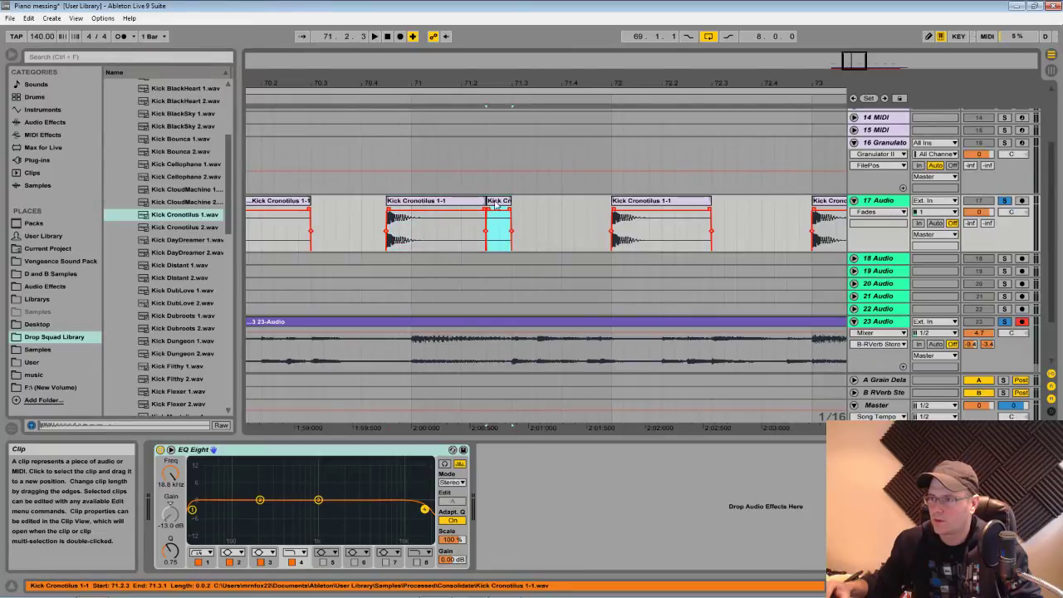
drag(489, 201, 407, 206)
double_click(406, 207)
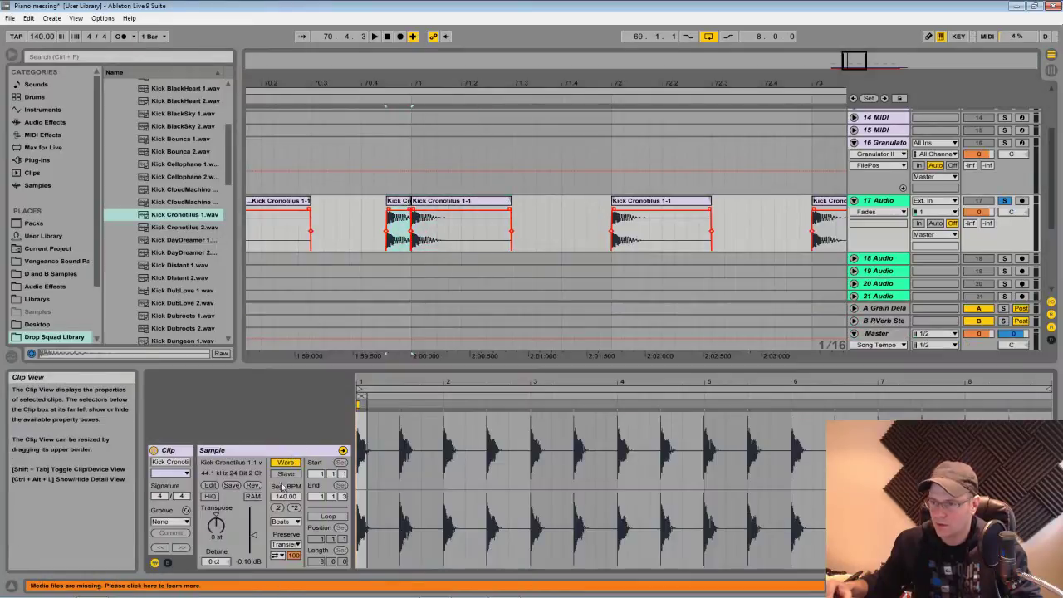
drag(259, 542, 258, 550)
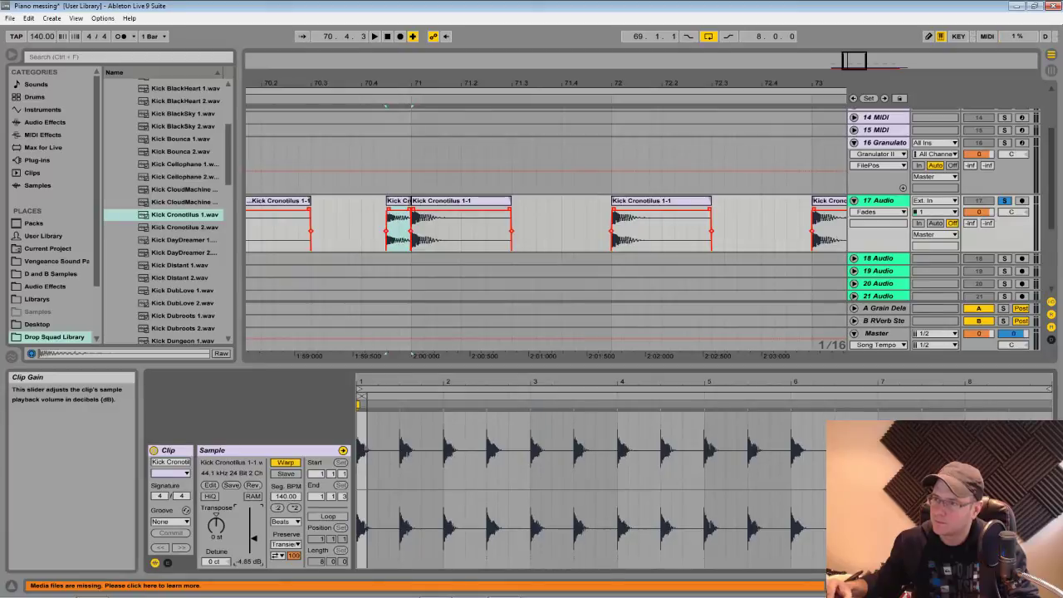
Shift the extra kick's start to a sixteenth note before bar 71 and listen to the transition
key(space)
key(space)
drag(414, 87, 412, 209)
click(300, 213)
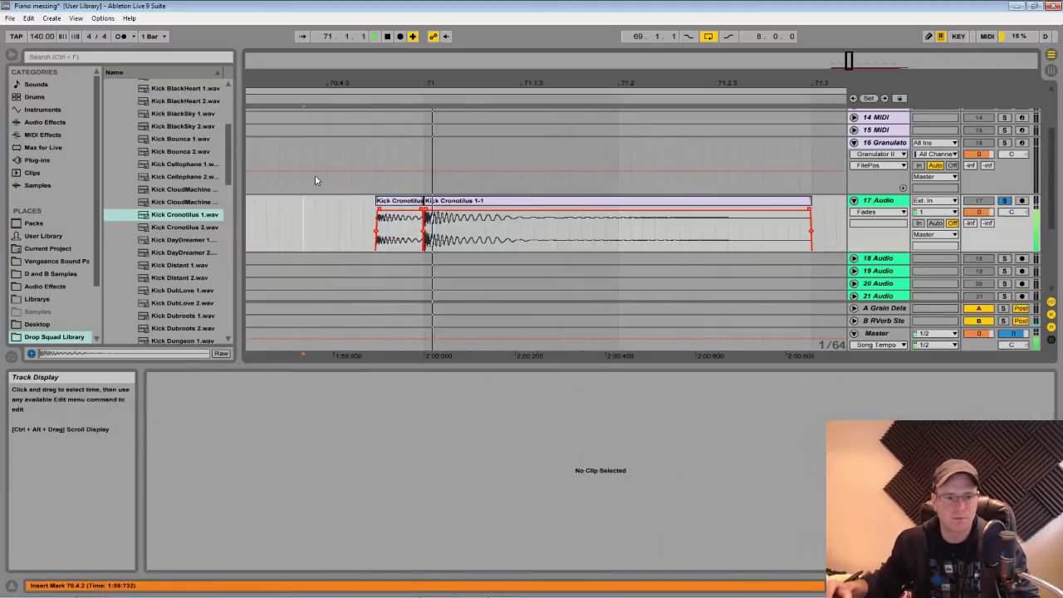
drag(439, 87, 439, 30)
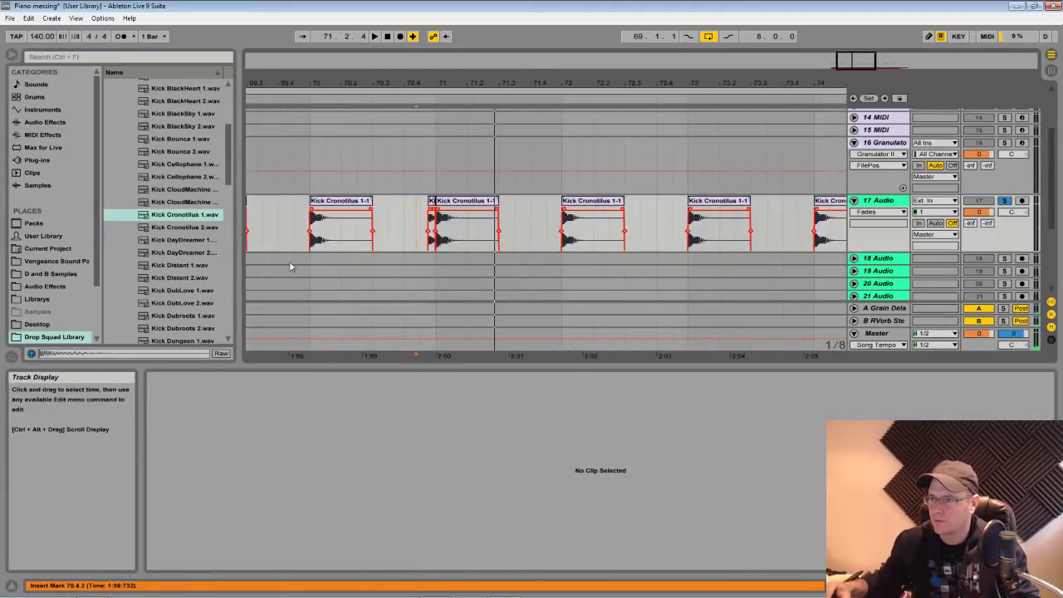
Play the kicks from bar 70 and duplicate the four-bar pattern starting at bar 69 over bars 73 to 76
click(309, 245)
key(space)
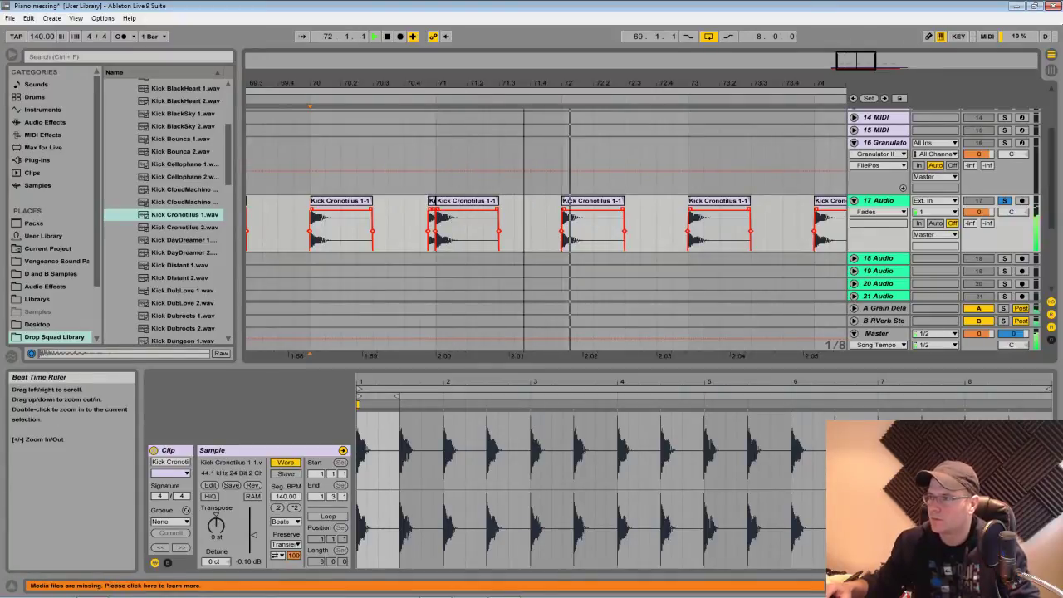
mouse_move(528, 83)
mouse_down()
mouse_move(529, 113)
mouse_move(524, 89)
mouse_up()
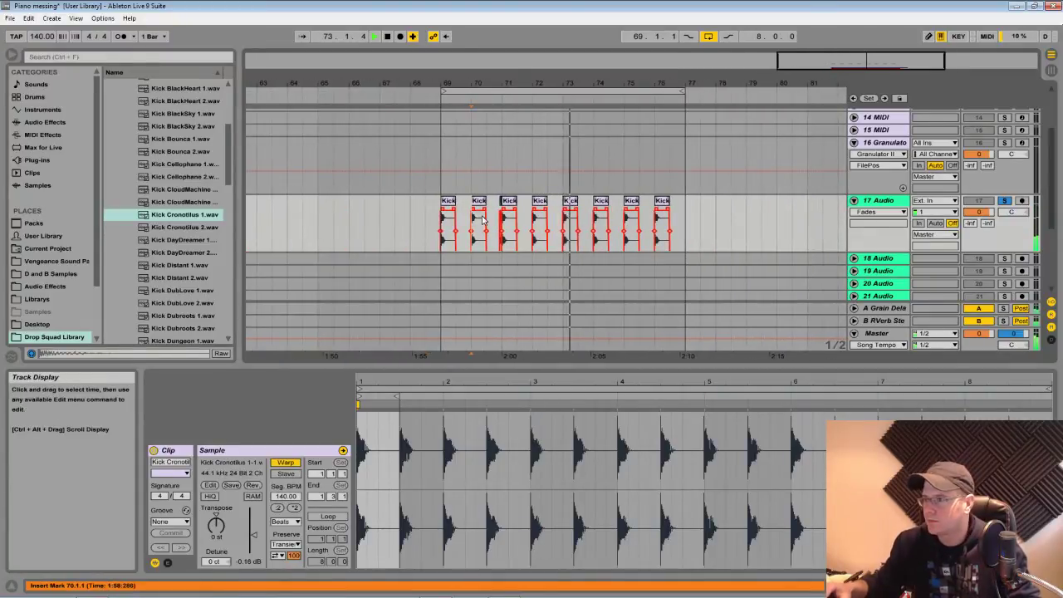
drag(444, 224, 536, 226)
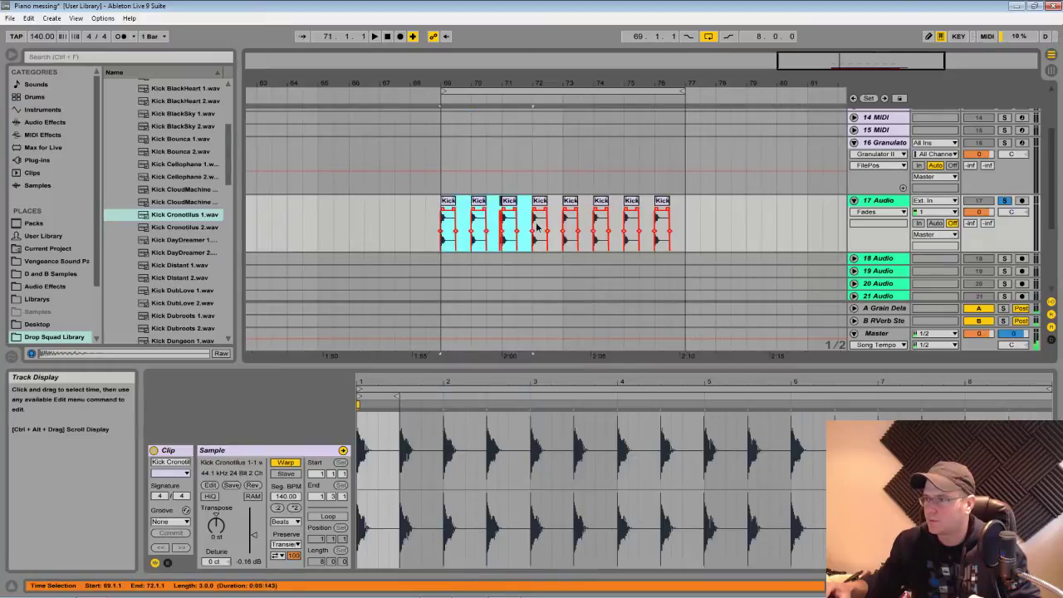
key(ctrl+d)
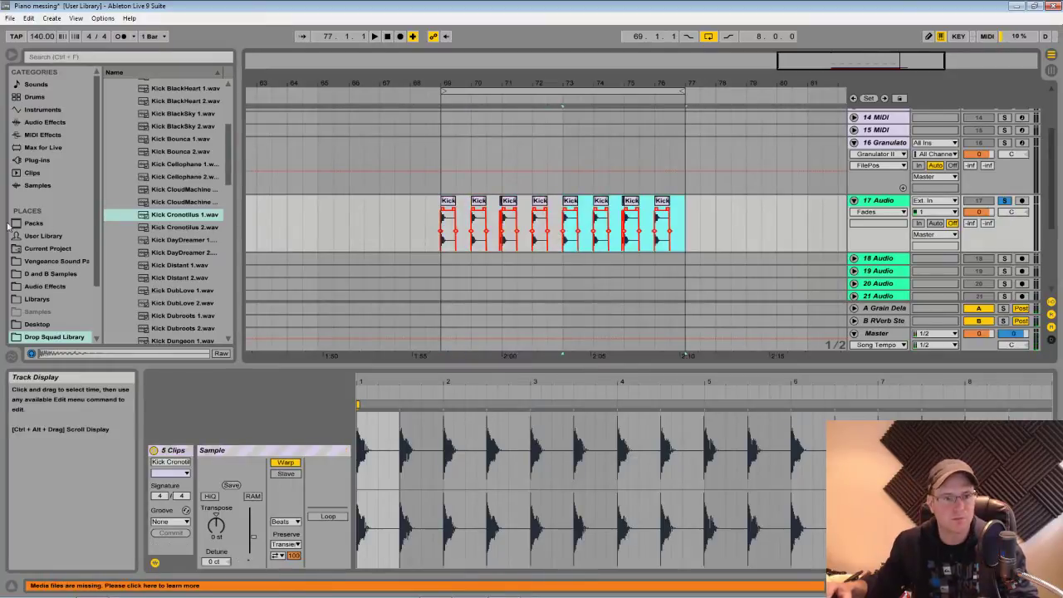
Play back the kicks, add an extra kick clip on track 17 Audio at 76.4.3, and listen to the transition
key(space)
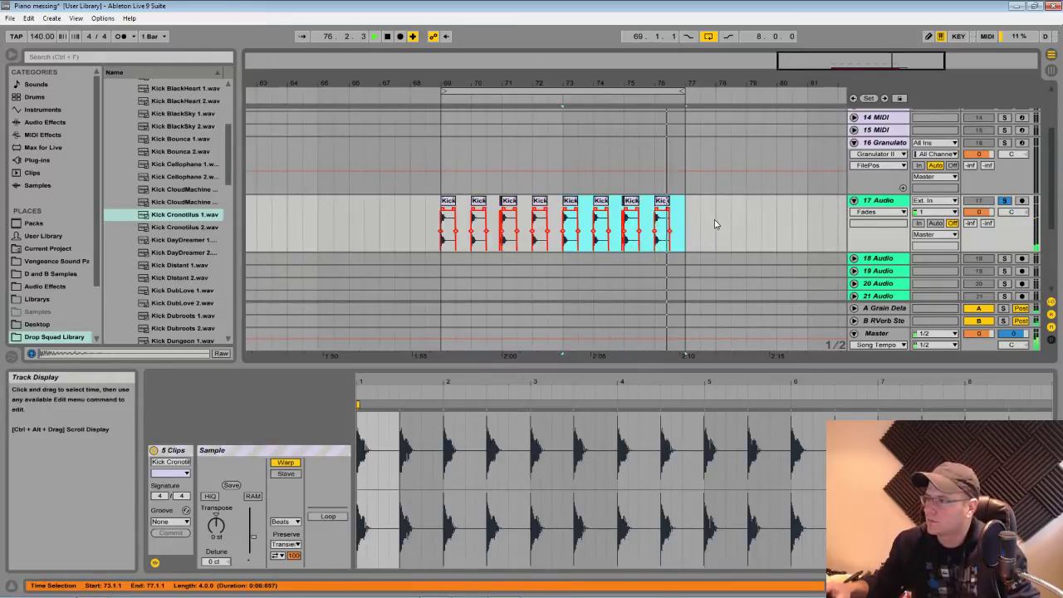
key(space)
drag(667, 81, 666, 158)
drag(518, 201, 678, 214)
click(597, 215)
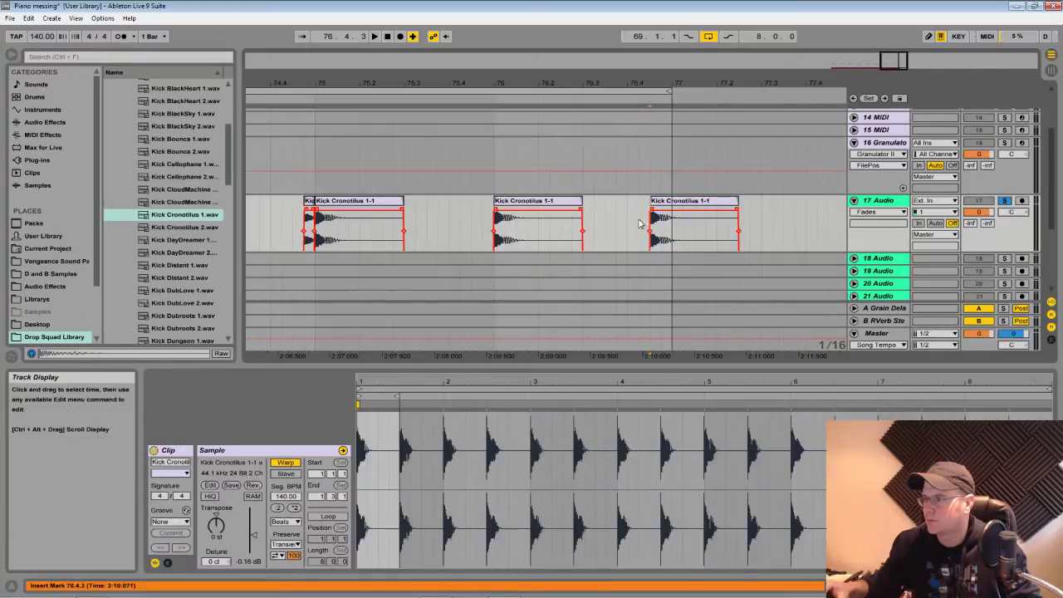
click(643, 231)
key(space)
Open the Snare folder under Samples and Drums in the Drop Squad Library, playing the loop from bar 69 along the way
drag(541, 83, 620, 25)
scroll(603, 242, down, 1)
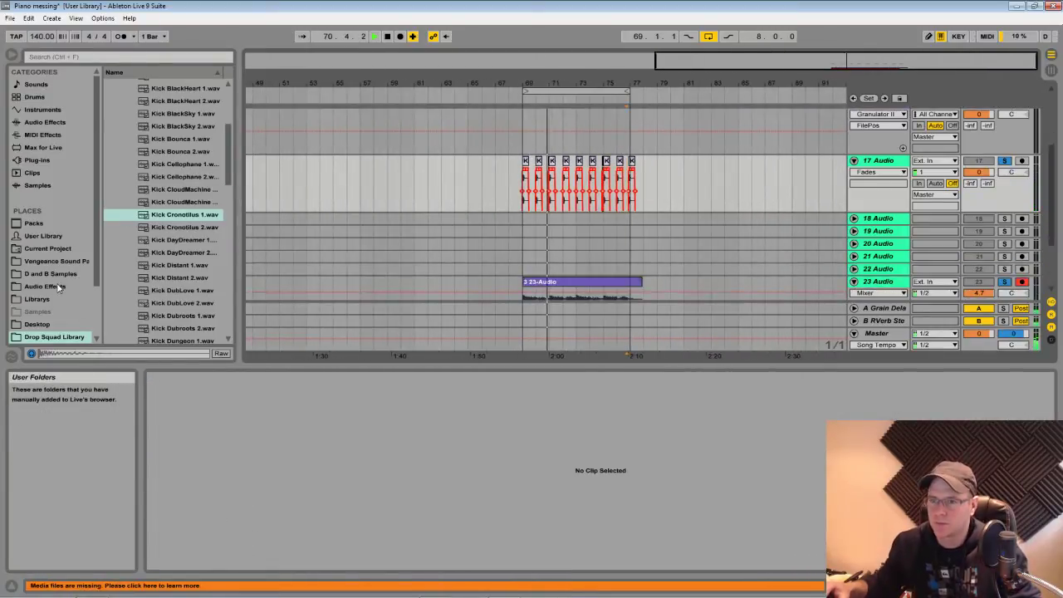
click(67, 338)
scroll(214, 171, up, 5)
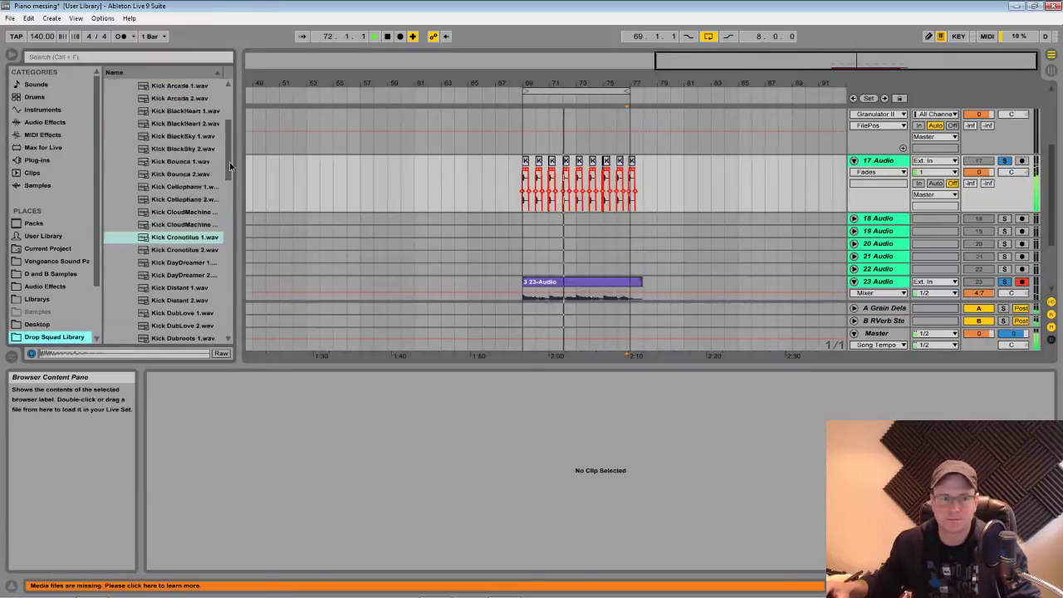
click(110, 122)
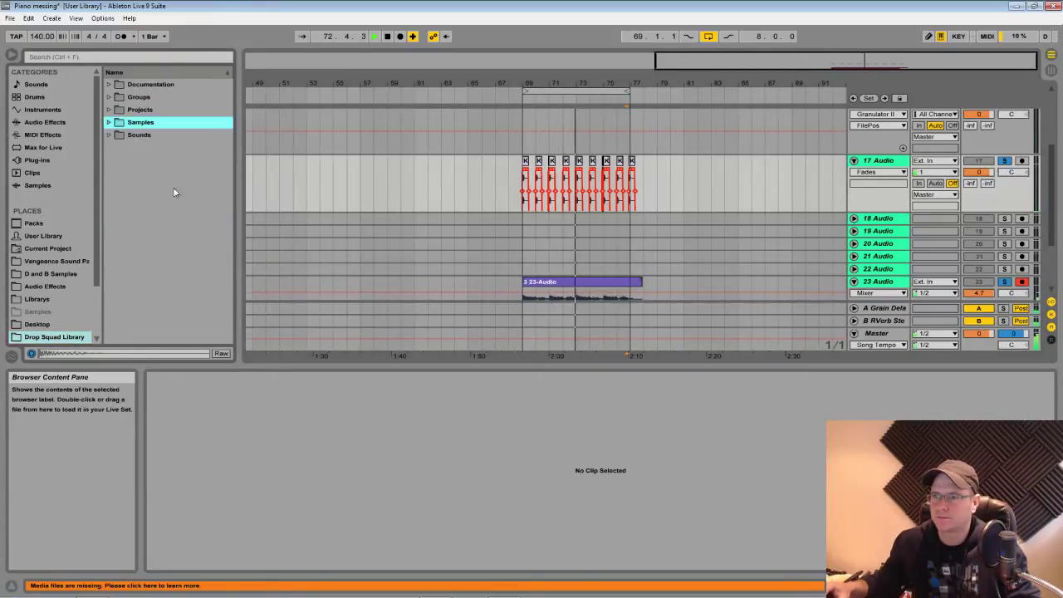
click(109, 135)
click(109, 122)
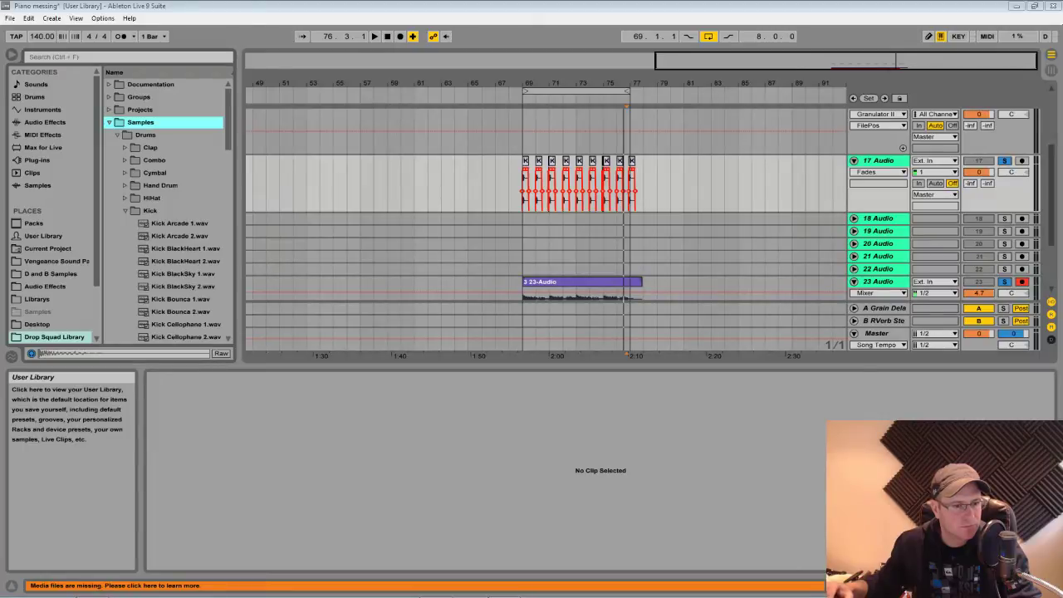
click(523, 207)
key(space)
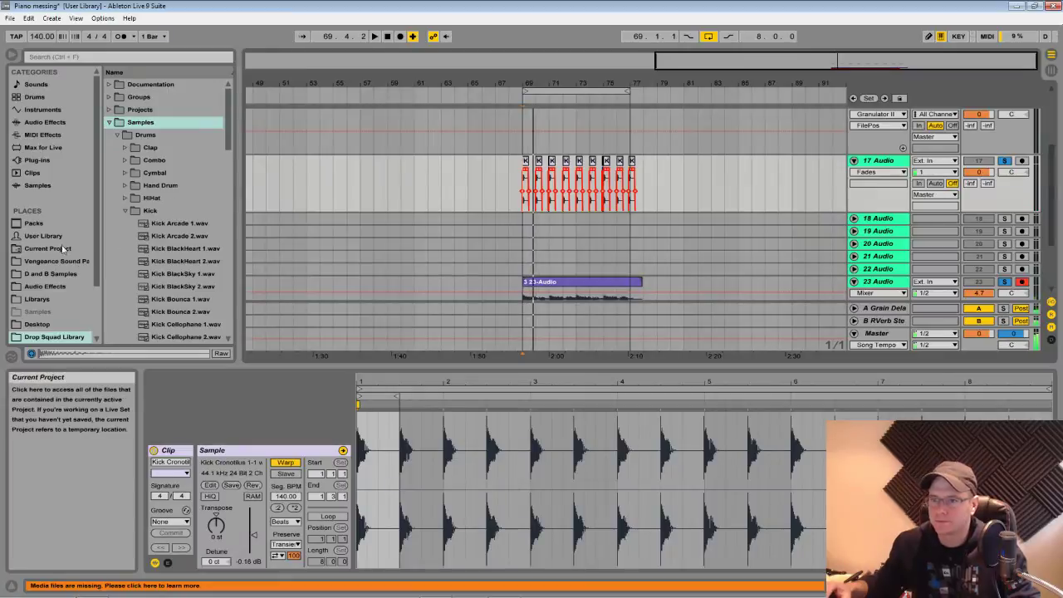
click(126, 211)
click(125, 262)
scroll(170, 299, down, 2)
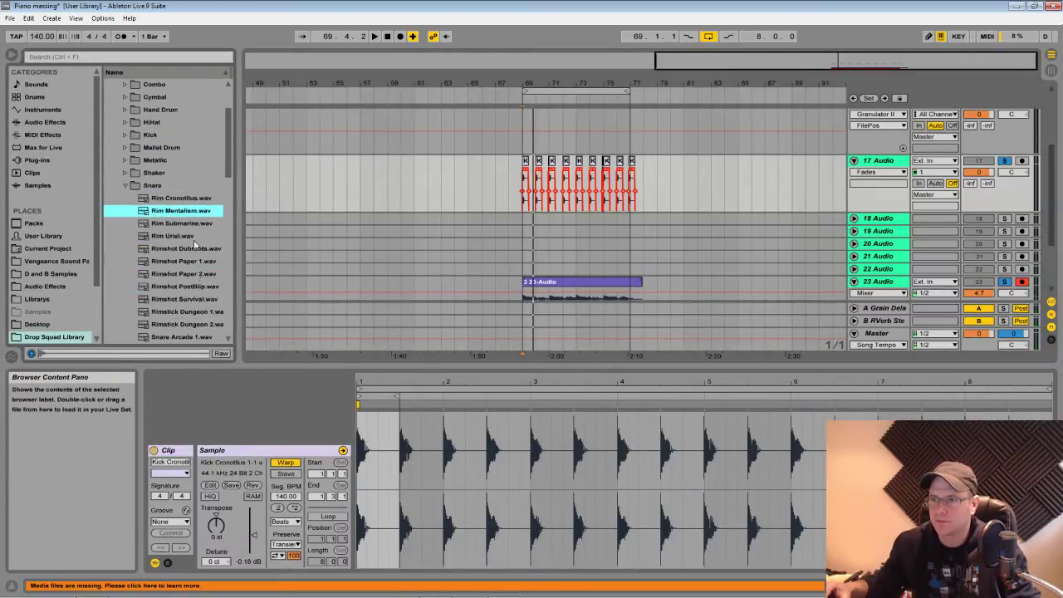
Audition snare samples such as Arcade 1, Untouchable 1, Slinger and Prodigal 2, ending on Snare Propeller.wav
right_click(195, 324)
click(226, 171)
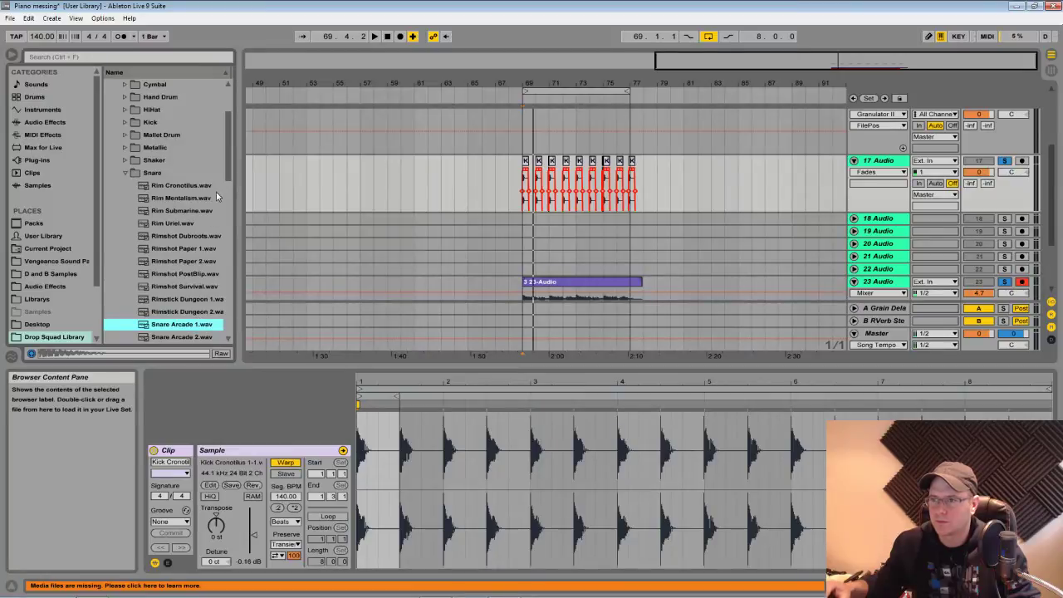
drag(229, 154, 232, 280)
click(214, 274)
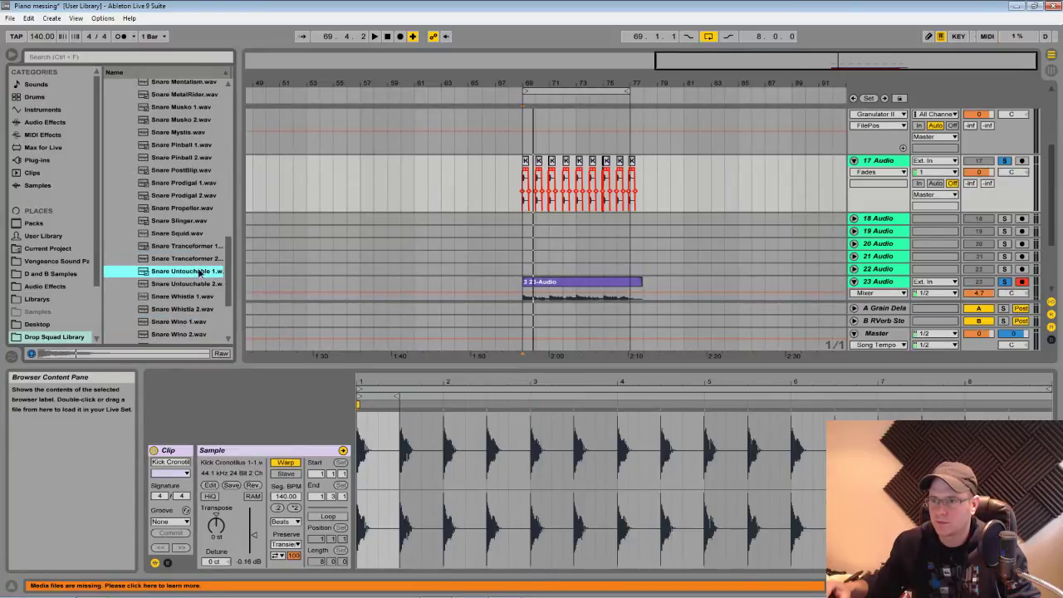
click(197, 258)
click(199, 244)
click(193, 221)
click(189, 209)
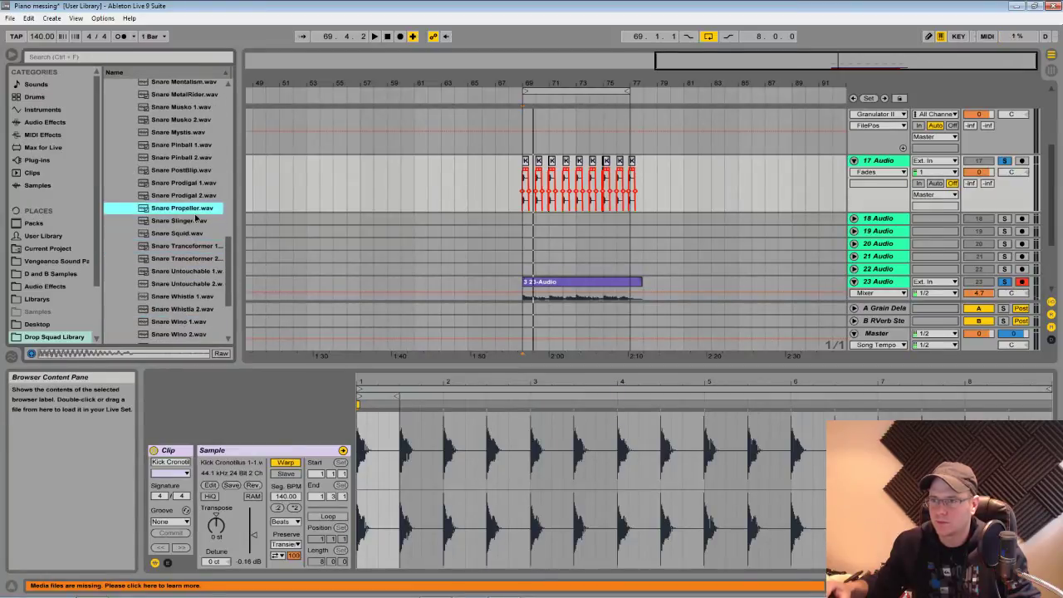
click(184, 197)
click(188, 208)
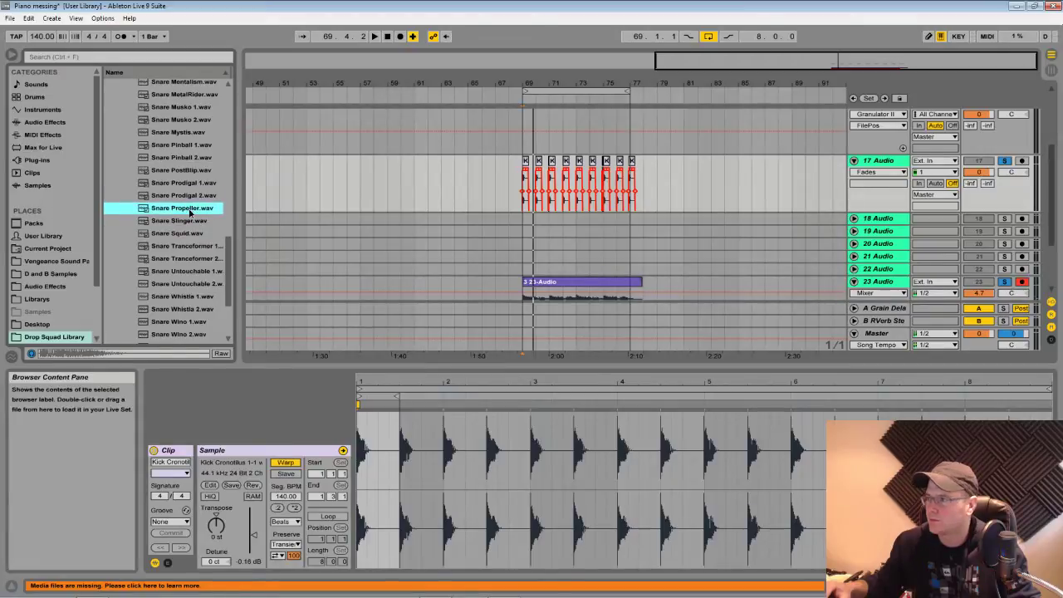
Place Snare Propeller.wav on track 18 Audio at 69.3.1 and play it from bar 69
click(533, 228)
drag(532, 226, 534, 225)
drag(557, 85, 593, 176)
drag(446, 223, 392, 225)
click(333, 220)
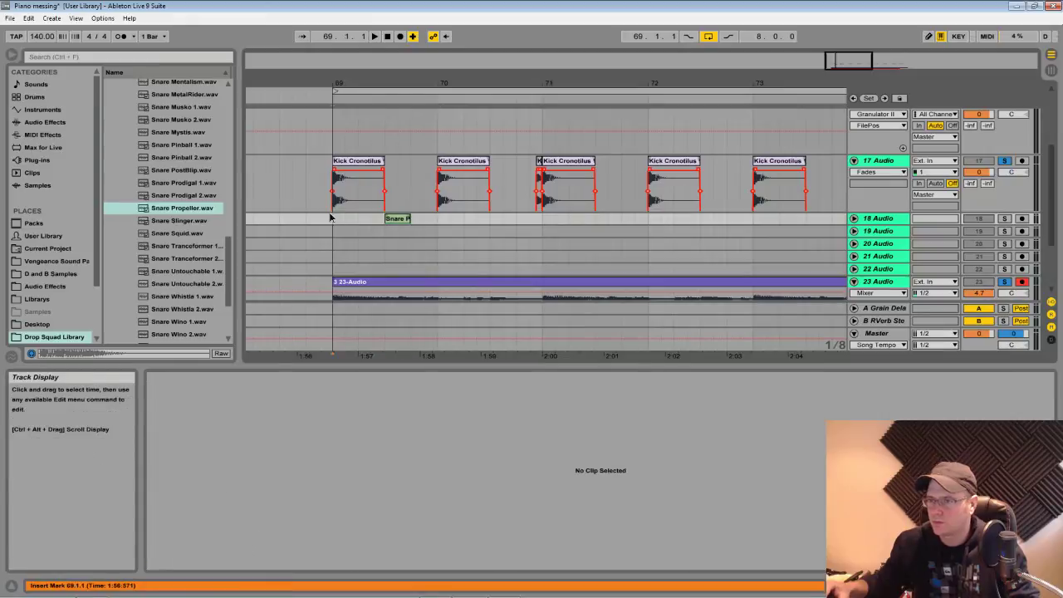
key(space)
key(space)
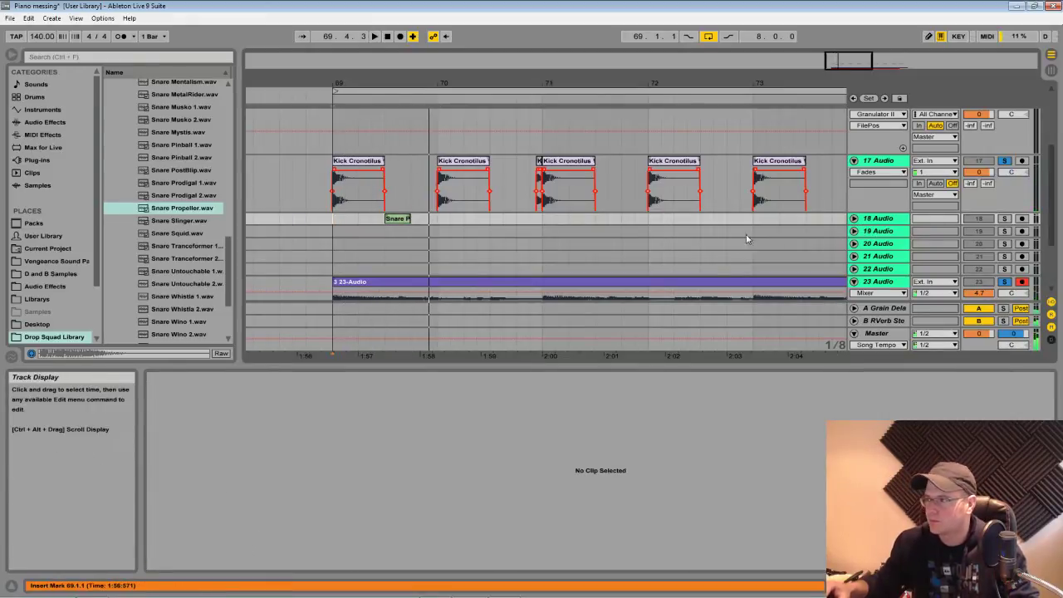
Clear the solo state from the drum tracks 17 and 18 and play the loop with all tracks
click(1003, 218)
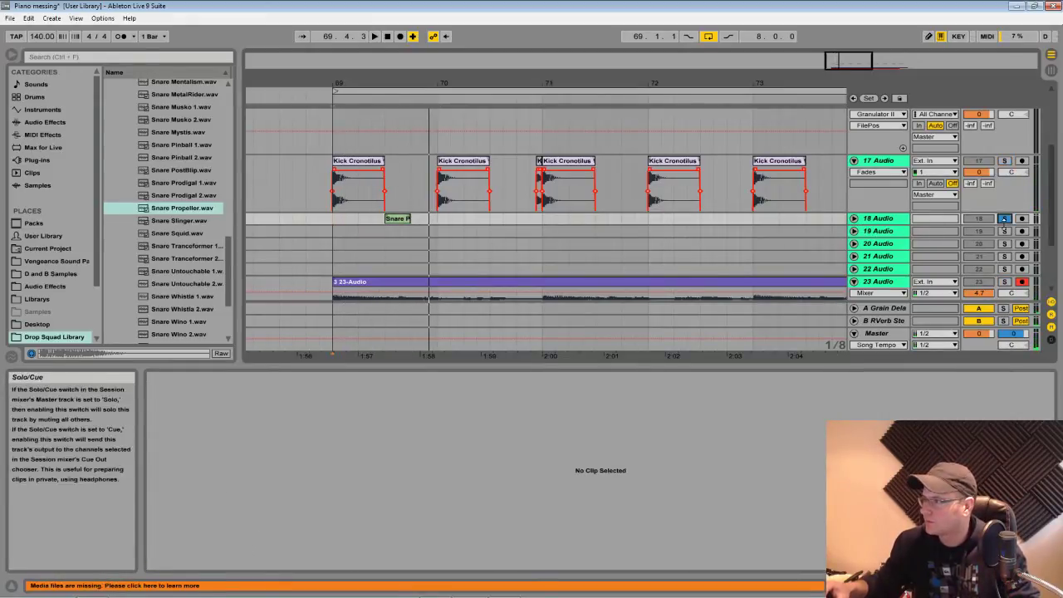
click(1004, 219)
key(space)
scroll(1000, 233, down, 3)
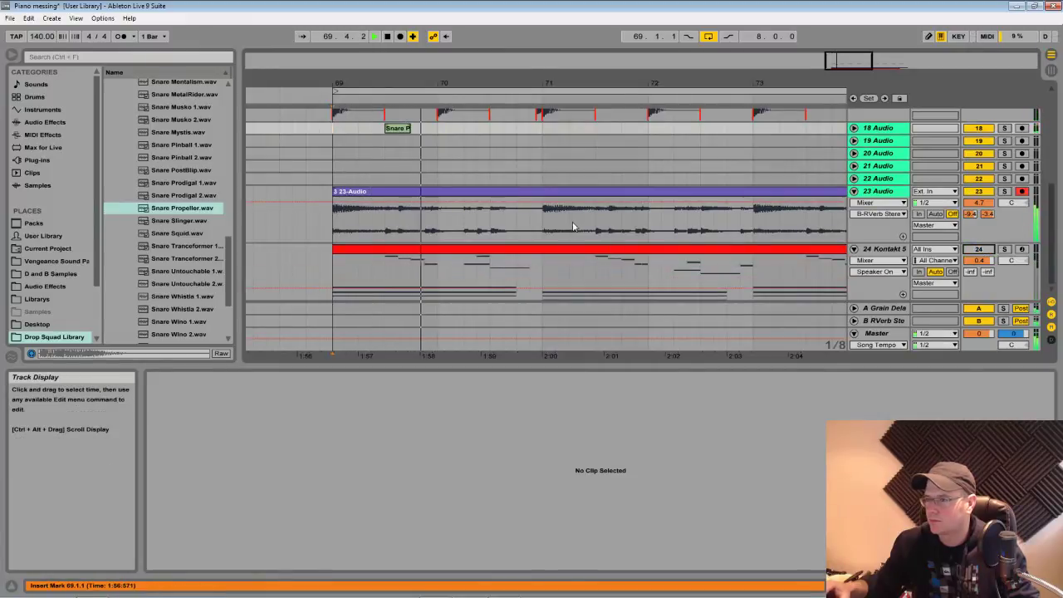
scroll(669, 221, up, 3)
scroll(669, 222, down, 2)
scroll(670, 223, down, 1)
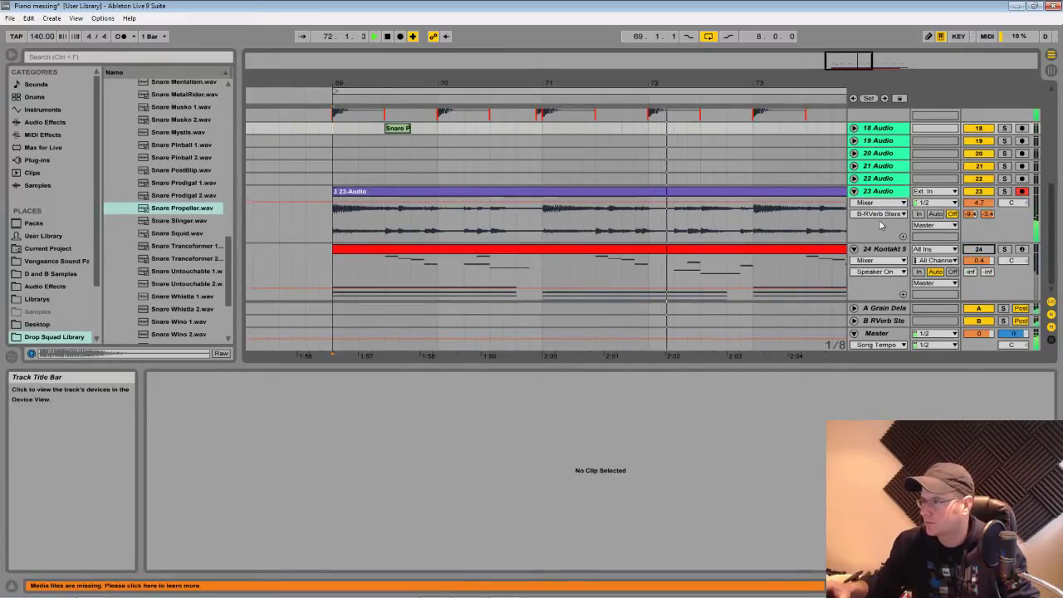
scroll(747, 249, up, 1)
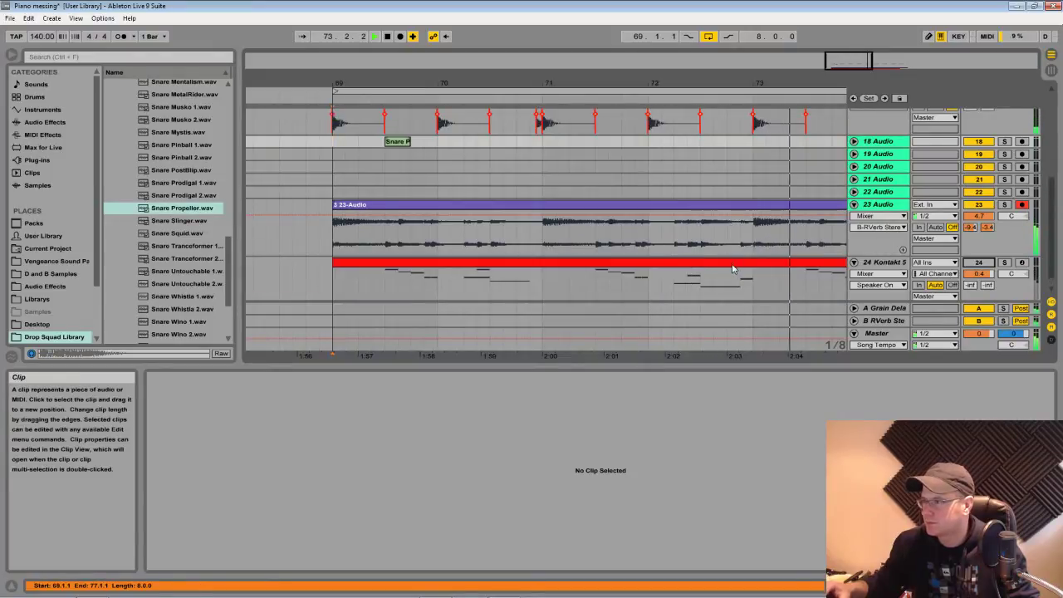
Open the MIDI clip on track 24 Kontakt 5, examine its notes in an enlarged editor, and hide the editor
click(731, 264)
drag(650, 366, 642, 115)
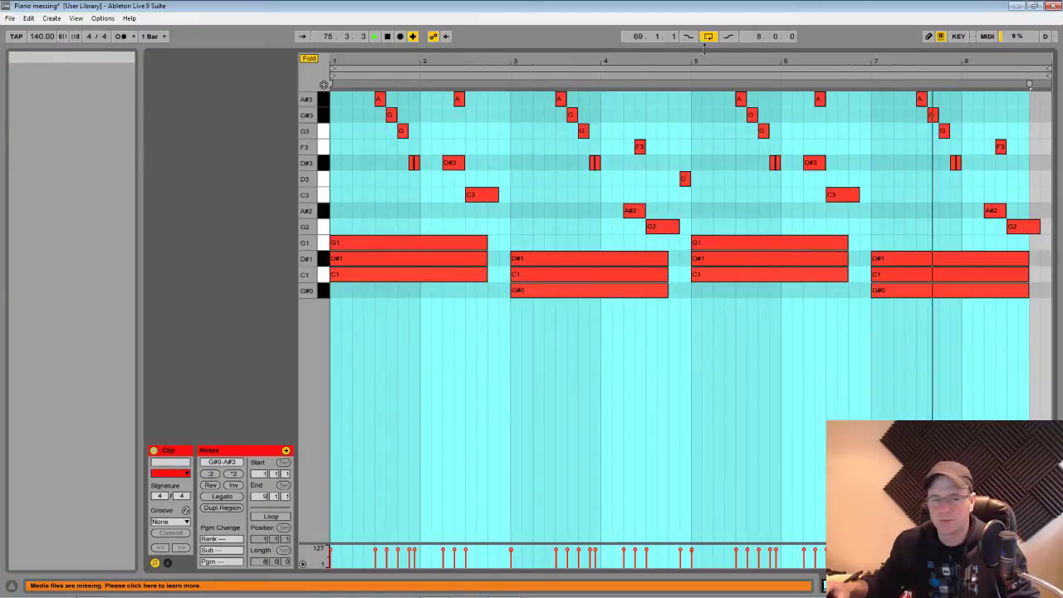
drag(688, 51, 691, 327)
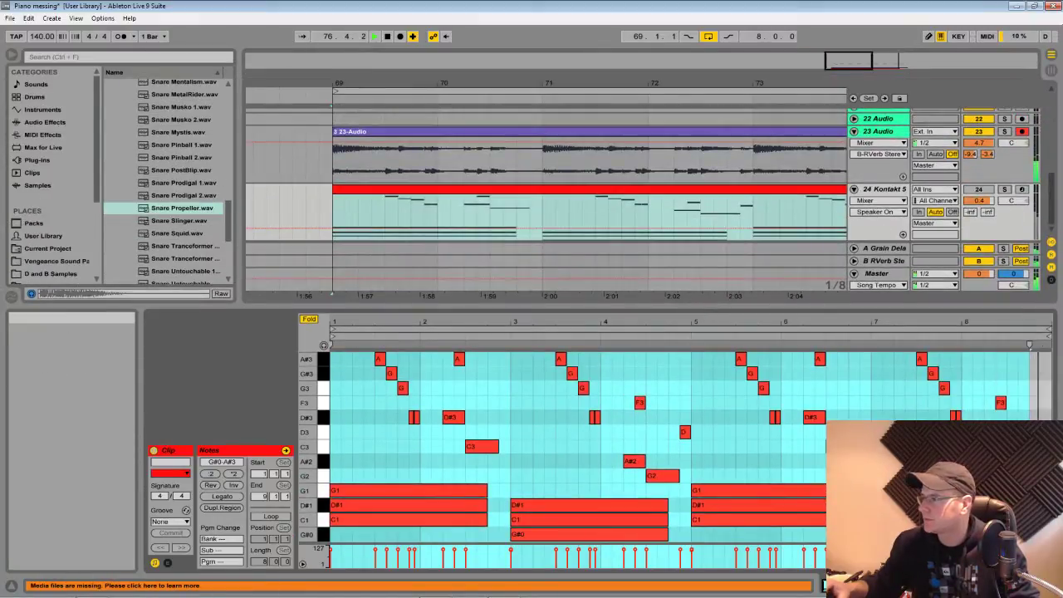
click(824, 584)
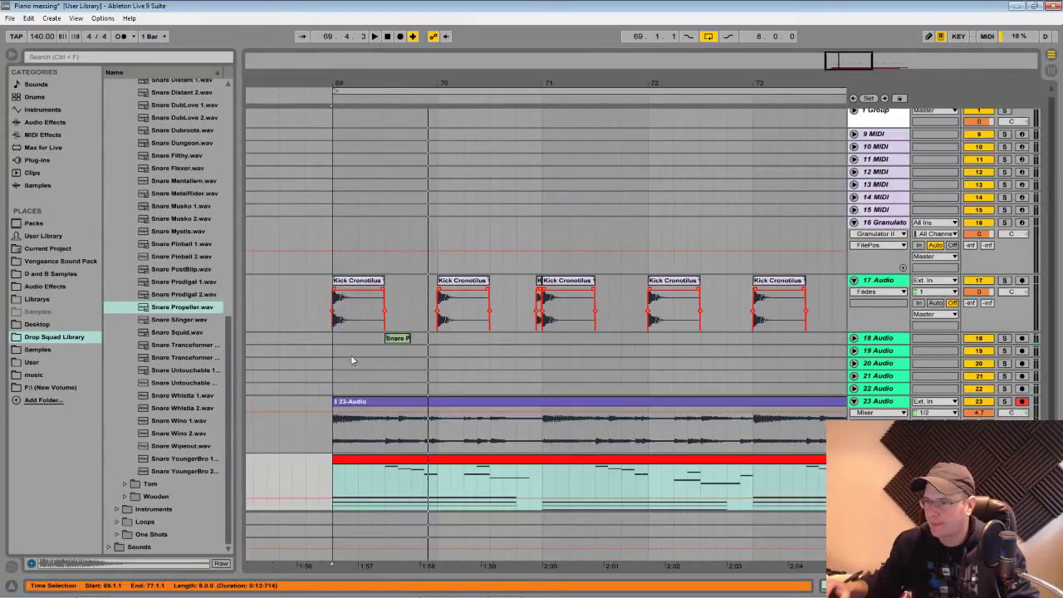
Duplicate the bar 69 snare pattern on track 18 Audio across bars 70 to 76
drag(333, 341, 426, 340)
key(ctrl+d)
key(ctrl+d)
key(ctrl+d)
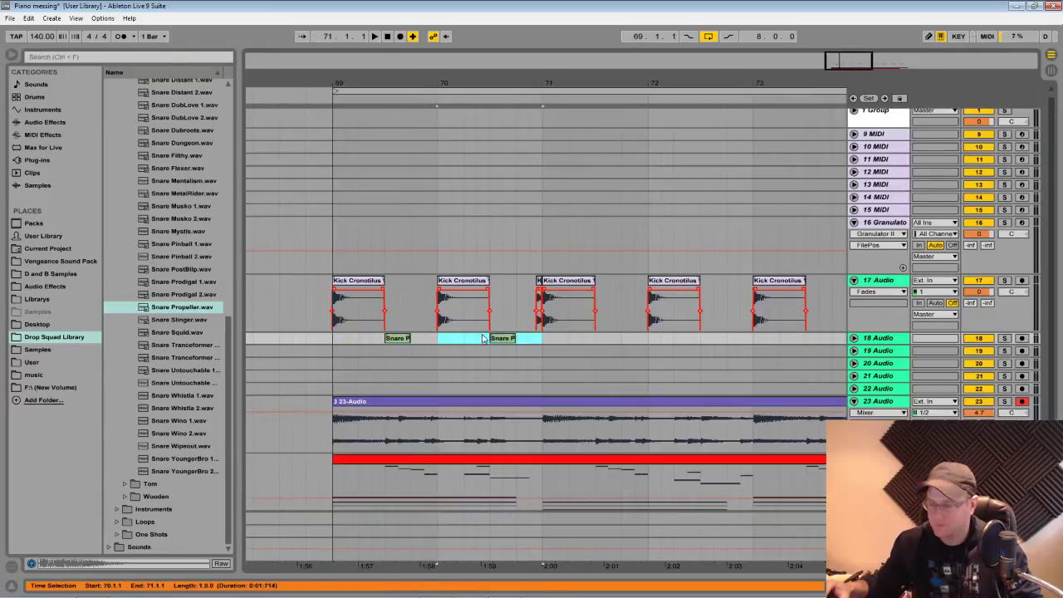
key(ctrl+d)
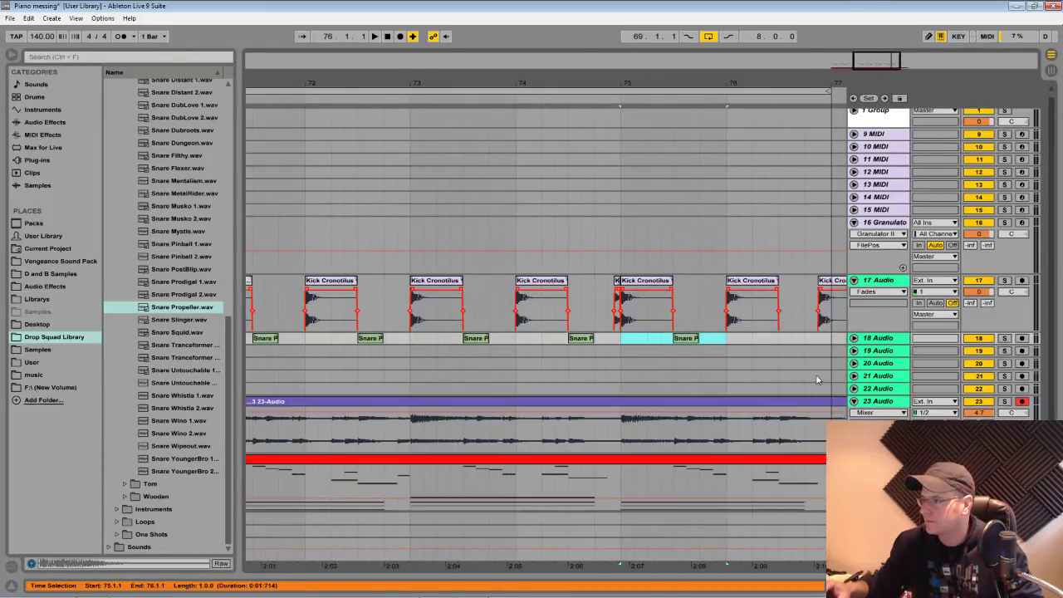
key(ctrl+d)
Unfold track 18 Audio and set its volume to -9.4 dB while the loop plays
click(854, 339)
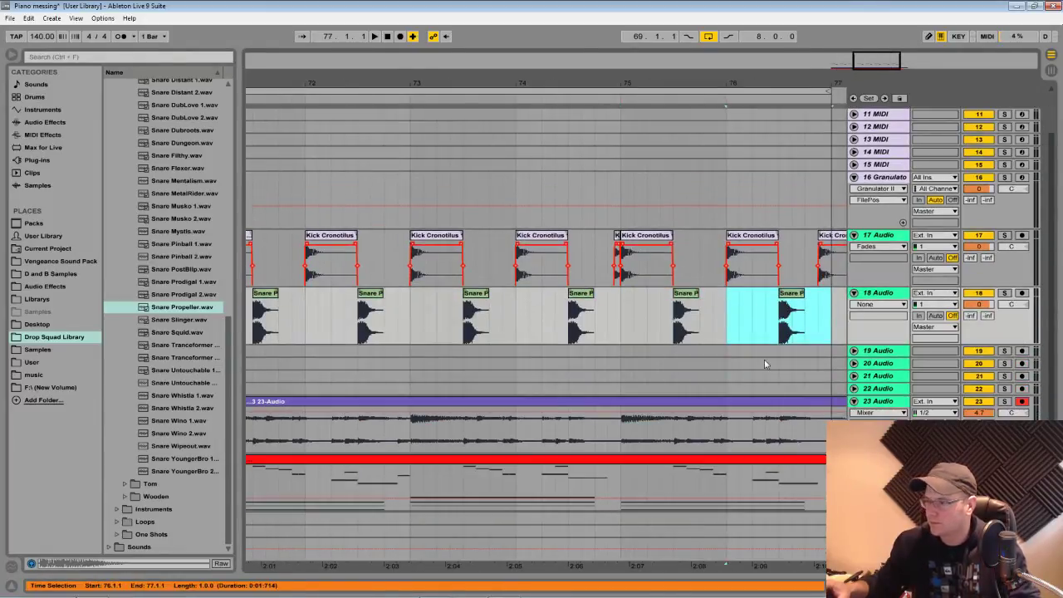
key(a)
key(space)
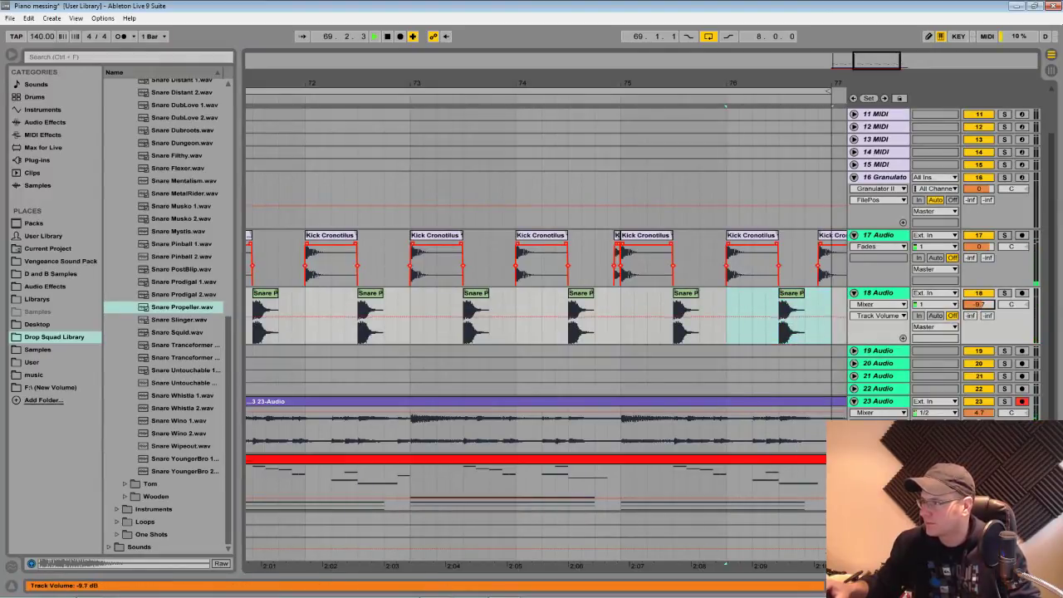
drag(419, 81, 527, 75)
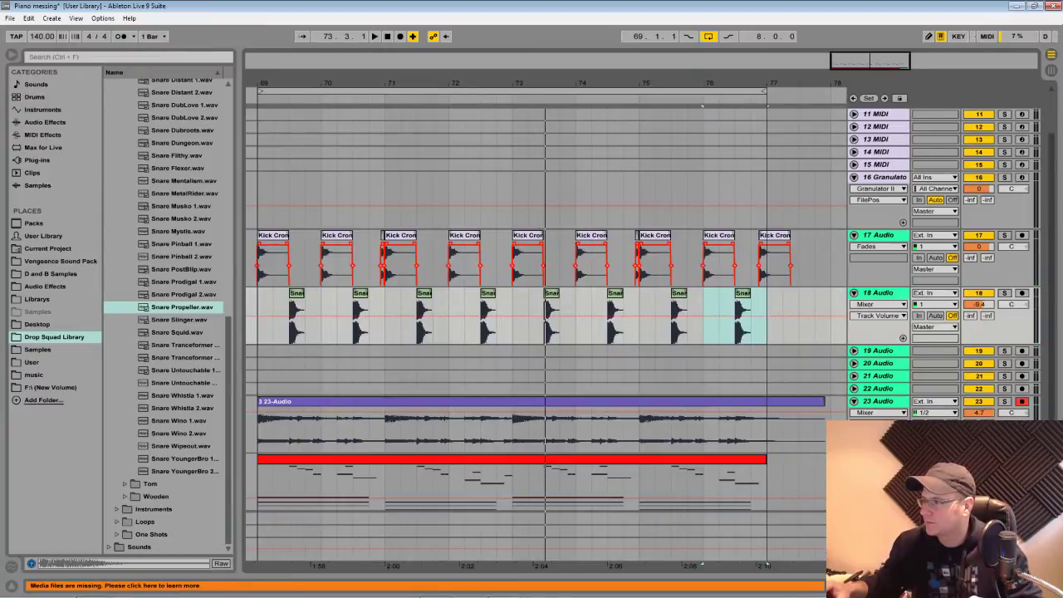
Copy the track 24 Kontakt 5 clip to track 13 MIDI and delete the melody notes above the chords in the original
drag(707, 460, 708, 145)
double_click(716, 504)
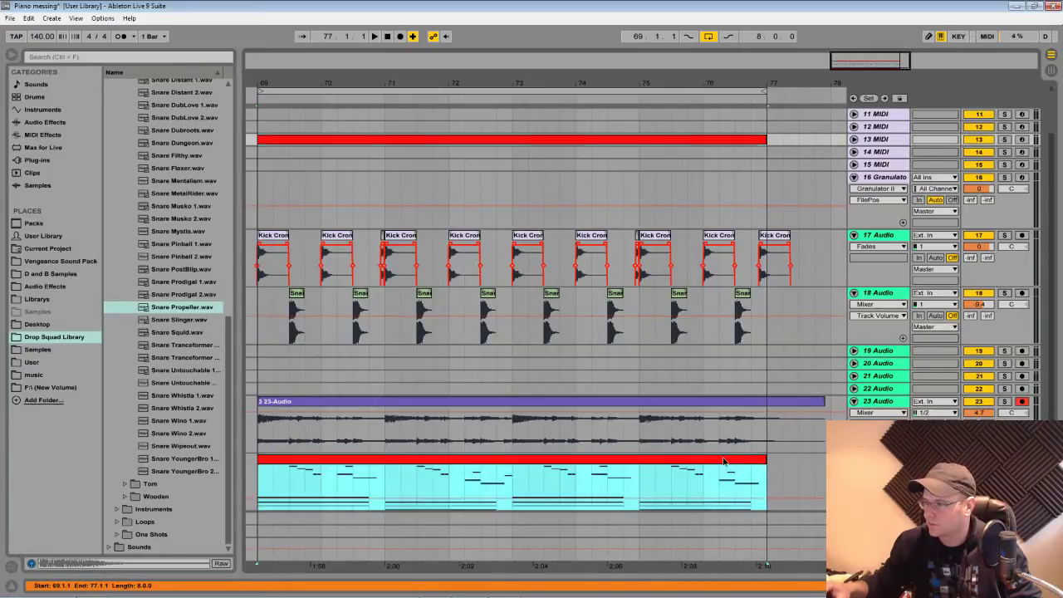
drag(379, 456, 1022, 362)
key(Delete)
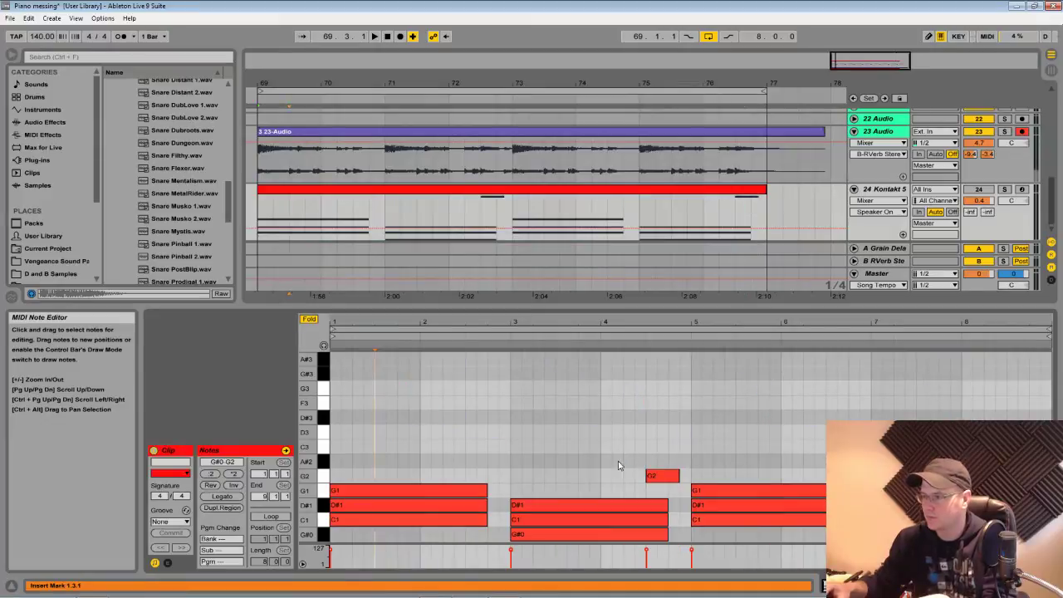
drag(616, 463, 1044, 481)
key(Delete)
Transpose the remaining chord notes up one octave and play the loop with track 24 Kontakt 5 activated and its devices shown
drag(435, 438, 821, 543)
key(shift+Up)
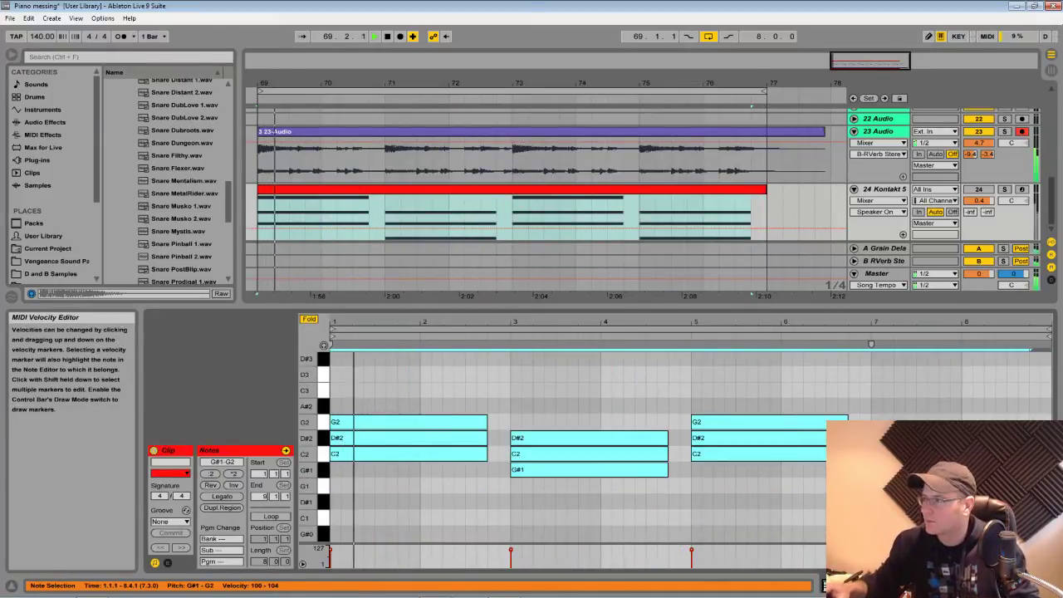
click(981, 190)
key(space)
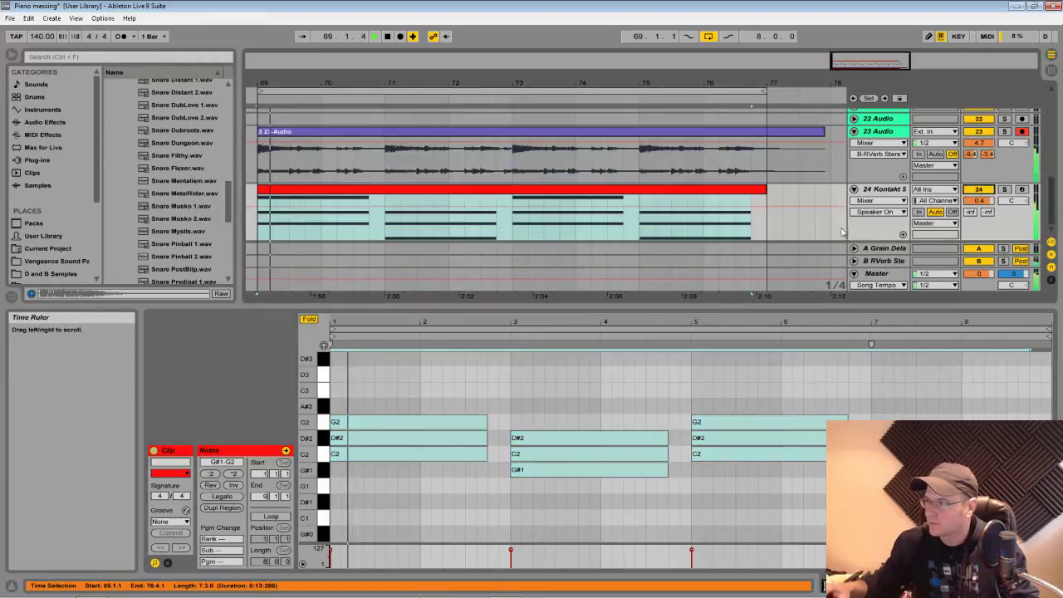
double_click(882, 190)
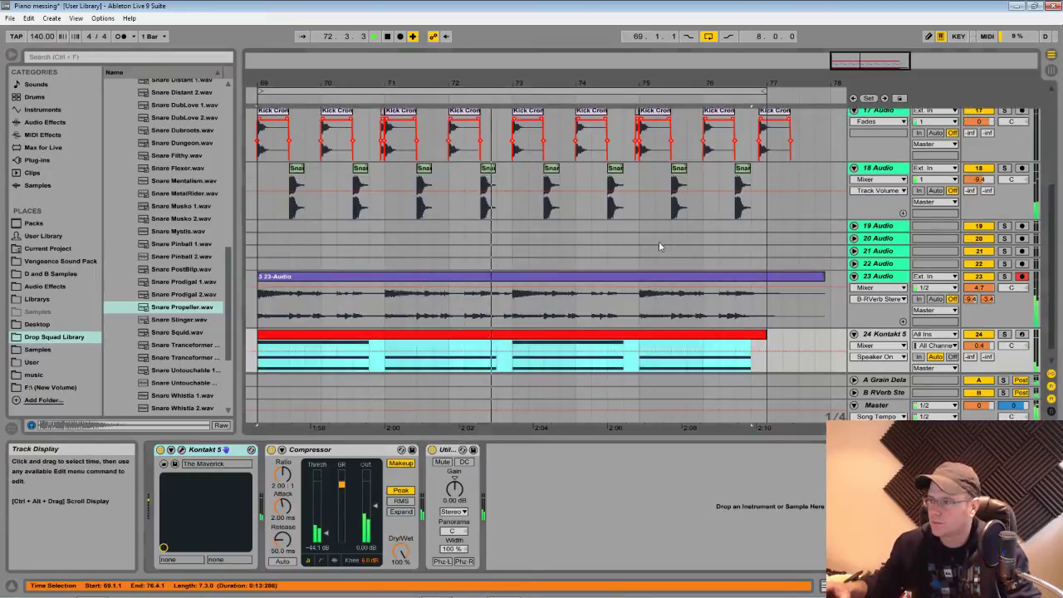
Unfold track 13 MIDI and load the Sylenth1 plug-in onto it, auditioning it with the loop
scroll(658, 240, up, 2)
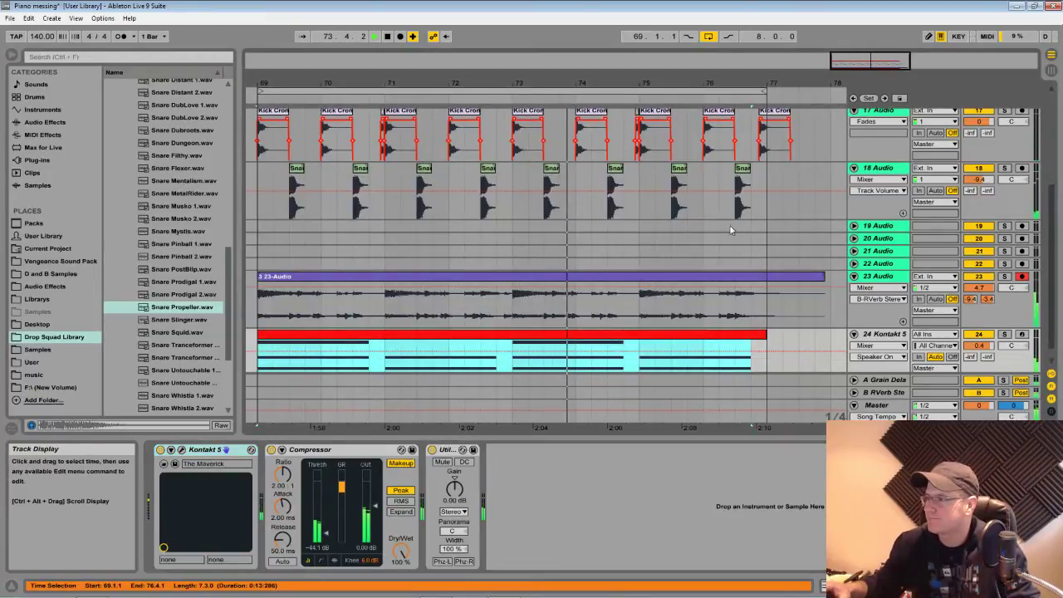
scroll(611, 260, up, 6)
scroll(609, 259, up, 3)
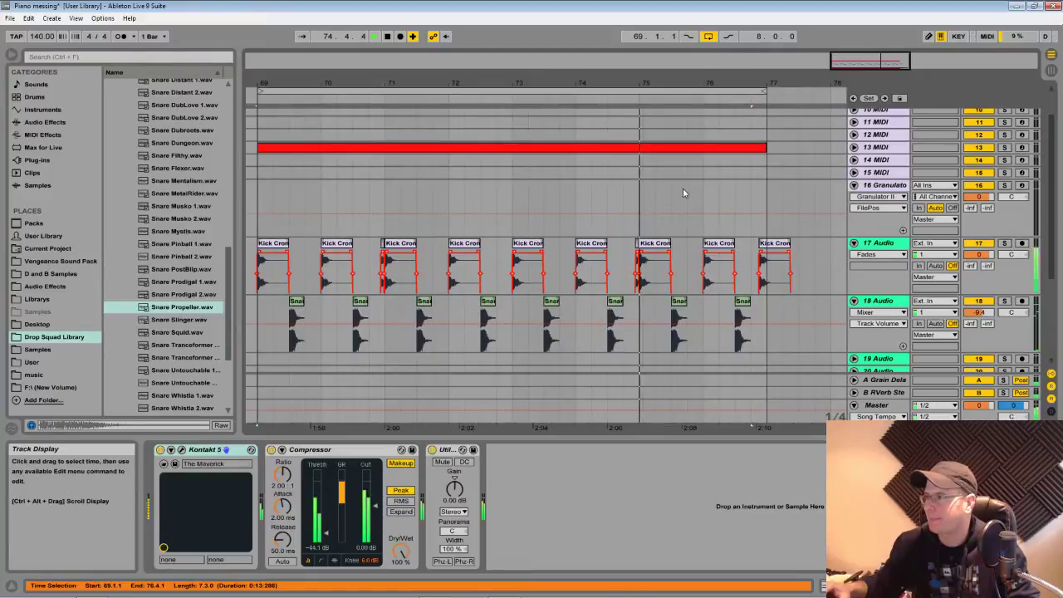
click(854, 147)
scroll(598, 182, up, 3)
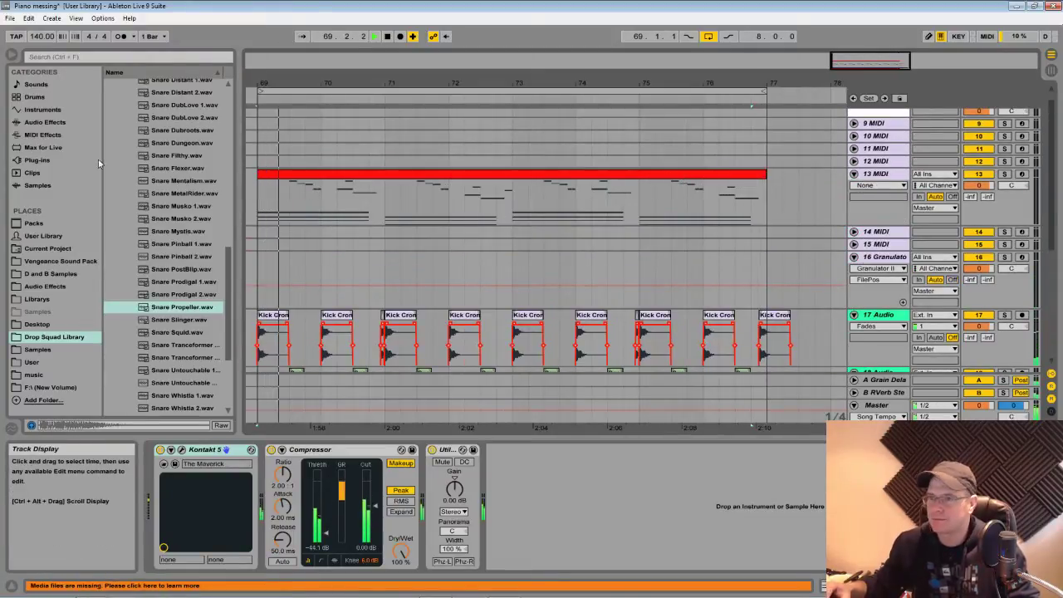
click(37, 161)
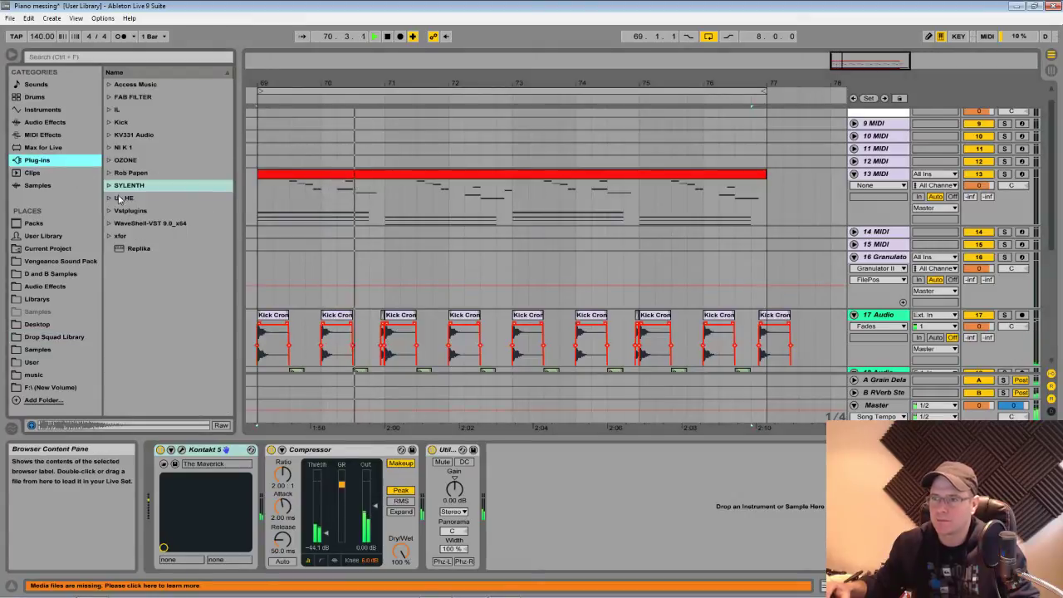
click(109, 186)
click(138, 199)
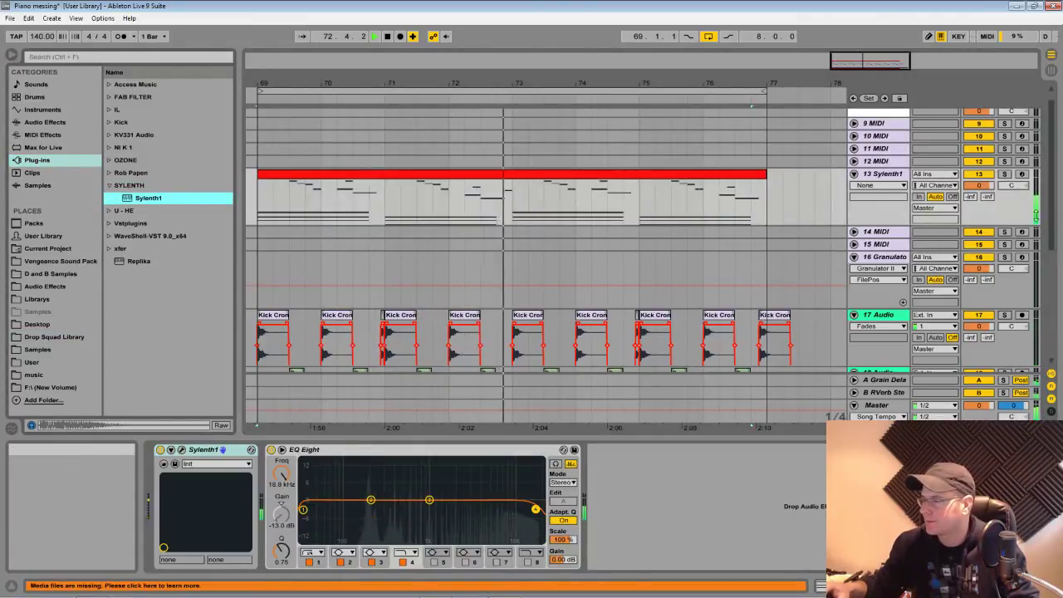
key(space)
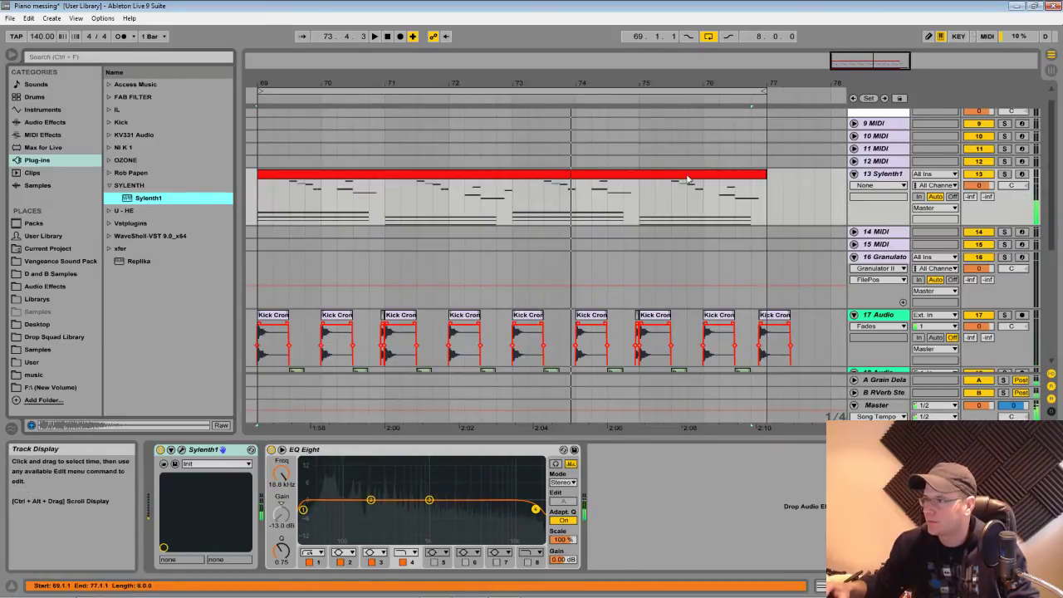
Transpose the sustained chord notes in the track 13 Sylenth1 clip up one octave and play the loop
double_click(693, 177)
drag(409, 444, 880, 543)
key(shift+Up)
key(space)
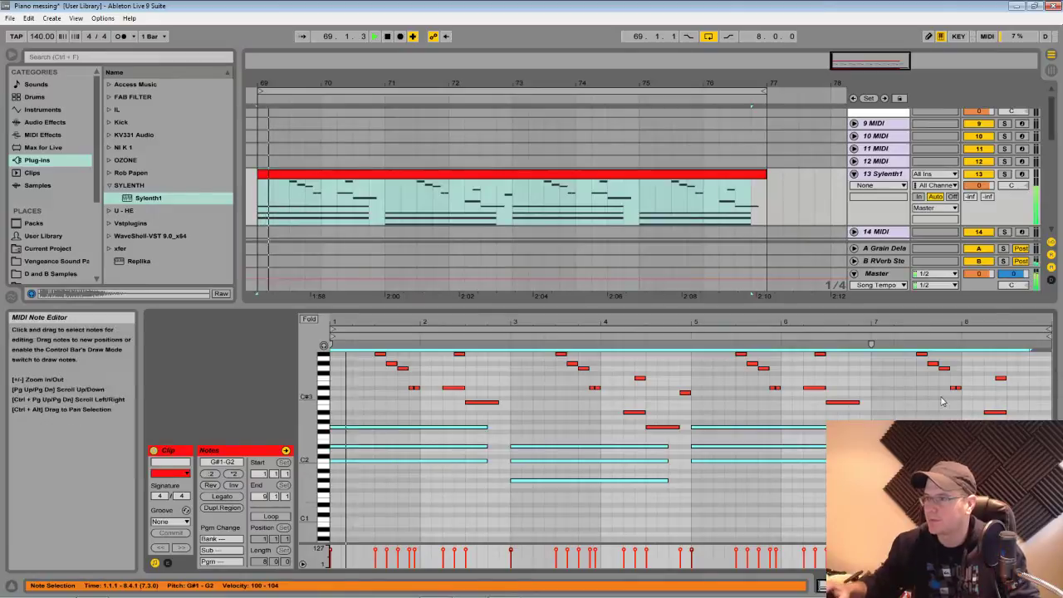
Set the track 13 Sylenth1 volume to -1.8 dB and copy its clip to track 9 MIDI
drag(978, 185, 978, 190)
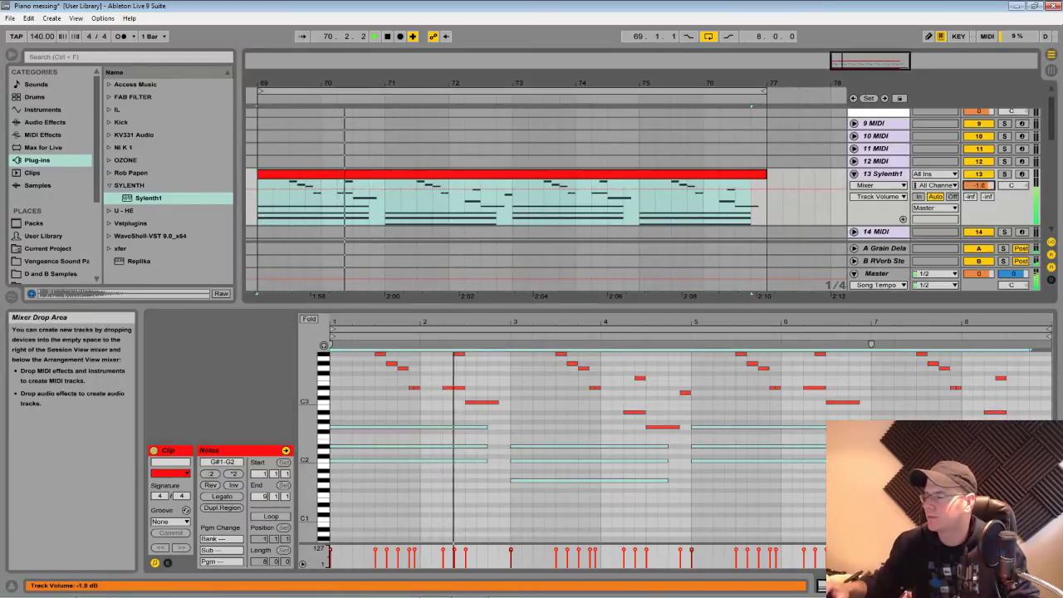
click(1004, 173)
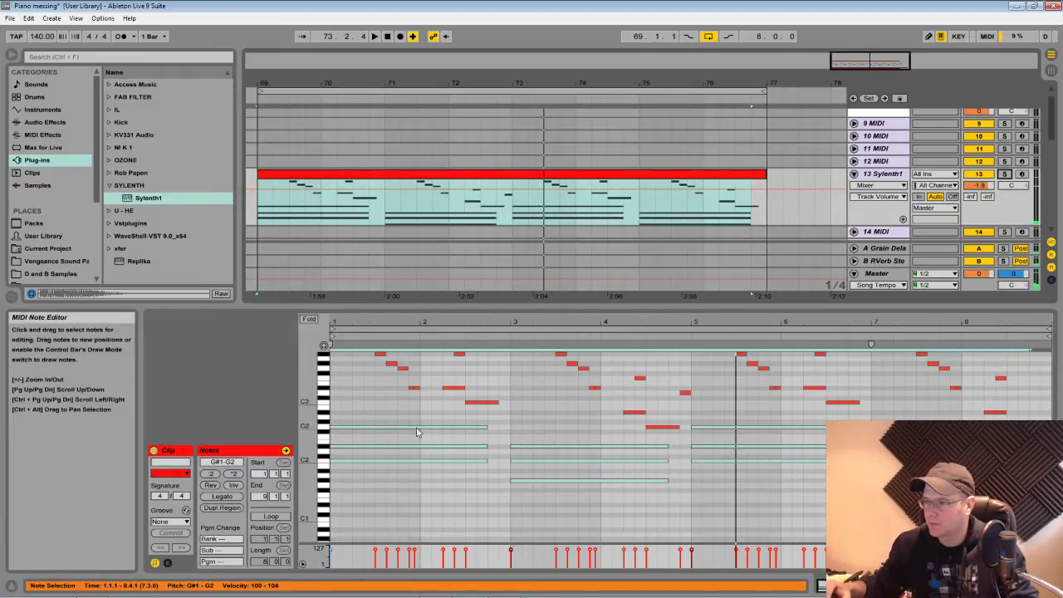
drag(359, 423, 540, 495)
drag(719, 174, 721, 129)
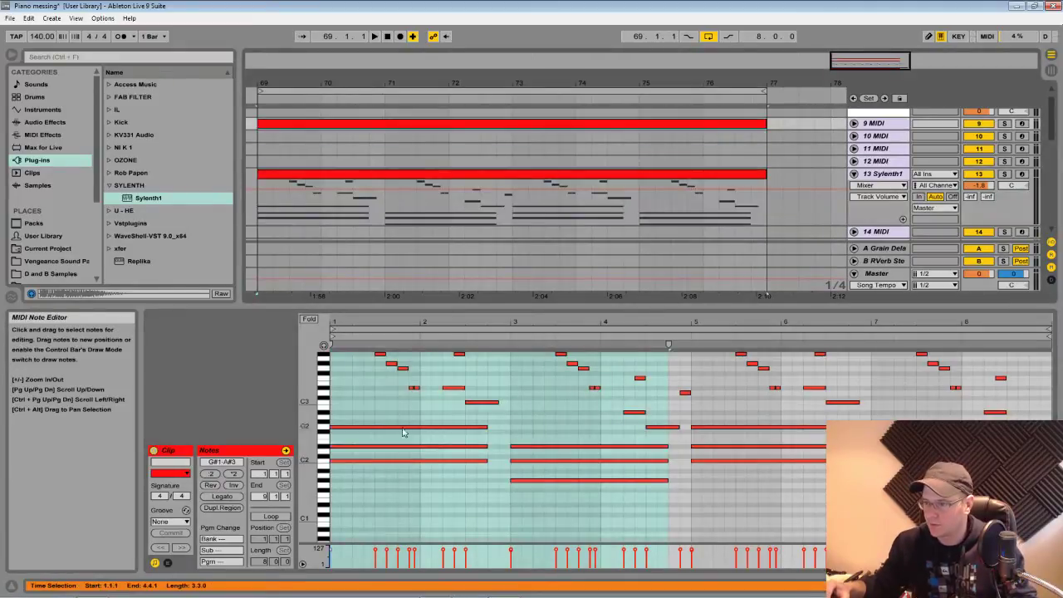
drag(409, 412, 555, 493)
key(Delete)
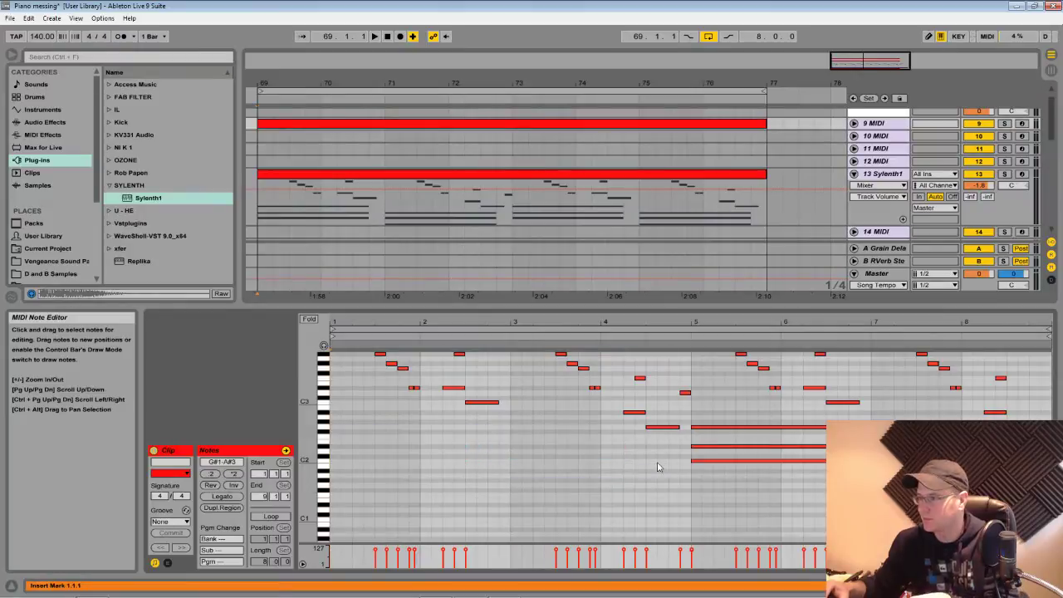
drag(705, 421, 888, 491)
key(Delete)
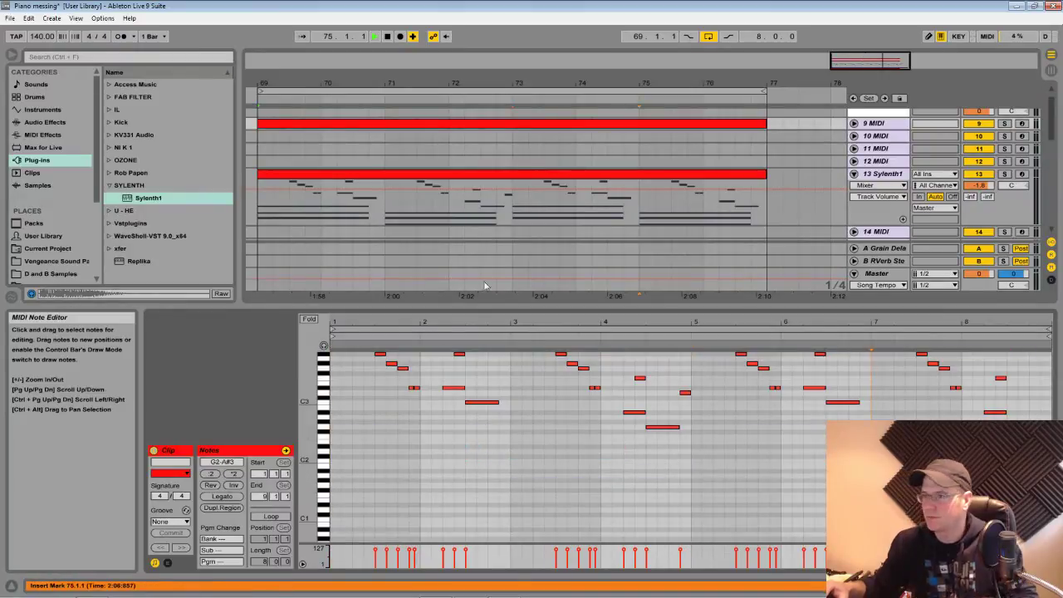
key(space)
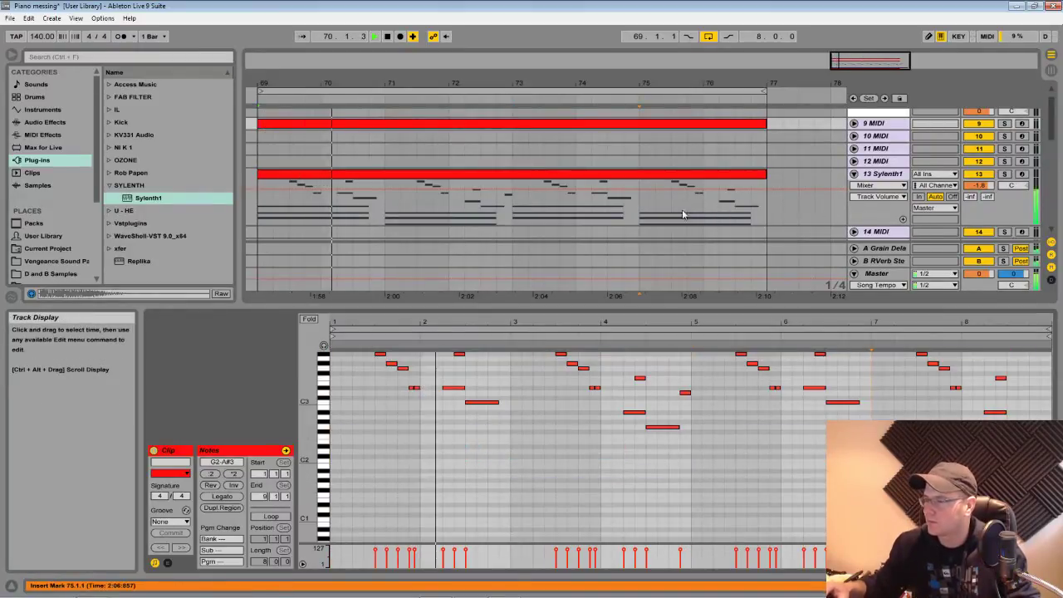
key(space)
key(ctrl+z)
key(ctrl+z)
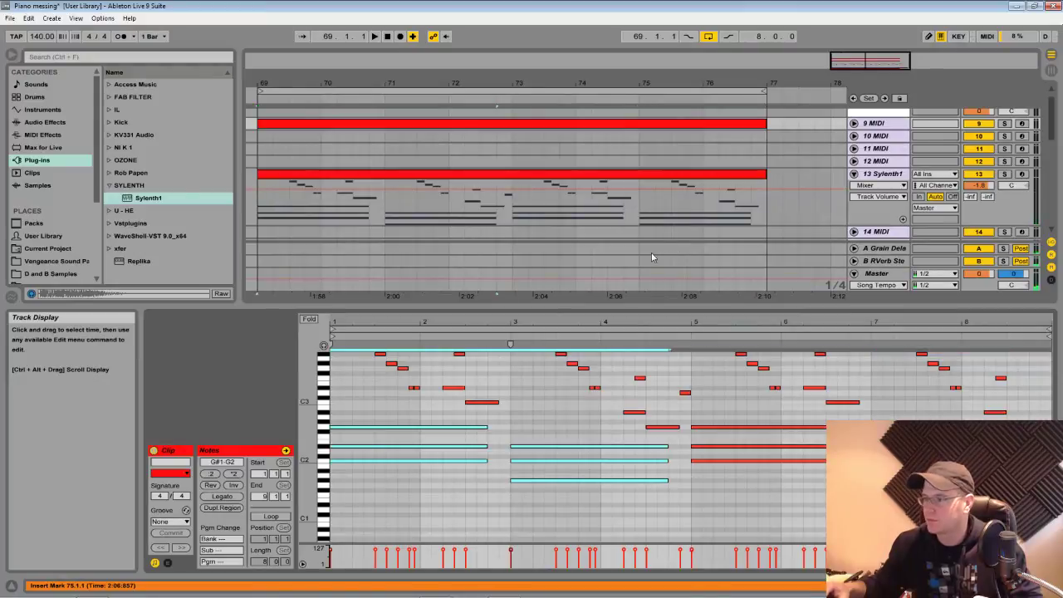
Delete all sustained chord notes from the track 13 Sylenth1 clip, leaving only the melody notes
click(607, 175)
drag(448, 416, 597, 509)
key(Delete)
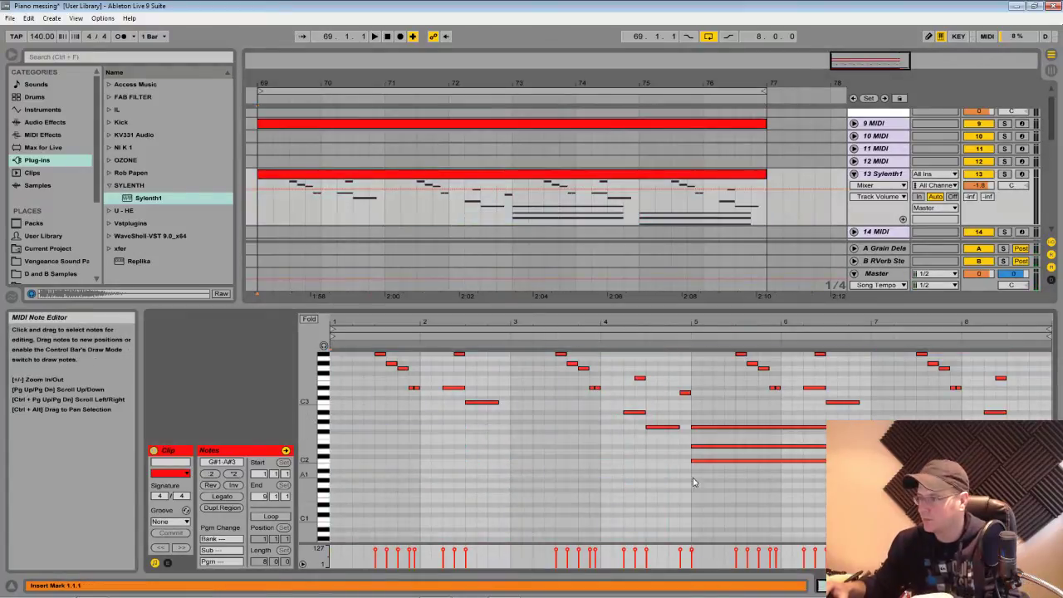
drag(754, 407, 787, 485)
key(Delete)
drag(921, 432, 332, 353)
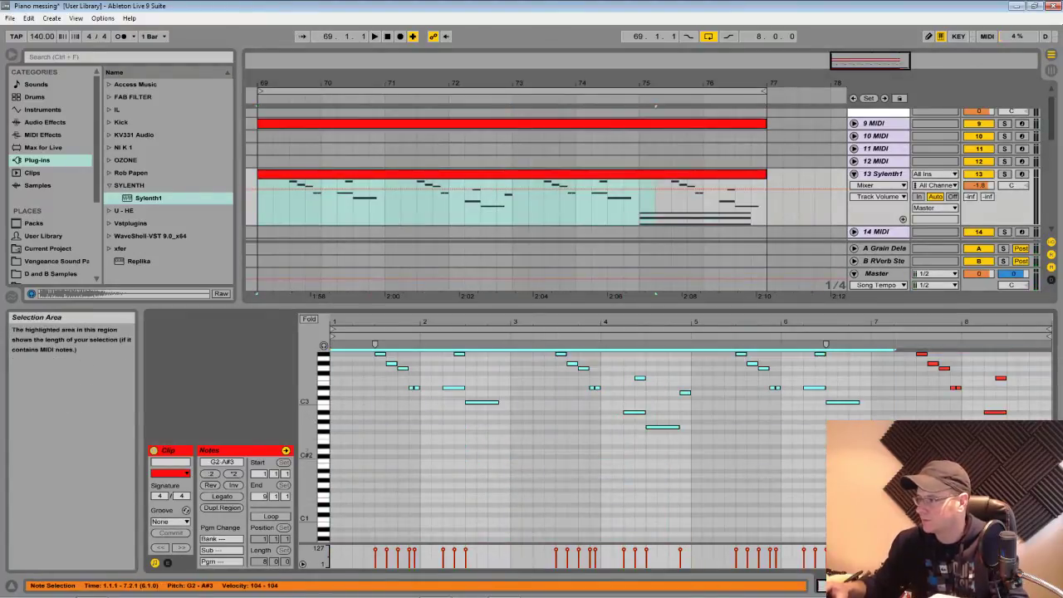
drag(894, 455, 938, 503)
key(Delete)
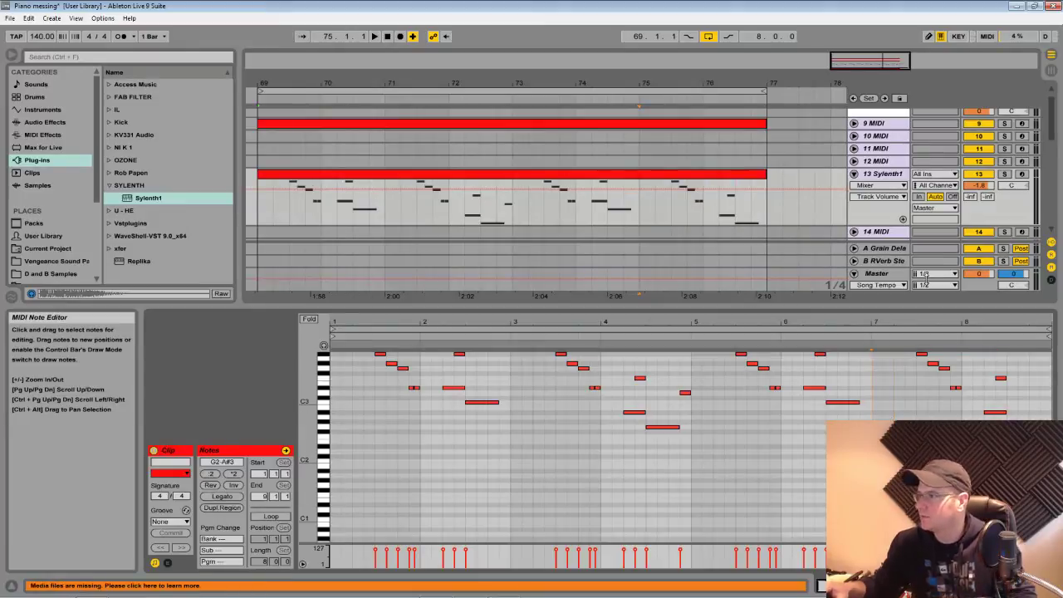
Audition the track 13 Sylenth1 melody in solo, return to the full mix and open the Sylenth1 plug-in window
click(1004, 173)
key(space)
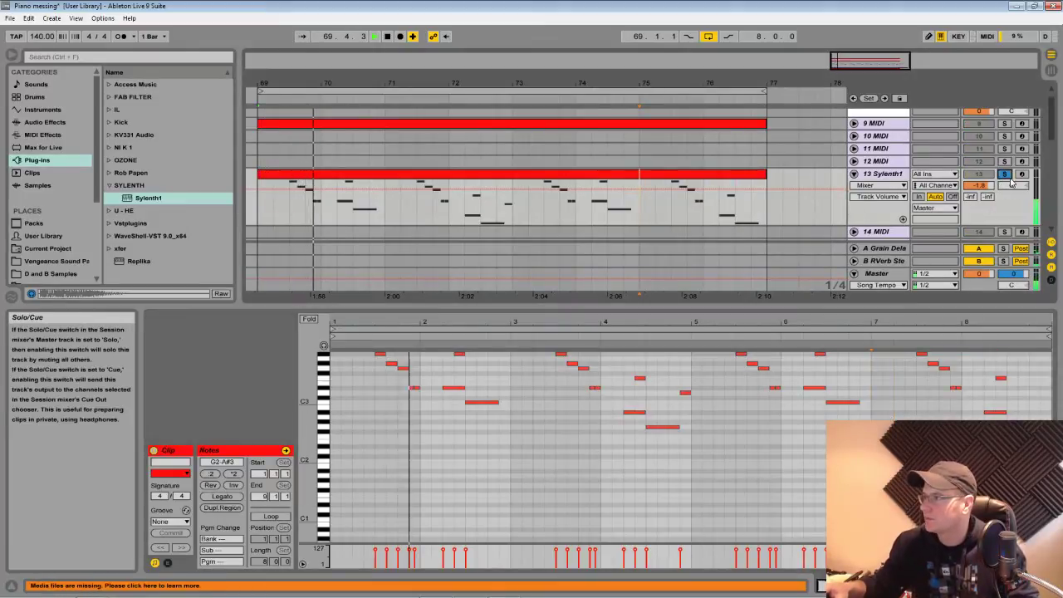
click(1003, 174)
double_click(882, 174)
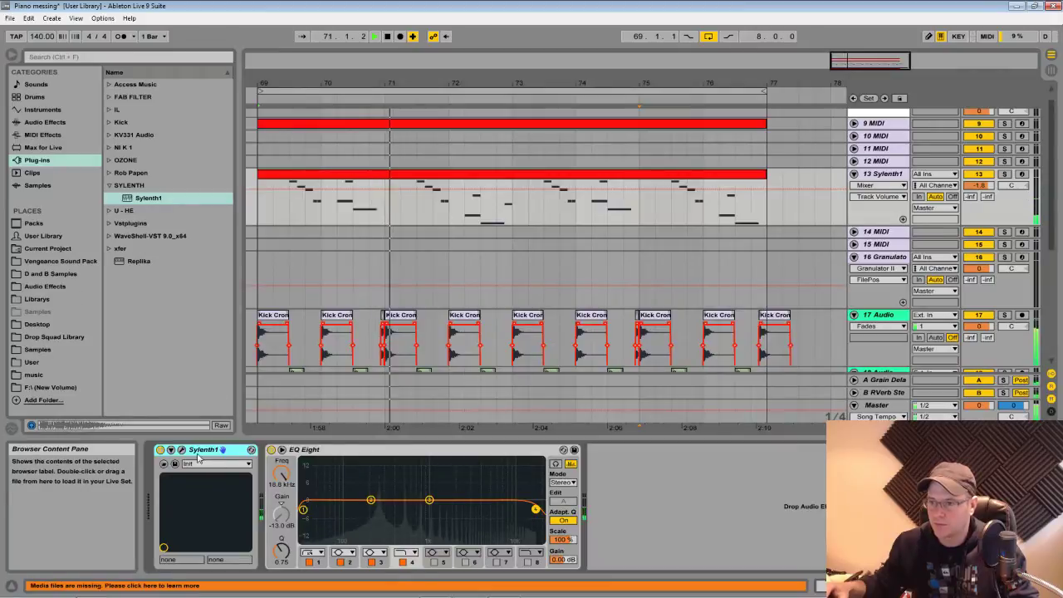
click(246, 449)
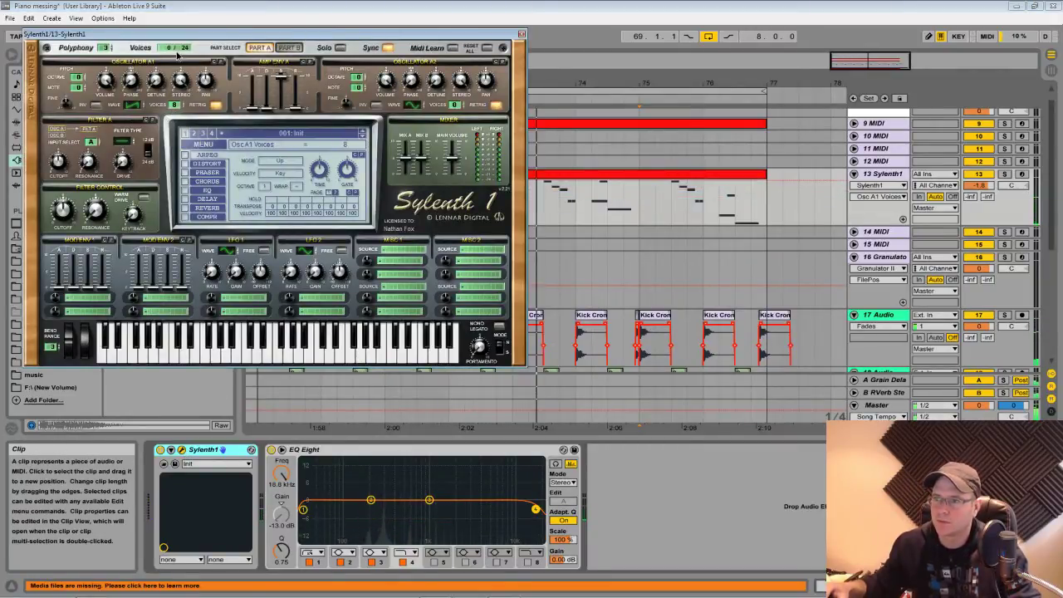
Configure oscillator A1 with 8 voices, detune 2.10, retrigger off and the octave raised to +1
click(155, 80)
drag(156, 78, 156, 68)
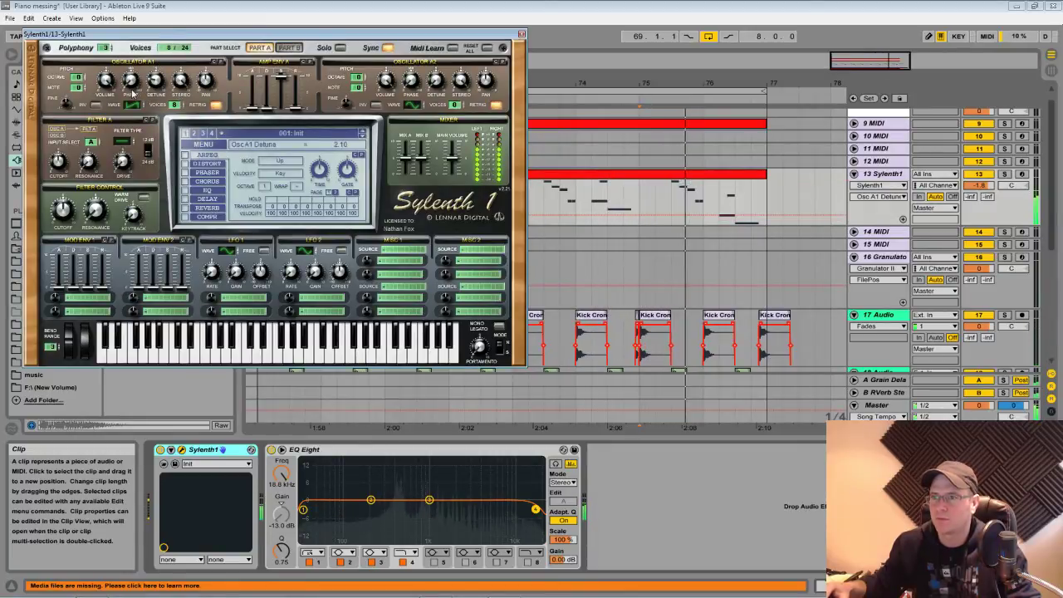
click(214, 105)
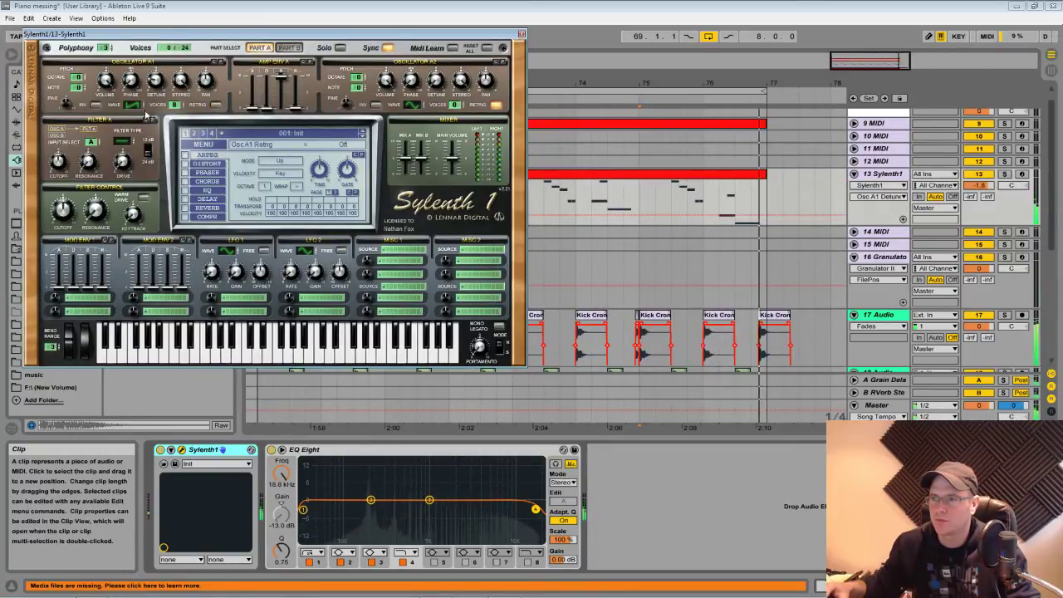
click(78, 81)
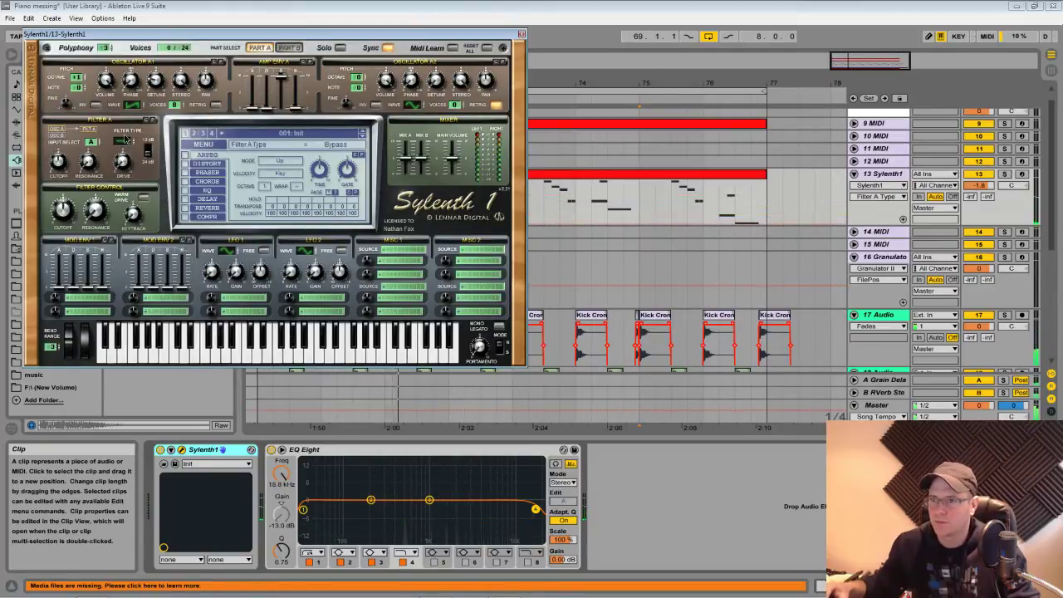
Set Filter A to Lowpass with its cutoff at 2.71 Hz
click(123, 138)
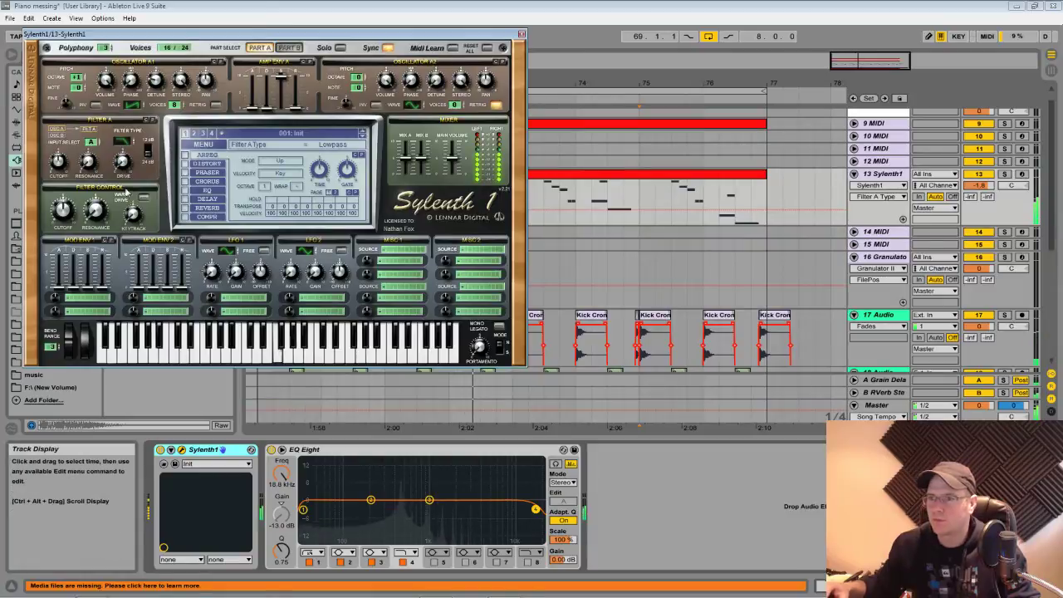
drag(58, 161, 73, 219)
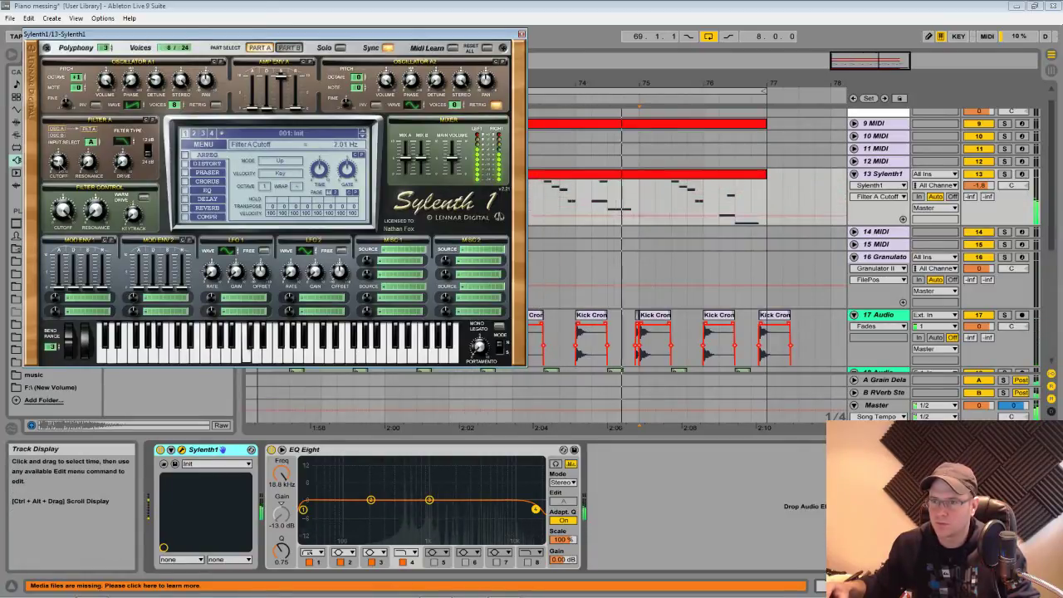
drag(58, 162, 65, 182)
Route modulation envelope 1 to Cutoff A with a raised amount and a decay of 2.47, soloing track 13 Sylenth1
click(77, 296)
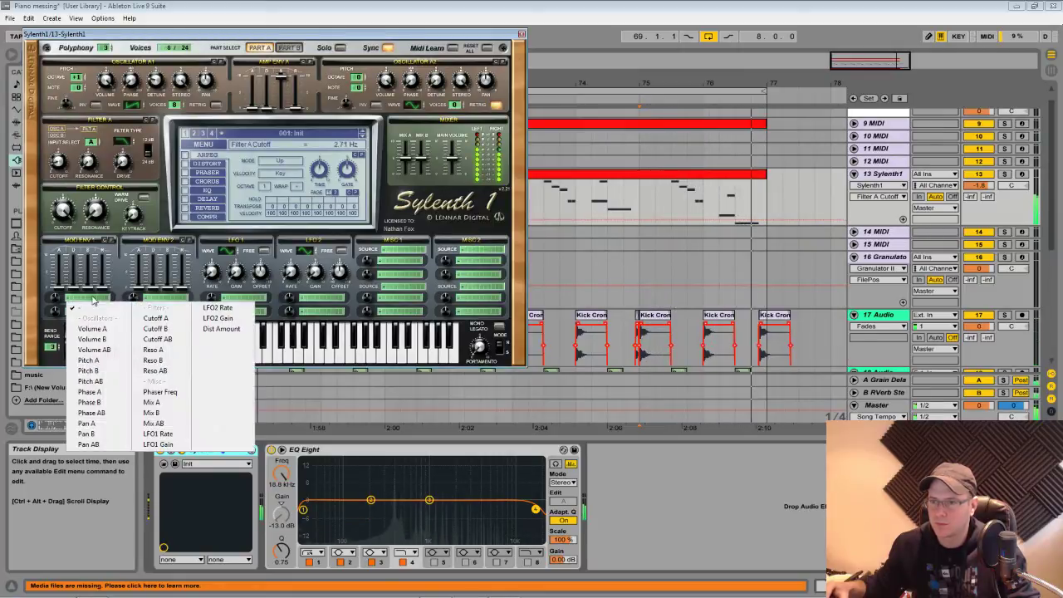
click(153, 318)
drag(57, 298, 75, 269)
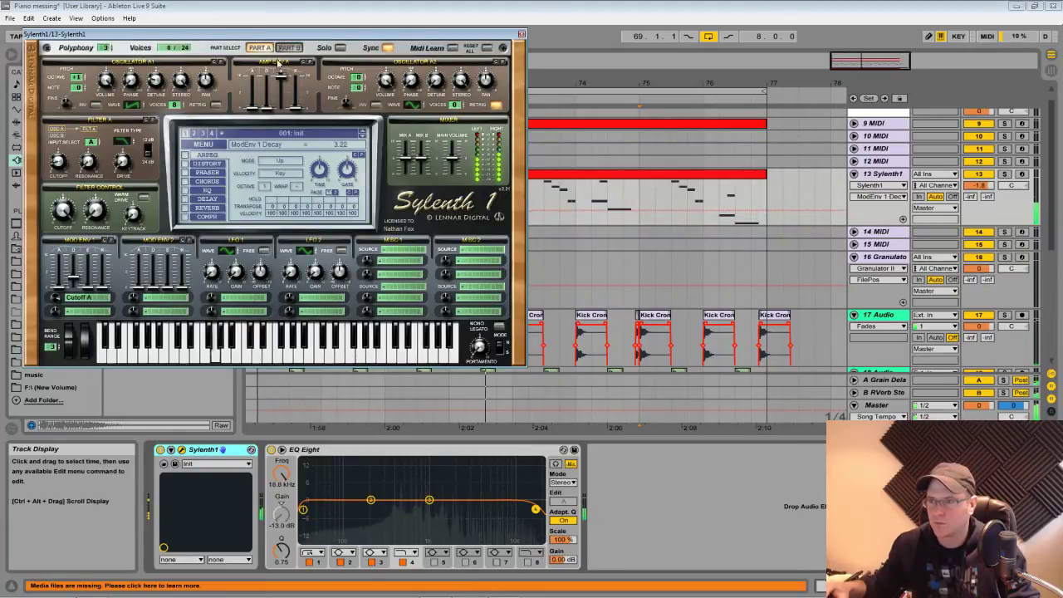
click(1003, 173)
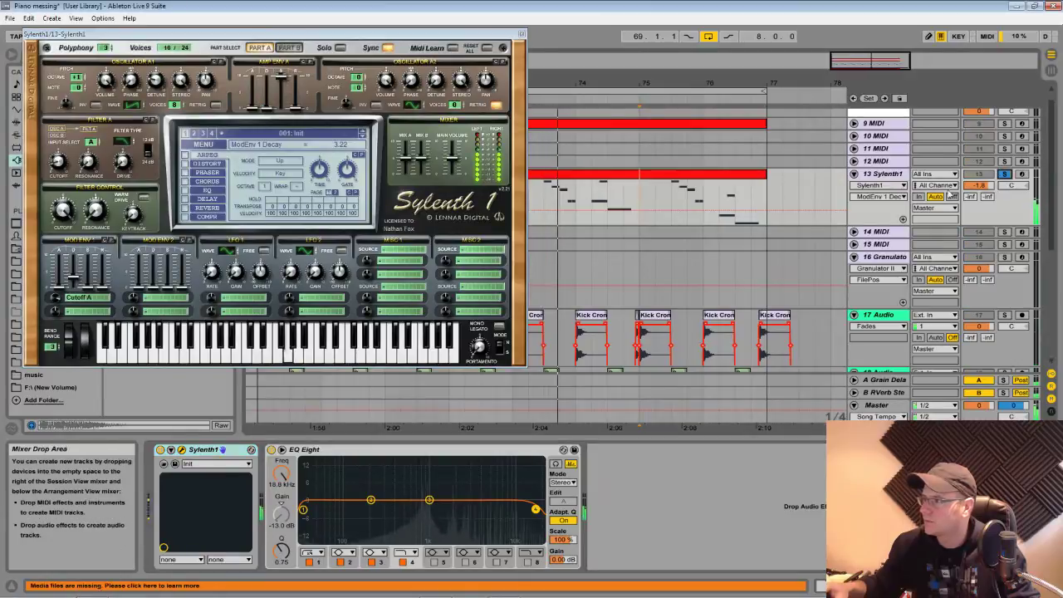
drag(78, 282, 73, 285)
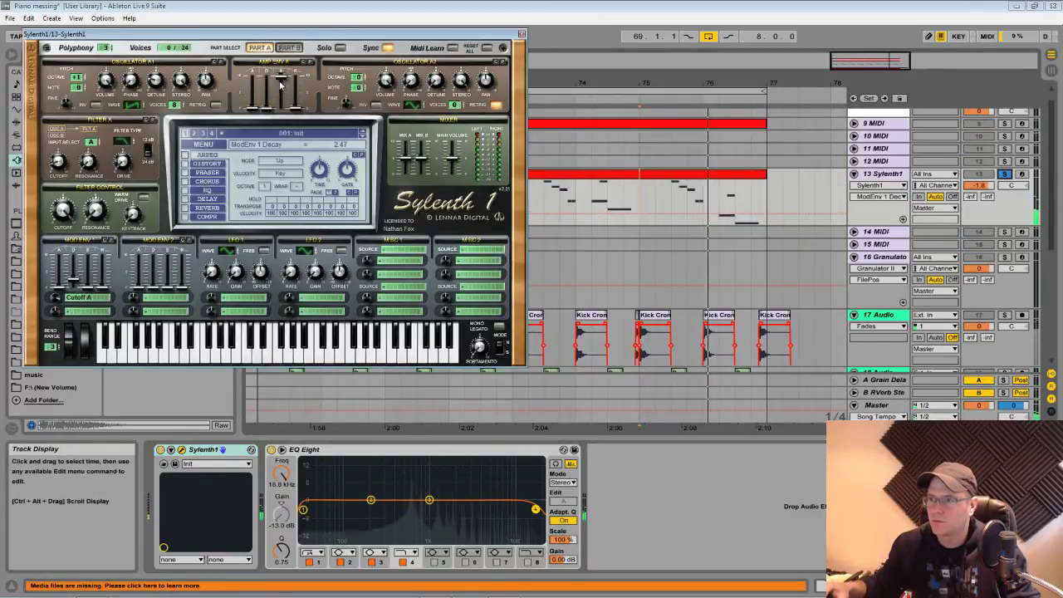
Drop amp envelope A's sustain to minimum with a raised decay, and enable the delay with a left time of 1/8
drag(280, 77, 281, 91)
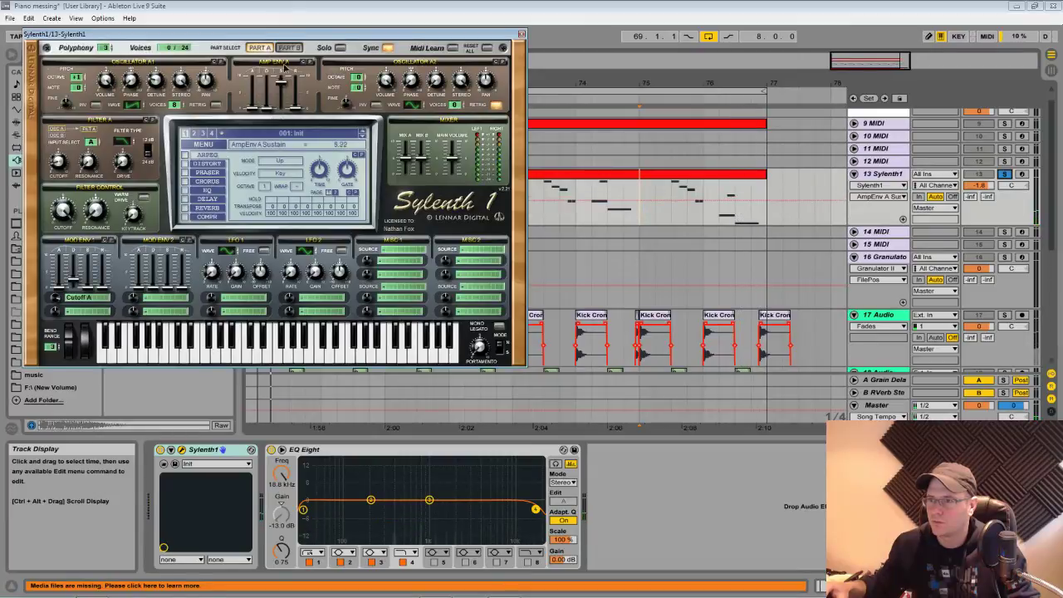
drag(262, 115, 265, 99)
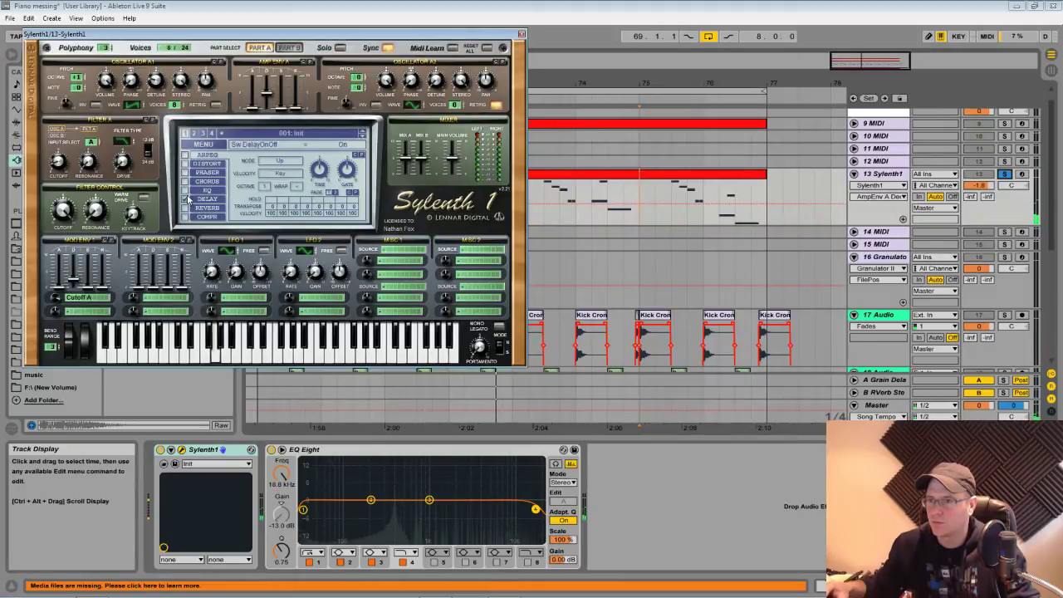
click(209, 200)
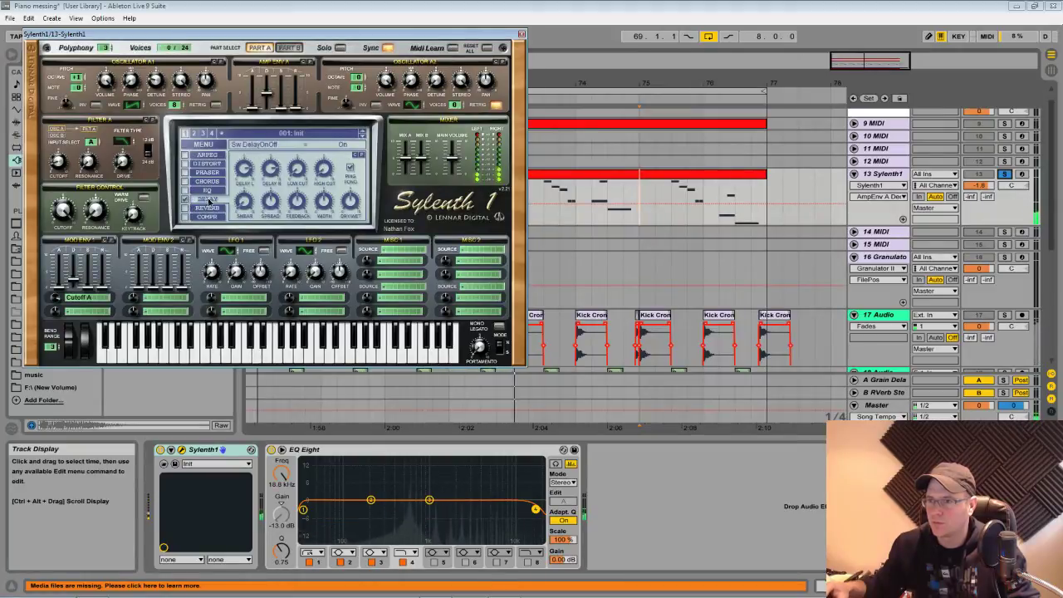
click(270, 171)
drag(249, 173, 243, 198)
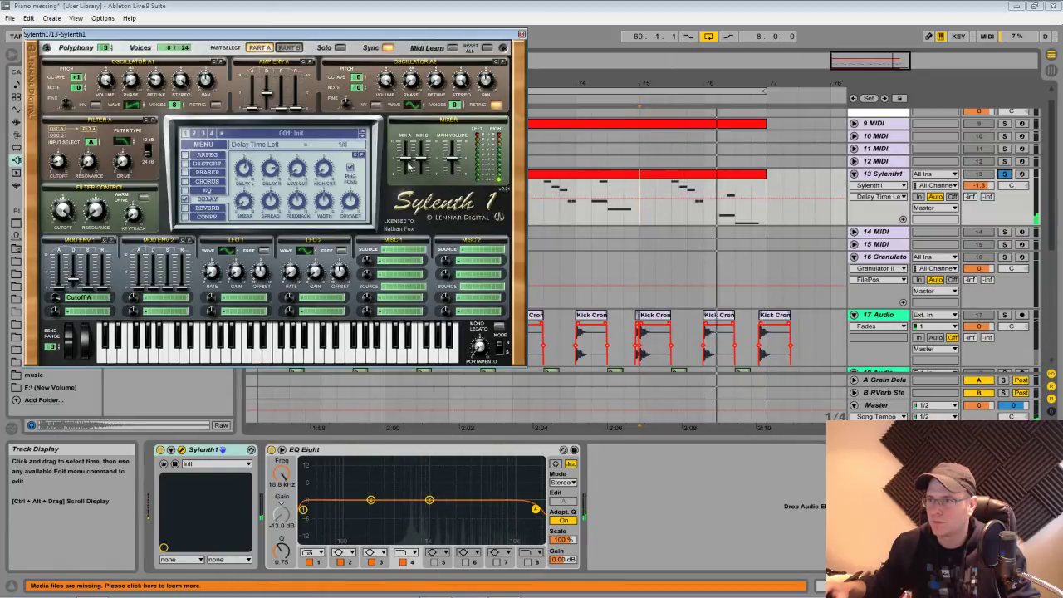
Raise Mix A and configure oscillator A2 with an HPulse wave, 2 voices, retrigger off, detune 2.76 and an adjusted volume
drag(408, 166, 406, 149)
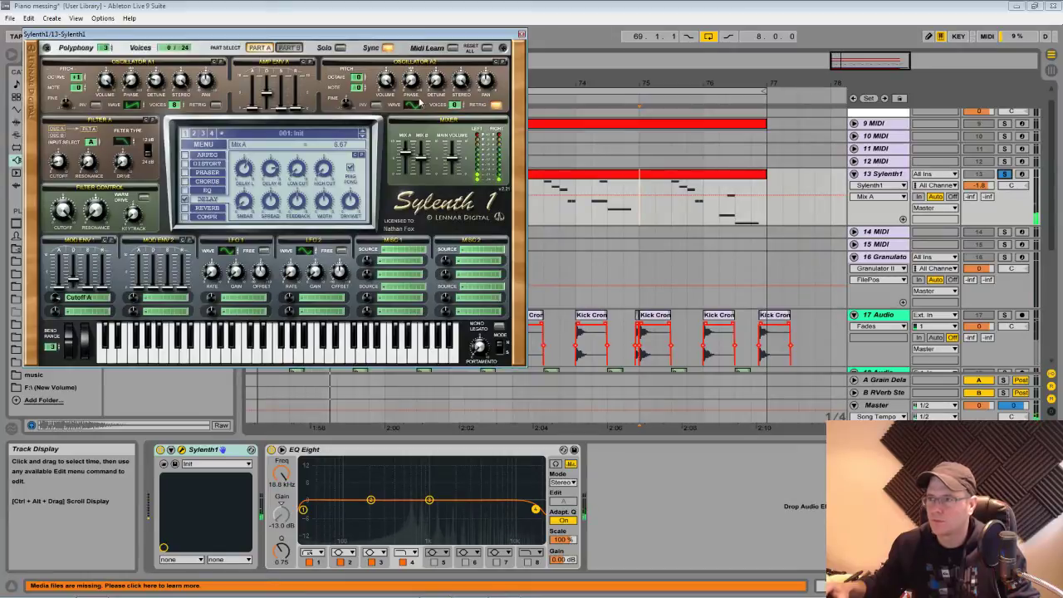
click(417, 103)
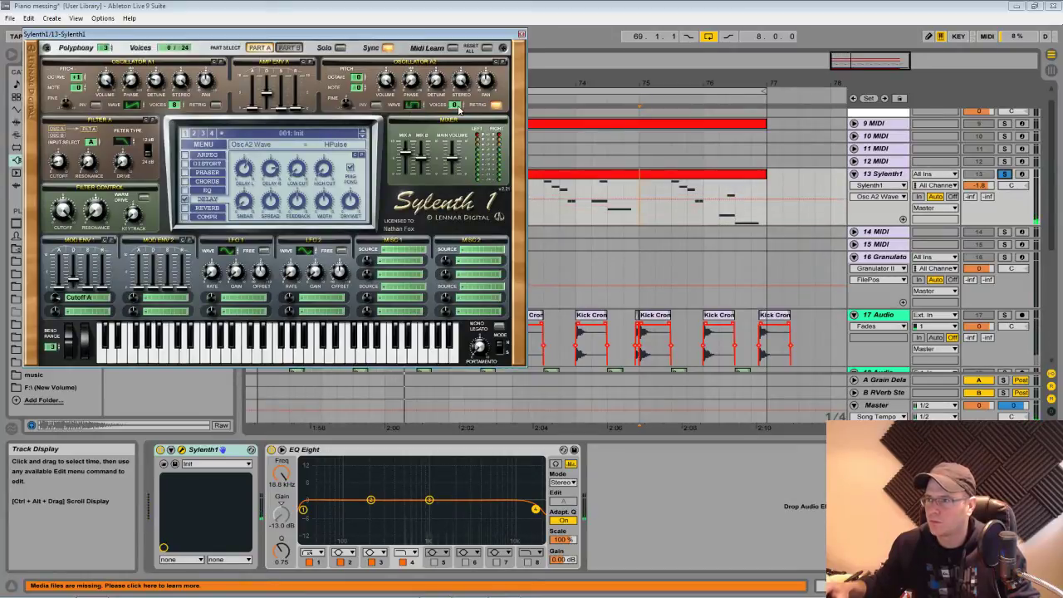
drag(458, 109, 456, 97)
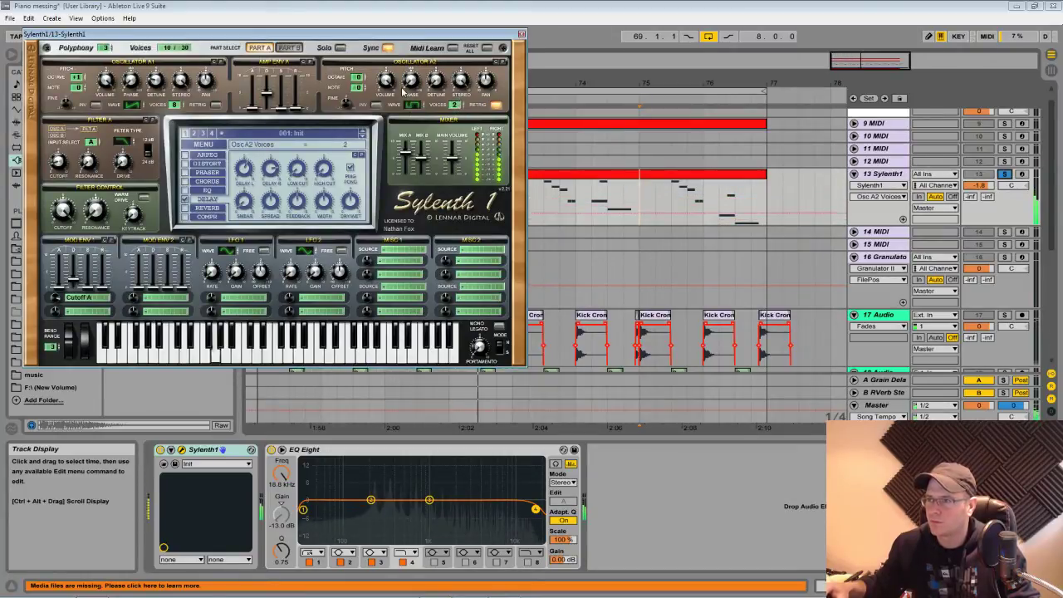
click(355, 79)
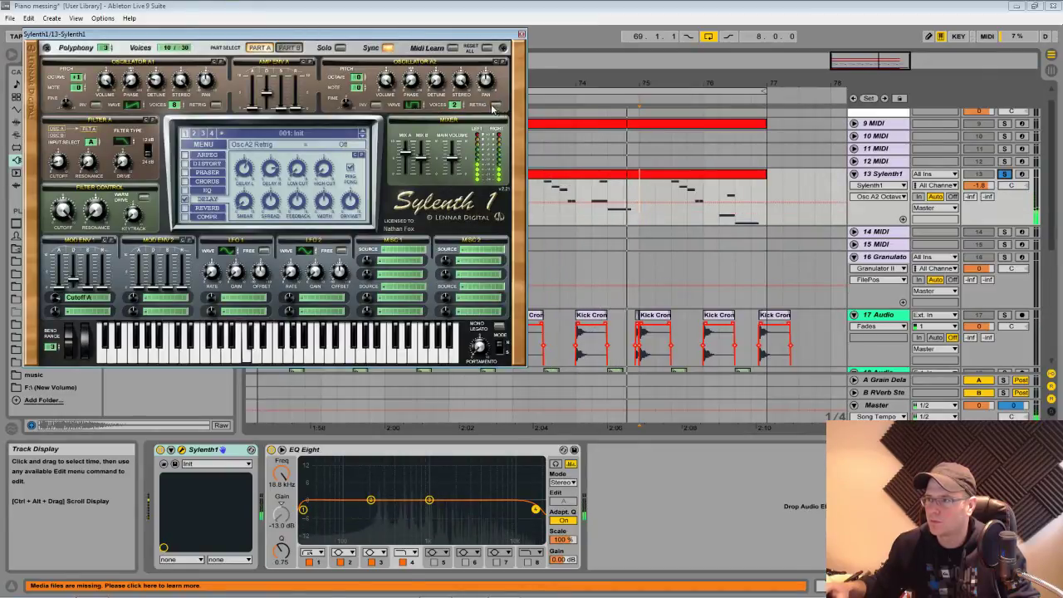
drag(436, 80, 435, 57)
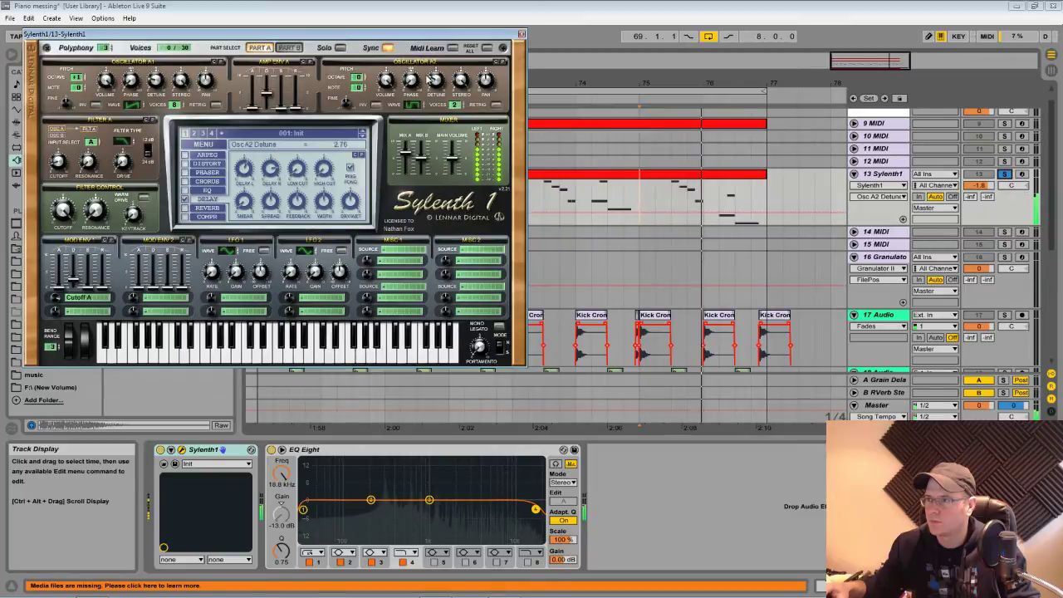
click(387, 80)
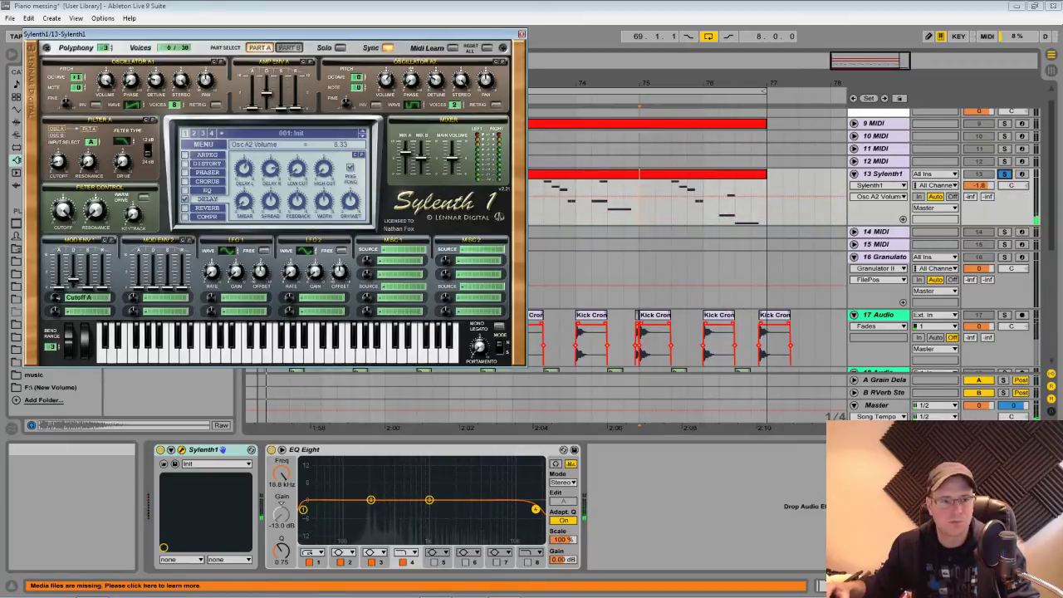
Unsolo track 13 Sylenth1 and lower its track volume to -4.0
click(1005, 173)
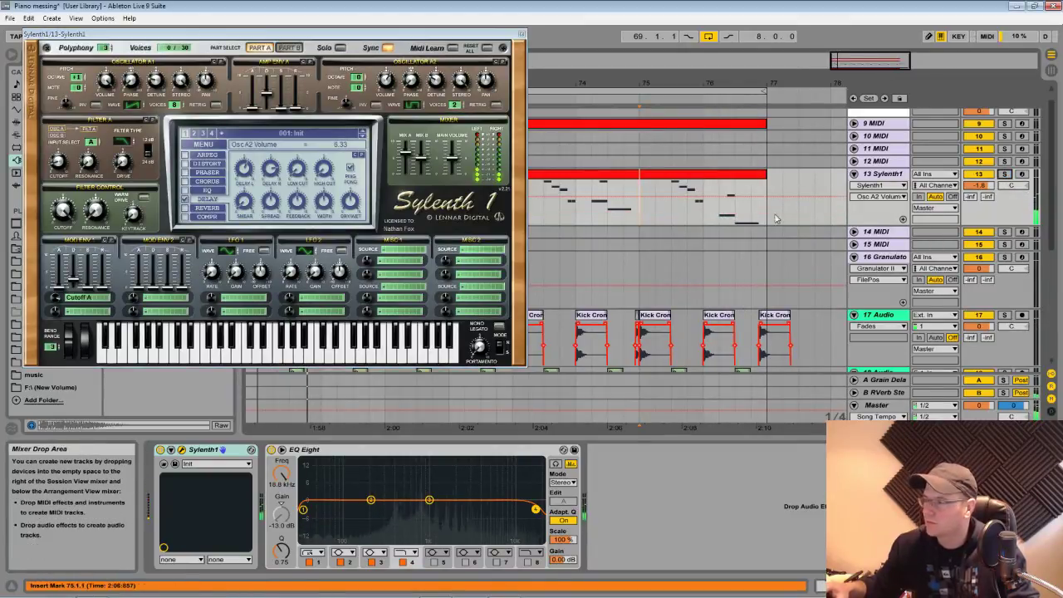
click(980, 185)
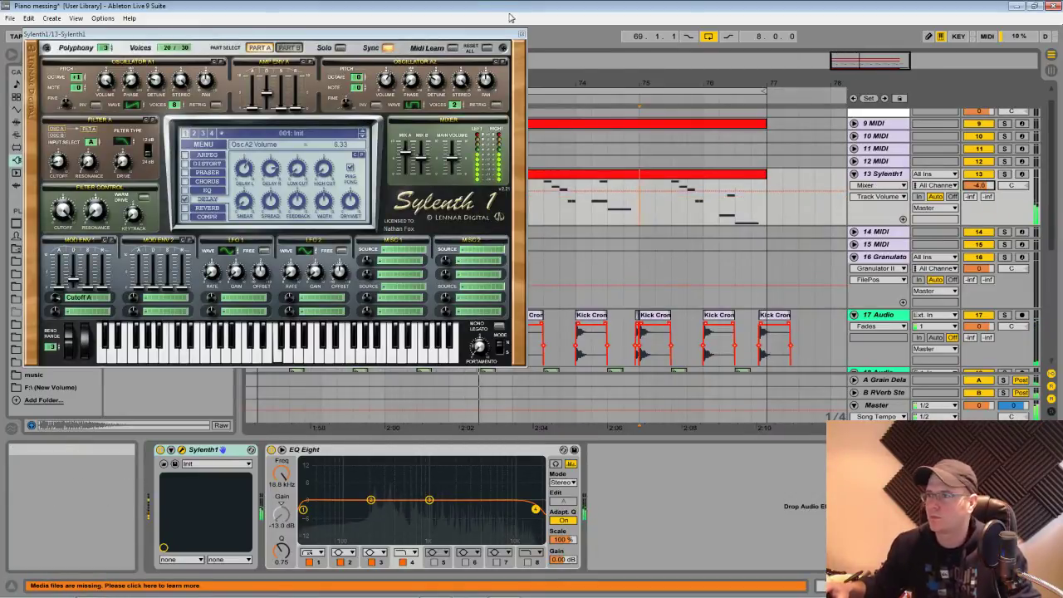
Solo track 13 and set modulation envelope 1's Cutoff A amount to 5.24 with a shorter decay
drag(451, 39, 833, 308)
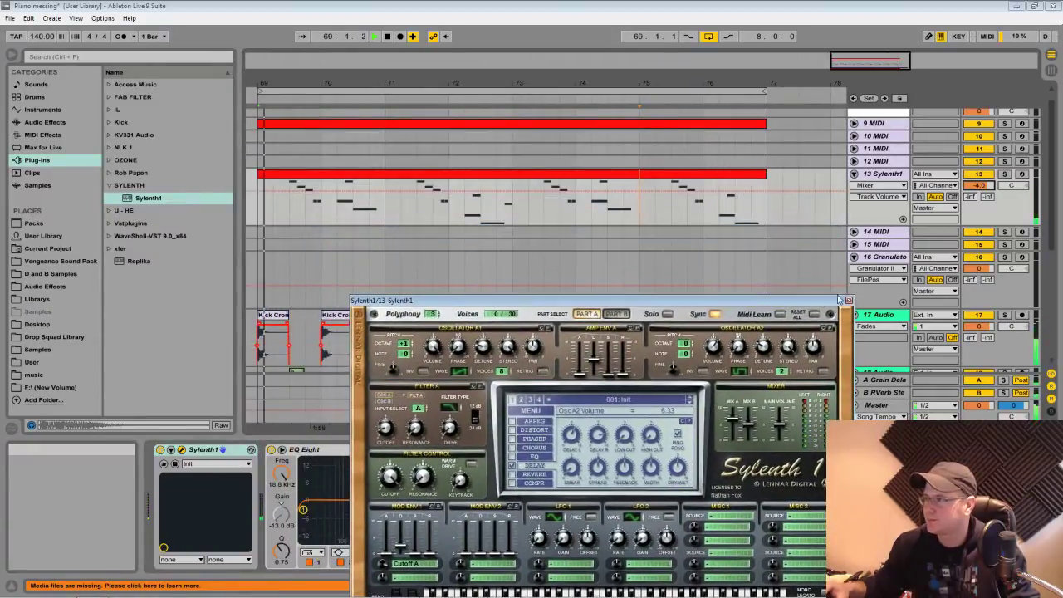
click(1003, 174)
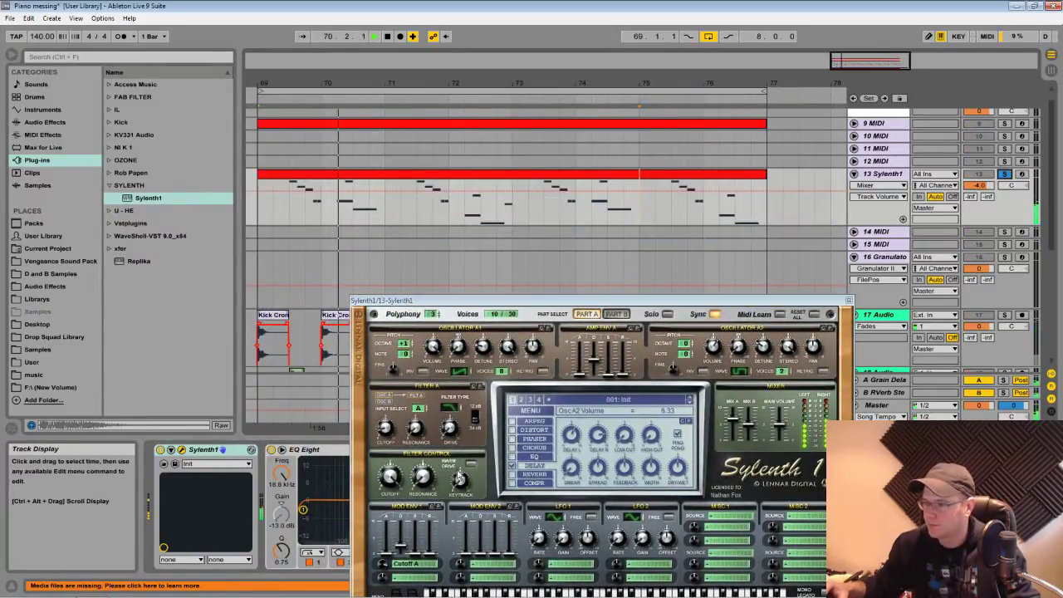
click(392, 555)
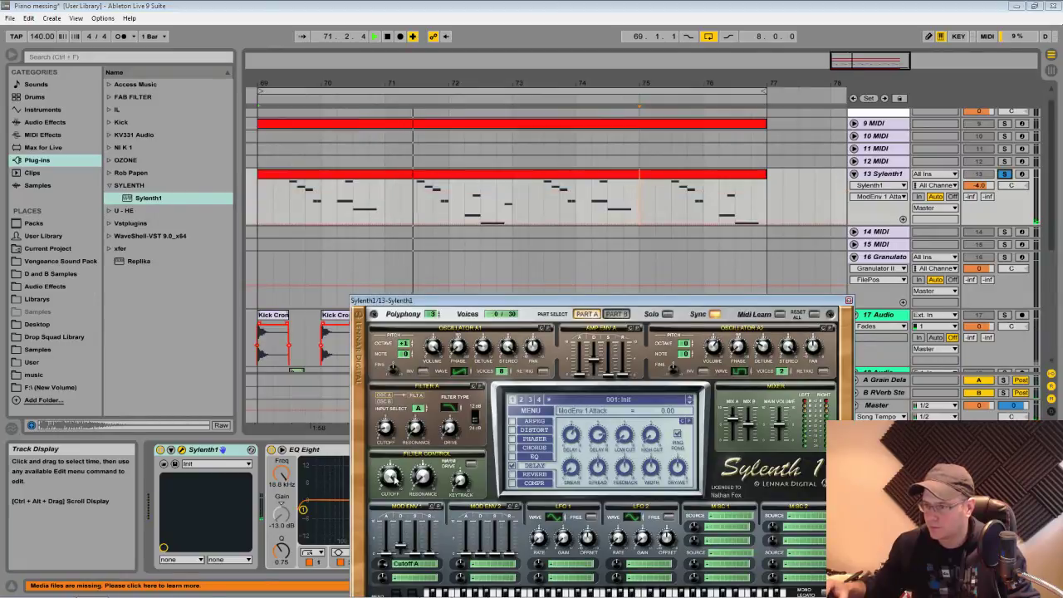
drag(382, 563, 381, 574)
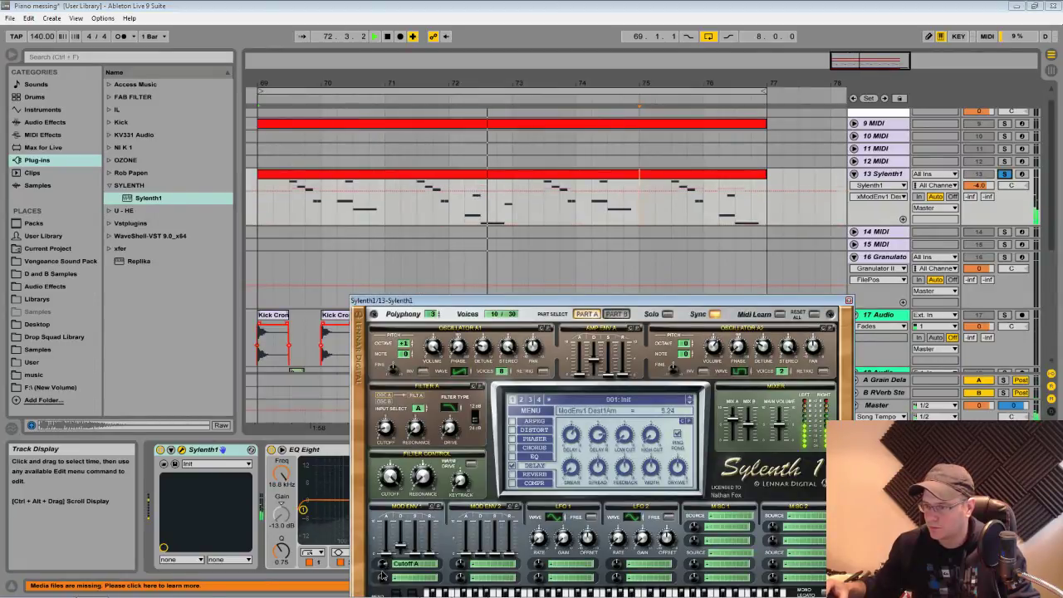
click(401, 550)
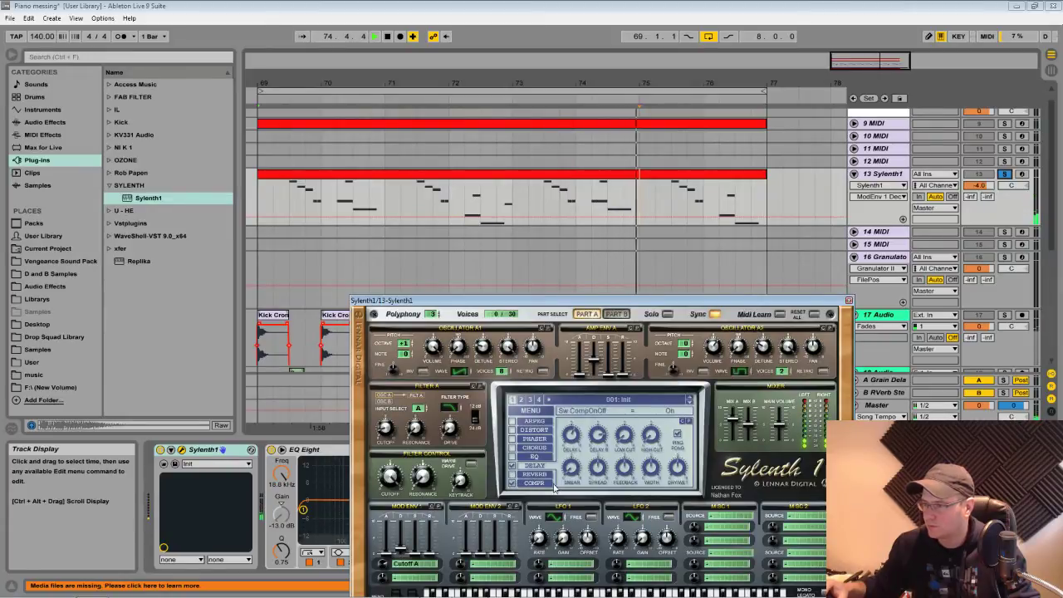
Enable Sylenth1's compressor with a threshold of -17.43 dB and an attack of 27.95 ms
click(532, 484)
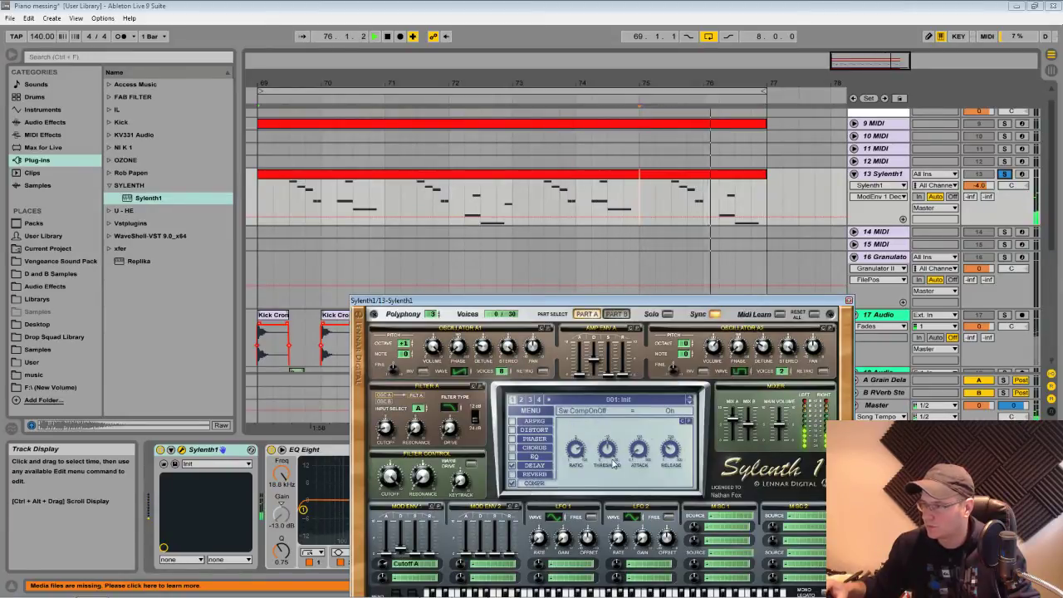
click(610, 460)
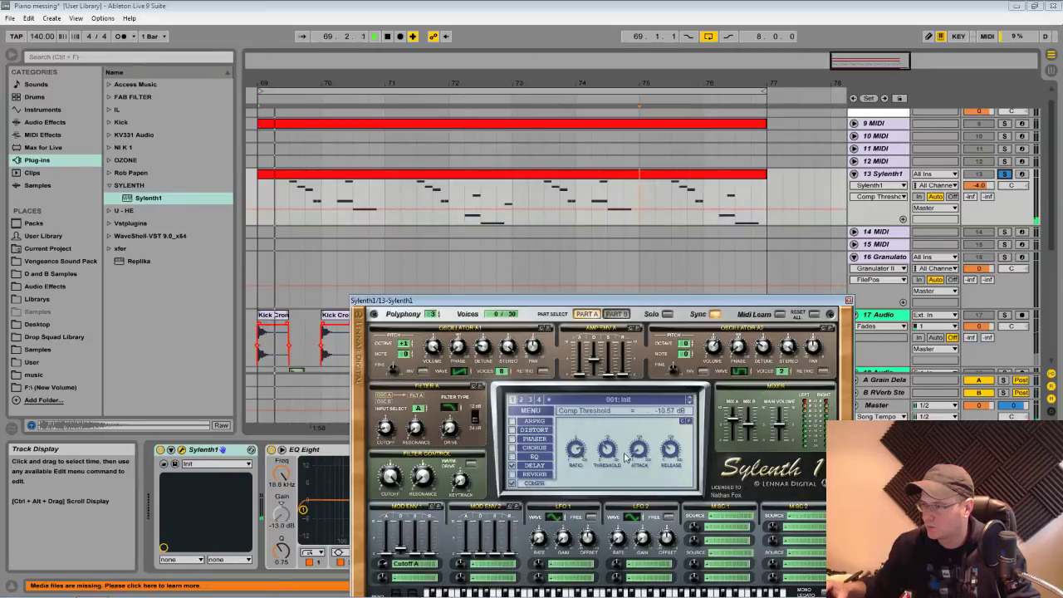
click(635, 451)
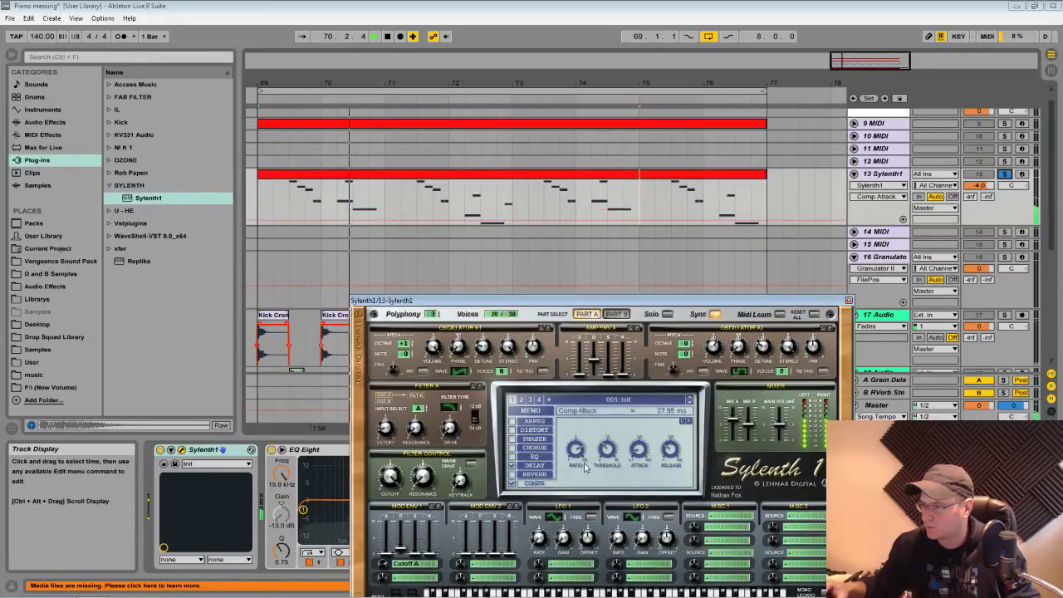
drag(610, 452, 617, 432)
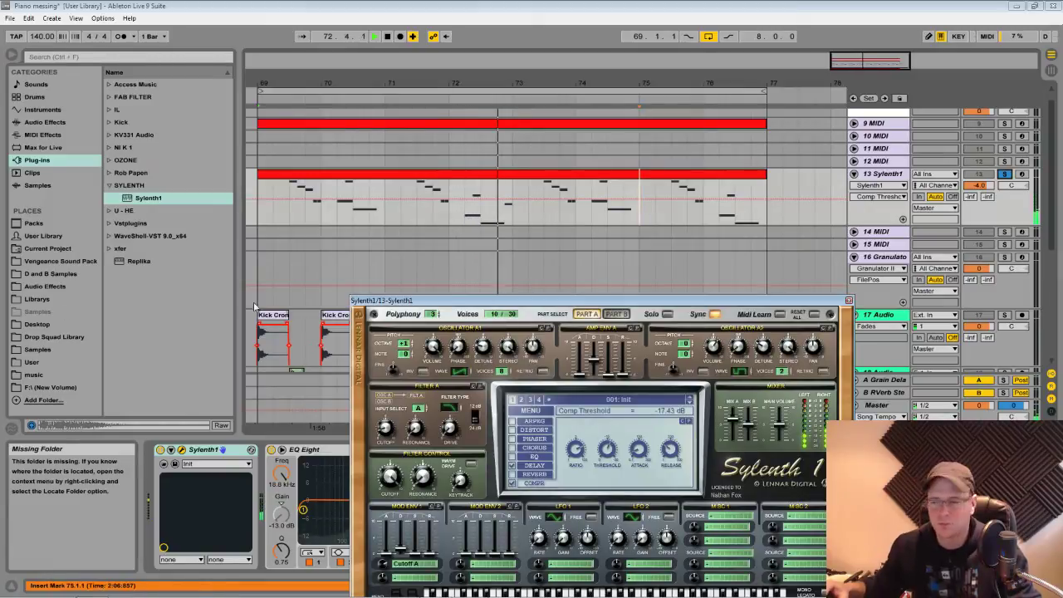
Set the Sylenth1 delay's feedback to 52.88 %, spread to 100 % and width to 100 %, and unsolo track 13
click(534, 466)
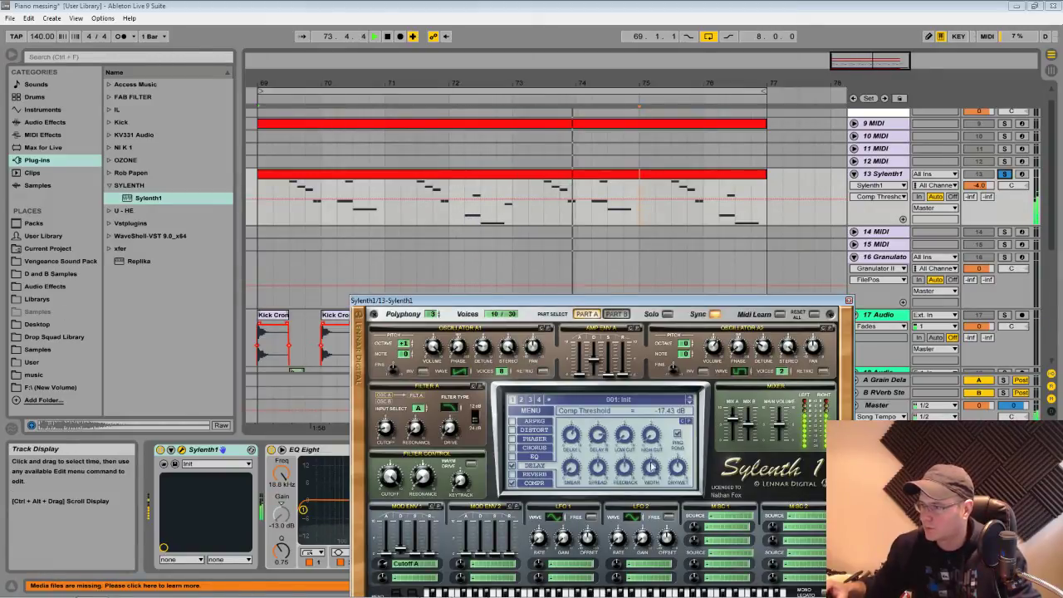
click(619, 470)
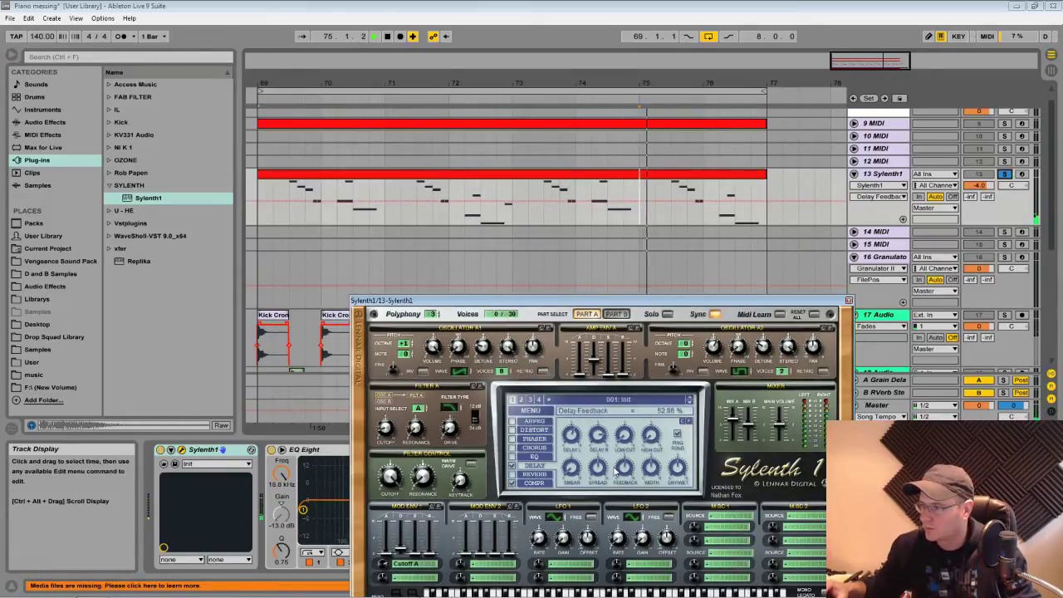
click(595, 478)
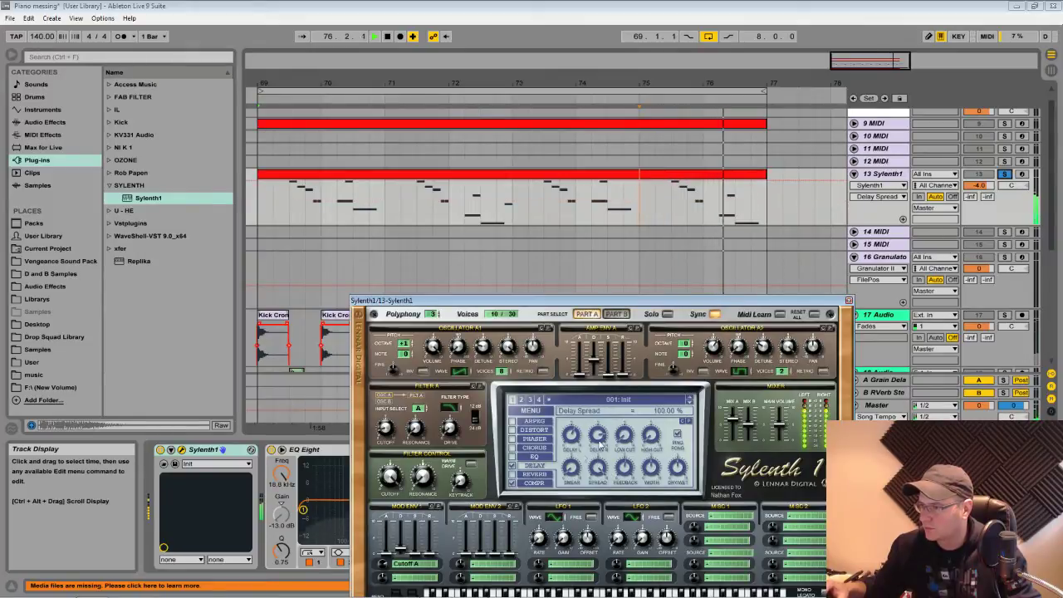
click(677, 469)
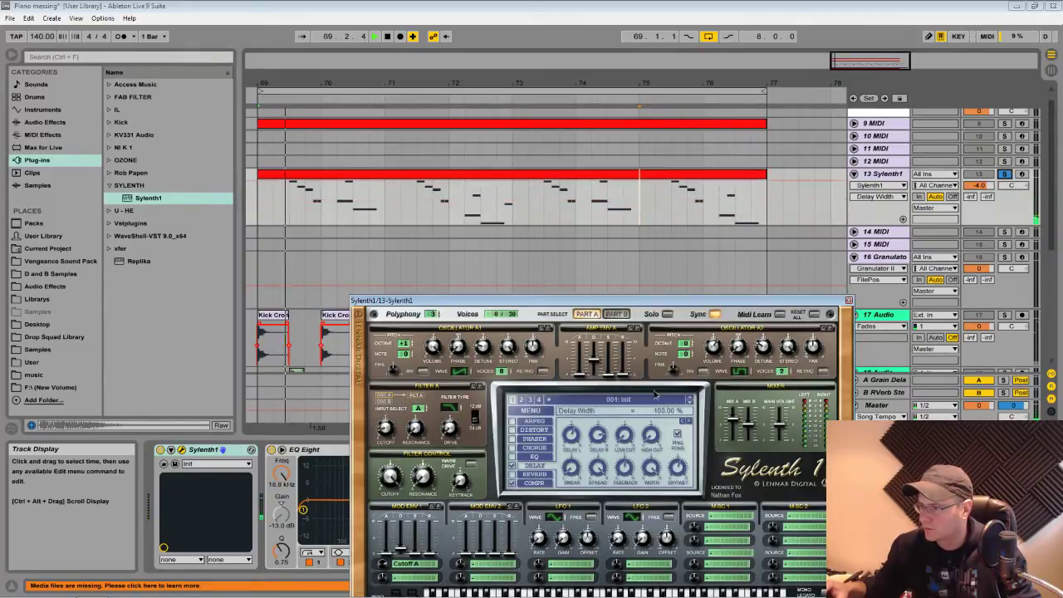
click(1004, 174)
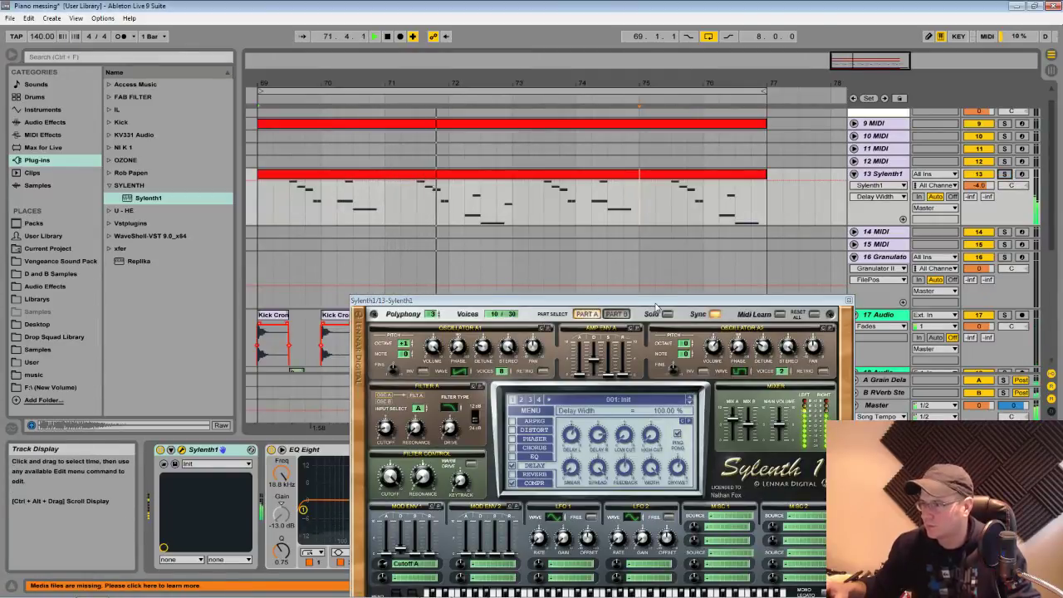
Copy the piano MIDI clip from track 9 to bar 69 of track 12 and open the copy for note editing
drag(605, 302, 659, 476)
click(853, 122)
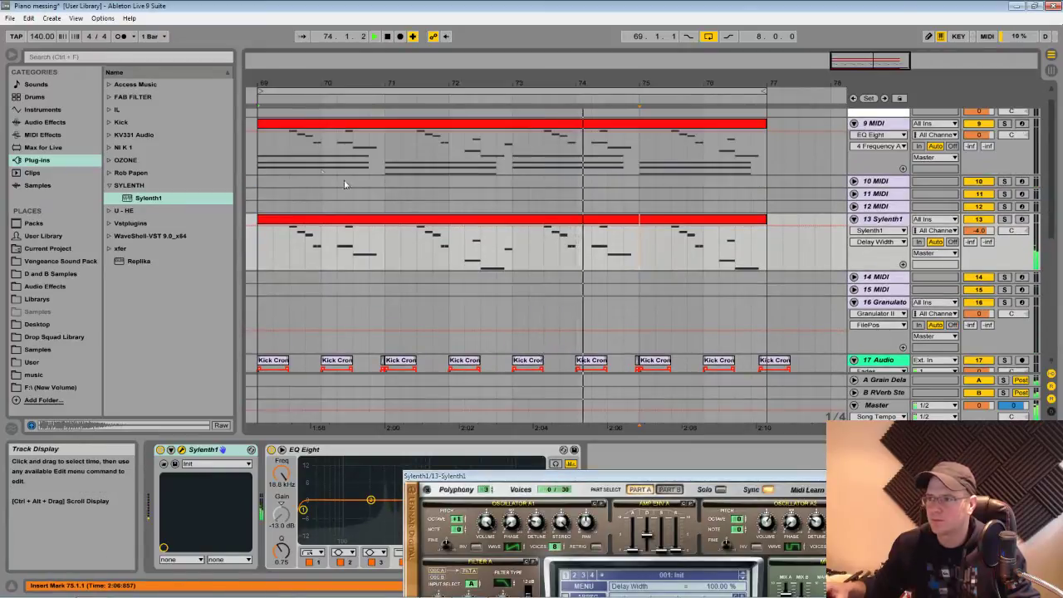
click(733, 122)
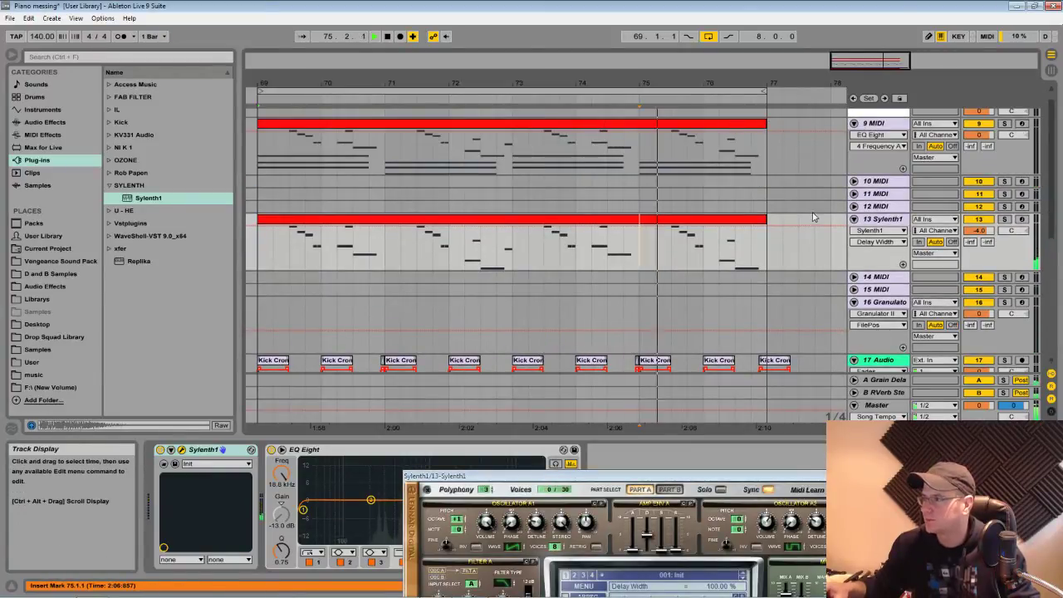
click(854, 206)
drag(650, 123, 656, 212)
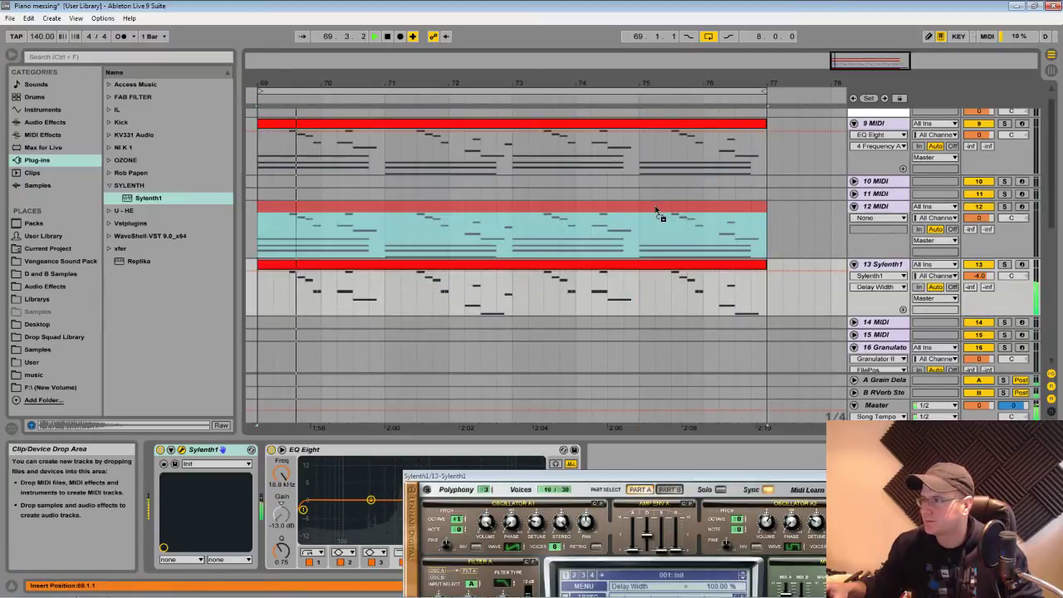
double_click(656, 214)
Delete the melody notes from A#2 to A#3 and the short note late in bar 4 from track 12's clip
drag(676, 479, 706, 550)
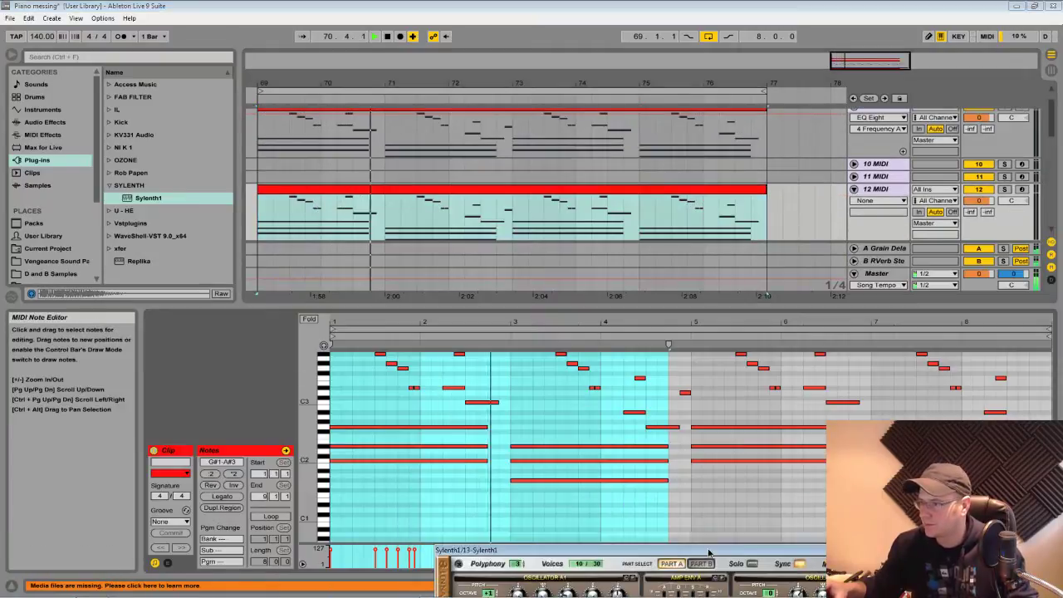
drag(348, 353, 1003, 420)
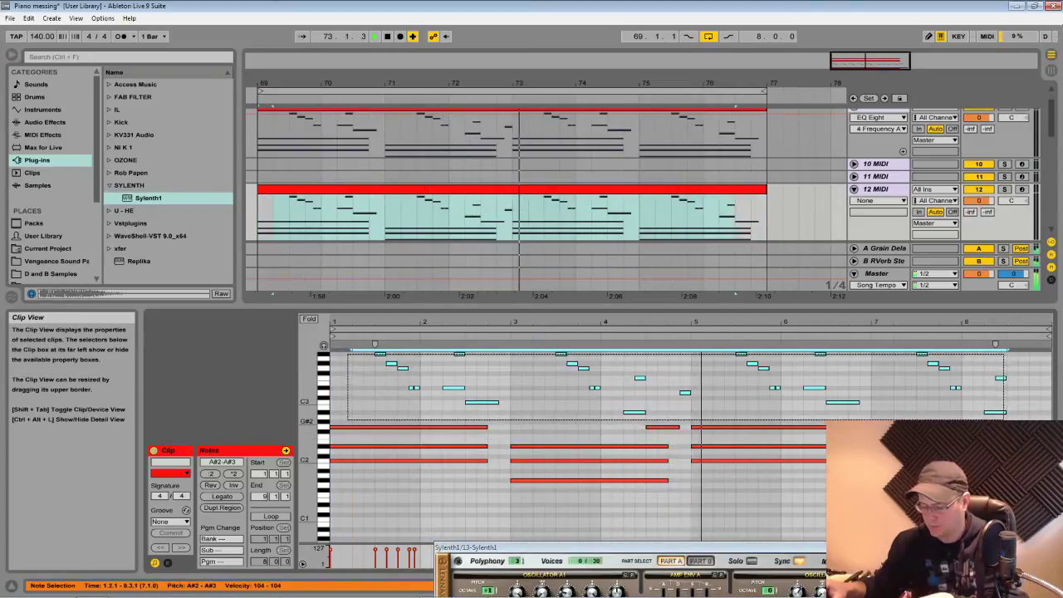
key(Delete)
click(656, 426)
key(Delete)
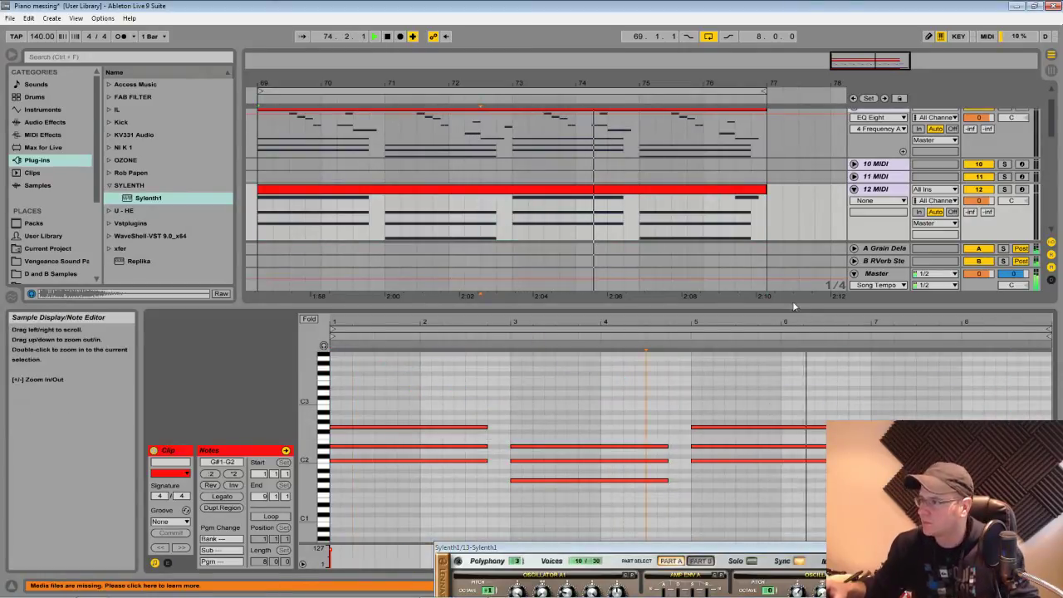
Review the drum, audio and Kontakt tracks lower in the arrangement and the chord clip on track 12
drag(791, 308, 757, 411)
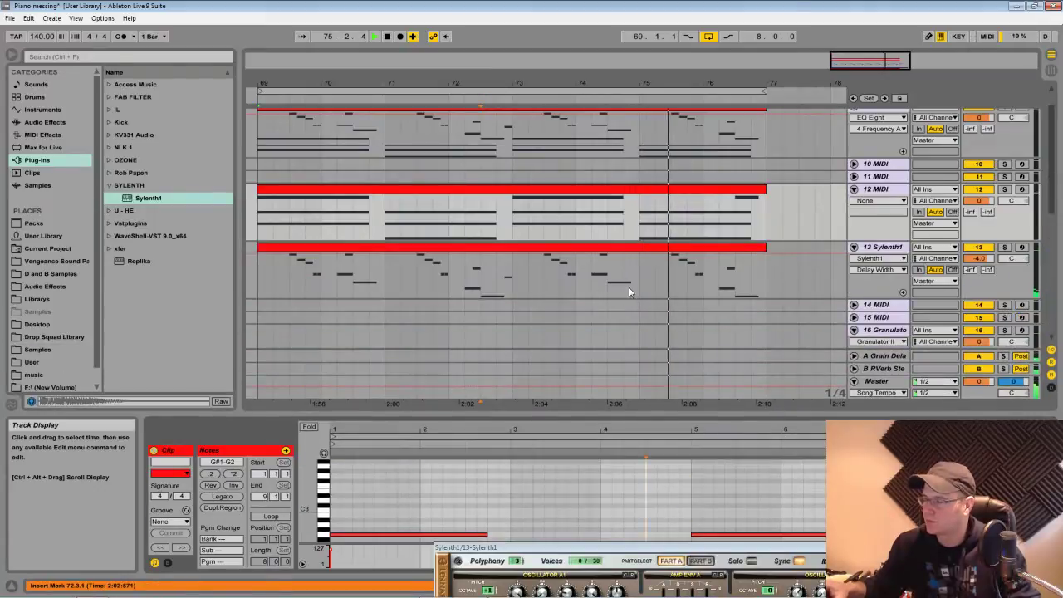
scroll(629, 282, down, 10)
scroll(631, 249, down, 1)
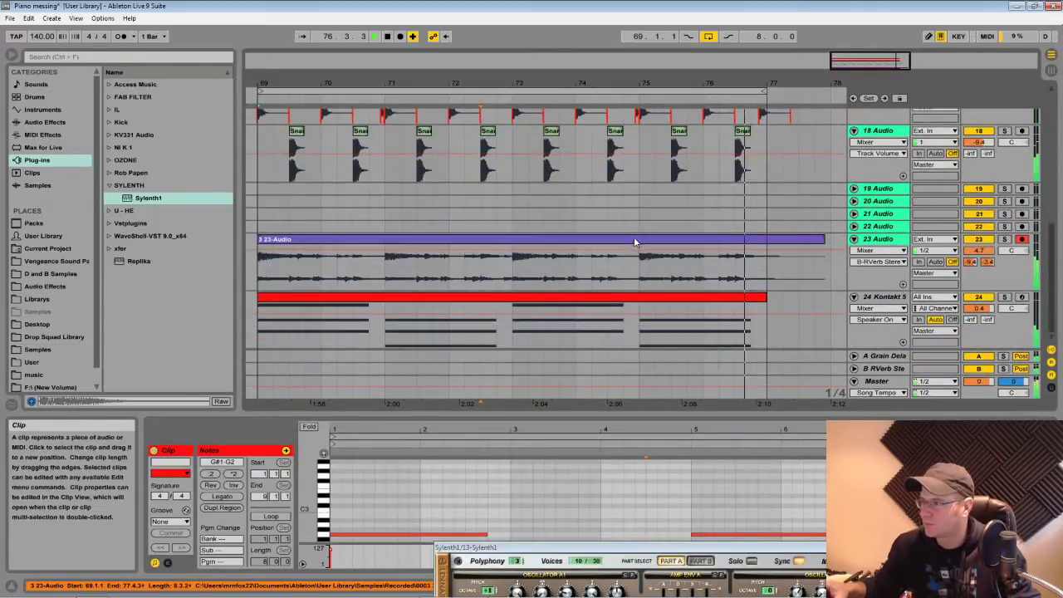
scroll(714, 324, up, 1)
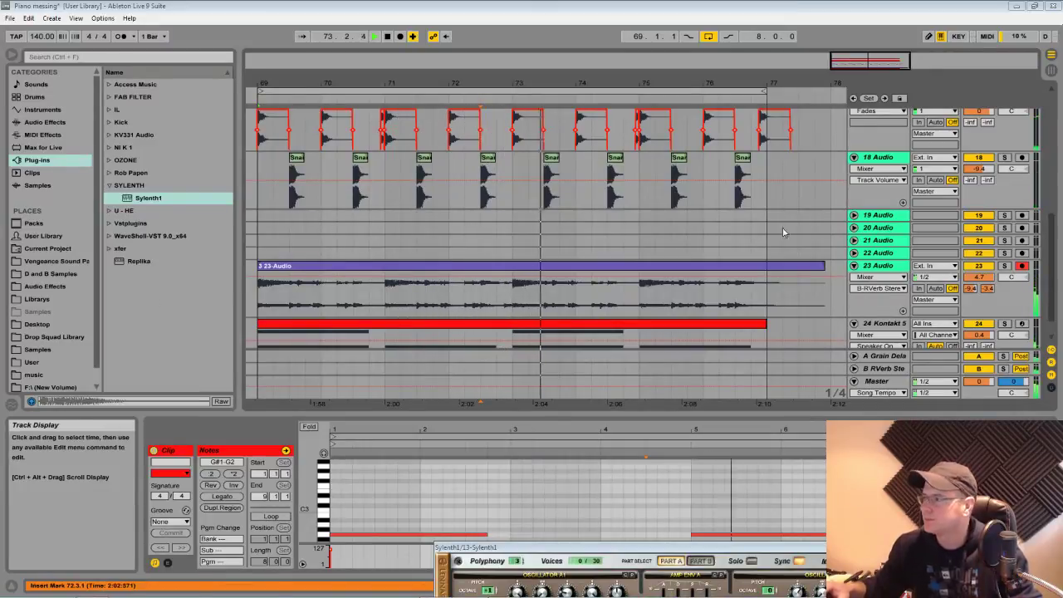
drag(1051, 242, 1049, 162)
click(758, 160)
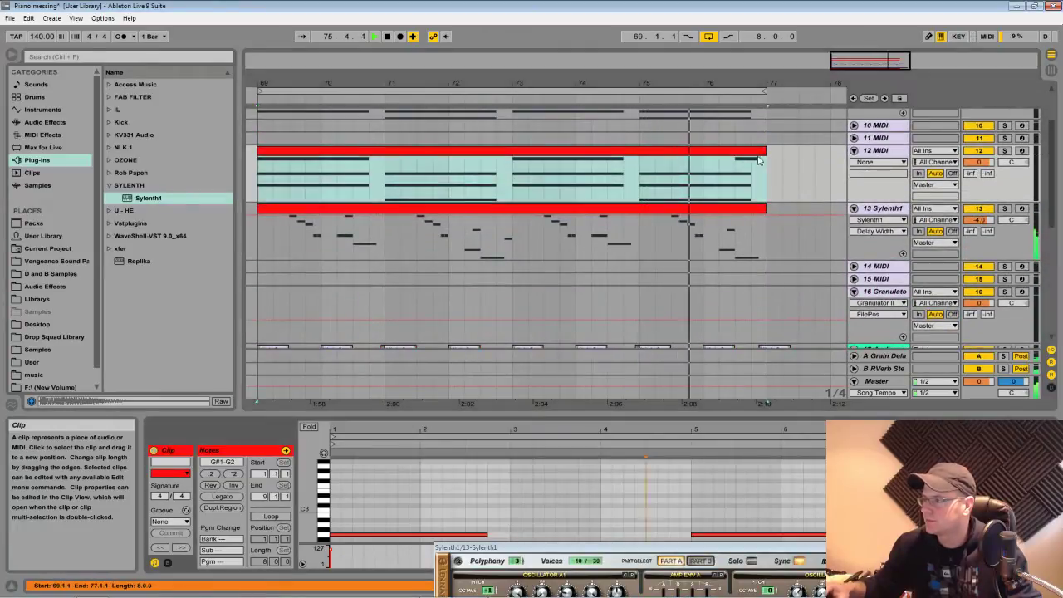
scroll(681, 498, down, 3)
scroll(680, 499, up, 1)
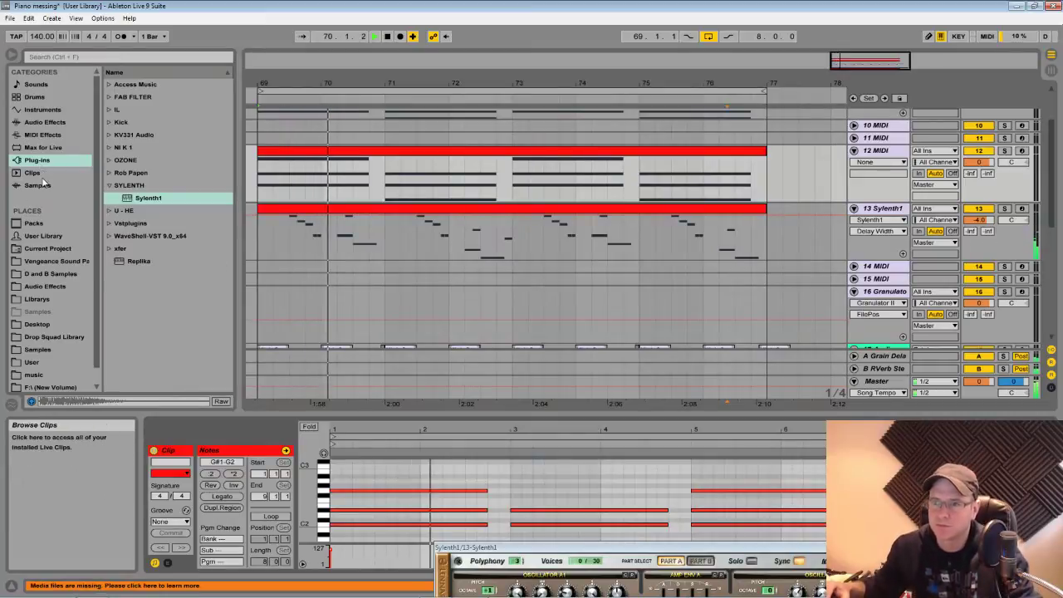
Look through the plug-in folders and load Serum_x64 from the xfer folder onto track 12
click(110, 186)
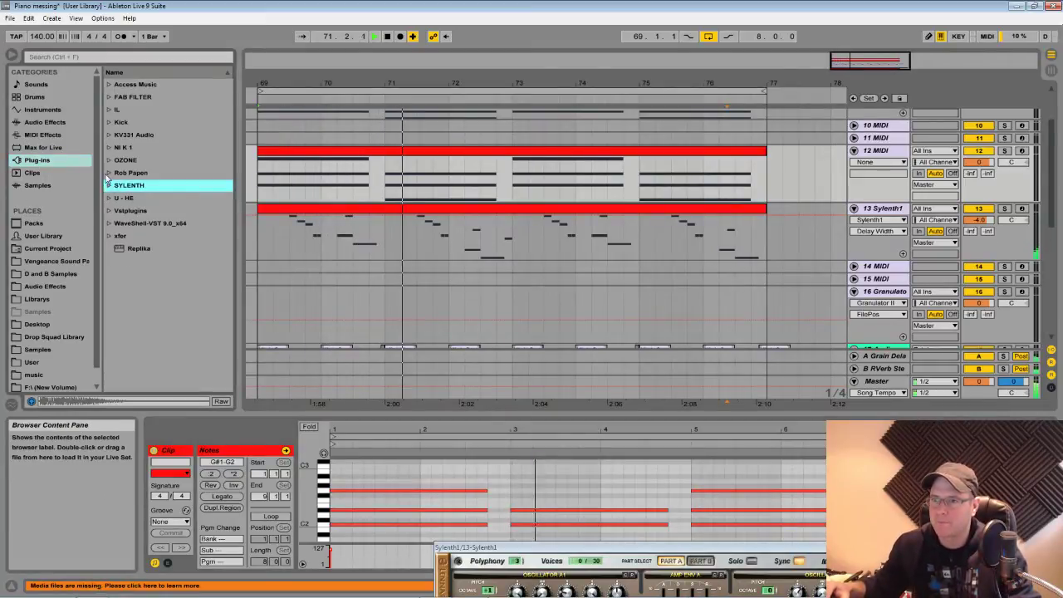
click(109, 148)
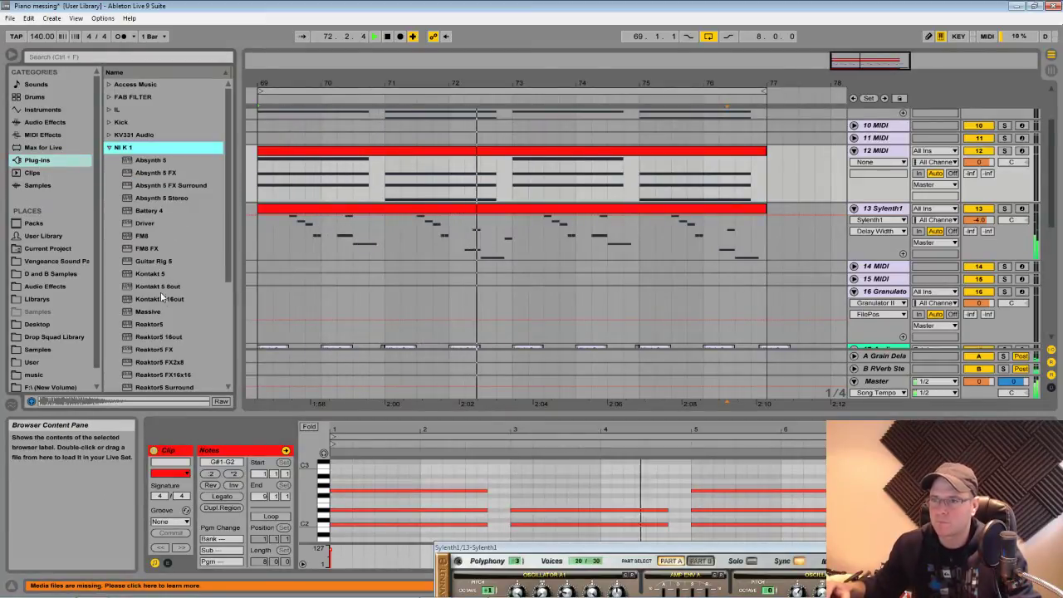
click(139, 238)
scroll(166, 282, down, 5)
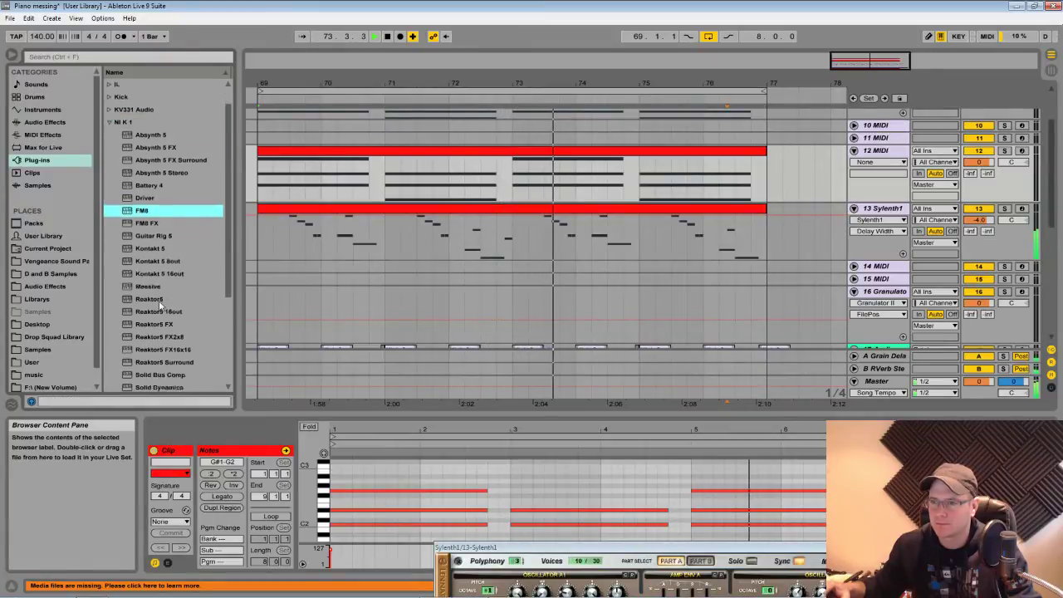
scroll(172, 313, up, 5)
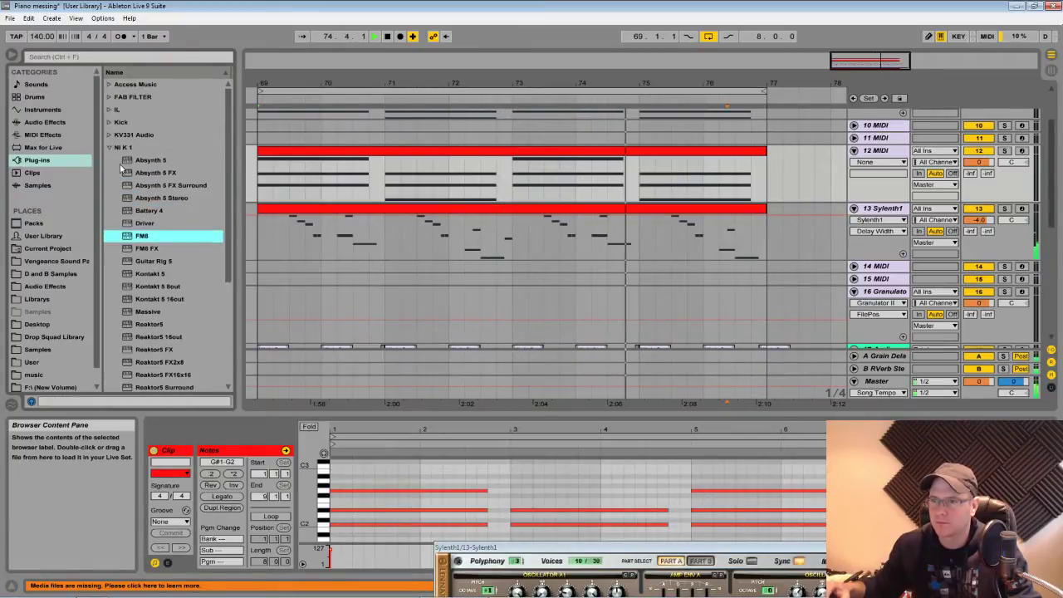
click(109, 147)
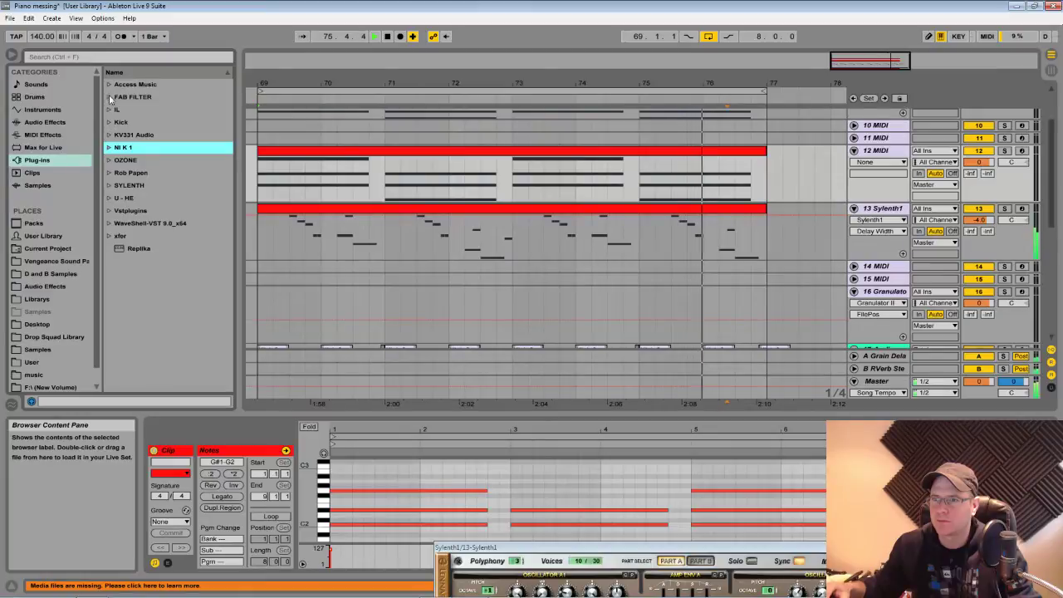
click(109, 211)
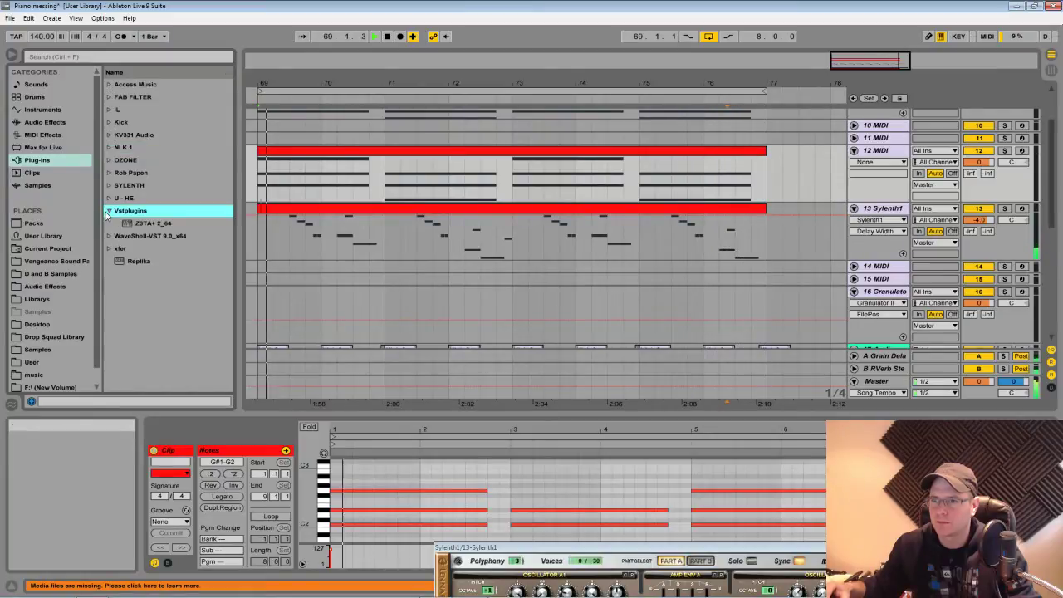
click(111, 237)
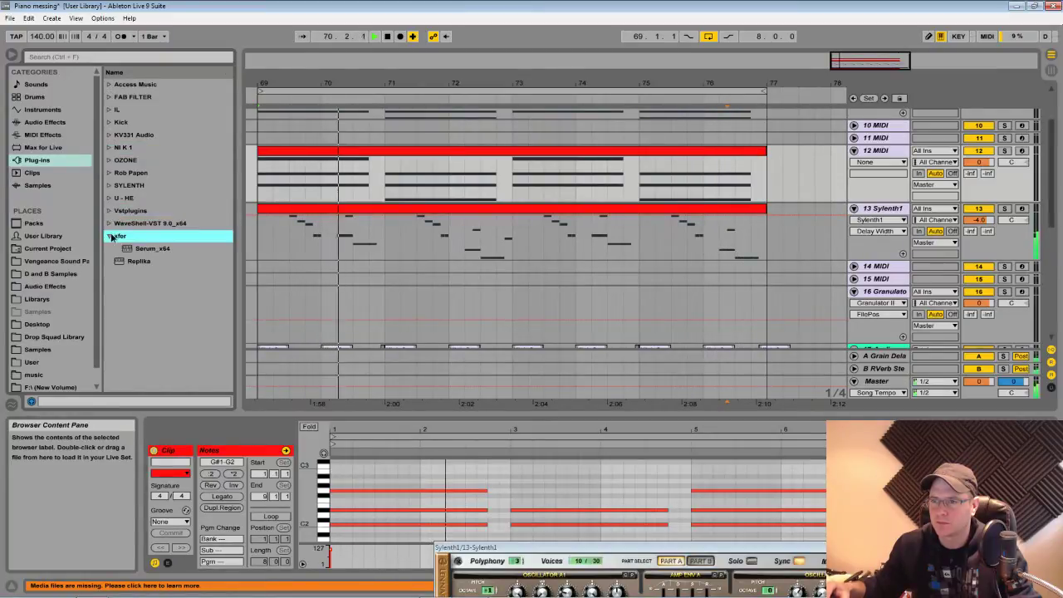
click(158, 249)
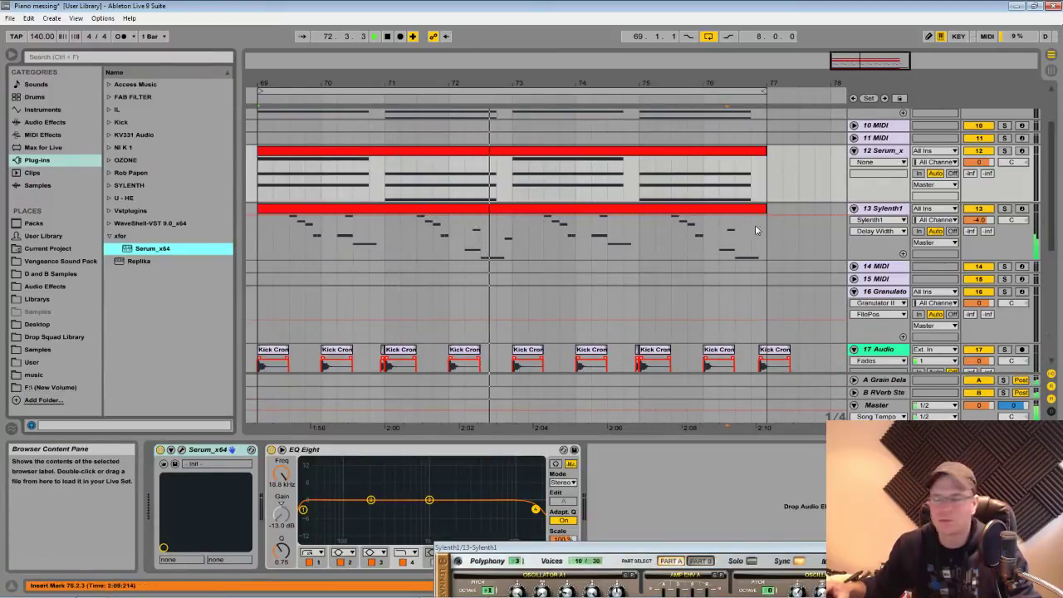
Lower track 12's volume to -5.0 dB and load the user preset Pad 1 in Serum
click(979, 162)
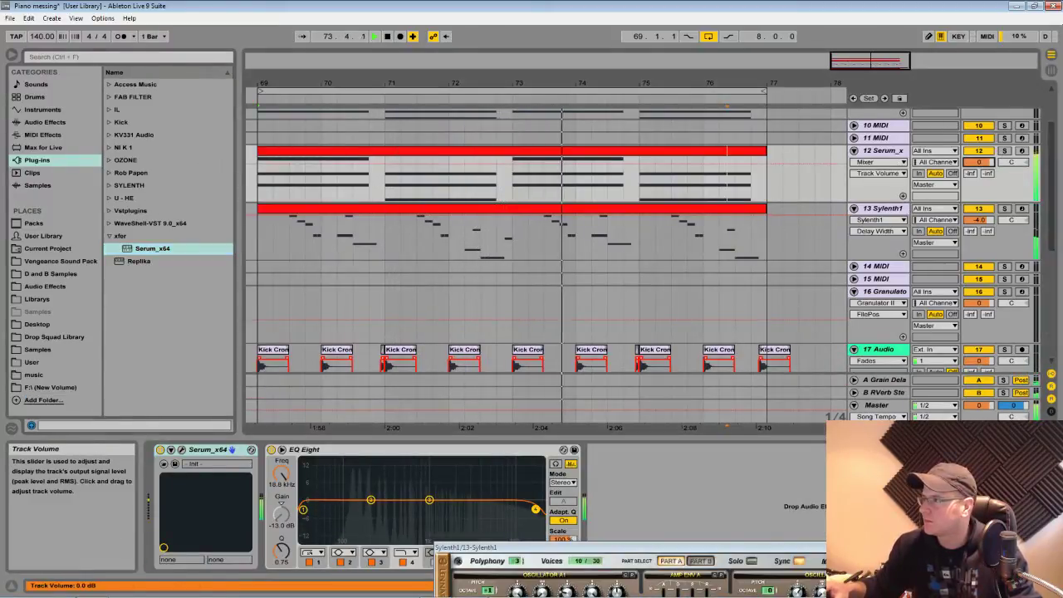
drag(980, 162, 979, 184)
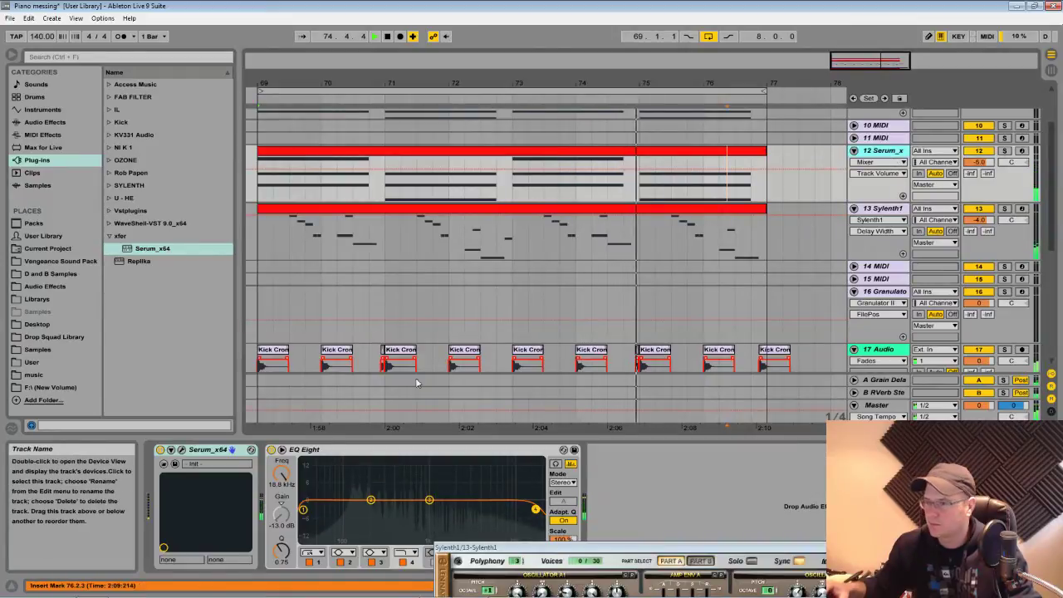
click(233, 449)
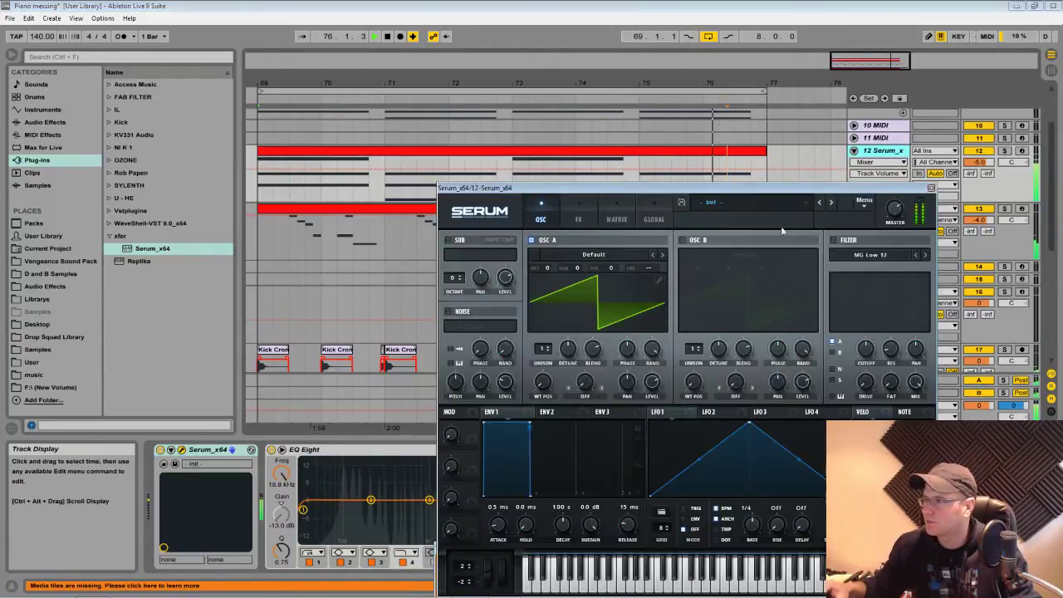
click(863, 204)
click(884, 245)
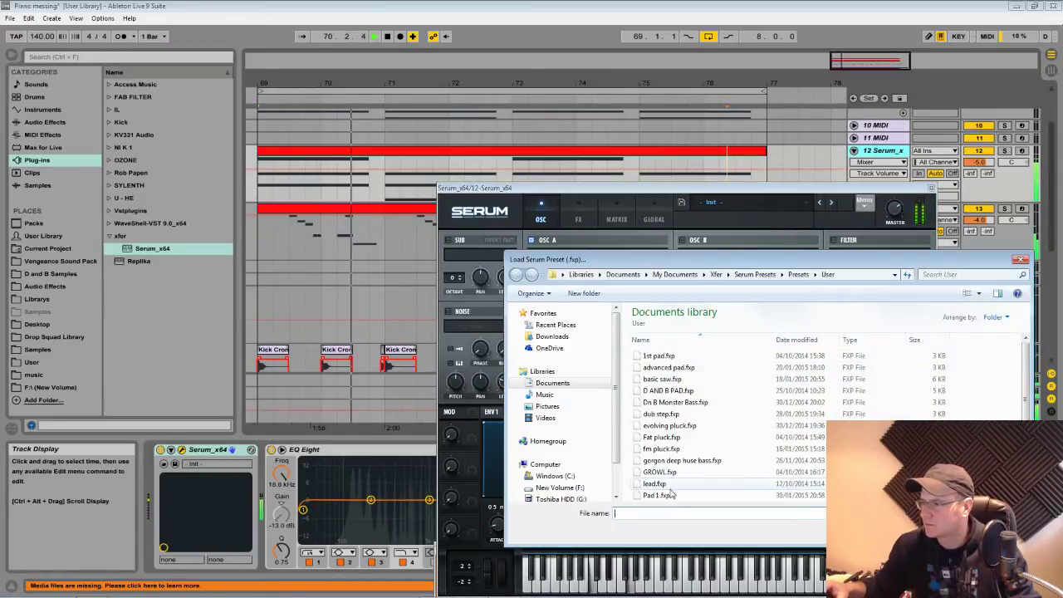
double_click(664, 495)
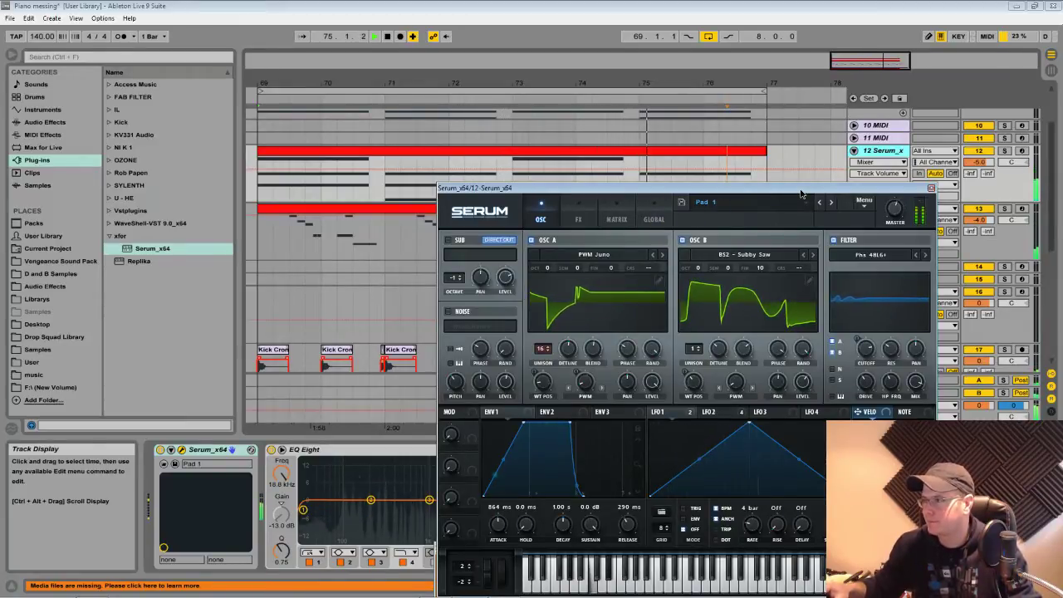
Add a Compressor after the EQ Eight on track 12 and close the Serum and Sylenth1 windows
drag(835, 194, 610, 554)
click(68, 124)
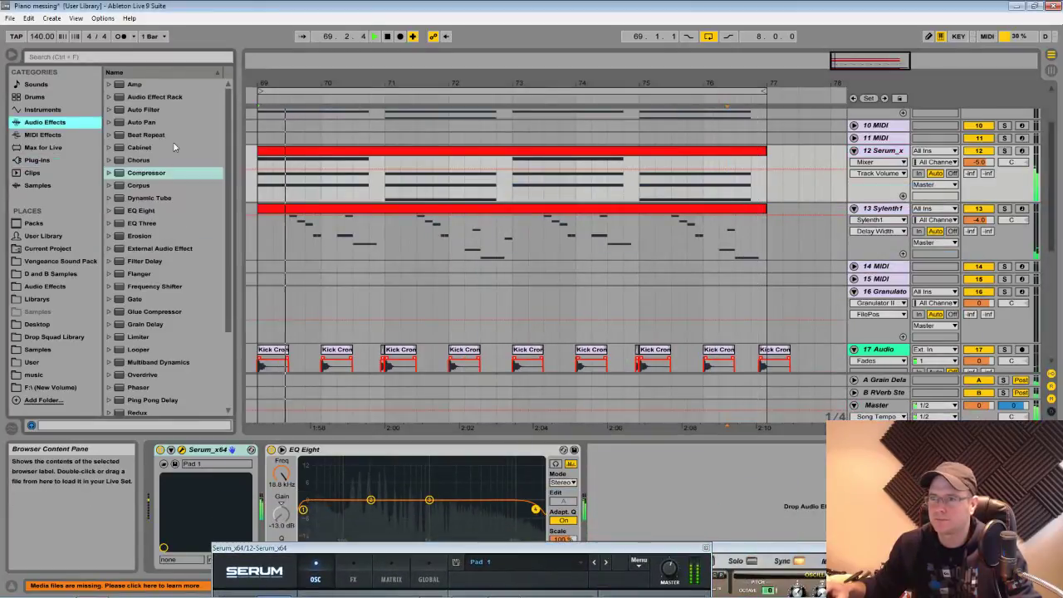
drag(160, 173, 804, 160)
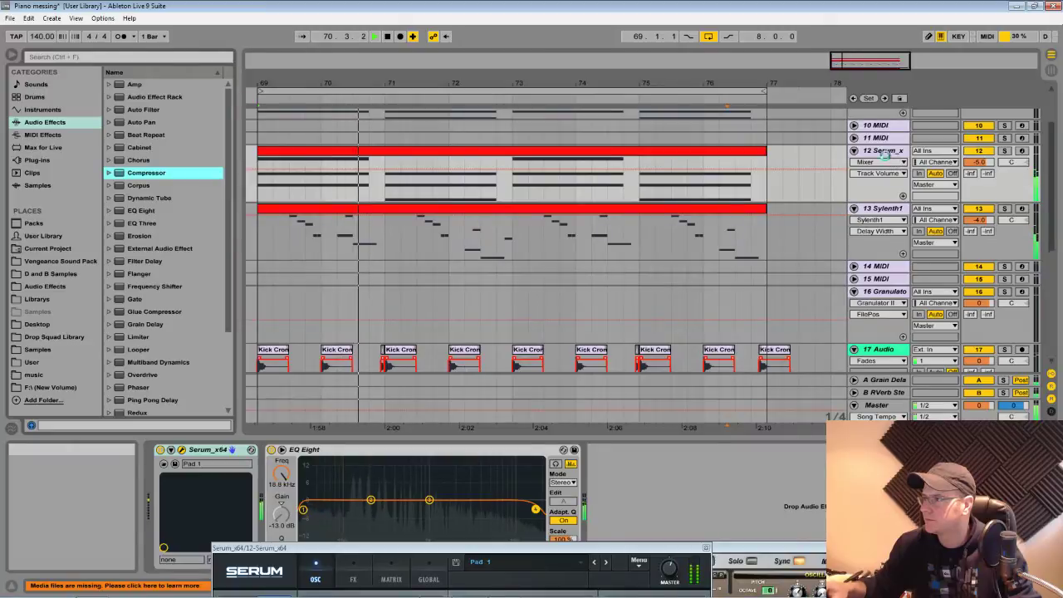
drag(885, 153, 885, 155)
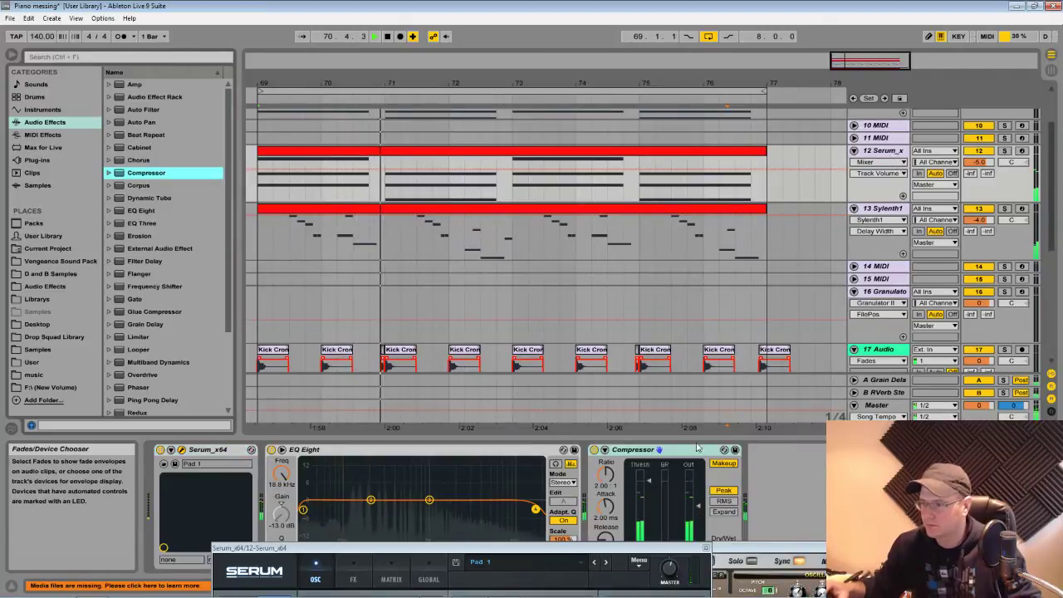
click(705, 548)
click(1018, 547)
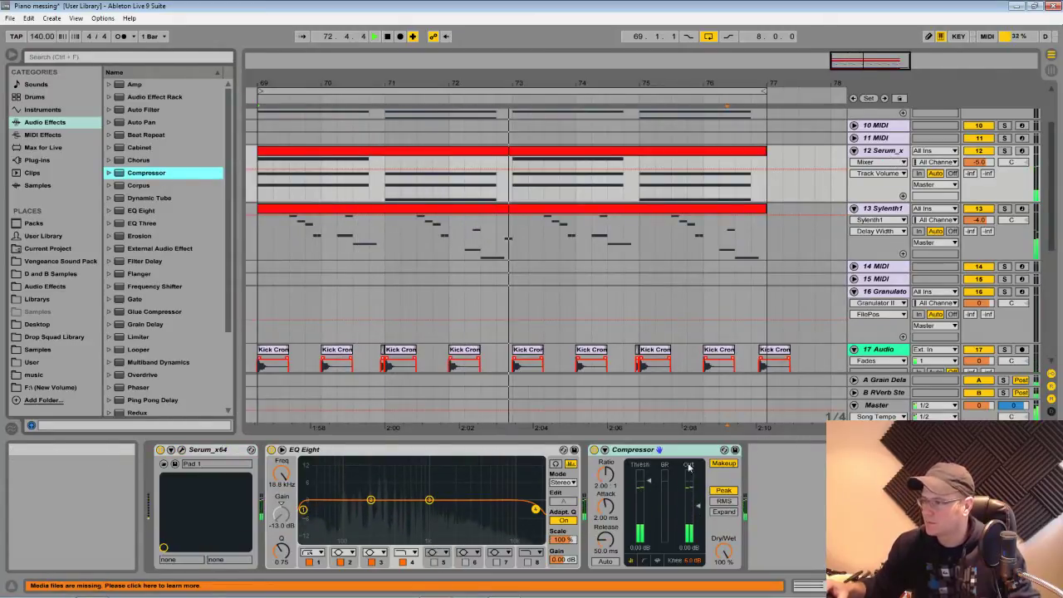
Set the Compressor's sidechain source to 17-Audio, the kick track, and turn on its sidechain EQ
click(605, 450)
click(614, 463)
click(614, 481)
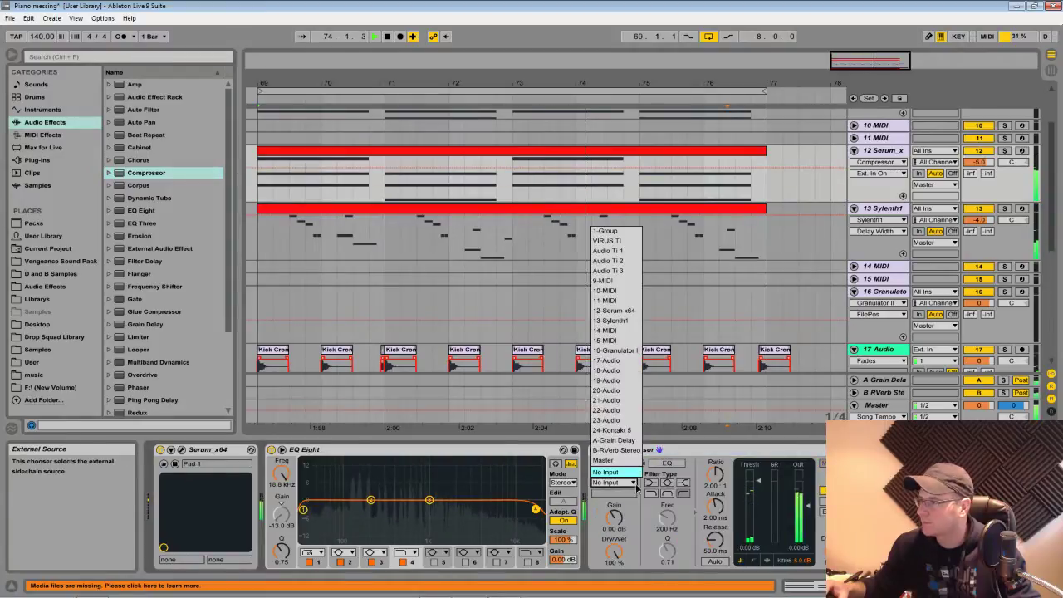
click(612, 361)
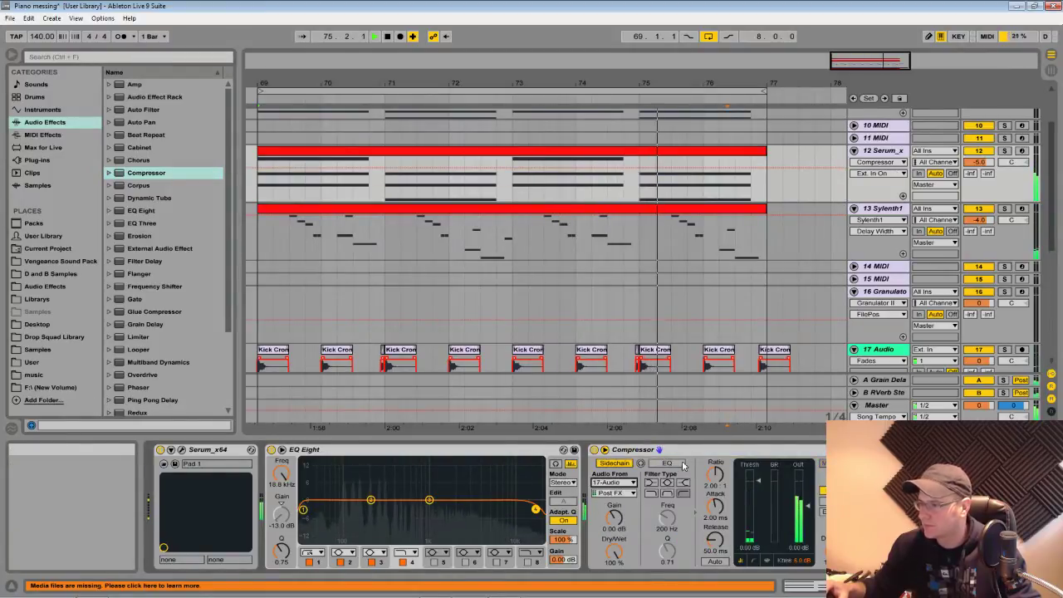
click(632, 462)
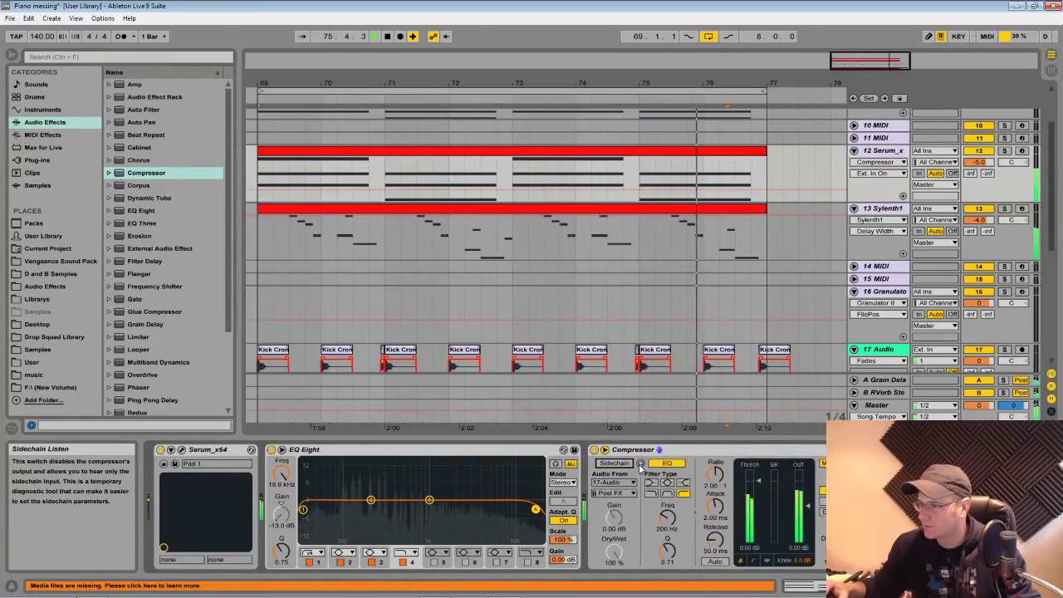
Solo track 12 and switch on the Compressor's sidechain listen and external sidechain
click(1004, 150)
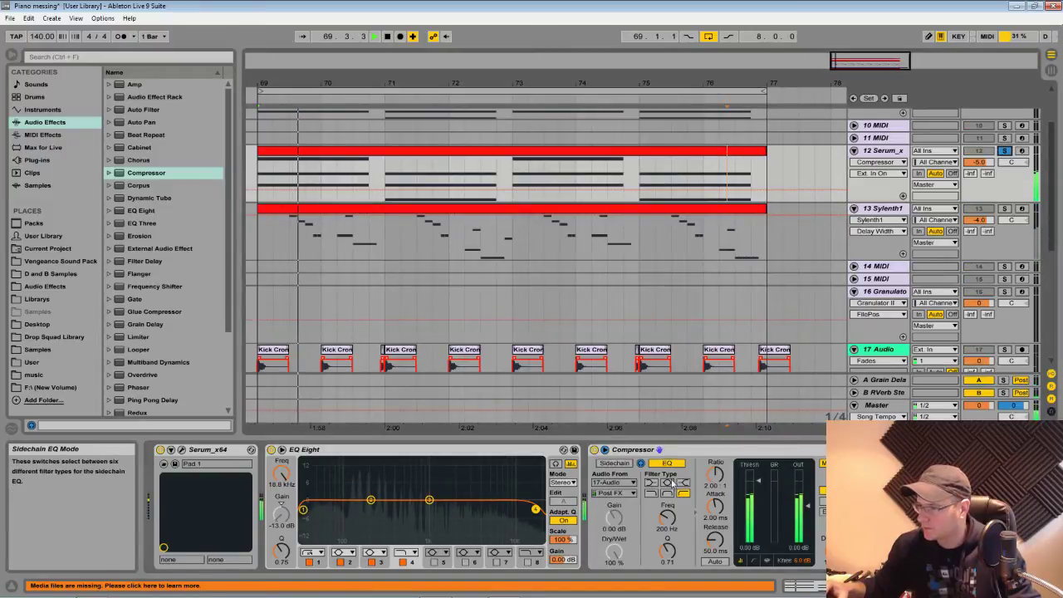
scroll(772, 371, down, 5)
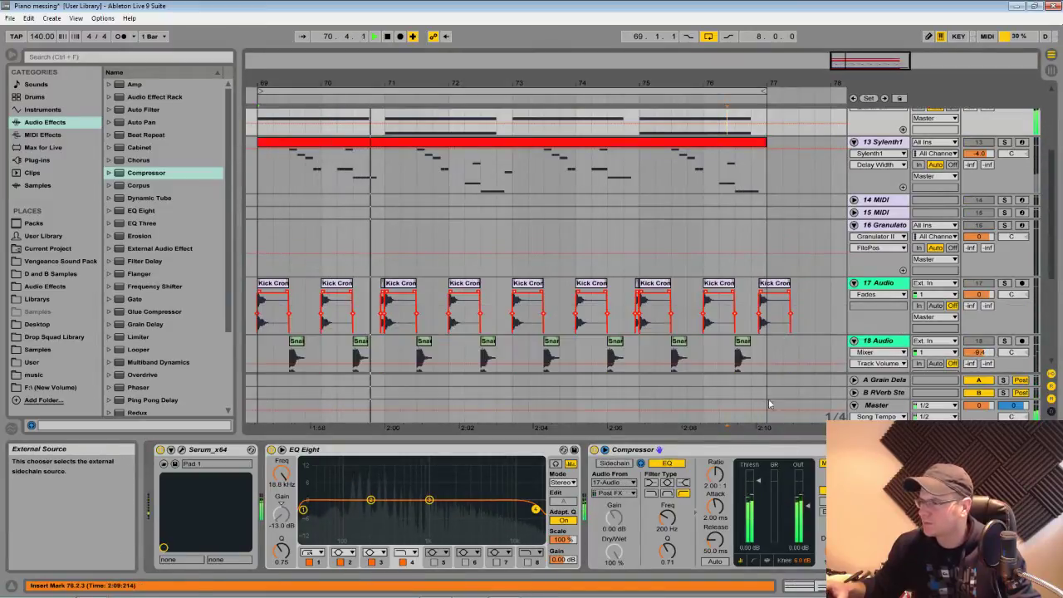
scroll(899, 211, up, 4)
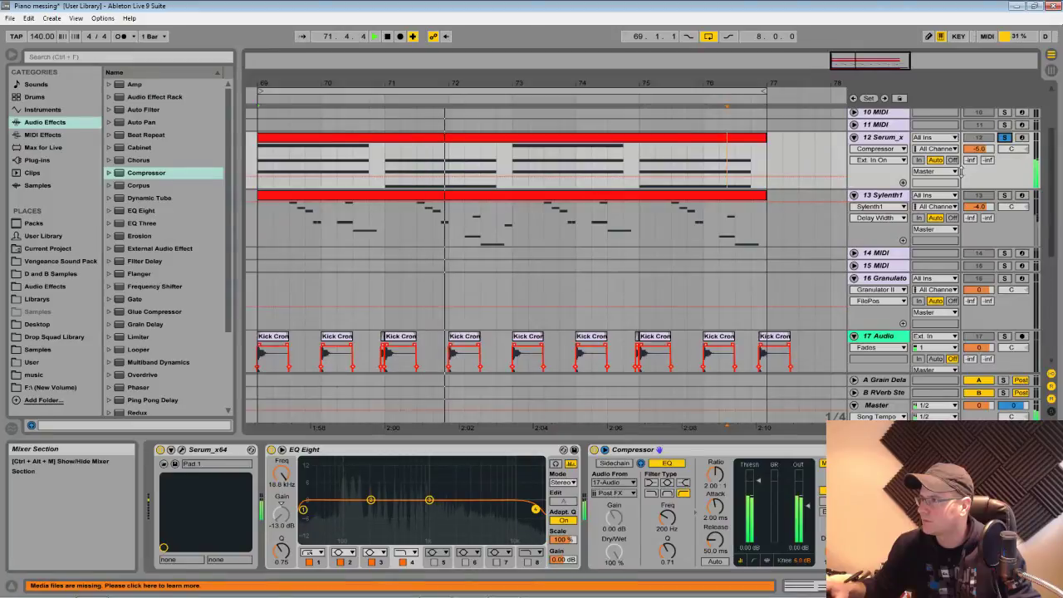
scroll(962, 170, up, 1)
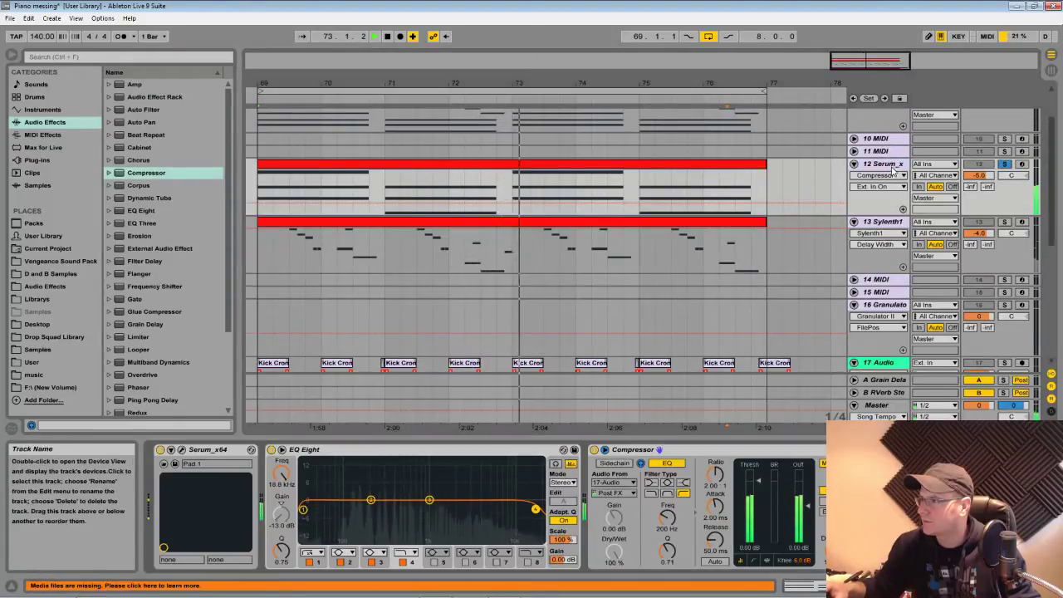
click(616, 464)
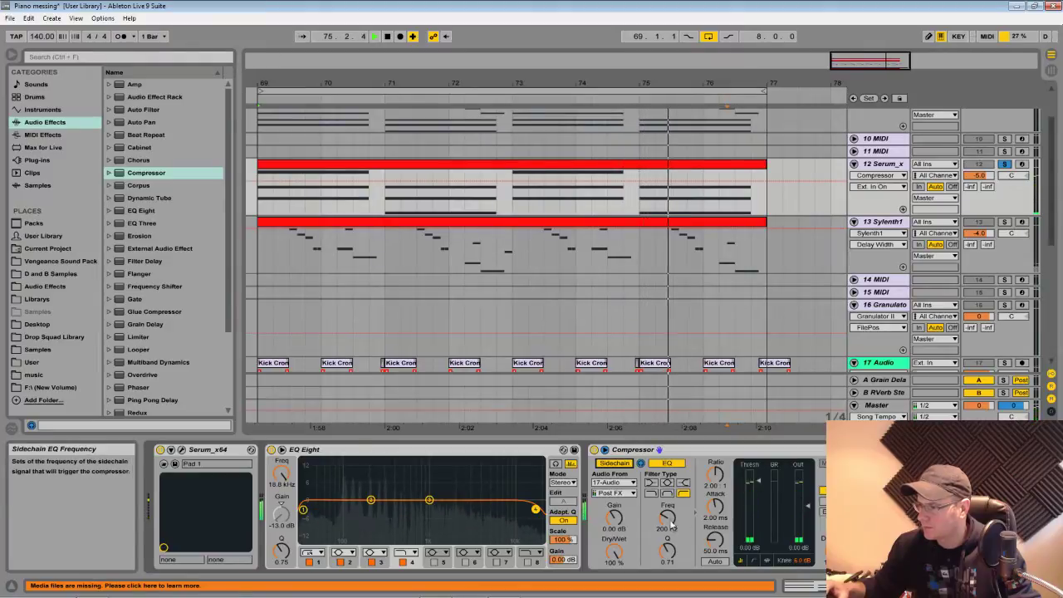
Set the kick Compressor's sidechain EQ frequency to 499 Hz, threshold to -36 dB, attack to 0.12 ms and release to 164 ms
drag(672, 526, 671, 506)
click(766, 561)
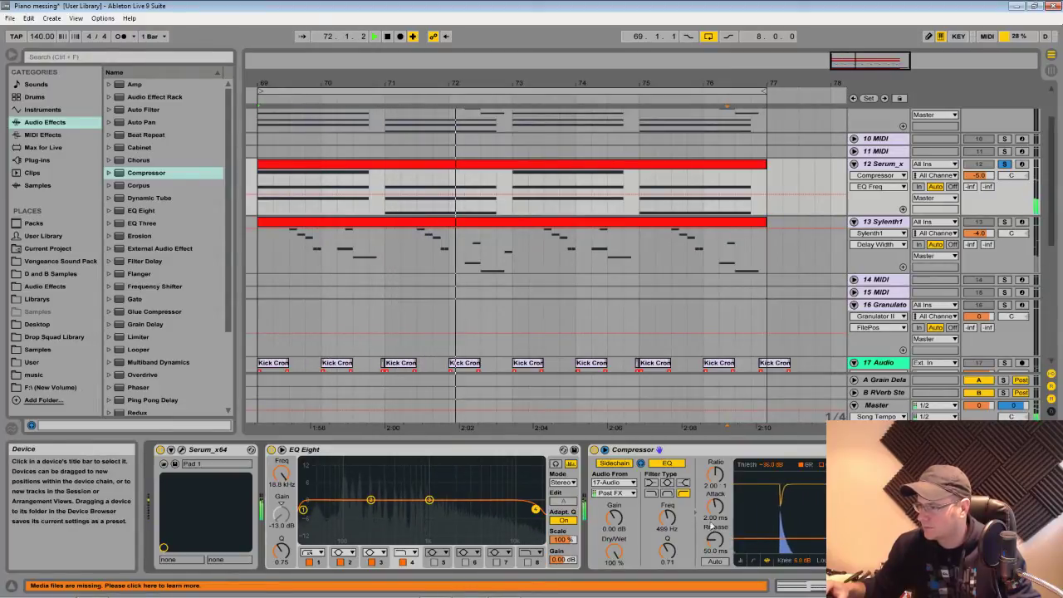
mouse_move(715, 506)
mouse_down()
mouse_move(715, 538)
mouse_move(715, 523)
mouse_up()
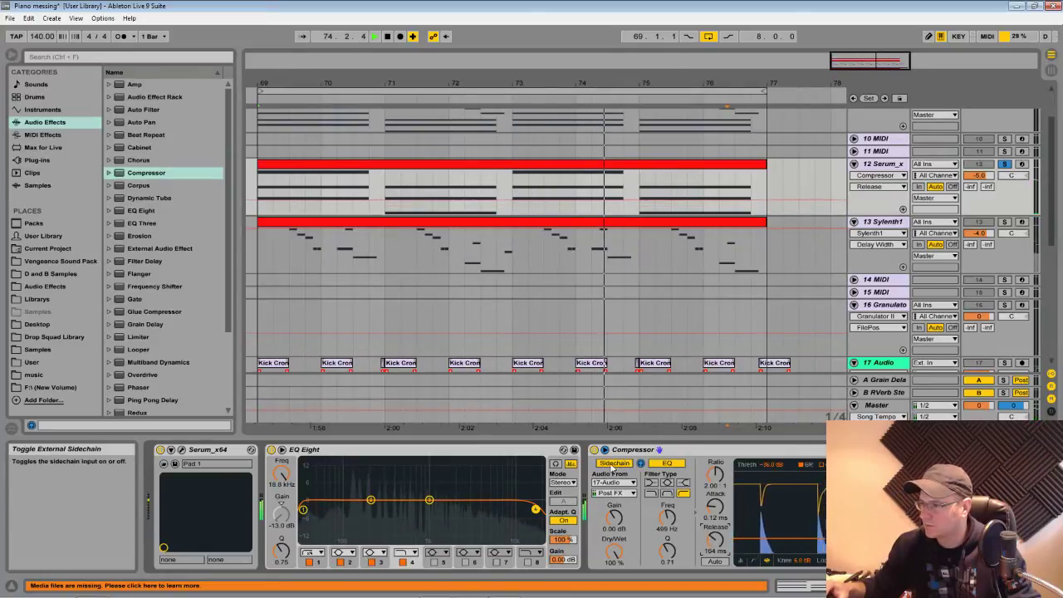
Collapse the kick Compressor, add a second Compressor after it on track 12 and expand the new one's sidechain section
double_click(646, 449)
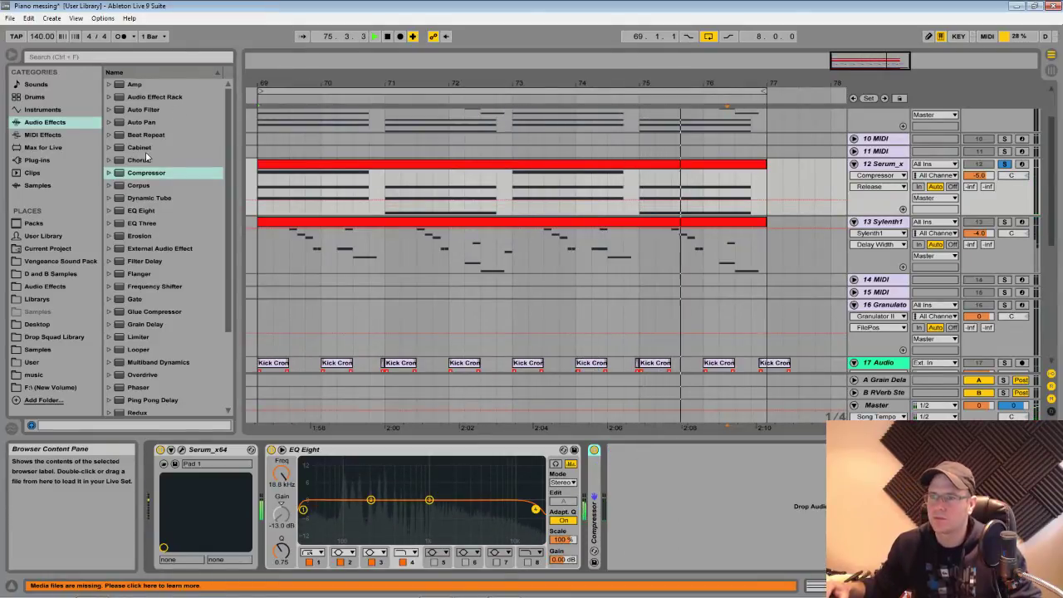
drag(148, 172, 583, 399)
drag(642, 480, 646, 479)
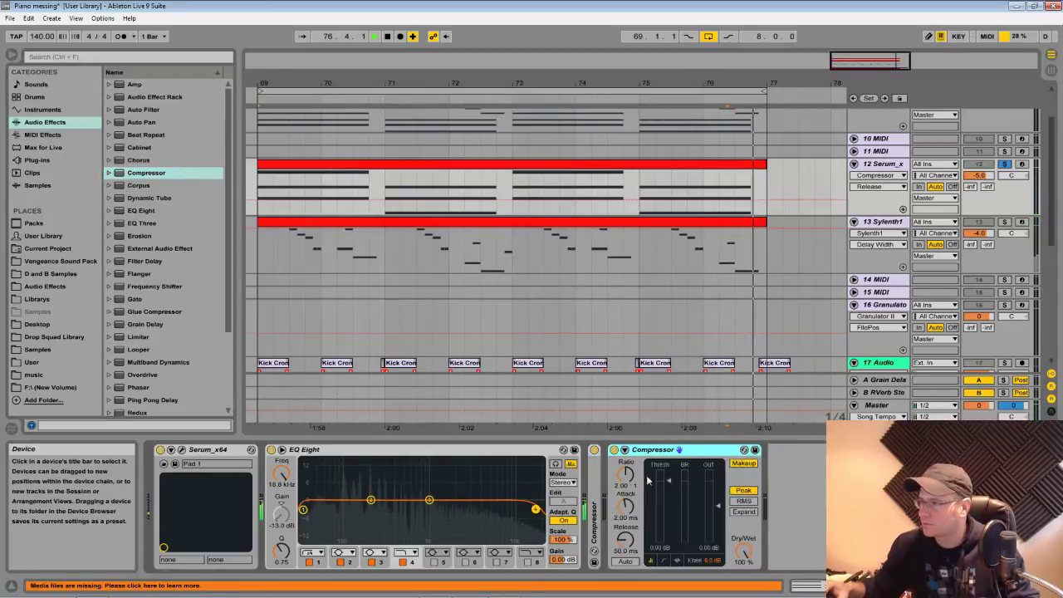
scroll(736, 398, down, 2)
click(622, 451)
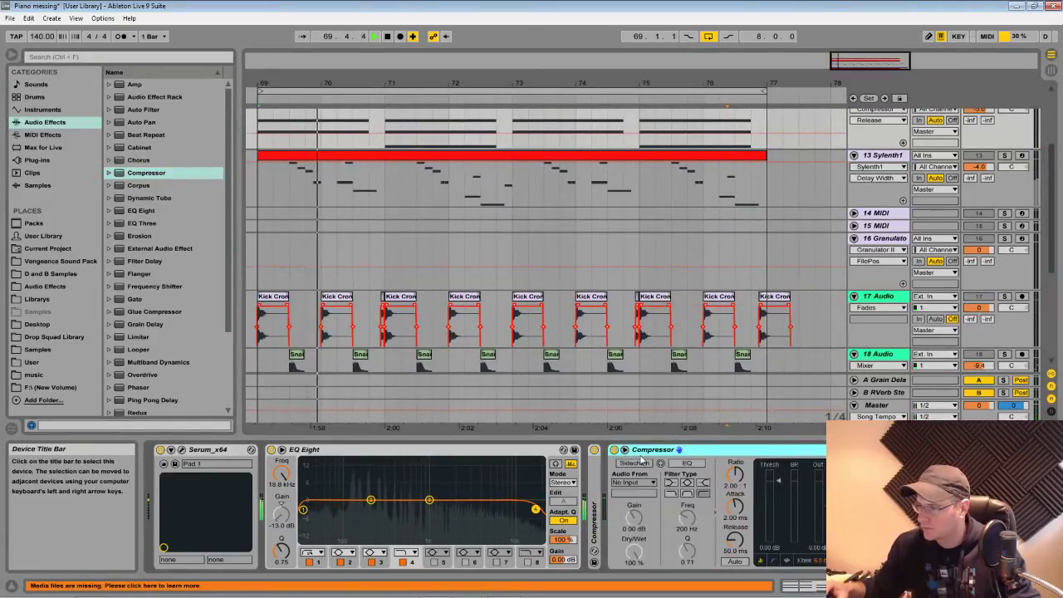
Enable the second Compressor's sidechain with 18-Audio, the snare track, as source and turn on its sidechain EQ
click(632, 463)
click(651, 482)
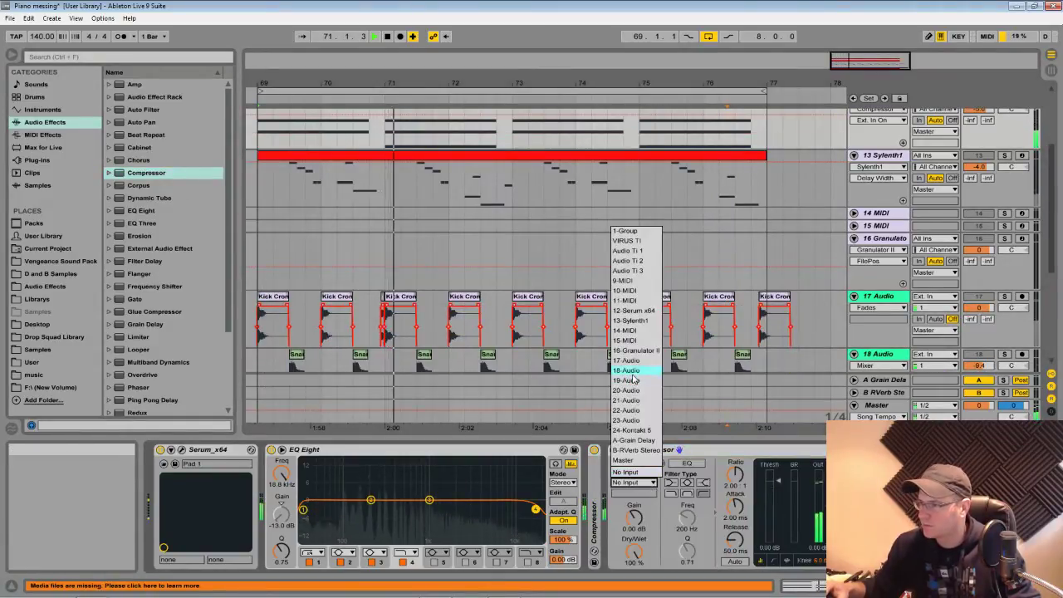
click(628, 434)
click(686, 463)
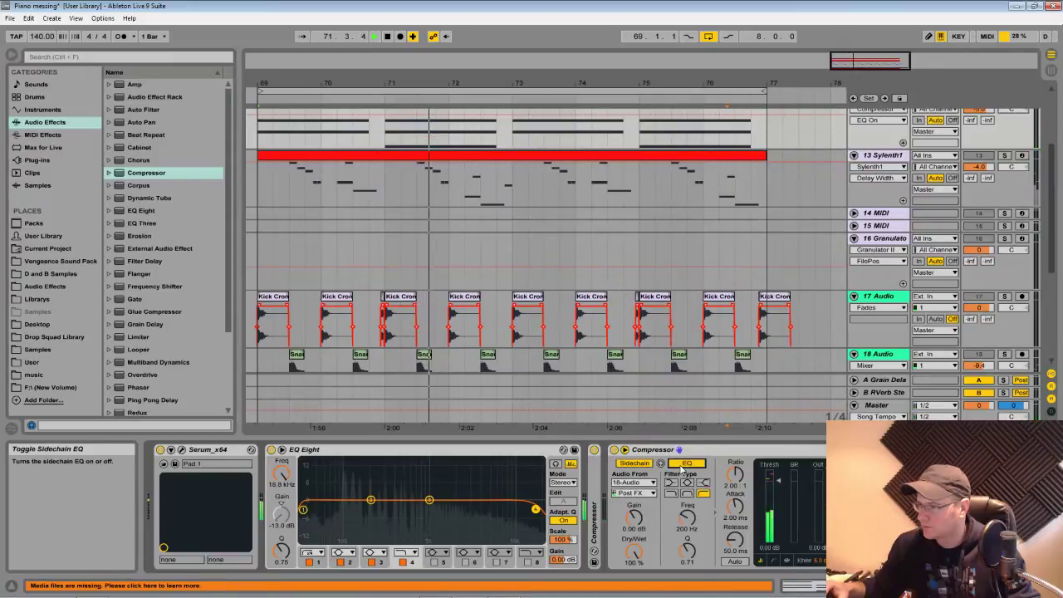
Expand the first Compressor, turn off its sidechain listen and collapse it again
double_click(597, 474)
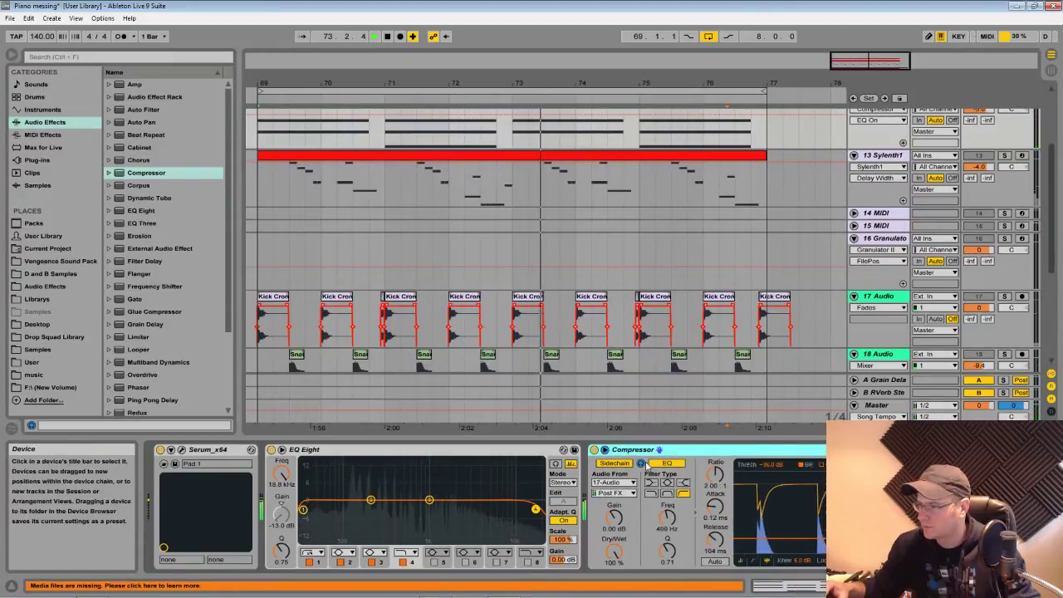
click(640, 463)
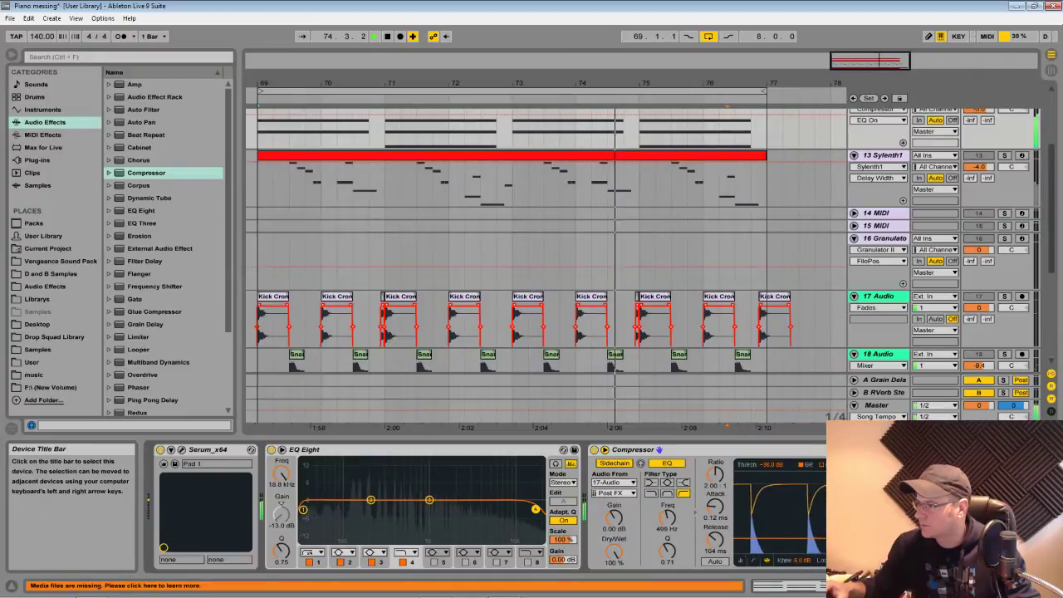
double_click(729, 451)
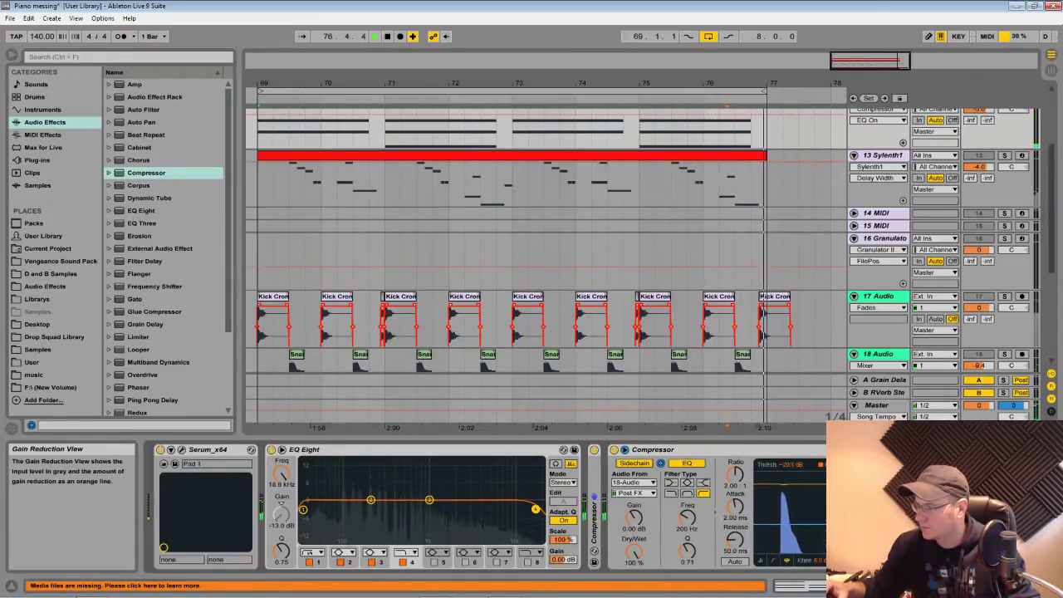
Set the snare Compressor's threshold to about -27 dB, attack to 0.05 ms, sidechain EQ frequency to 371 Hz and release to 137 ms, and collapse it
drag(778, 487, 734, 543)
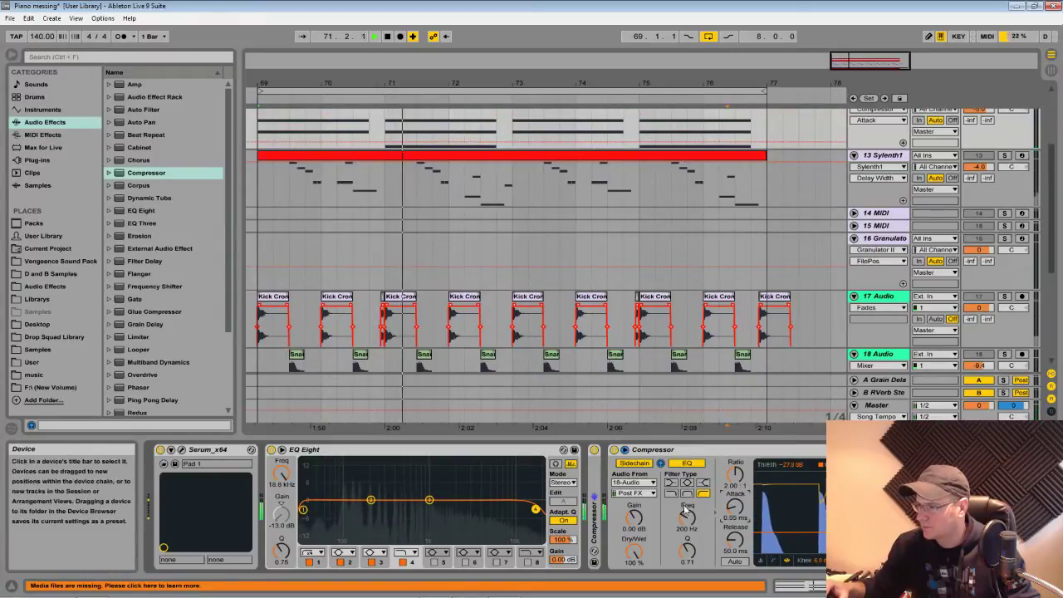
drag(686, 514, 686, 498)
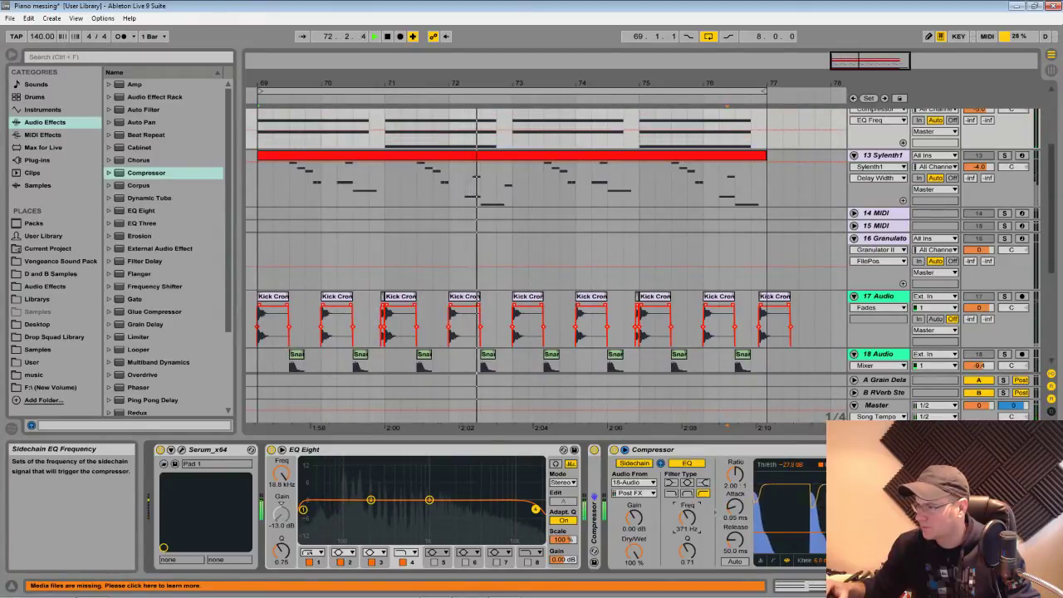
drag(734, 538, 733, 523)
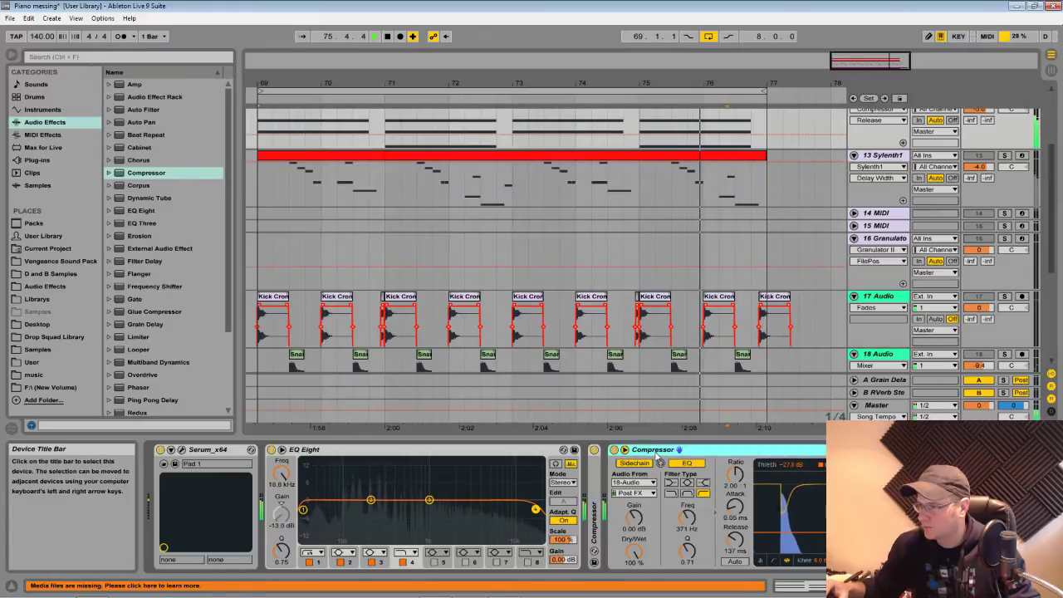
double_click(714, 449)
Turn off solo on the Serum track 12 and play the loop with all tracks audible
scroll(1013, 179, up, 2)
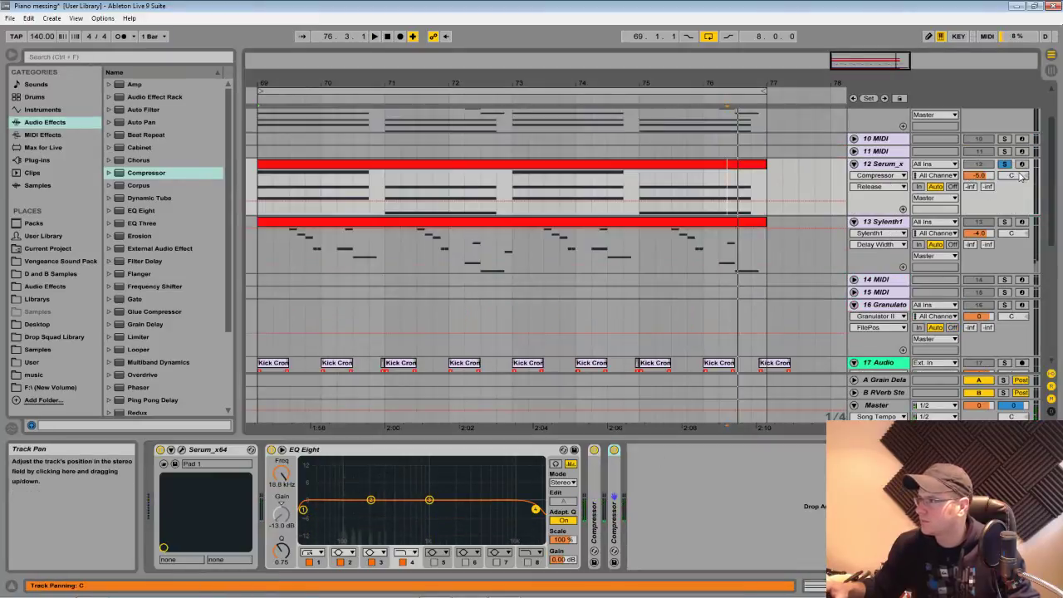
click(1004, 164)
key(space)
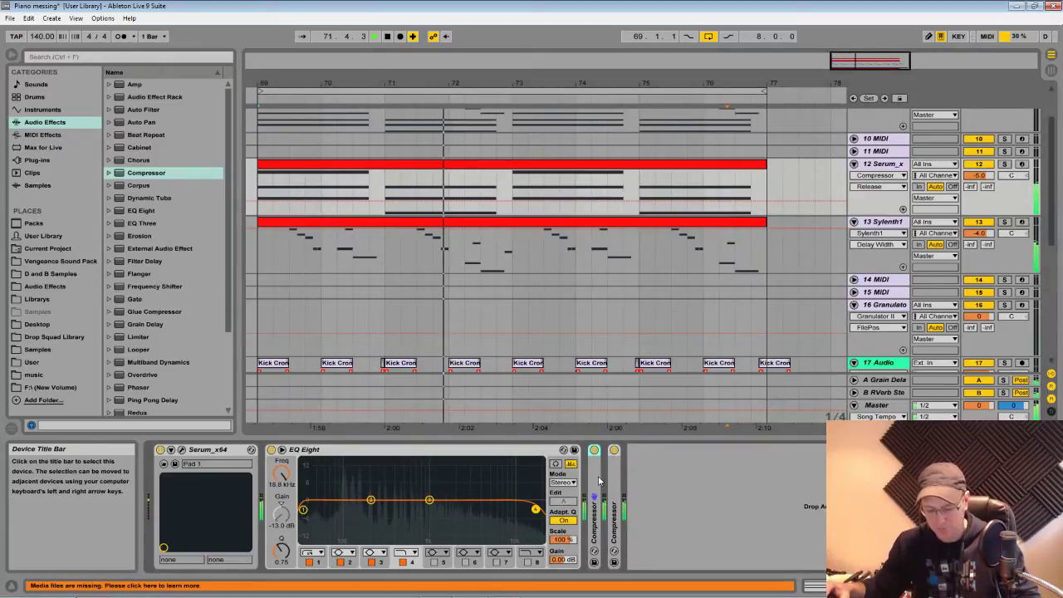
Group the two Compressors into an Audio Effect Rack and lower the kick Compressor's threshold to -41.5 dB and the snare one's to about -37 dB
key(ctrl+g)
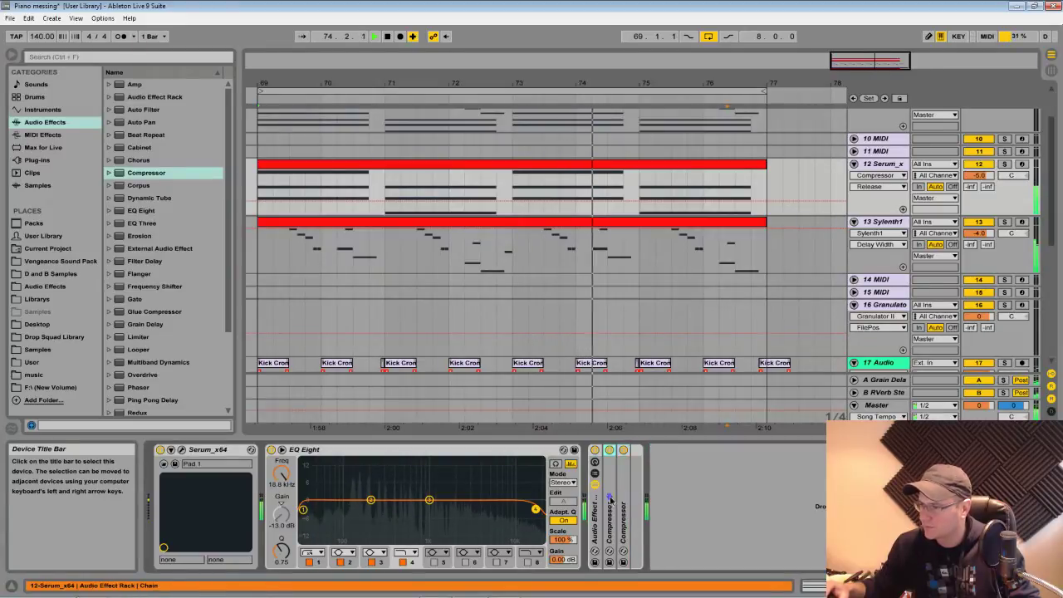
double_click(608, 511)
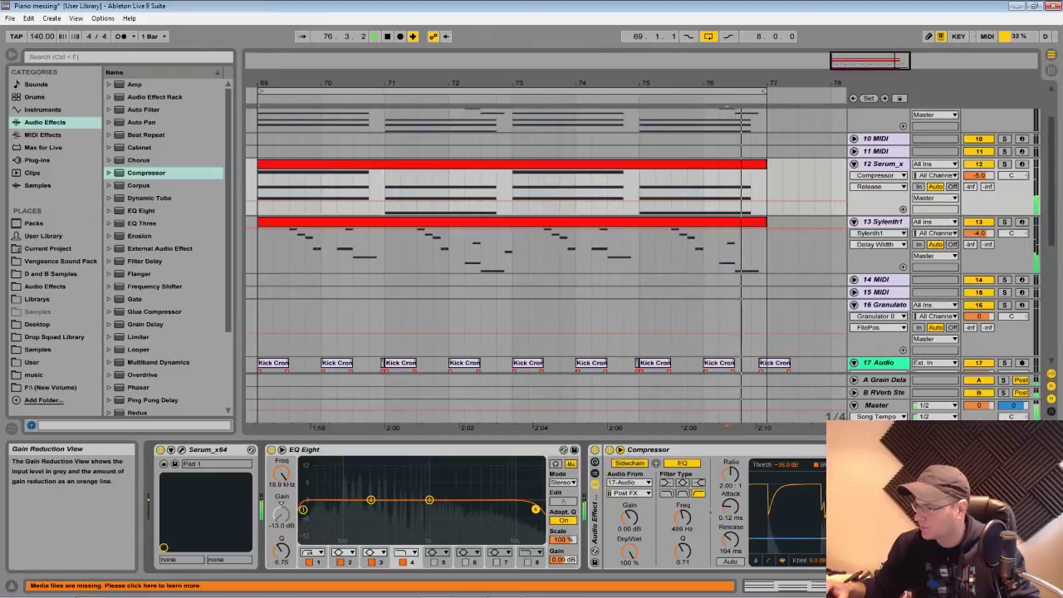
click(798, 585)
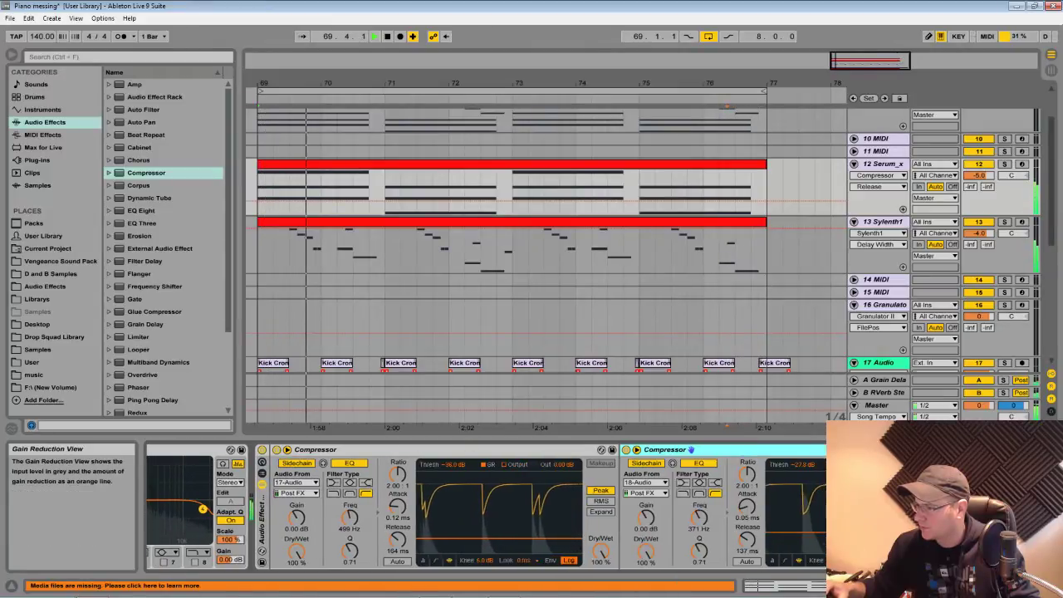
click(799, 538)
drag(799, 538, 798, 539)
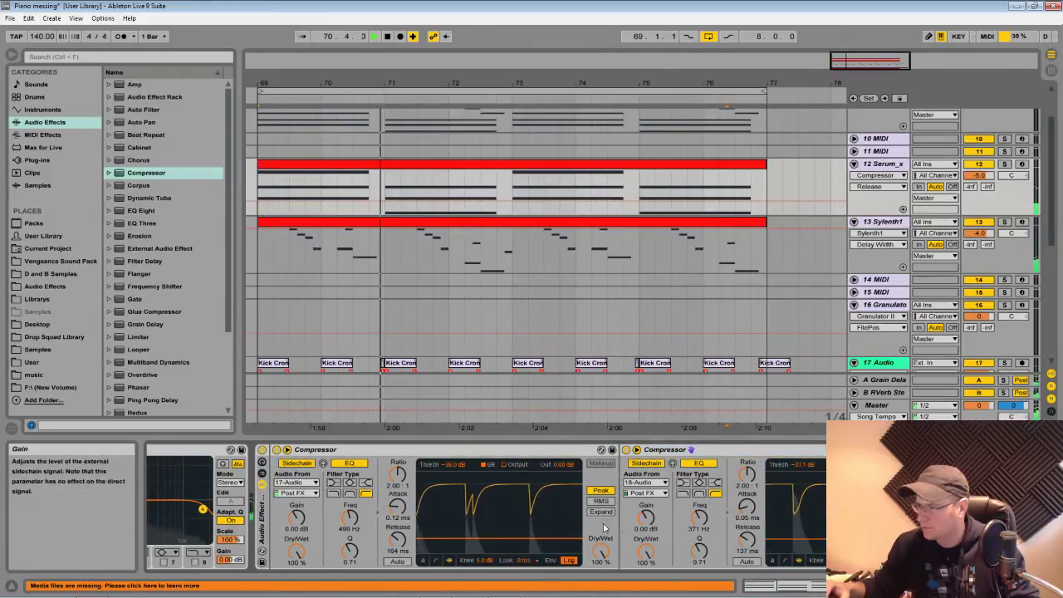
drag(567, 539, 567, 542)
click(761, 585)
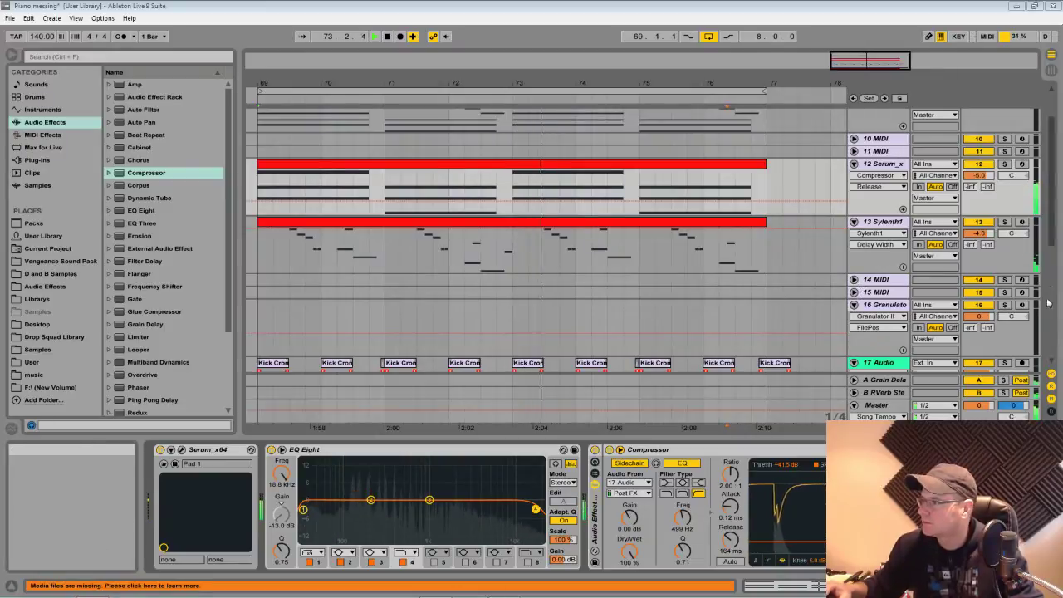
Open the Sylenth1 clip on track 13 and enlarge the MIDI note editor
drag(1050, 222, 1052, 218)
drag(1051, 264, 1034, 211)
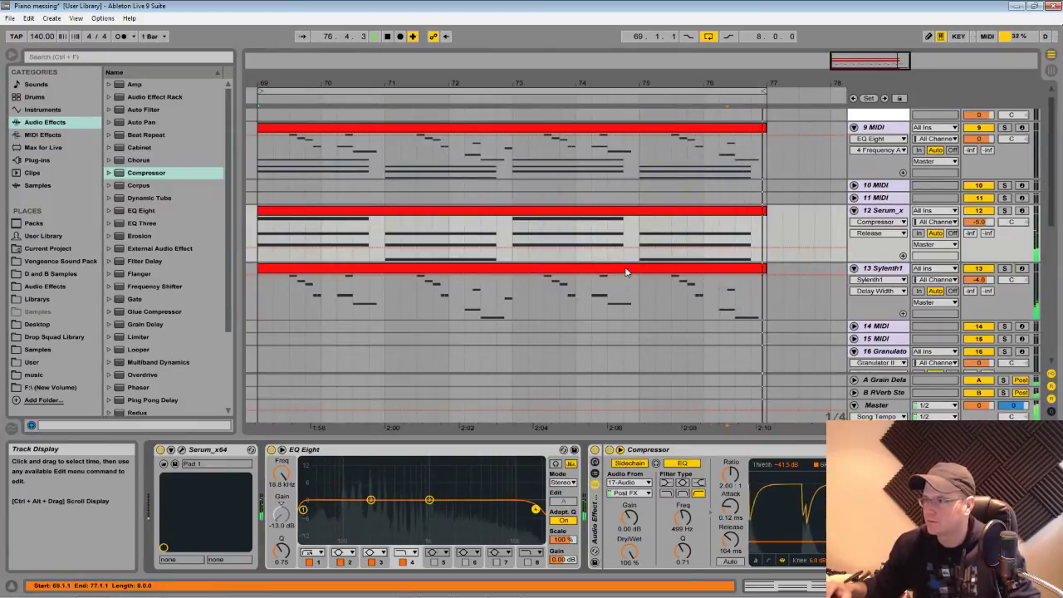
double_click(758, 267)
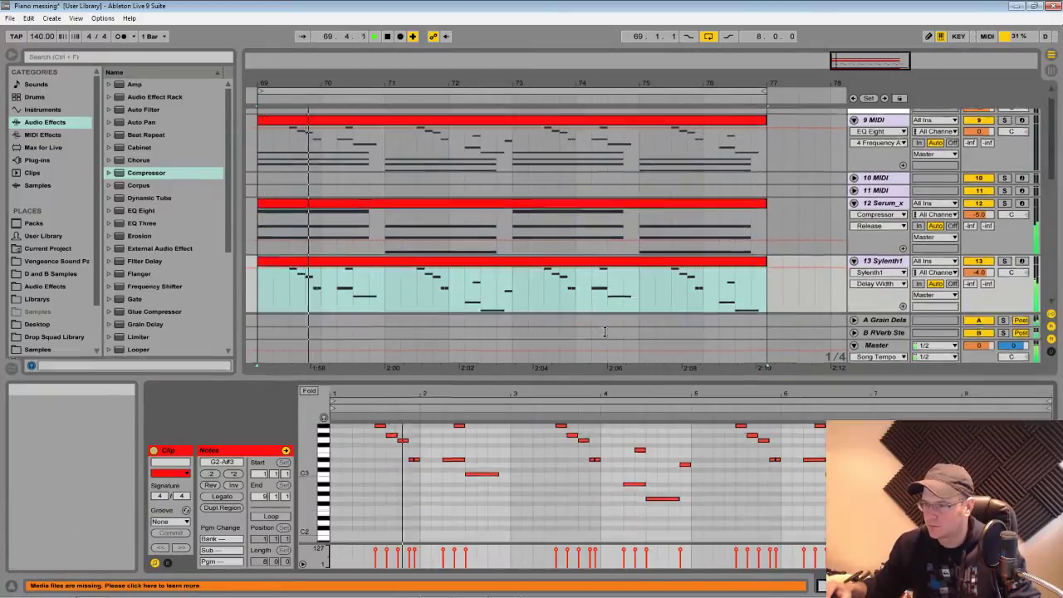
drag(604, 332, 601, 243)
scroll(446, 408, up, 2)
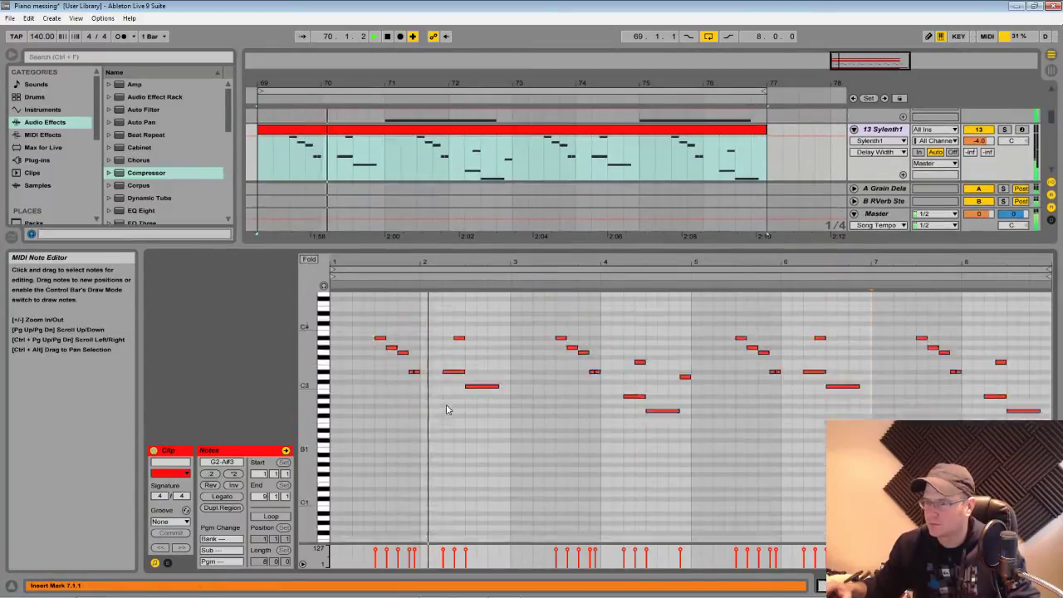
Reverse the pluck notes in the first two bars of the Sylenth1 clip and play the loop
key(space)
click(394, 393)
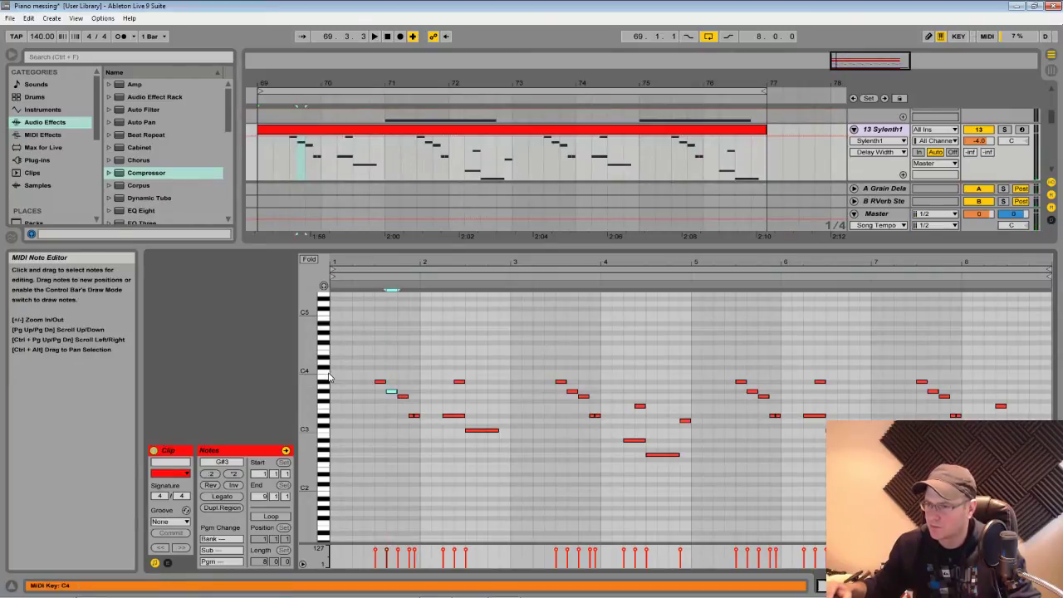
drag(334, 364, 502, 446)
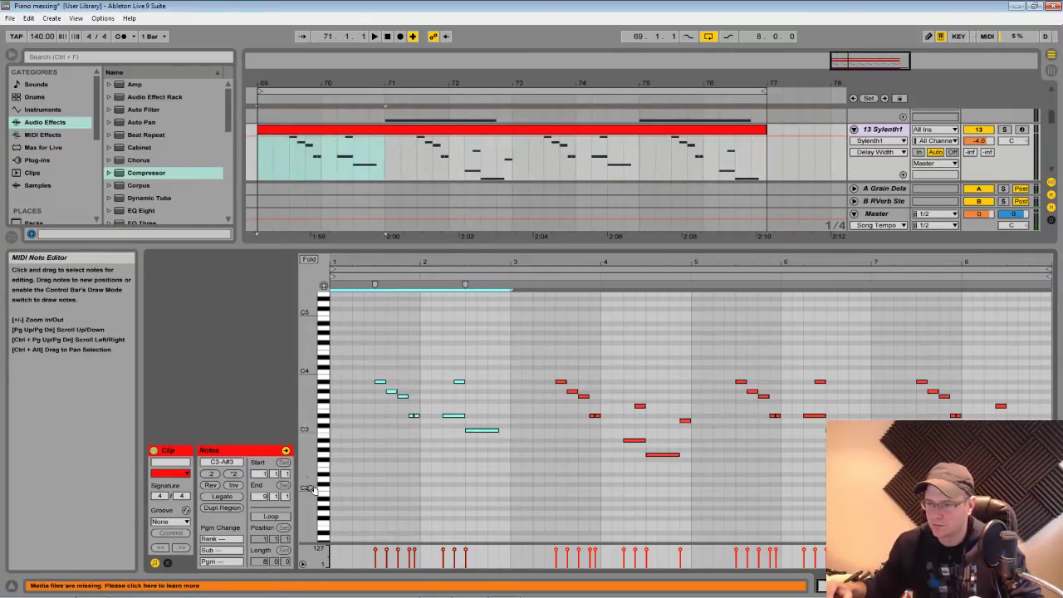
click(211, 485)
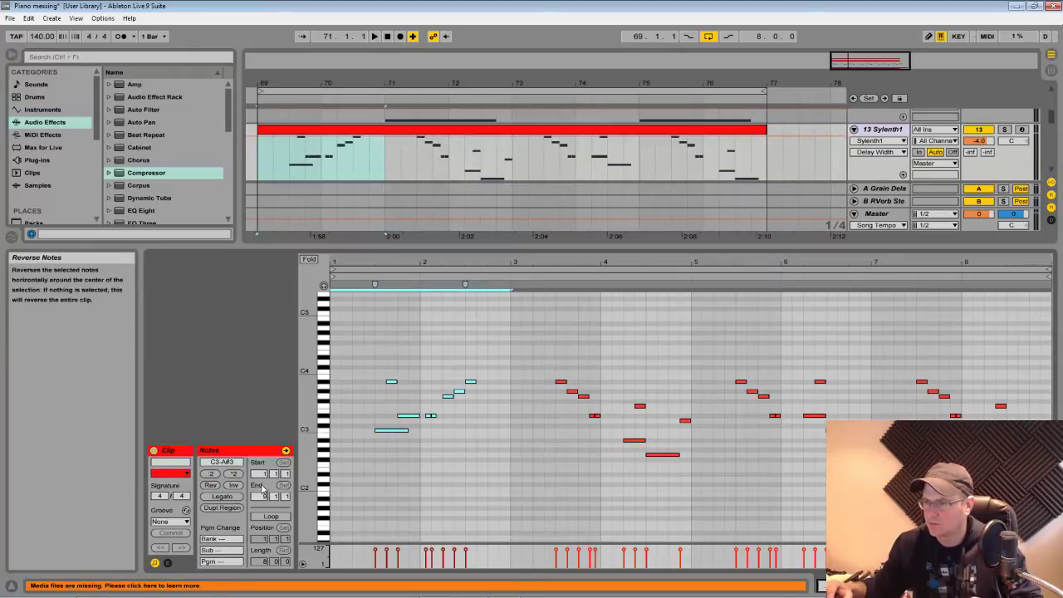
key(space)
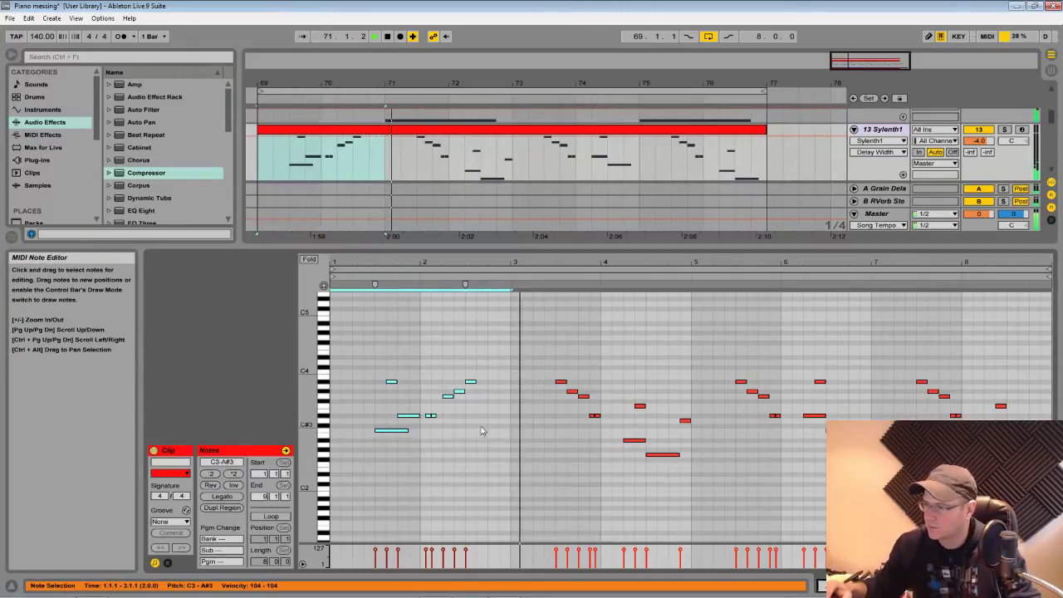
Move the long C3 note at the start of the reversed phrase earlier to 1.2.1, auditioning its position
click(374, 440)
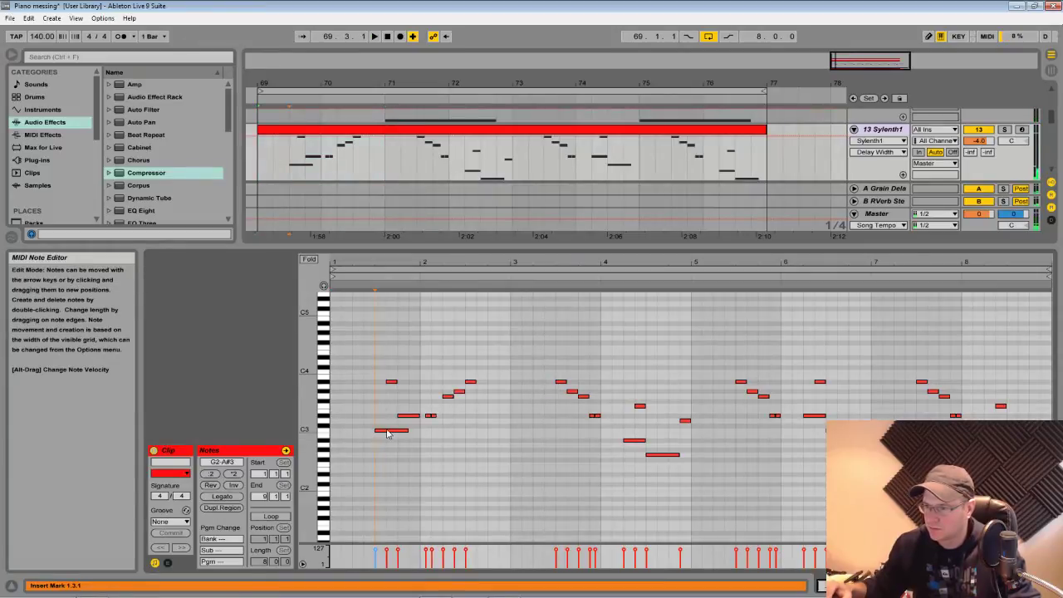
drag(394, 431, 372, 442)
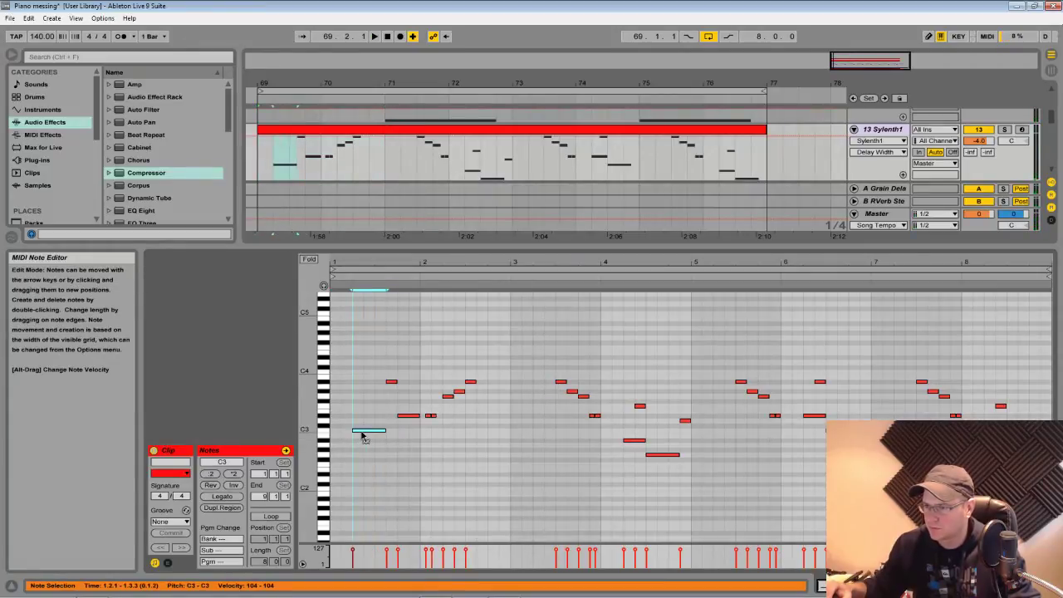
key(space)
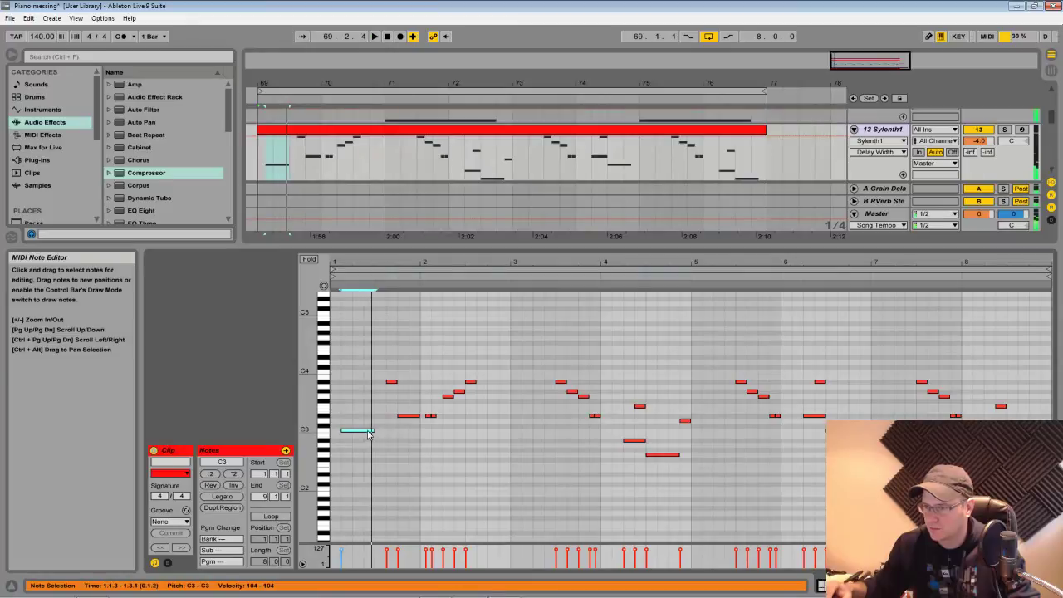
drag(368, 434, 380, 433)
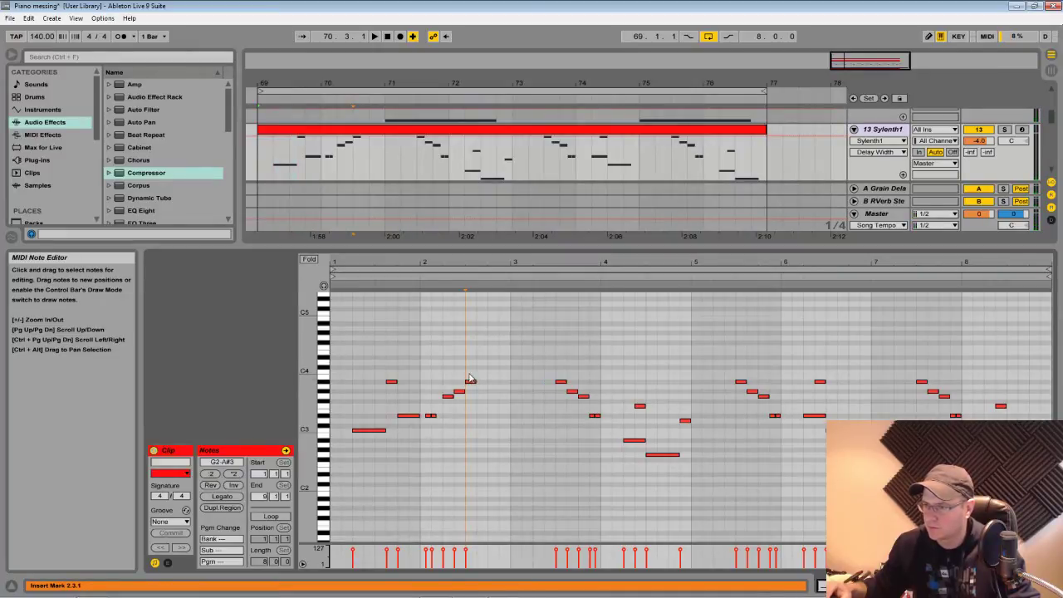
Try the reversed phrase's last note at 2.3.1 on B3, lower it again by a semitone and audition the melody
drag(469, 379, 469, 376)
key(space)
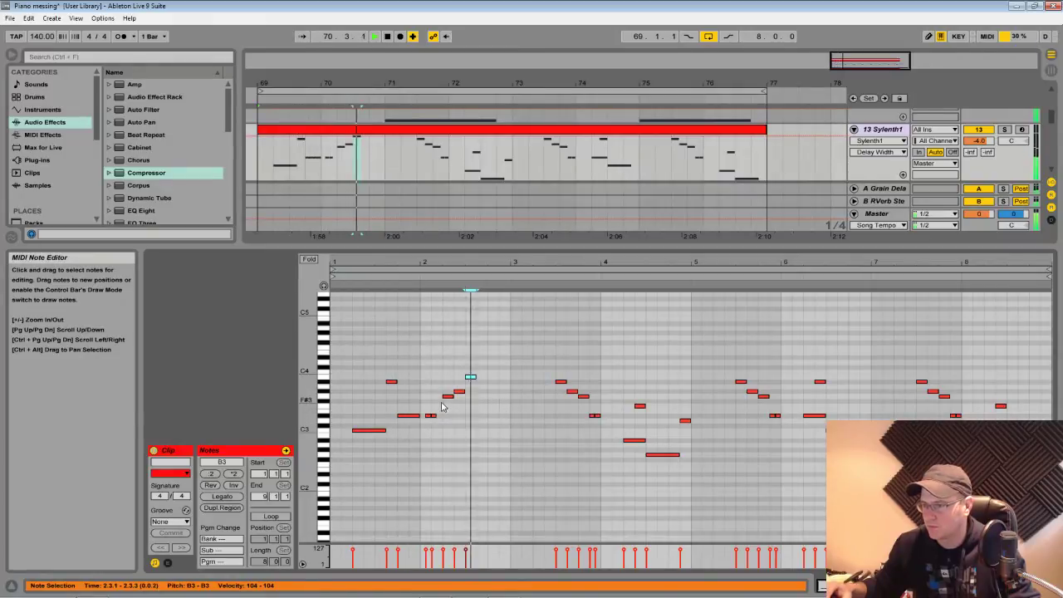
key(Down)
key(space)
key(space)
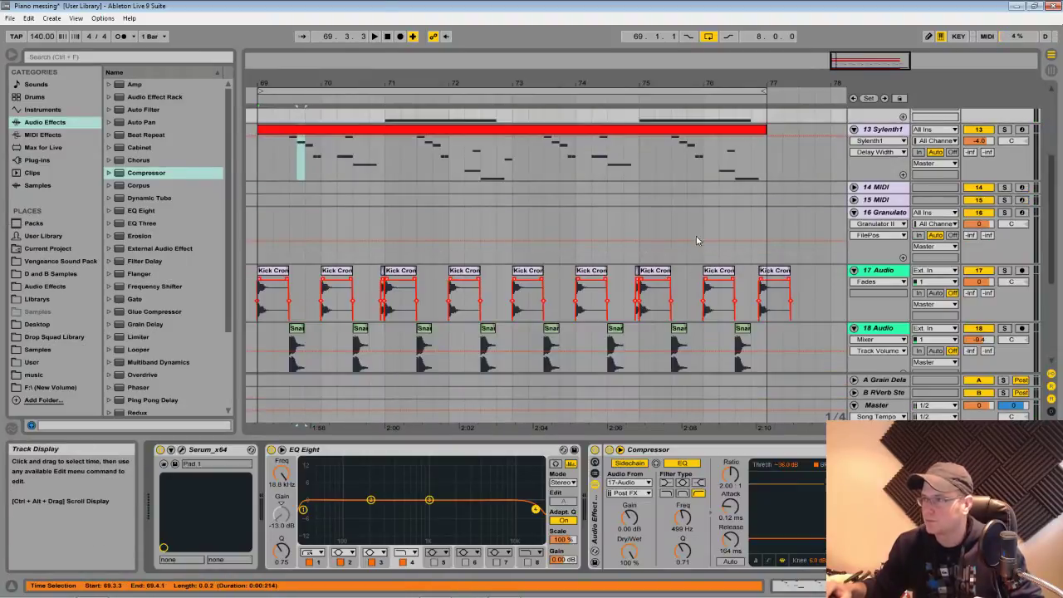
Select the Sylenth1 clip from bar 69 to 77, restart loop playback and select the Serum track 12
scroll(695, 239, up, 3)
double_click(457, 206)
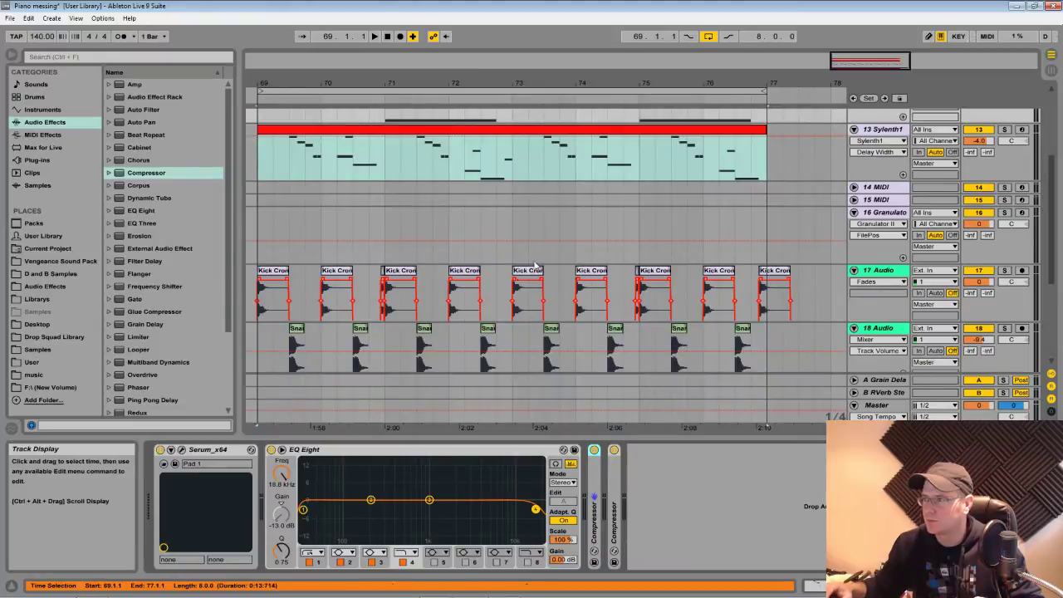
scroll(412, 227, up, 6)
key(space)
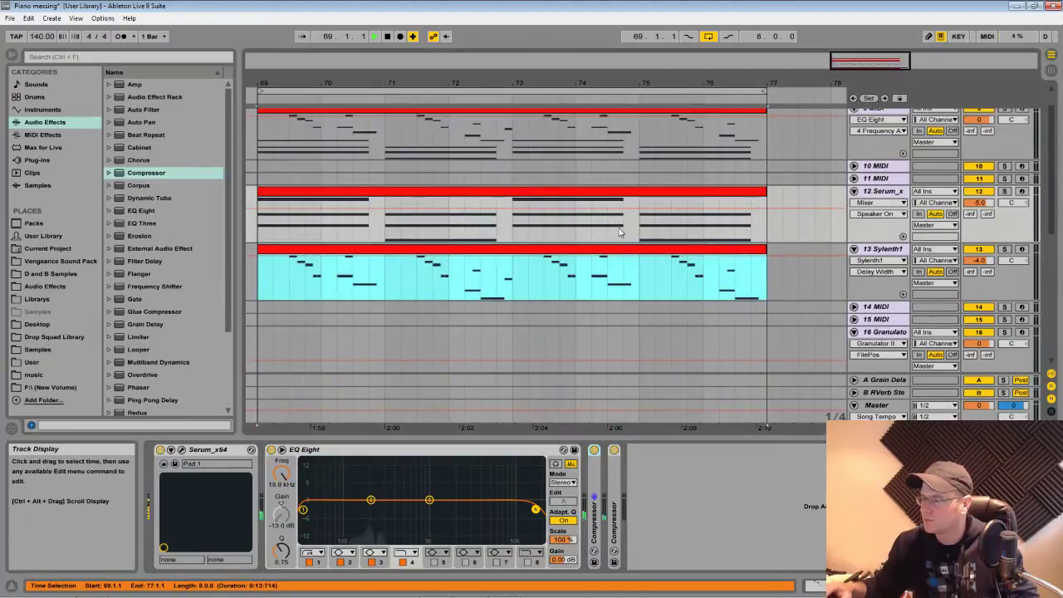
scroll(717, 226, up, 1)
click(877, 221)
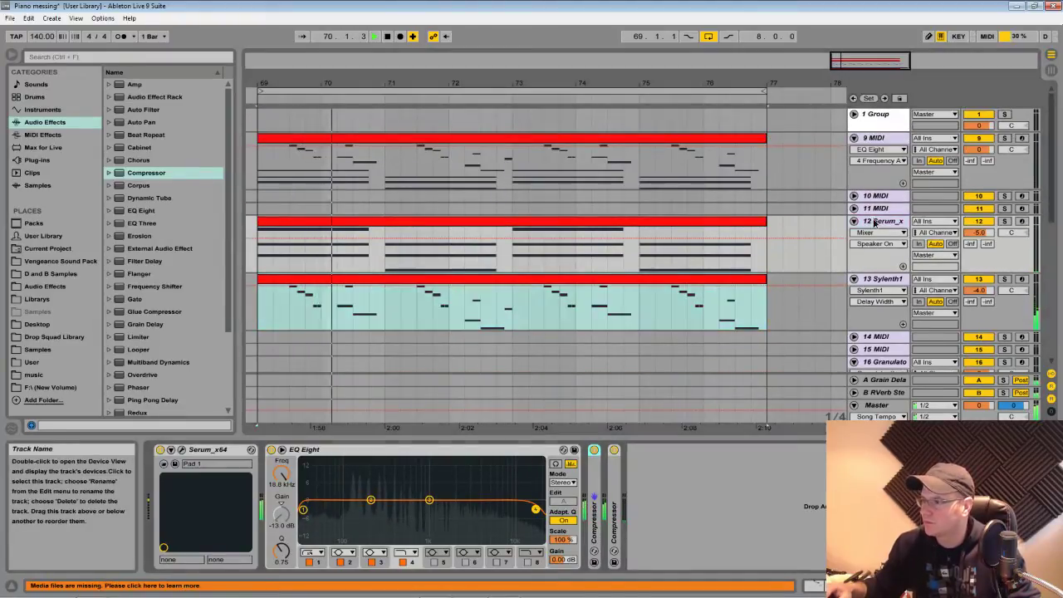
Expand the snare Compressor on track 12 and set its threshold to about -39 dB and sidechain EQ frequency to 433 Hz
double_click(615, 489)
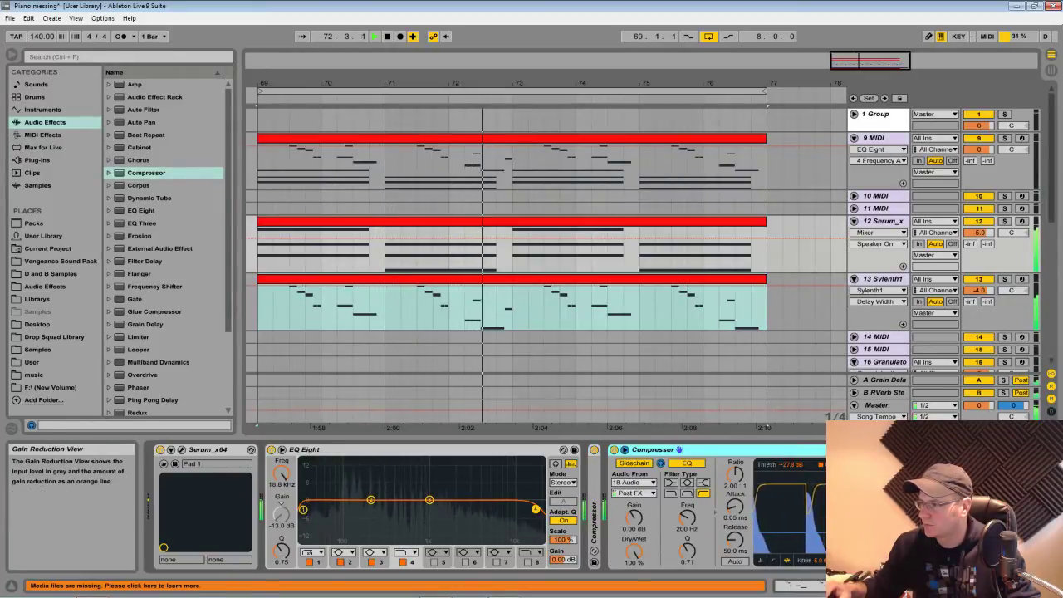
drag(837, 532, 837, 539)
mouse_move(687, 516)
mouse_down()
mouse_move(687, 494)
mouse_move(687, 527)
mouse_move(687, 504)
mouse_up()
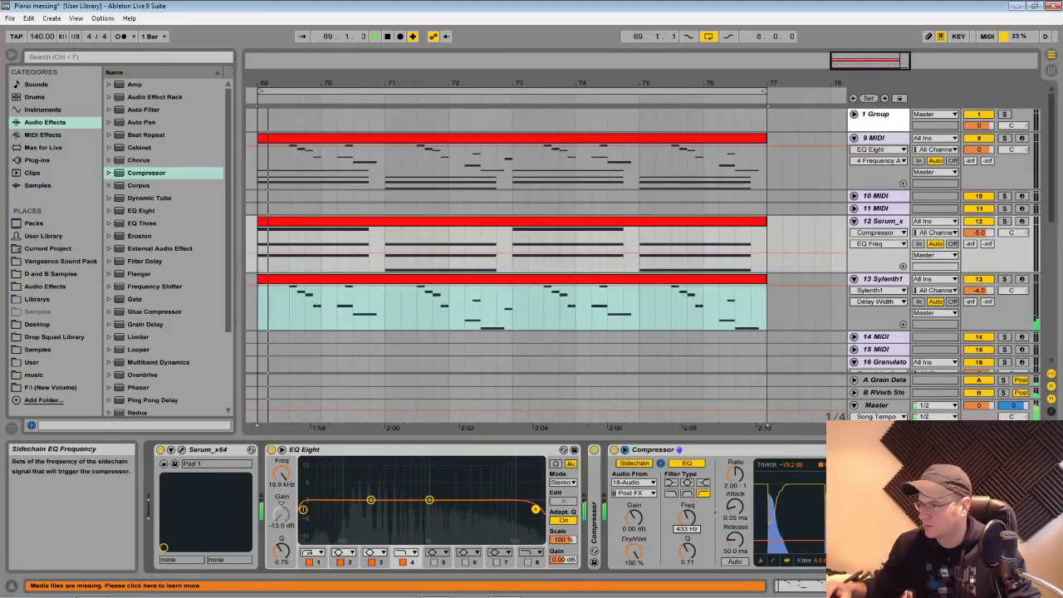
Switch the snare Compressor's sidechain filter to low-pass at 320 Hz and take the 18-Audio source Pre FX
click(670, 493)
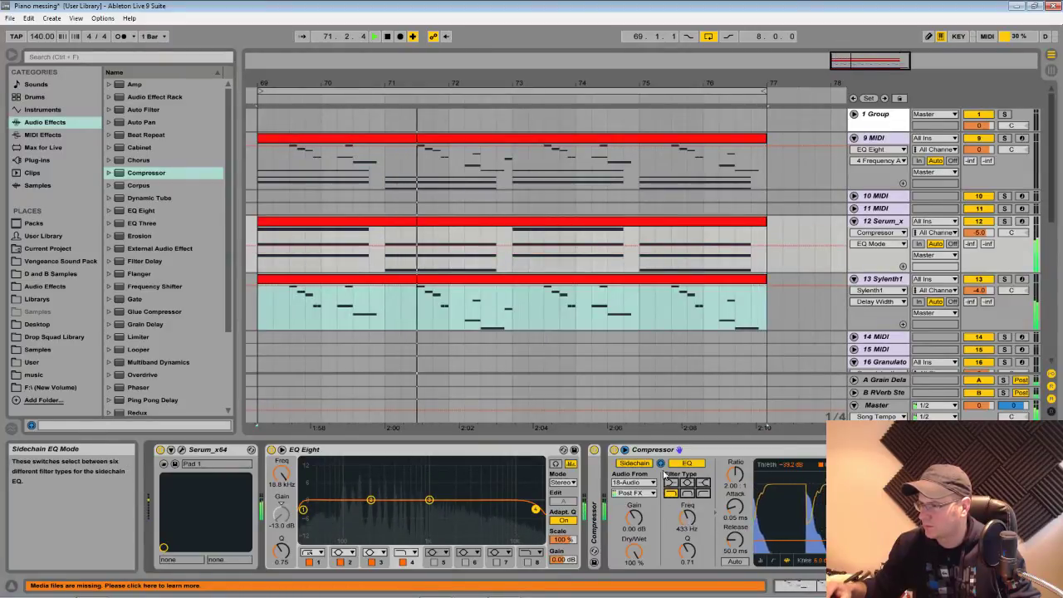
mouse_move(687, 517)
mouse_down()
mouse_move(687, 548)
mouse_move(687, 535)
mouse_up()
click(633, 493)
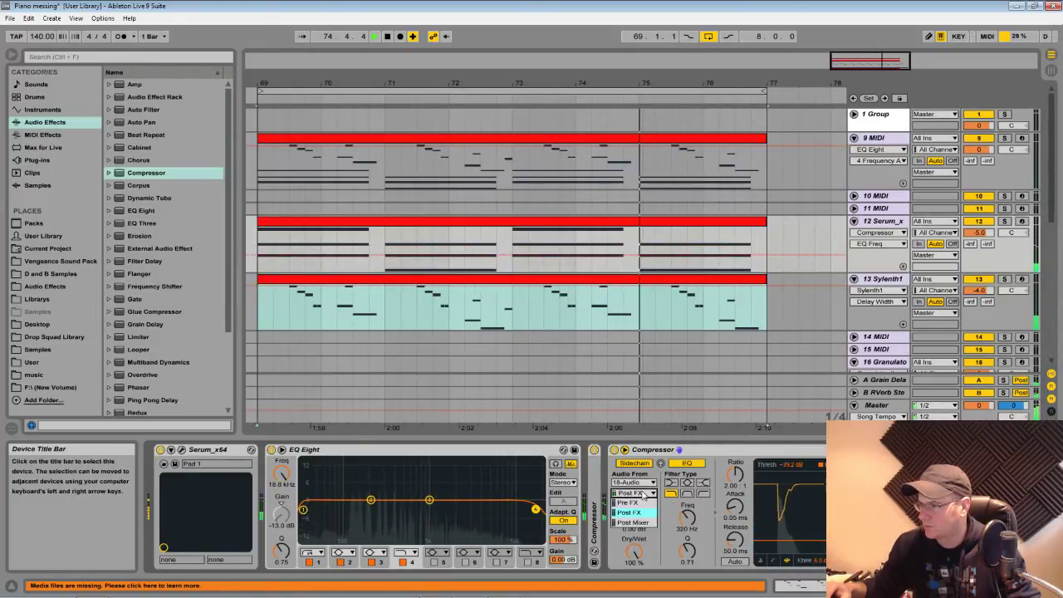
click(631, 503)
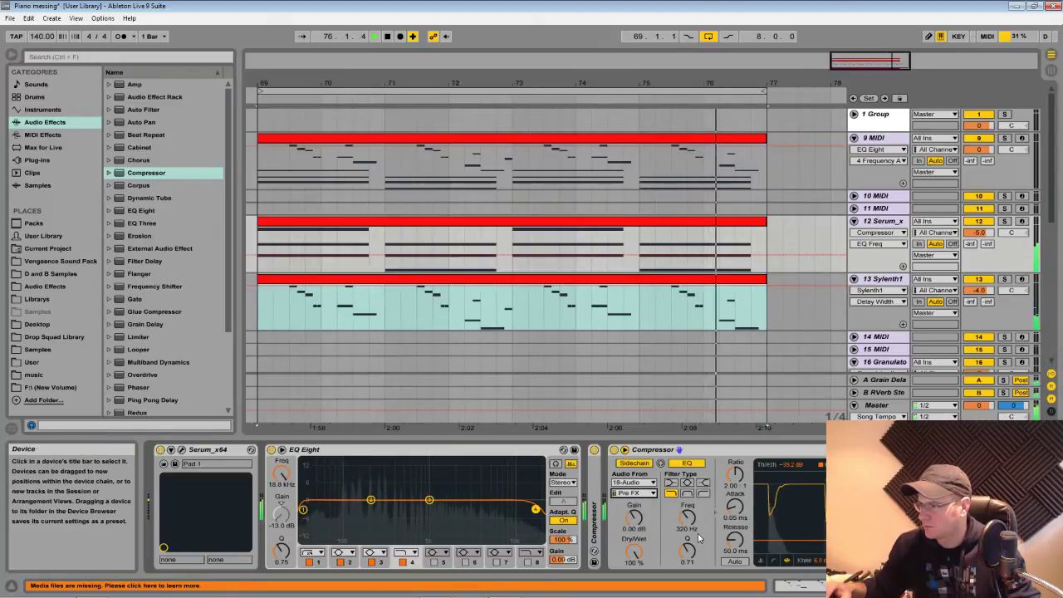
Set the sidechain EQ's Q to 0.17, switch its filter back to high-pass and set the frequency to 475 Hz
mouse_move(687, 517)
mouse_down()
mouse_move(687, 498)
mouse_move(687, 538)
mouse_move(688, 506)
mouse_up()
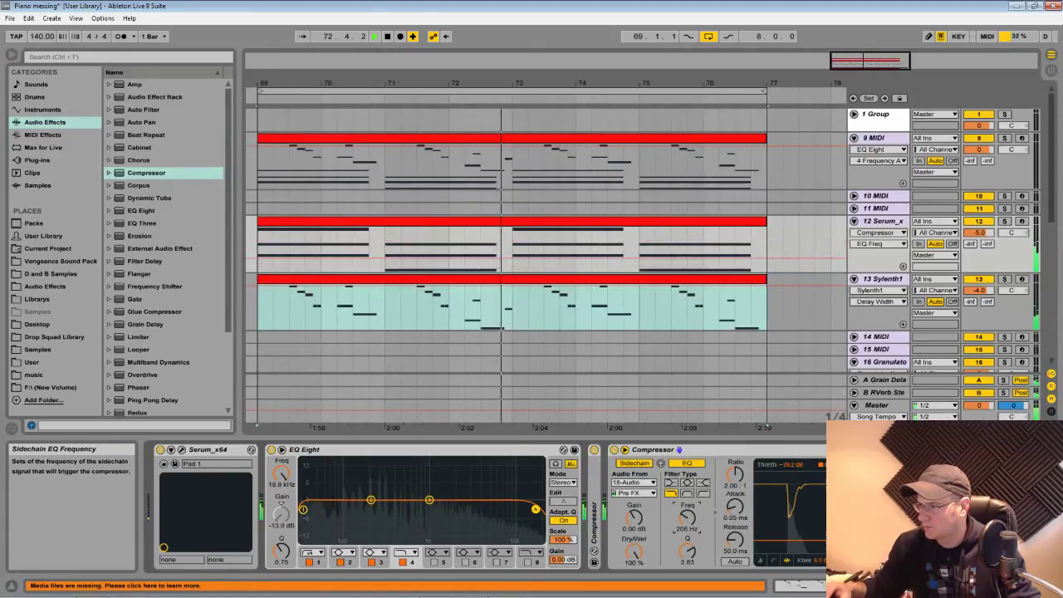
mouse_move(689, 544)
mouse_down()
mouse_move(689, 567)
mouse_move(689, 558)
mouse_up()
mouse_move(688, 517)
mouse_down()
mouse_move(688, 499)
mouse_move(688, 517)
mouse_up()
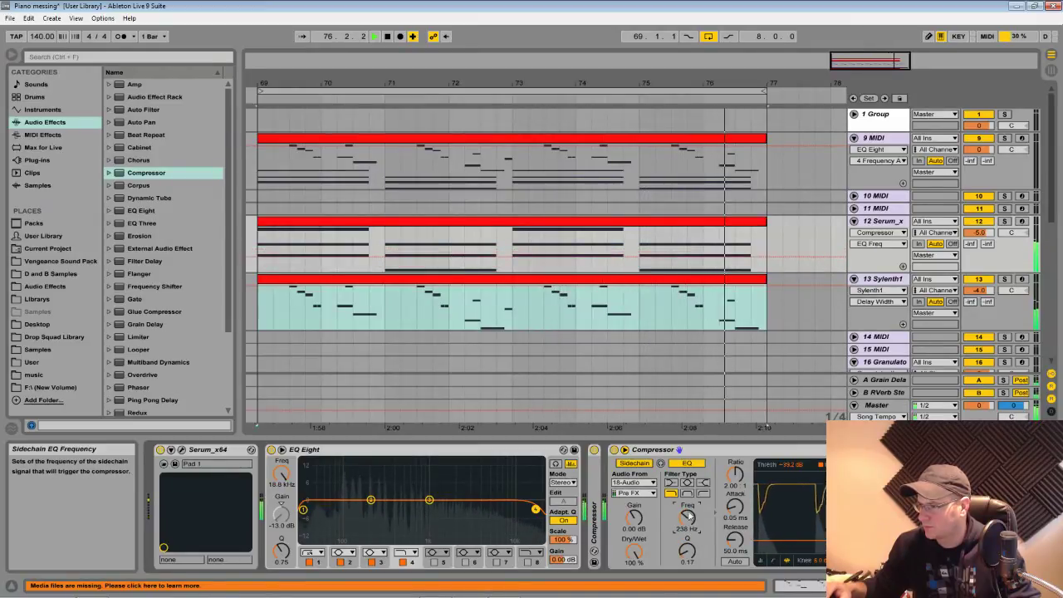
click(703, 493)
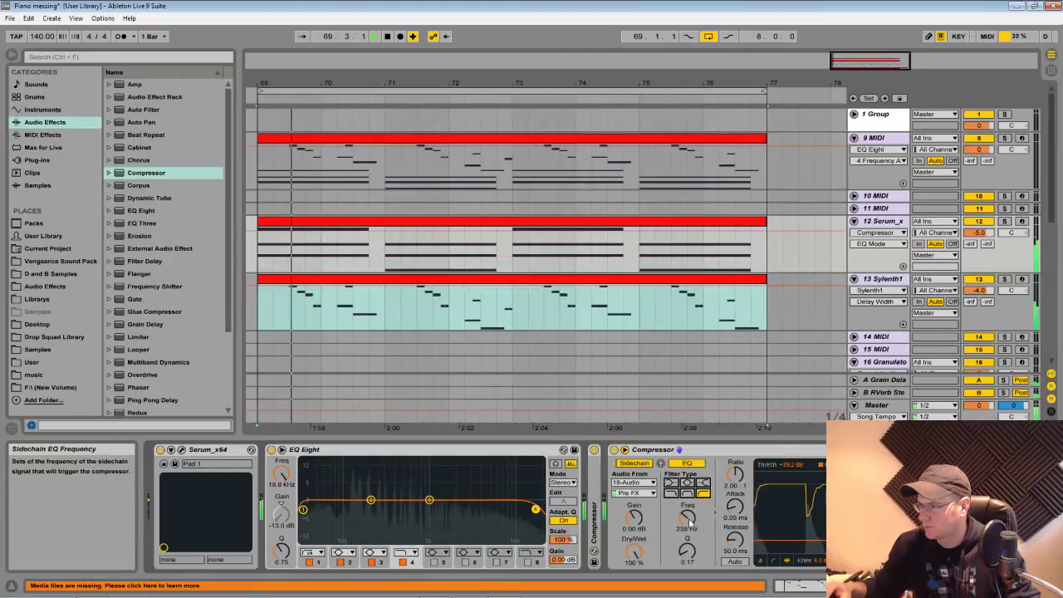
mouse_move(688, 520)
mouse_down()
mouse_move(689, 530)
mouse_move(688, 513)
mouse_up()
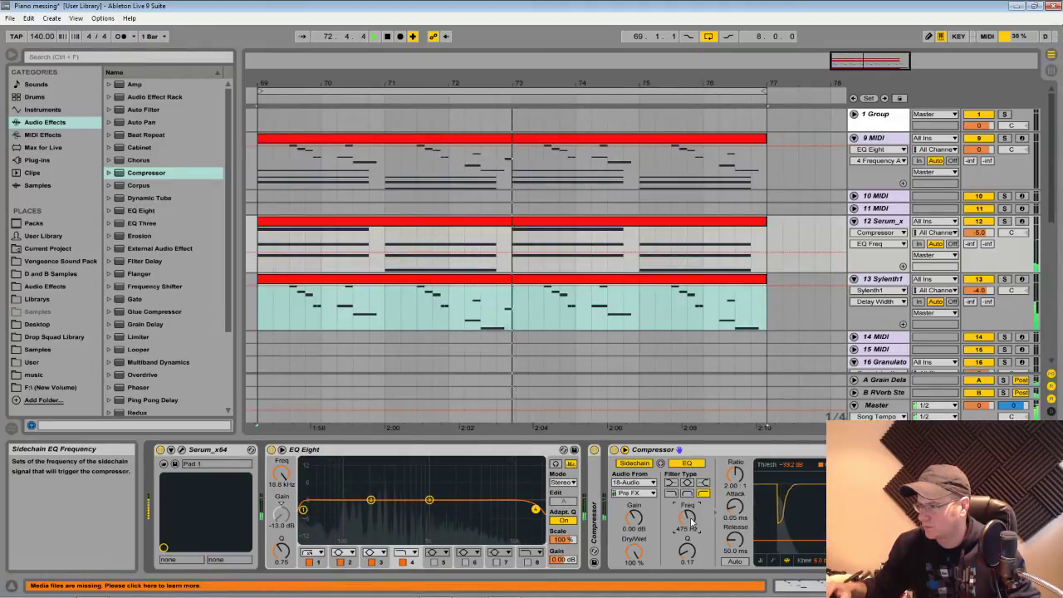
Set the snare Compressor's release on track 12 to 58.2 ms and open the Sylenth1 clip on track 13 for note editing
drag(734, 540, 734, 536)
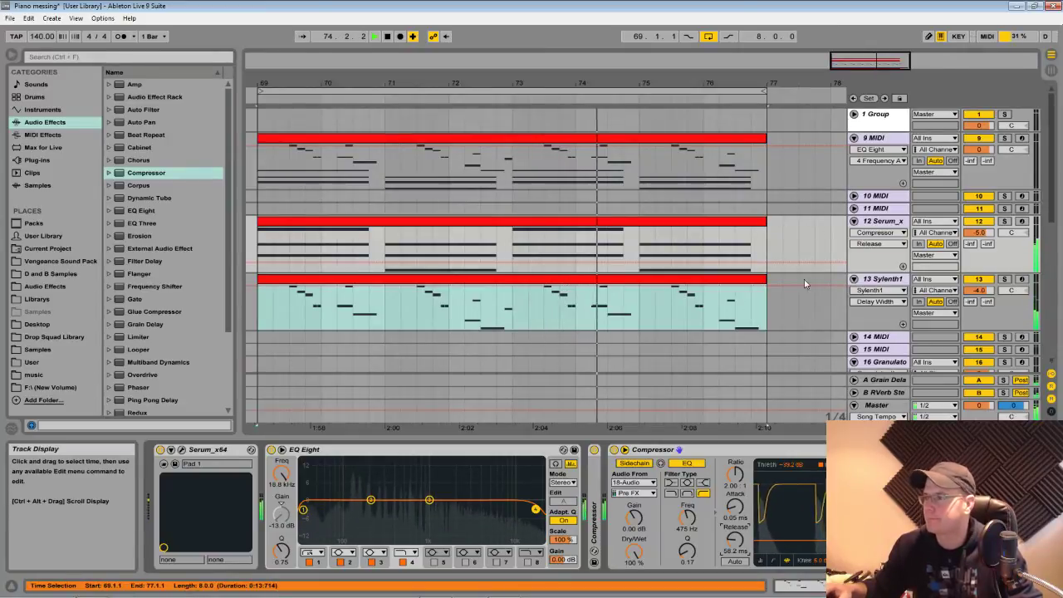
click(394, 302)
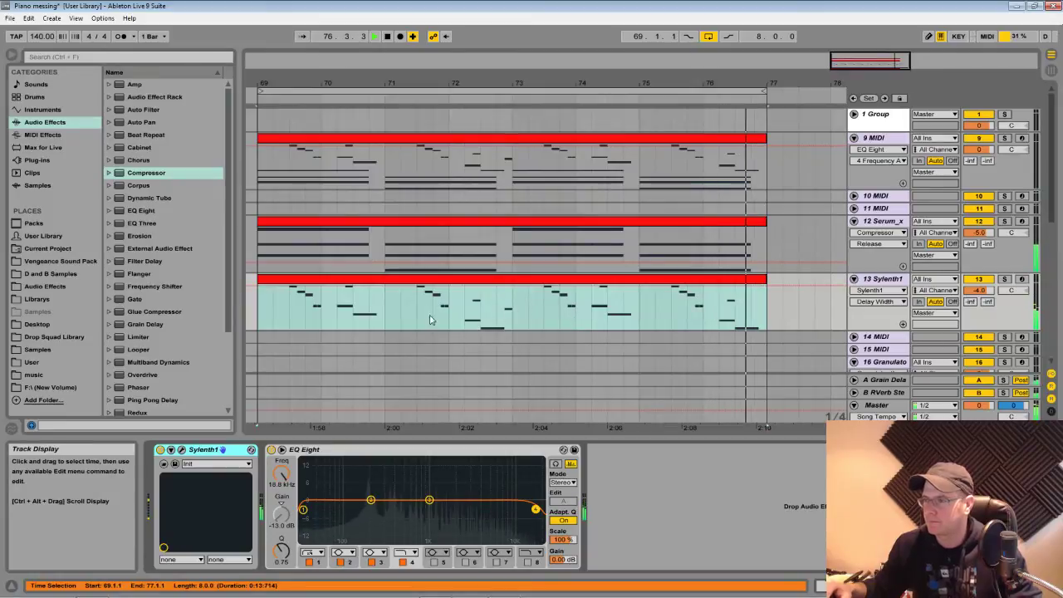
click(257, 309)
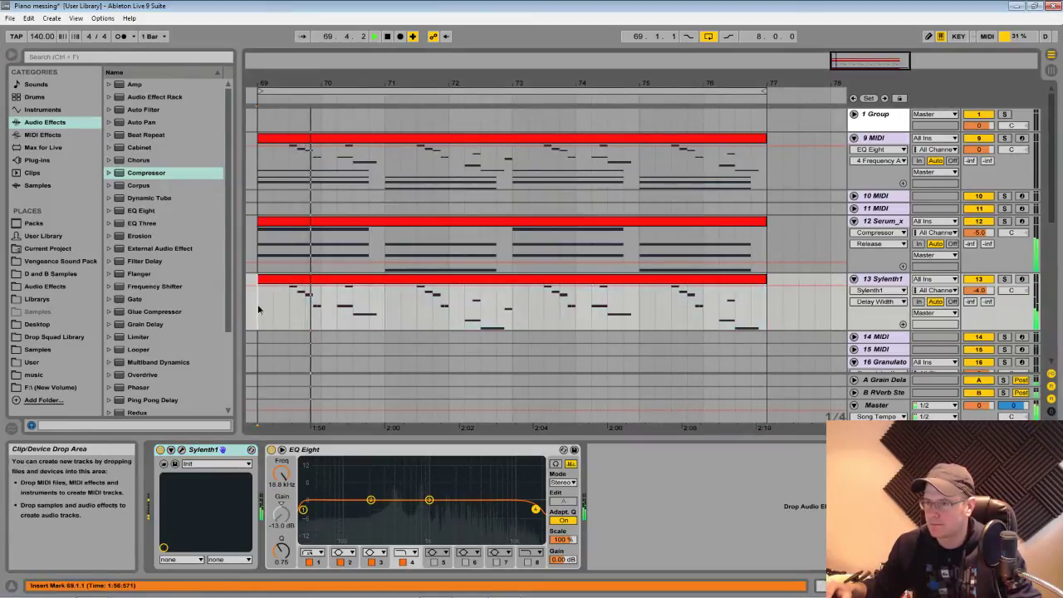
drag(258, 309, 764, 303)
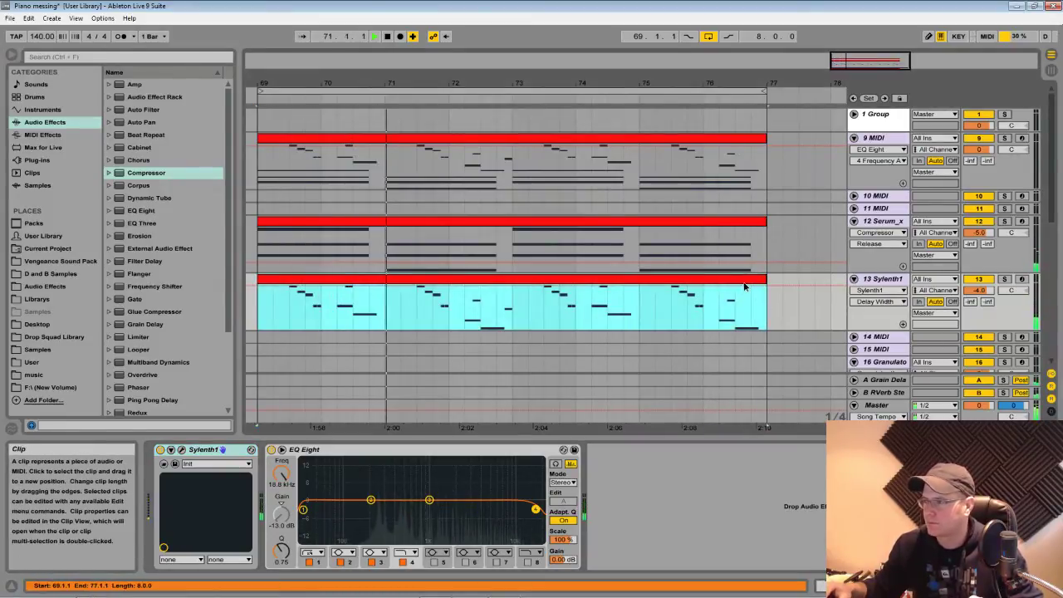
double_click(744, 287)
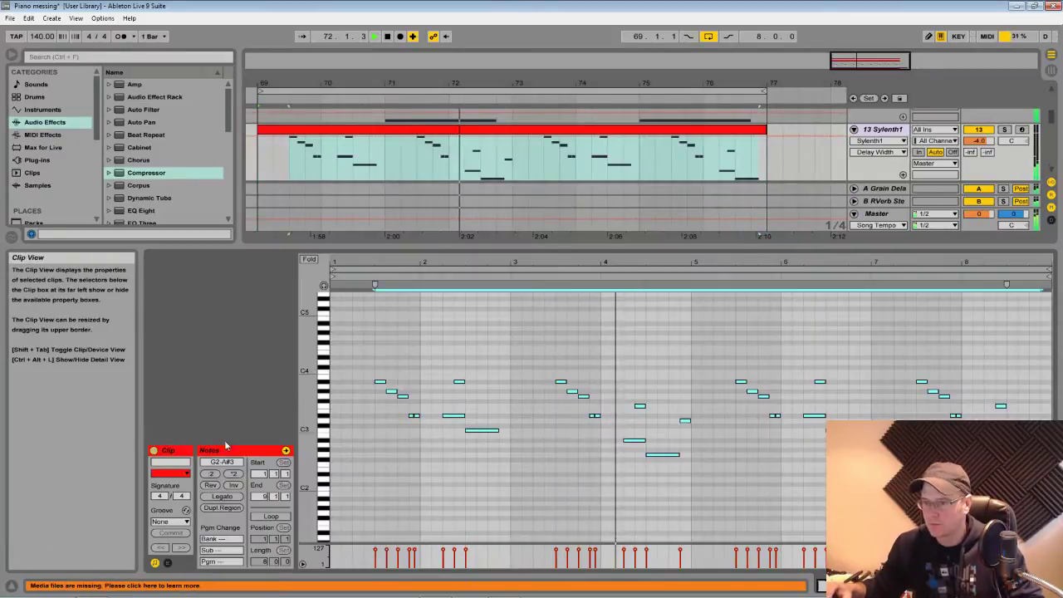
Try reversing and inverting the Sylenth1 clip's notes, restore the original melody and restart loop playback
click(210, 485)
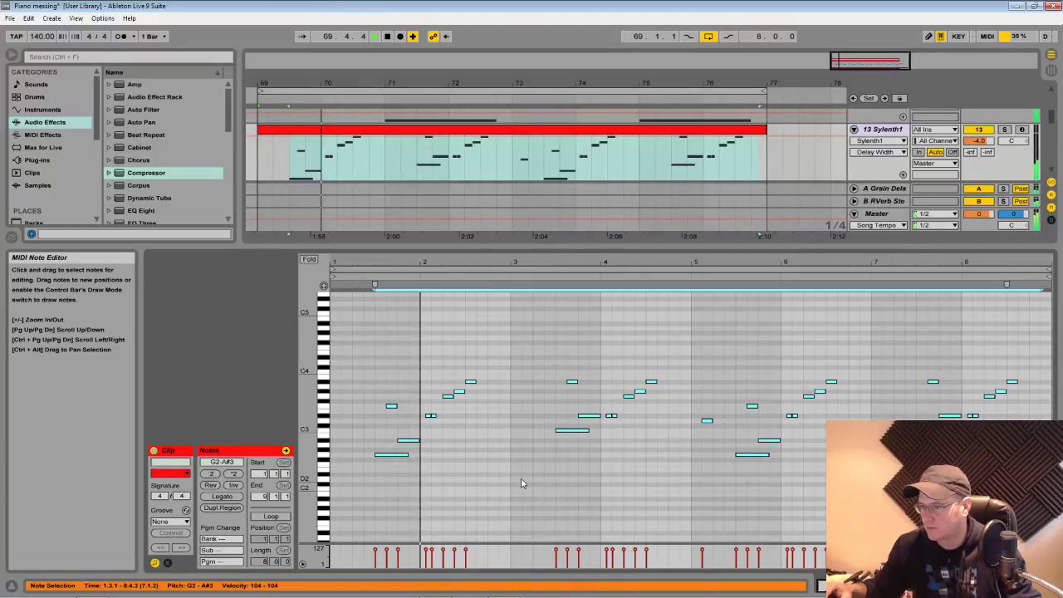
click(210, 484)
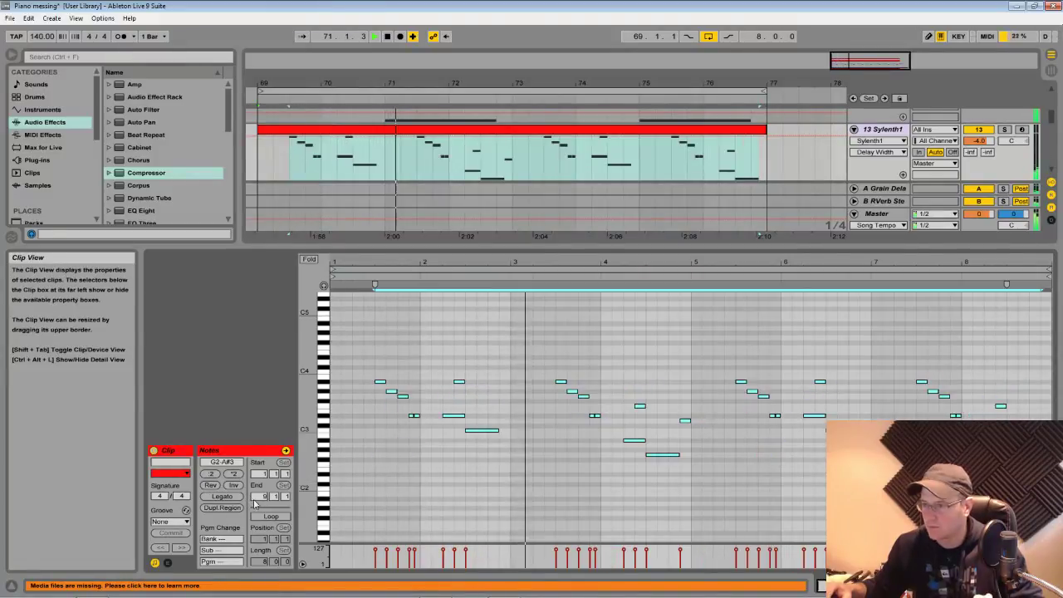
click(234, 485)
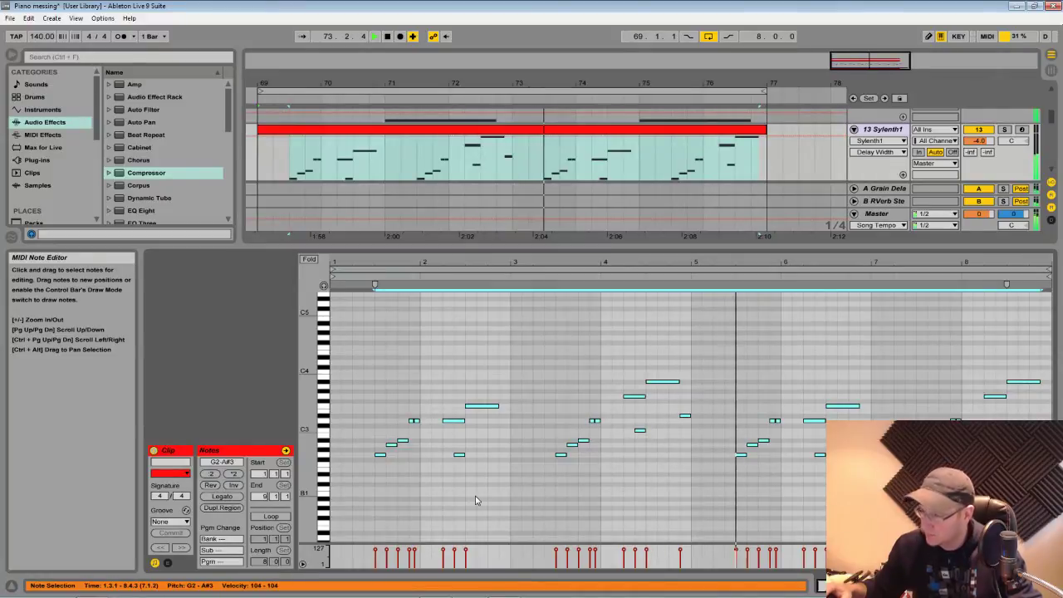
key(ctrl+z)
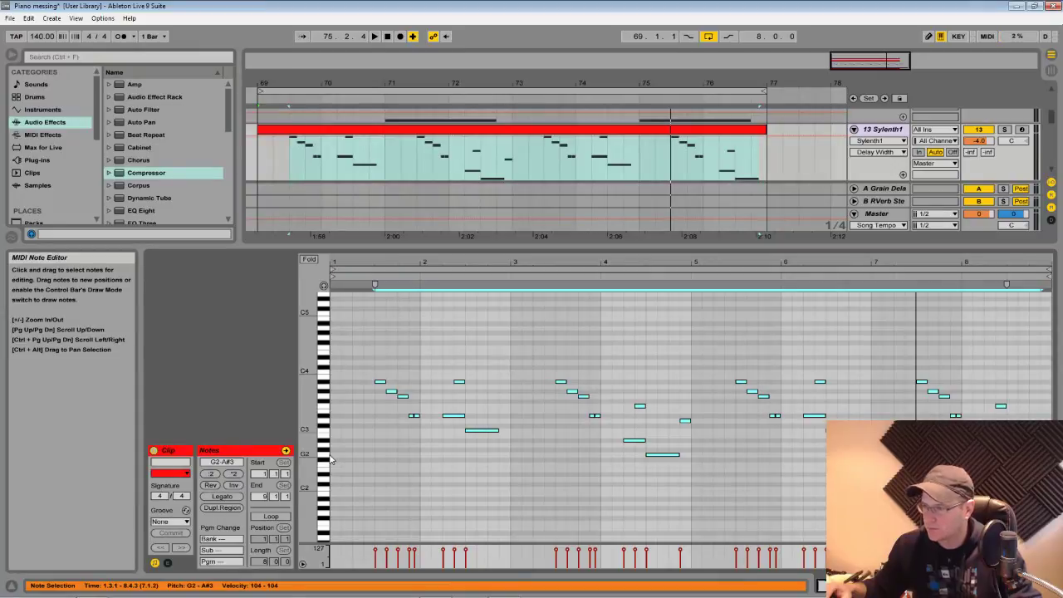
key(space)
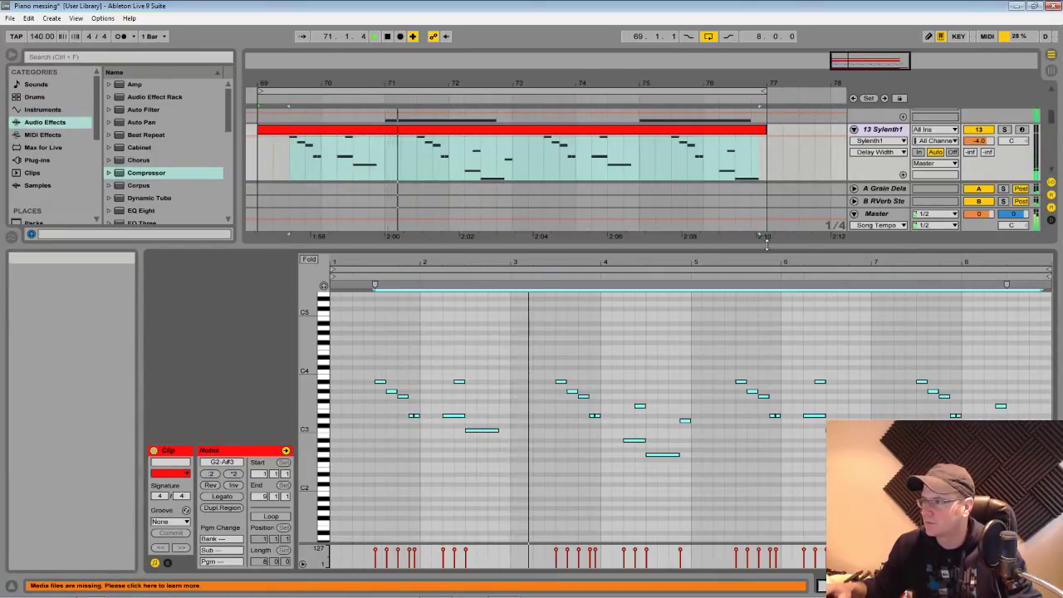
Open the Kontakt 5 clip on track 24 and examine its chord notes
drag(767, 246, 759, 548)
scroll(619, 456, down, 2)
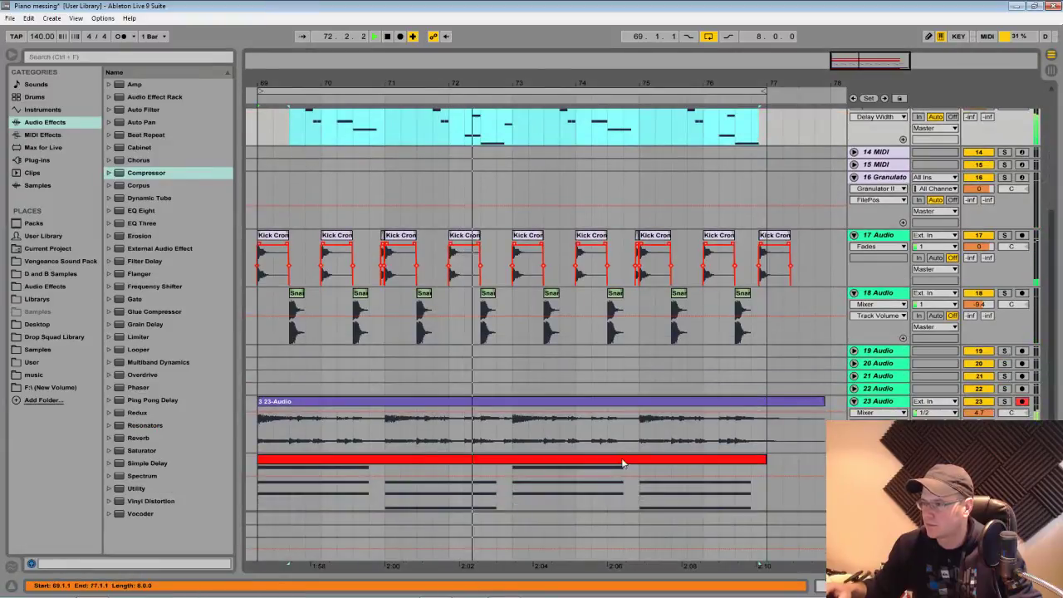
double_click(622, 461)
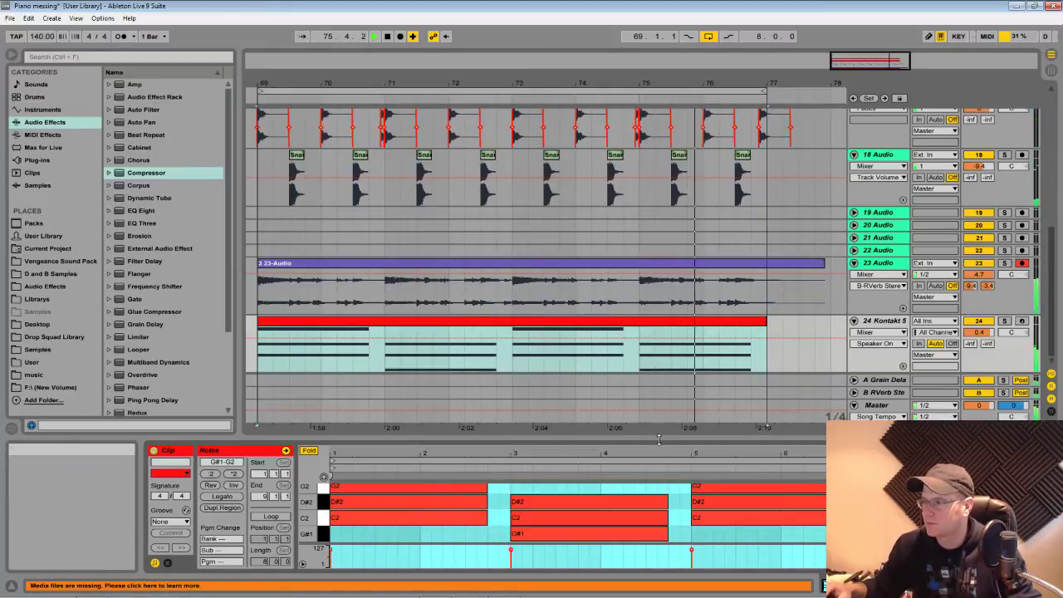
drag(659, 440, 664, 534)
Reopen the Sylenth1 clip on track 13 and enlarge its note editor to nearly the full window height
scroll(659, 369, up, 5)
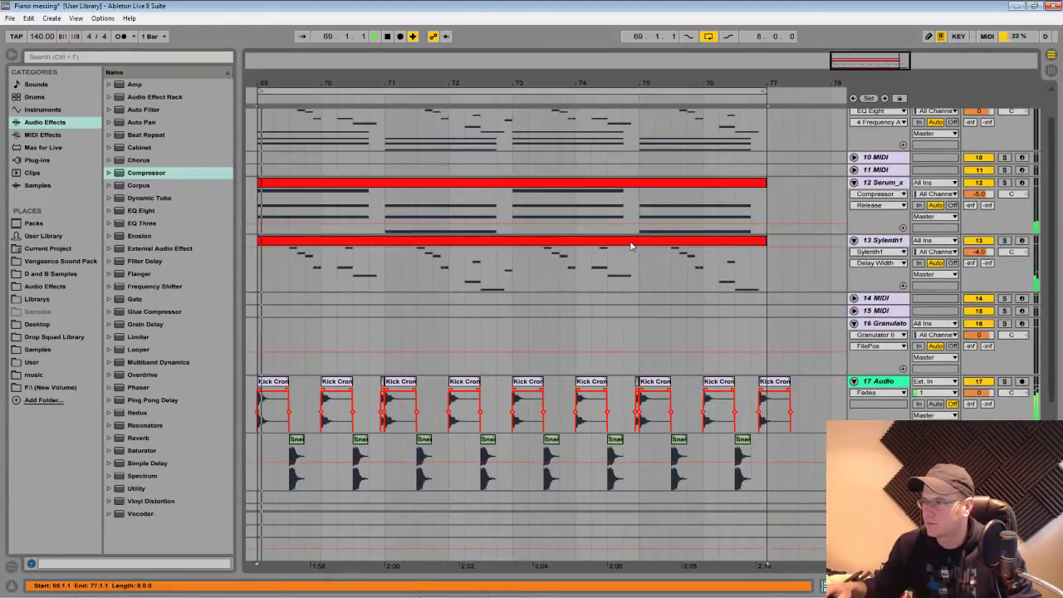
double_click(631, 246)
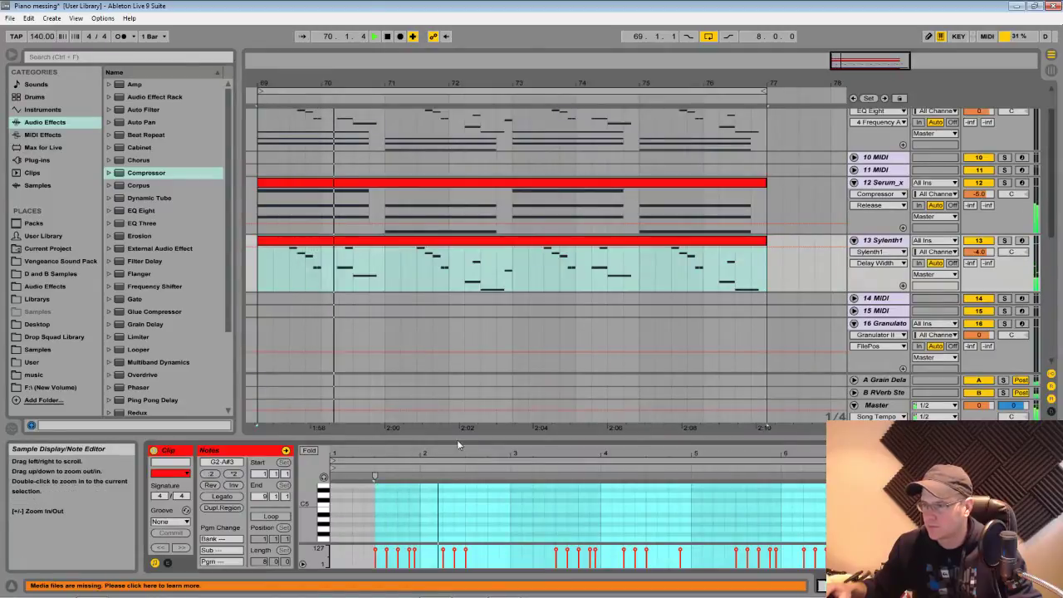
drag(456, 444, 487, 123)
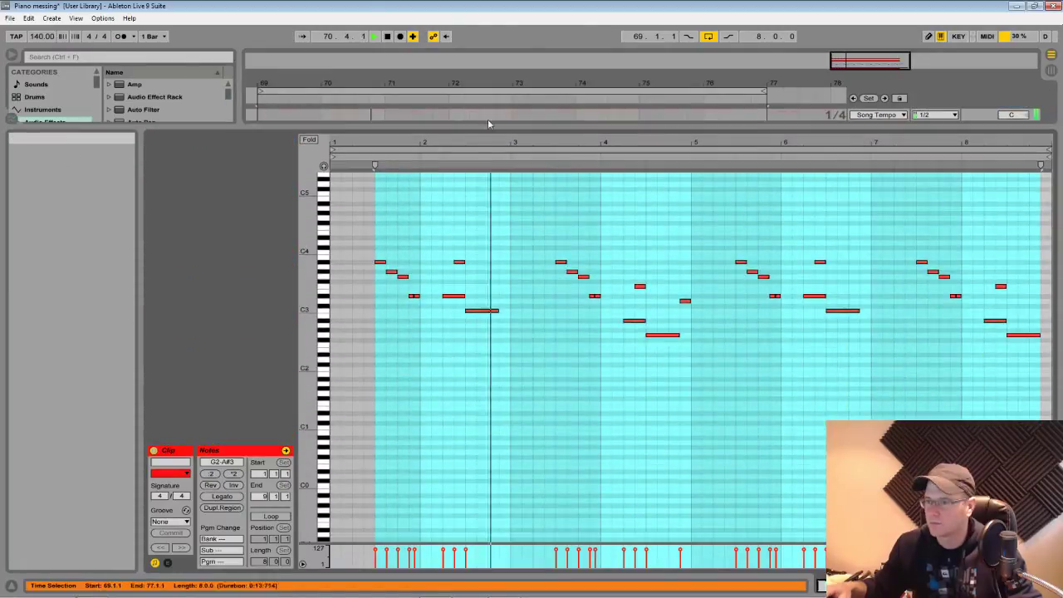
Add a stacked column of short natural notes from A2 up to B4 at the start of the Sylenth1 clip
click(336, 313)
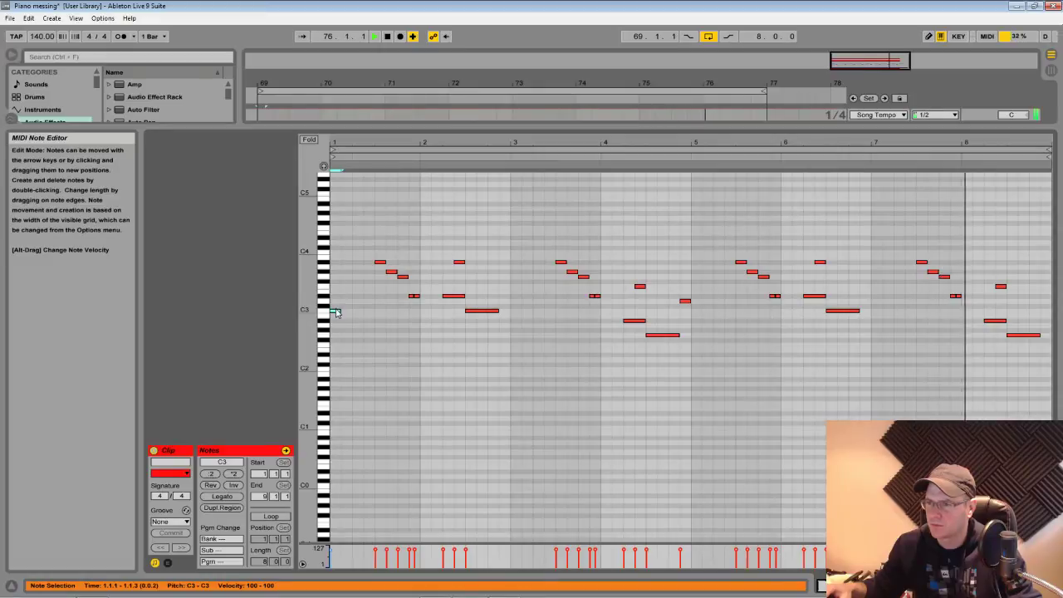
click(336, 322)
double_click(340, 316)
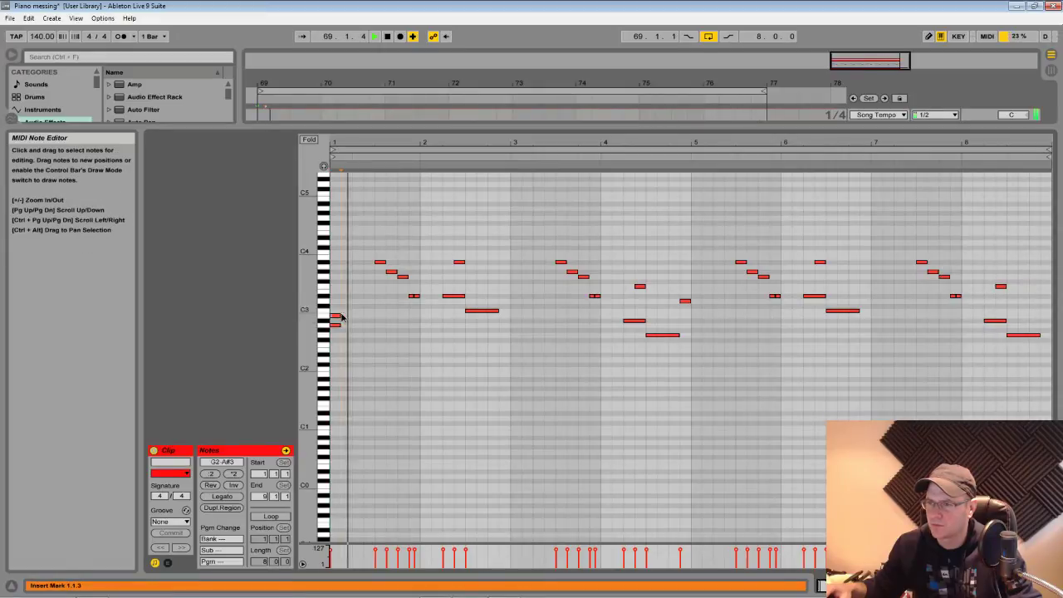
double_click(336, 311)
double_click(337, 301)
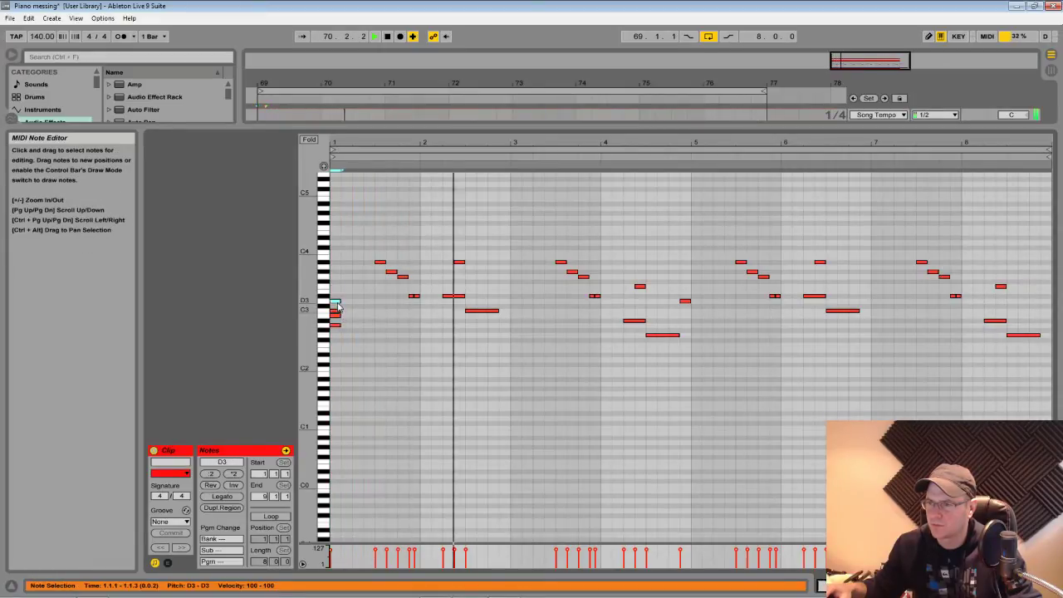
double_click(337, 291)
double_click(336, 287)
double_click(336, 276)
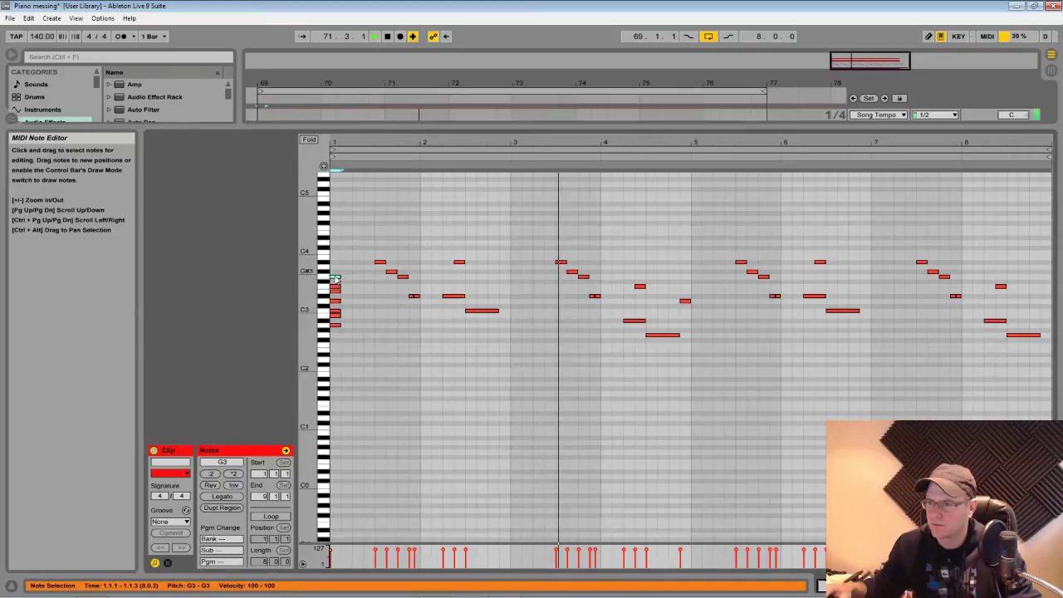
double_click(334, 267)
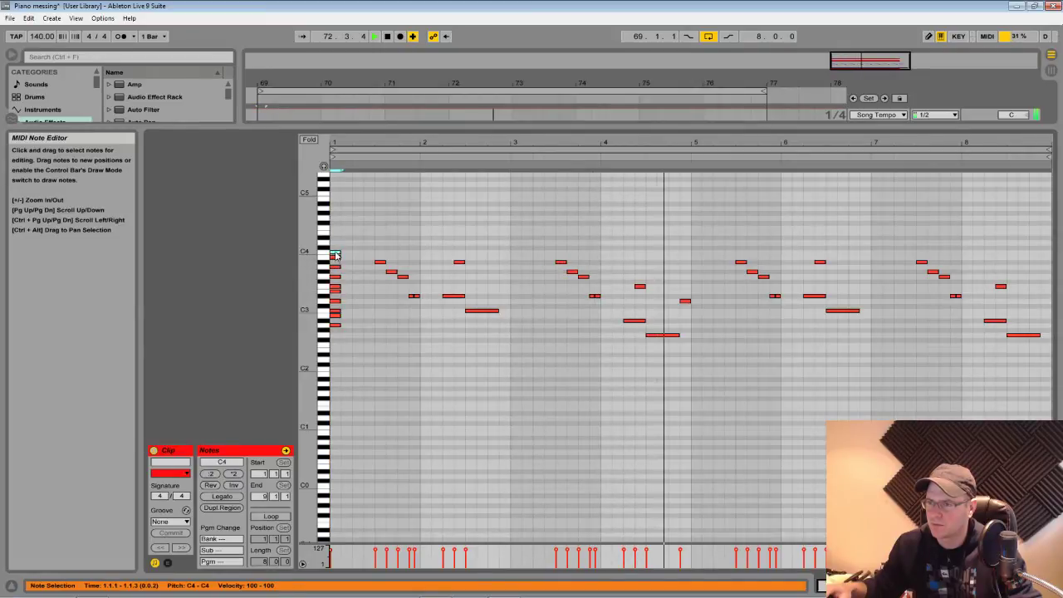
double_click(336, 240)
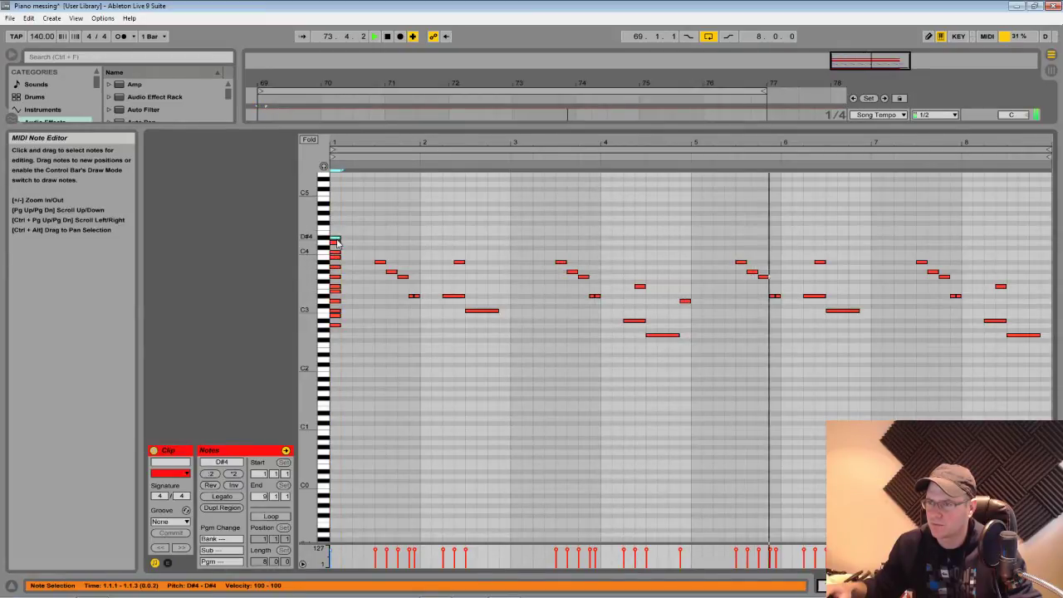
double_click(336, 233)
double_click(337, 228)
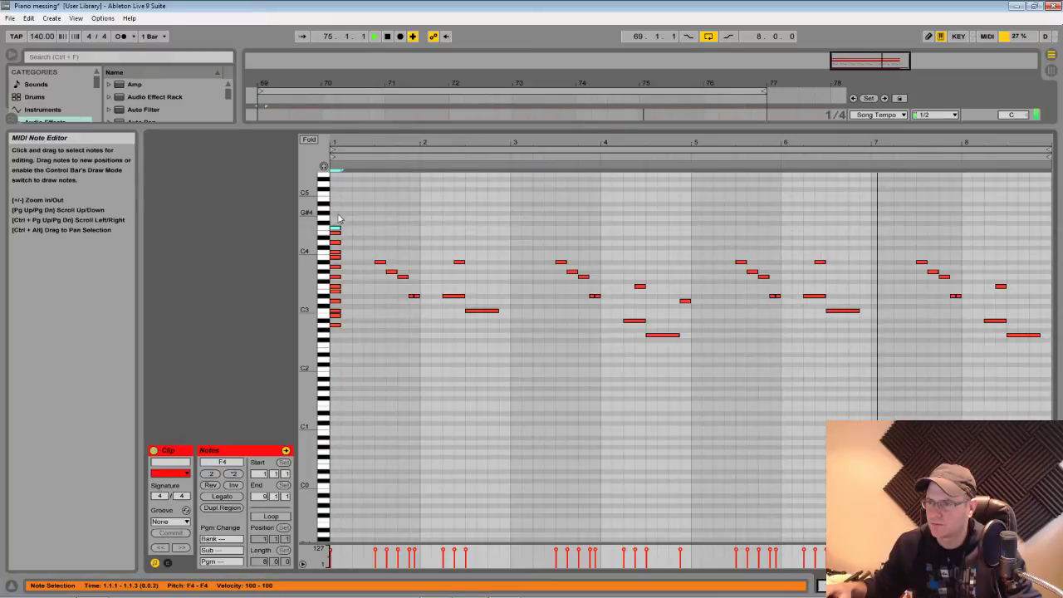
double_click(339, 219)
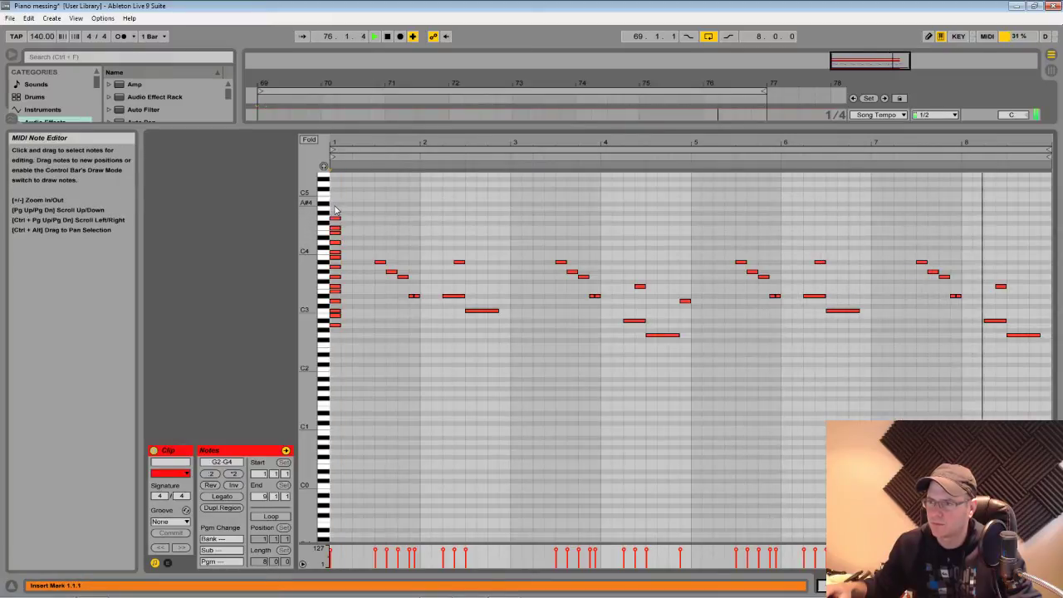
double_click(335, 209)
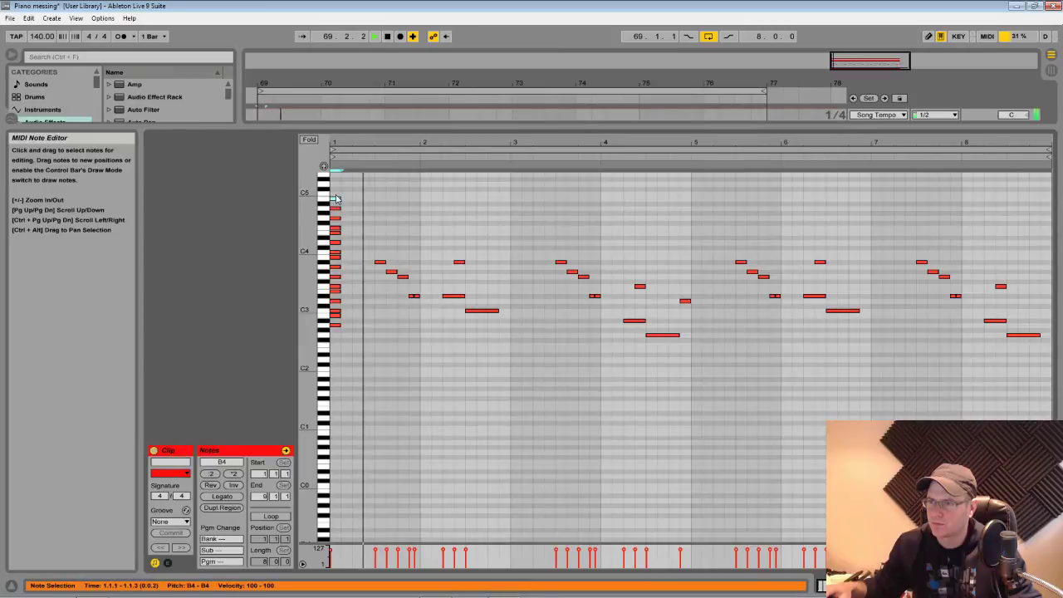
Move the scale column just before bar 1, transpose it up to C3–D5 and fold the editor to the used pitches
drag(356, 344, 331, 195)
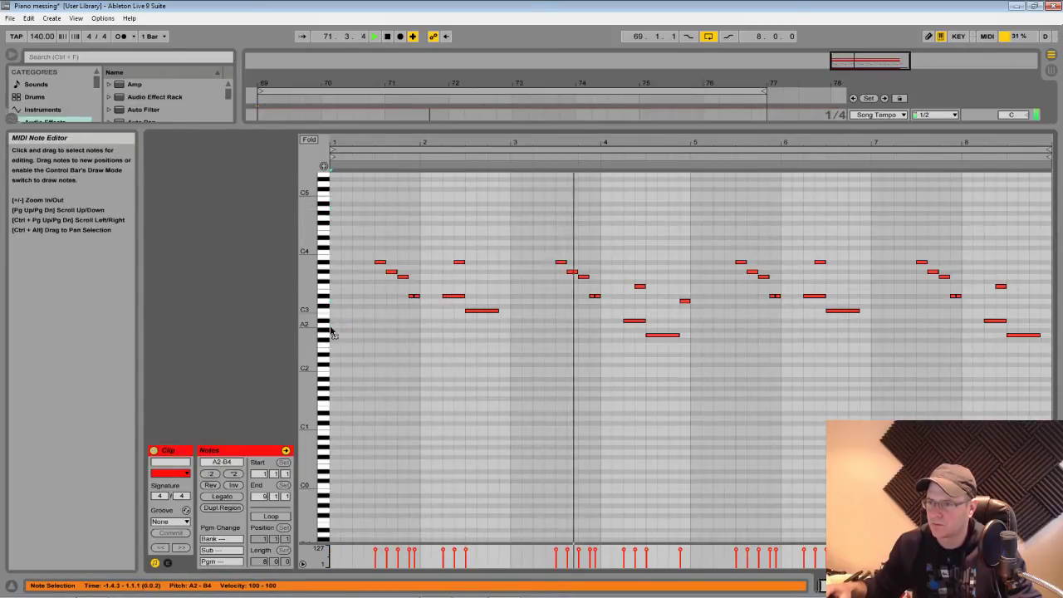
drag(337, 330, 370, 315)
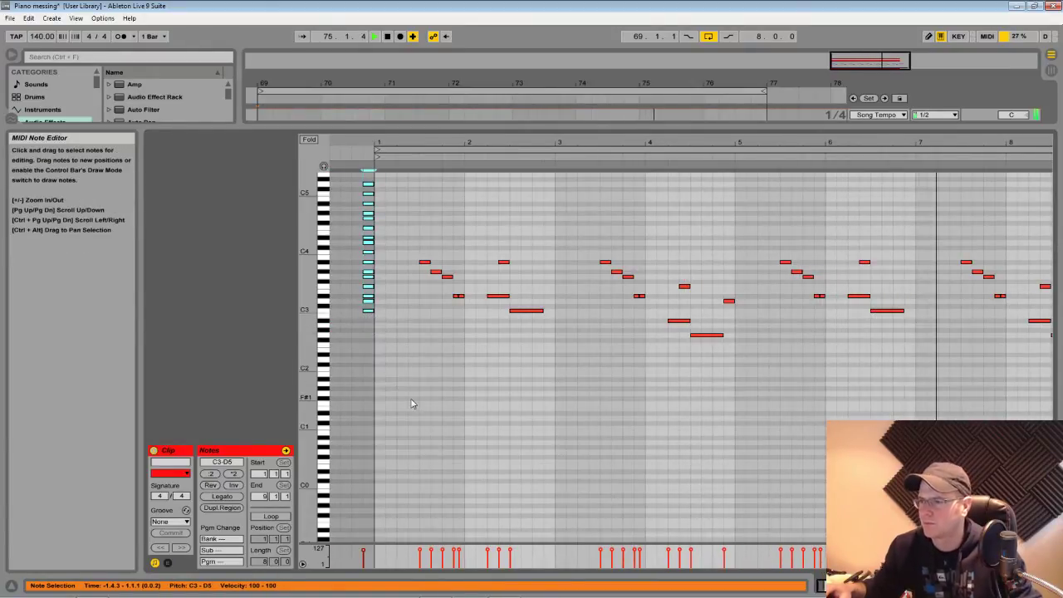
key(f)
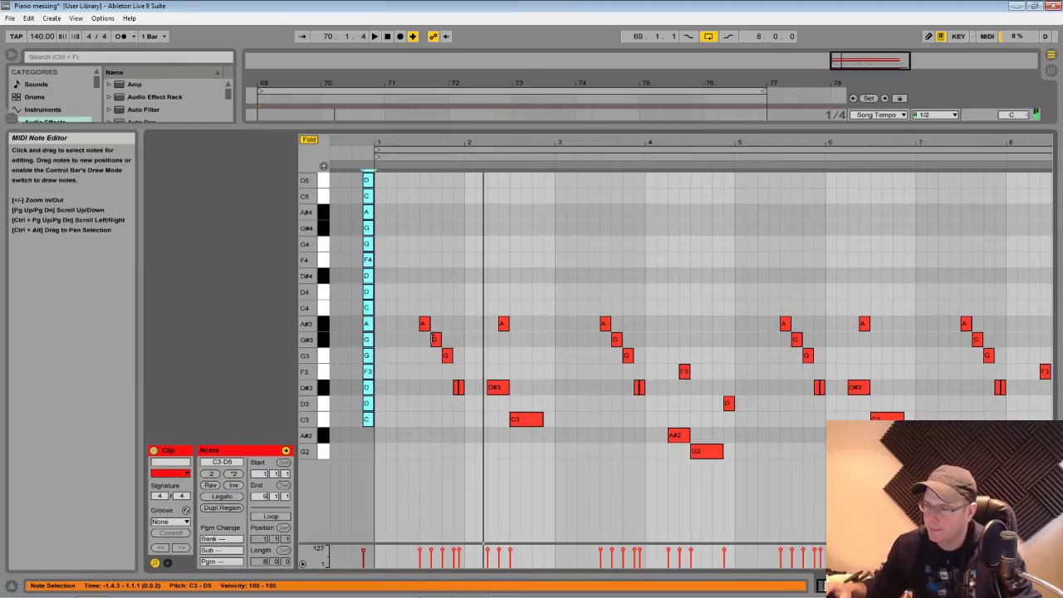
Repitch the first phrase: second note to C4, third to D4, short pair to F4, D#3 to D4 and C3 to F3; play it back
click(433, 339)
key(space)
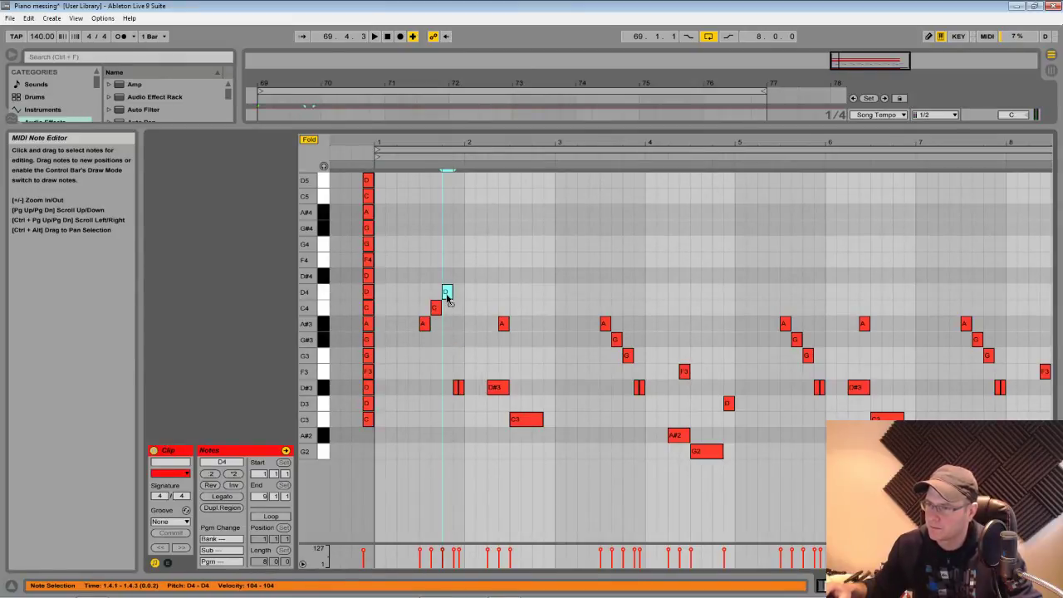
click(458, 387)
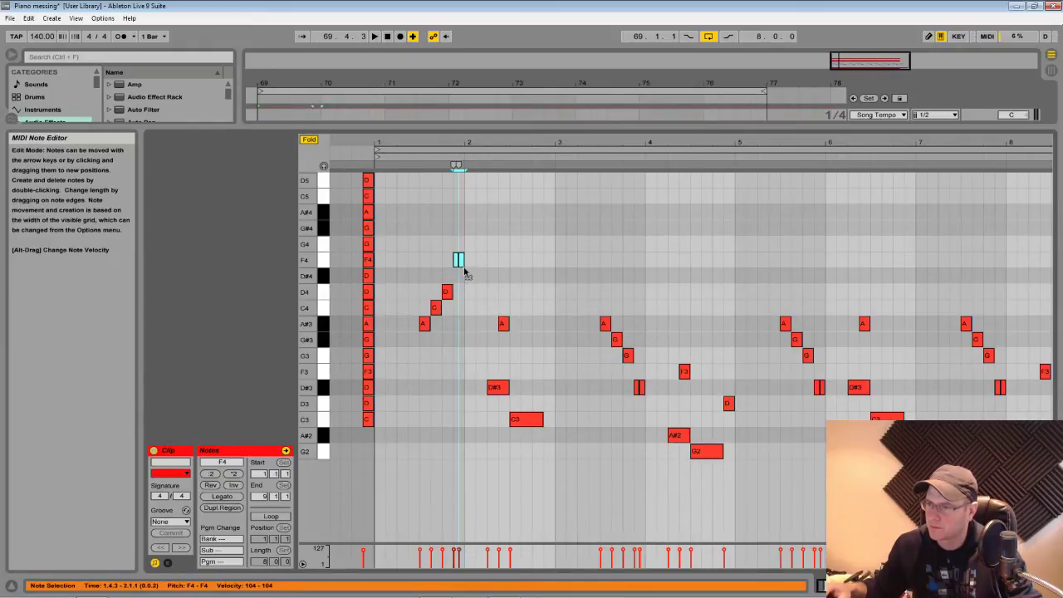
click(501, 387)
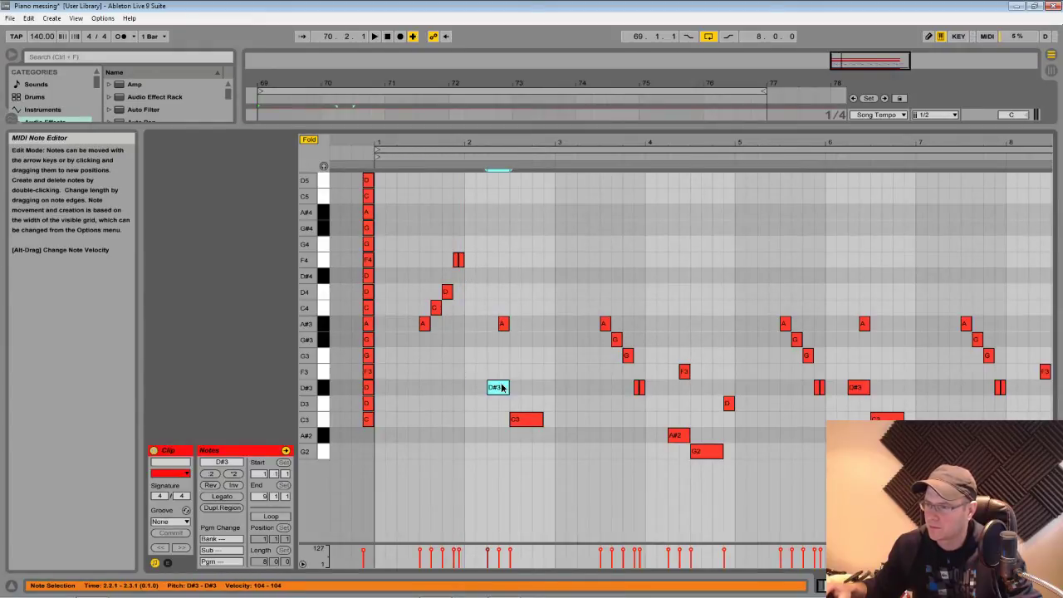
drag(527, 420, 529, 373)
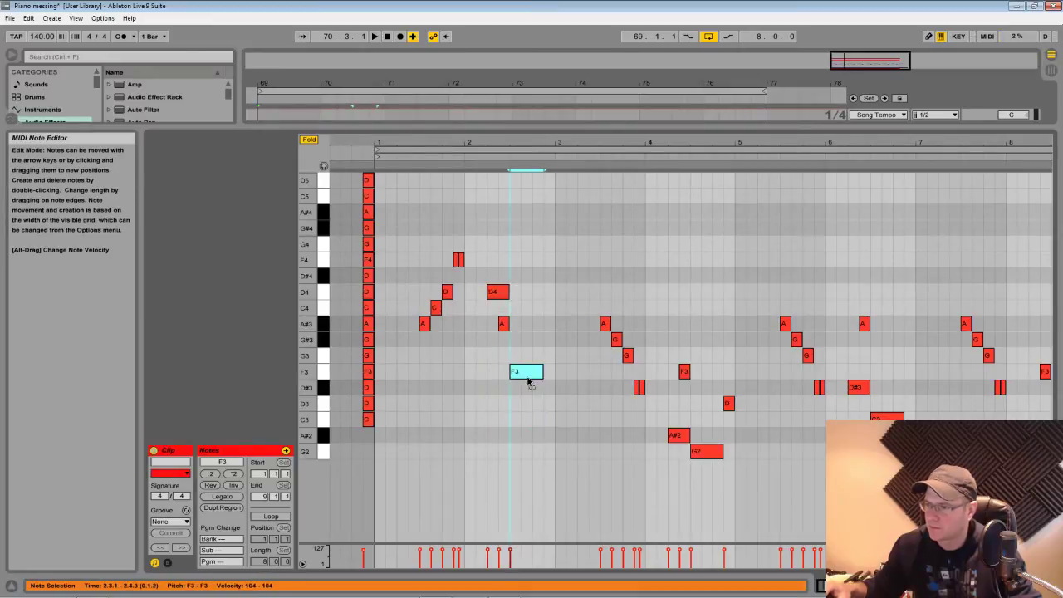
key(space)
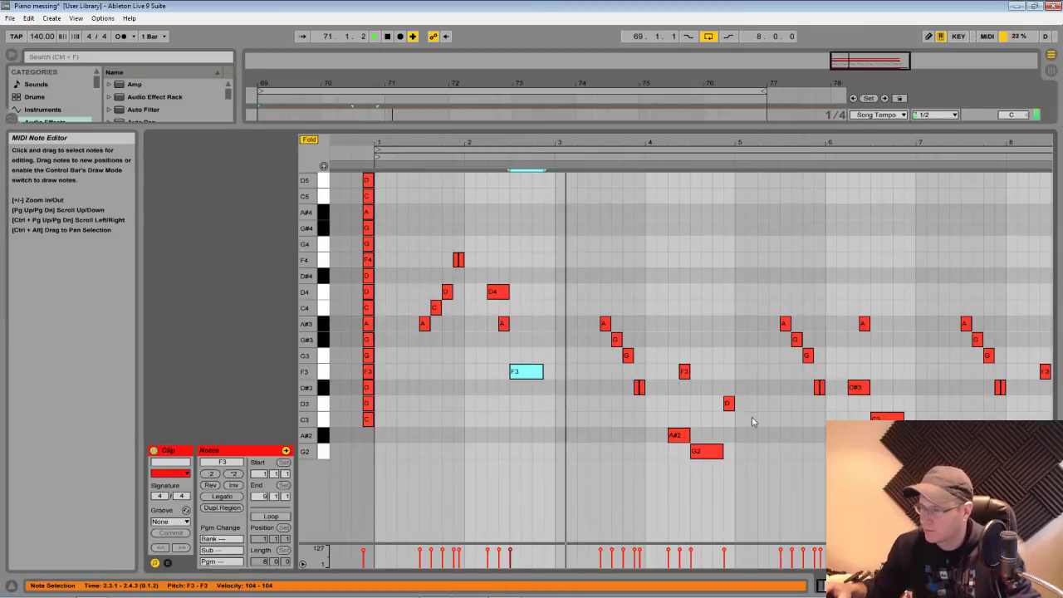
Lower the first four notes of the opening run one scale step to G#3, A#3, C4 and D#4 and audition them
key(space)
drag(407, 241, 426, 343)
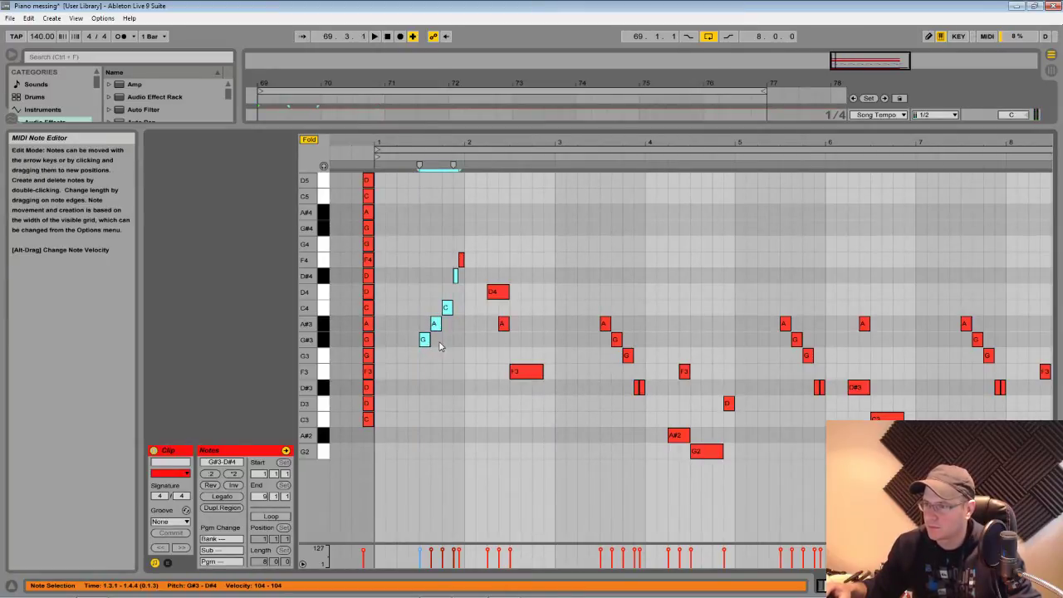
key(space)
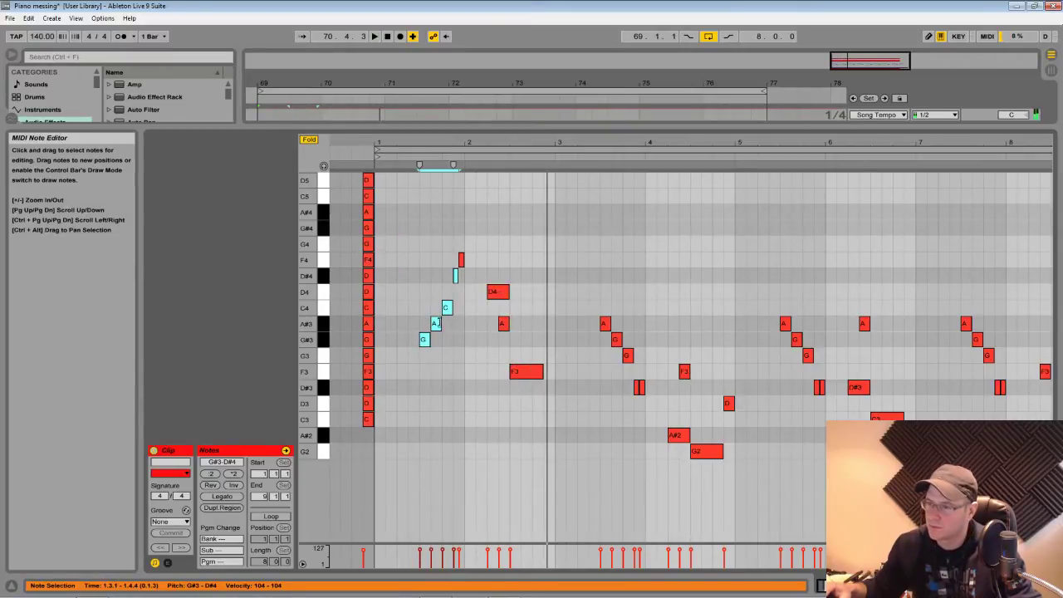
Raise the opening run's second note to C4, third to D4 and the short pair to F4 and G4, auditioning the result
click(438, 325)
click(443, 327)
drag(438, 327, 439, 314)
click(451, 295)
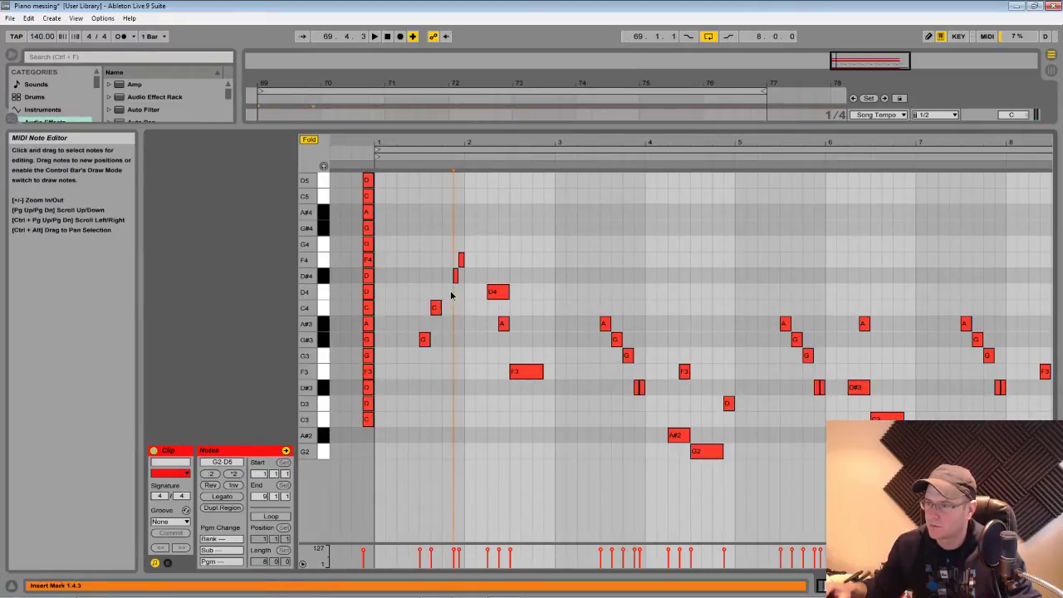
key(space)
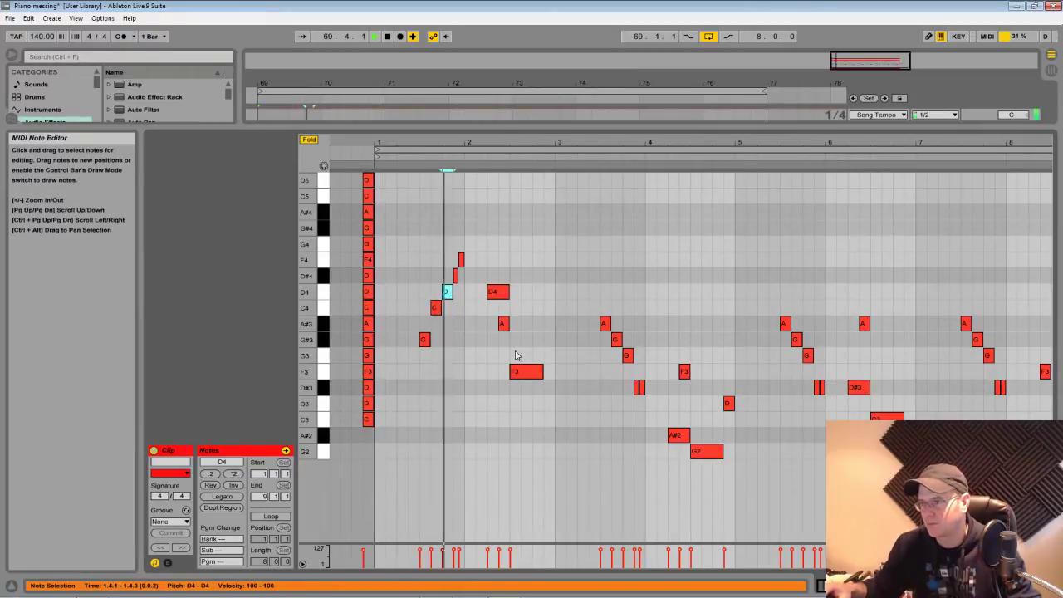
key(space)
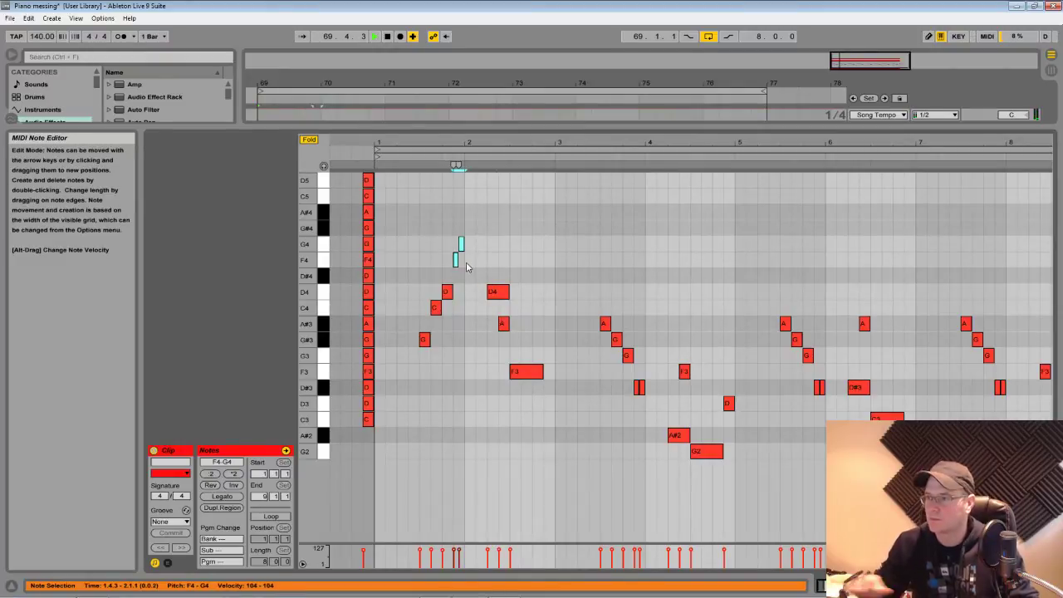
key(space)
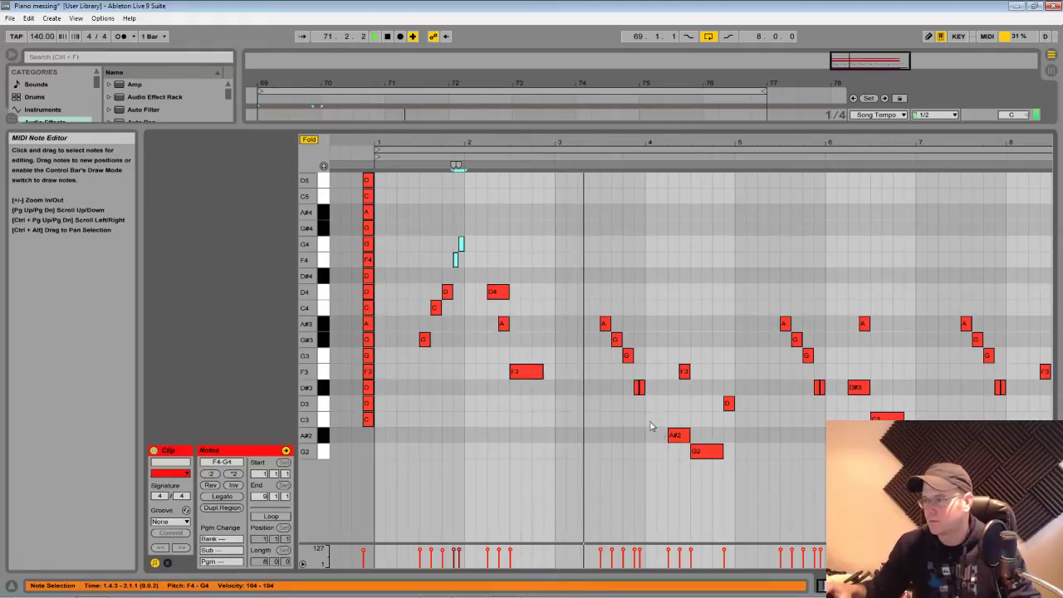
Repitch the second phrase to C4, D4, a short G3 pair, long notes C4 and G3, and a final A#3; play it back
click(617, 340)
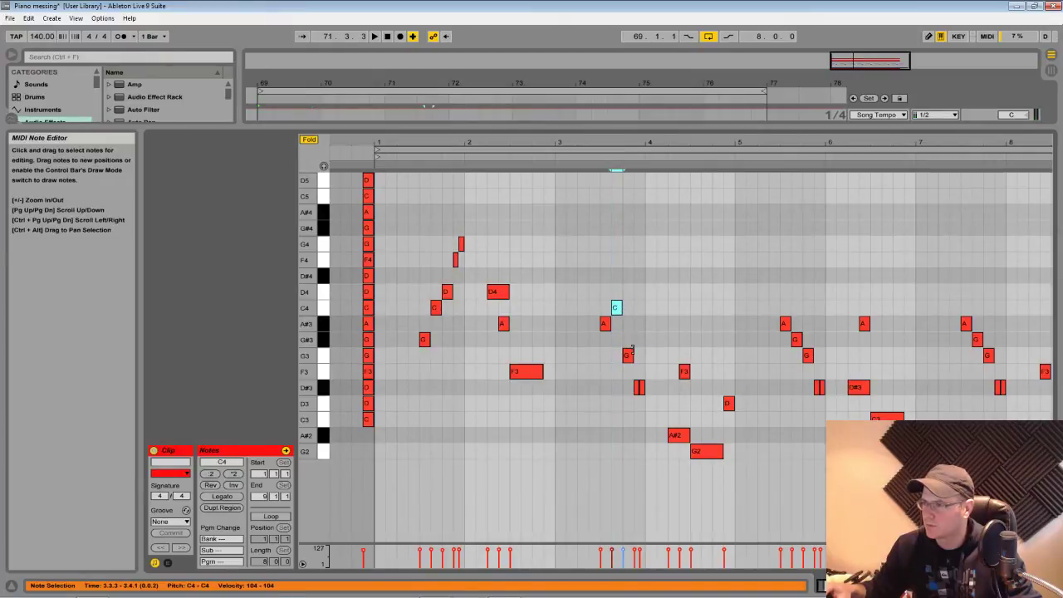
drag(628, 353, 633, 329)
click(639, 387)
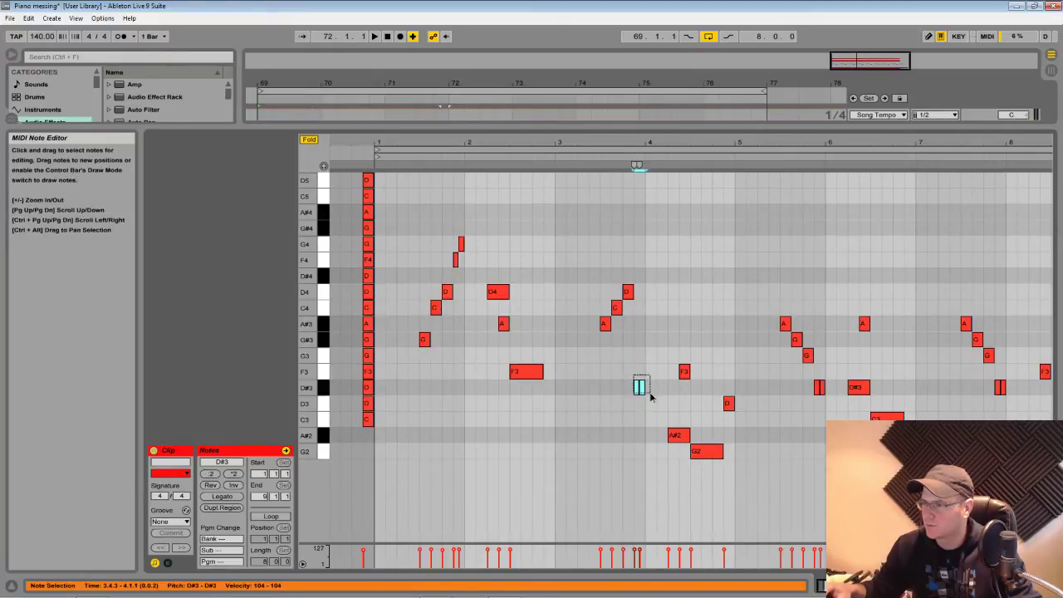
drag(641, 392, 641, 357)
drag(676, 432, 682, 333)
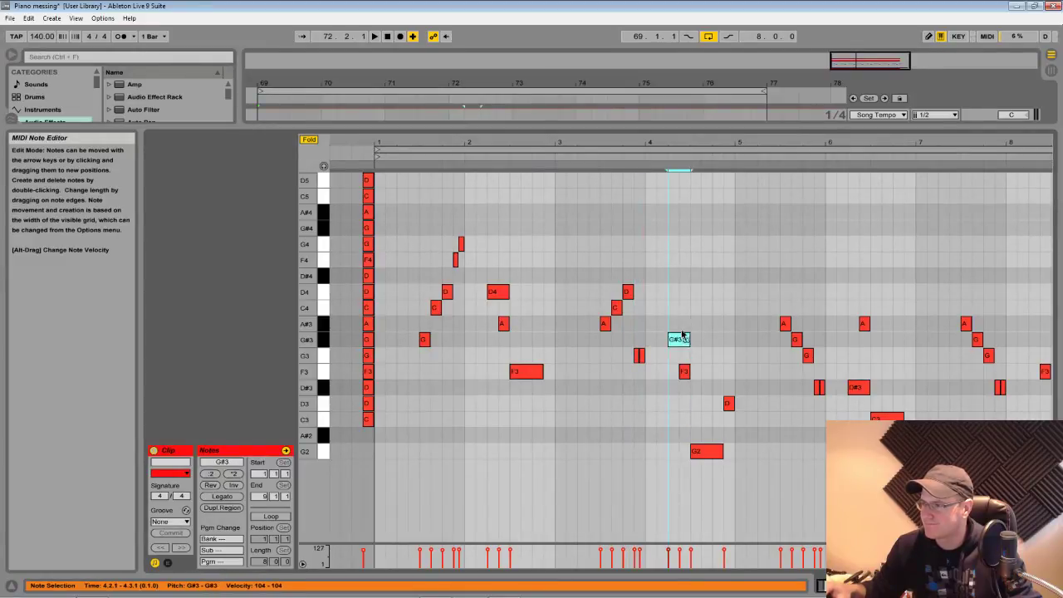
drag(705, 453, 728, 324)
key(space)
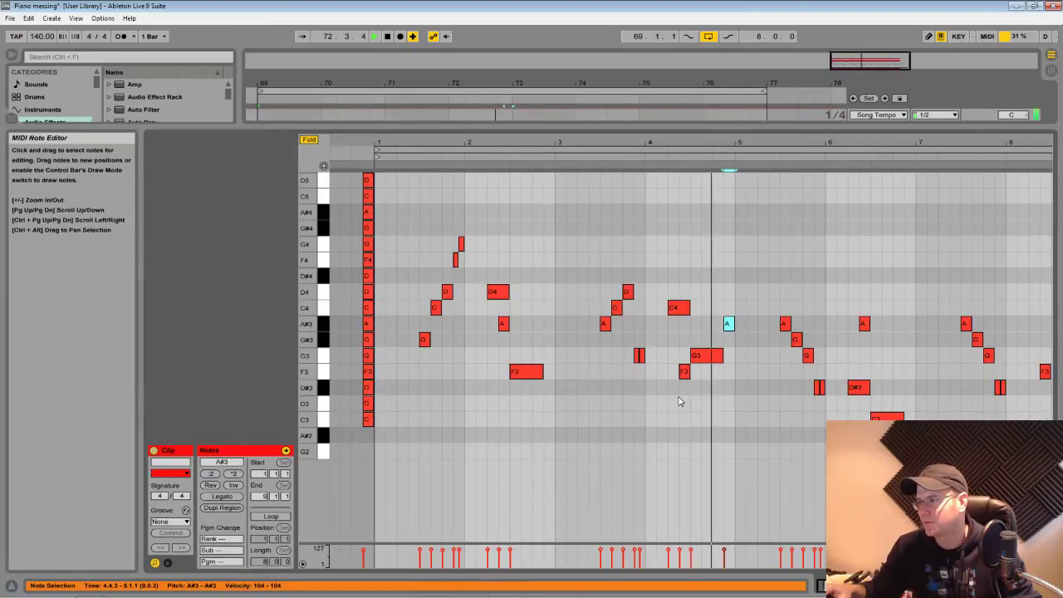
Raise the long G3 note in bar 4 by an octave to G4 and play the phrase
click(715, 355)
key(space)
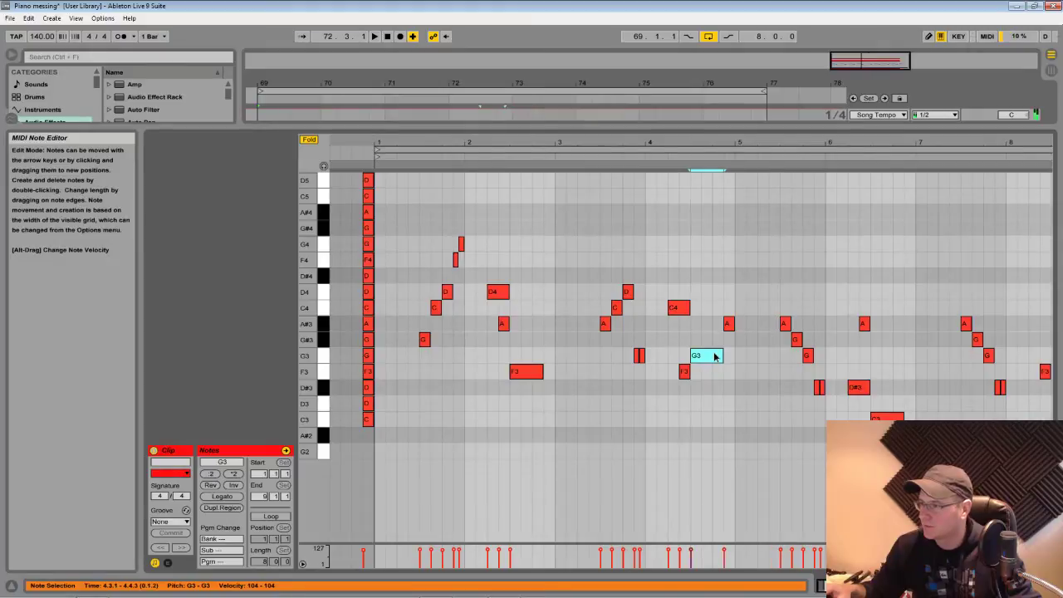
drag(716, 355, 710, 247)
key(space)
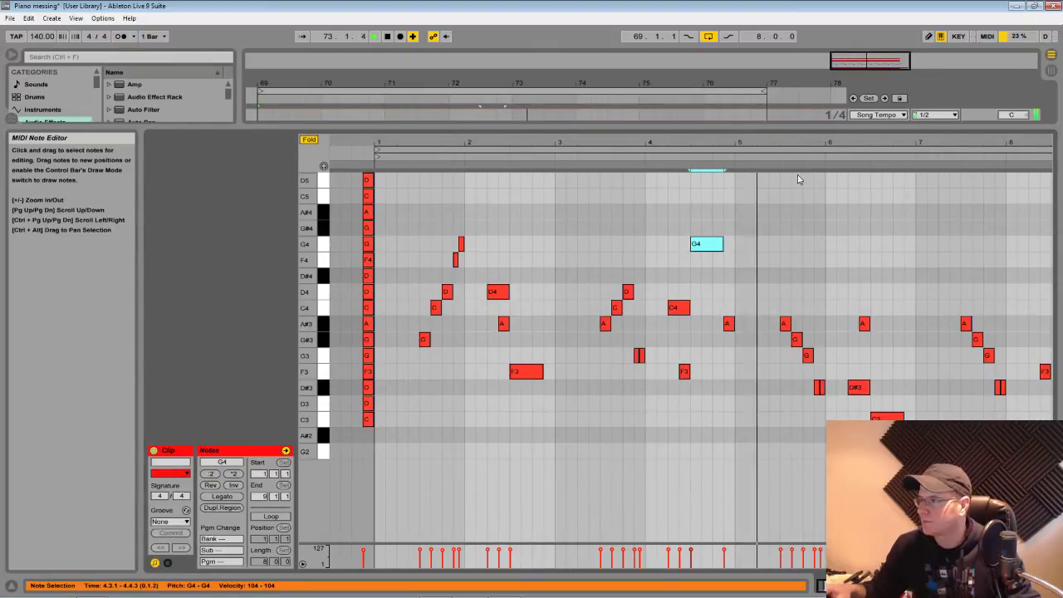
Enlarge the arrangement area, solo the Sylenth1 track for playback and lower the melody's first note to G3
drag(823, 127, 846, 305)
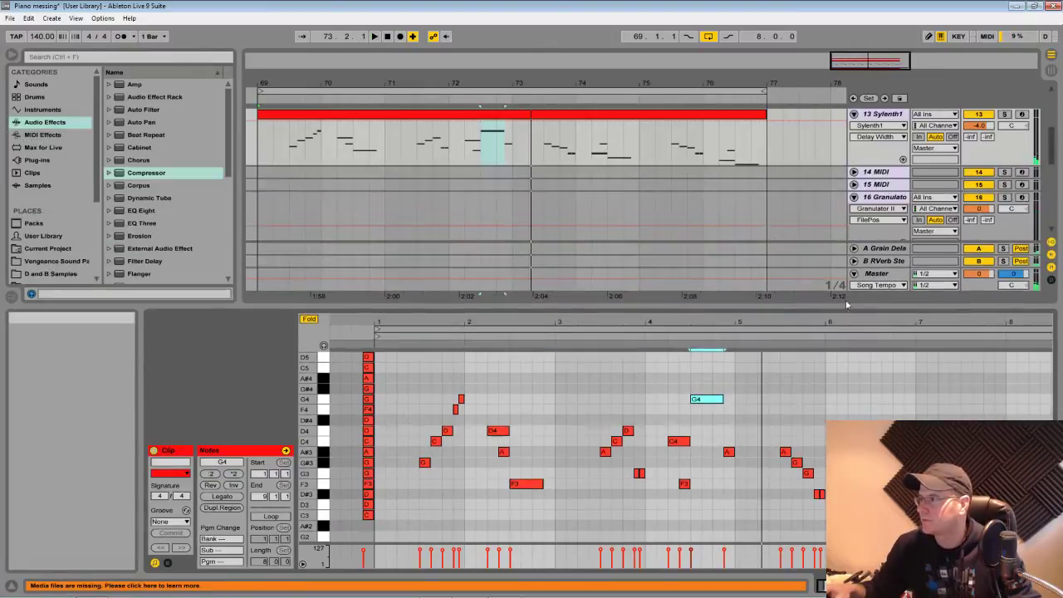
click(1004, 114)
key(space)
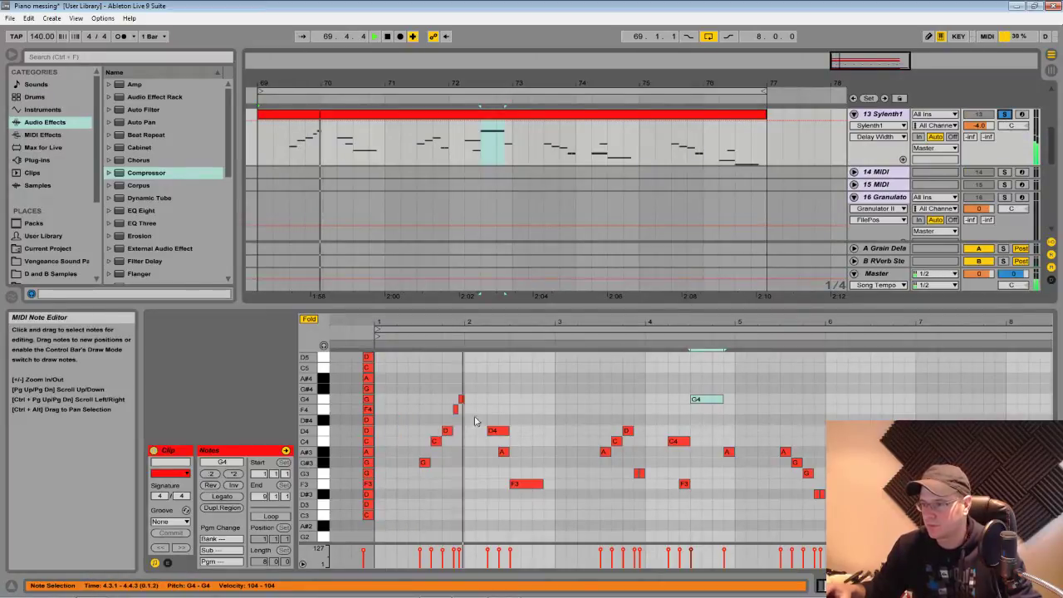
drag(424, 463, 424, 474)
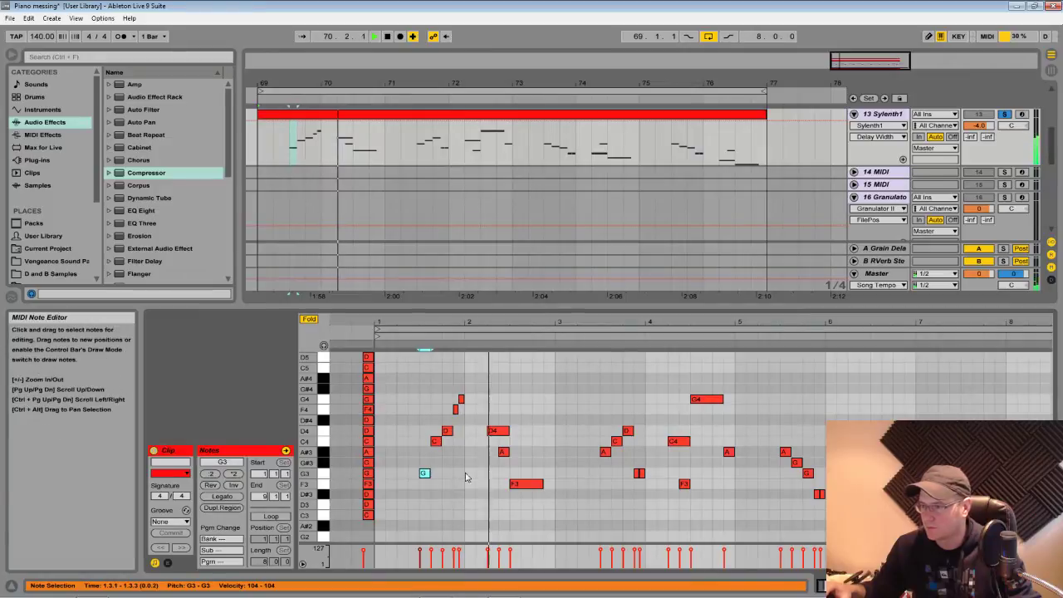
Try the long note at the end of the first phrase at G3 and D#3, auditioning each pitch
click(515, 483)
key(space)
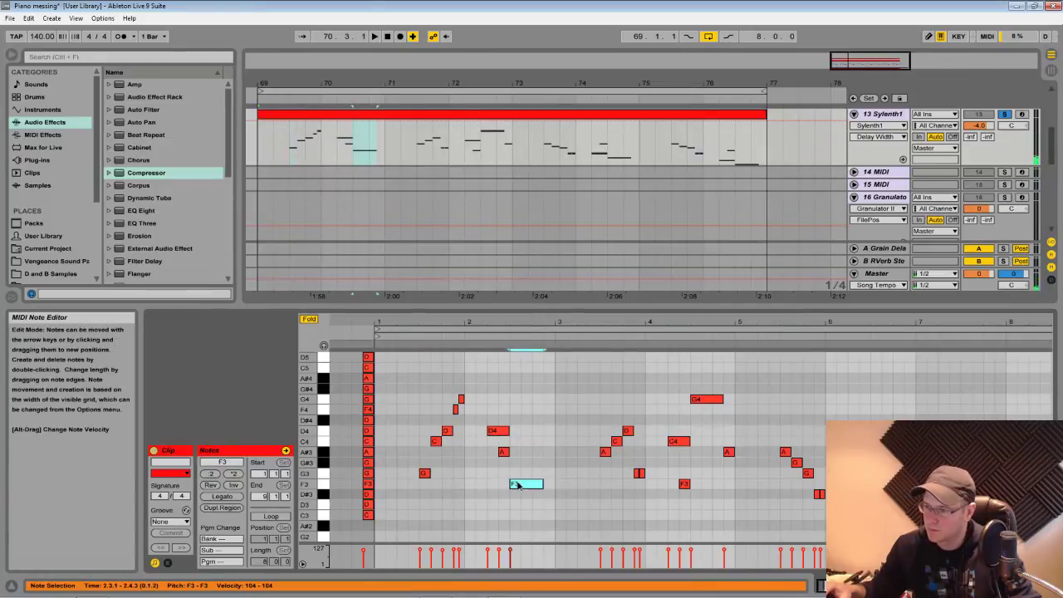
key(Up)
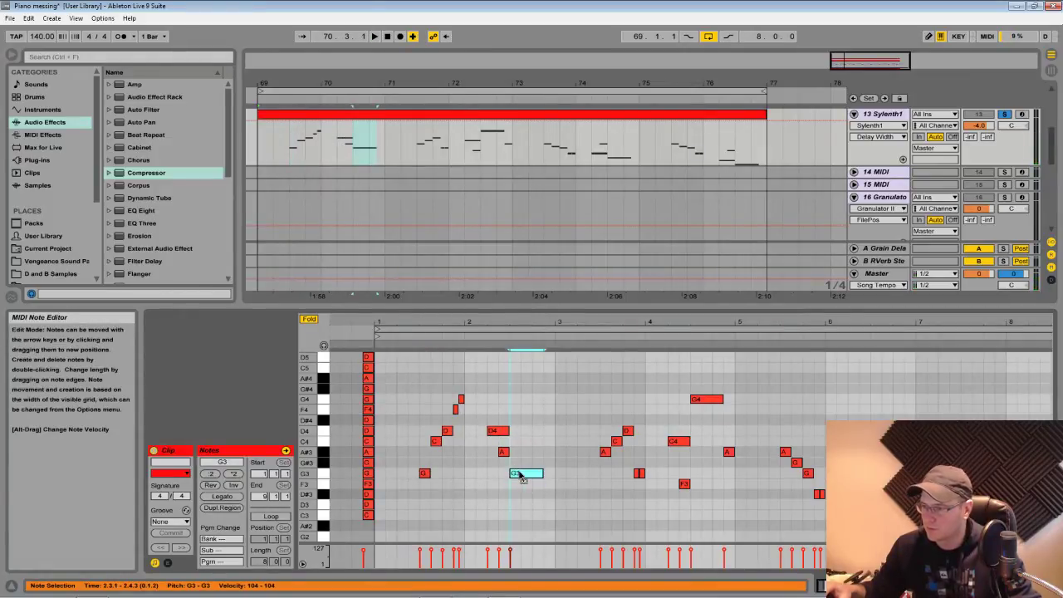
key(space)
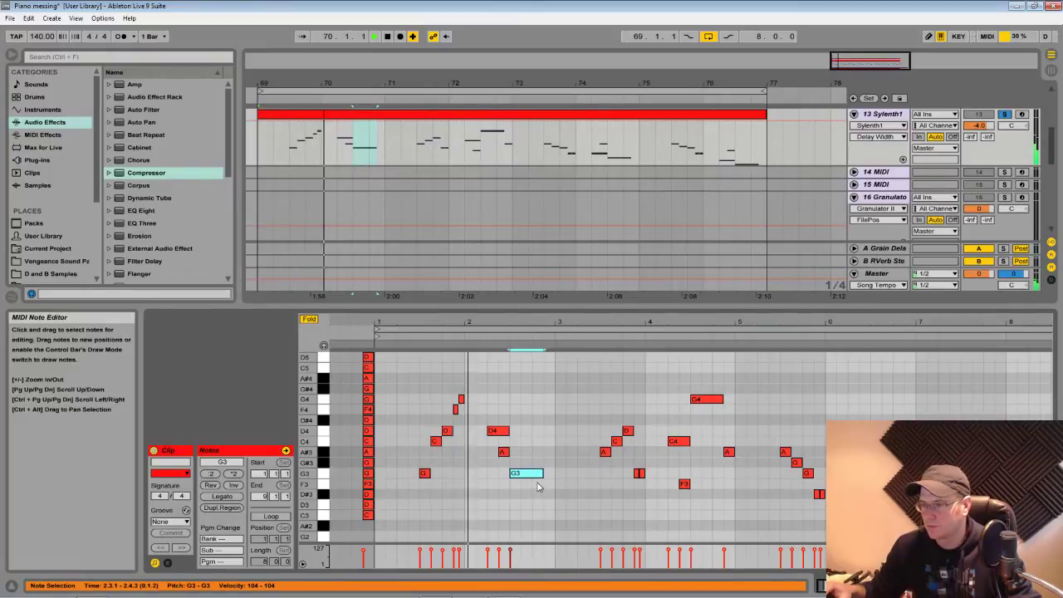
drag(536, 475, 538, 493)
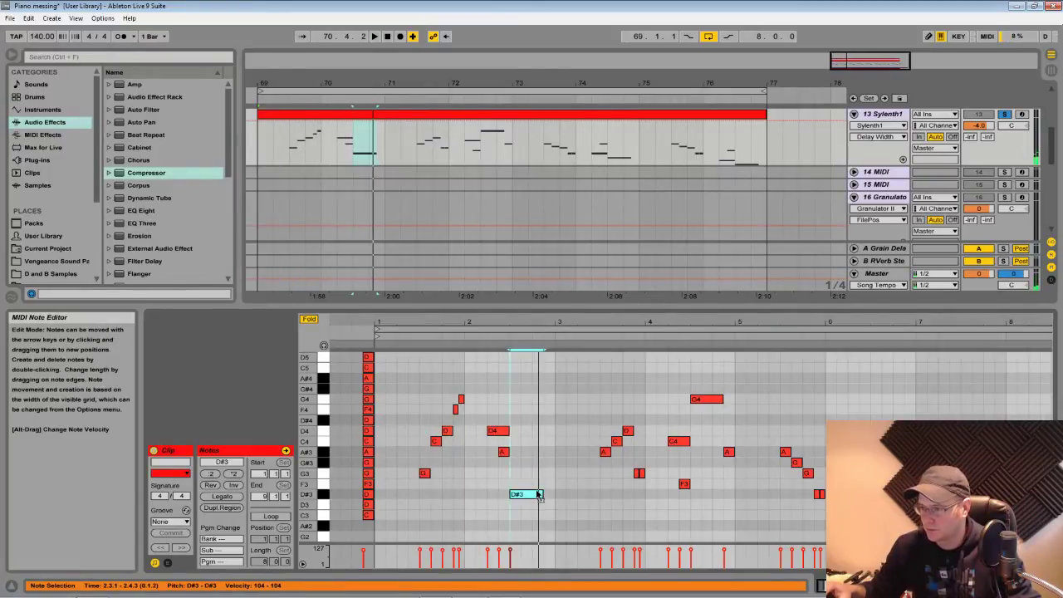
key(space)
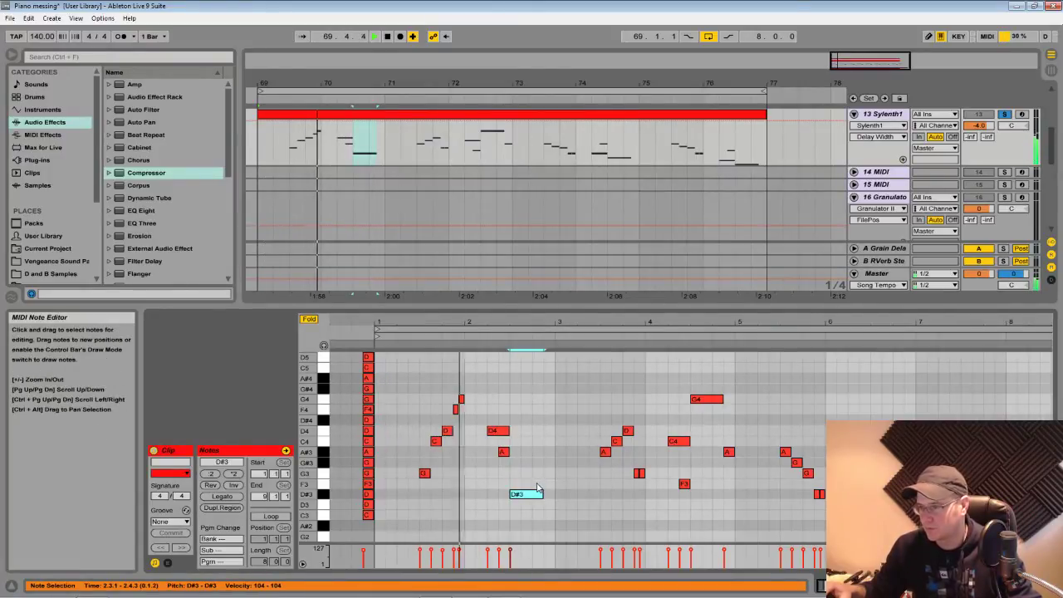
key(space)
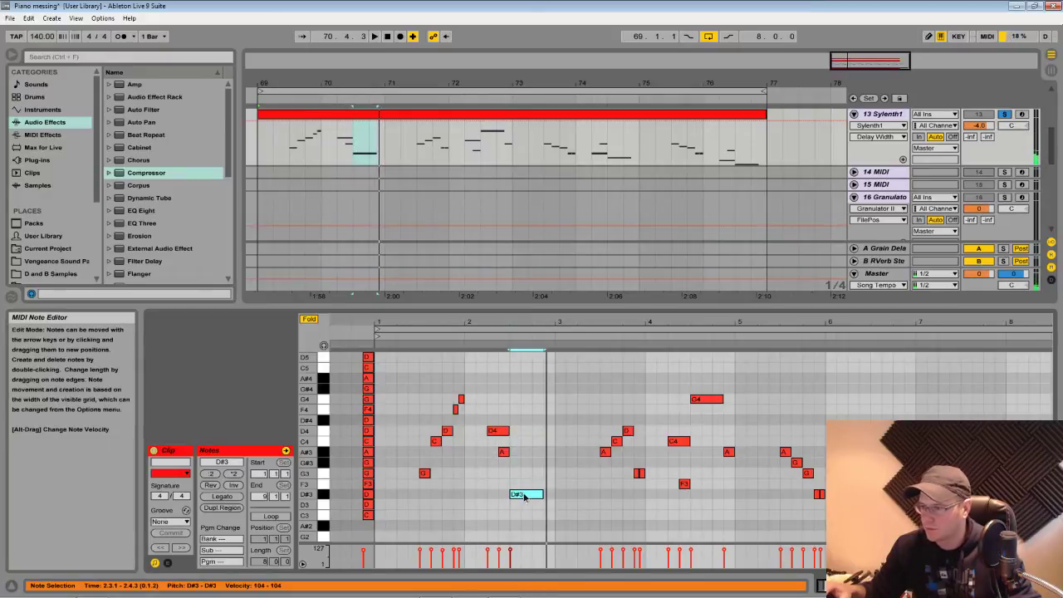
Audition the long note ending the first phrase at F3, settle it on C4 and play the melody
key(Up)
key(space)
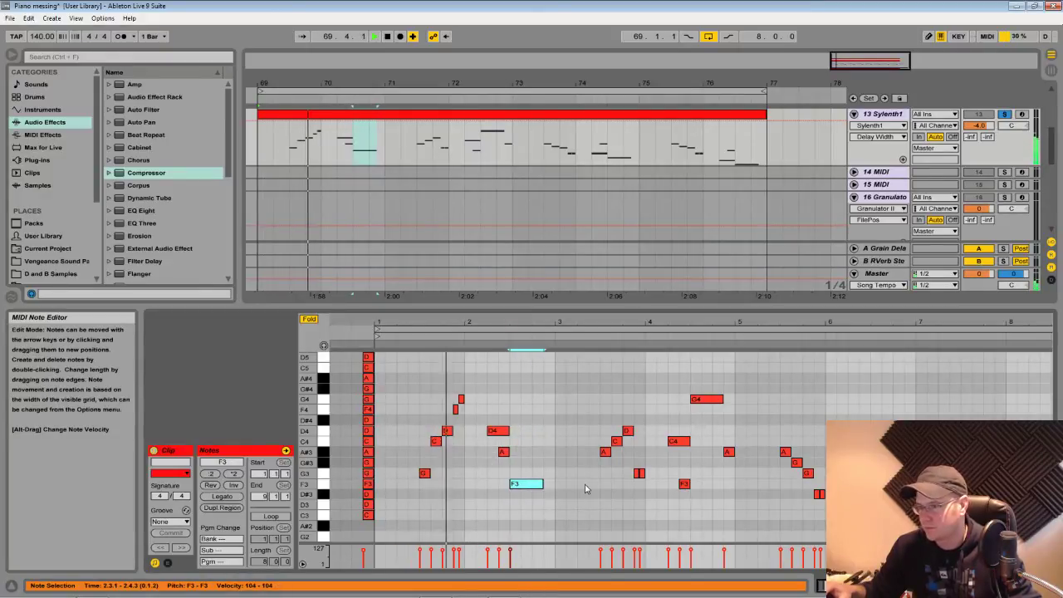
key(space)
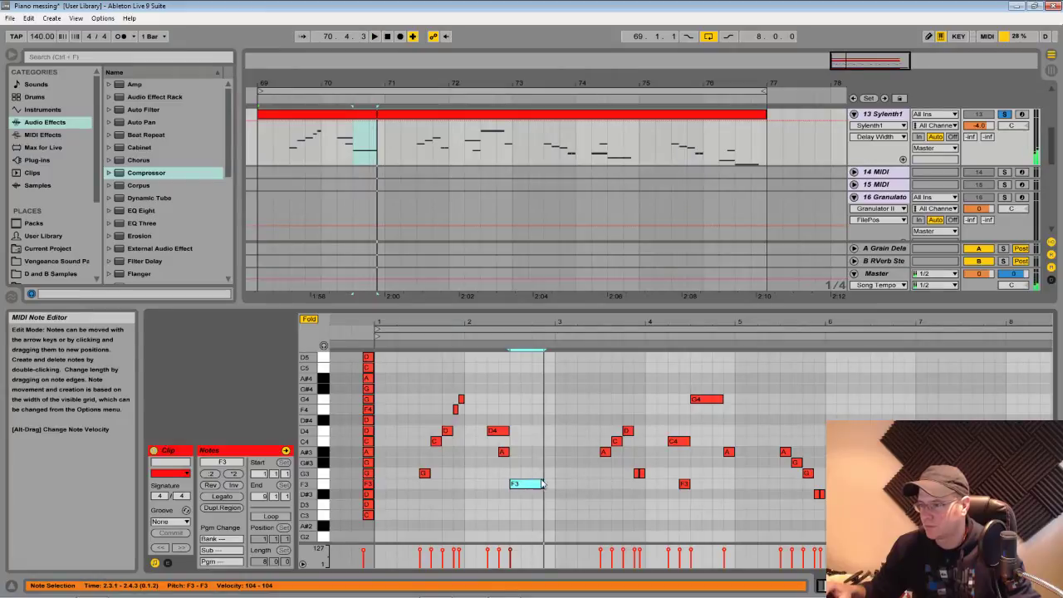
key(Up)
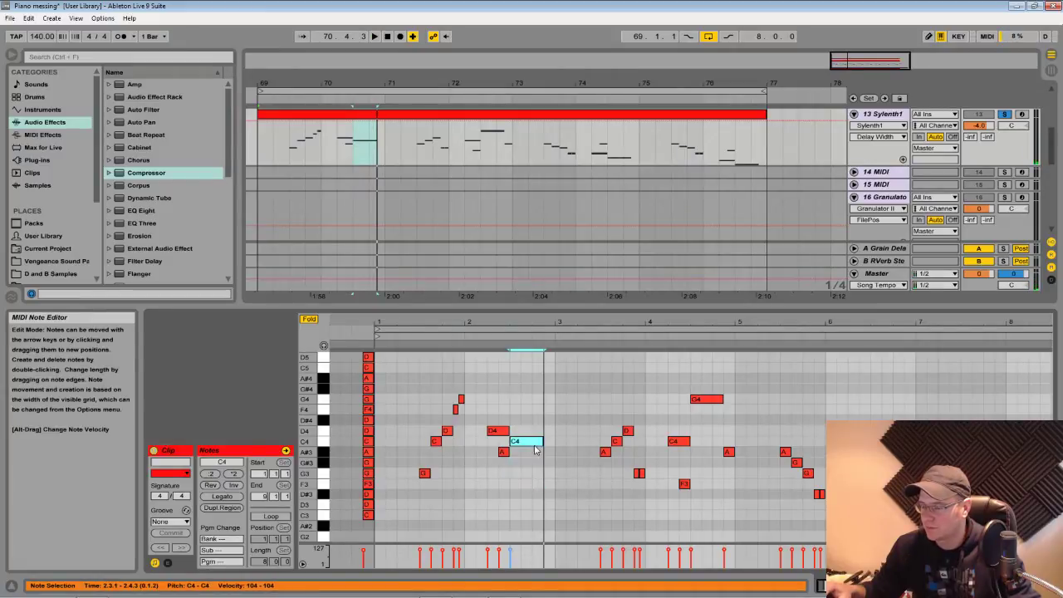
key(space)
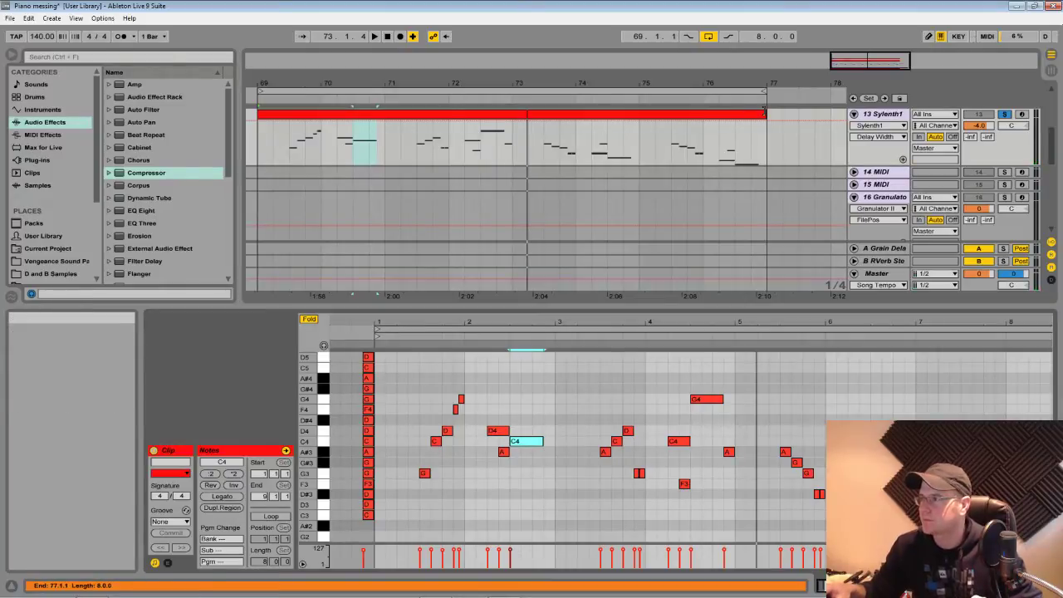
Shorten the Sylenth1 clip to four bars, duplicate it across bars 73 to 77 and set the unsoloed track's volume to -1.2 dB
drag(765, 140, 512, 139)
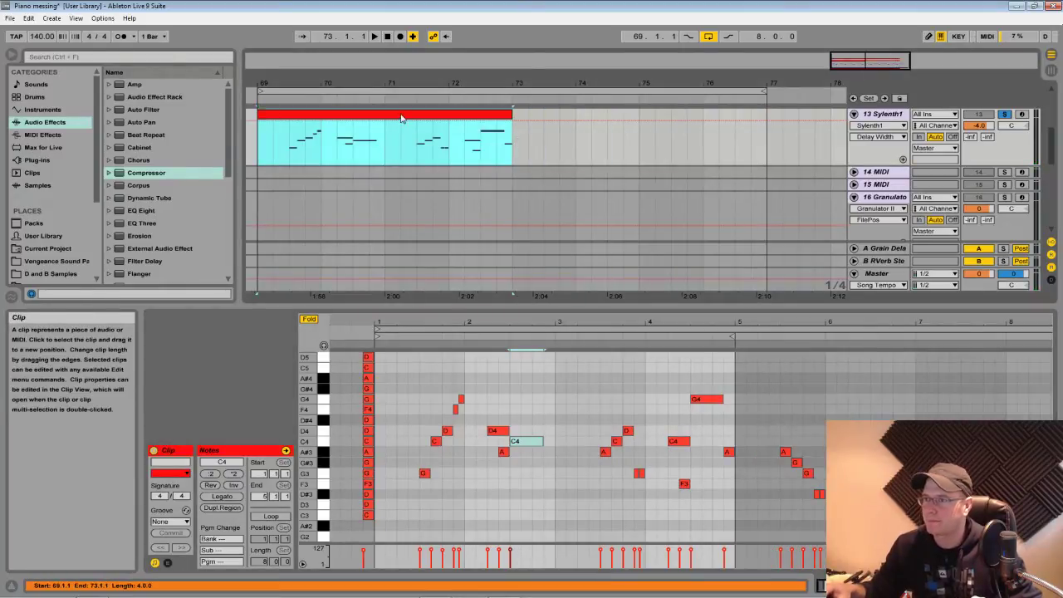
key(ctrl+d)
key(space)
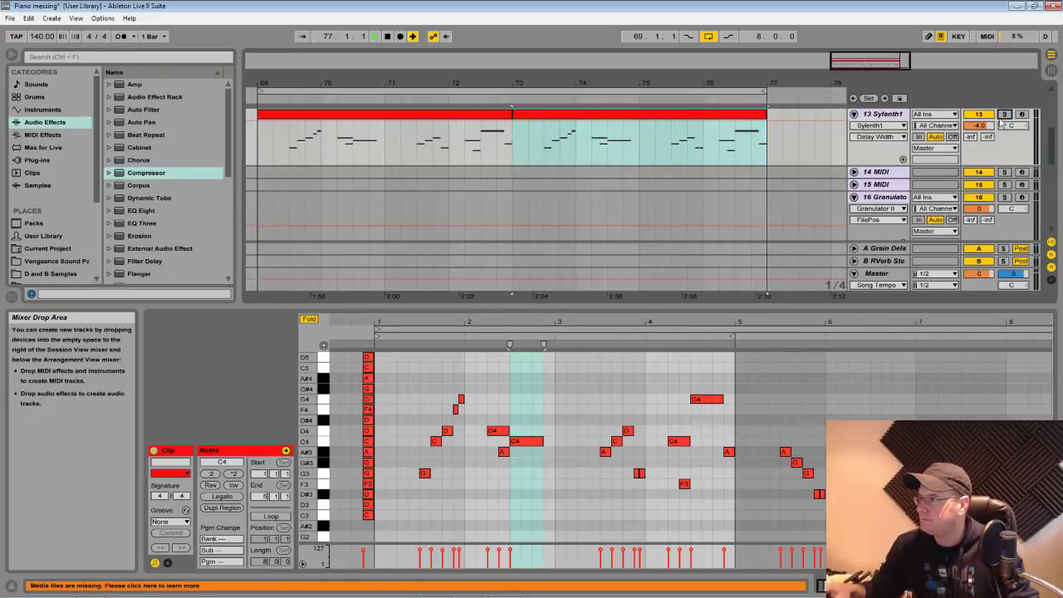
drag(979, 126, 979, 115)
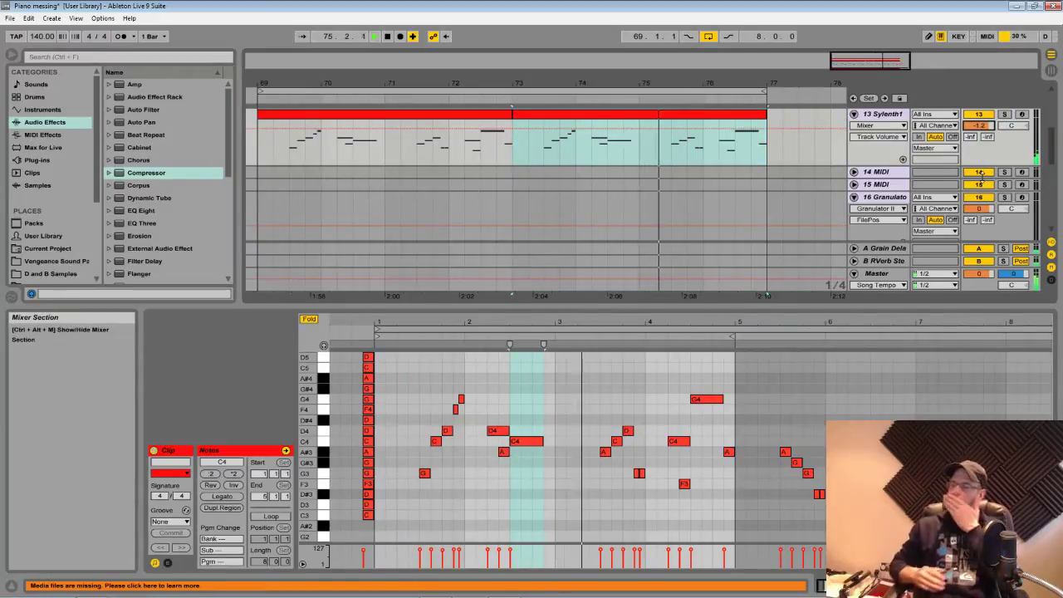
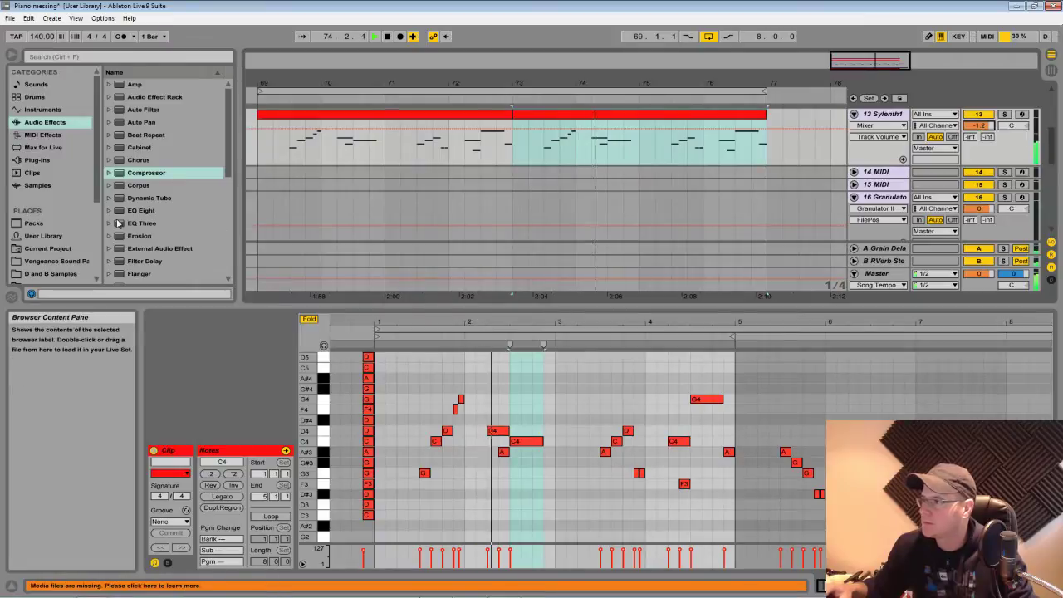
Solo the Sylenth1 track, open its synth interface and set amp envelope A's decay to 3.56
click(1005, 114)
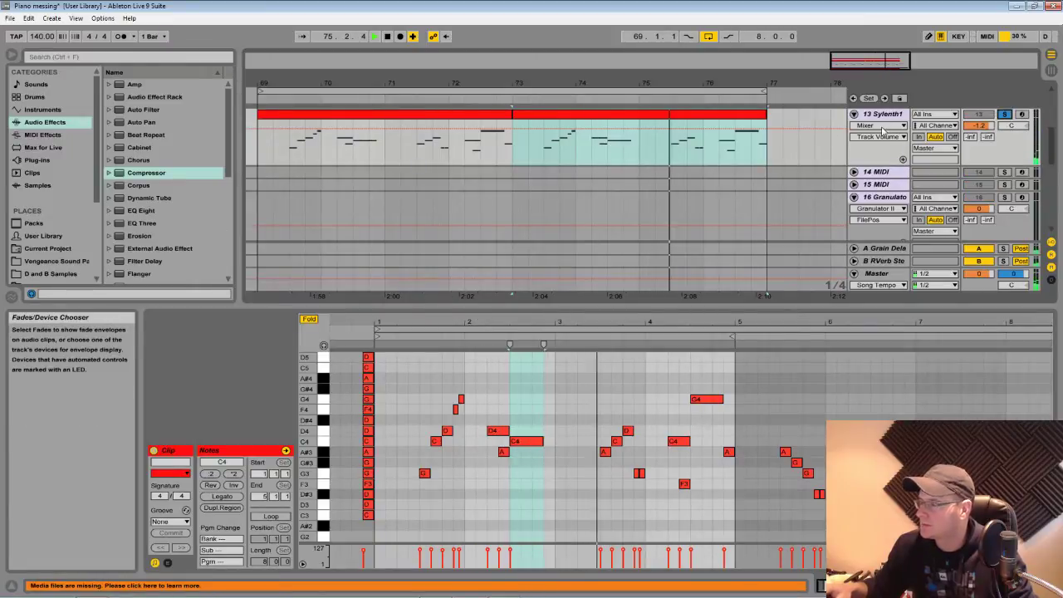
double_click(879, 114)
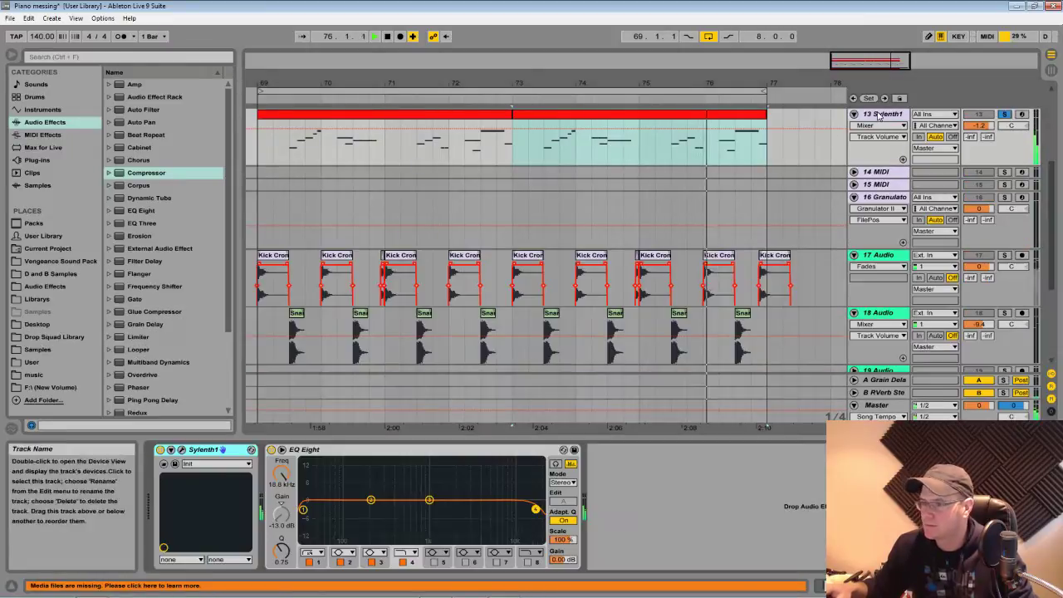
click(182, 449)
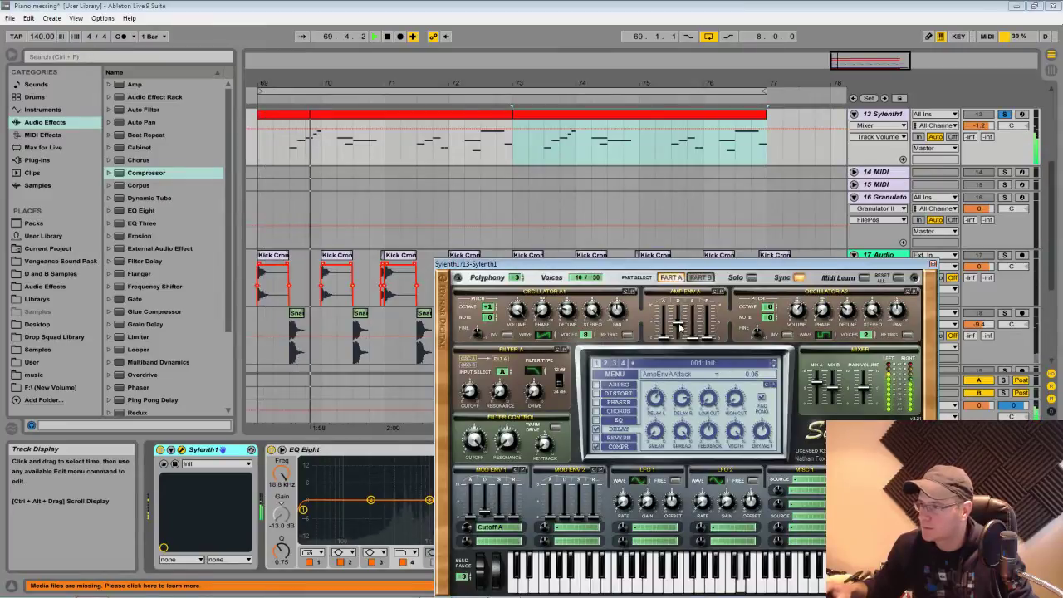
drag(678, 326, 679, 334)
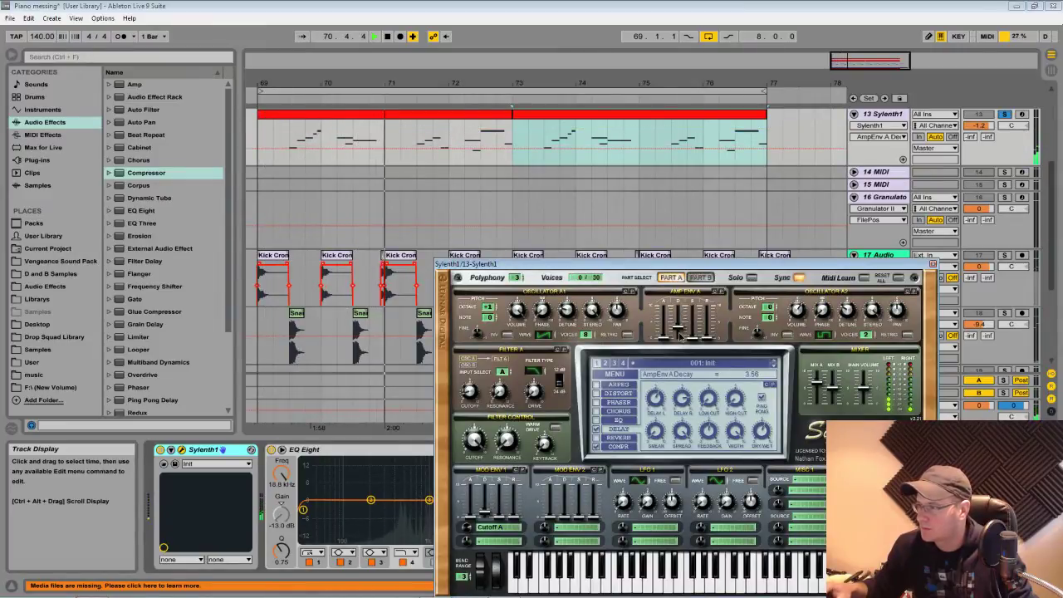
Set oscillator A2 to the QPulse wave with 6 voices and octave -1, and unsolo the track to hear it in the mix
click(827, 334)
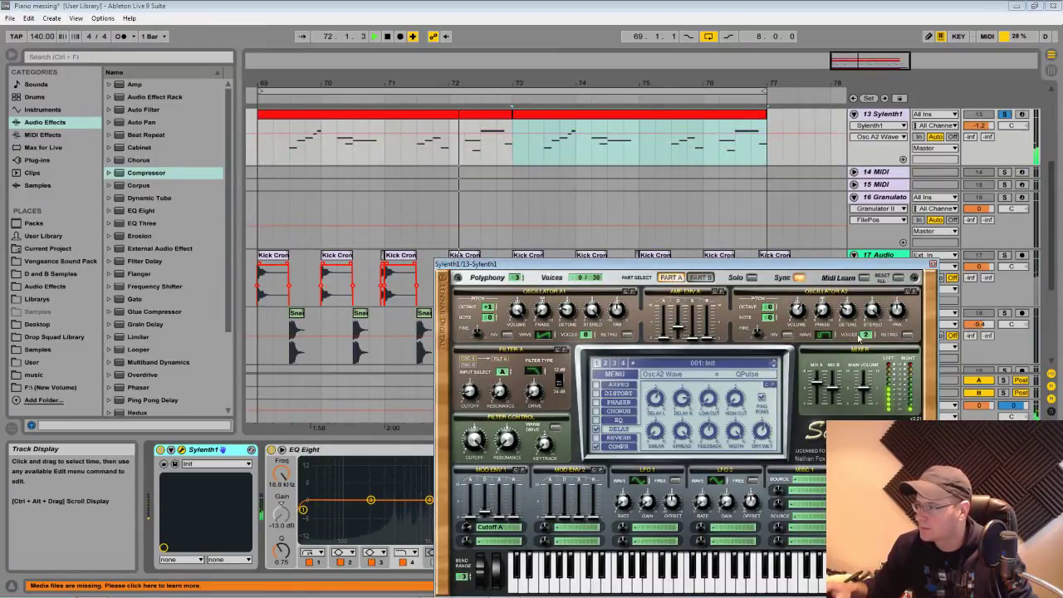
click(866, 334)
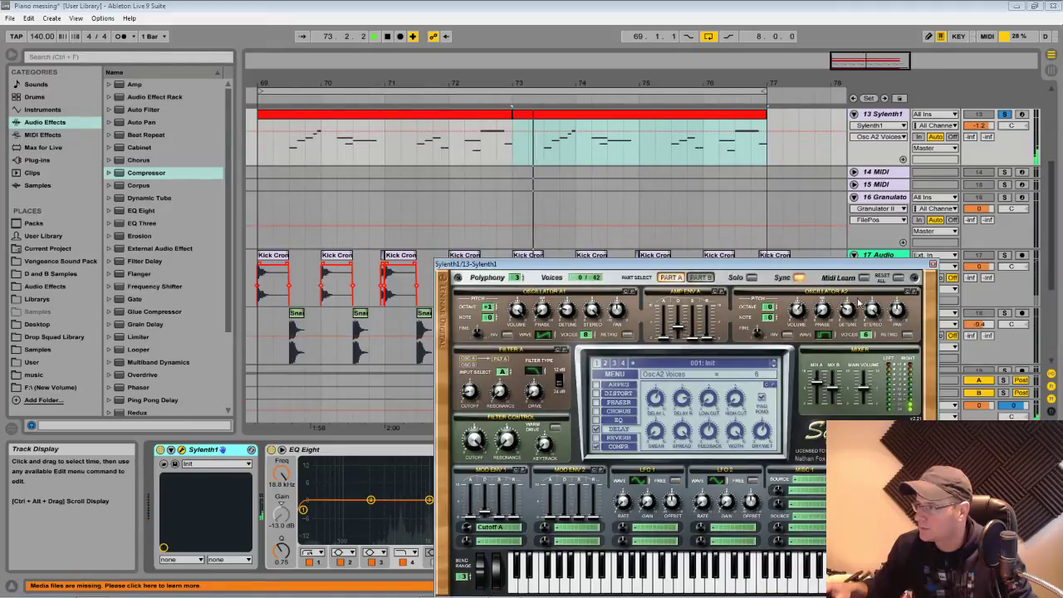
drag(769, 310, 766, 319)
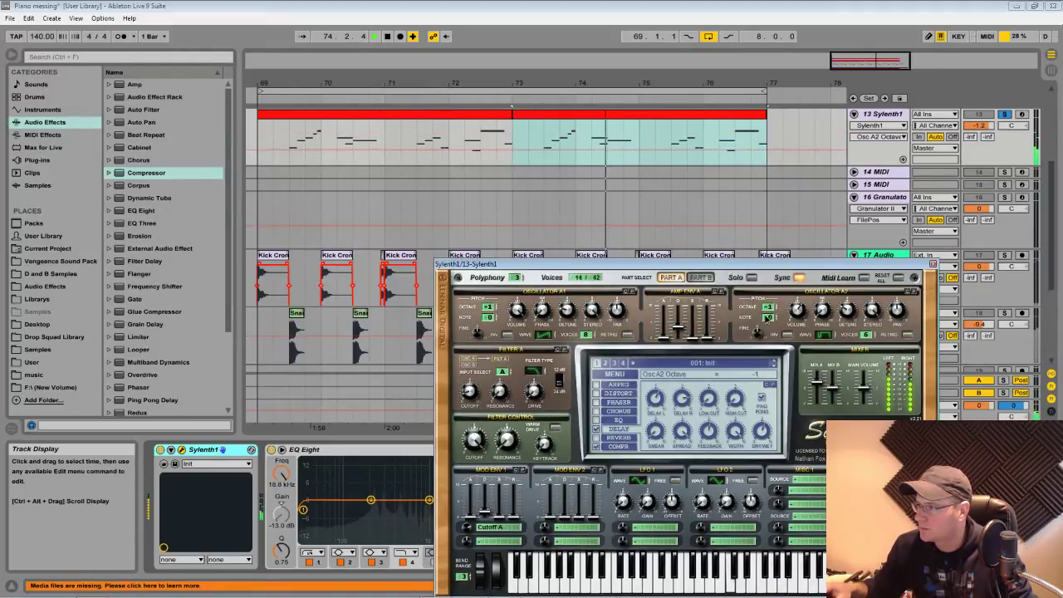
click(1004, 114)
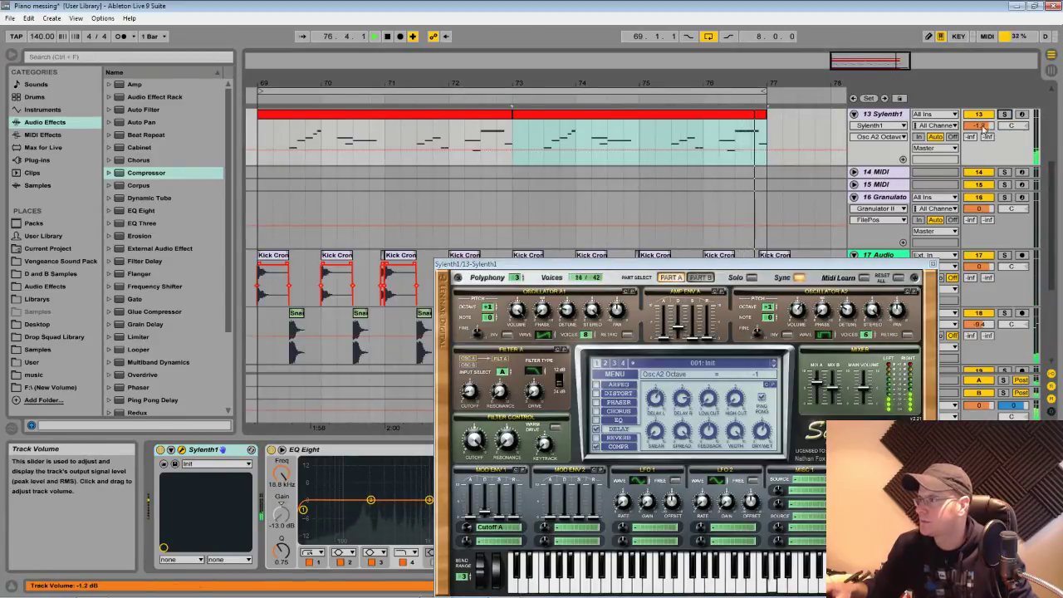
Set the Sylenth1 track's volume to 0.3 dB and the synth's Mix A level to 7.41
click(980, 126)
drag(979, 125, 980, 117)
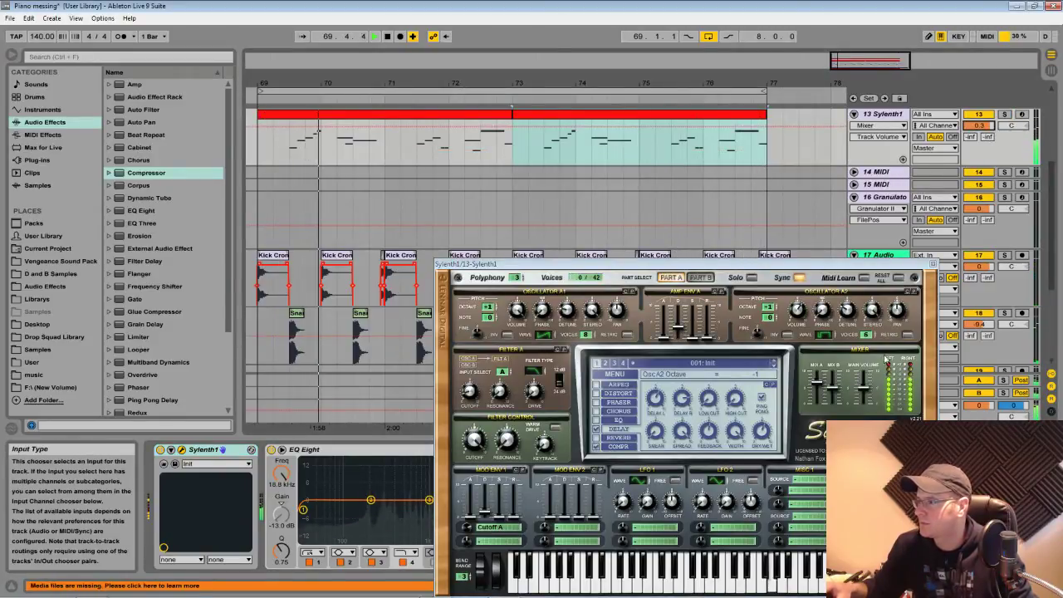
click(815, 377)
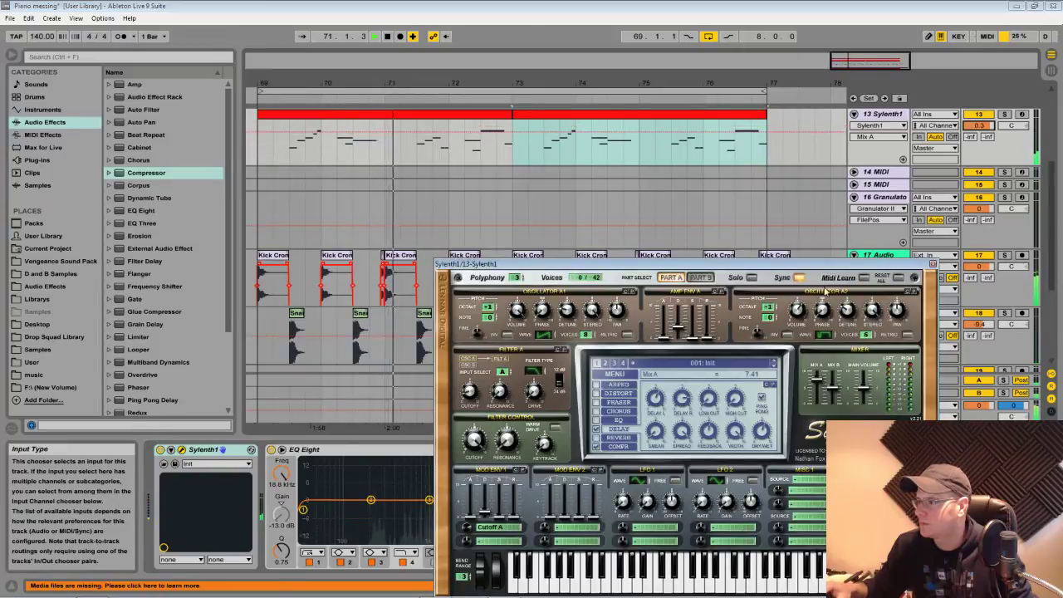
Move the Sylenth1 window out of the way and bring up the end of the 23 Audio track's device chain
drag(828, 267, 907, 469)
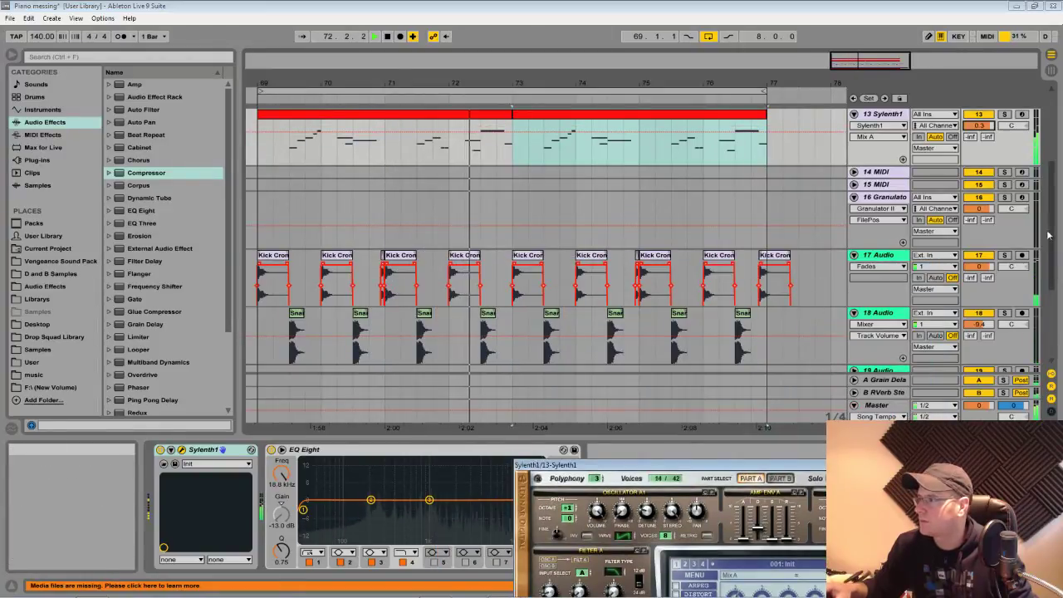
drag(1053, 232, 1053, 284)
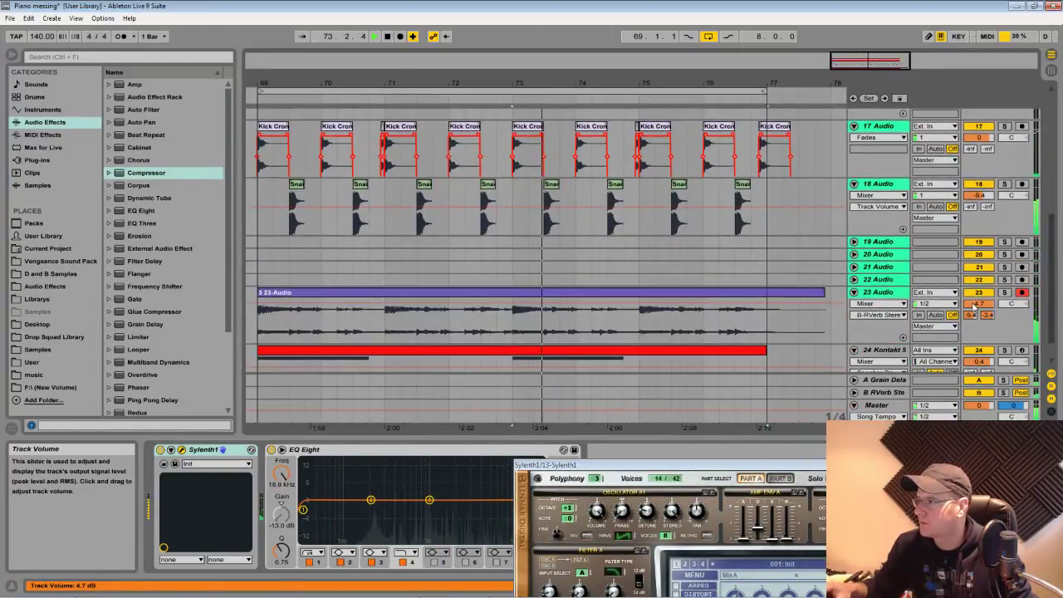
click(874, 293)
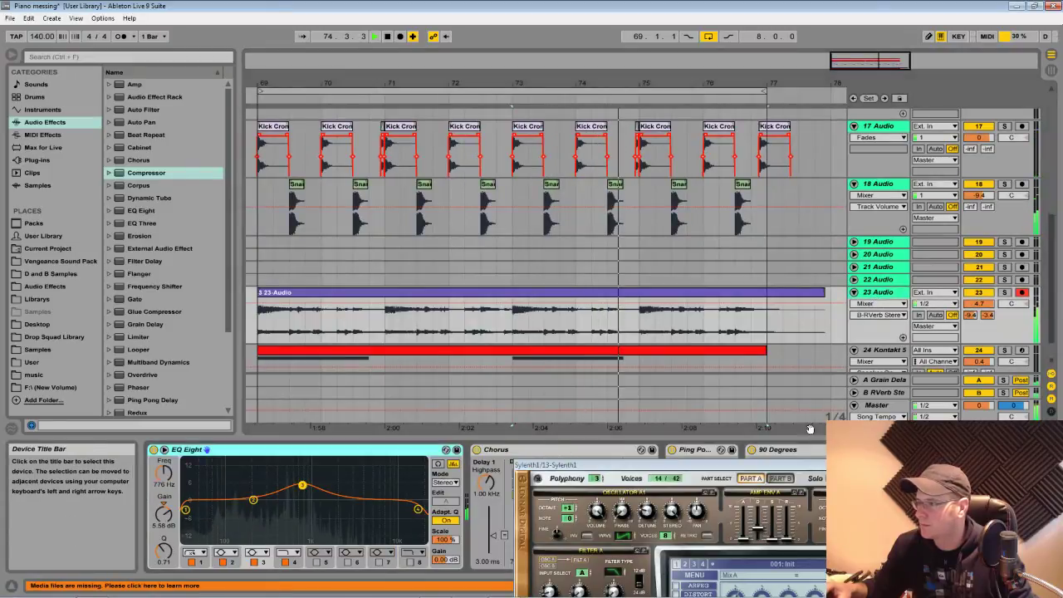
drag(879, 465, 950, 595)
click(921, 585)
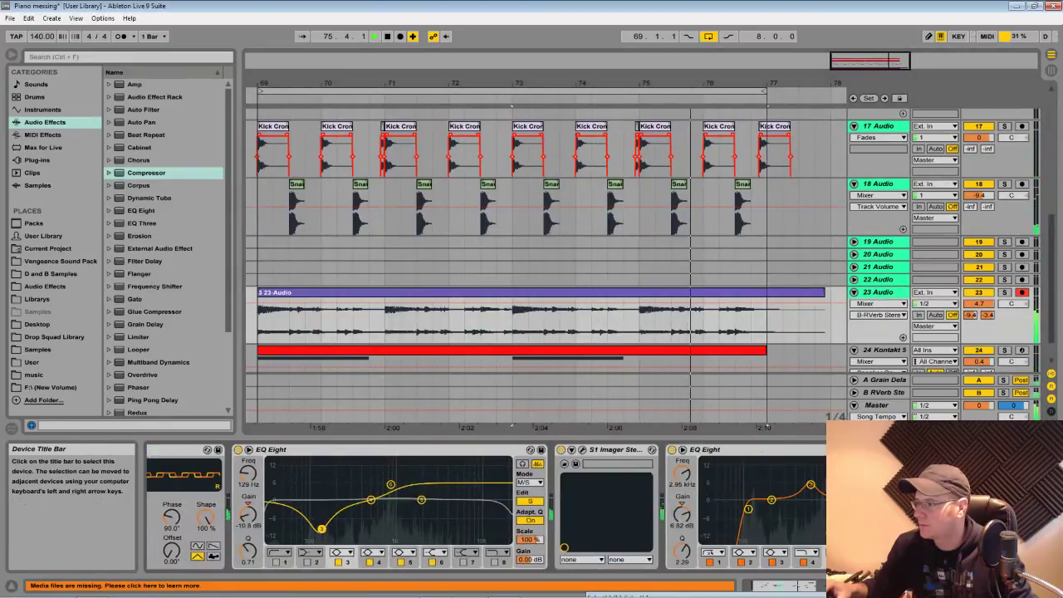
Try a Compressor at the end of the 23 Audio track's device chain and delete it again
drag(147, 173, 842, 502)
click(921, 449)
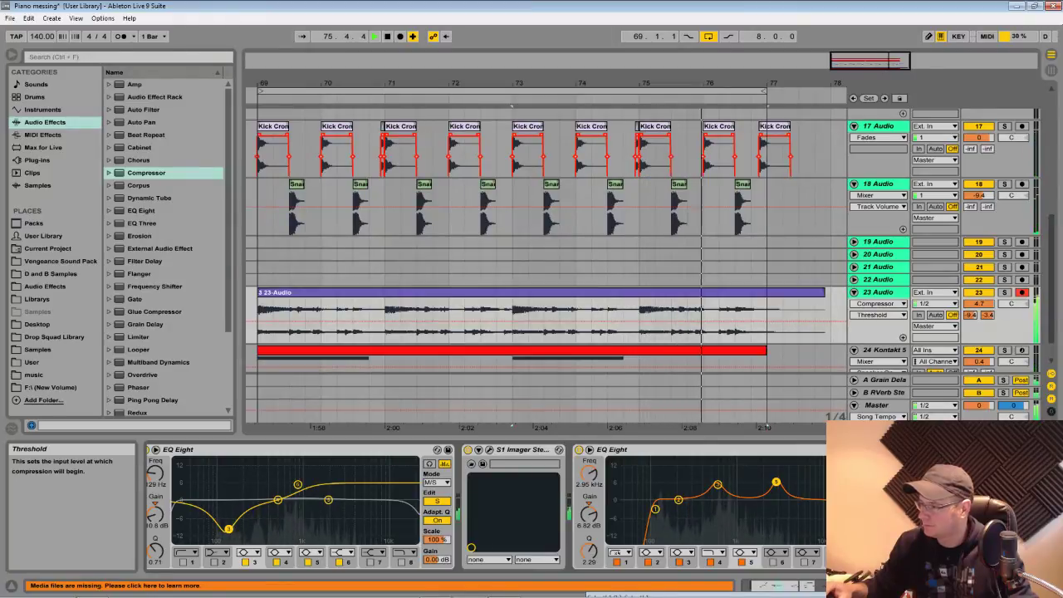
right_click(814, 449)
click(822, 527)
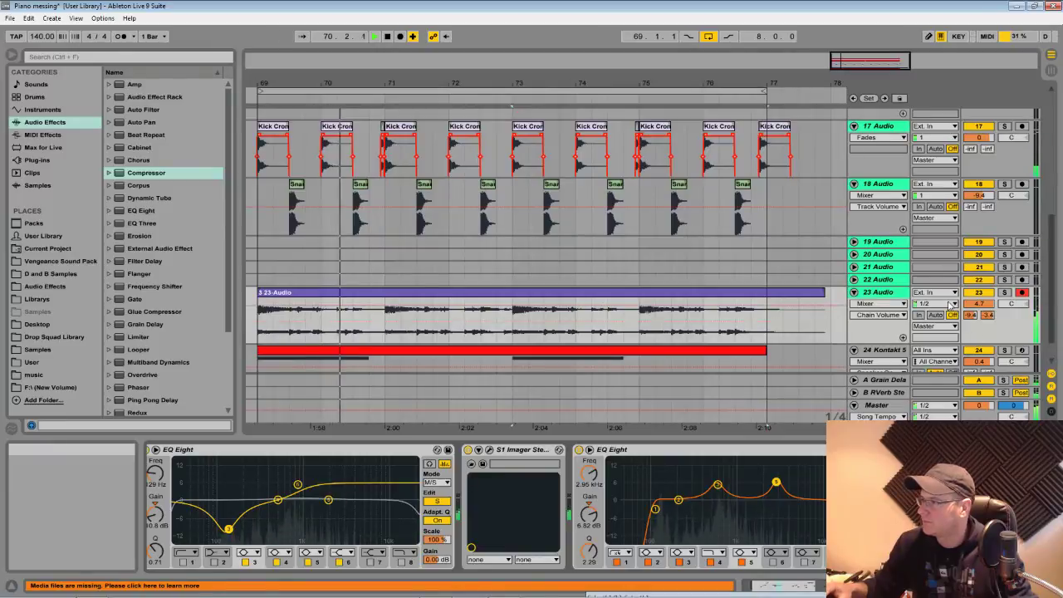
Solo the 23 Audio track, add the Waves C6 Stereo plug-in at the end of its chain and open its interface
click(1004, 293)
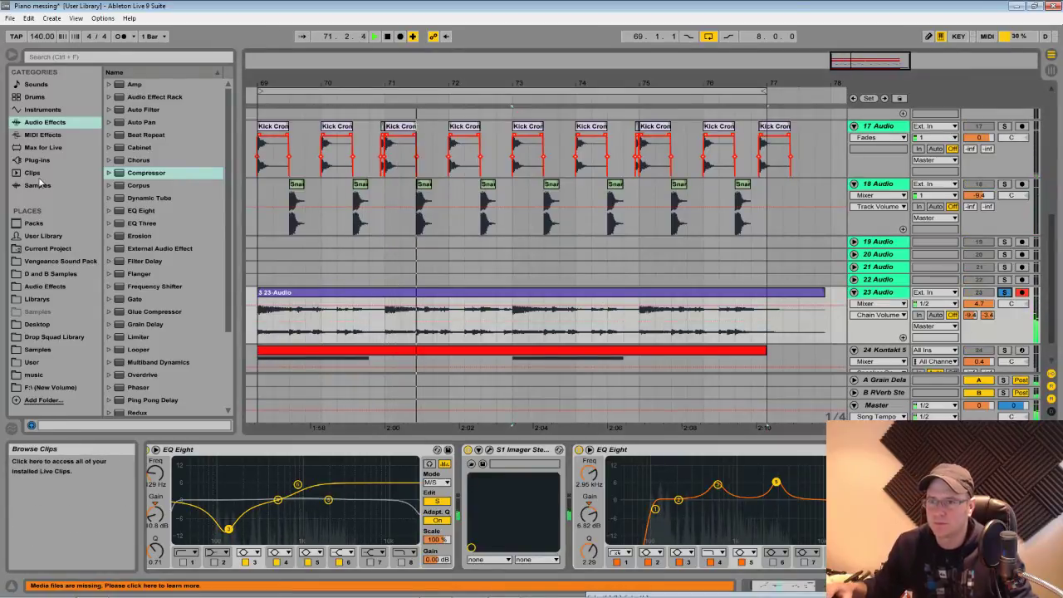
click(53, 152)
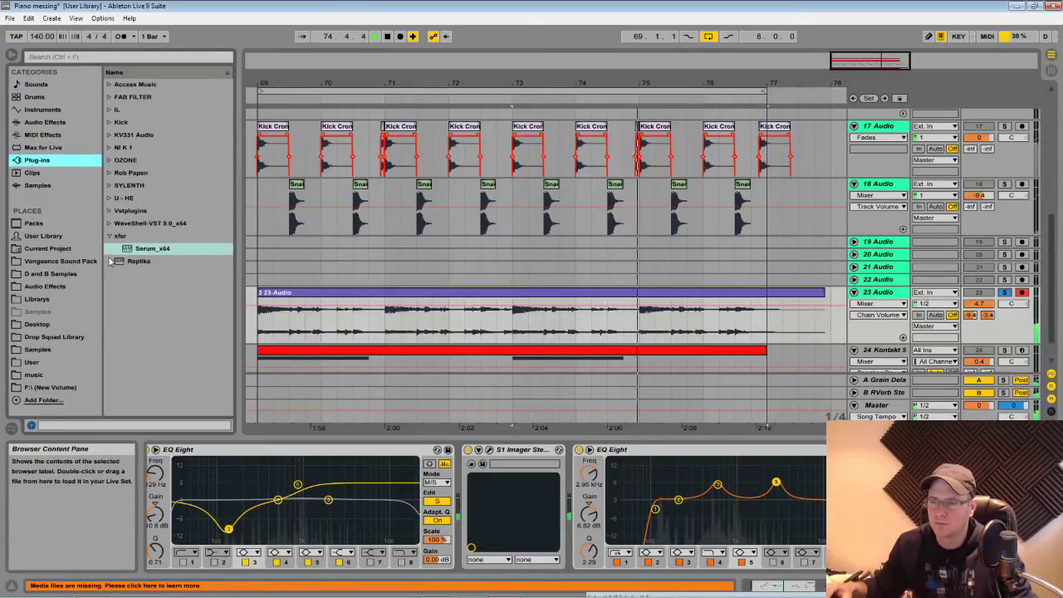
click(109, 224)
mouse_move(229, 100)
mouse_down()
mouse_move(255, 237)
mouse_move(237, 117)
mouse_up()
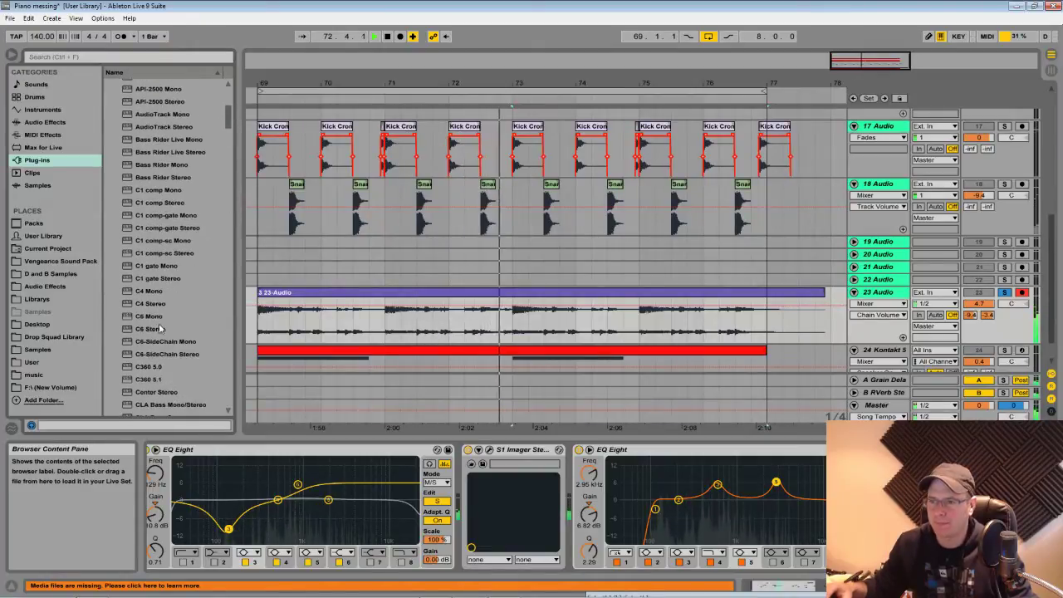
drag(153, 328, 871, 506)
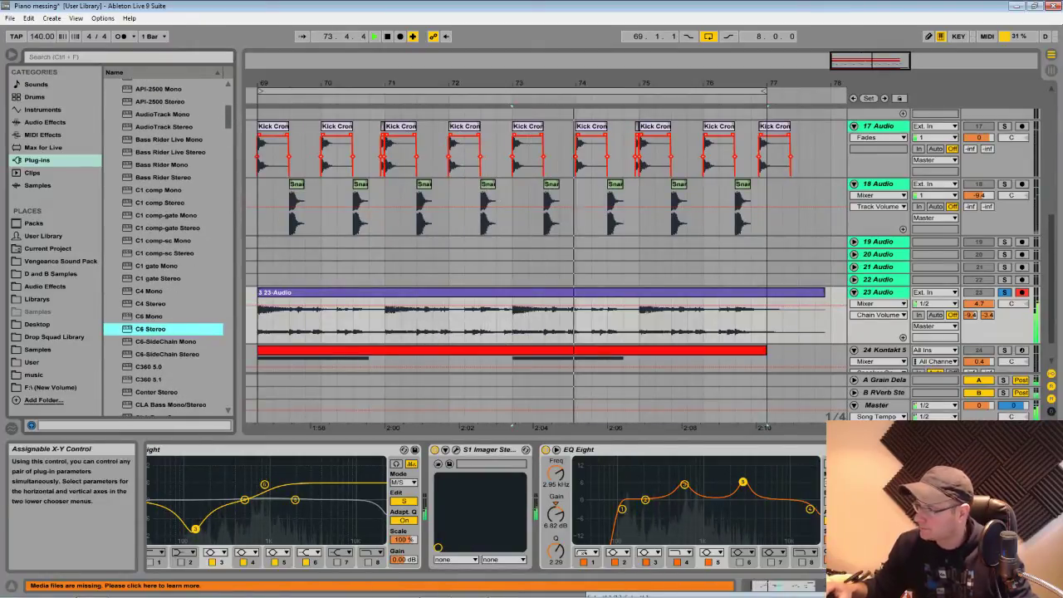
click(889, 450)
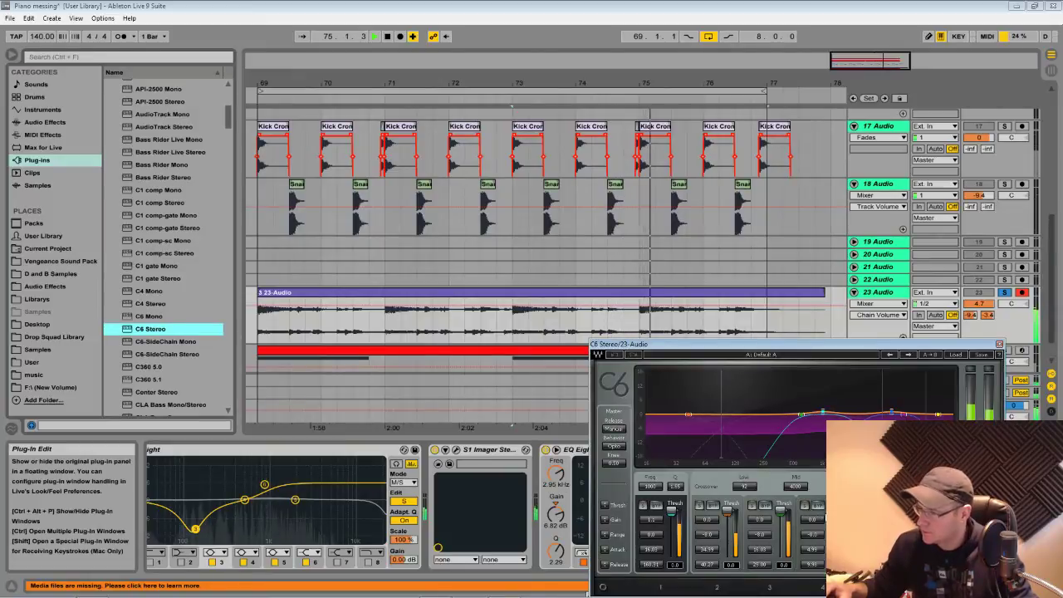
Adjust the C6 band 4 threshold, and audition band 3 in solo while trying a much lower threshold on it
drag(833, 510, 833, 518)
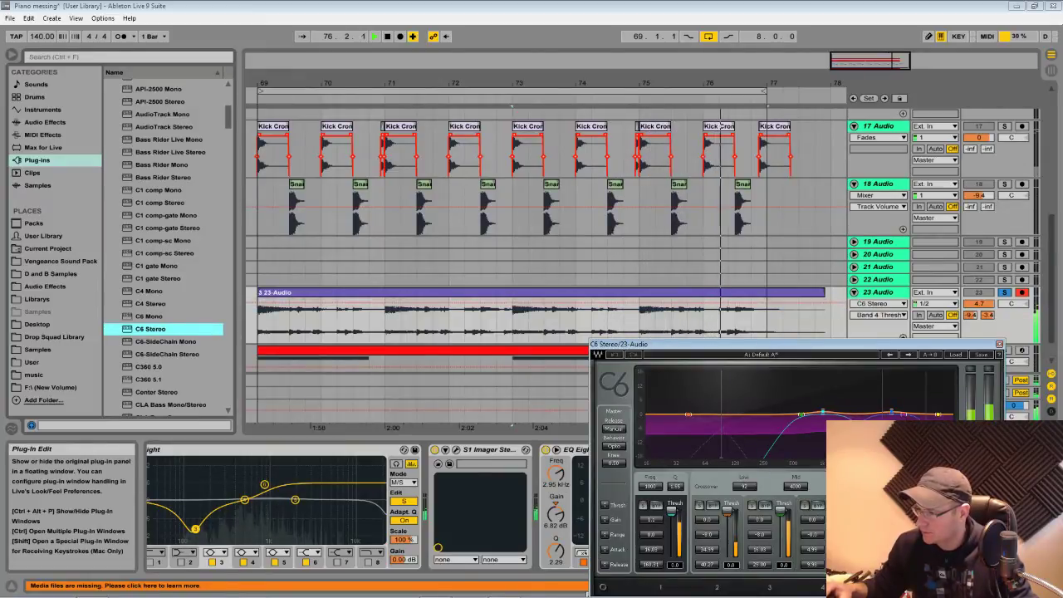
click(752, 506)
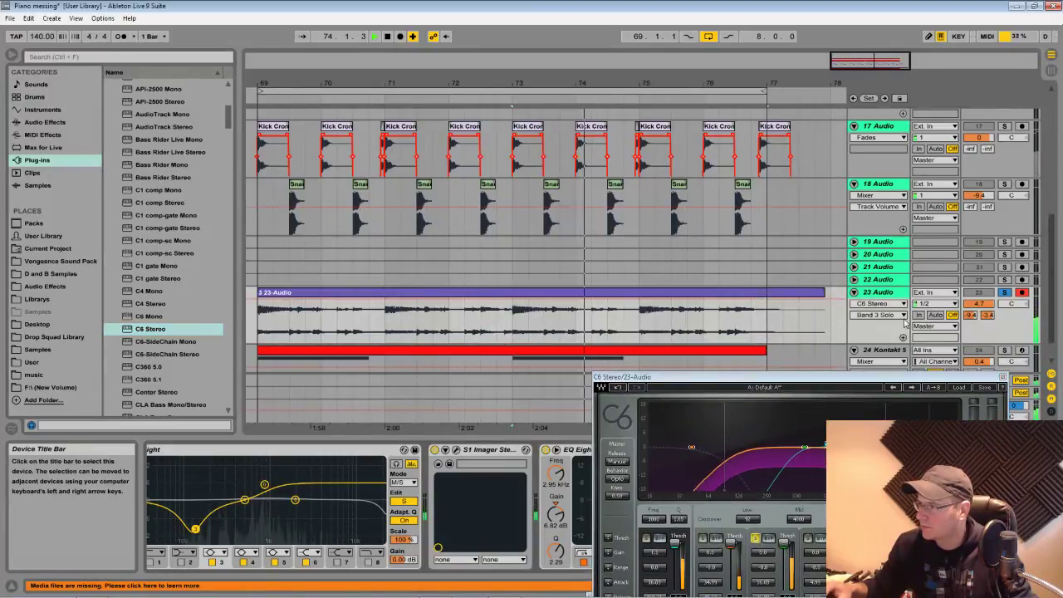
drag(927, 381, 849, 387)
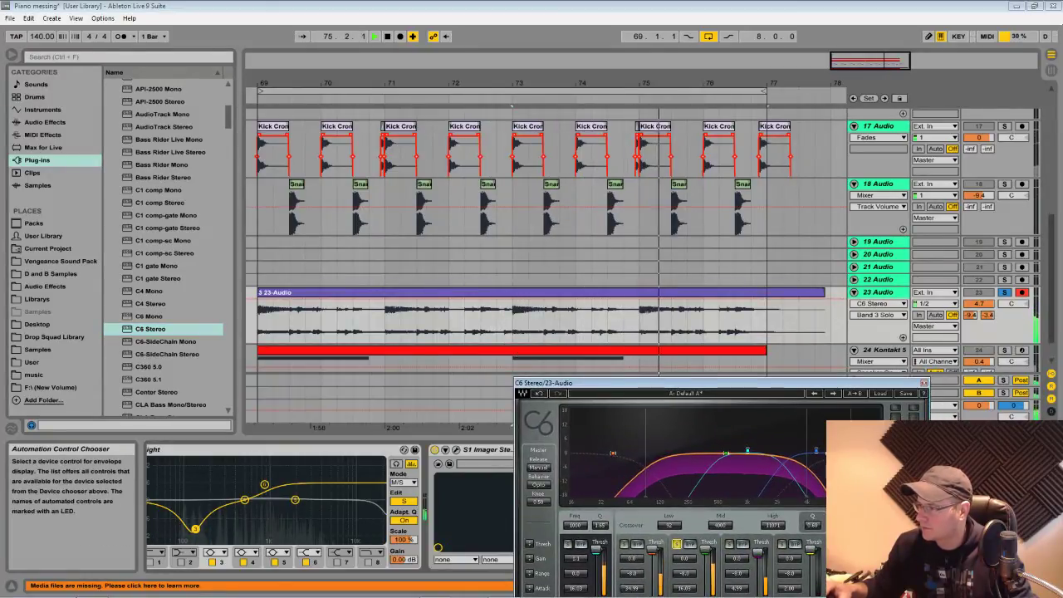
drag(706, 550, 706, 581)
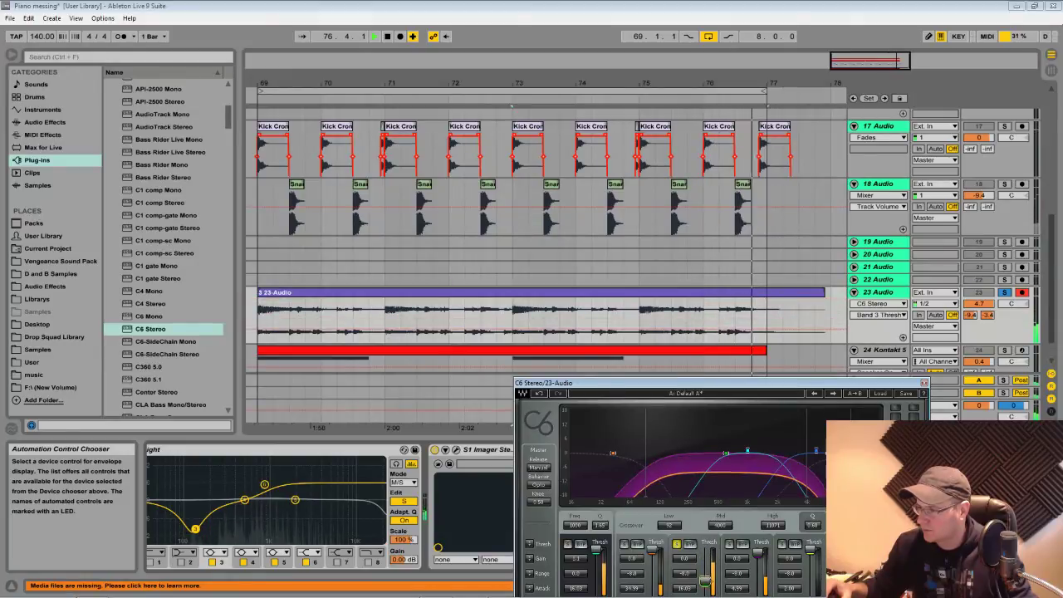
click(676, 544)
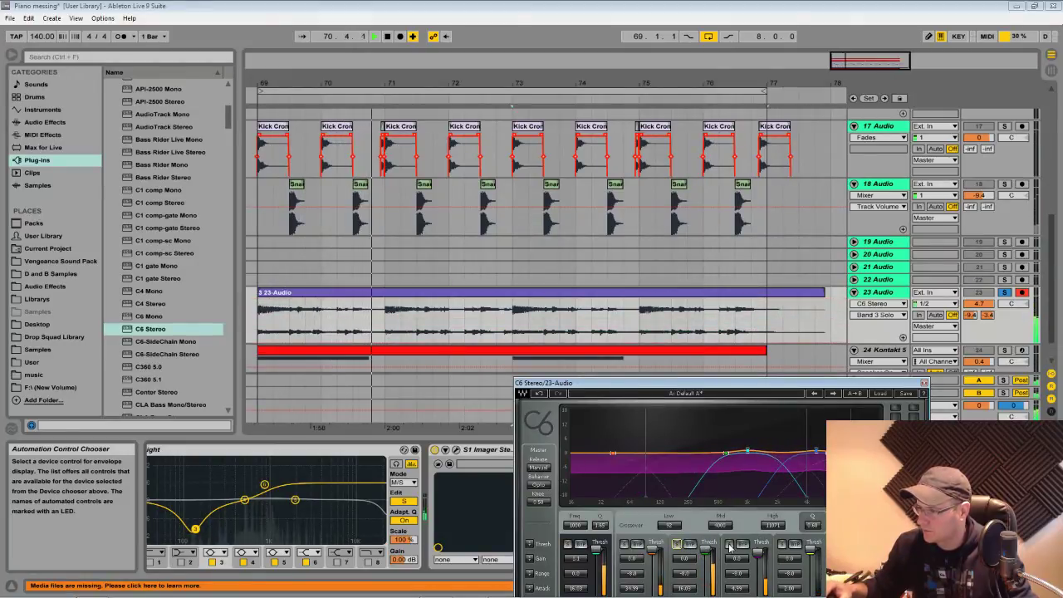
Solo band 4, lower its threshold, compare it with band 5 and move the mid crossover down to just under 1 kHz
click(732, 545)
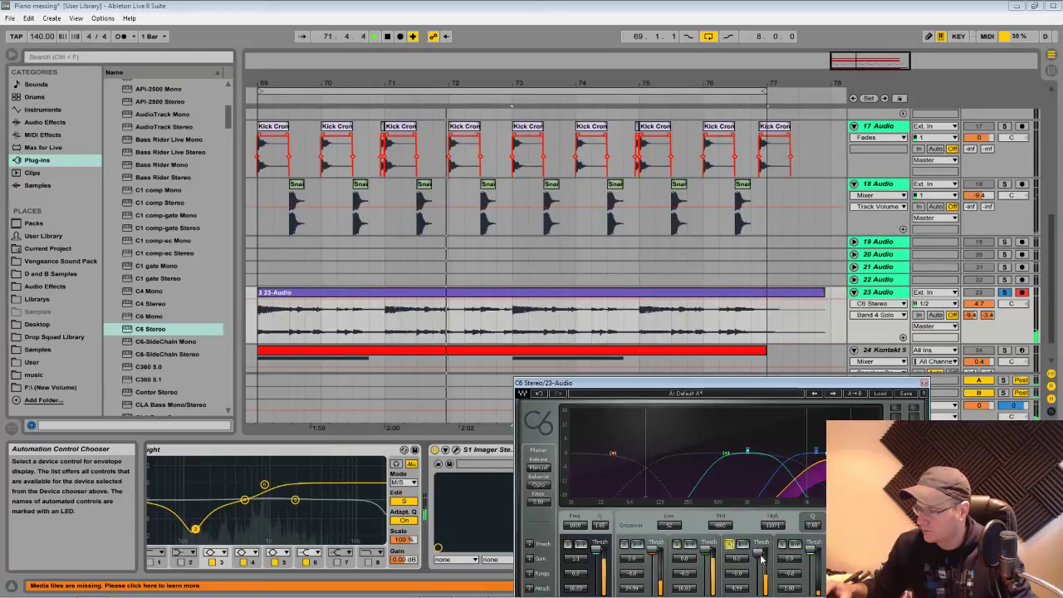
click(760, 558)
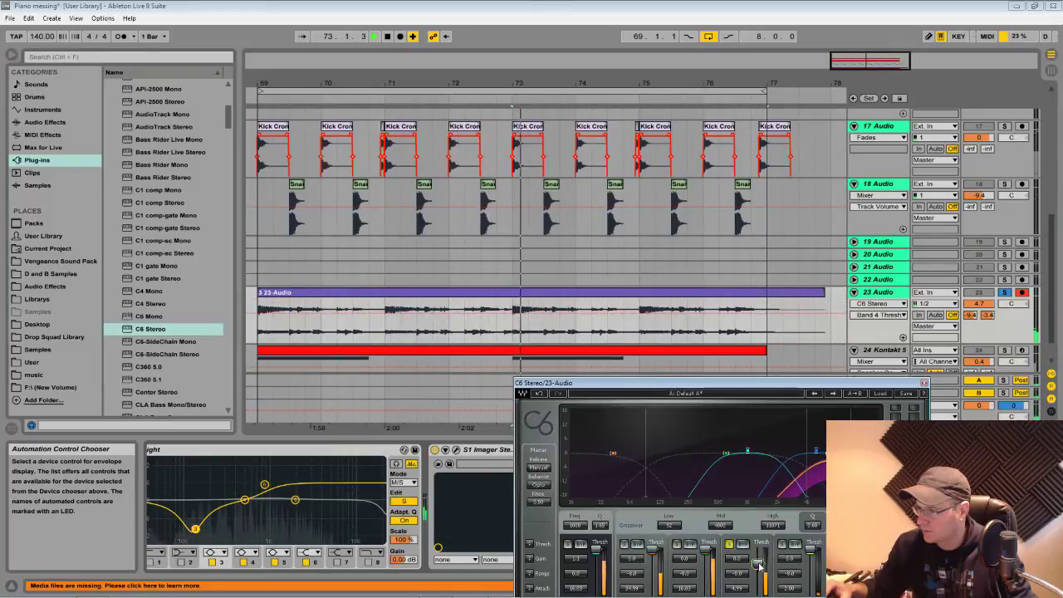
click(782, 545)
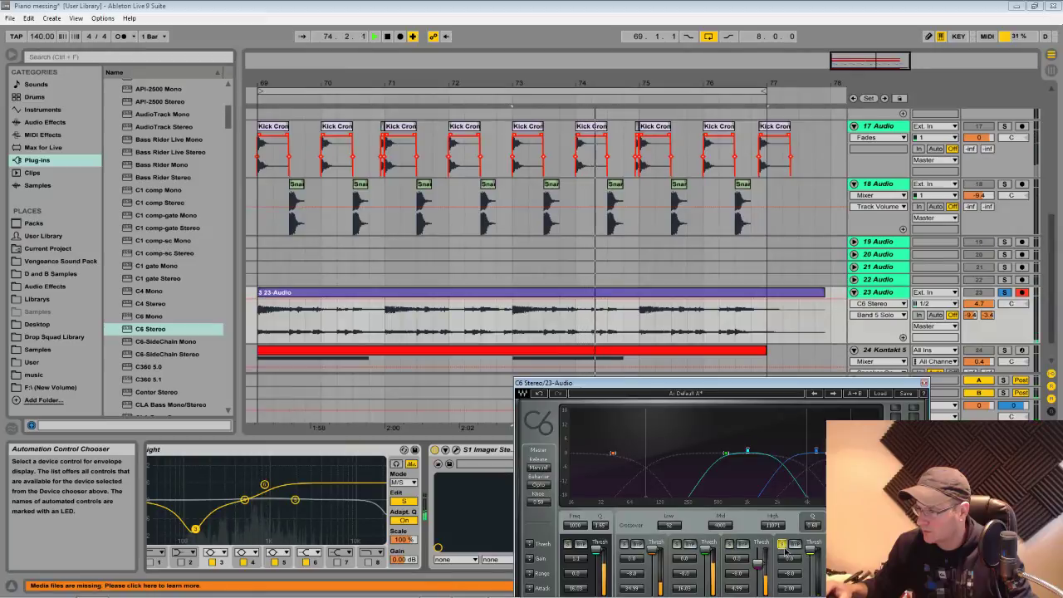
click(782, 544)
click(729, 544)
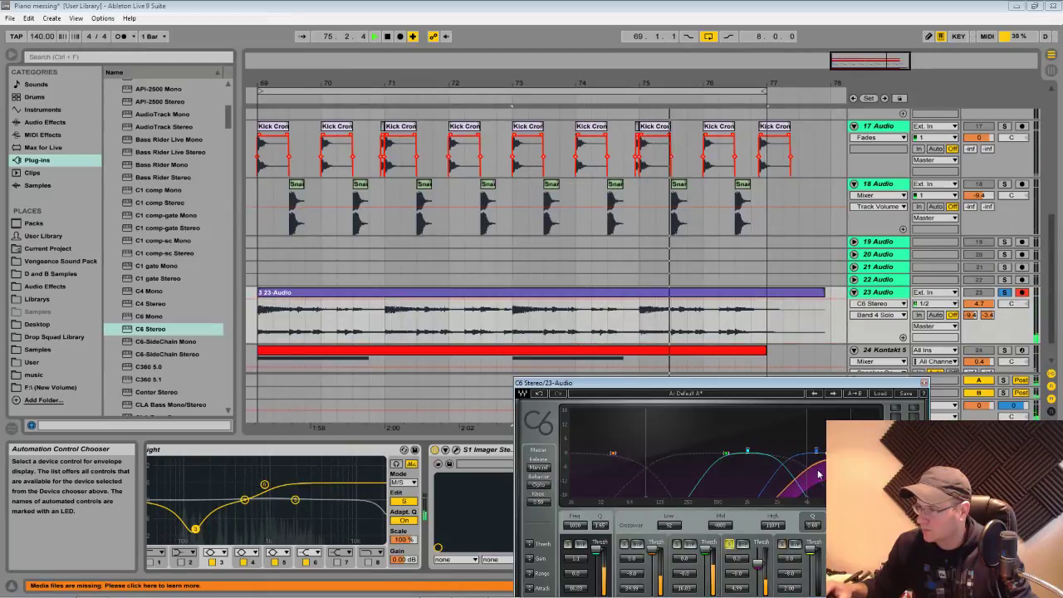
drag(806, 494, 741, 494)
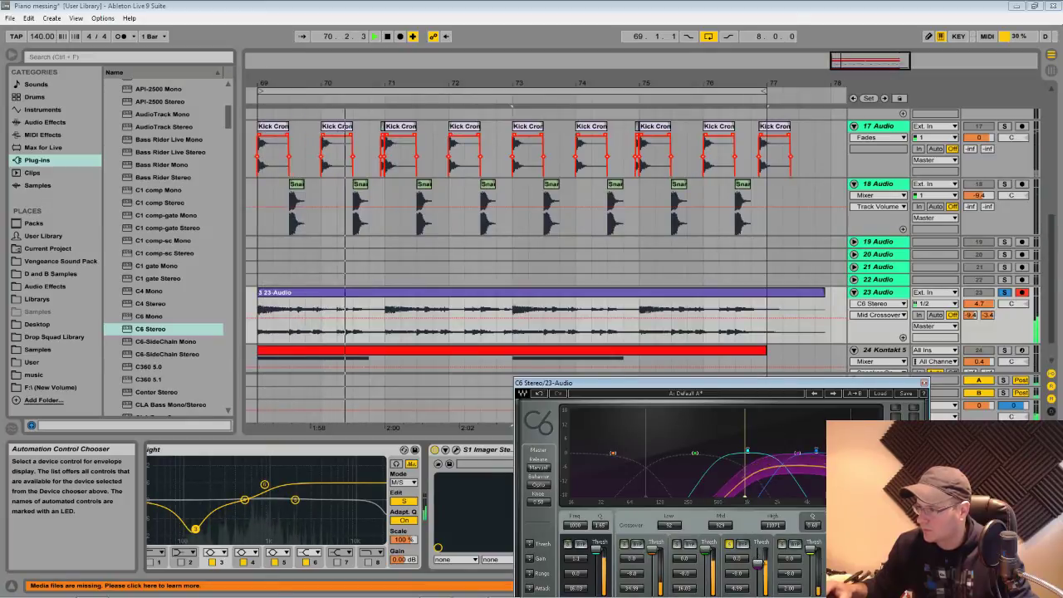
click(729, 545)
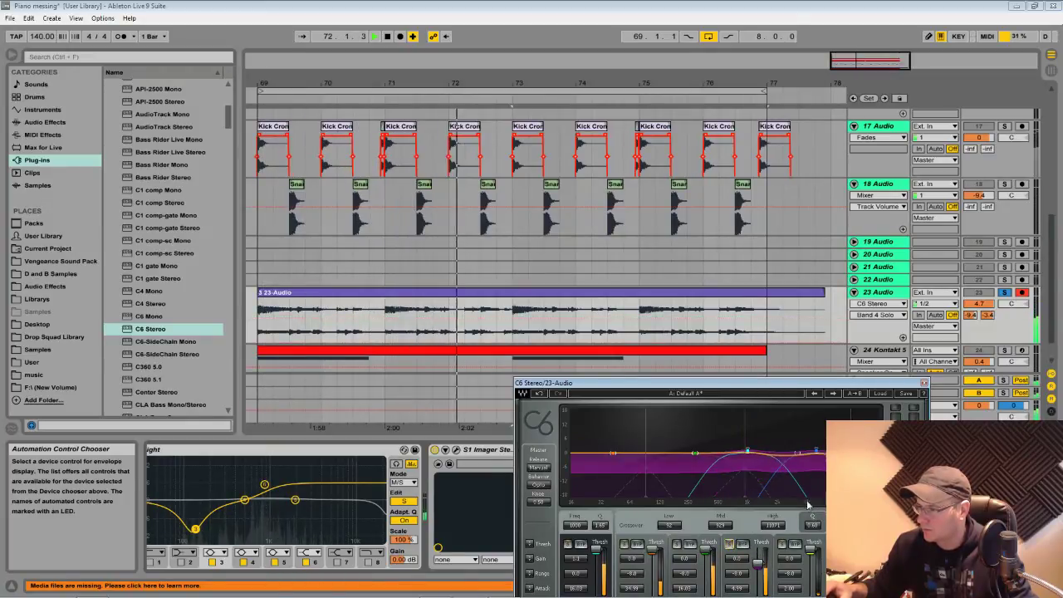
Audition band 2, solo band 3 and set its crossovers to 198 and 542 Hz, its threshold to -21.0 and its gain to 5.0
click(624, 544)
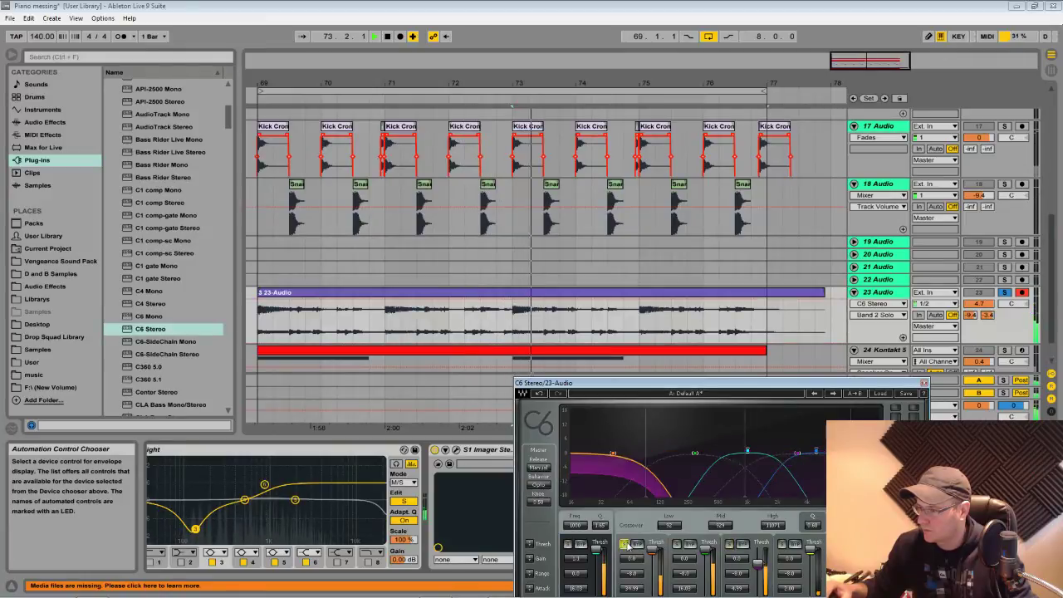
click(676, 545)
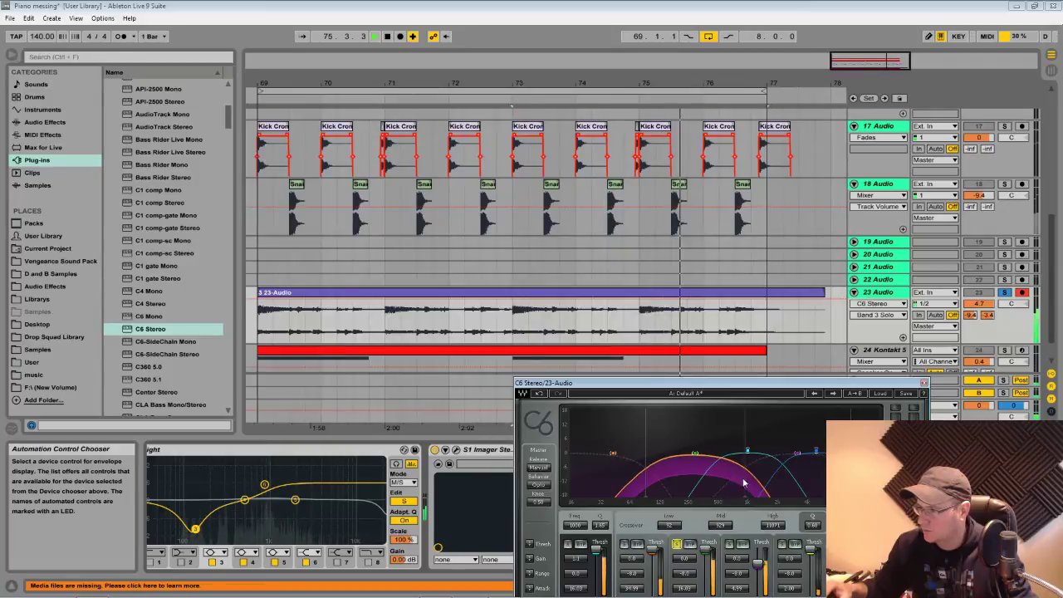
mouse_move(745, 496)
mouse_down()
mouse_move(690, 496)
mouse_move(724, 496)
mouse_up()
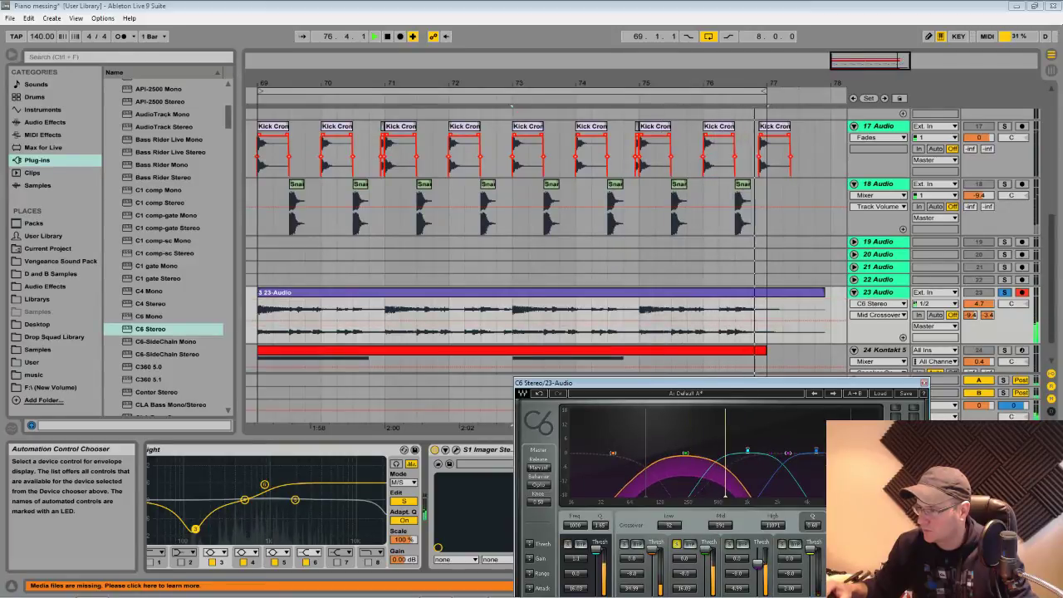
mouse_move(646, 477)
mouse_down()
mouse_move(678, 490)
mouse_move(721, 473)
mouse_up()
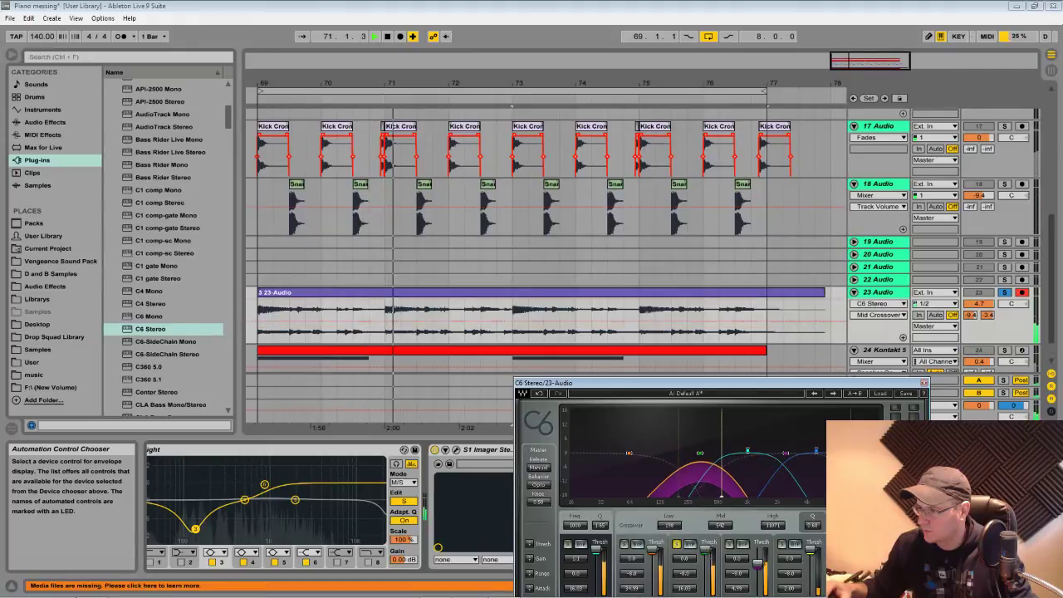
drag(705, 550, 705, 558)
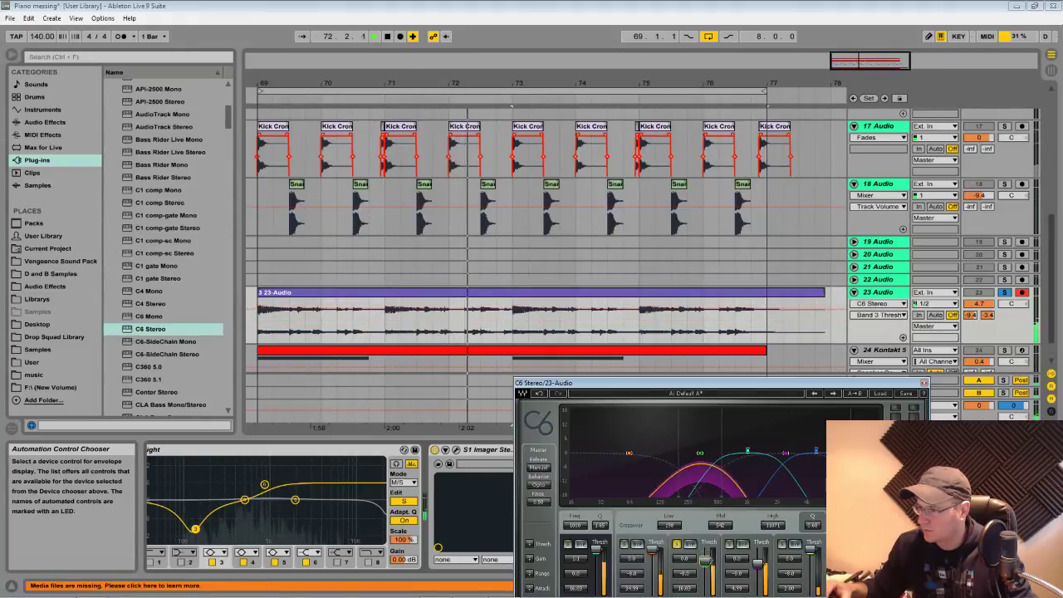
drag(707, 387, 708, 261)
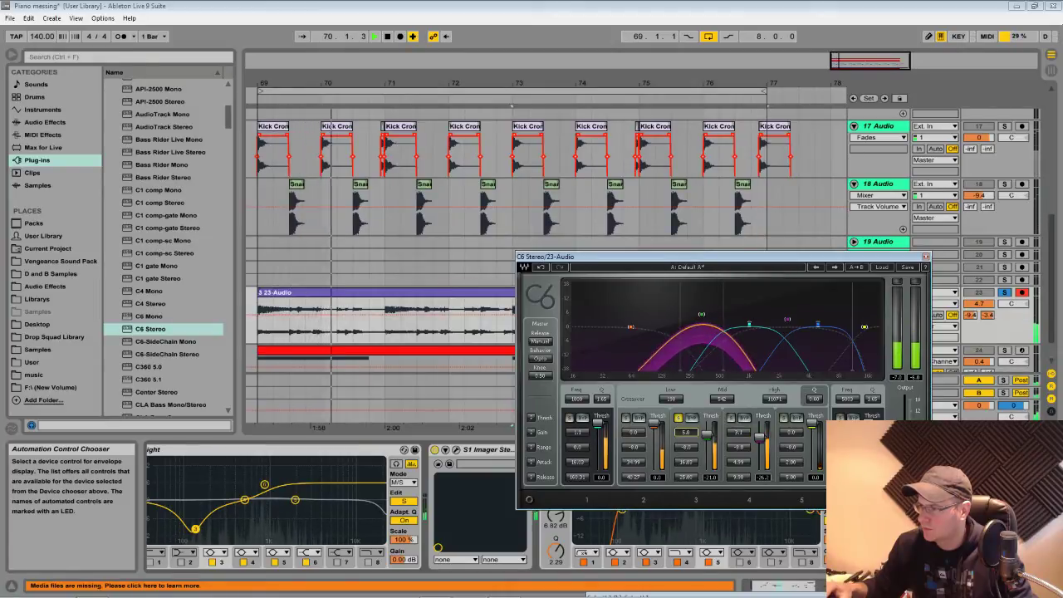
Raise band 4's gain to 4.7 while soloed, and unsolo the band and the 23 Audio track to hear the full mix
click(729, 417)
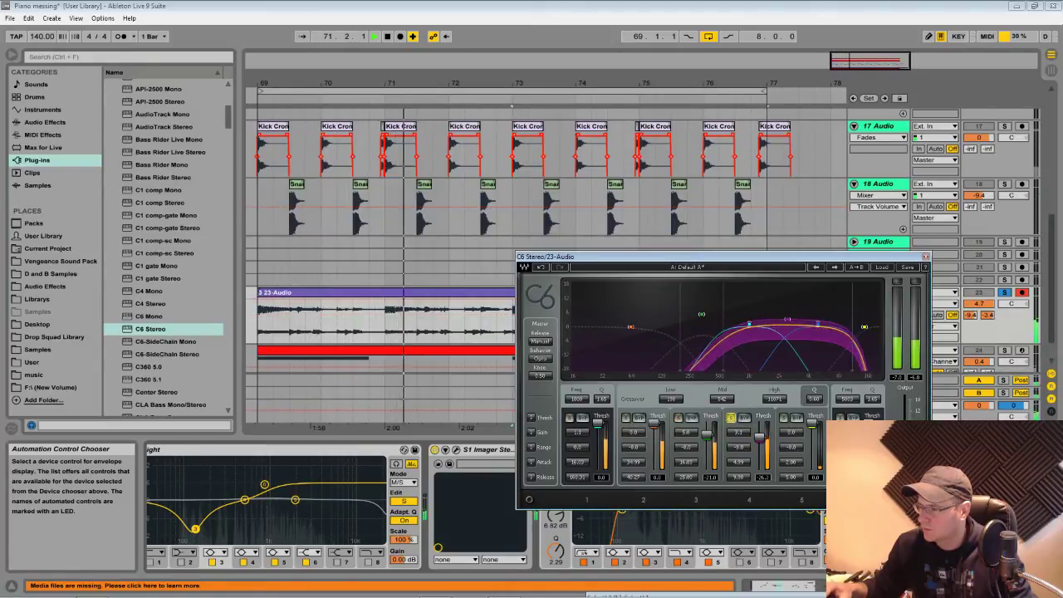
drag(738, 432, 738, 423)
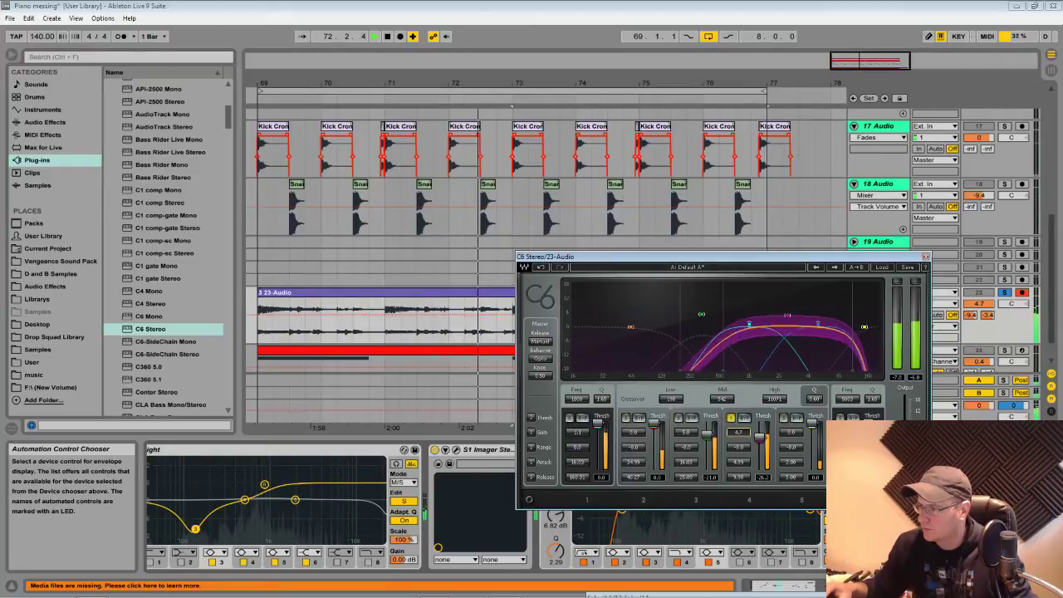
click(730, 418)
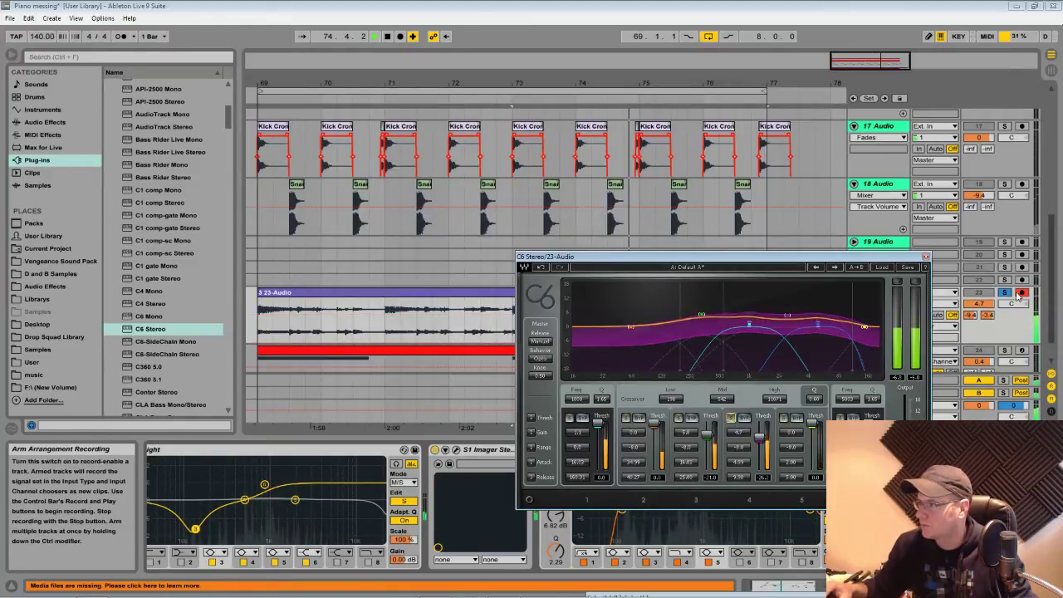
drag(878, 256, 880, 497)
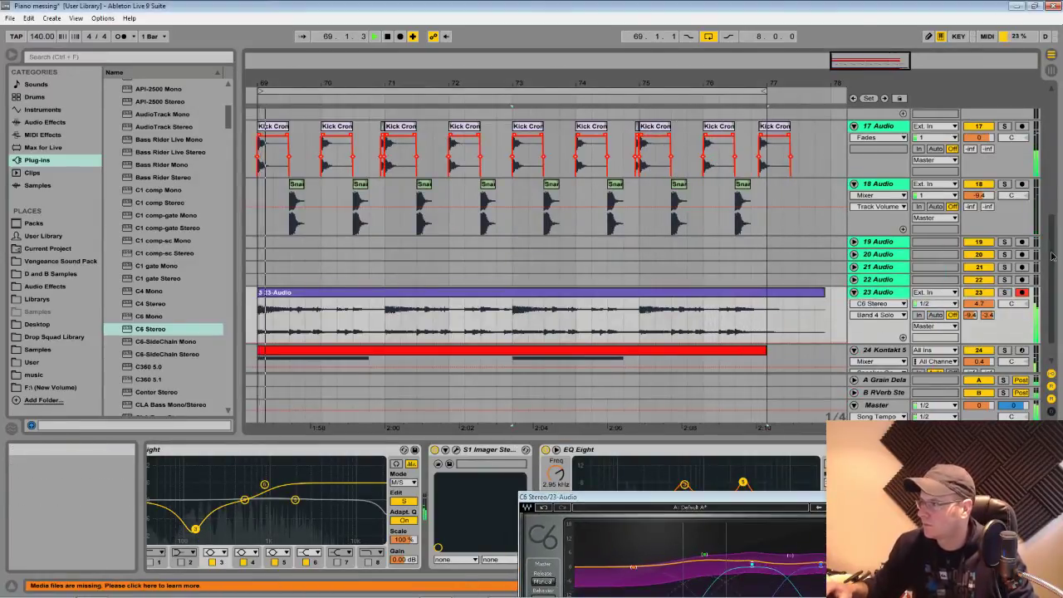
scroll(1051, 210, up, 3)
scroll(1051, 210, down, 4)
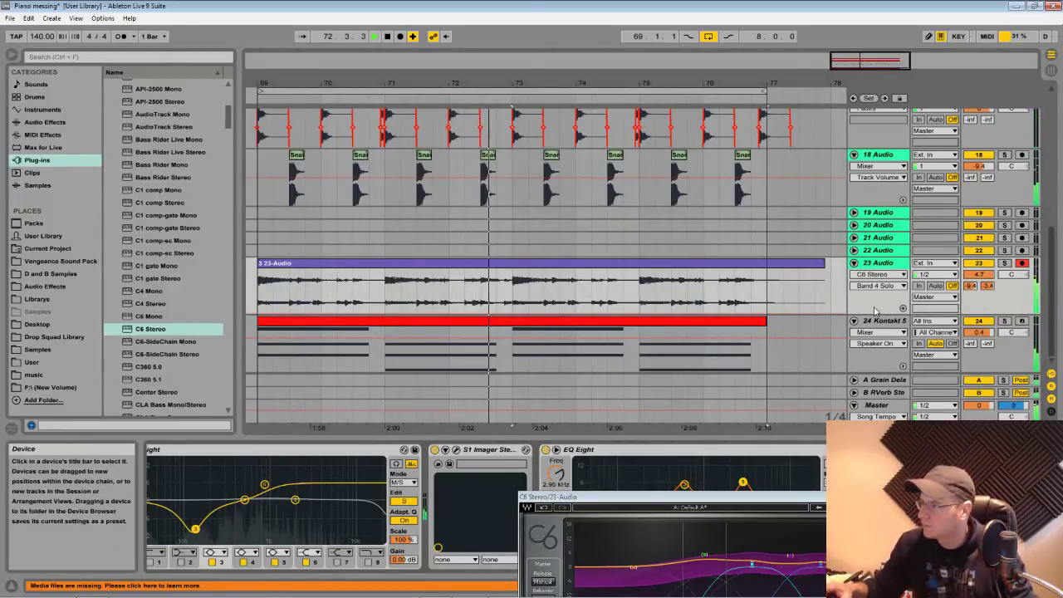
Lower the 13 Sylenth1 track's volume to -3.9 dB and show its device chain
scroll(874, 310, up, 6)
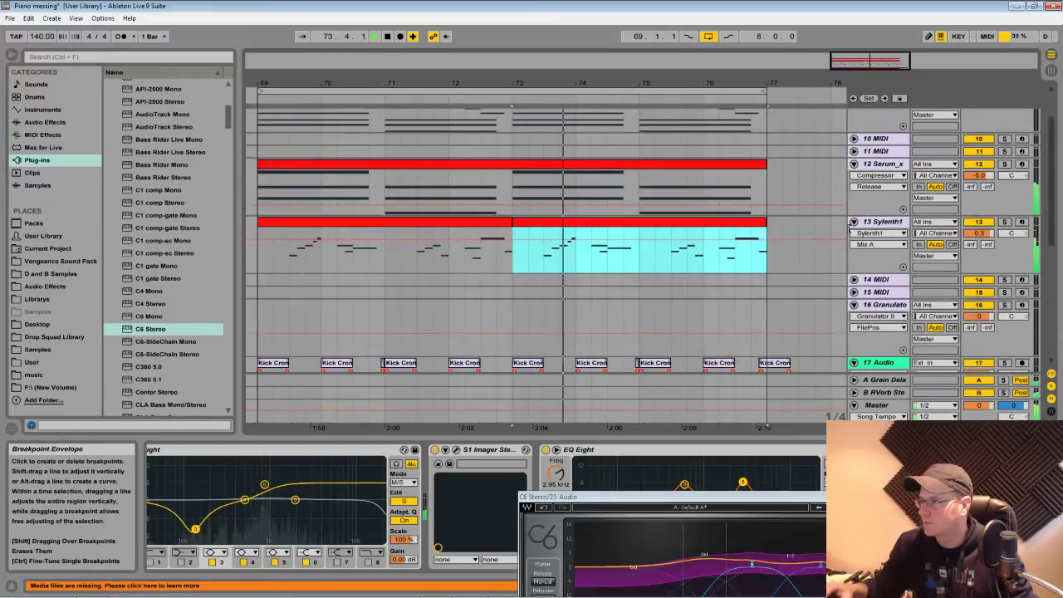
drag(978, 234, 978, 264)
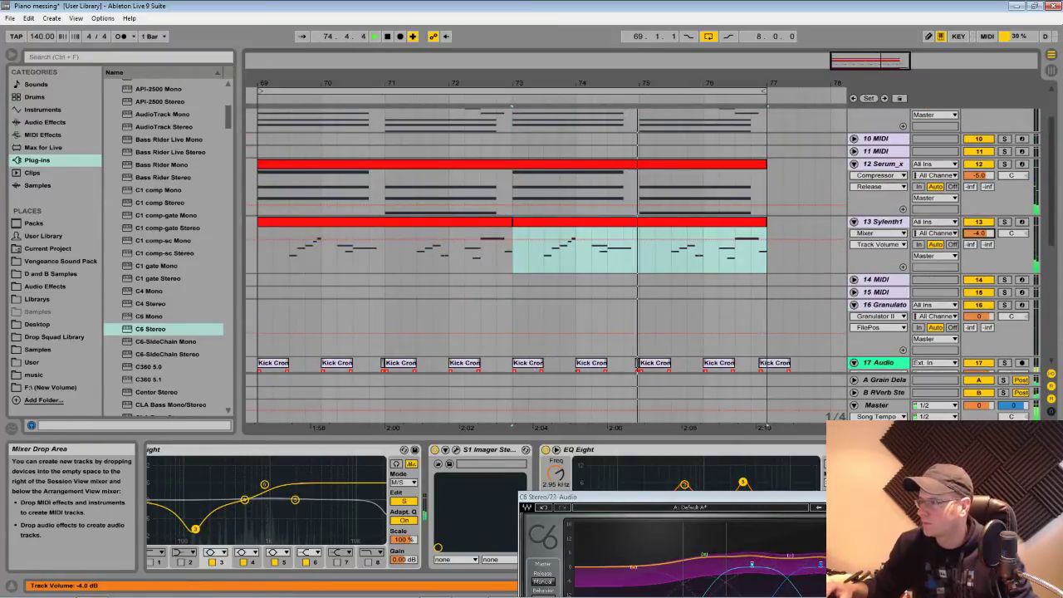
click(876, 255)
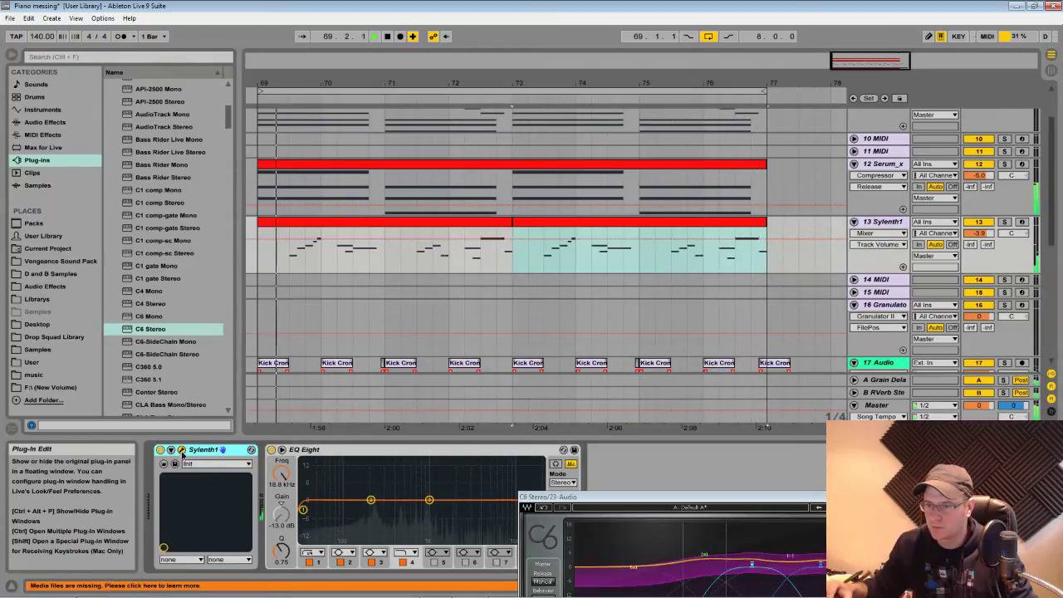
Open the Sylenth1 plug-in window and set oscillator A2's pitch to octave 0 and note +5
click(181, 450)
click(891, 309)
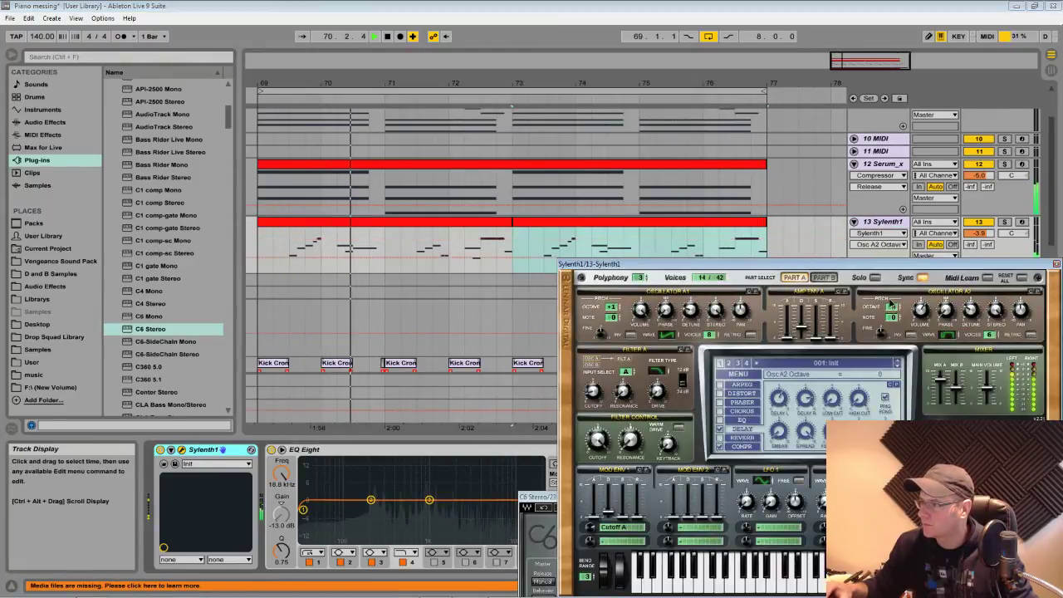
mouse_move(894, 306)
mouse_down()
mouse_move(895, 291)
mouse_move(896, 336)
mouse_move(899, 306)
mouse_up()
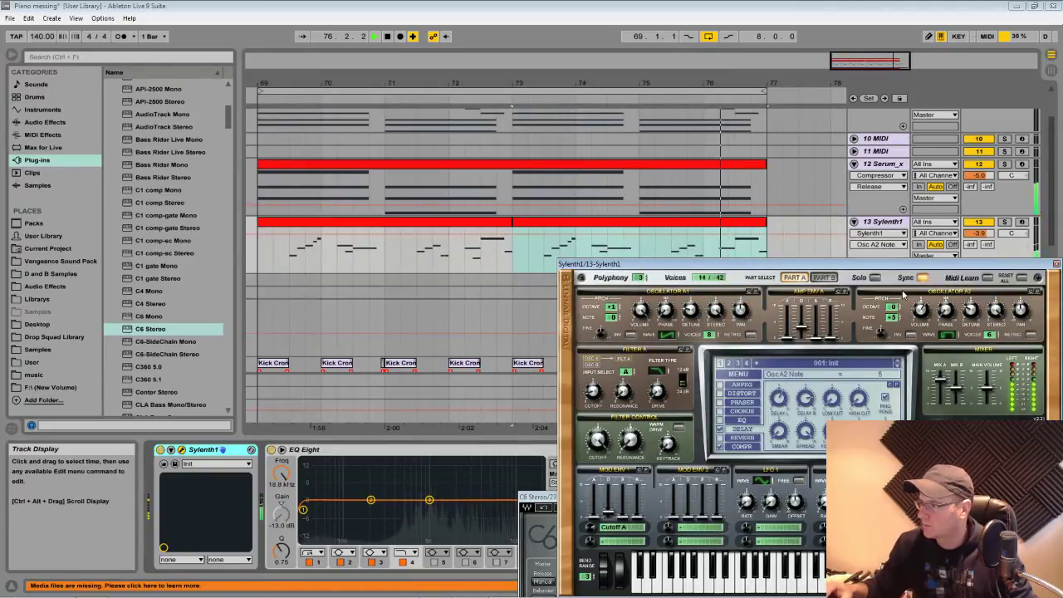
Solo the 13 Sylenth1 track and set modulation envelope 1's Cutoff A amount to 5.14
click(1004, 221)
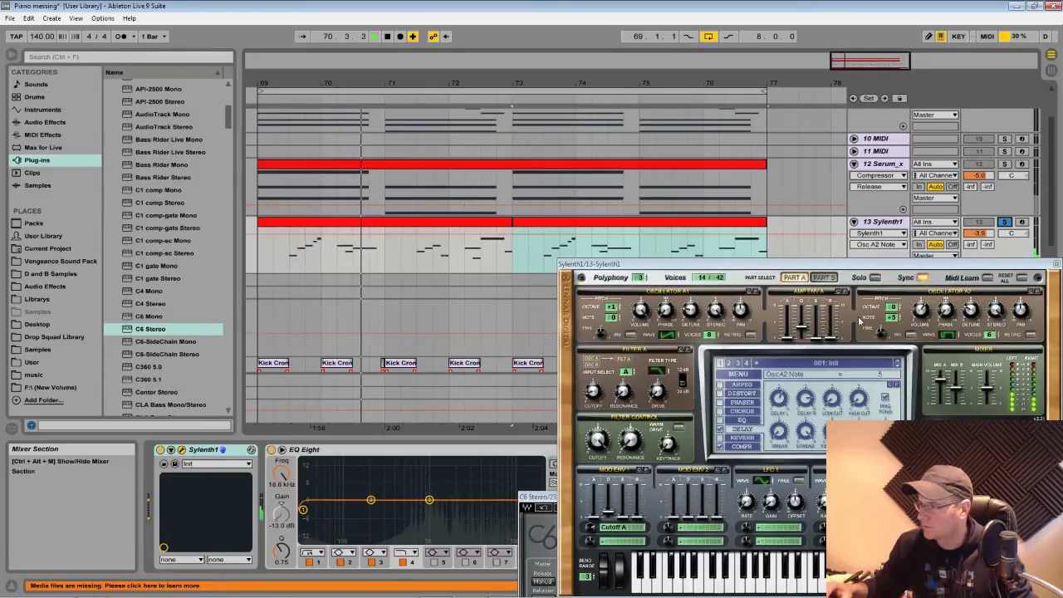
click(591, 388)
click(609, 514)
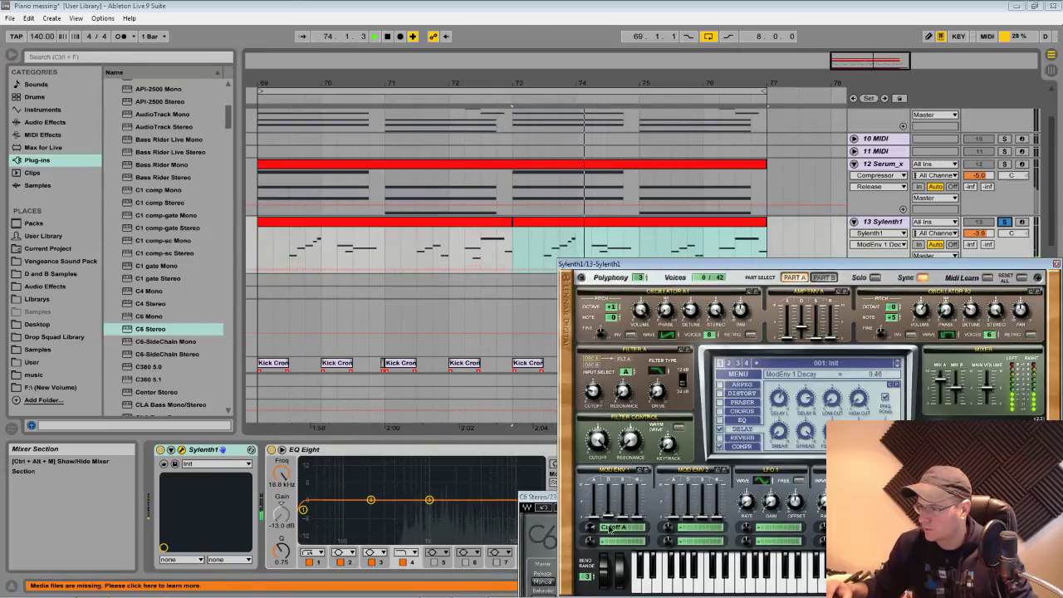
drag(609, 528, 596, 535)
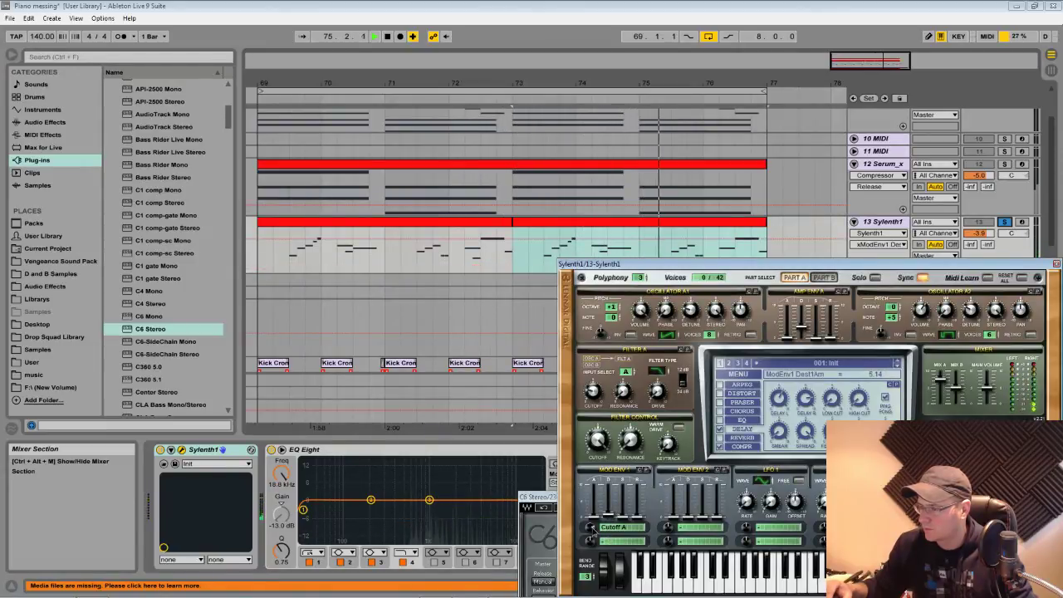
Set Sylenth1's filter control cutoff to 8259.48 Hz, Filter A's cutoff to 1.00 Hz and modulation envelope 1's decay to 2.18
drag(598, 441, 606, 582)
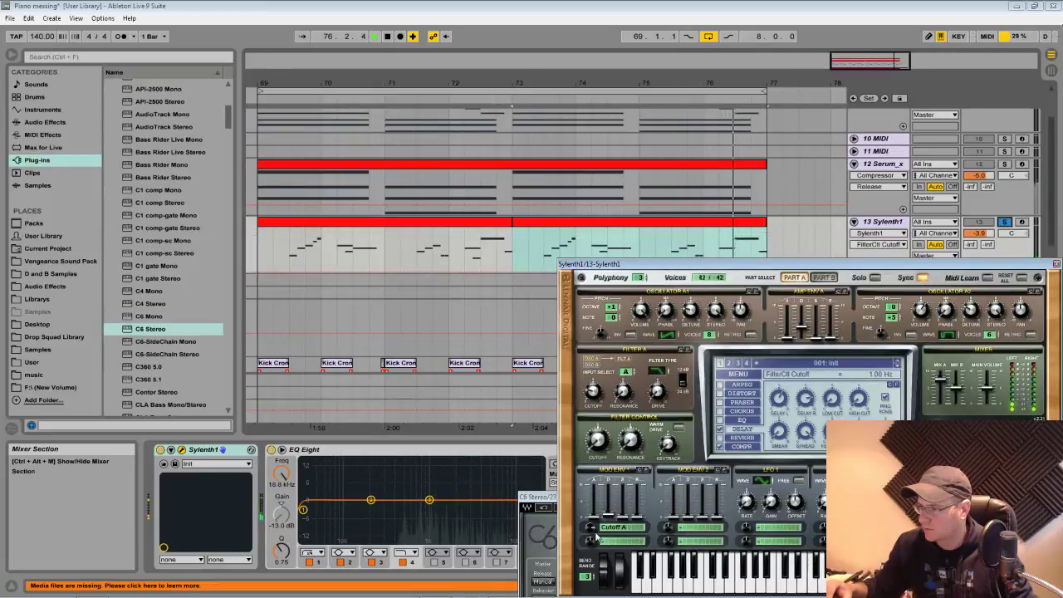
drag(608, 515, 604, 511)
drag(598, 442, 599, 335)
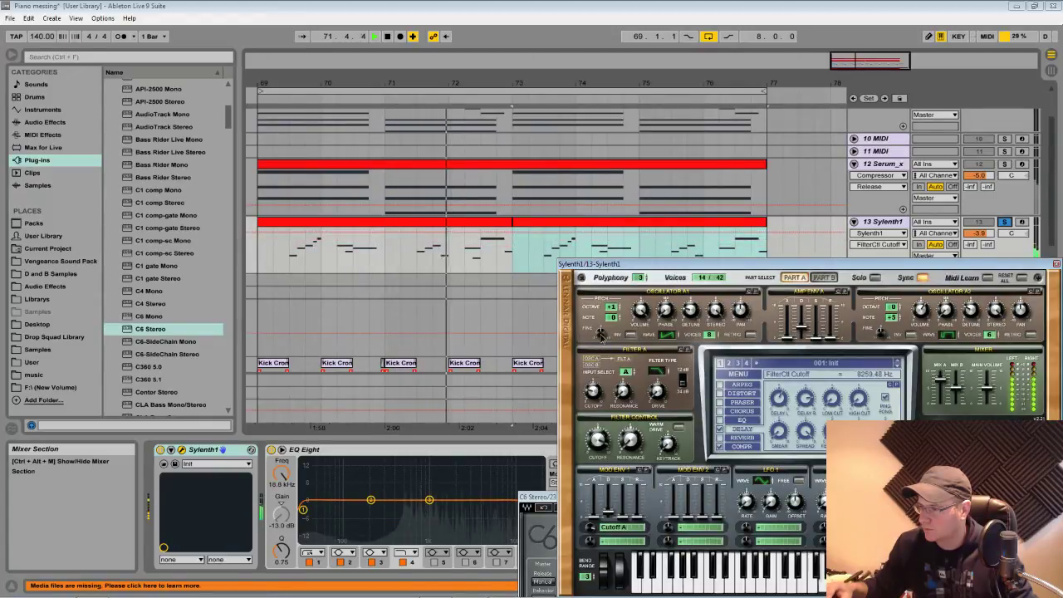
drag(593, 389, 594, 422)
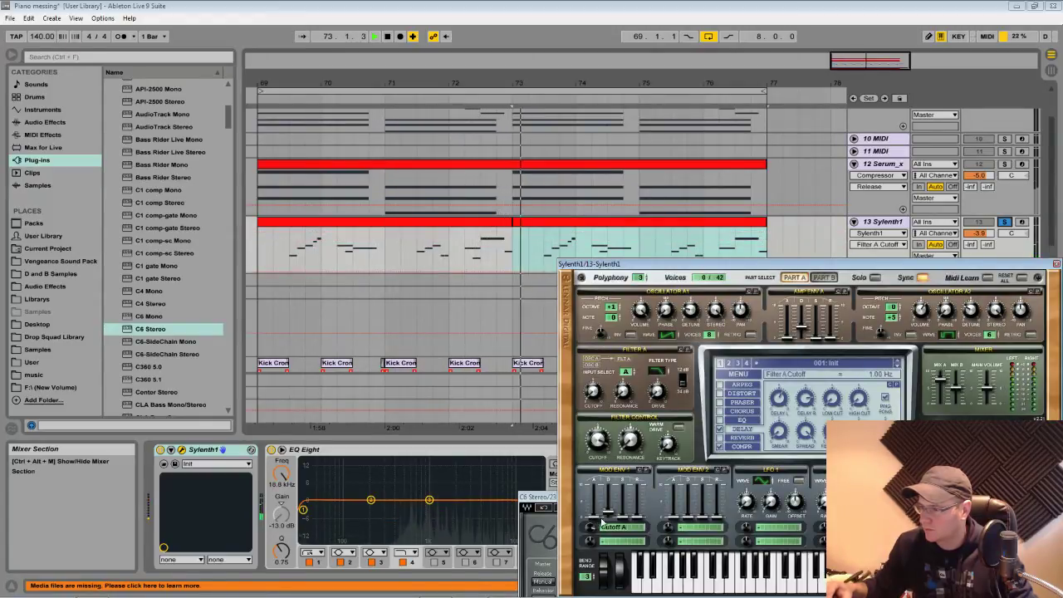
drag(602, 520, 613, 511)
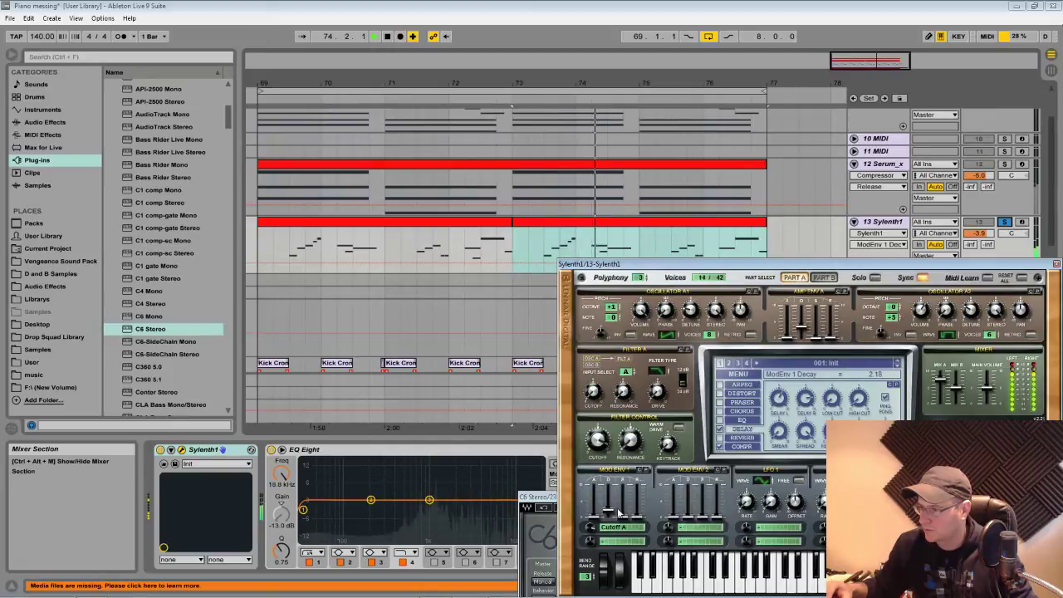
Set Sylenth1's amp envelope A decay to 3.05, the delay feedback to 42.38 % and the delay low cut to 533.54 Hz
drag(804, 337, 806, 333)
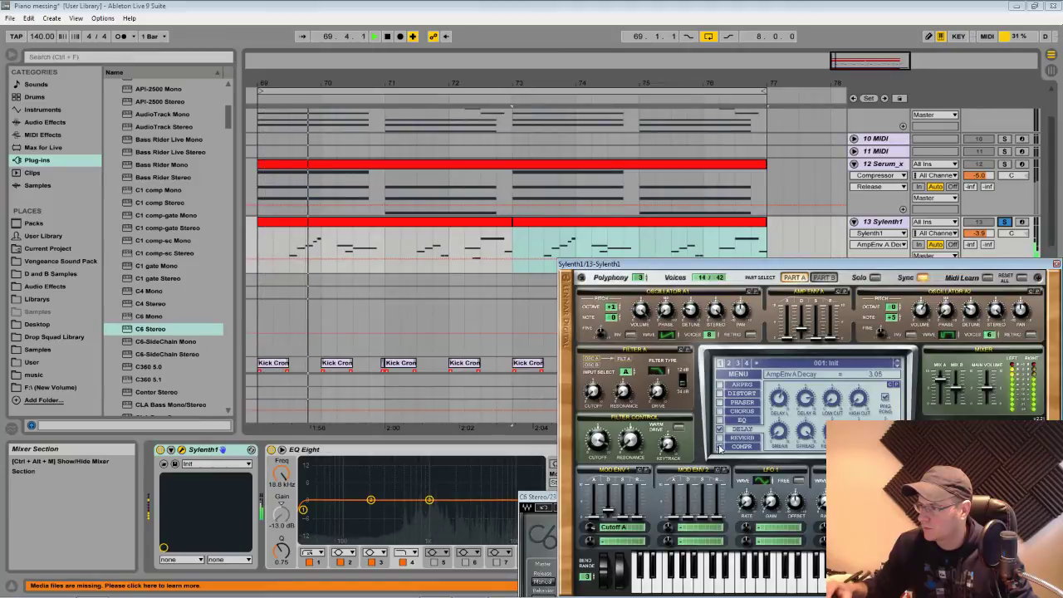
drag(832, 431, 832, 428)
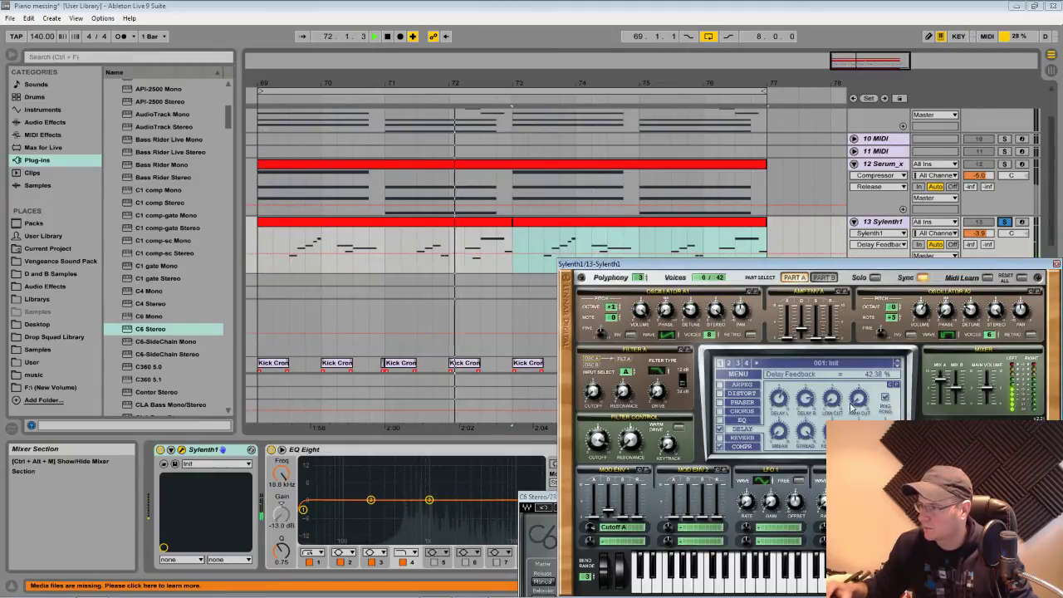
drag(832, 398, 838, 338)
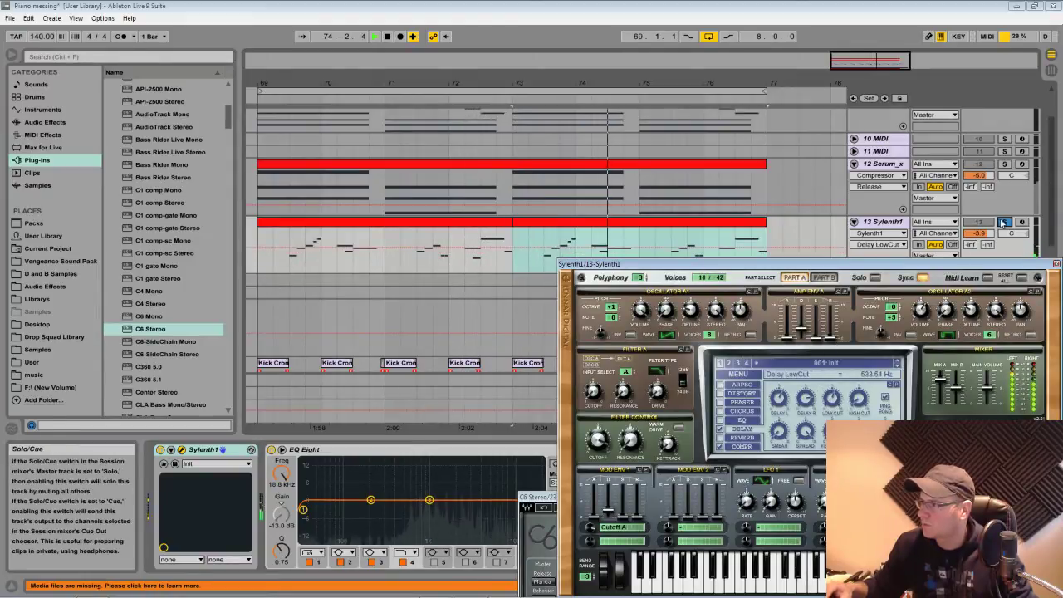
Unsolo the 13 Sylenth1 track, set its Mix A level to 7.87 and raise modulation envelope 1's decay to about 3.7
click(940, 381)
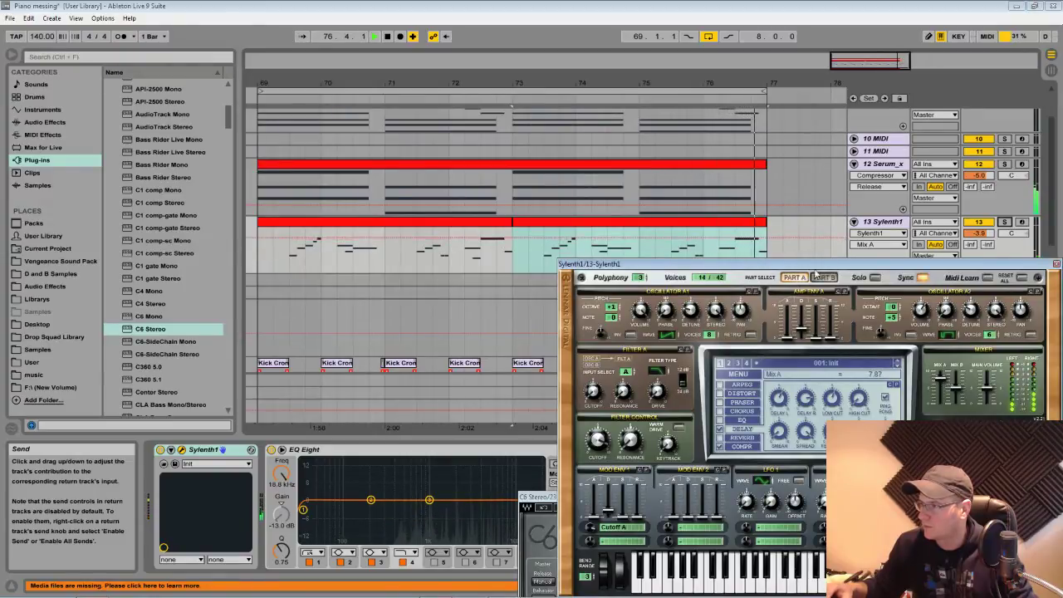
drag(831, 269, 804, 259)
drag(608, 510, 610, 493)
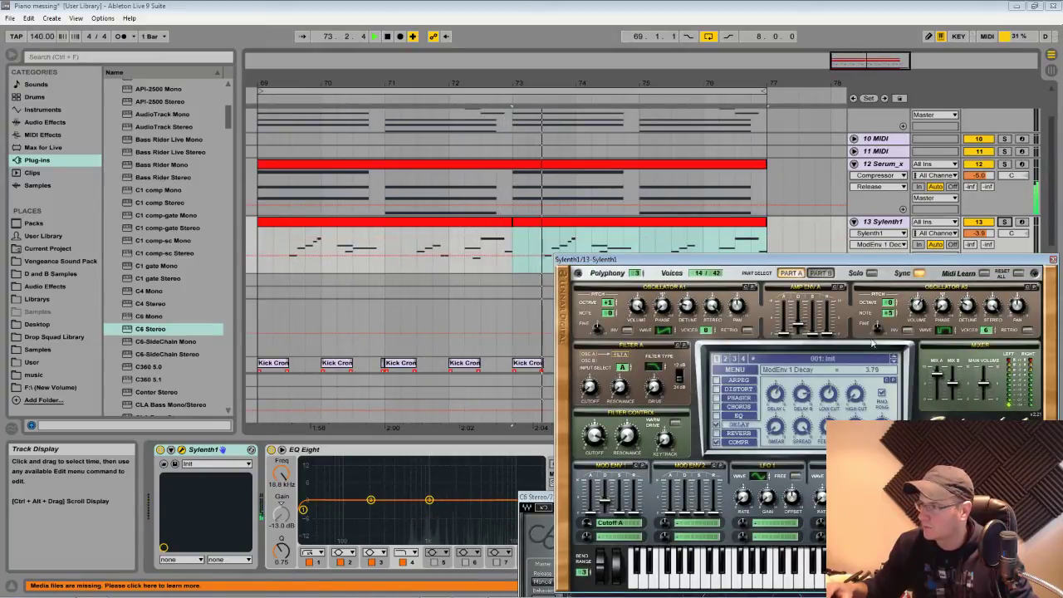
Try oscillator A1 at octave 0 and A2 at octave -1, return them to +1 and 0, and leave A1 on the Saw wave
drag(618, 312, 611, 314)
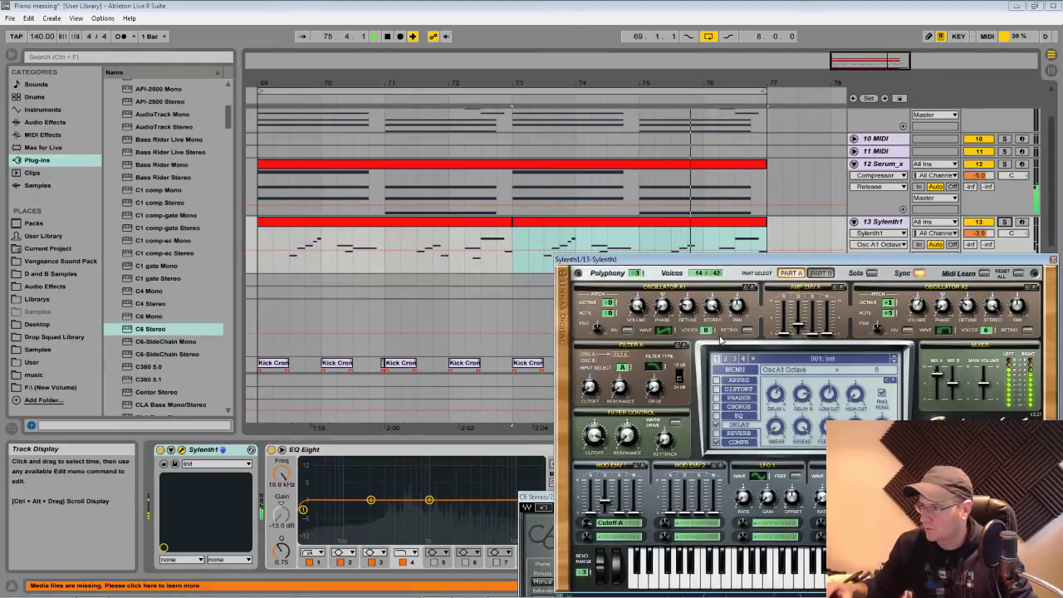
drag(609, 303, 609, 297)
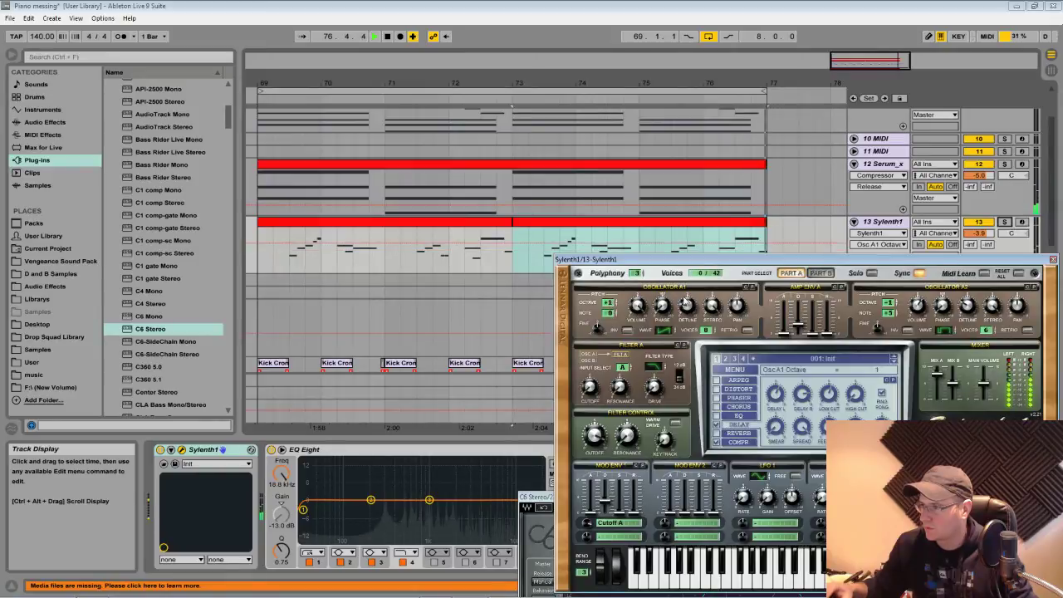
drag(888, 304, 890, 293)
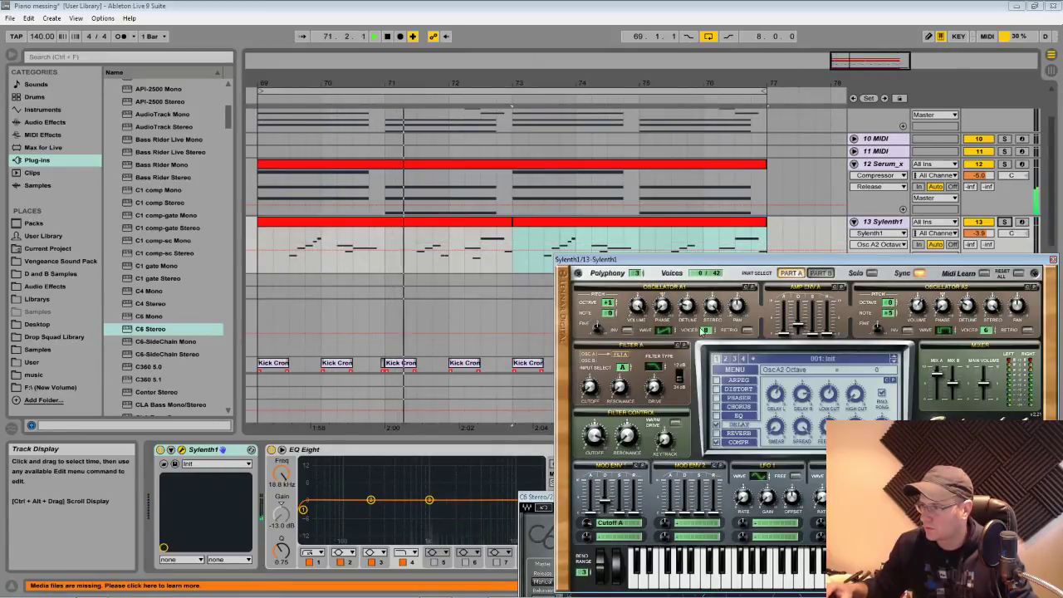
click(658, 333)
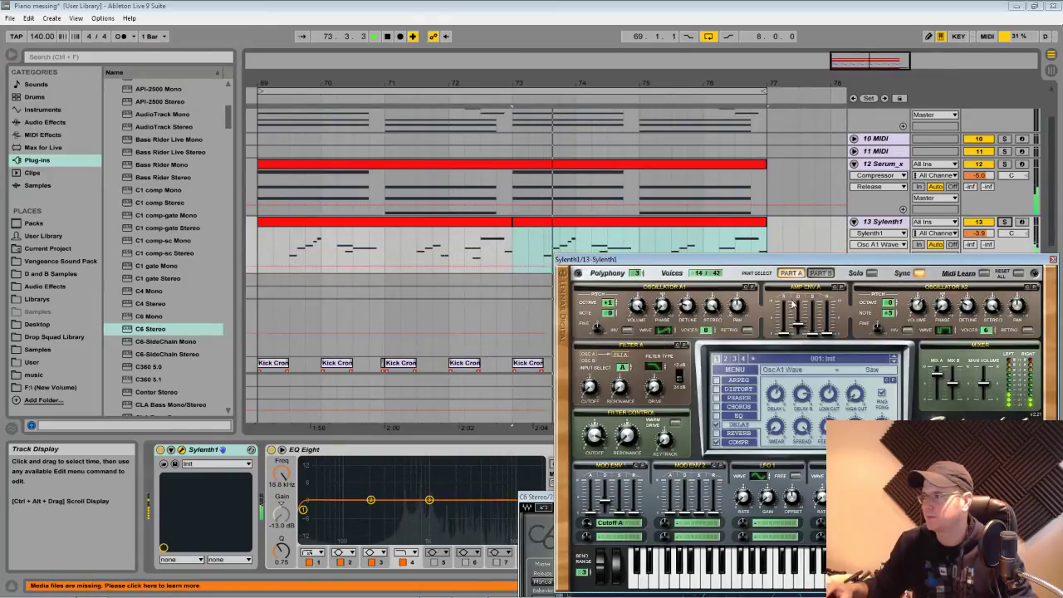
Move the Sylenth1 and C6 windows aside, show the 12 Serum track's devices and unfold its collapsed sidechain compressor
drag(889, 263, 771, 469)
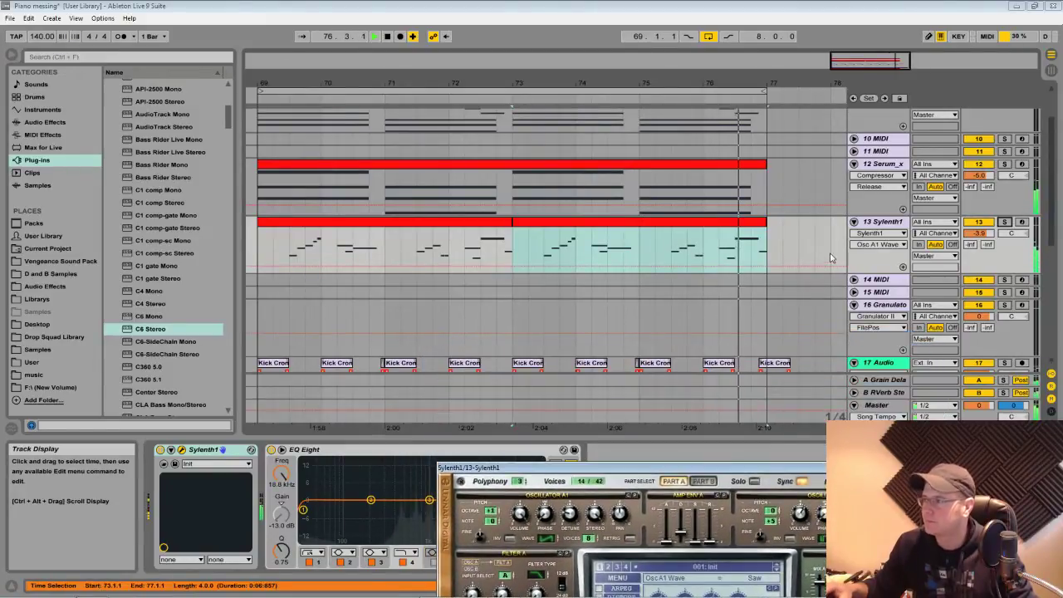
click(885, 163)
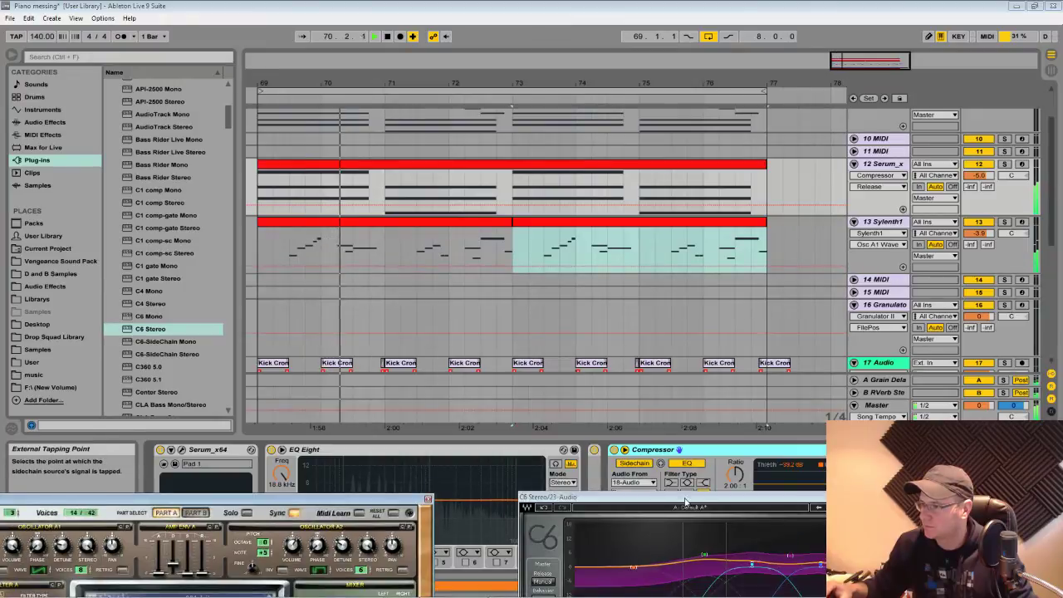
drag(685, 502, 225, 518)
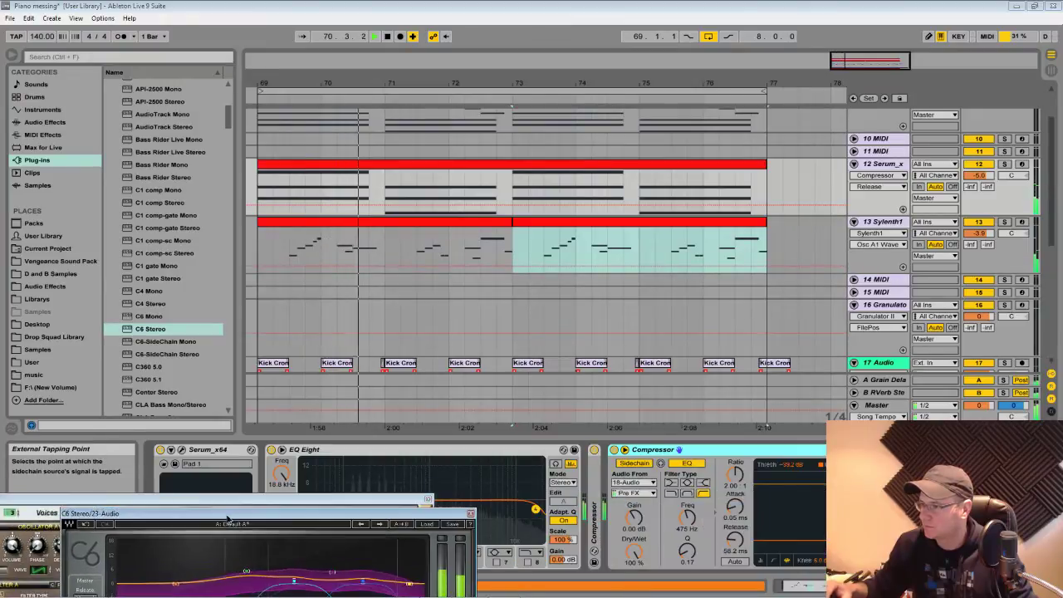
double_click(593, 481)
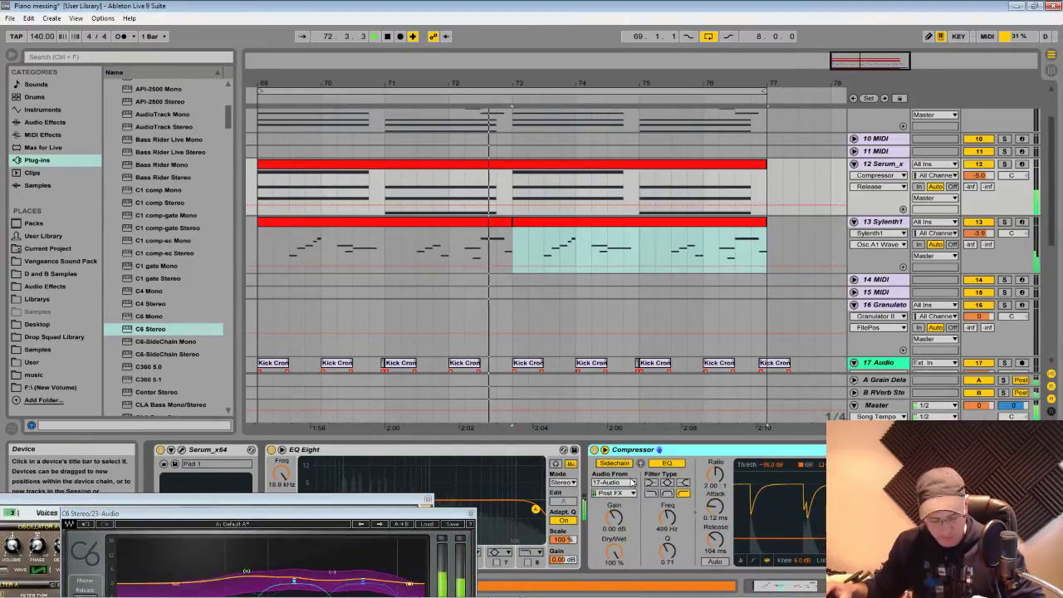
Group the Serum track's two sidechain compressors into a rack, close the C6 and Sylenth1 windows and fold the rack
key(ctrl+g)
click(955, 449)
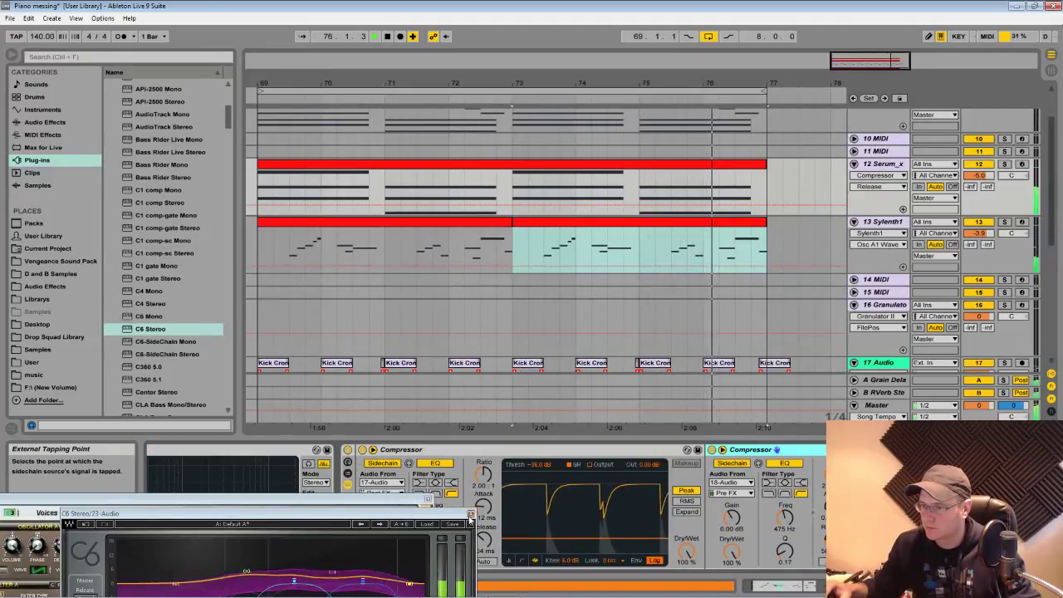
click(471, 515)
click(428, 499)
double_click(348, 508)
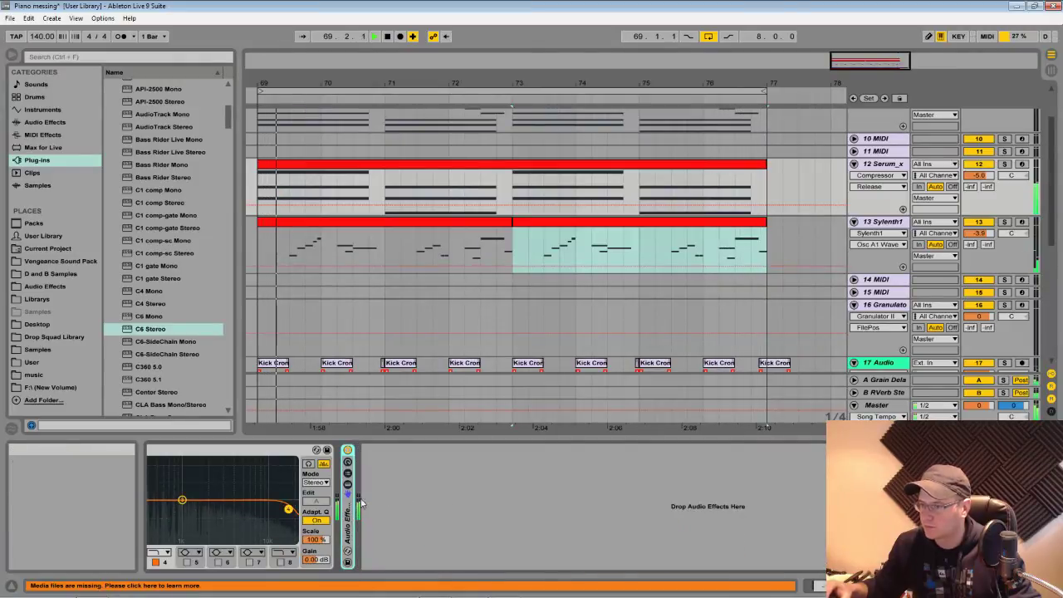
Solo the 9 MIDI track briefly and unsolo it
scroll(815, 249, up, 2)
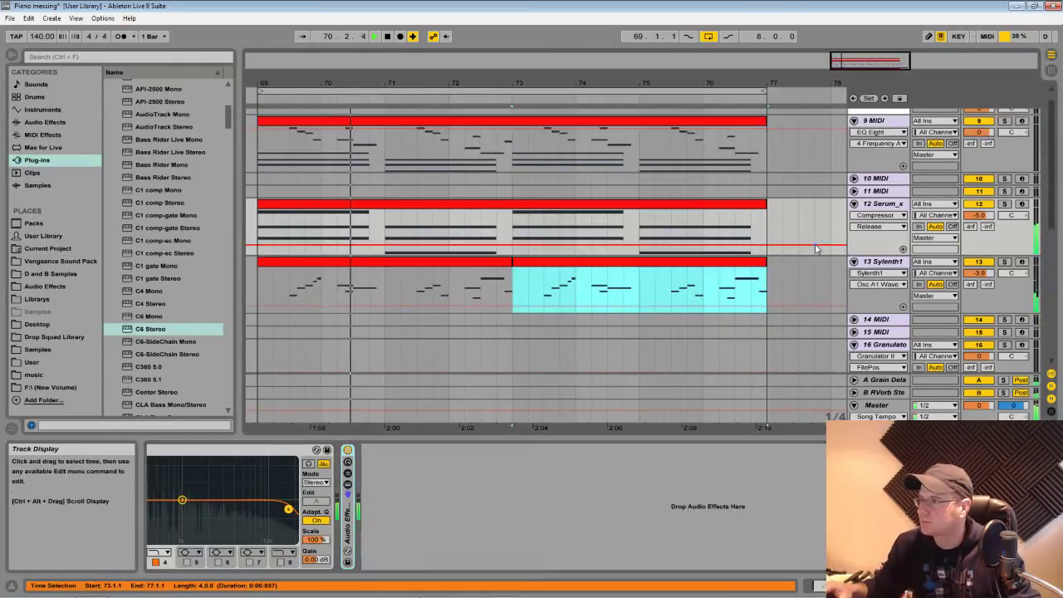
scroll(816, 248, up, 1)
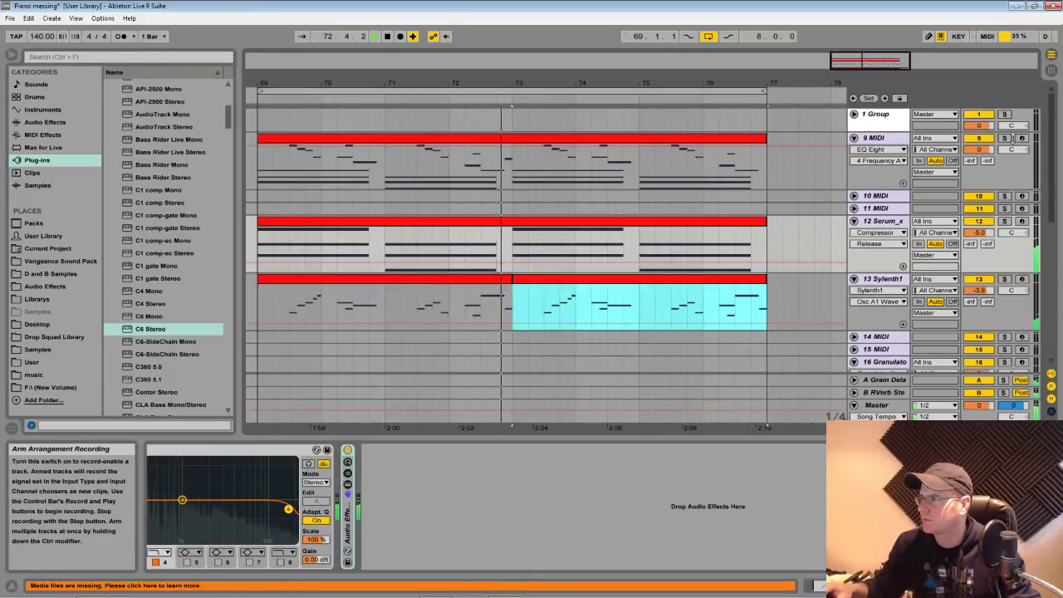
click(1004, 138)
click(1004, 137)
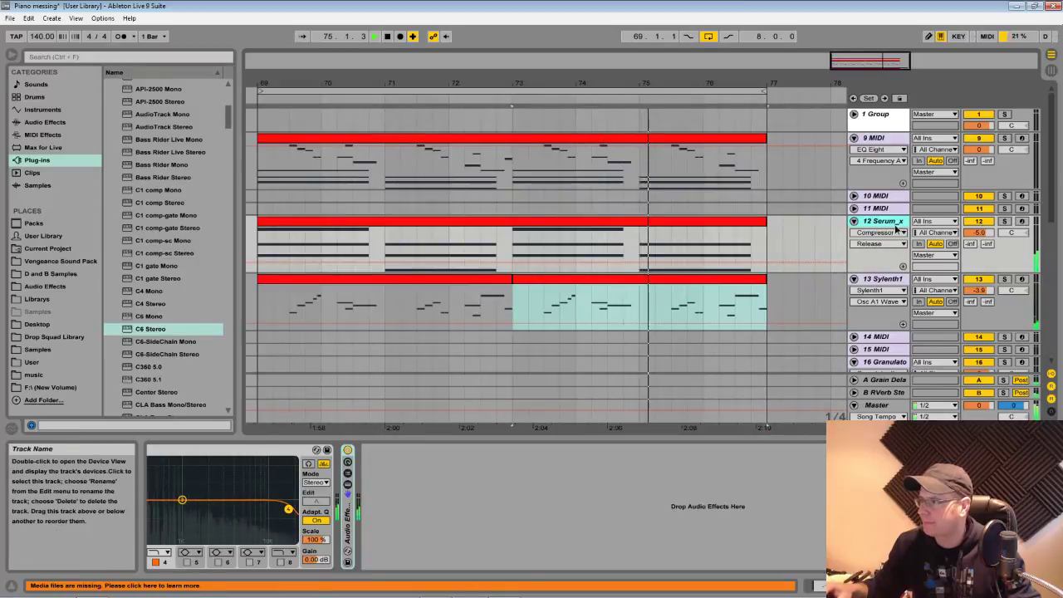
Show the 23 Audio track's device chain and stop playback
scroll(908, 270, down, 10)
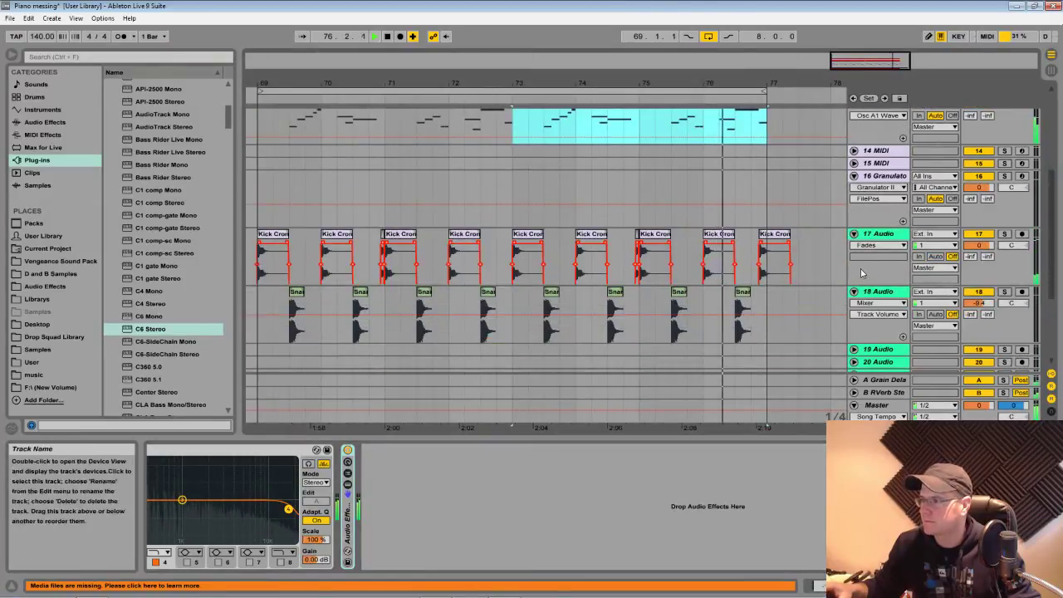
click(867, 282)
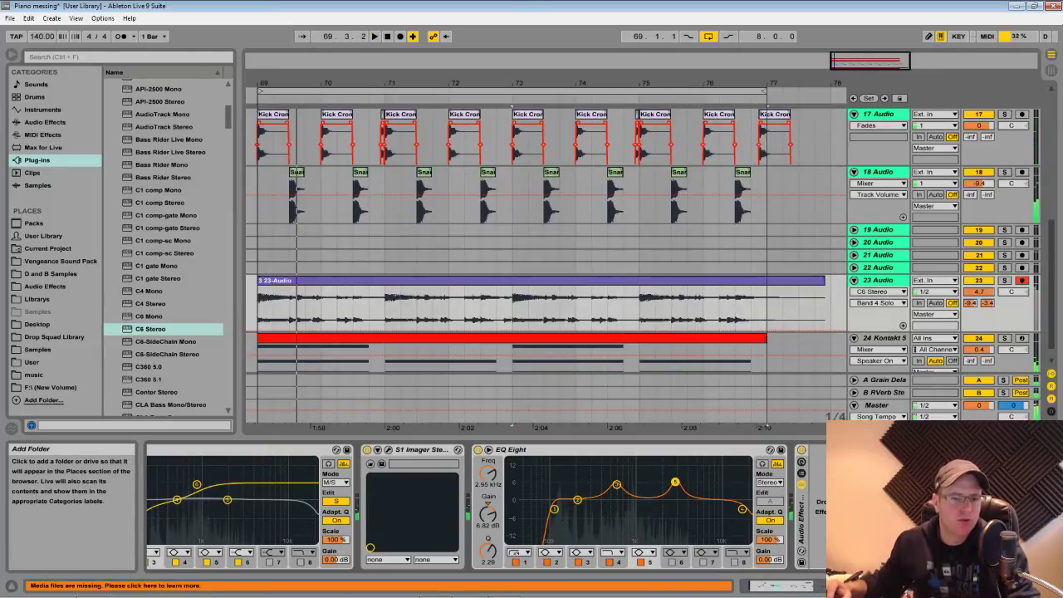
key(space)
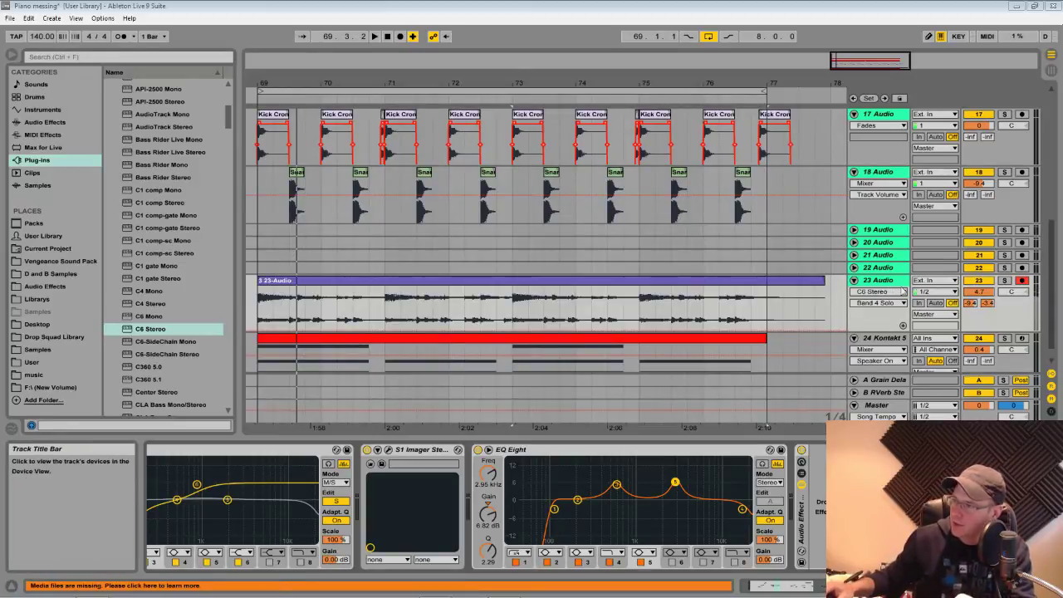
Show the 24 Kontakt 5 track's devices, solo the track and play the loop
click(950, 332)
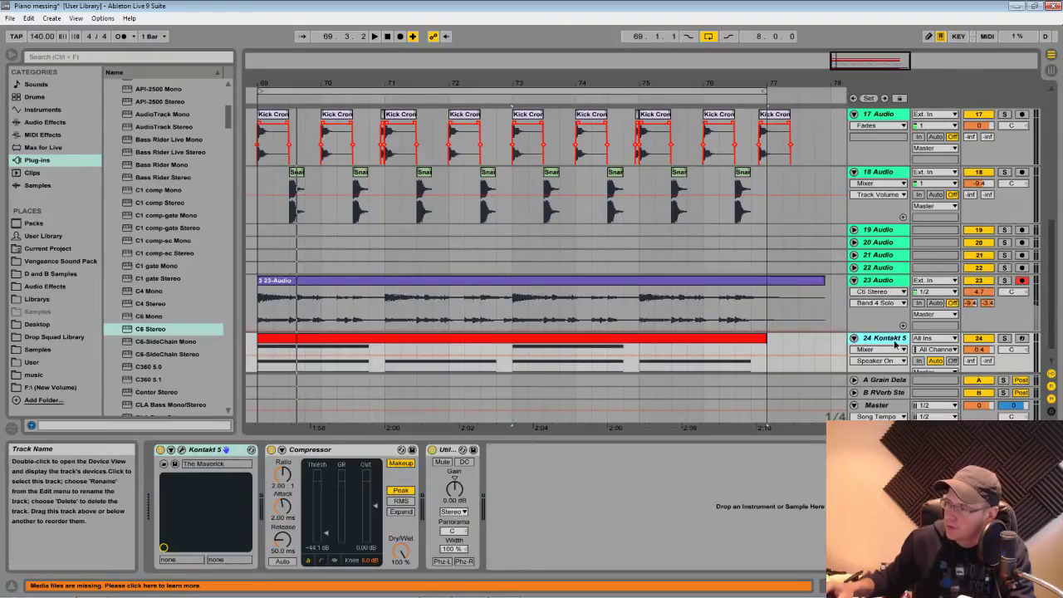
click(1003, 338)
key(space)
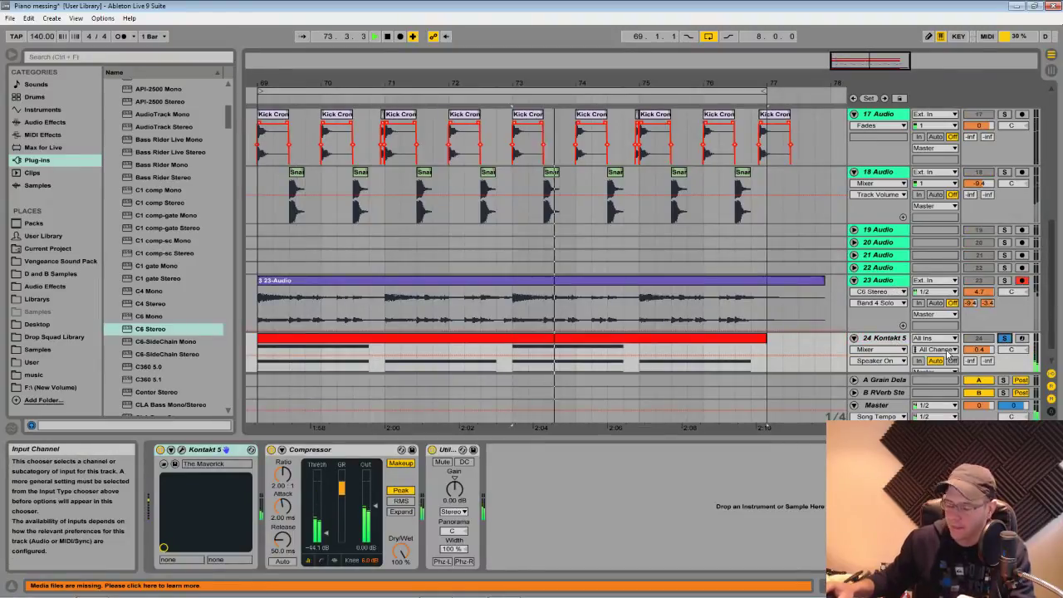
Stop playback, solo the 23 Audio track in place of the 24 Kontakt 5 track and play the loop
key(space)
scroll(831, 294, up, 10)
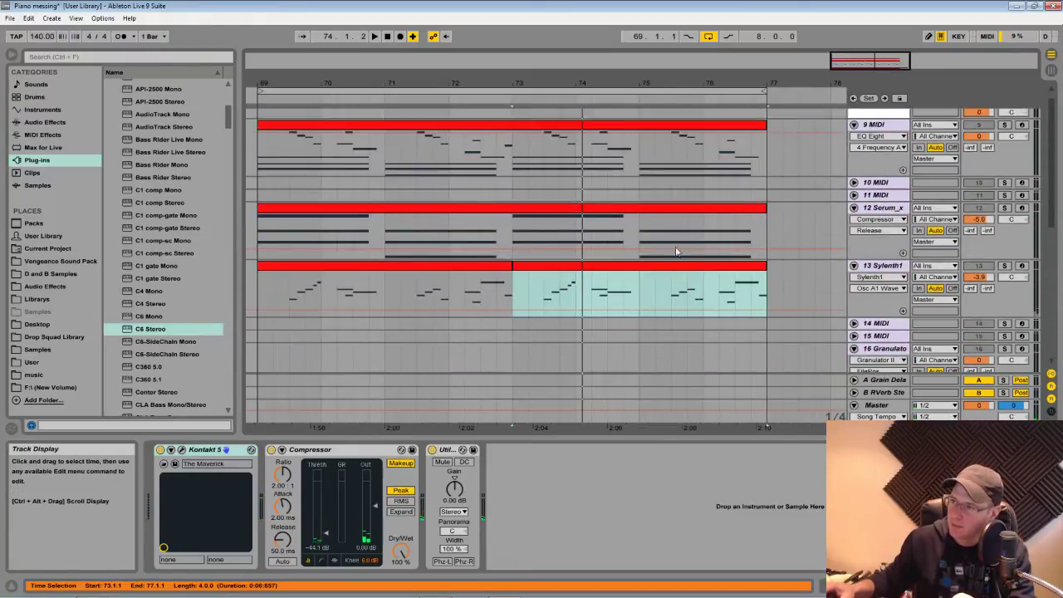
scroll(689, 281, down, 10)
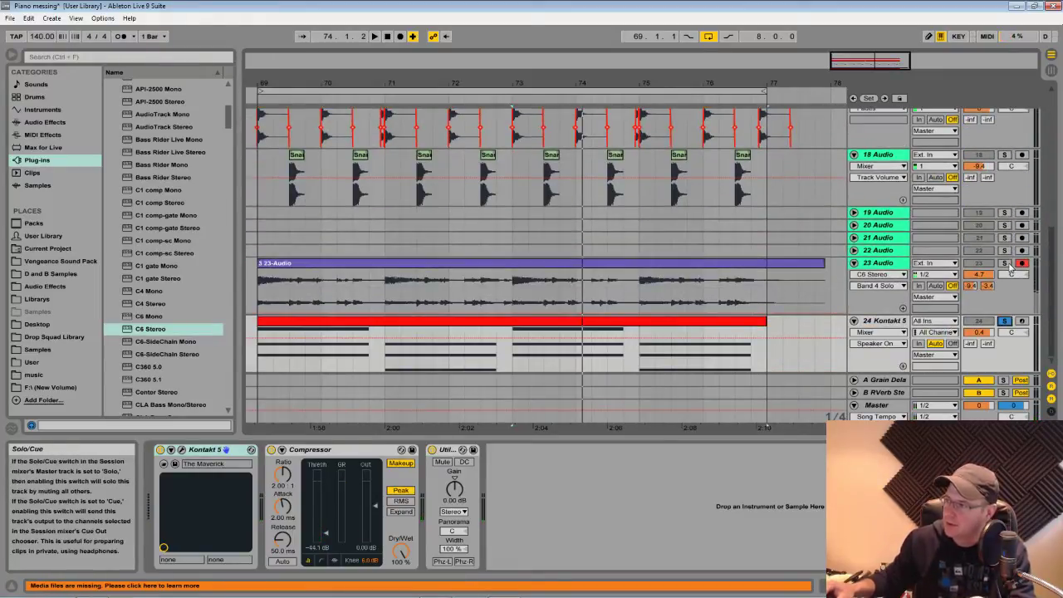
click(822, 262)
key(space)
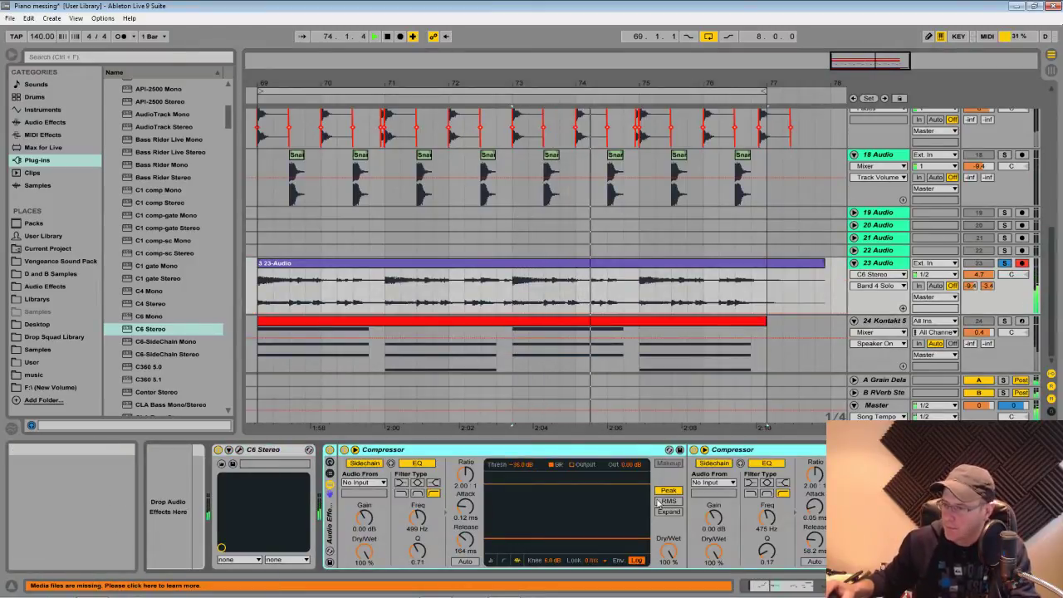
Fold the 23 Audio track's compressor rack, turn off its Chorus, Ping Pong Delay and 90 Degrees effects, and stop playback
double_click(332, 507)
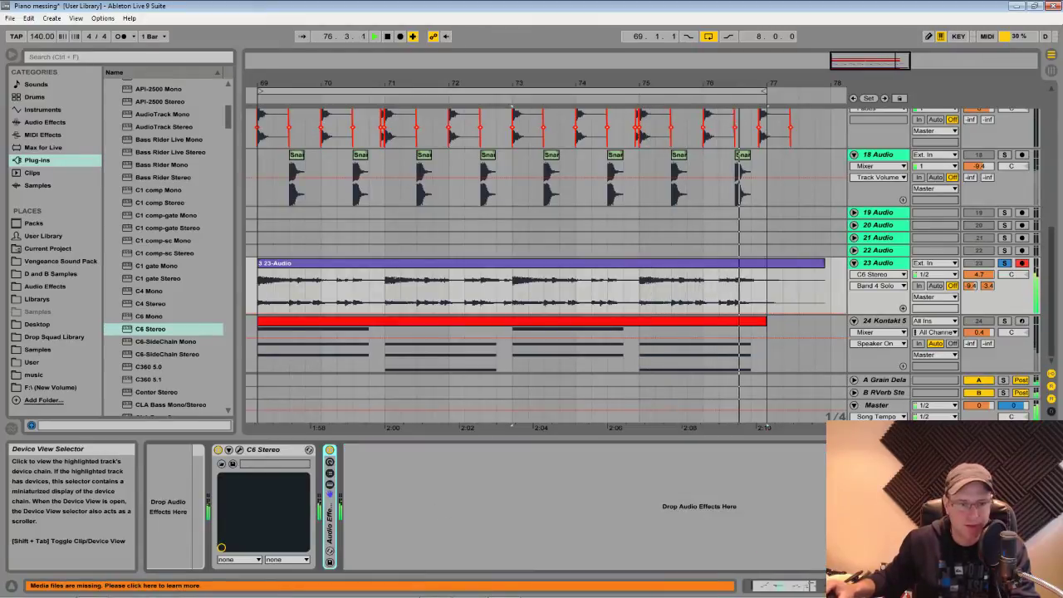
click(871, 585)
drag(786, 585, 778, 585)
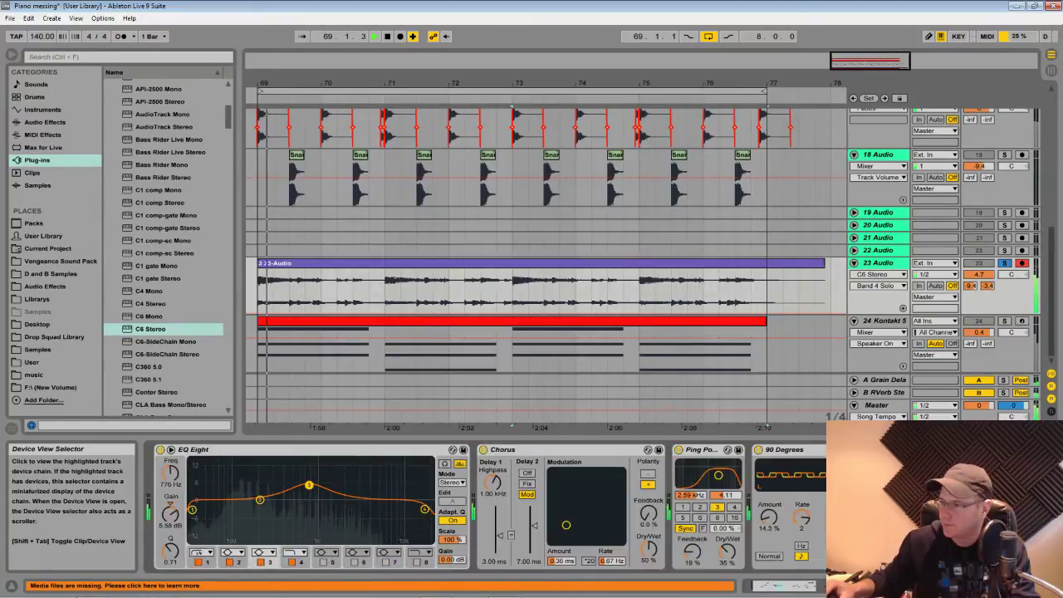
click(483, 450)
click(679, 450)
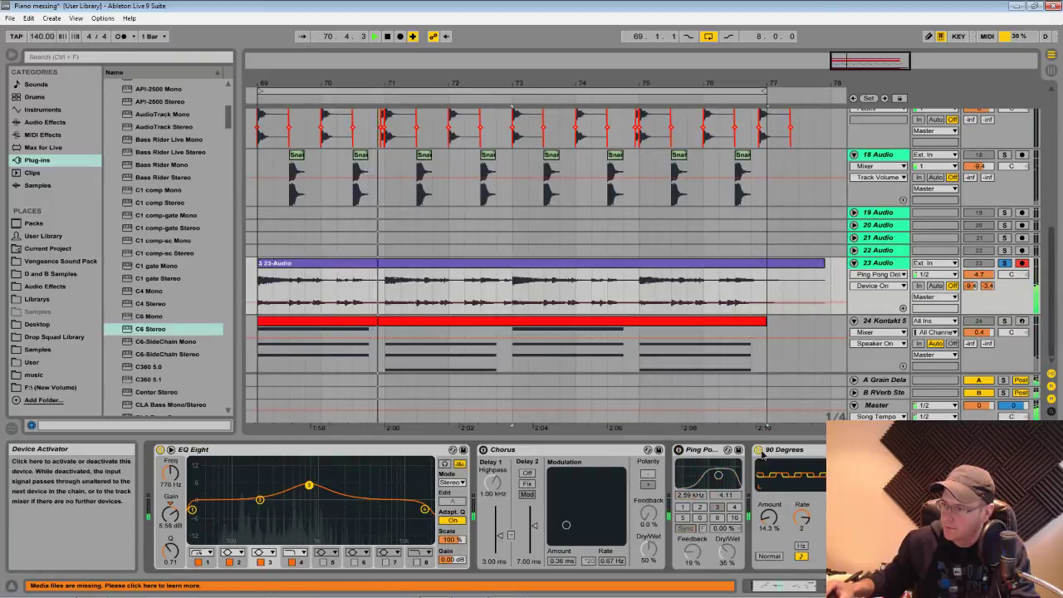
click(758, 450)
mouse_move(788, 585)
mouse_down()
mouse_move(834, 585)
mouse_move(784, 586)
mouse_up()
key(space)
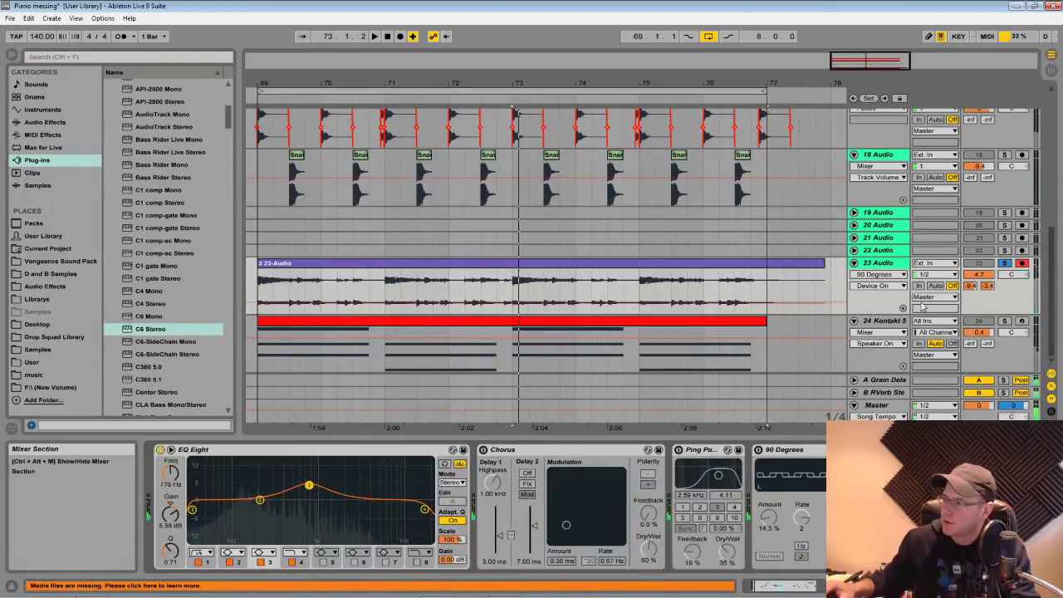
Bypass the Grain Delay and RVerb Stereo on return tracks A and B, and play the loop
click(892, 379)
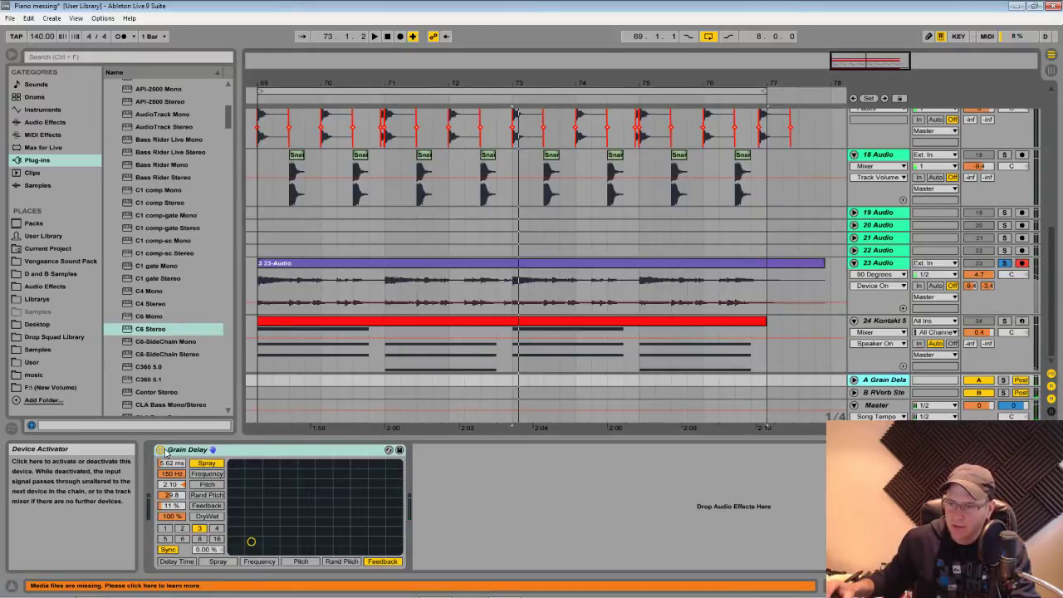
click(988, 287)
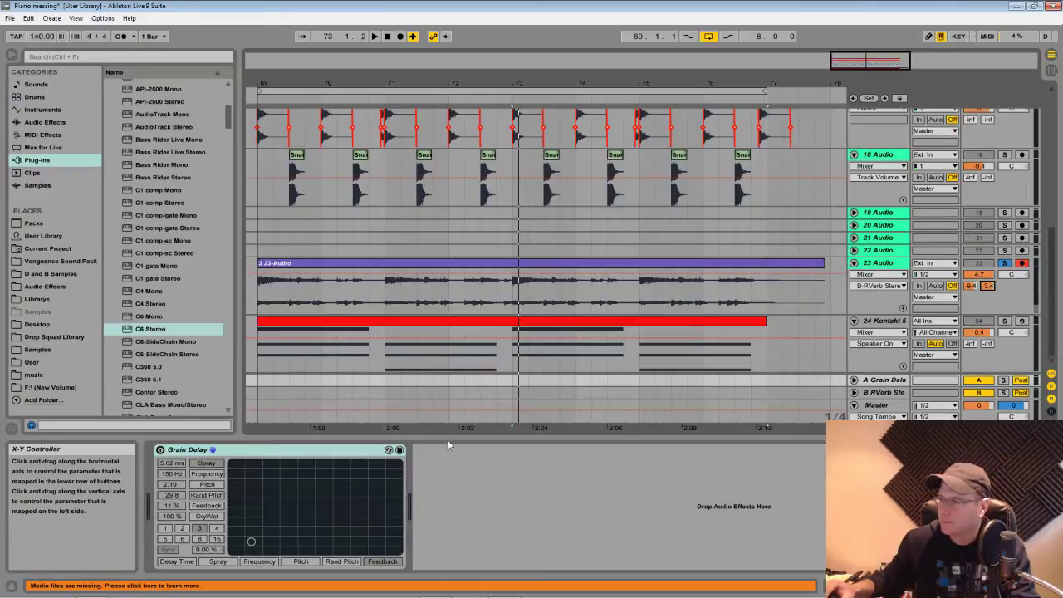
click(882, 392)
key(space)
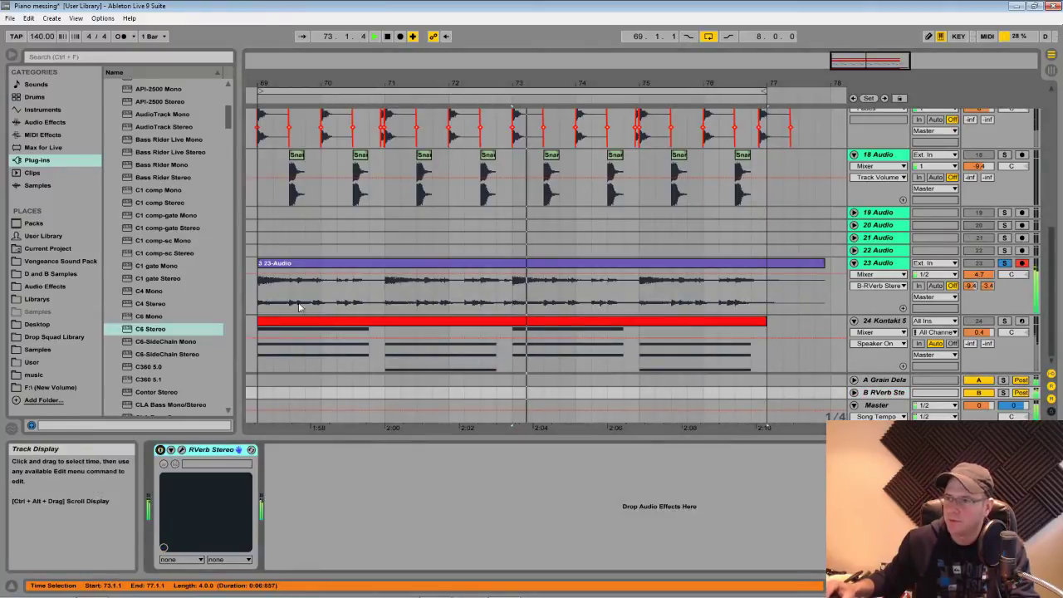
Play track 23 from bar 69 and lower its volume to -0.5 dB
key(space)
click(255, 282)
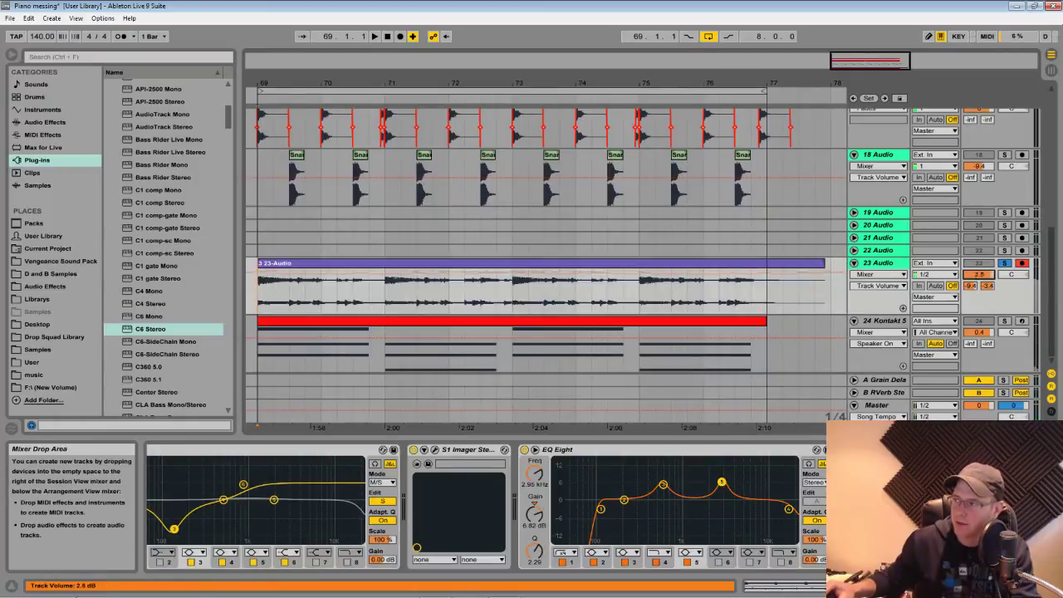
key(space)
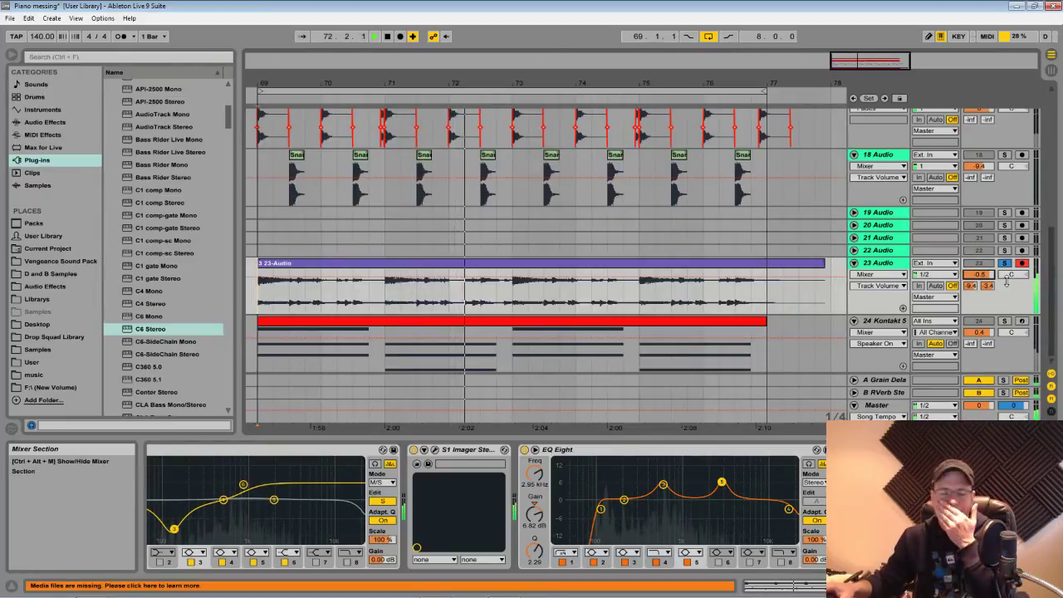
key(space)
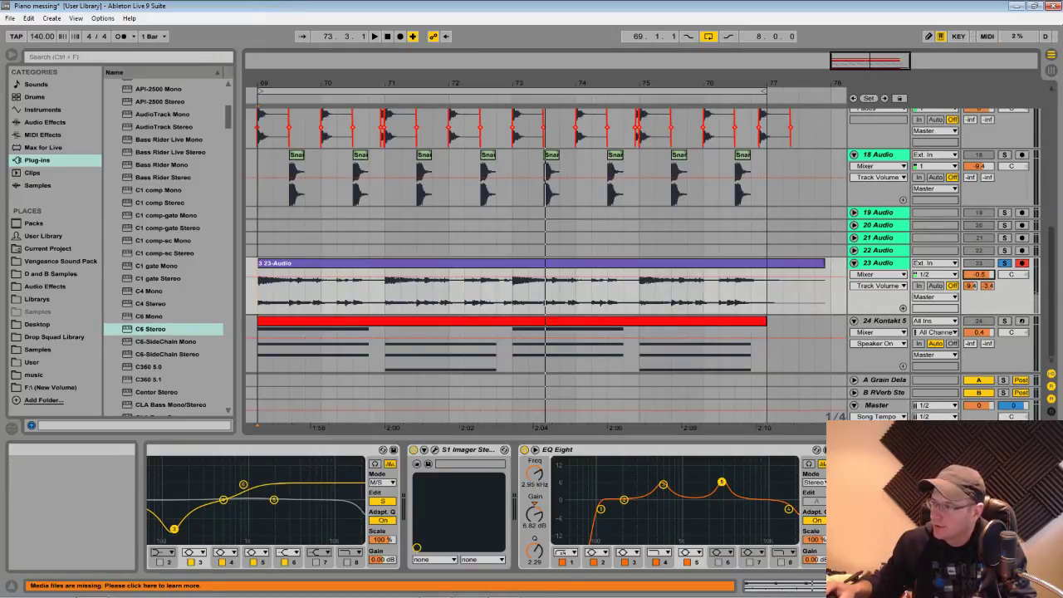
Reactivate the Grain Delay and RVerb Stereo on the return tracks and listen to the loop
click(886, 380)
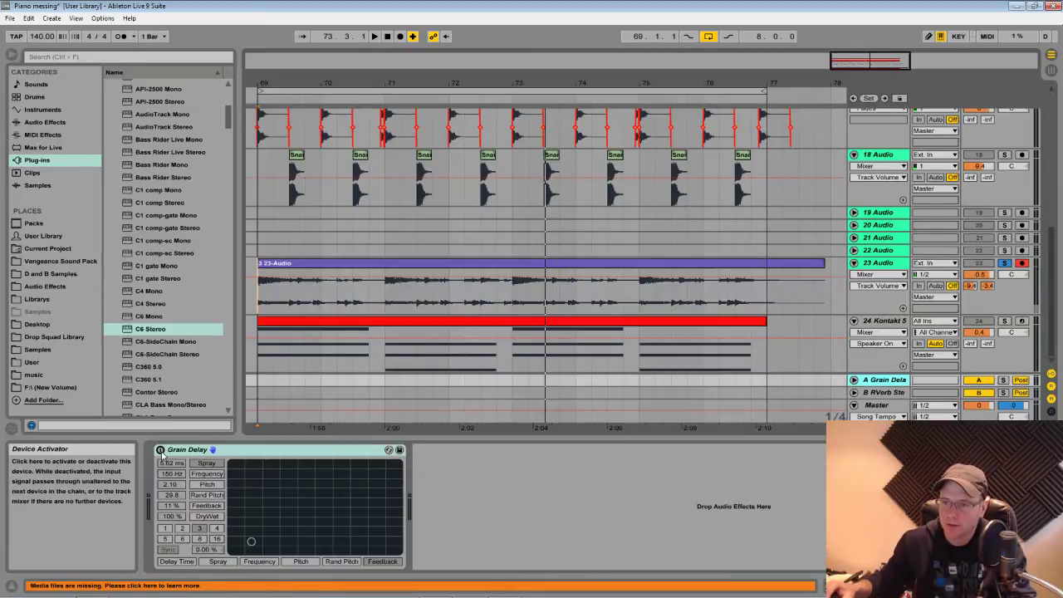
key(space)
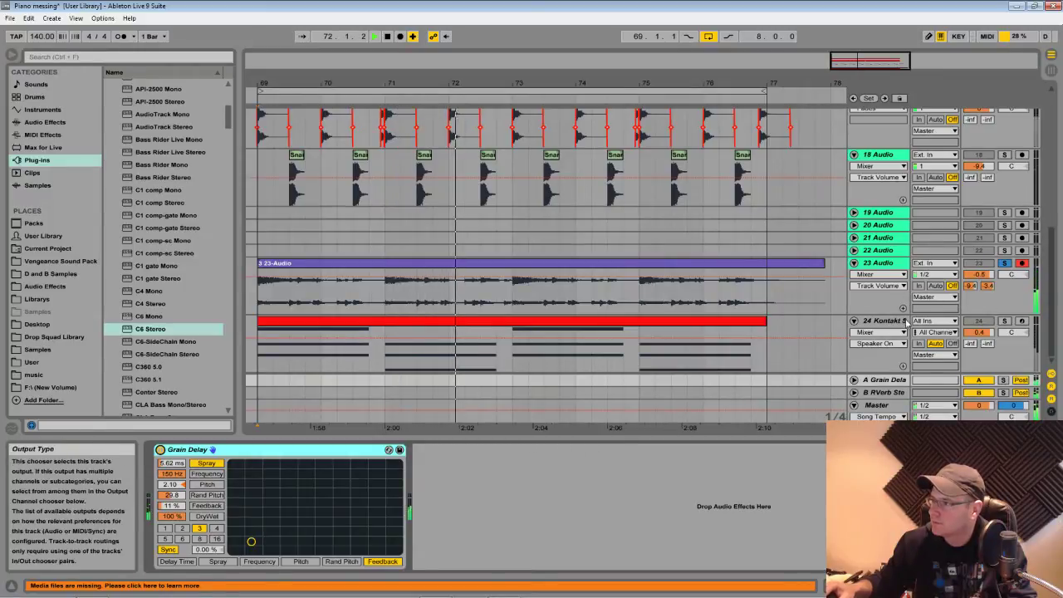
click(887, 395)
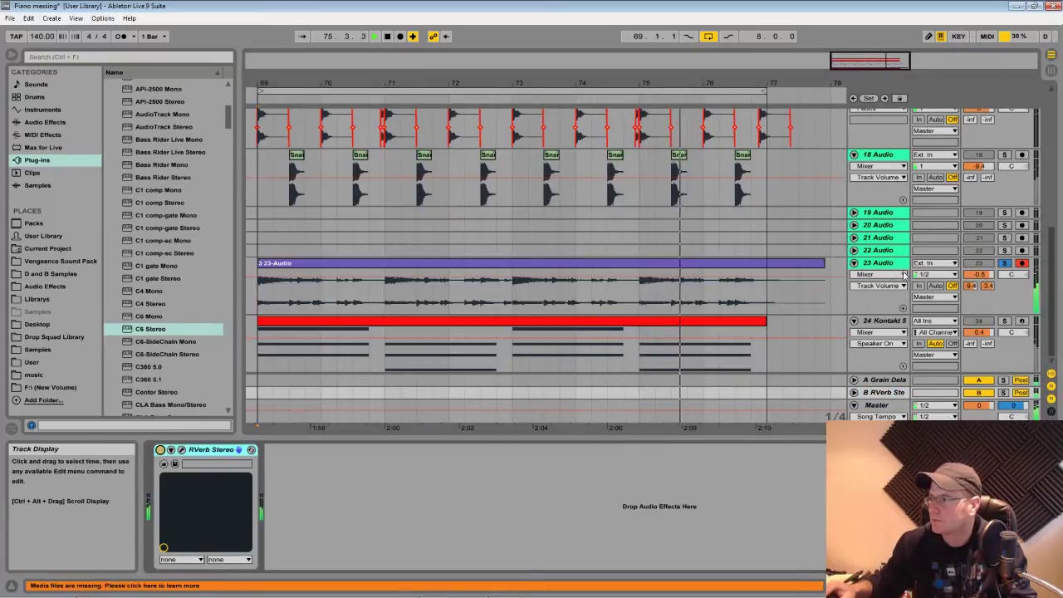
Enable Chorus at 26 % dry/wet, Ping Pong Delay and 90 Degrees on track 23, and take the track out of solo
click(861, 280)
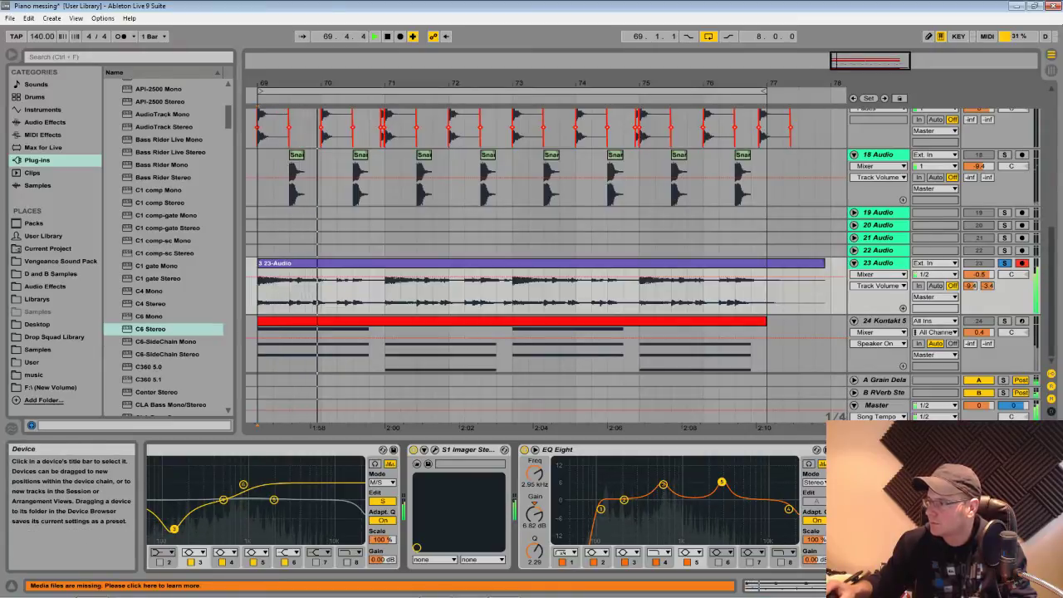
drag(872, 586, 813, 586)
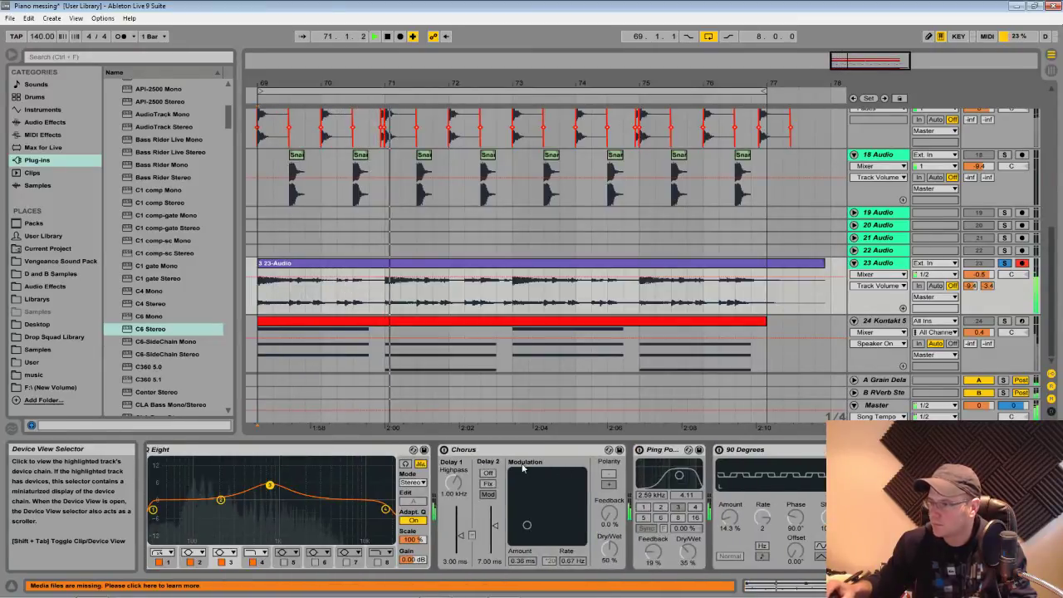
click(444, 450)
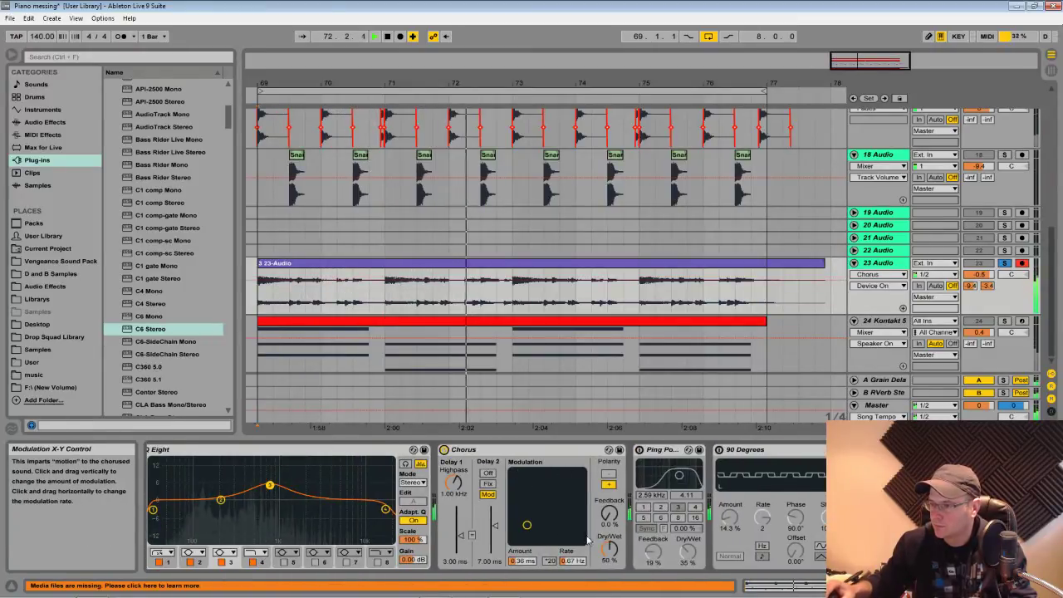
drag(612, 552, 613, 571)
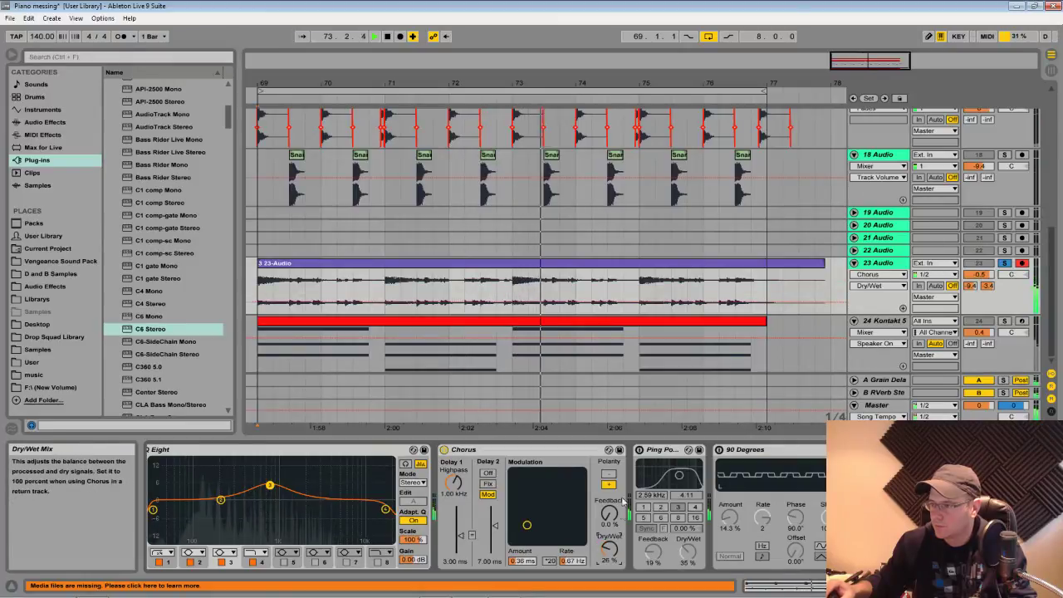
click(719, 449)
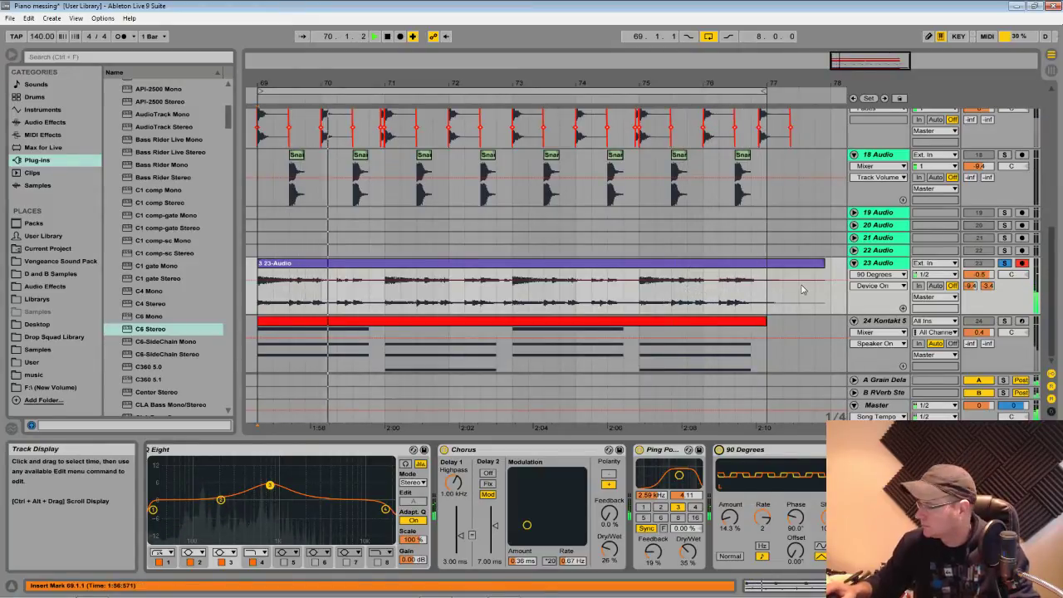
click(1004, 264)
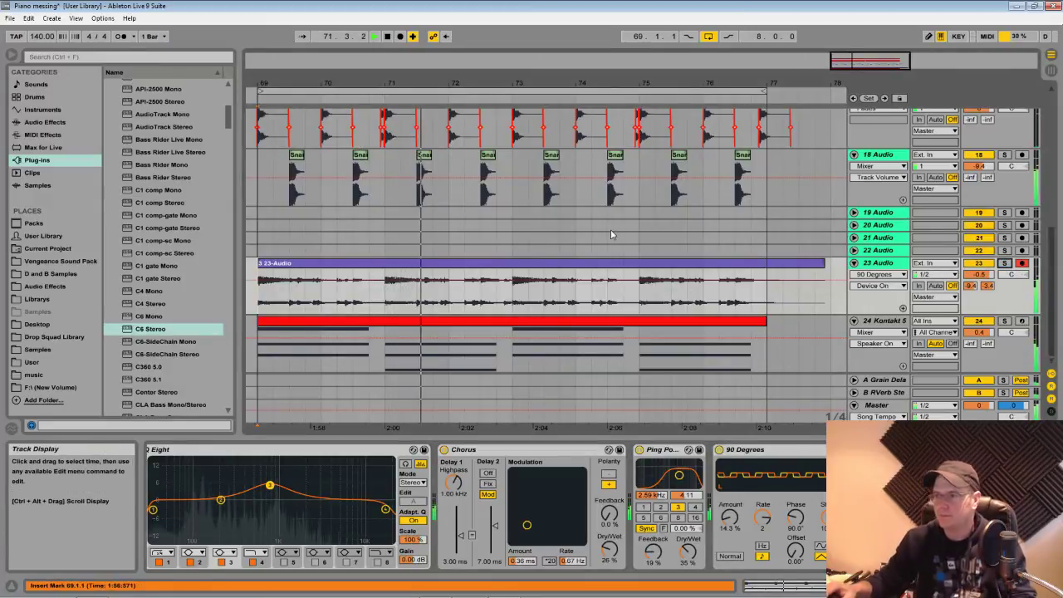
Find Reaktor5 in the NI K 1 plug-in folder and load it onto MIDI track 9
click(14, 53)
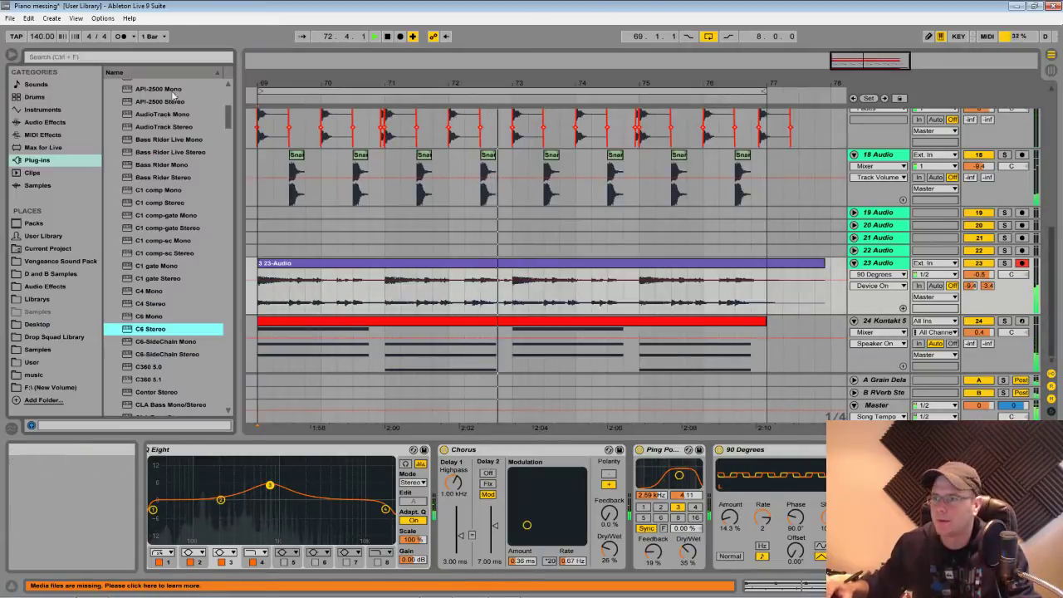
key(ctrl+alt+b)
scroll(793, 266, up, 10)
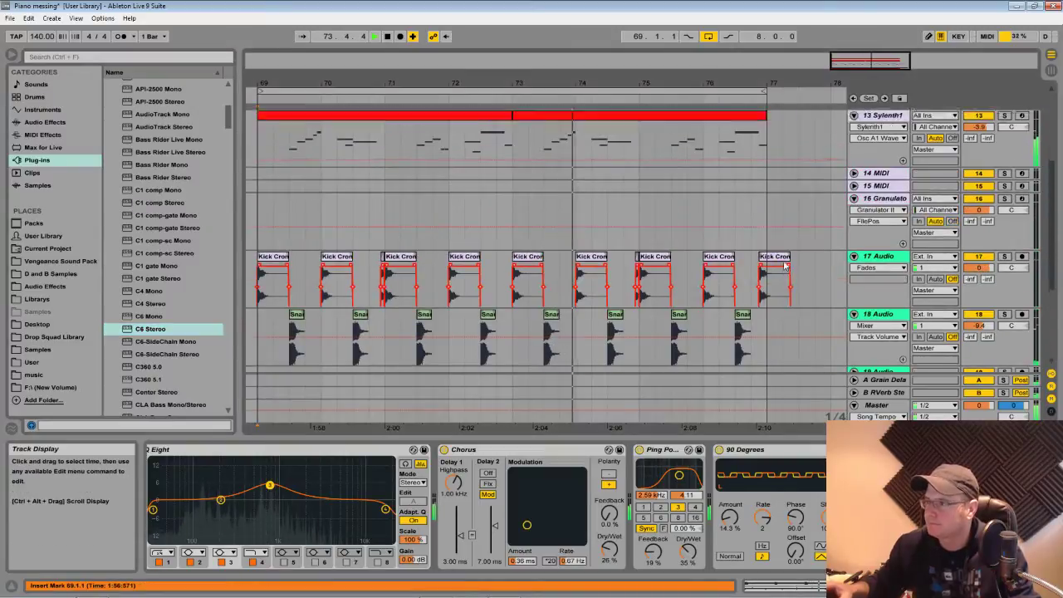
scroll(782, 266, up, 1)
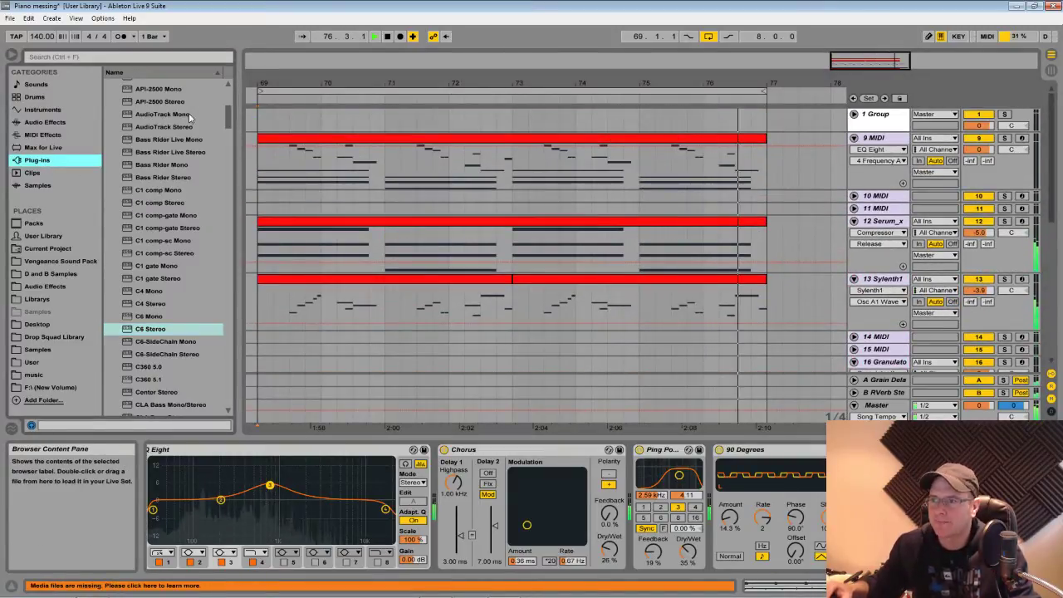
scroll(209, 110, up, 7)
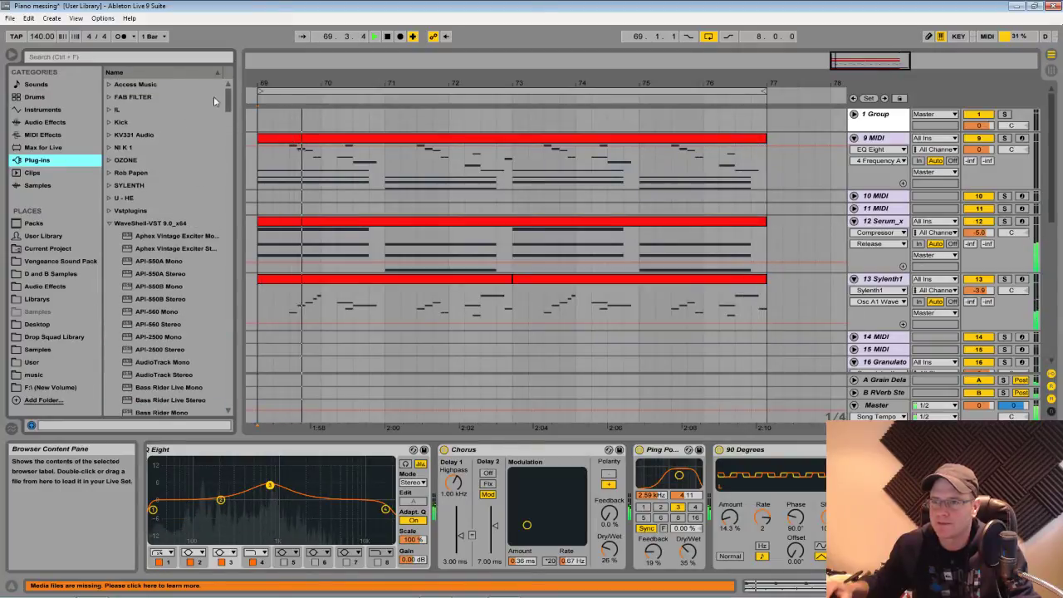
click(109, 222)
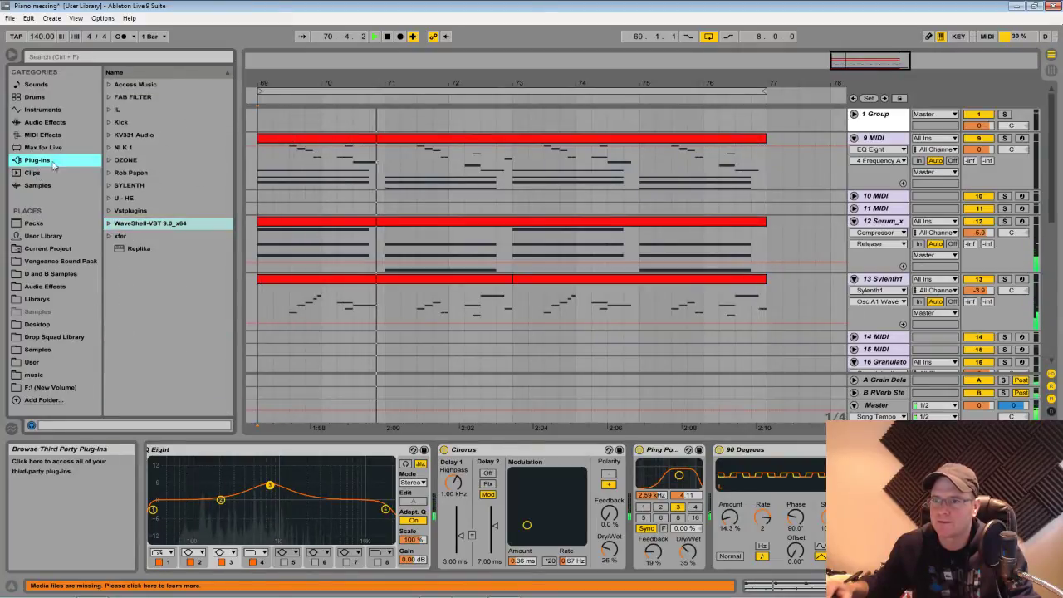
click(111, 147)
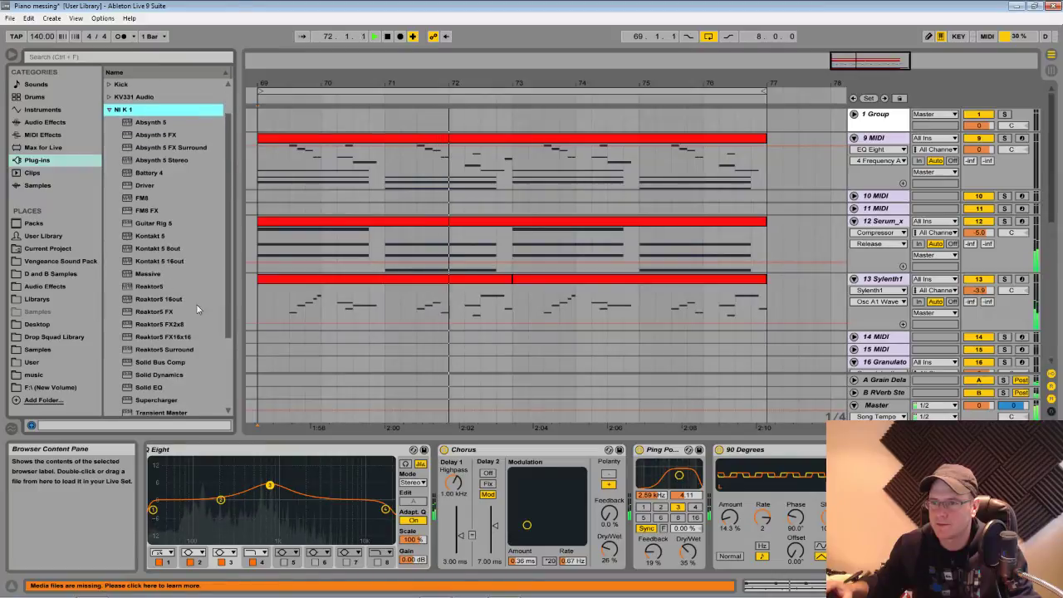
click(160, 286)
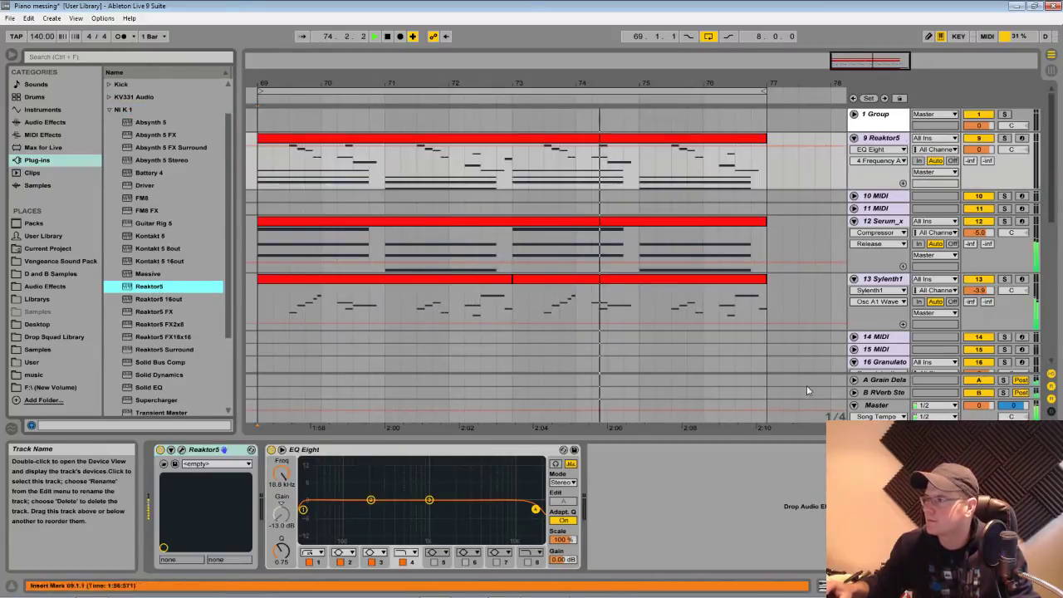
Solo the Reaktor5 track, open the instrument and try to load Razor from its Player library
click(1005, 138)
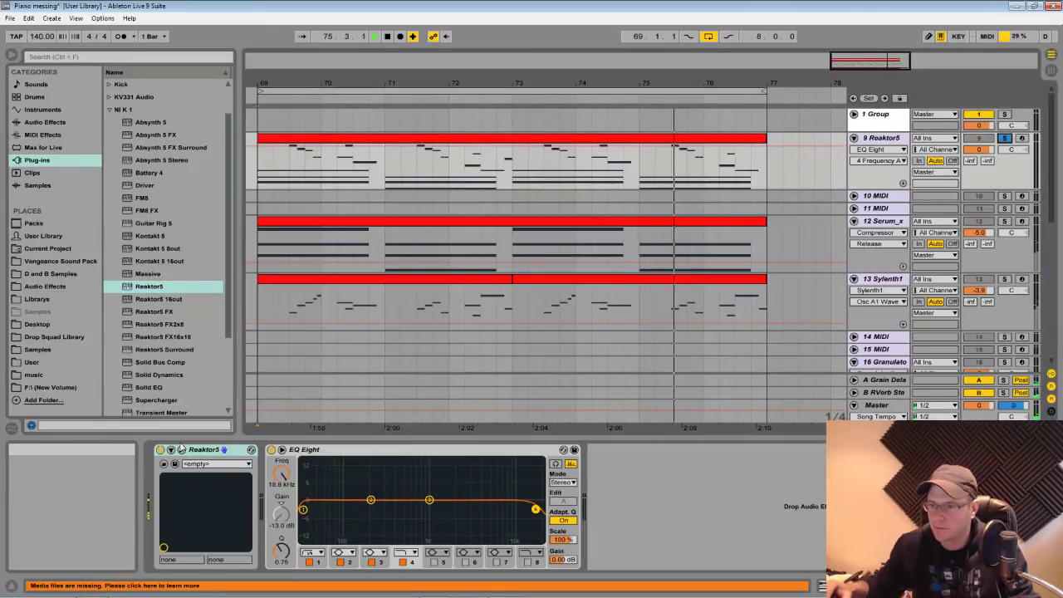
click(252, 449)
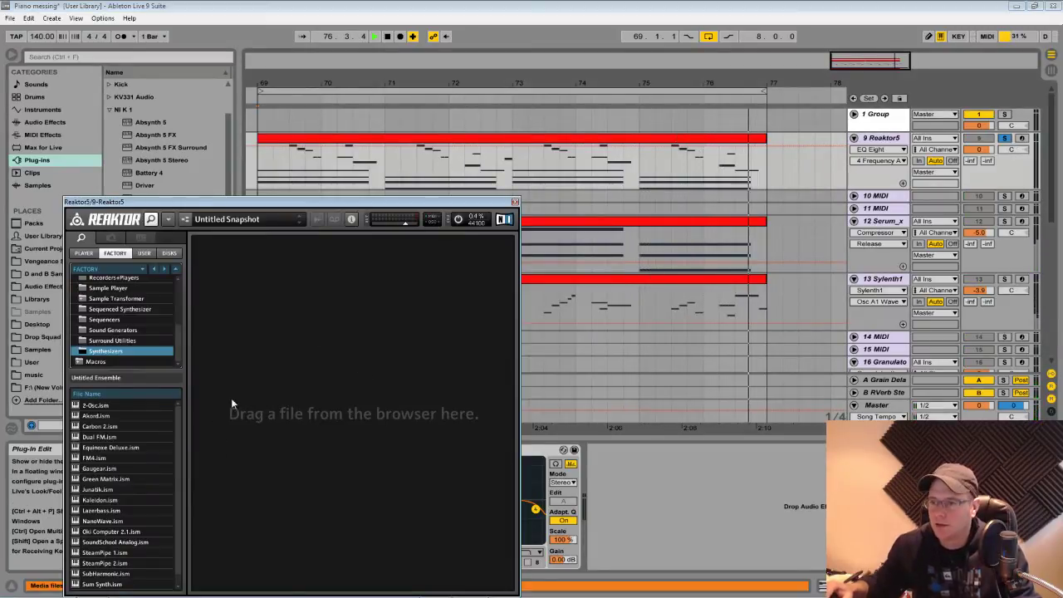
click(86, 253)
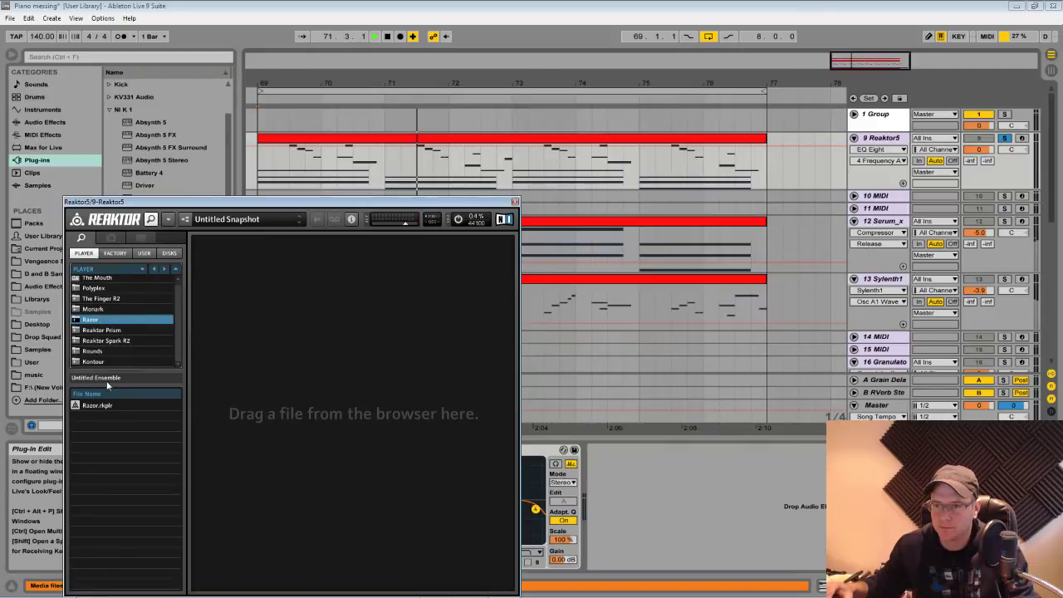
double_click(93, 320)
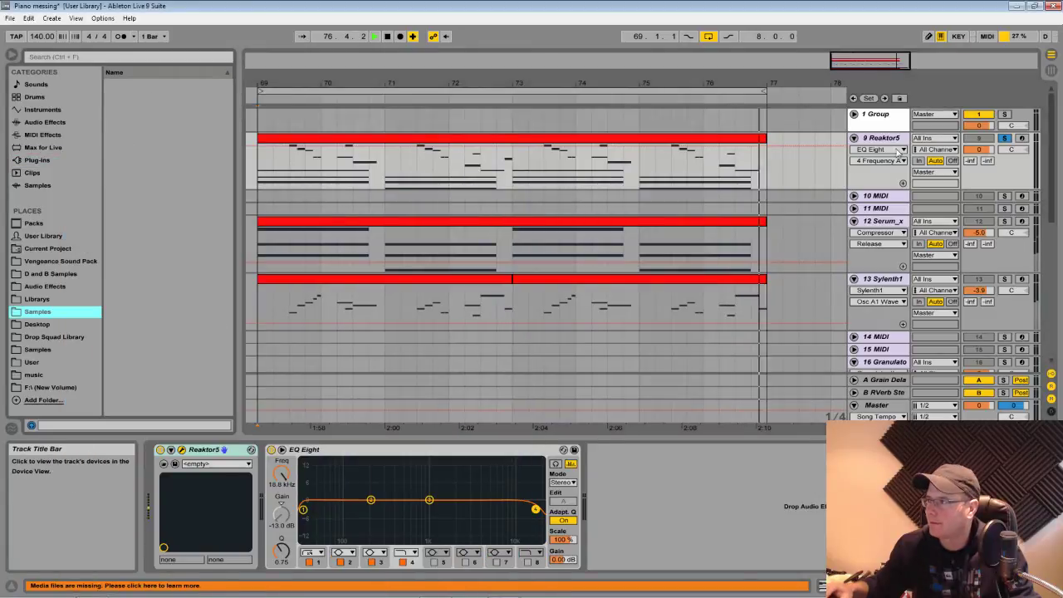
Reopen Reaktor, load Monark.ens from the Player library and set the track volume to -2.5 dB
click(873, 138)
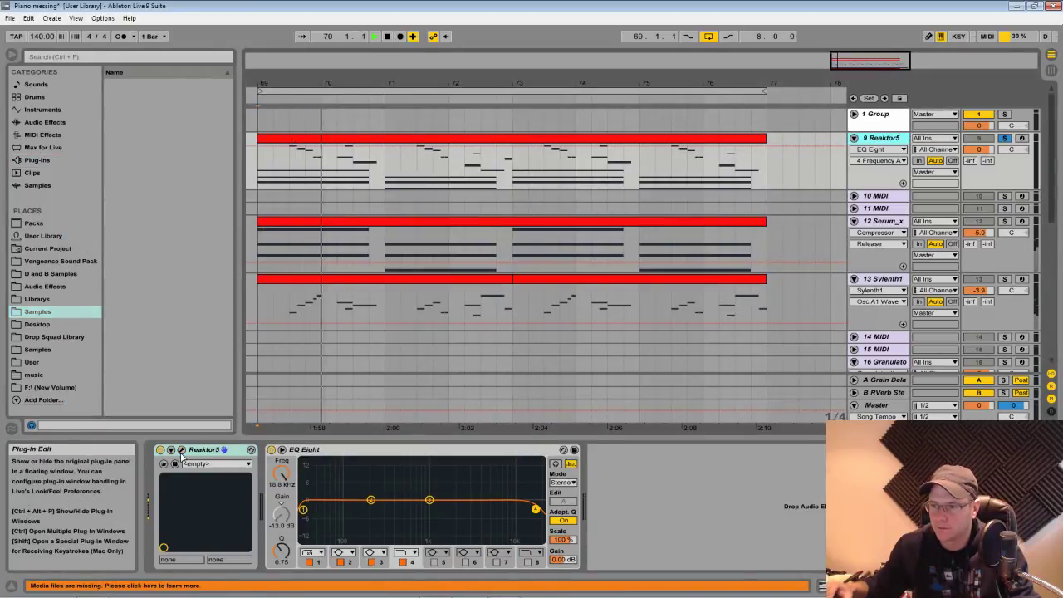
click(182, 450)
double_click(97, 406)
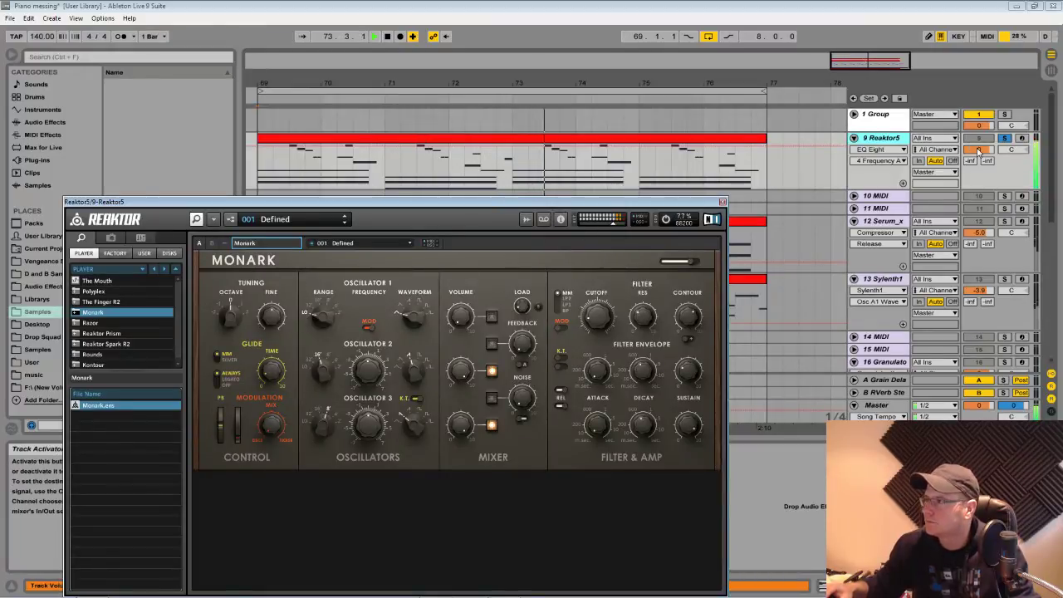
drag(979, 151, 978, 161)
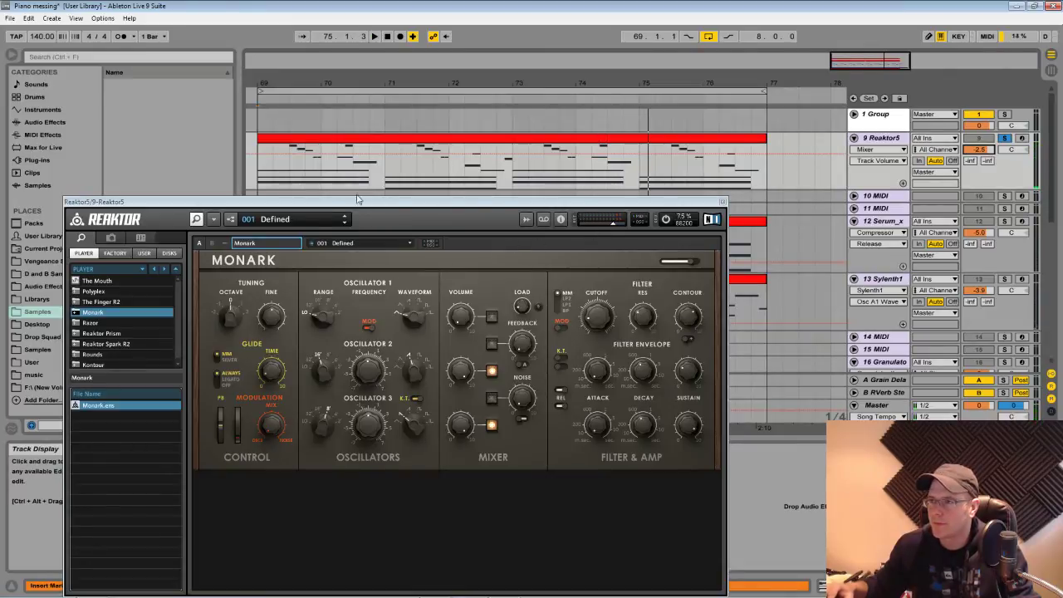
Open the Reaktor5 track's MIDI clip and delete the long low chord notes beneath the melody
double_click(441, 168)
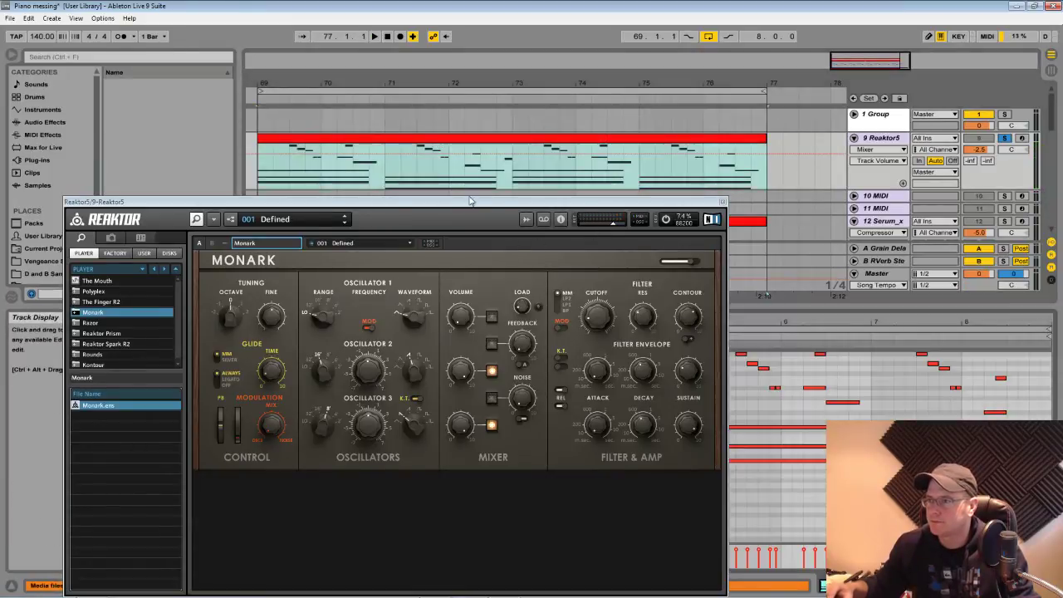
drag(412, 417, 585, 499)
key(Delete)
drag(744, 415, 809, 496)
key(Delete)
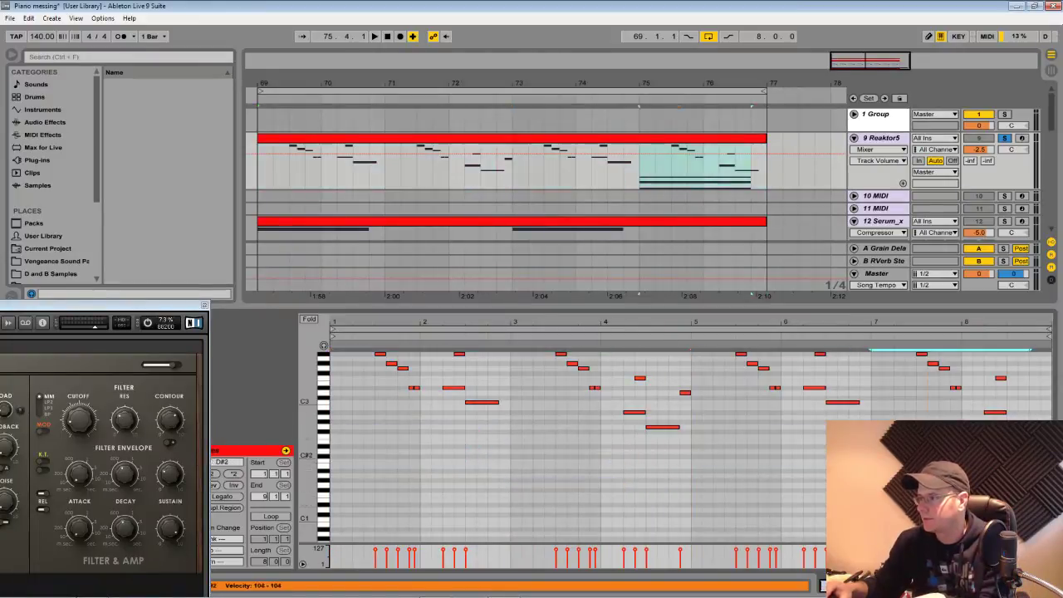
key(ctrl+a)
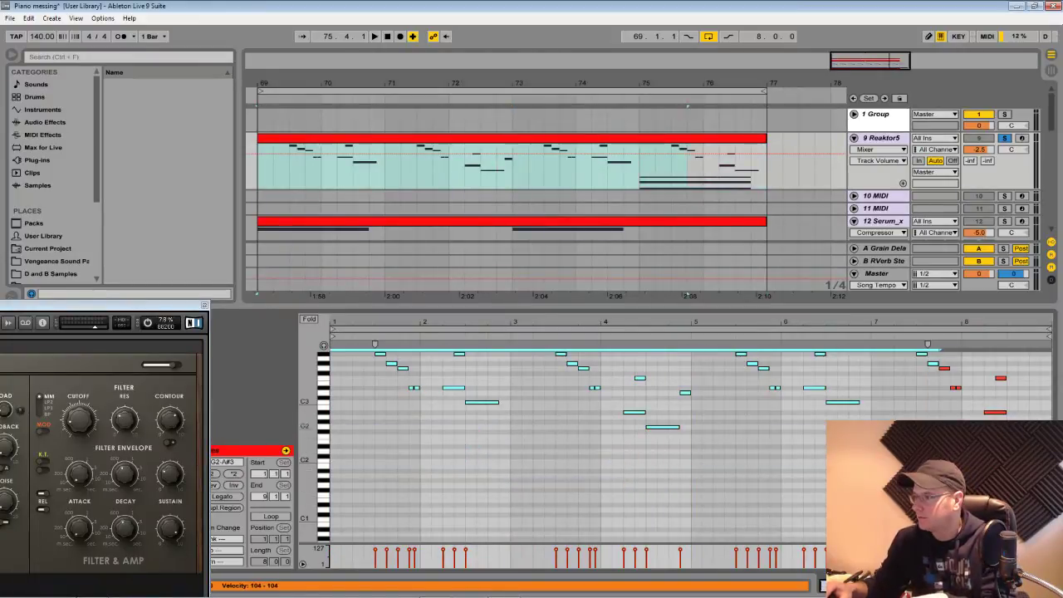
Shorten the D#3 notes in bars 2 and 6 and the A#2 notes in bars 4 and 8 of the melody, and start playback
click(630, 449)
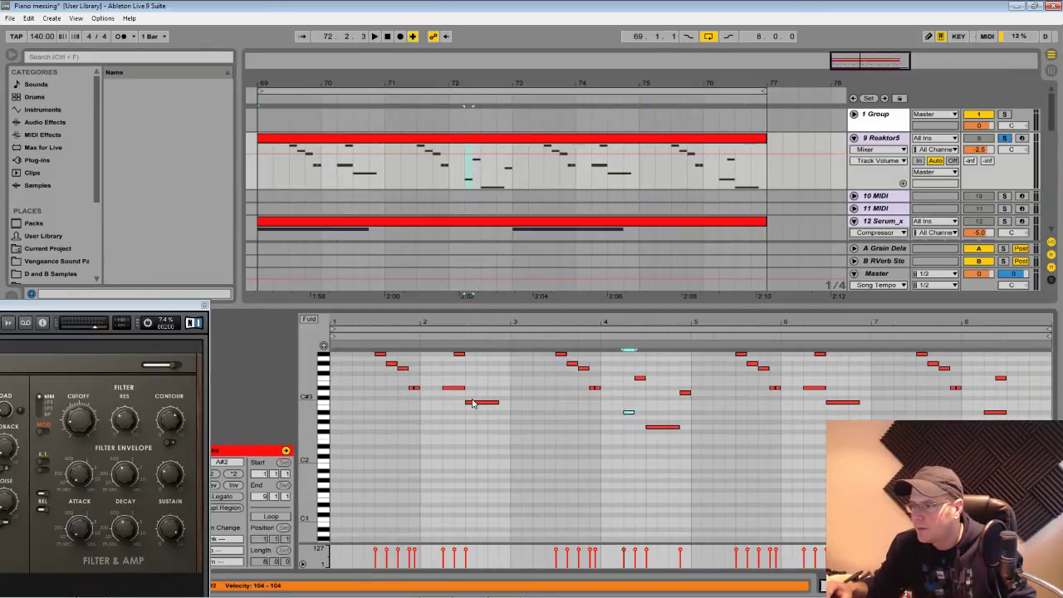
scroll(484, 388, up, 3)
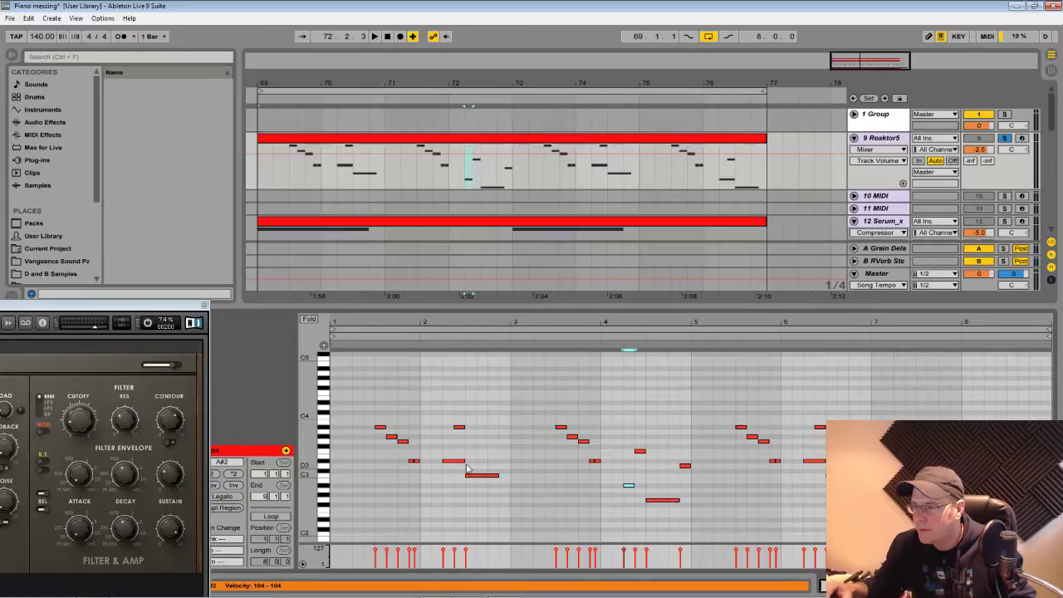
drag(820, 465, 816, 463)
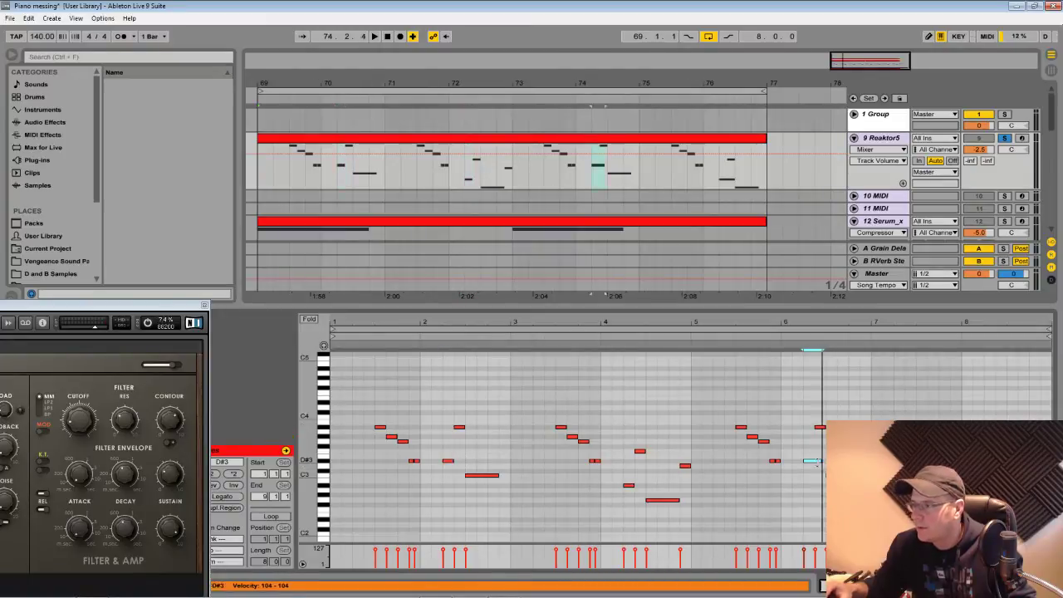
drag(108, 305, 0, 341)
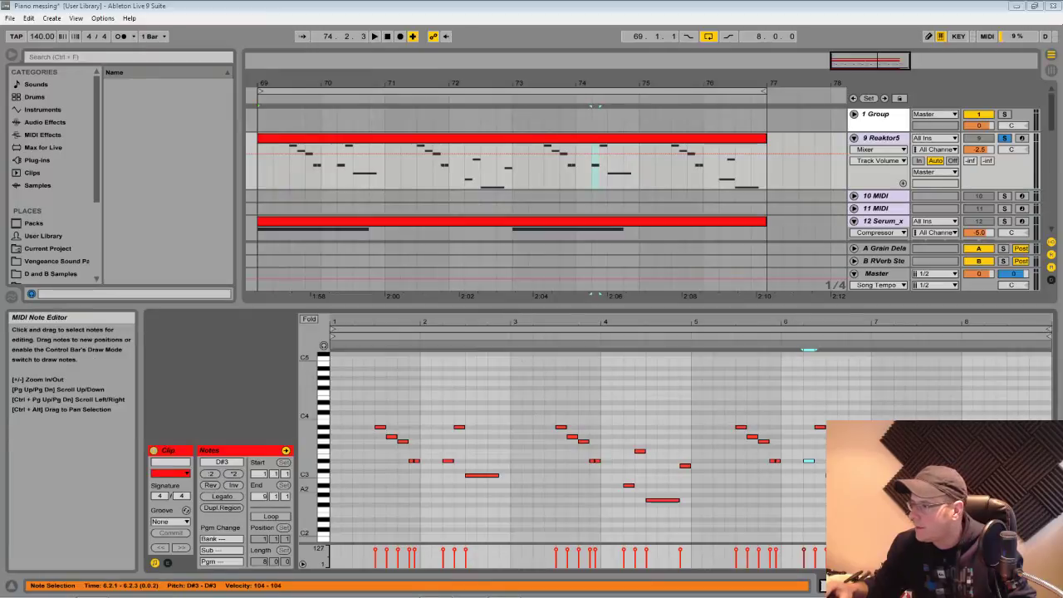
drag(1005, 485, 995, 484)
key(space)
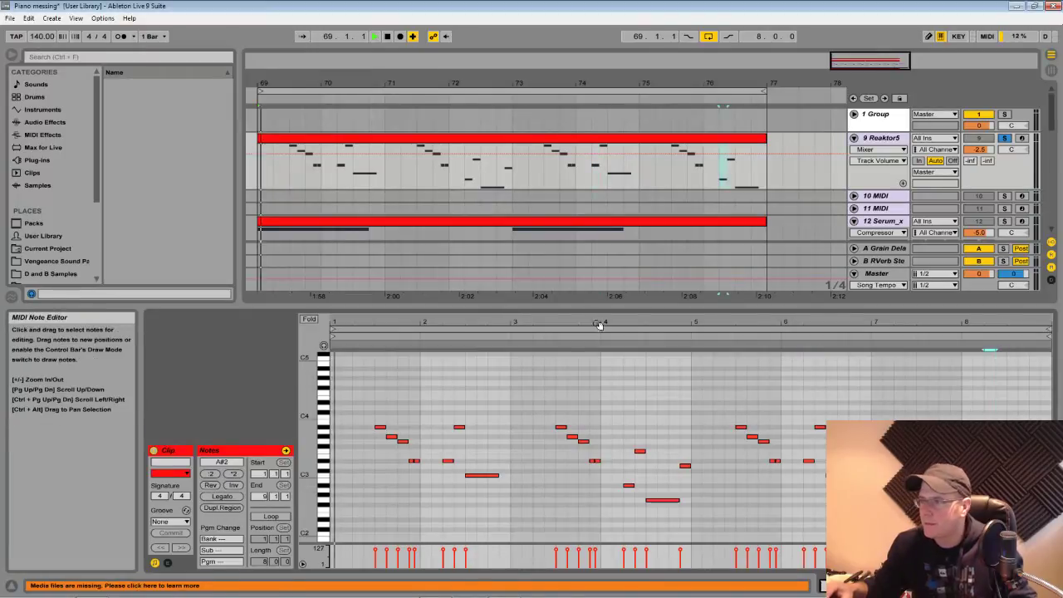
Show the Reaktor5 track's devices, bring the Monark window fully into view and set the track volume to -3.8 dB
double_click(899, 140)
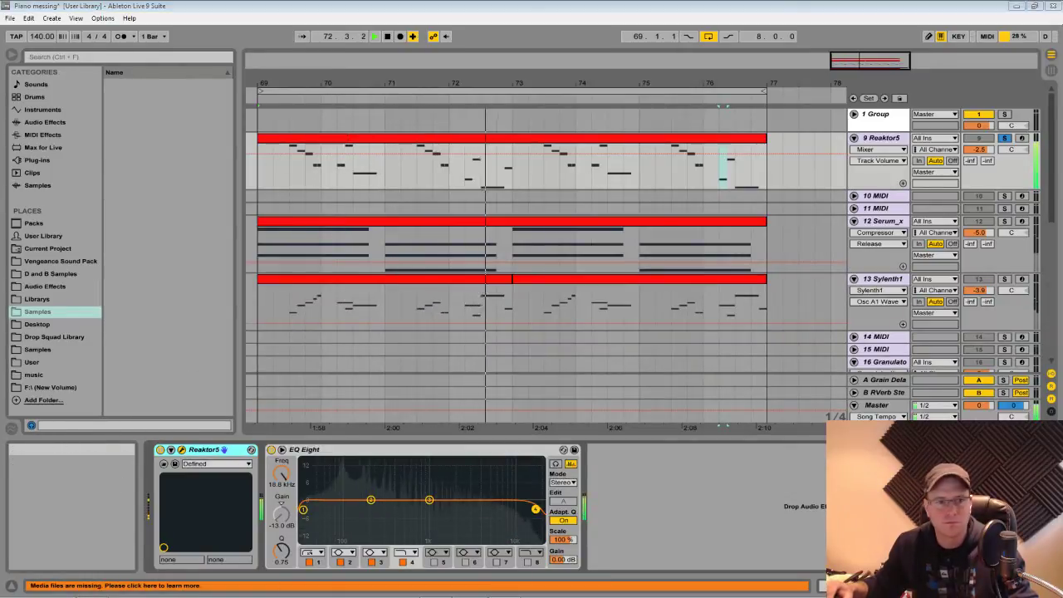
drag(0, 117, 504, 103)
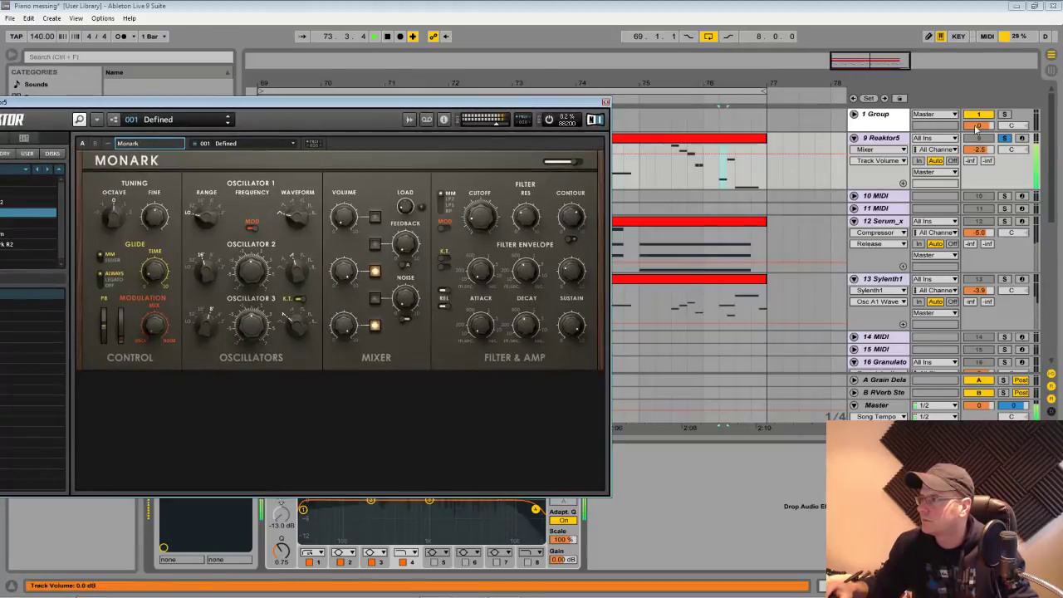
drag(984, 153, 984, 164)
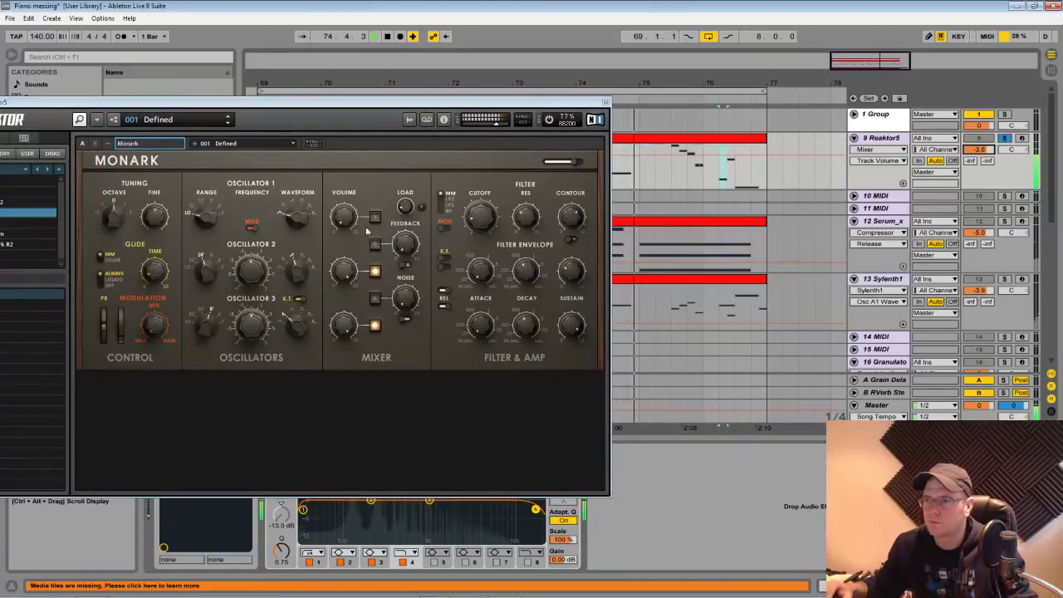
Make oscillator 1 Monark's only active oscillator, change its waveform and range, and adjust filter cutoff, contour, and the filter envelope's decay and sustain
click(302, 215)
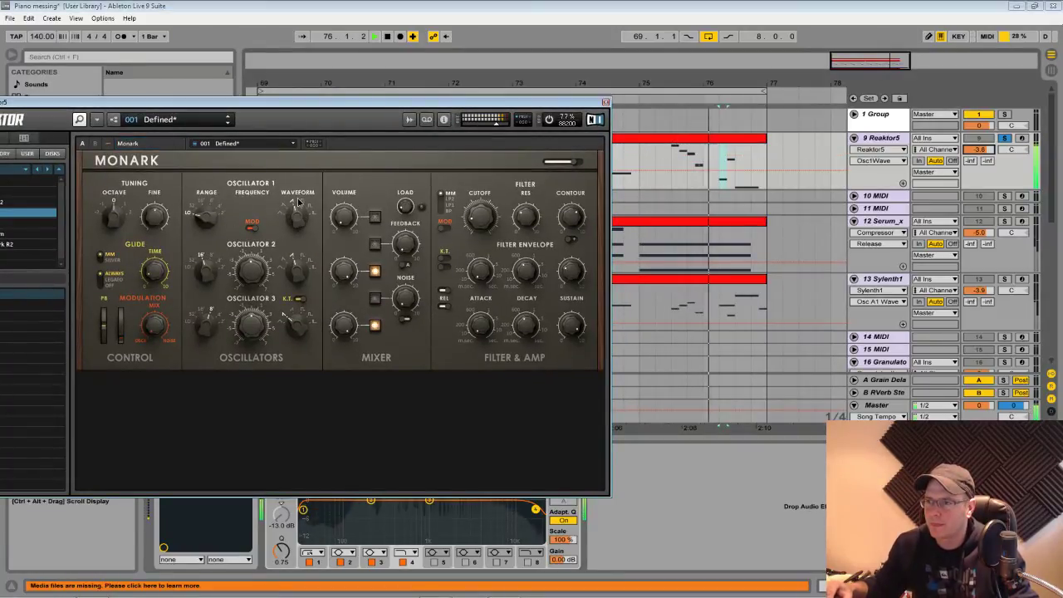
click(375, 271)
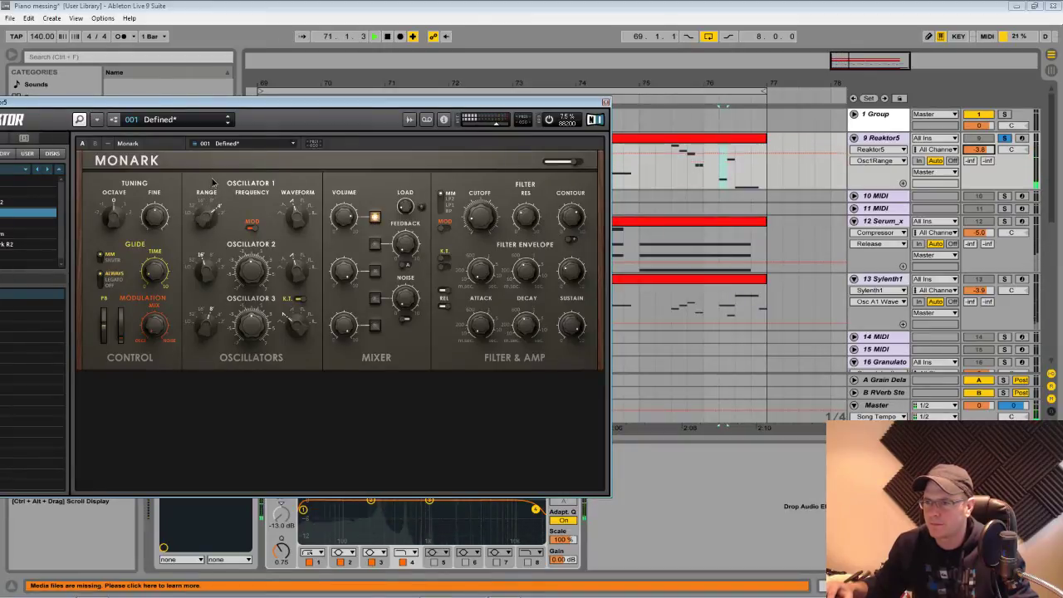
click(482, 218)
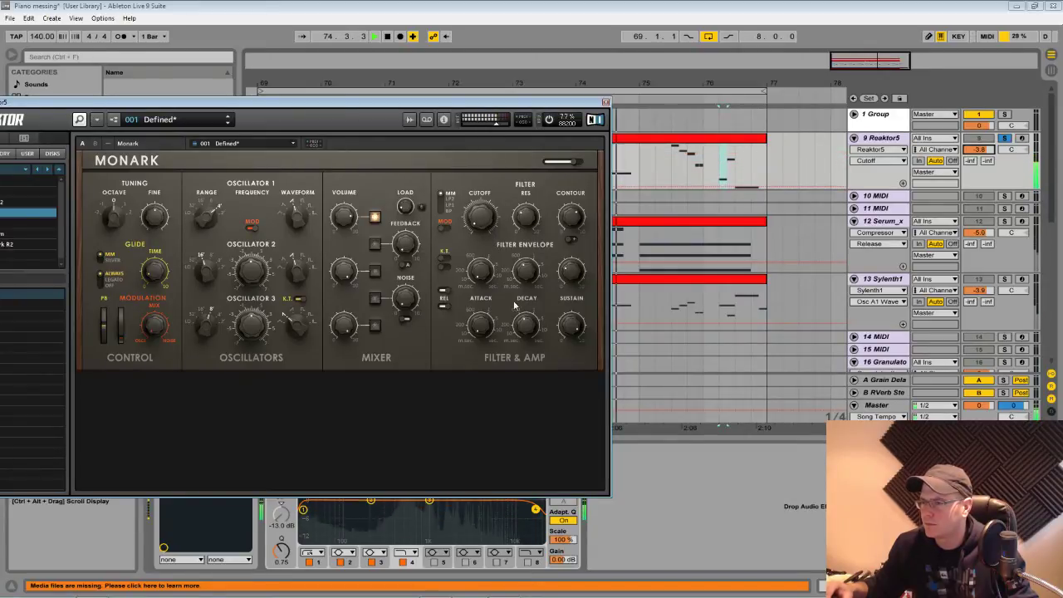
click(572, 220)
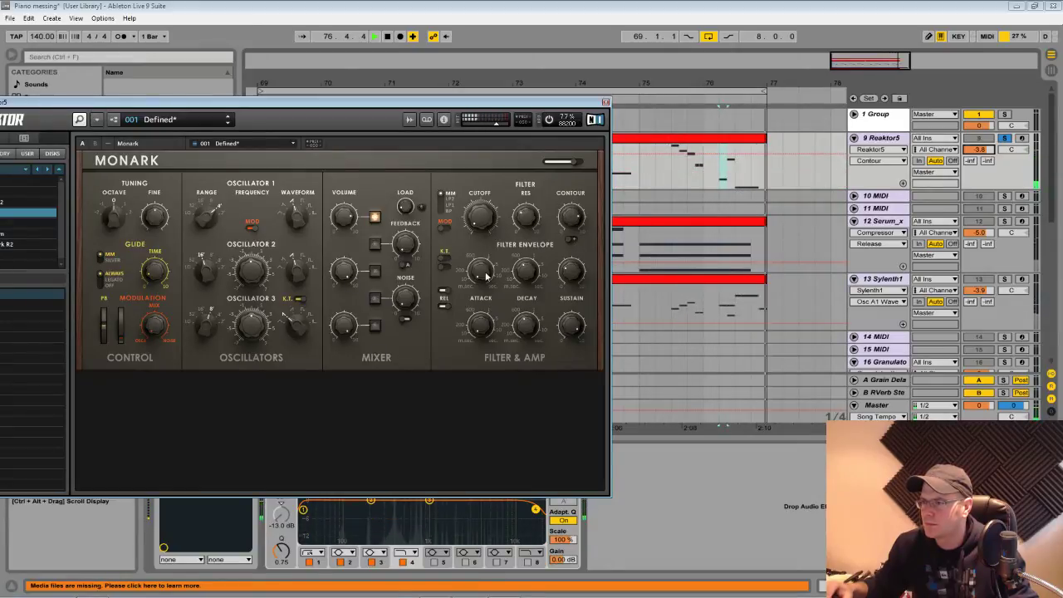
click(576, 330)
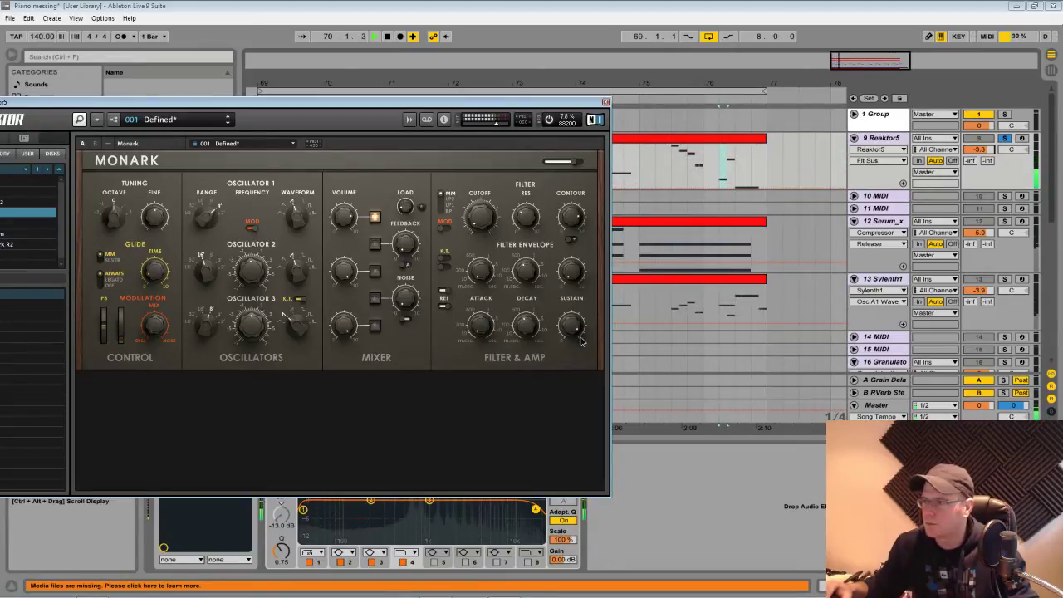
click(536, 280)
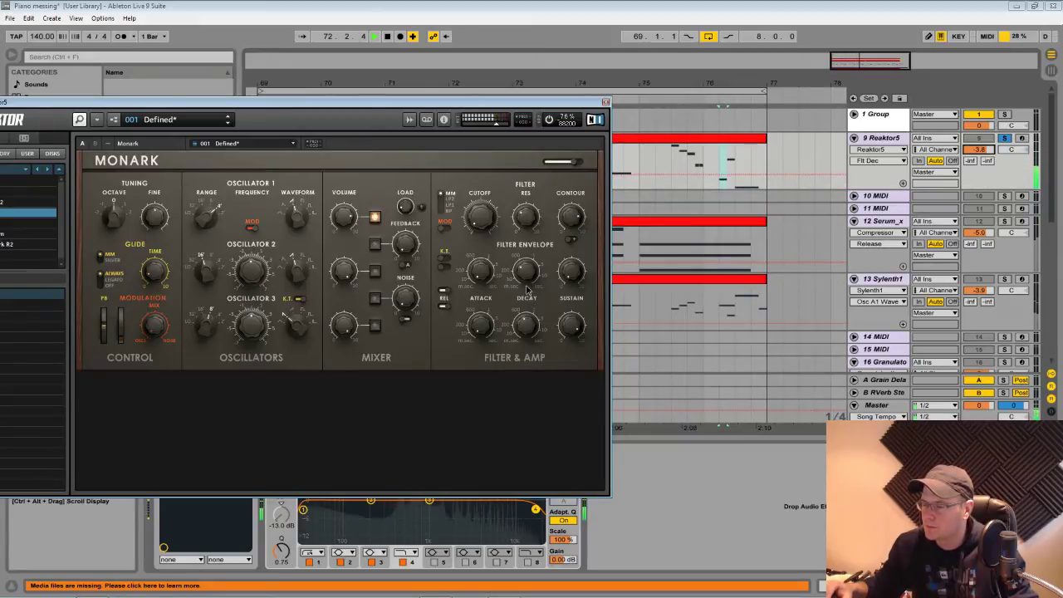
Switch on Monark's oscillator 2 in the mixer and adjust its range, waveform and volume
click(375, 274)
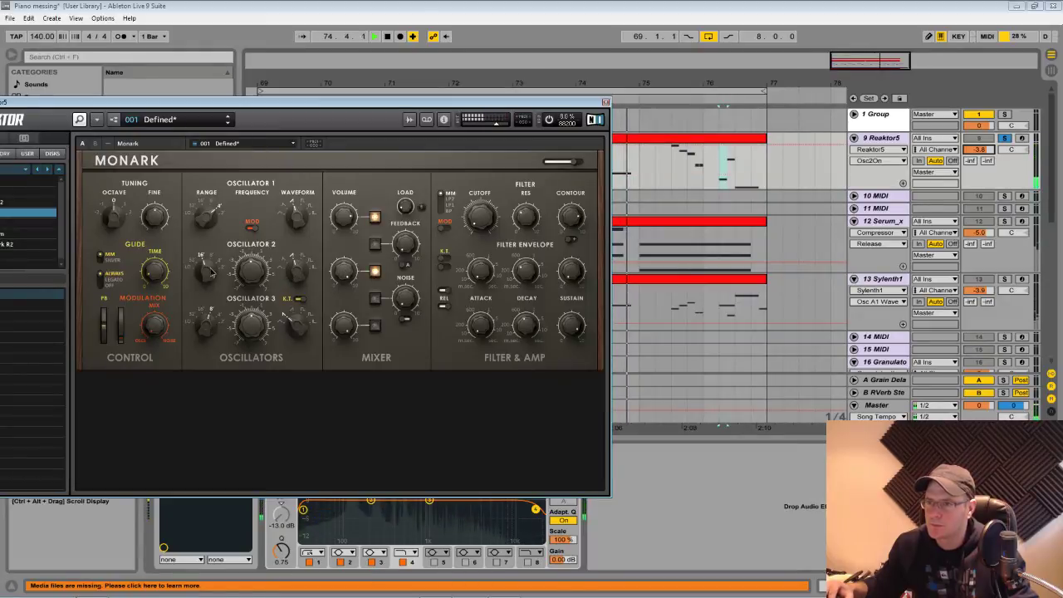
click(302, 263)
drag(301, 264, 350, 334)
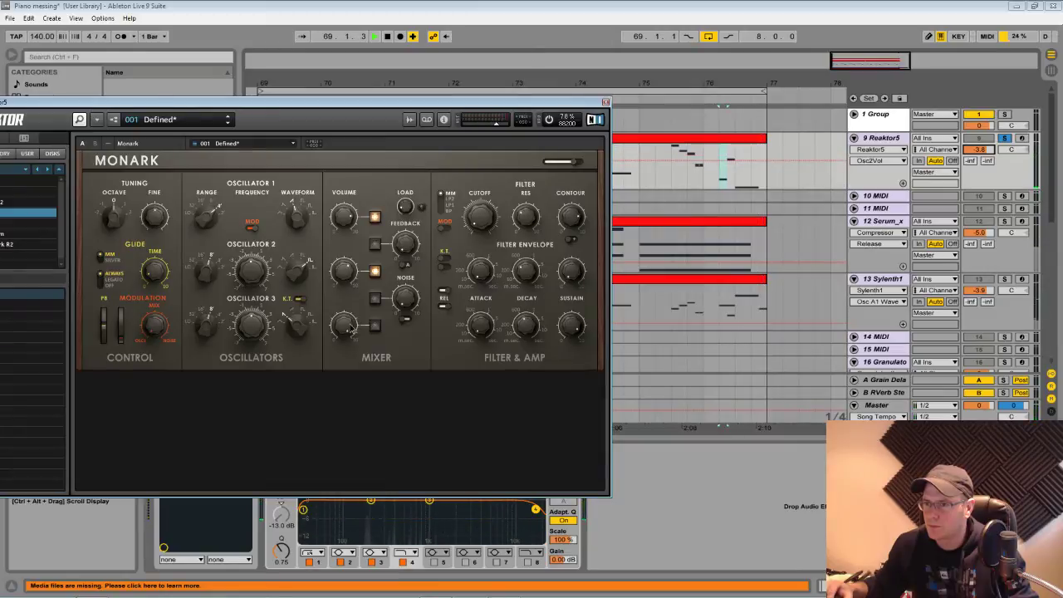
Adjust Monark's envelope decay, sustain levels and filter resonance, and try the LP2 filter type before returning to MM
click(526, 282)
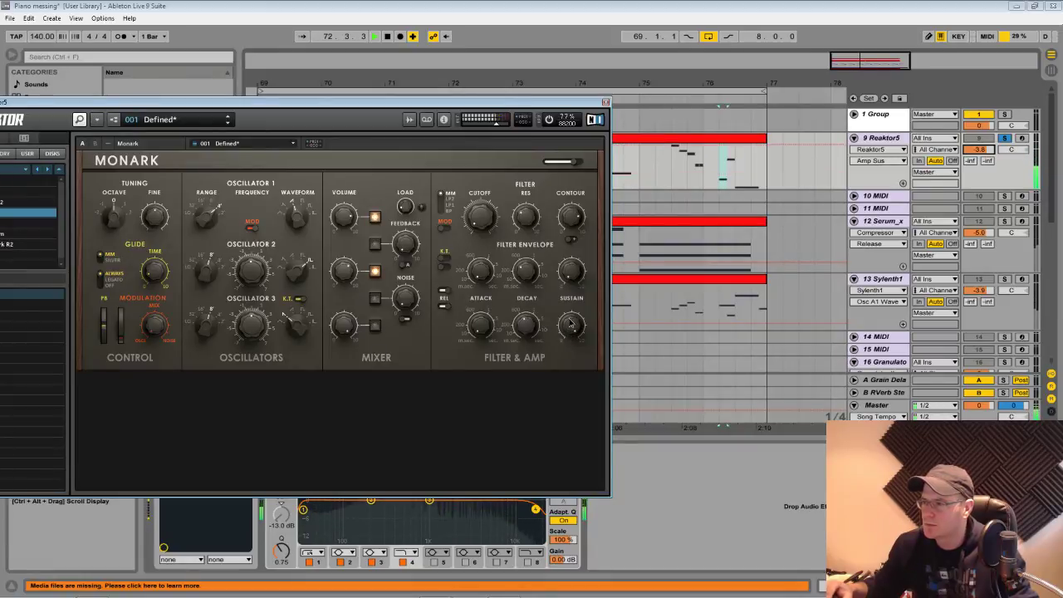
click(572, 271)
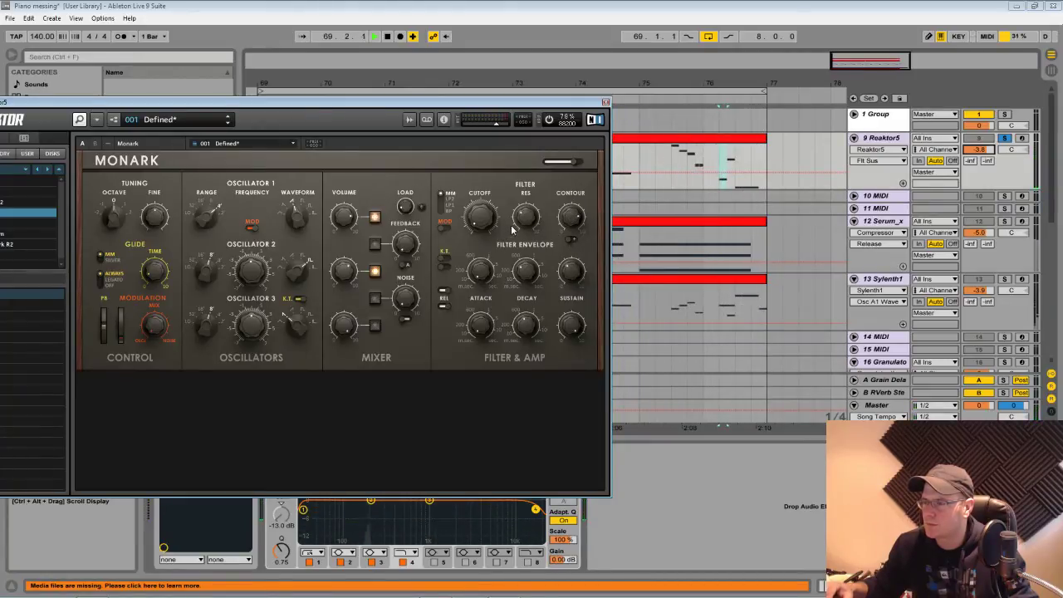
mouse_move(521, 218)
mouse_down()
mouse_move(522, 184)
mouse_move(531, 219)
mouse_up()
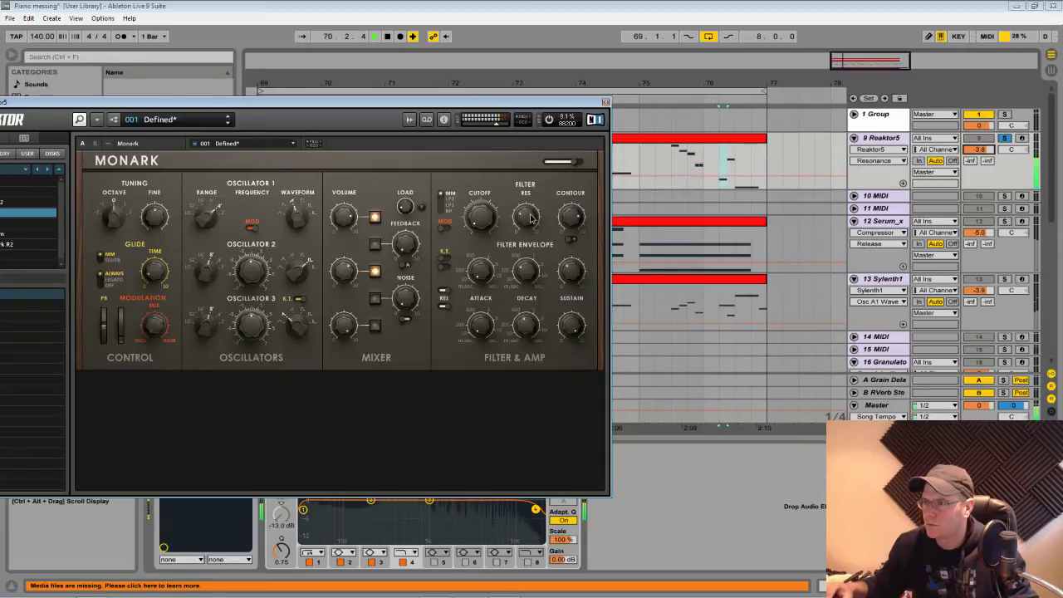
click(441, 204)
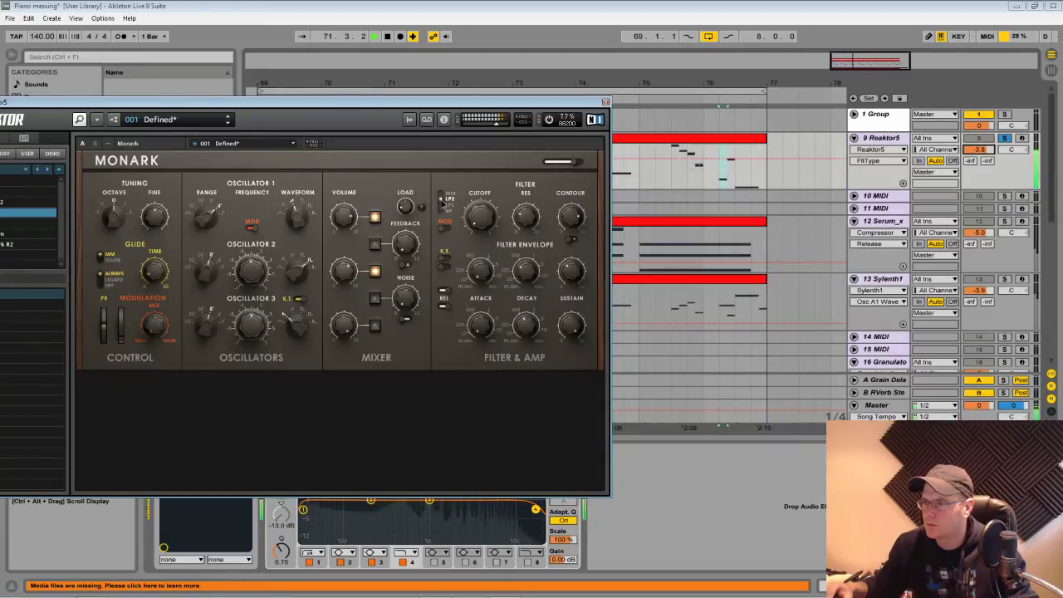
click(441, 193)
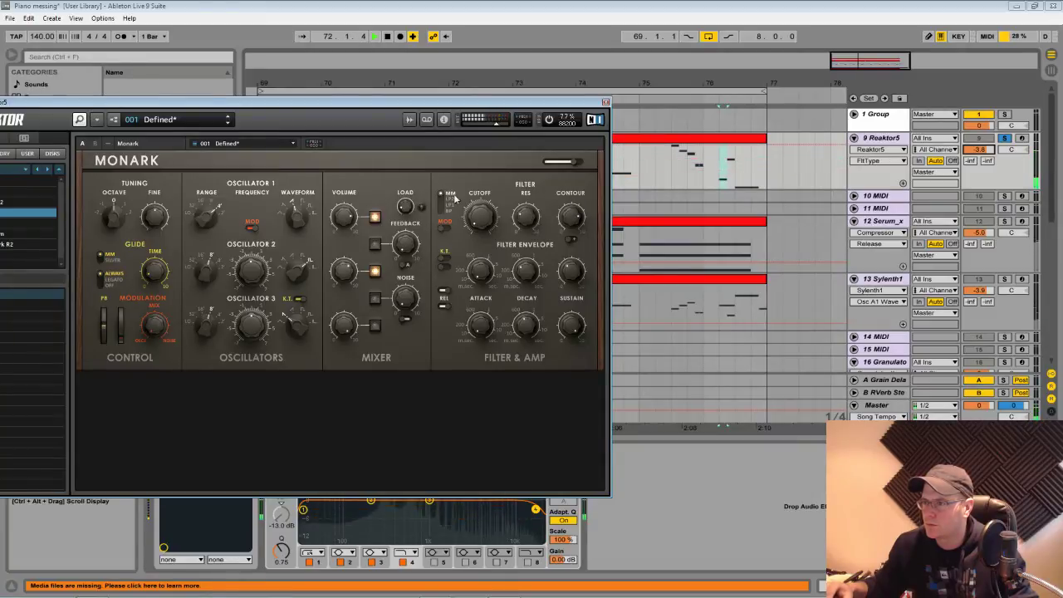
Add a Ping Pong Delay with 0% feedback and 29% dry/wet to the Reaktor5 track, unsolo the track and set its volume to -8.7 dB
click(605, 103)
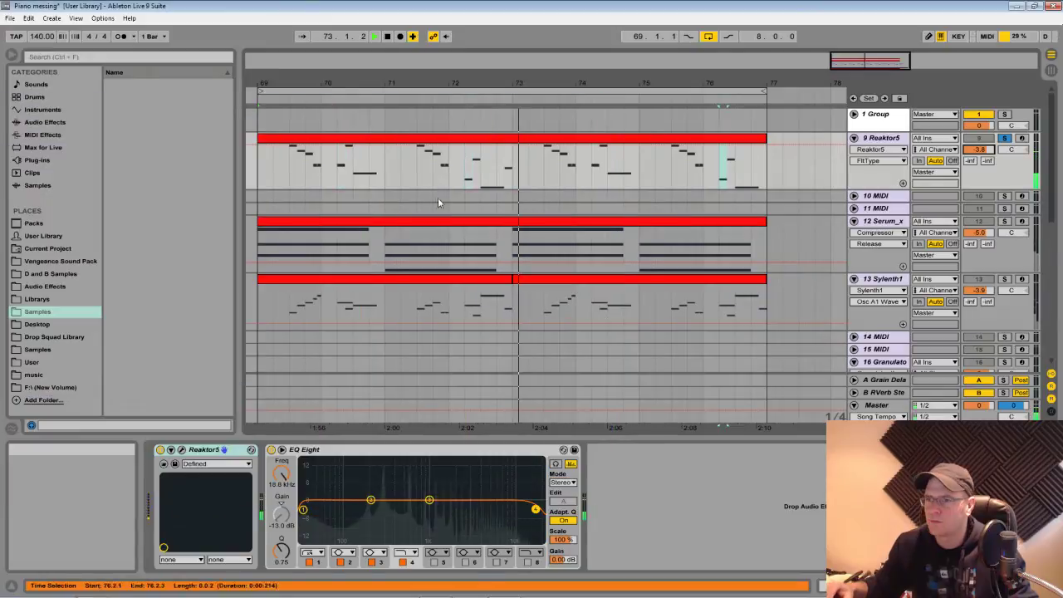
click(36, 159)
click(44, 122)
scroll(162, 249, down, 2)
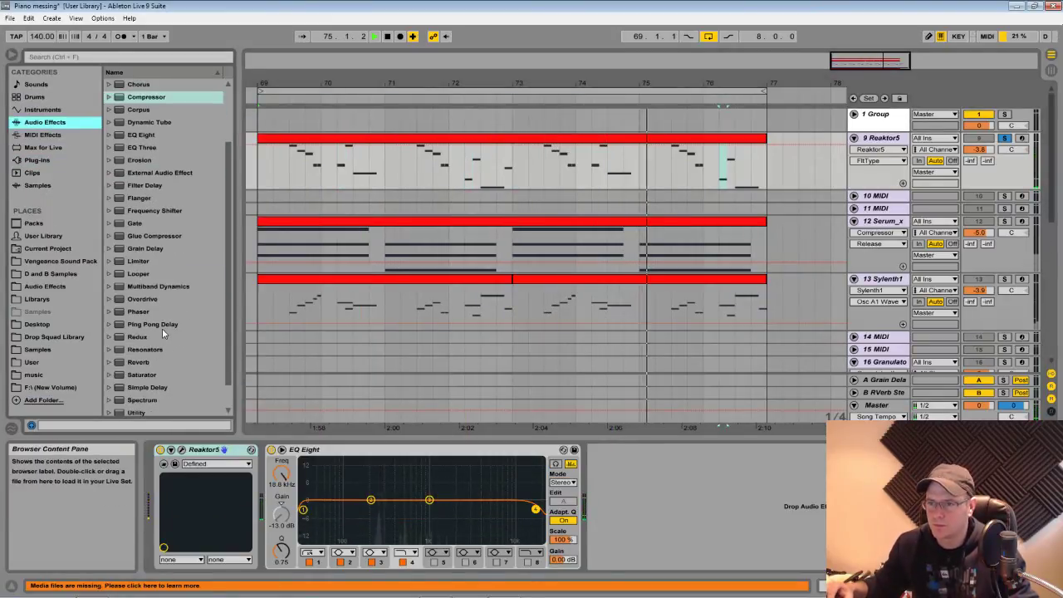
click(165, 324)
double_click(164, 325)
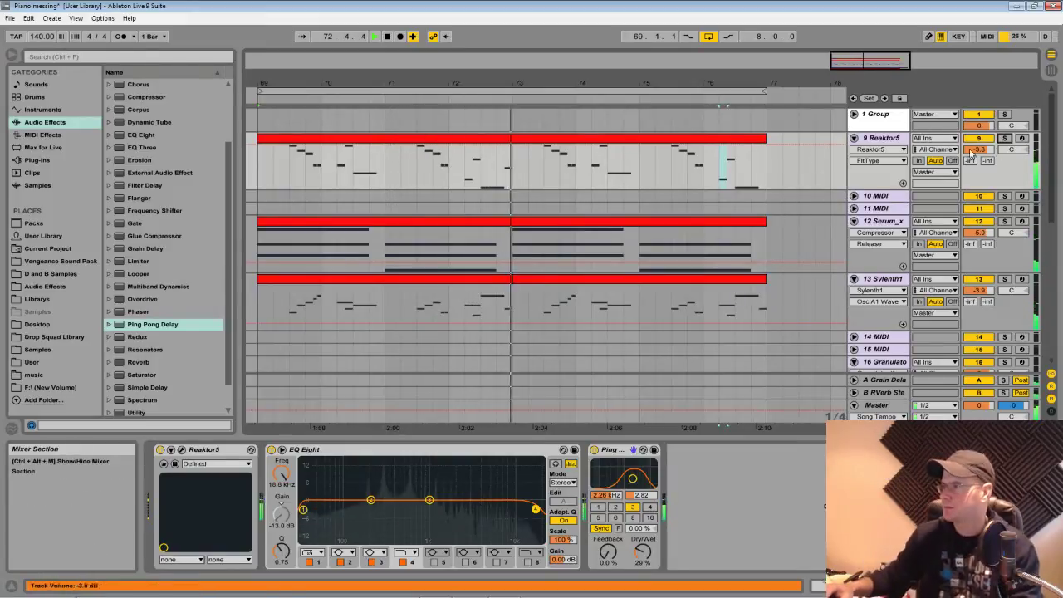
drag(979, 150, 978, 168)
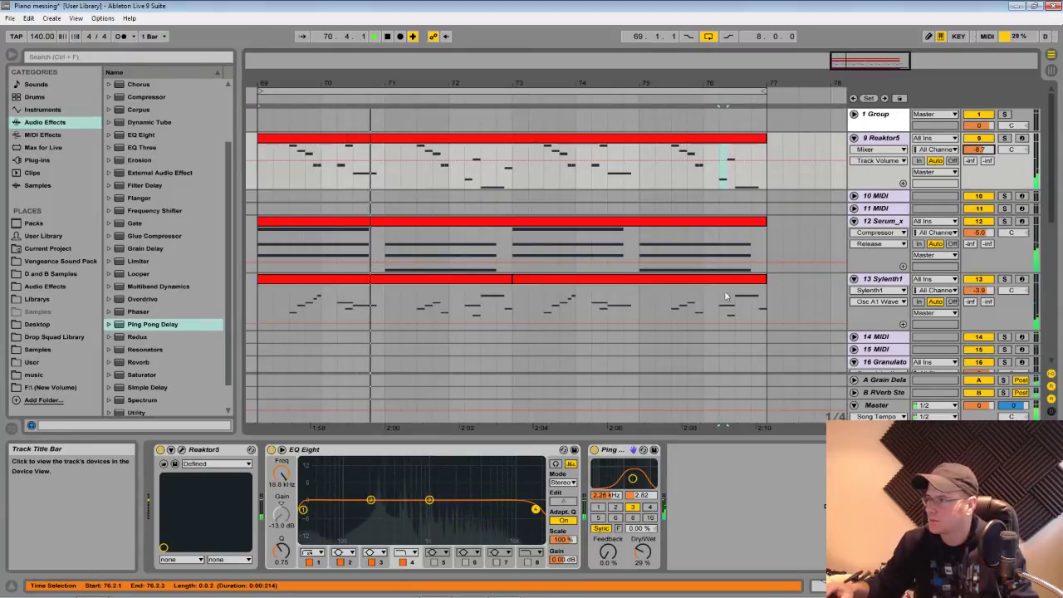
Copy the Sylenth1 track's melody clips from bars 69 to 77 onto MIDI track 14 and unfold that track
click(881, 280)
scroll(878, 280, down, 2)
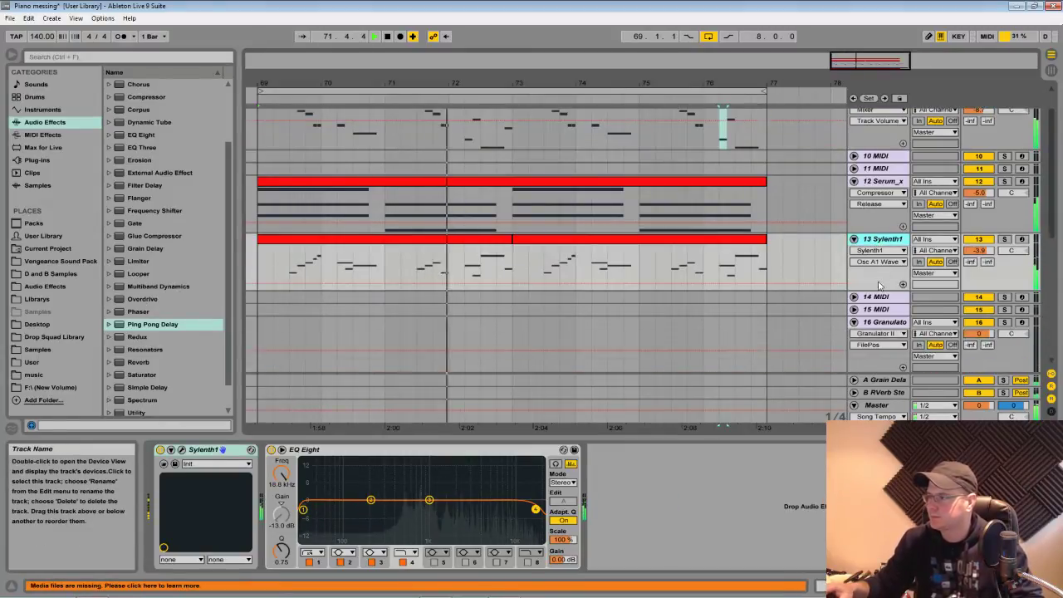
click(748, 241)
drag(257, 258, 767, 288)
drag(749, 240, 754, 299)
click(853, 297)
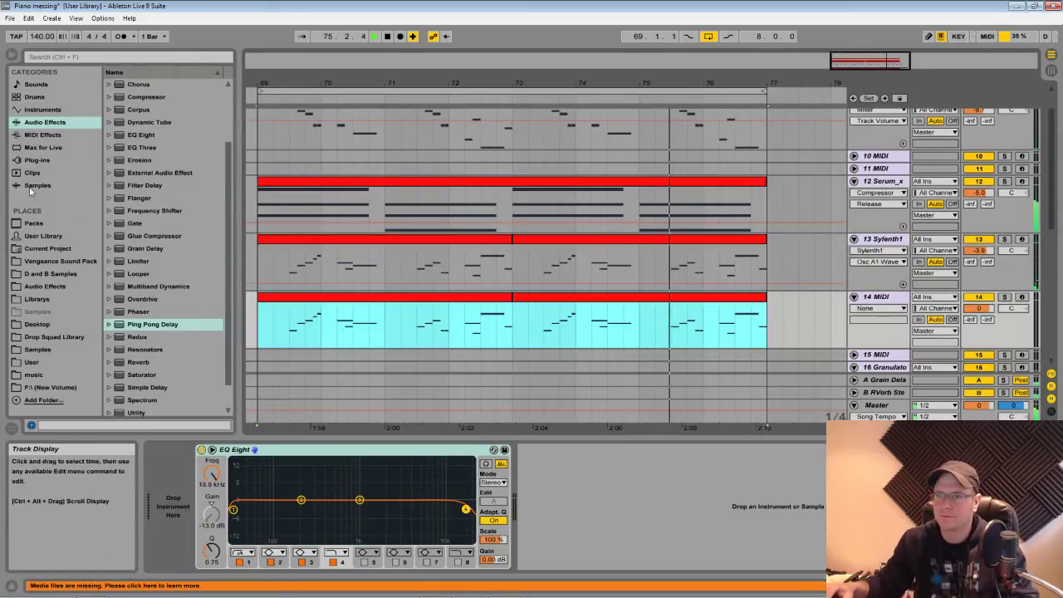
Load Absynth 5 from the NI K 1 plug-in folder onto MIDI track 14 and solo the track
click(46, 161)
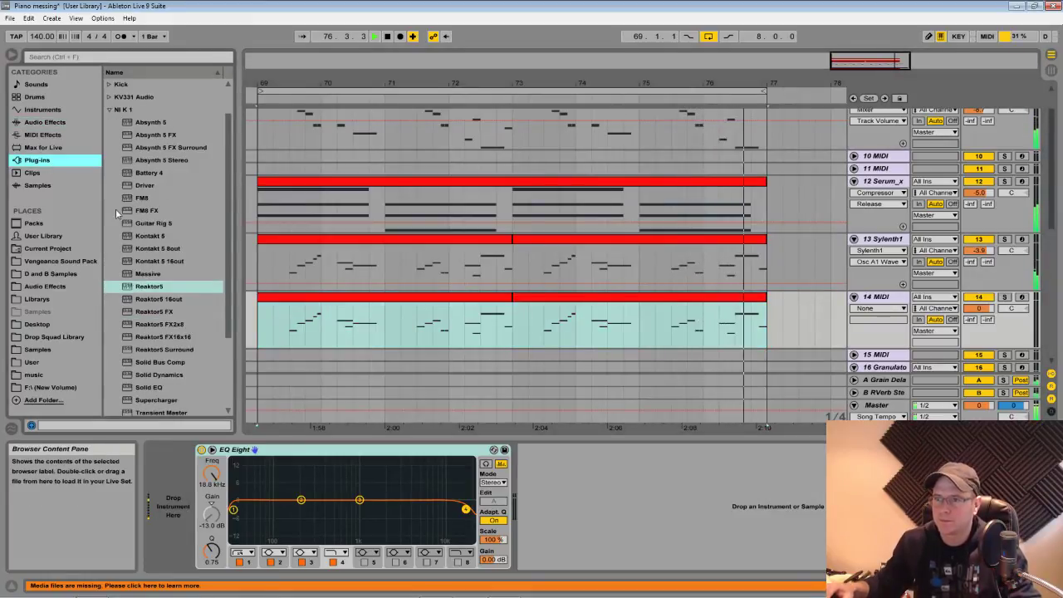
click(150, 122)
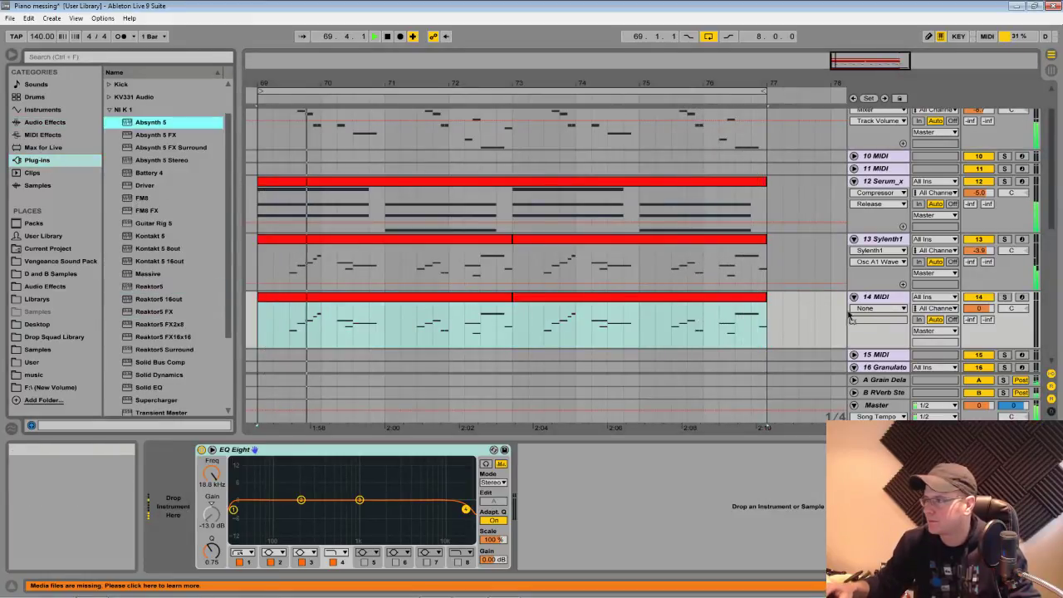
drag(883, 302, 885, 303)
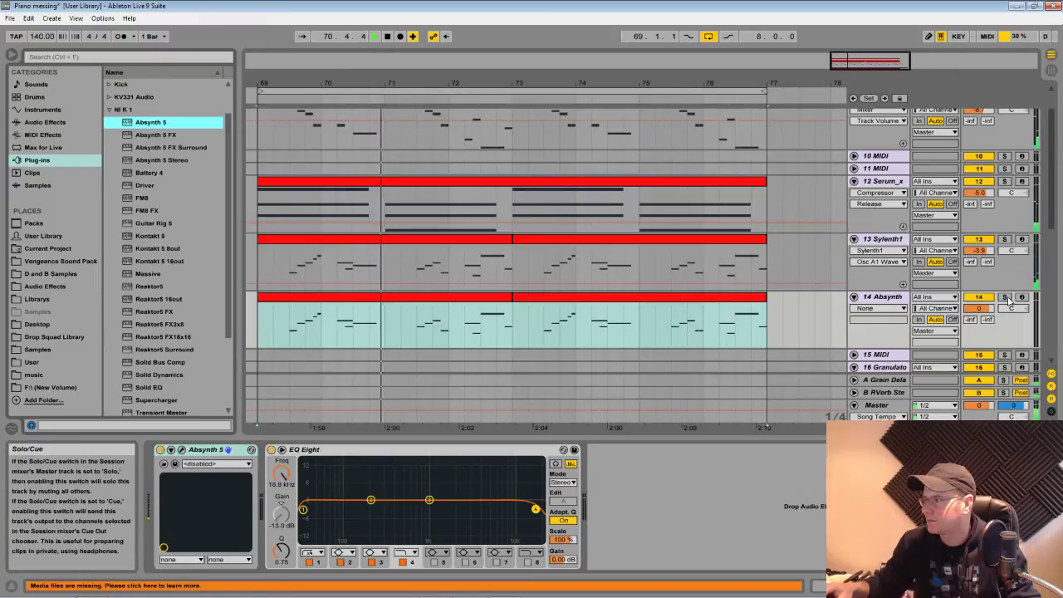
click(1004, 297)
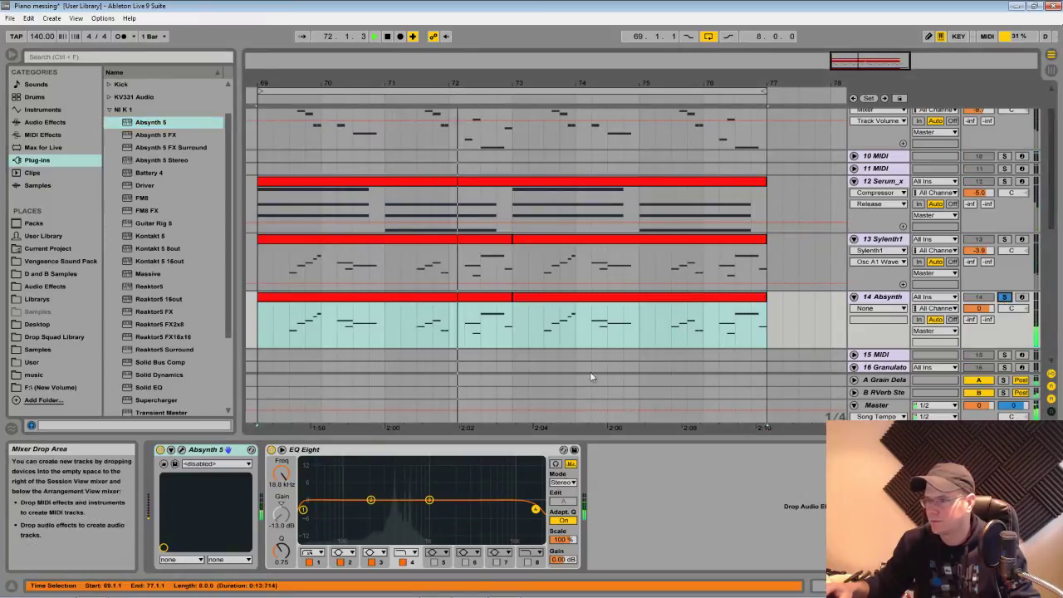
In Absynth 5's patch, enable channel A's LPF 2-pole filter and create a new envelope for its frequency
click(181, 449)
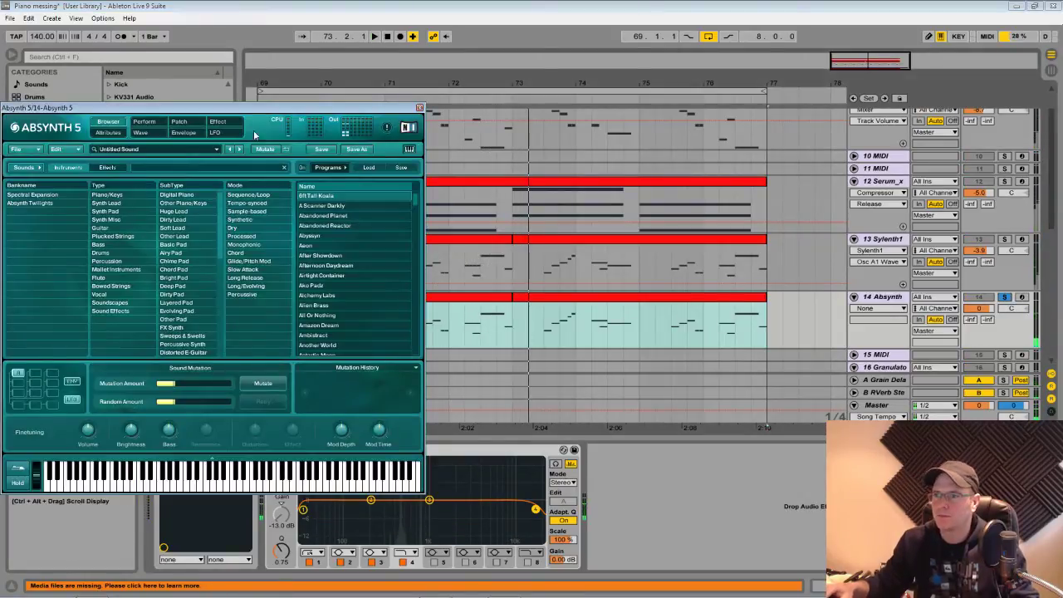
drag(288, 112, 494, 117)
click(387, 127)
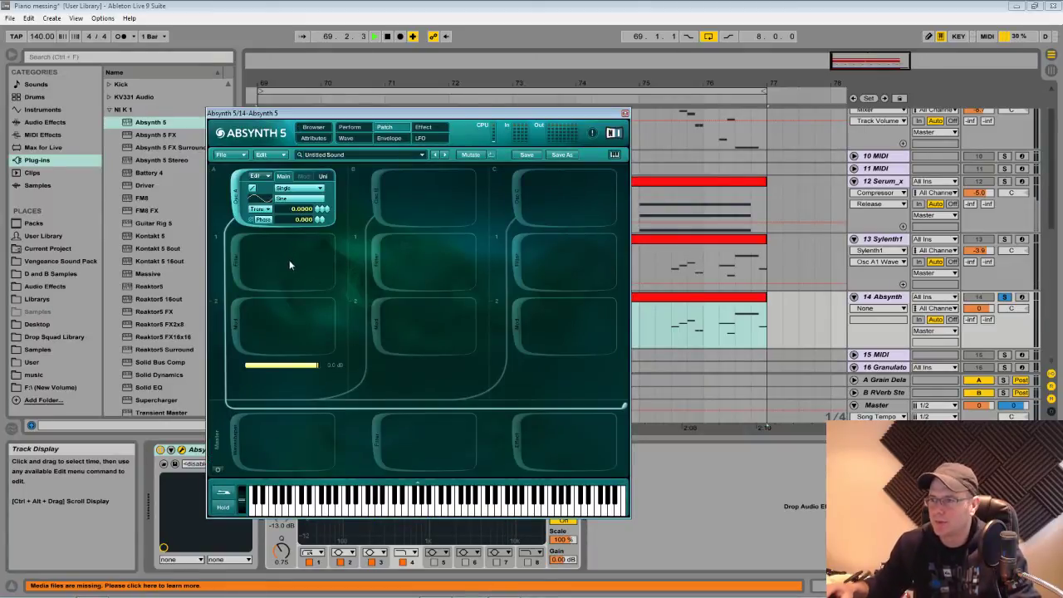
click(241, 273)
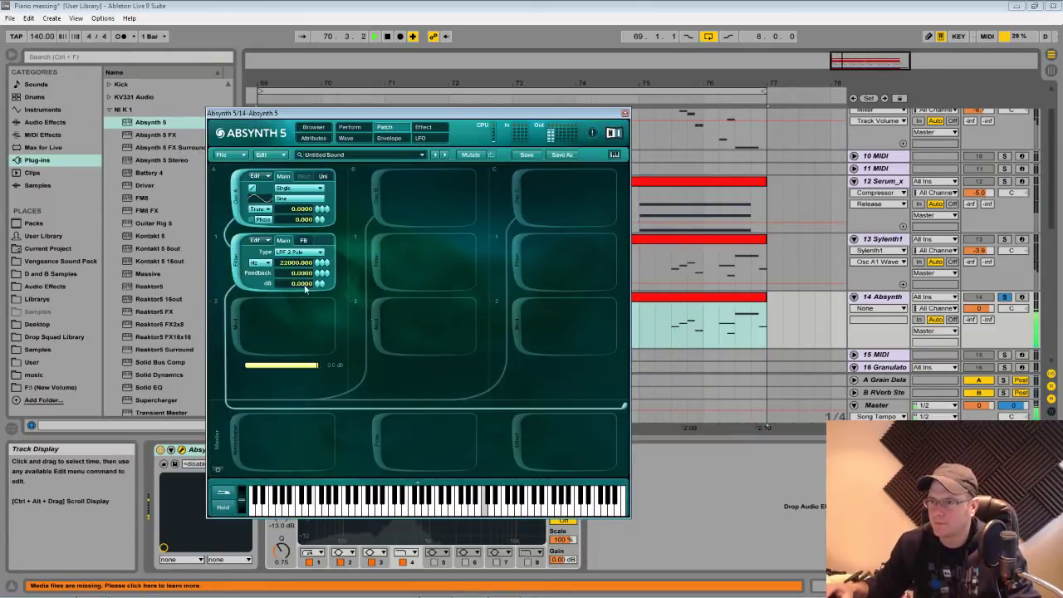
click(318, 264)
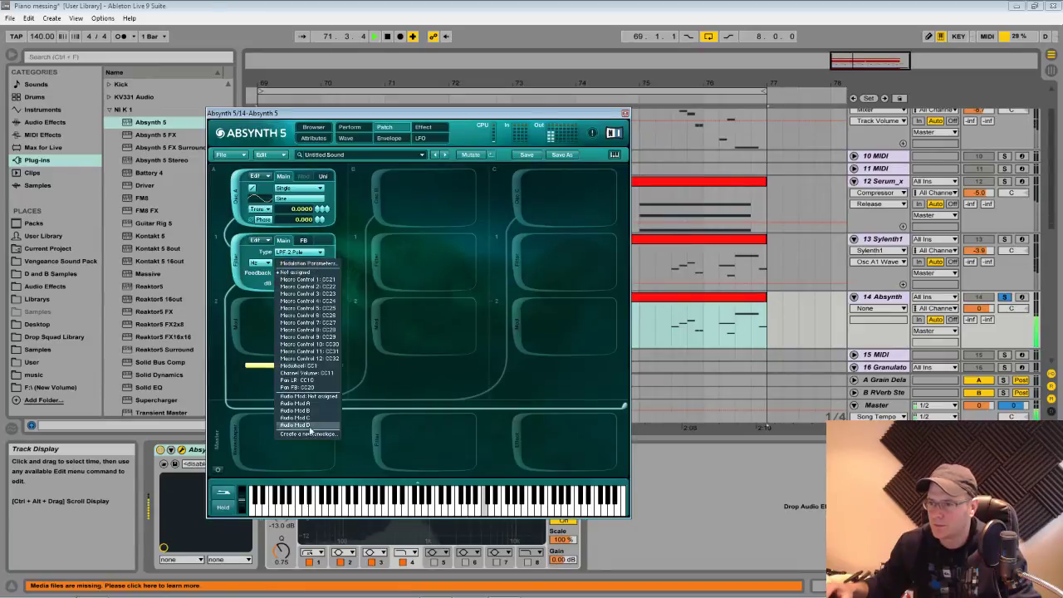
click(312, 434)
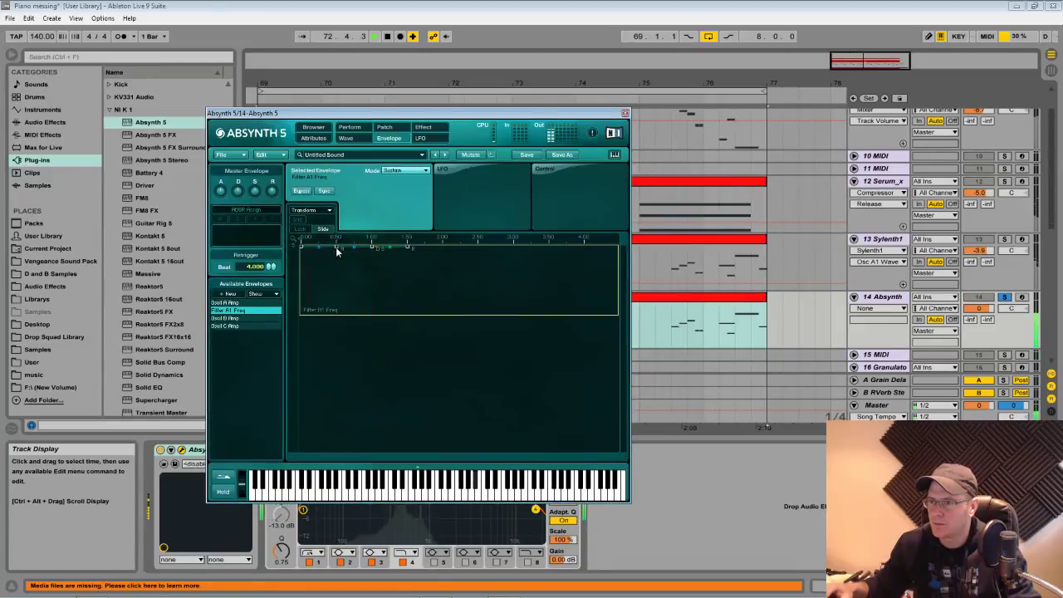
Shape channel A's filter frequency envelope into a short decay, lowering the breakpoints to 20 Hz with the first at about 0.37 s
drag(336, 247, 323, 341)
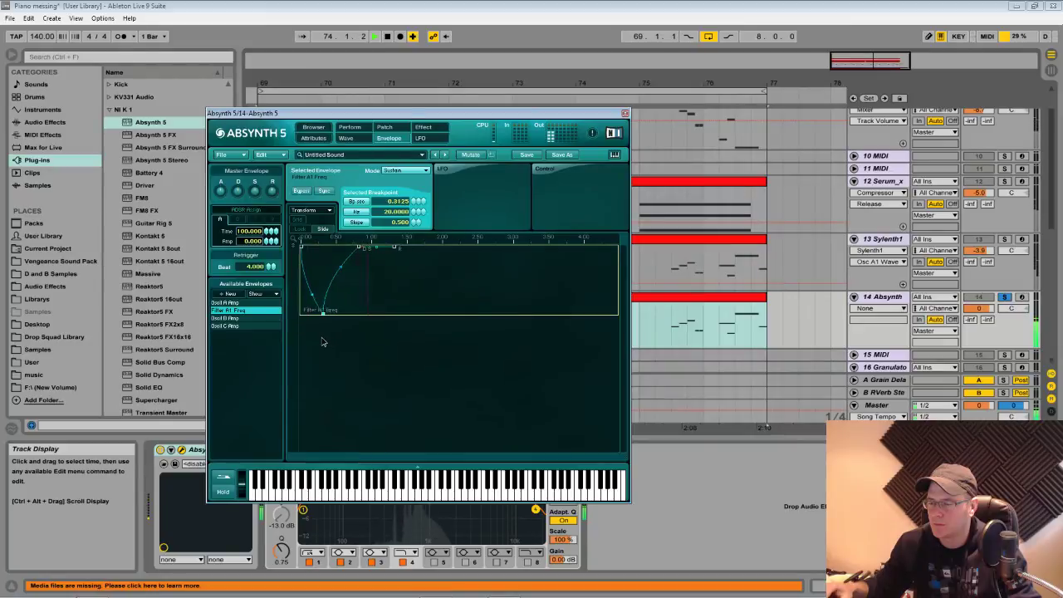
drag(354, 248, 356, 347)
drag(391, 252, 391, 344)
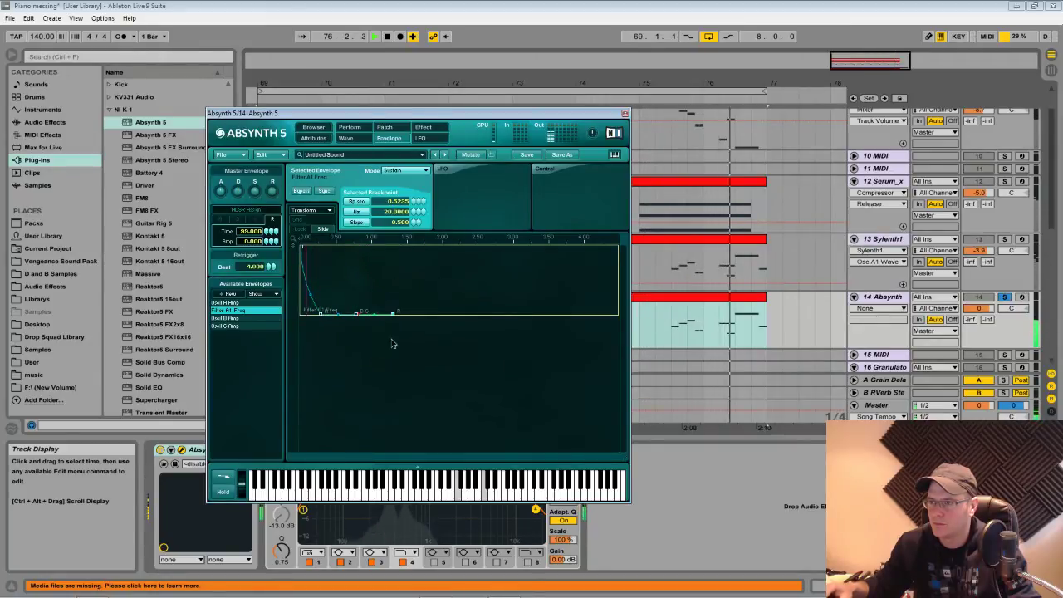
drag(323, 318, 315, 303)
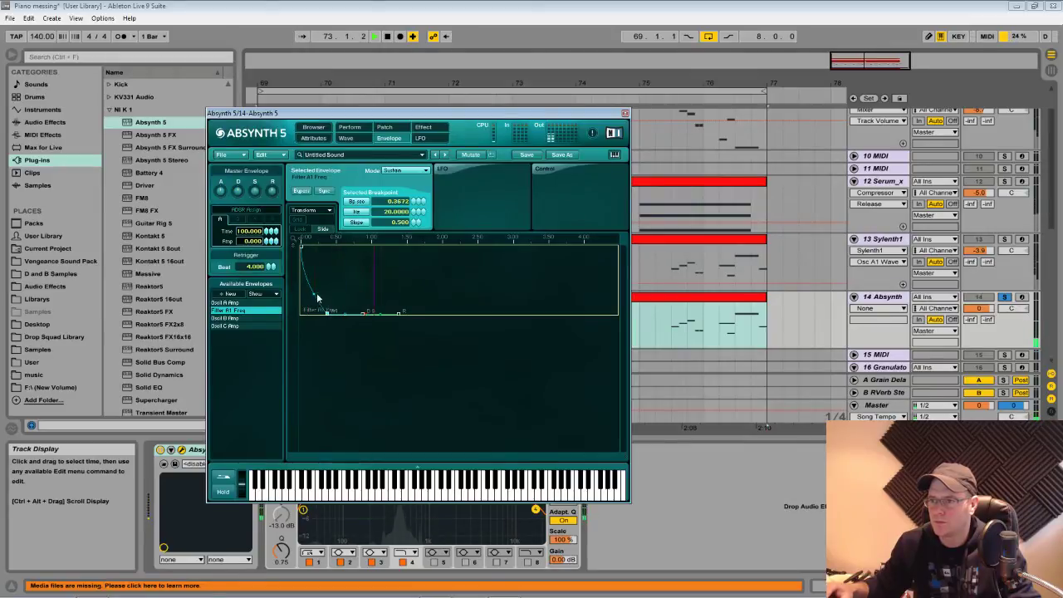
Set oscillator A's unison voices to 4 in the Absynth patch
click(384, 127)
click(322, 176)
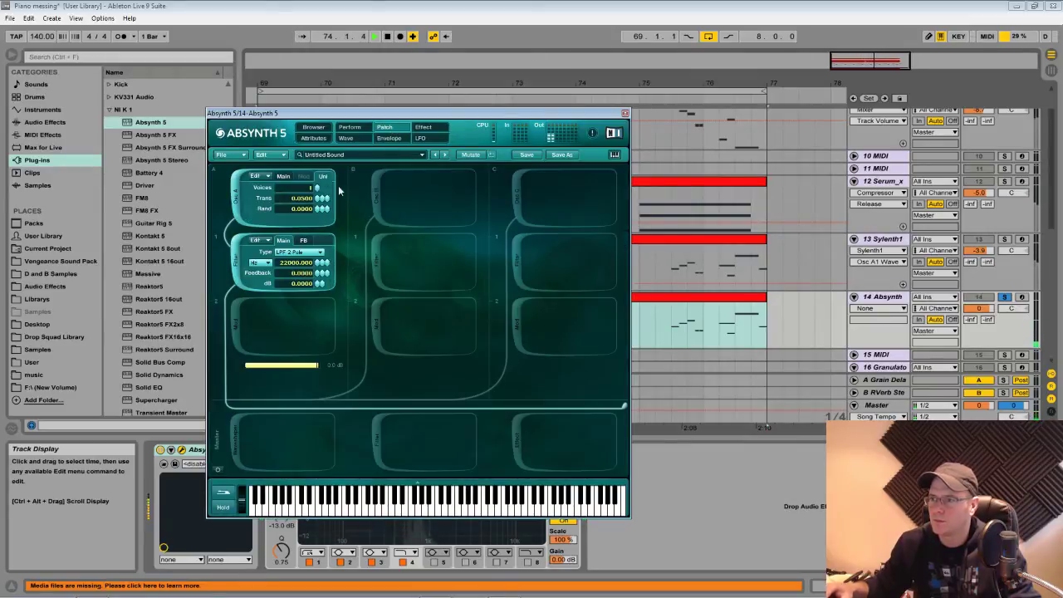
drag(318, 188, 318, 184)
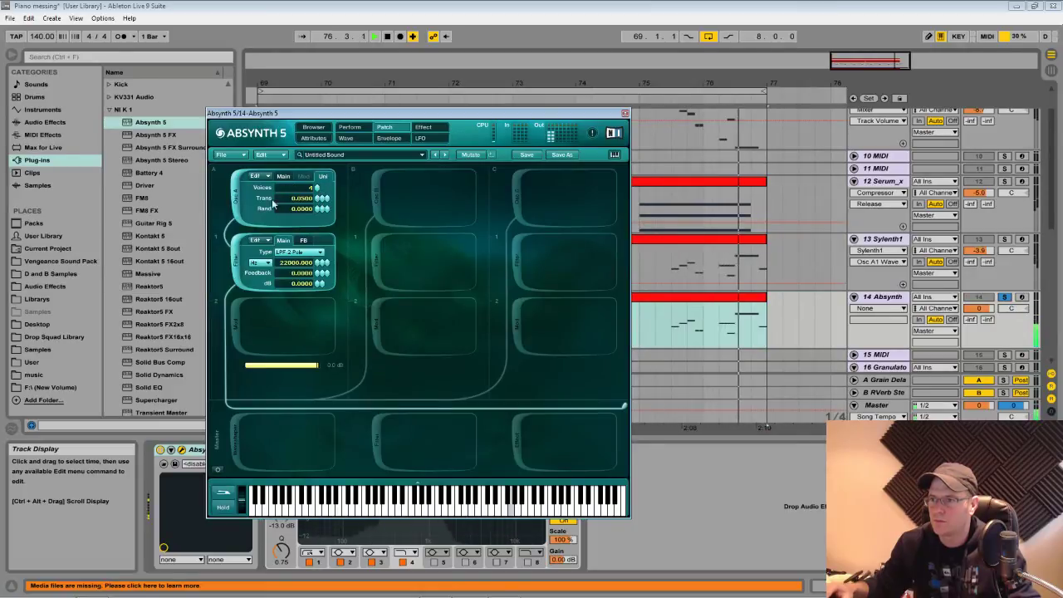
Enable oscillator B, set it to Double mode and choose the Saw_real wave
click(444, 210)
click(450, 191)
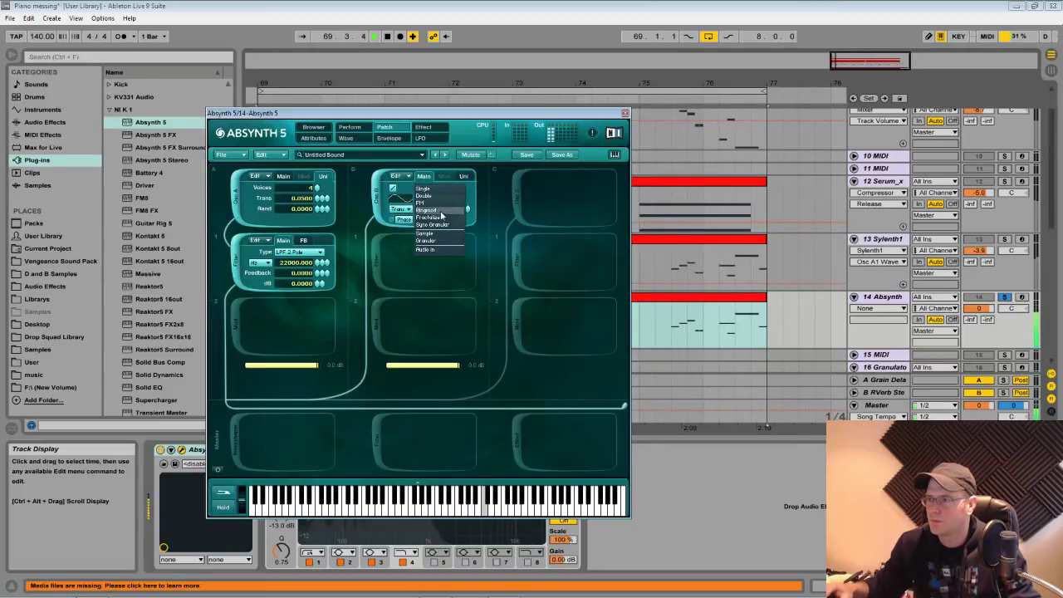
click(426, 195)
click(444, 203)
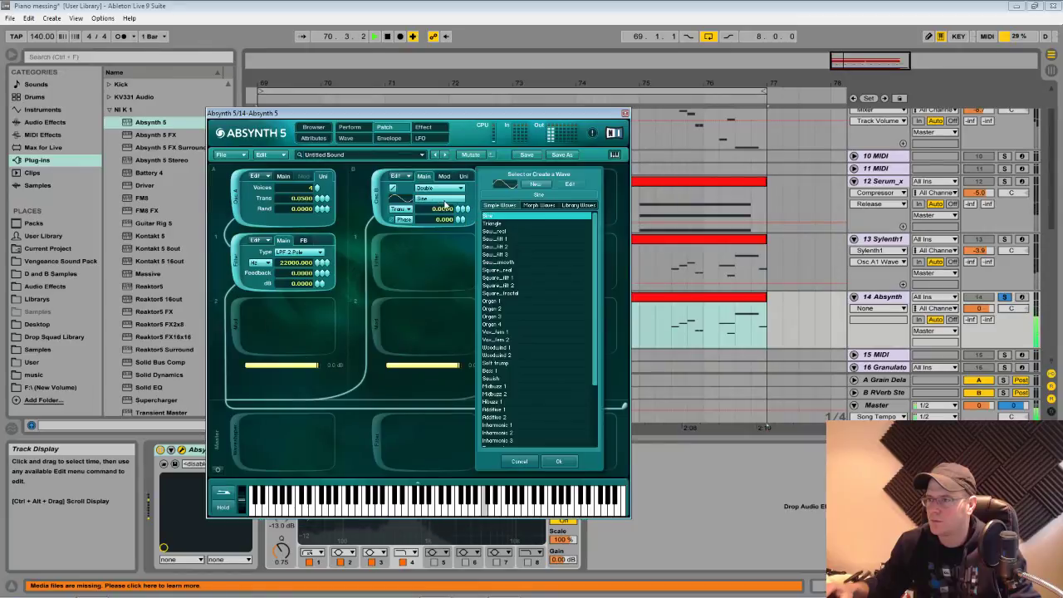
click(498, 232)
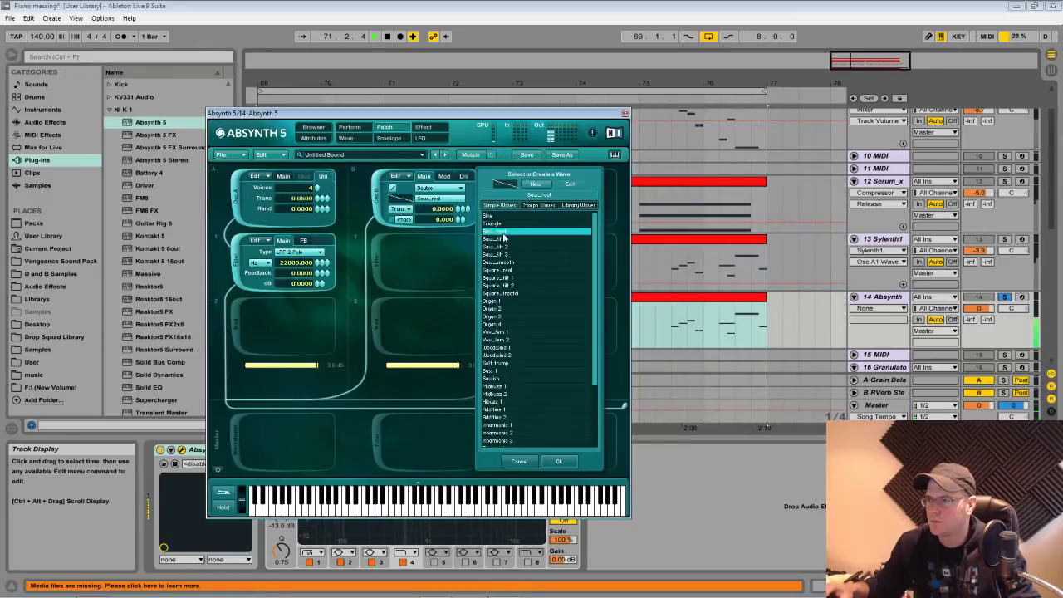
click(443, 227)
Add a low-pass filter to channel B and shape a frequency envelope decaying to 20 Hz at about 0.4 s
click(377, 260)
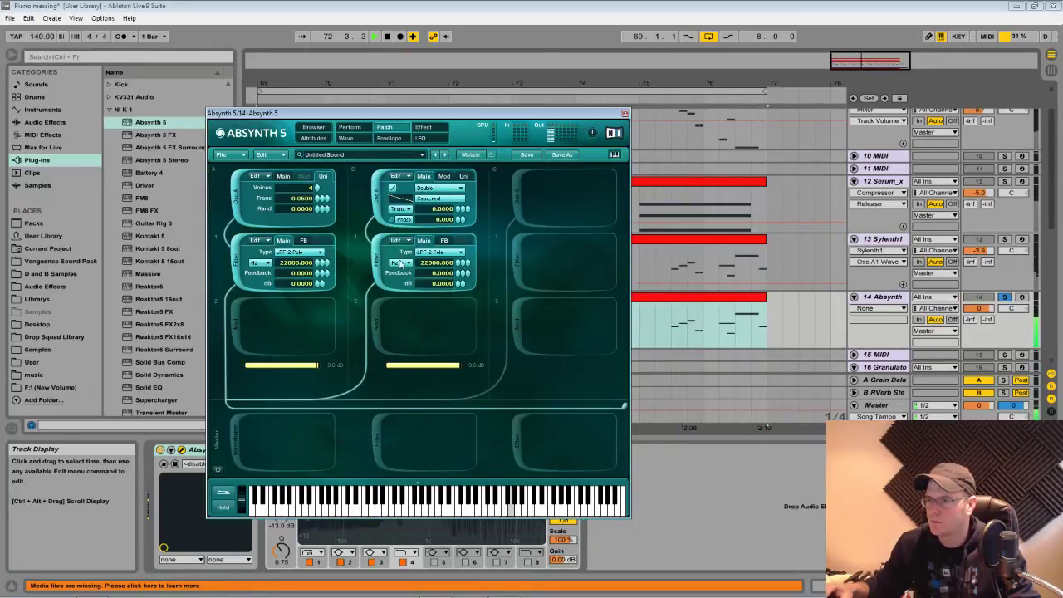
click(457, 264)
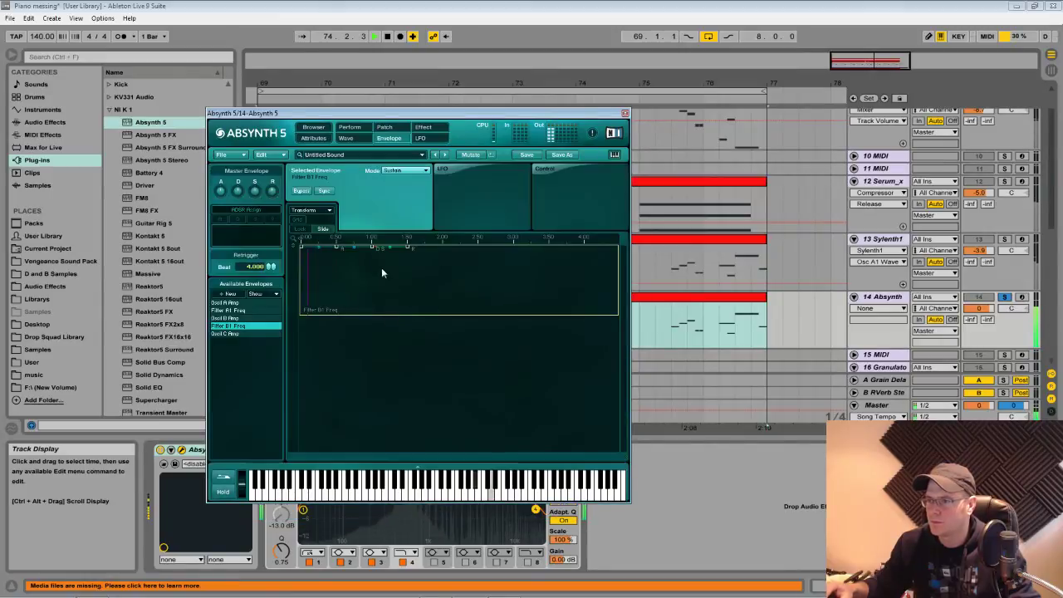
drag(336, 246, 312, 312)
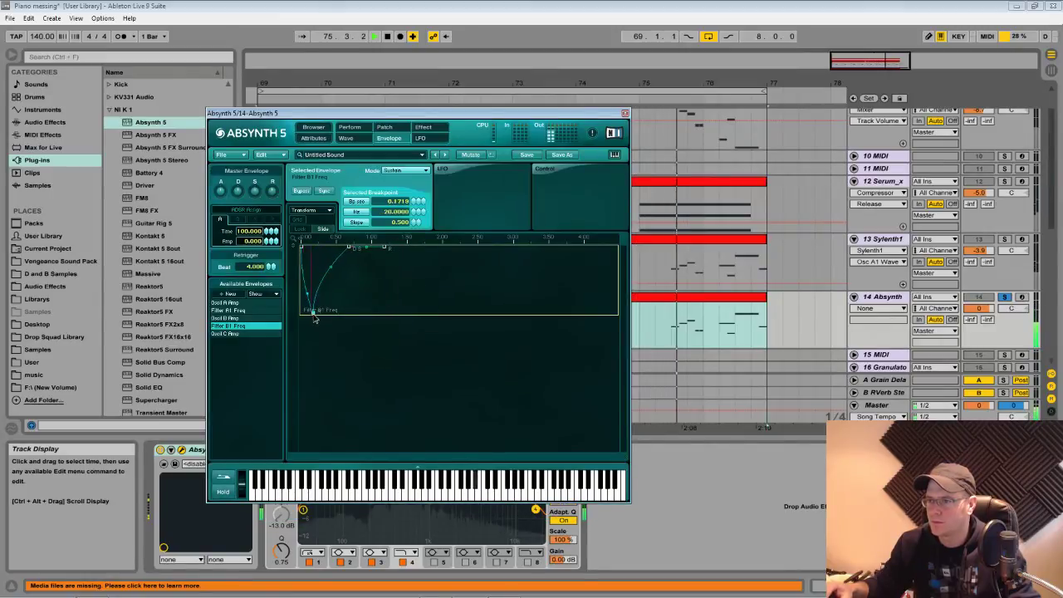
drag(351, 251, 387, 331)
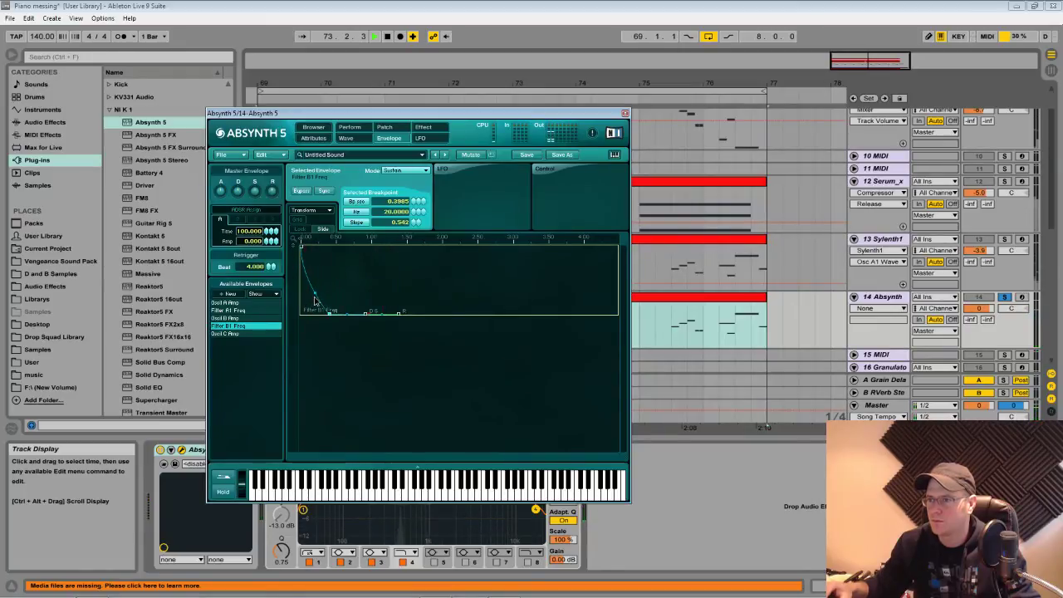
Audition the Multitap, Multicomb and Pipe effects on the Absynth patch
click(432, 128)
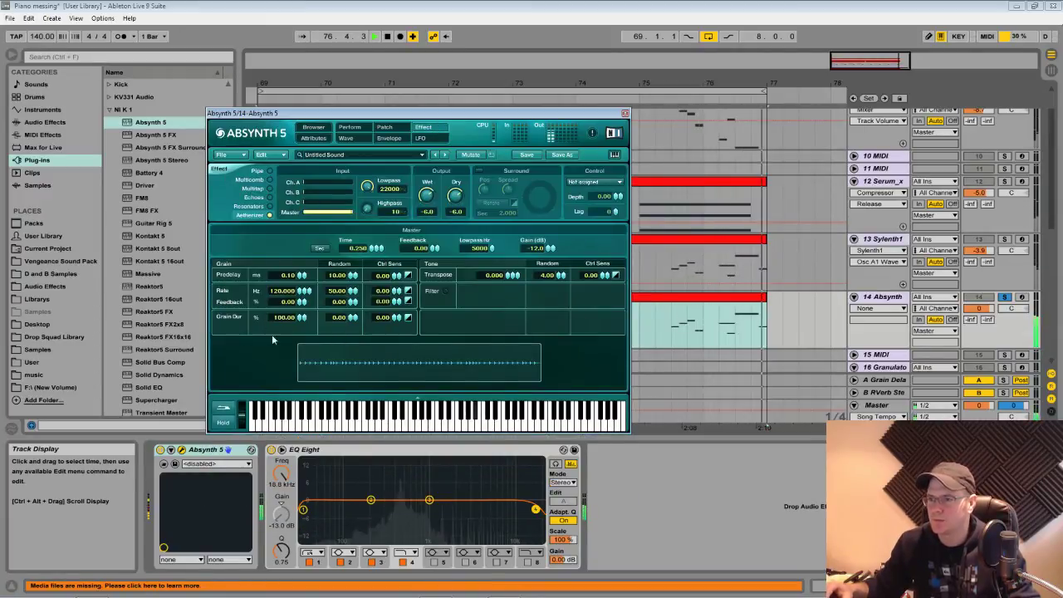
click(269, 189)
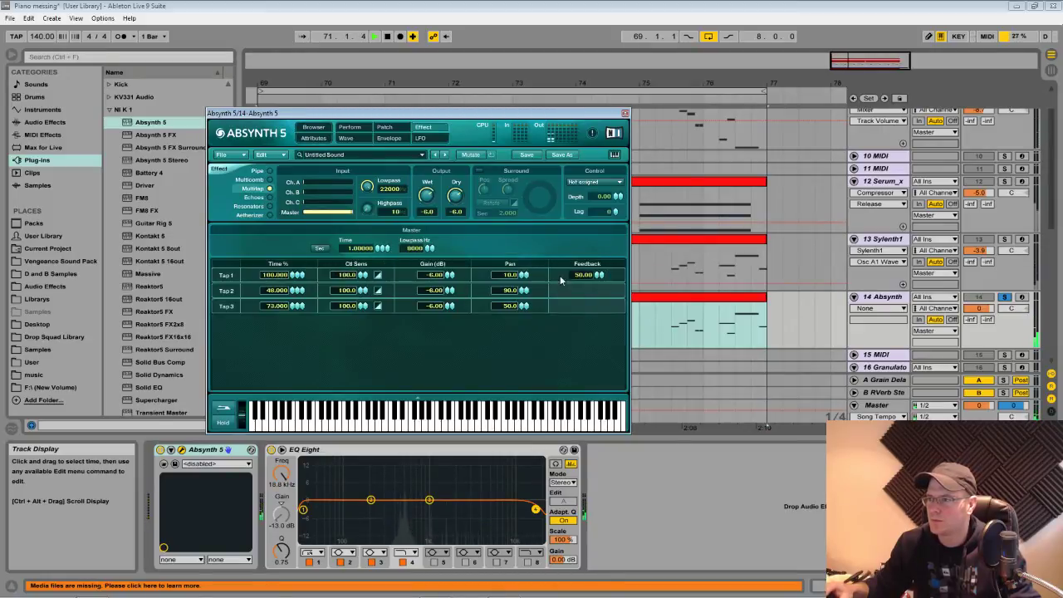
click(269, 180)
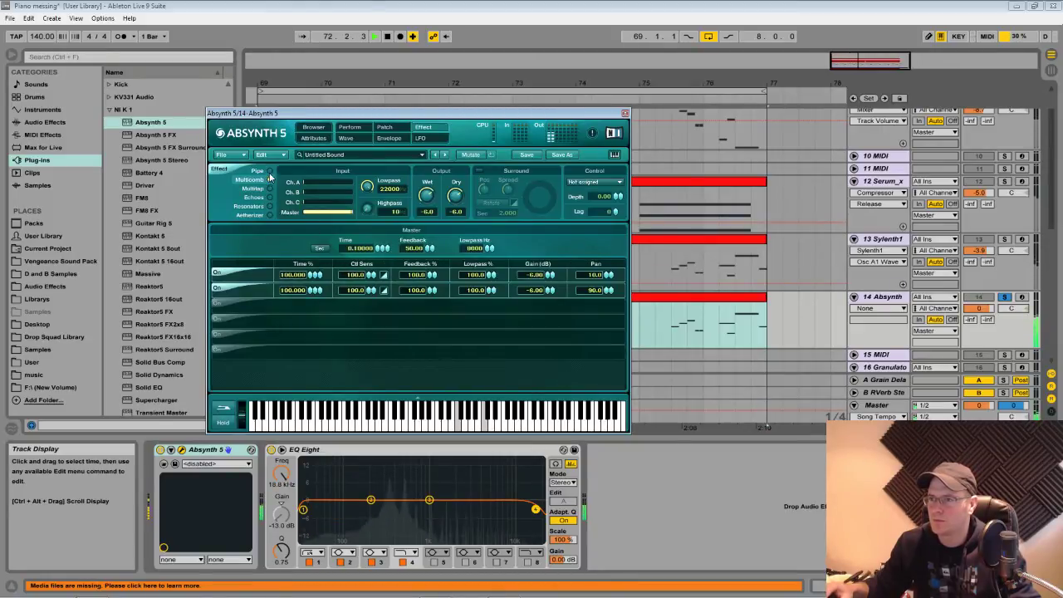
click(269, 171)
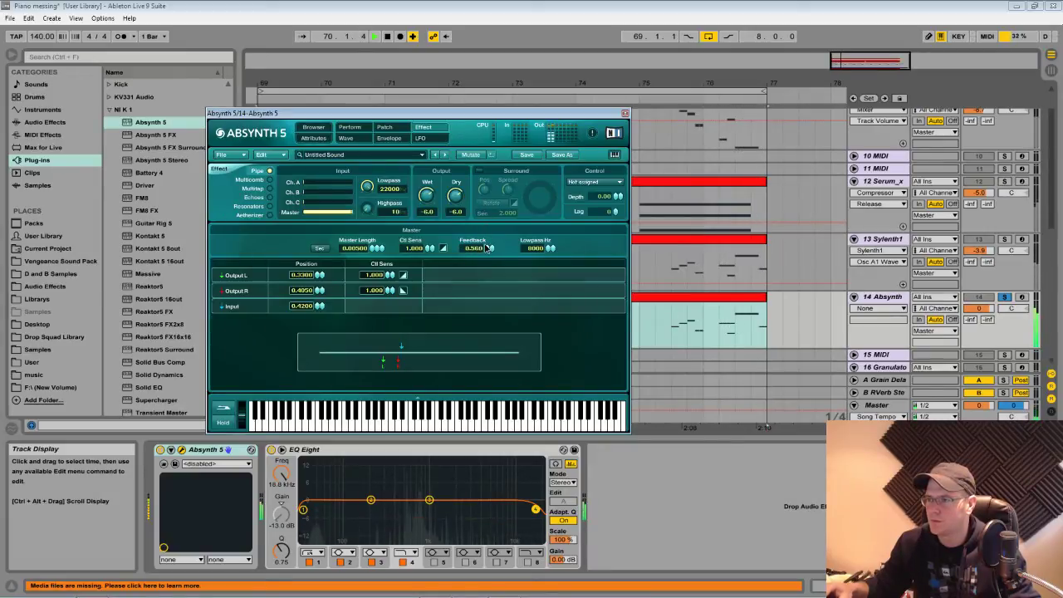
Use the Aetherizer effect with its tone filter enabled as Comb at 311.13 Hz, and close the Absynth window
click(269, 215)
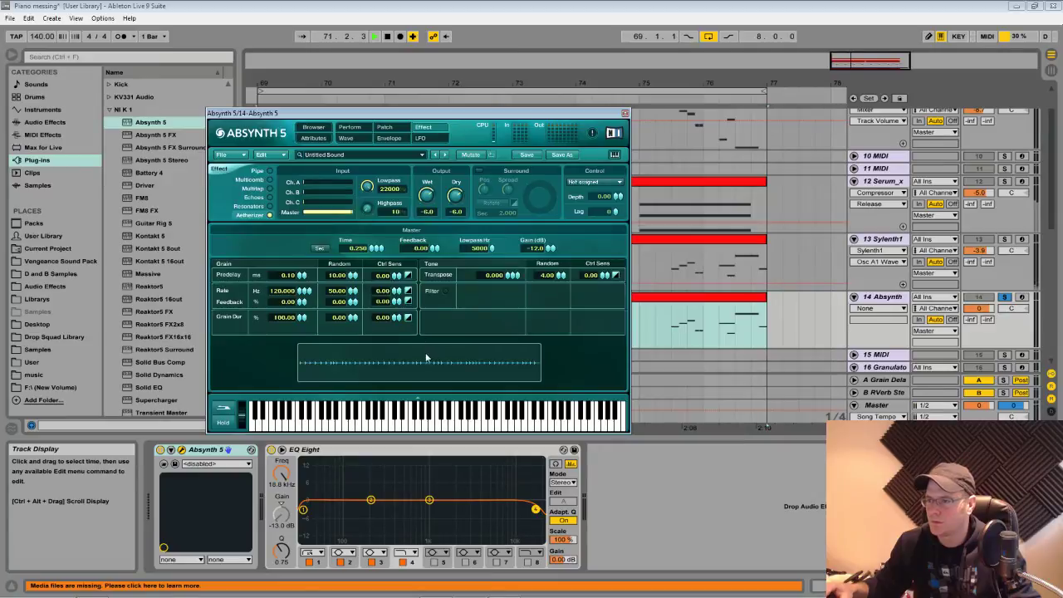
click(444, 291)
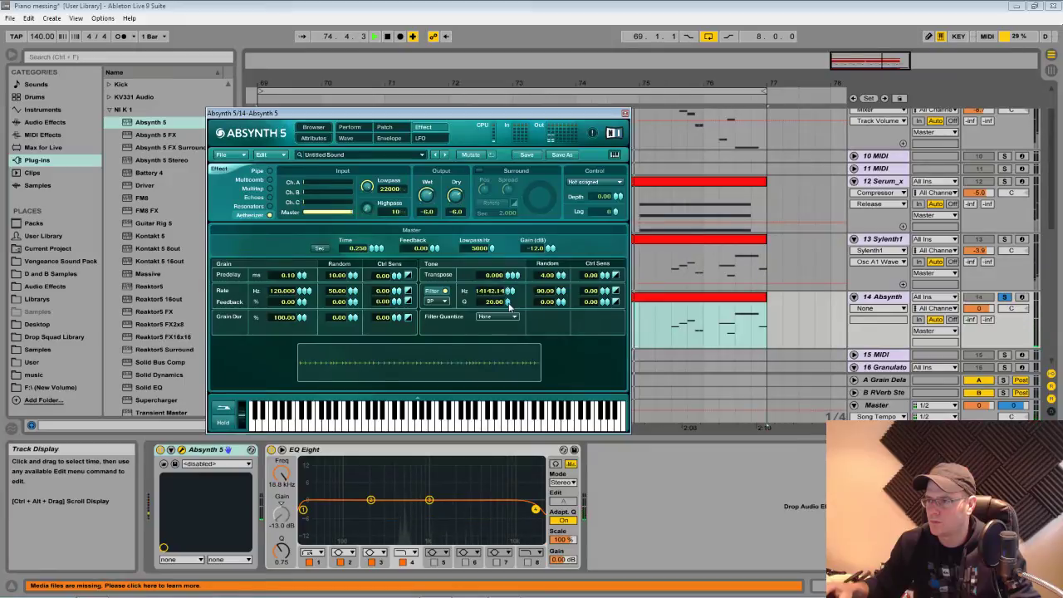
click(435, 302)
click(437, 312)
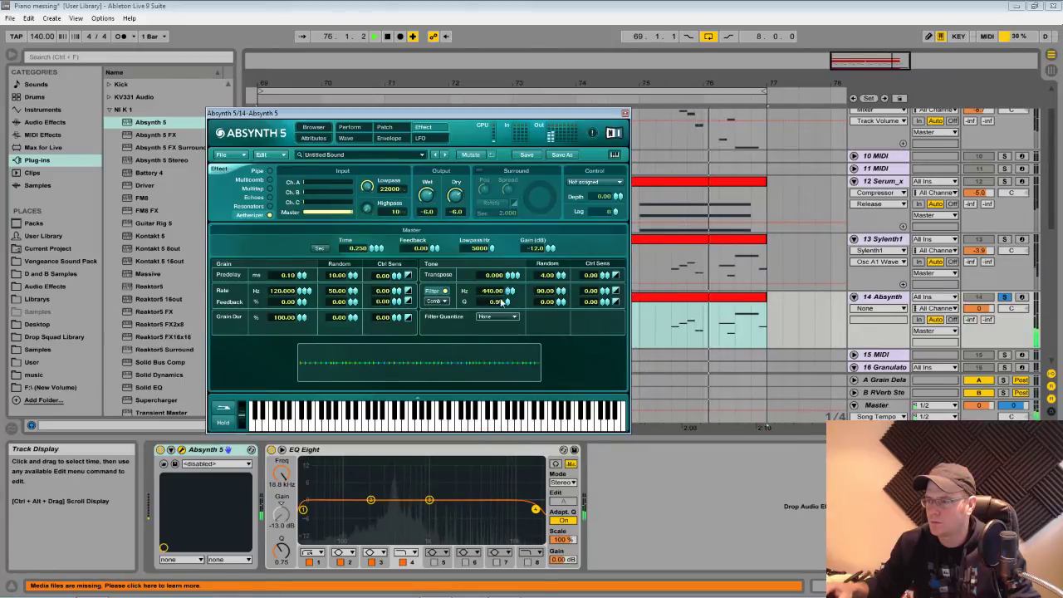
drag(508, 290, 508, 300)
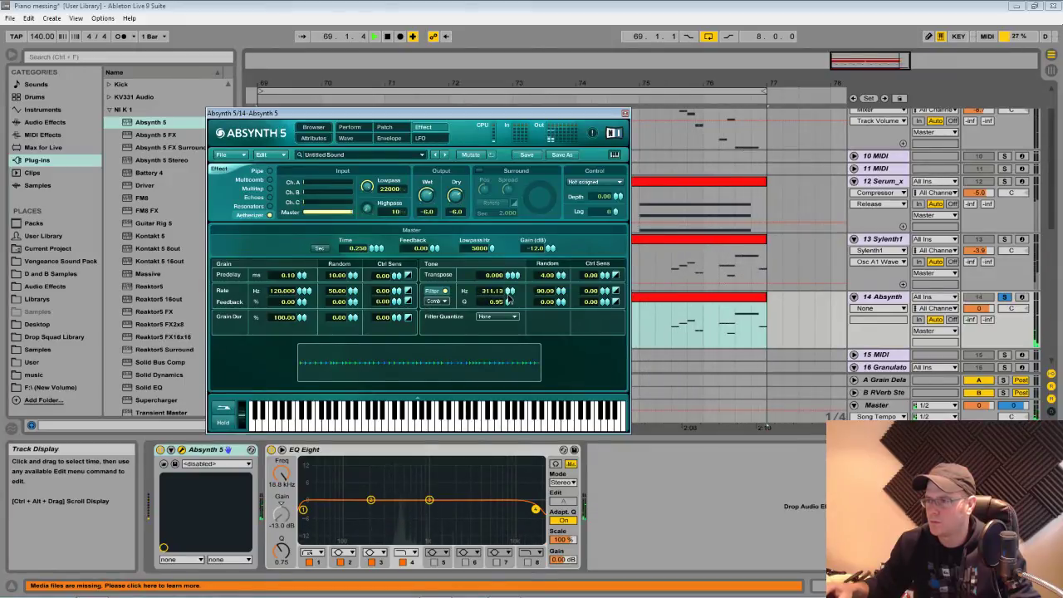
click(625, 114)
Add Transient Master after EQ Eight on the Absynth track and load its More Room preset
scroll(196, 349, down, 2)
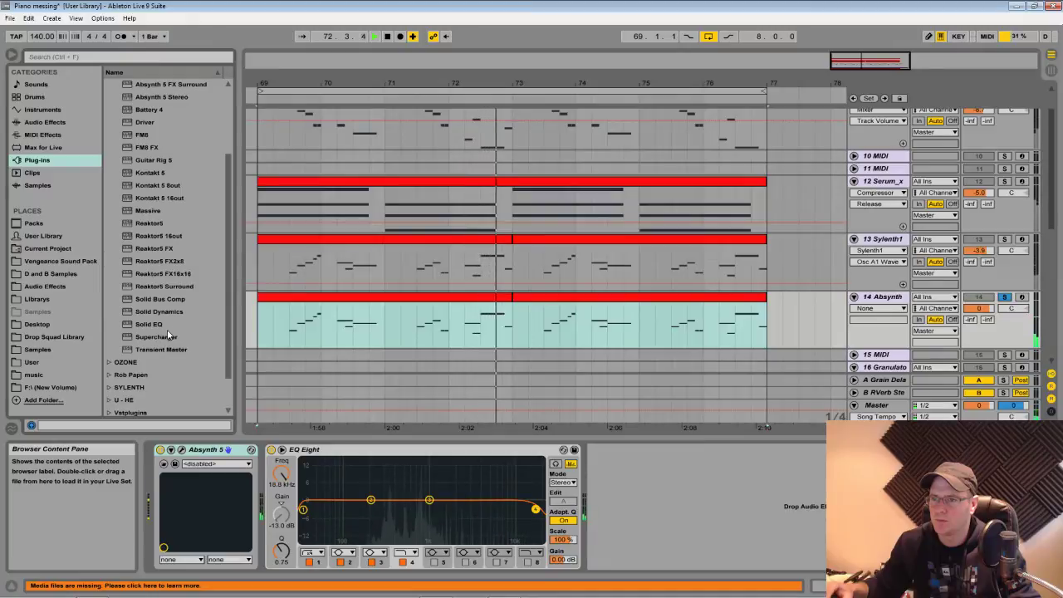
scroll(170, 349, up, 1)
click(172, 387)
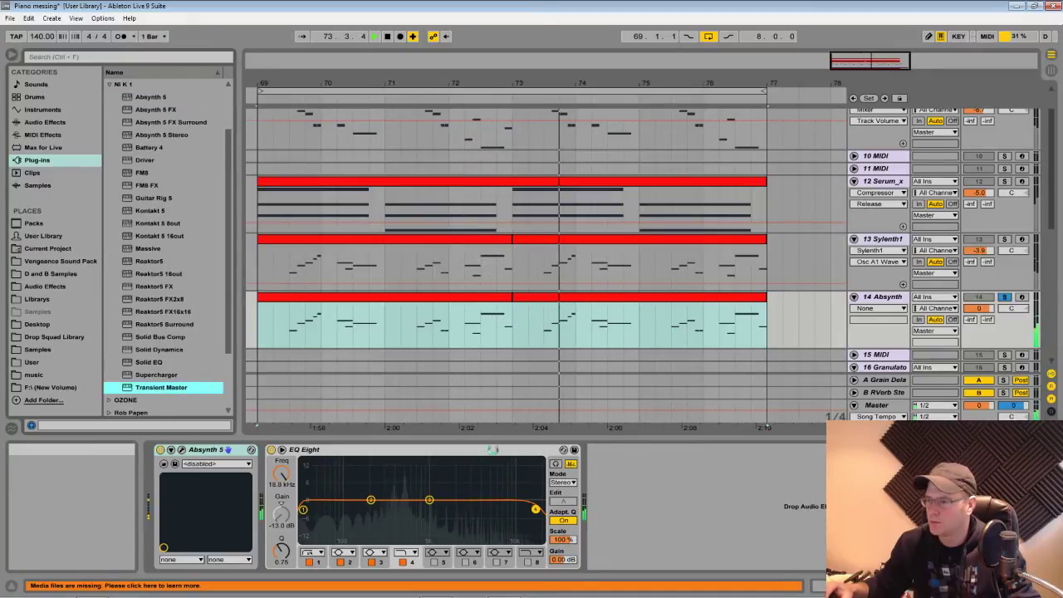
click(650, 464)
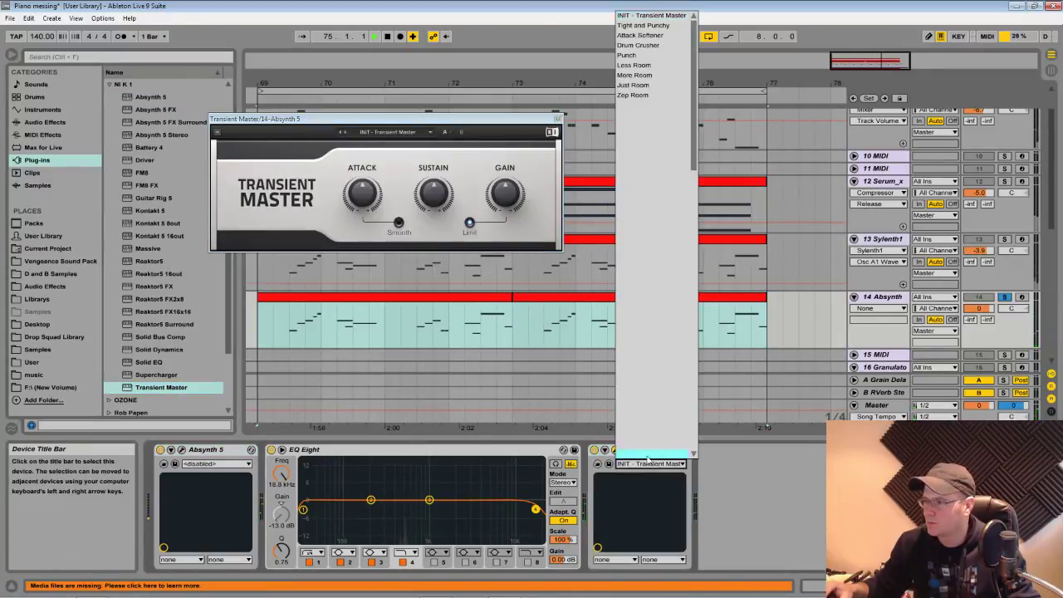
click(635, 75)
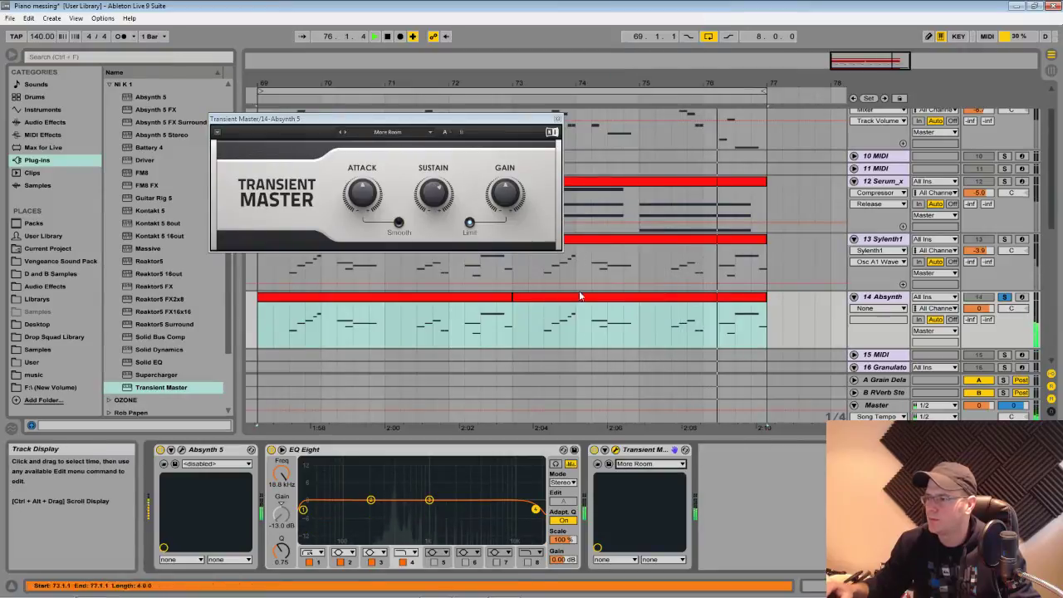
Unsolo the Absynth track and close the Transient Master window
click(1003, 296)
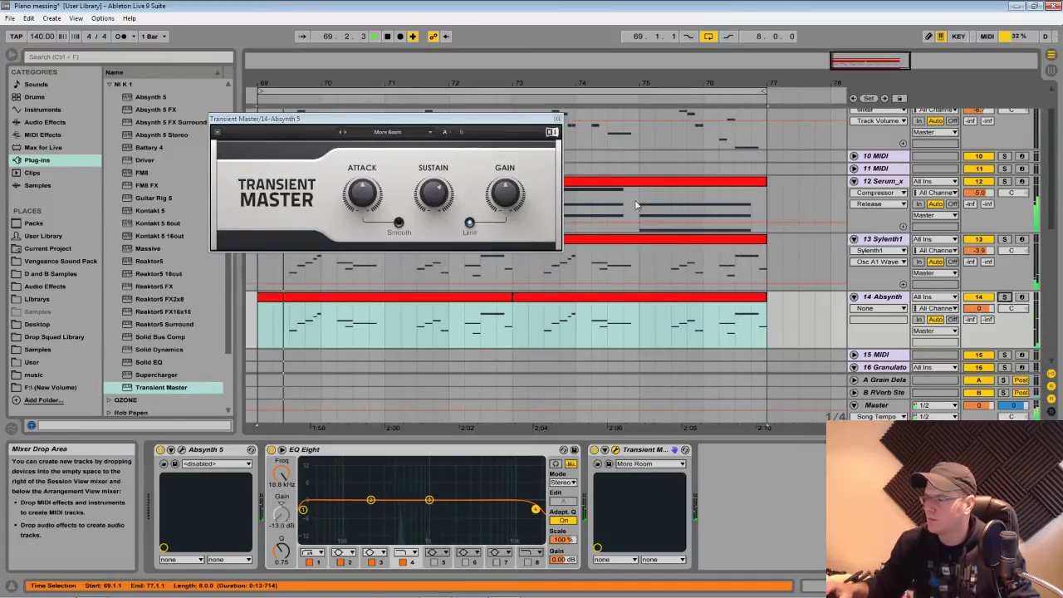
drag(506, 123, 789, 292)
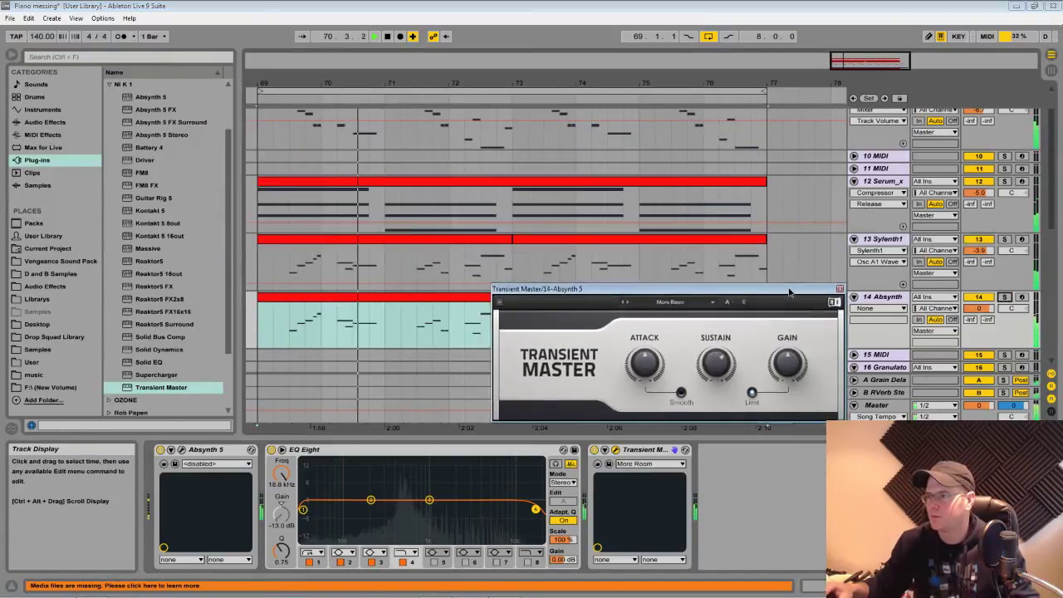
click(839, 288)
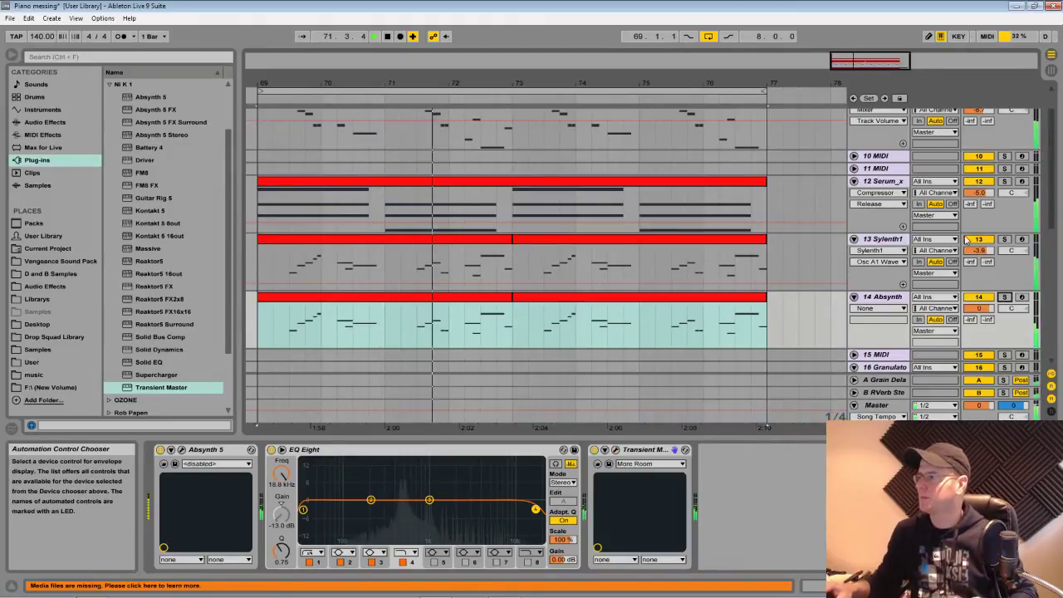
Group the Sylenth1 track and move the Absynth track into that group, above Sylenth1
click(888, 239)
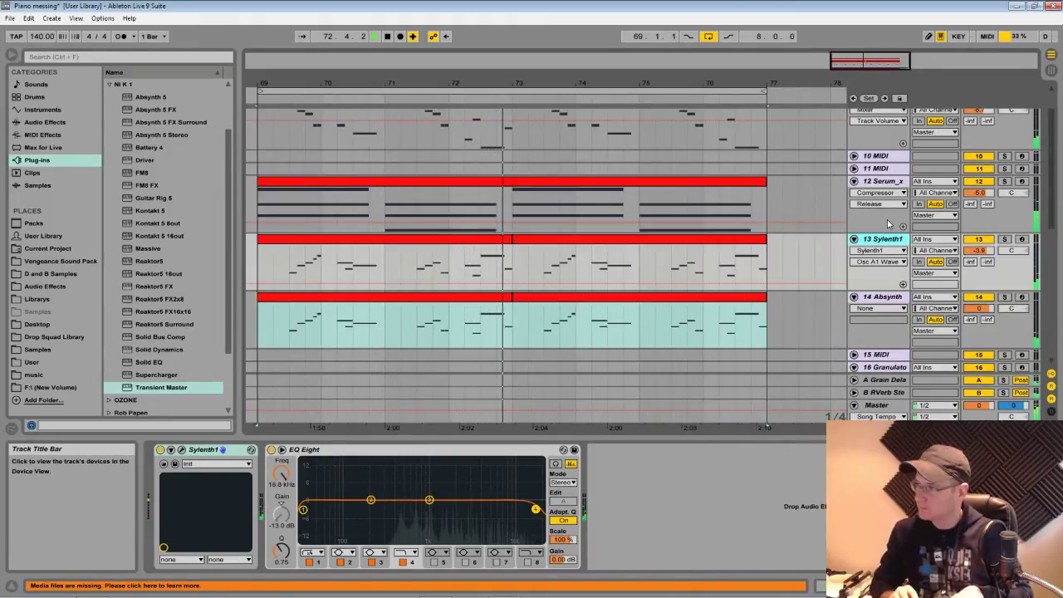
key(ctrl+g)
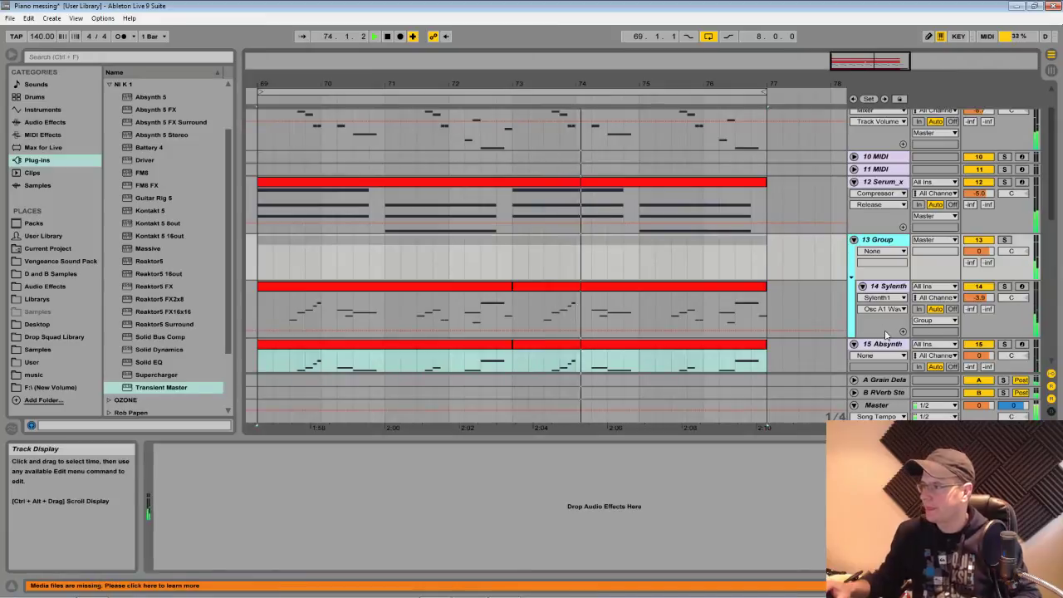
drag(884, 342, 847, 294)
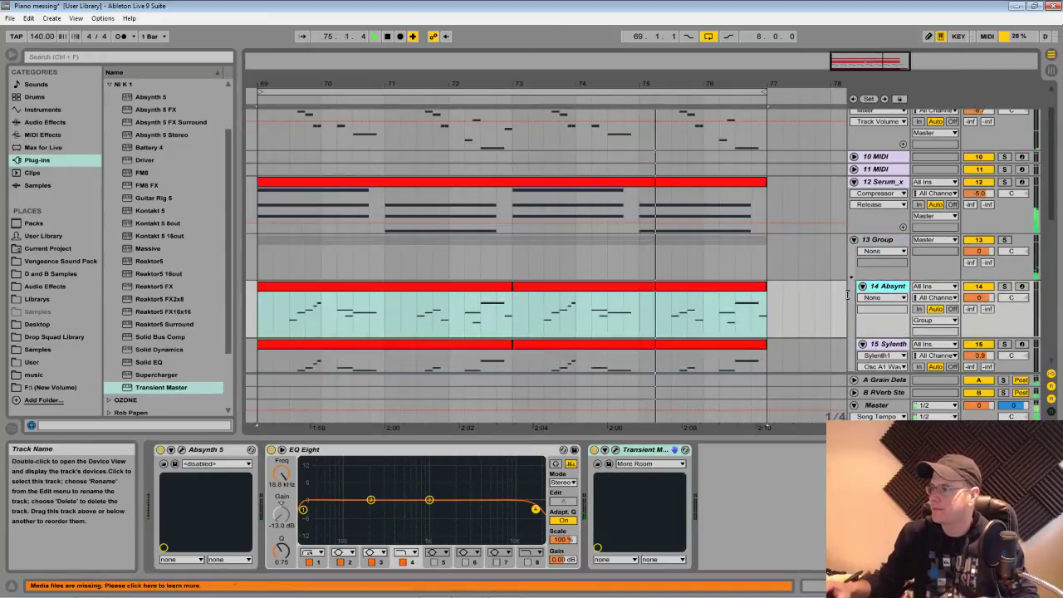
Solo the Absynth track, consolidate its clips across bars 69 to 77 into one and open that clip's notes
click(1004, 286)
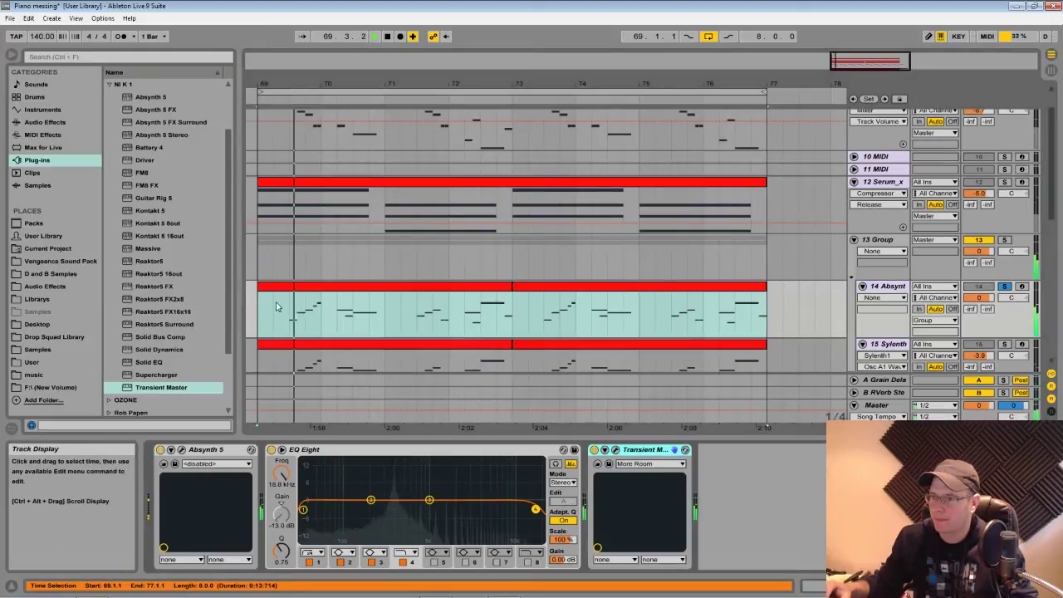
drag(278, 308, 785, 304)
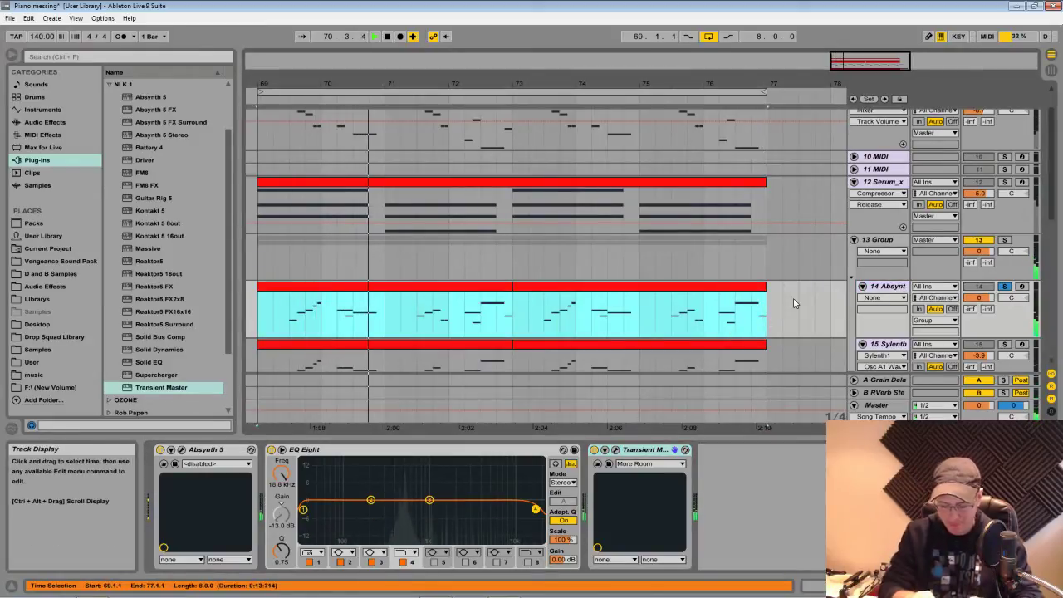
double_click(702, 286)
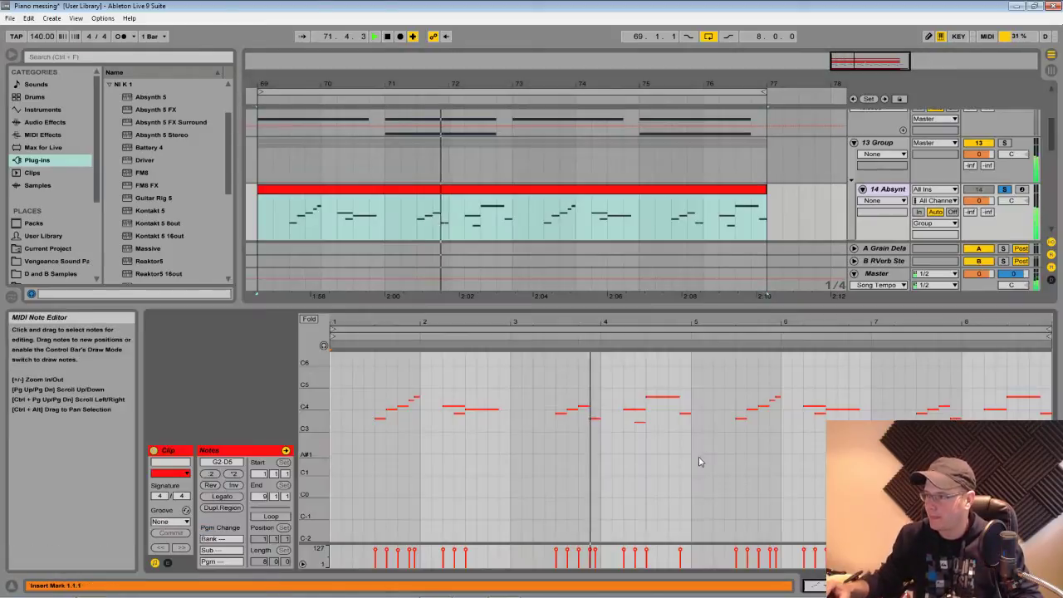
Transpose all notes in the Absynth clip up one octave and unsolo the track
key(ctrl+a)
key(shift+Up)
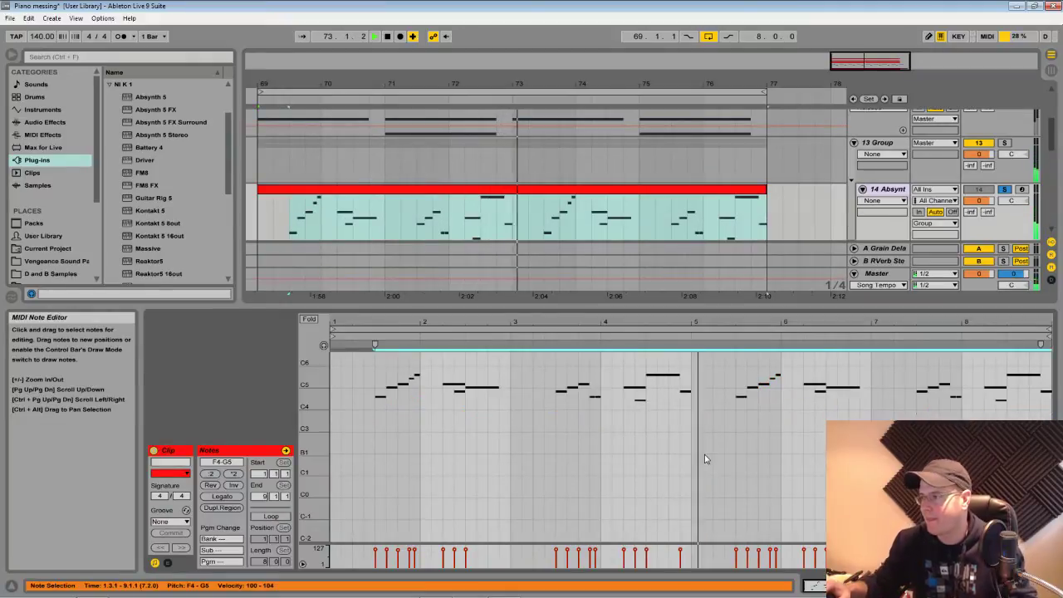
click(1001, 189)
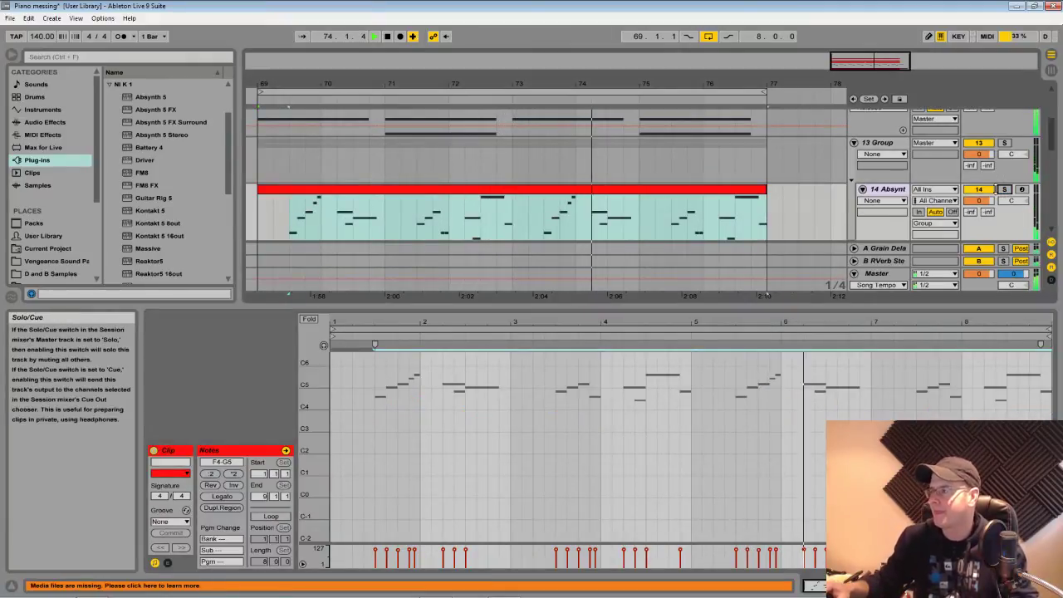
Open the Absynth 5 patch on the Absynth track and raise oscillator A's transpose to 0.0060
mouse_move(1054, 144)
mouse_down()
mouse_move(1054, 154)
mouse_move(1053, 142)
mouse_up()
double_click(896, 198)
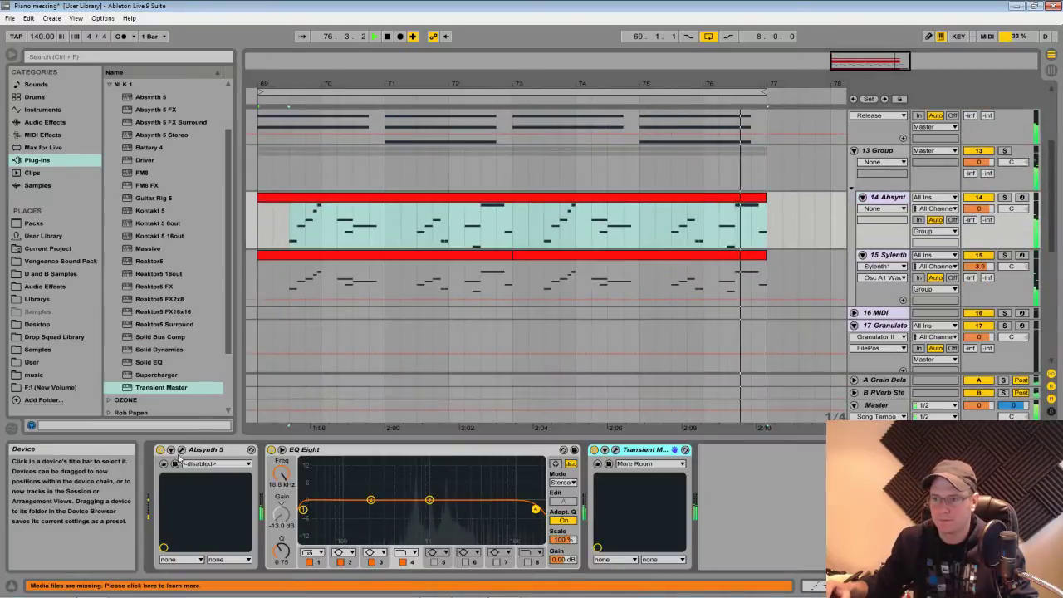
click(251, 449)
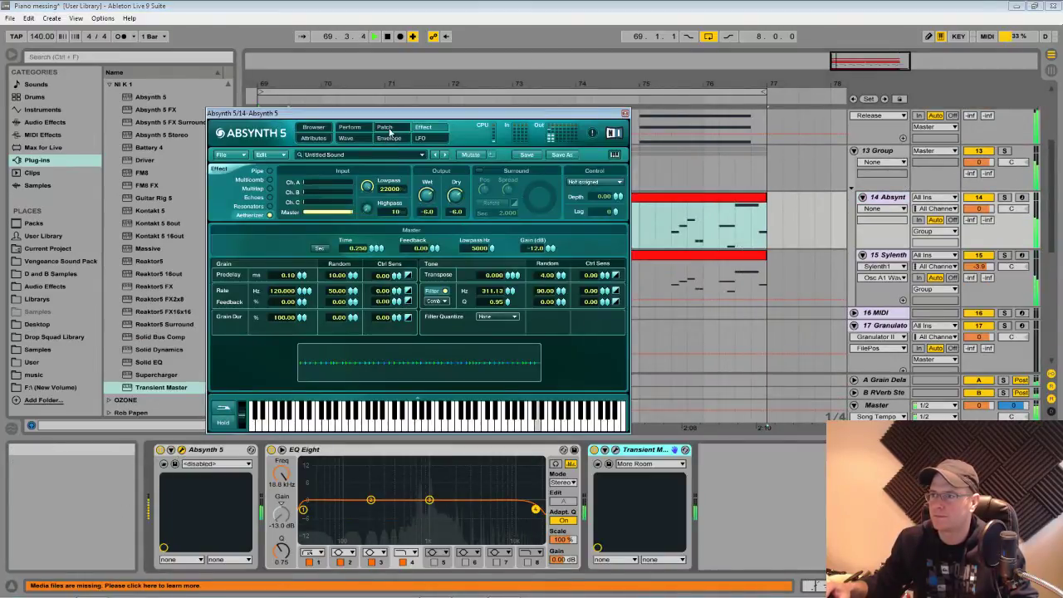
click(385, 127)
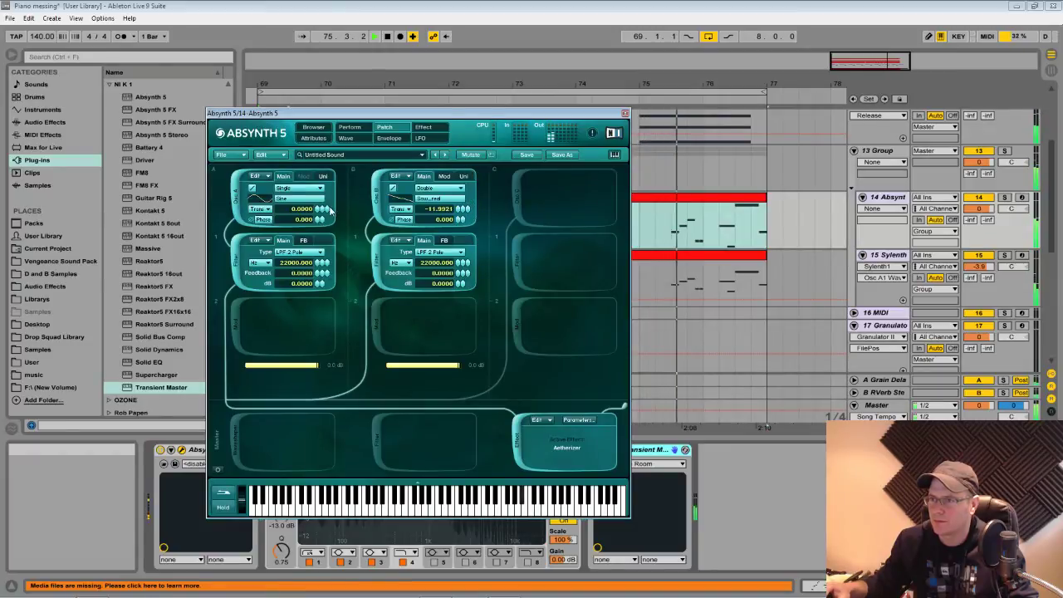
drag(328, 209, 334, 179)
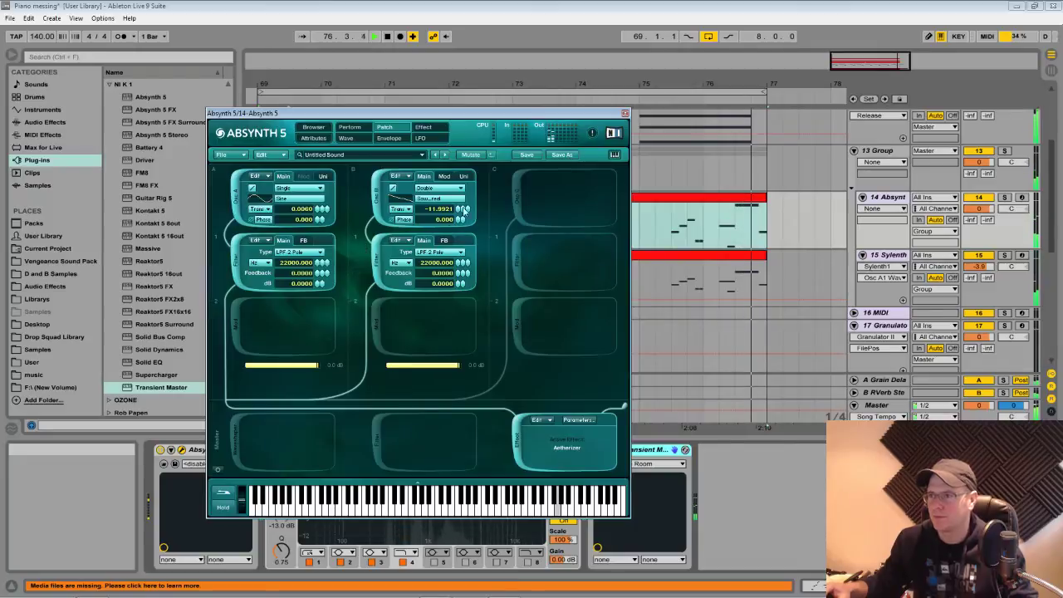
Check oscillator B's unison and modulation settings, add an LPF 2 Pole filter to the master section and close Absynth
click(464, 177)
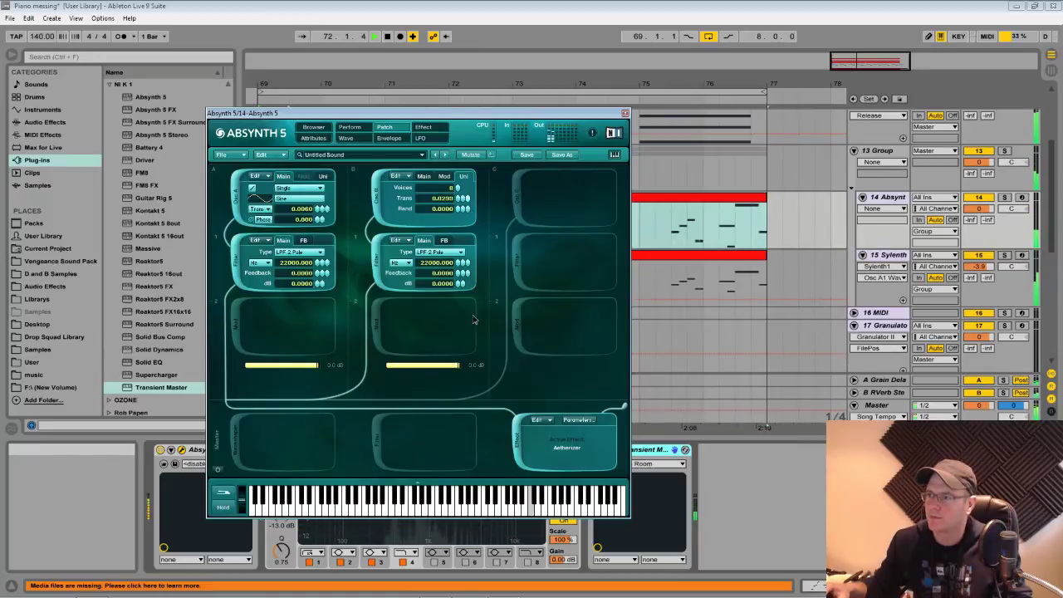
click(445, 177)
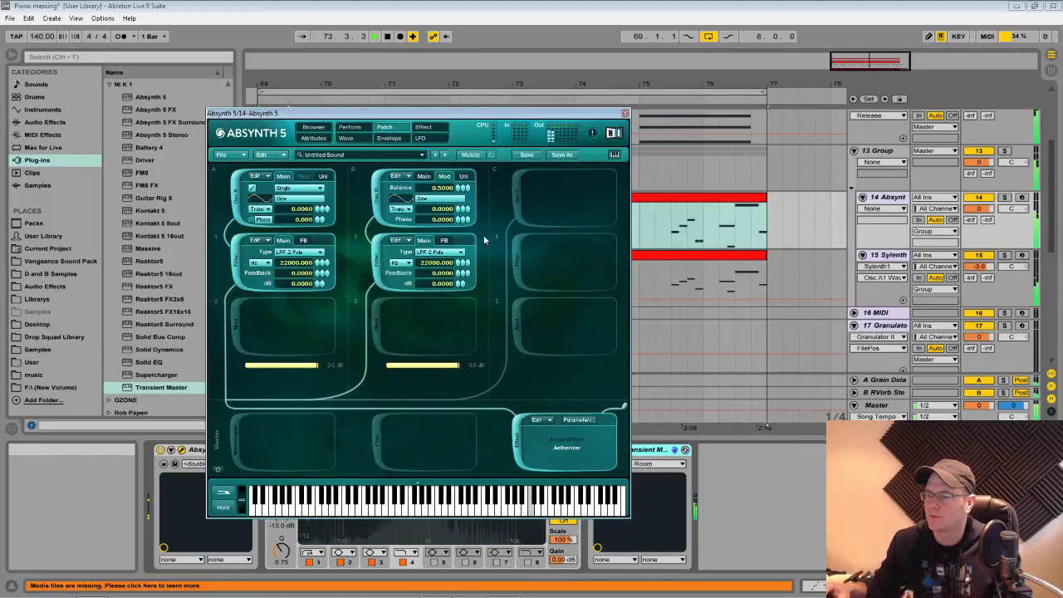
click(383, 436)
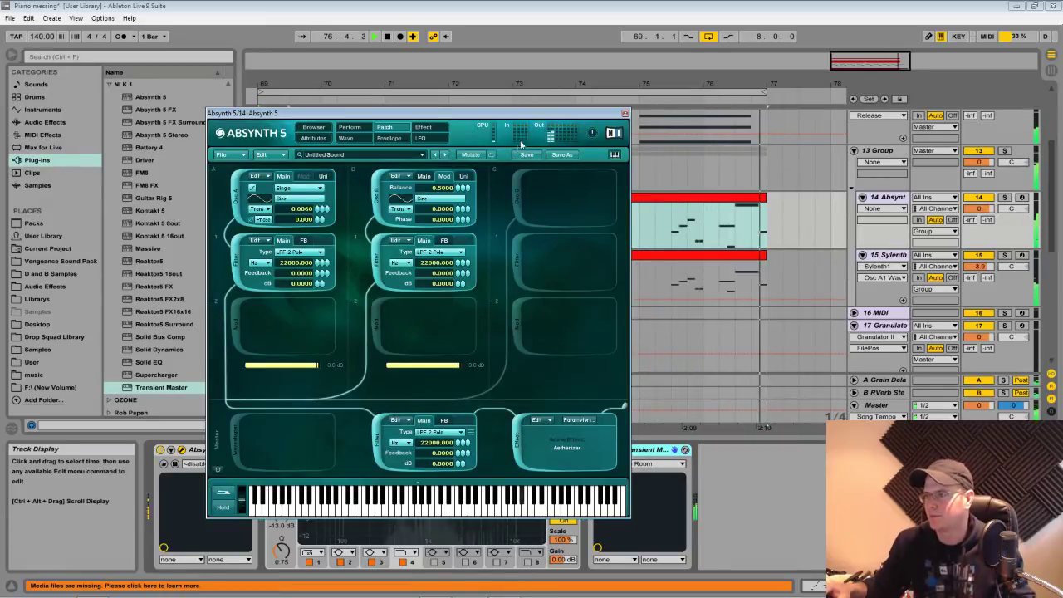
click(625, 112)
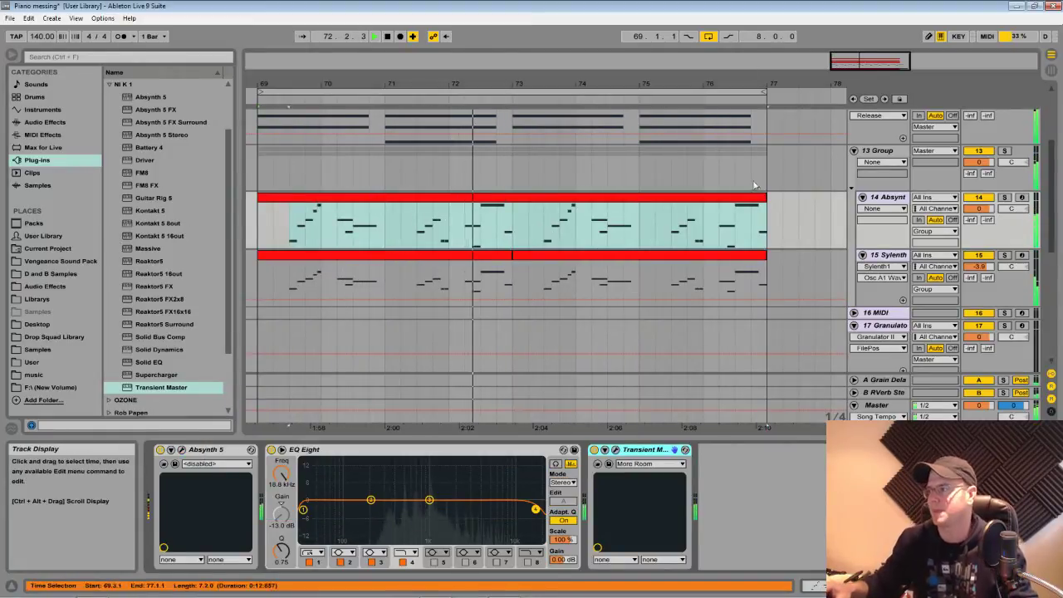
Colour the group holding the Absynth and Sylenth1 tracks white
right_click(885, 151)
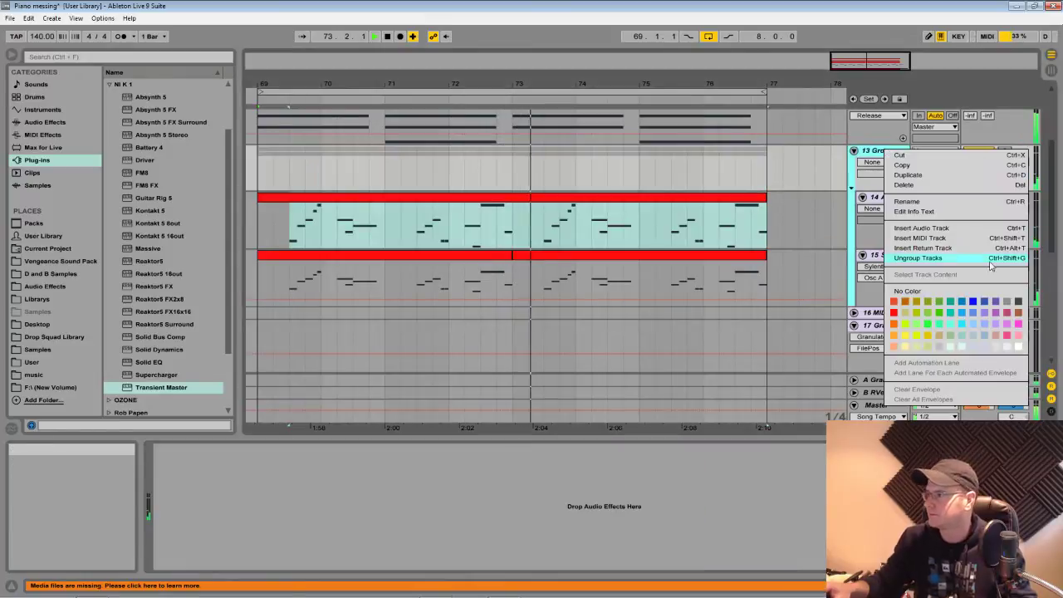
click(1018, 336)
Copy the Serum chord clip onto the empty MIDI track 11 above it and unfold that track
scroll(754, 250, up, 5)
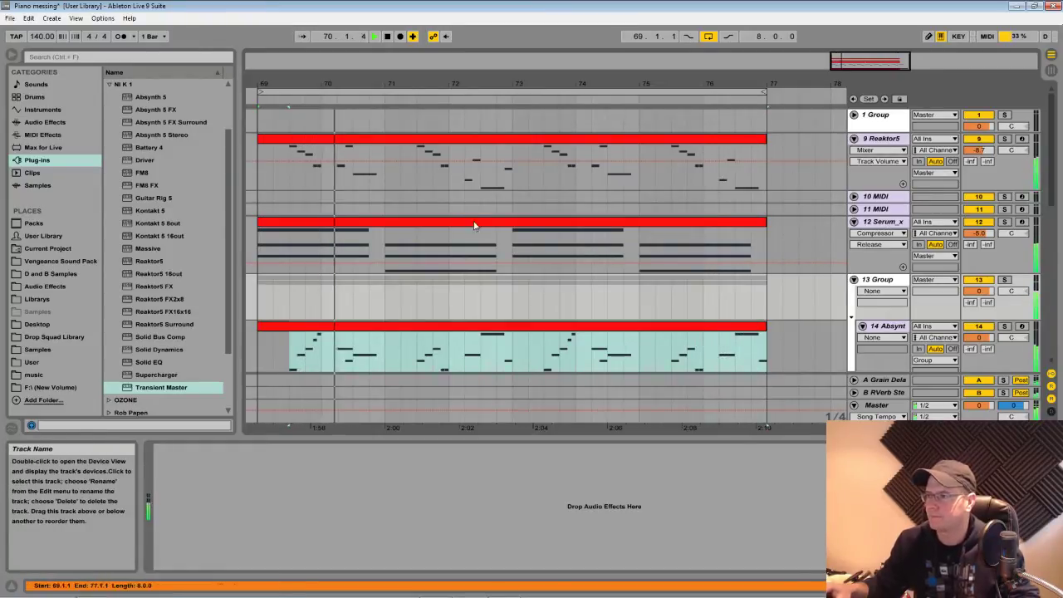
drag(500, 223, 502, 211)
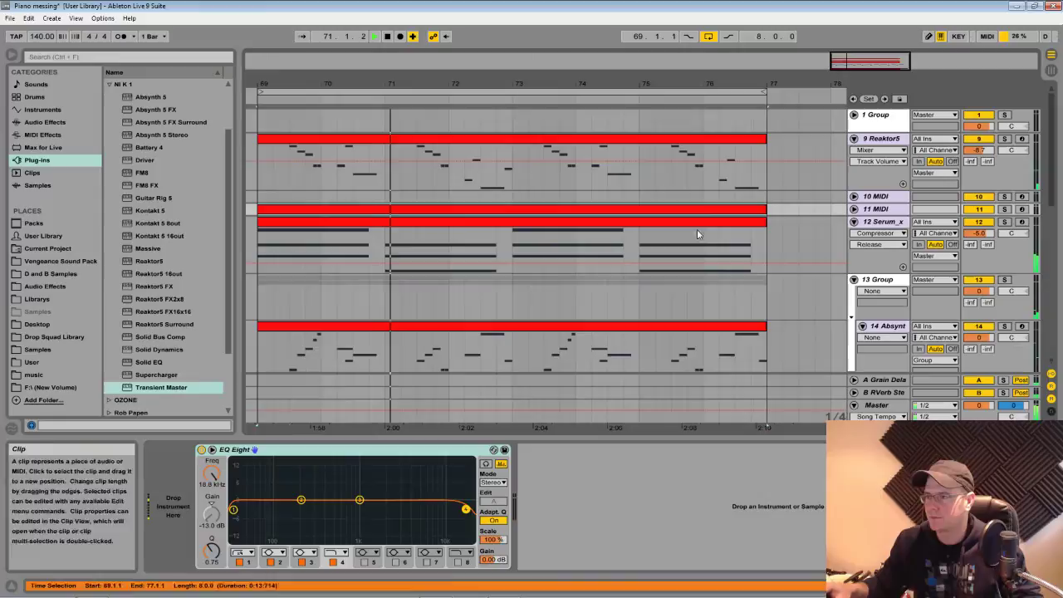
click(853, 208)
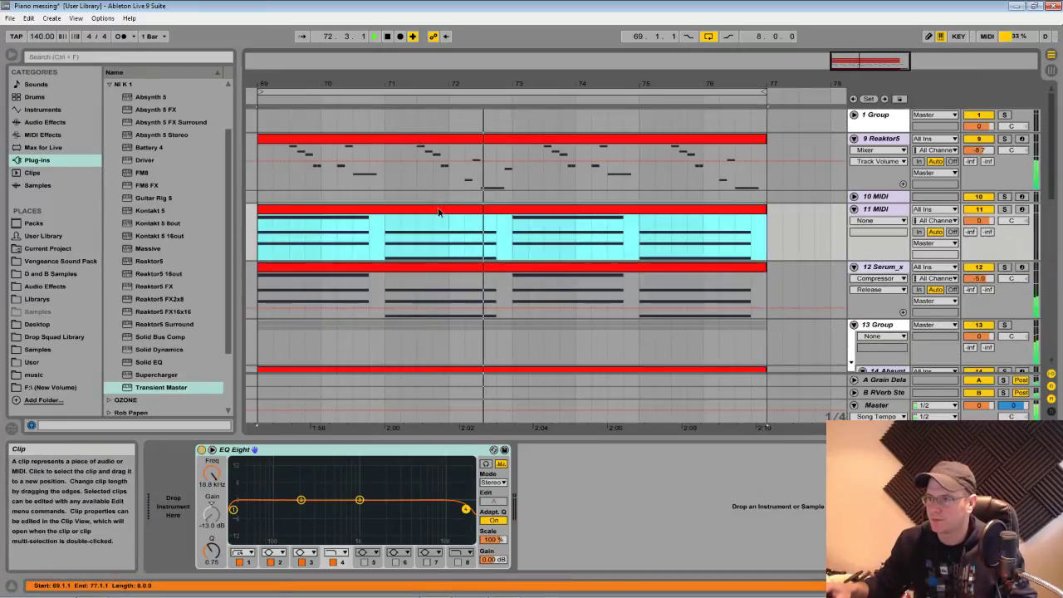
Delete the two upper notes of every chord in the copied clip, keeping only the lowest notes as a bass line
double_click(499, 214)
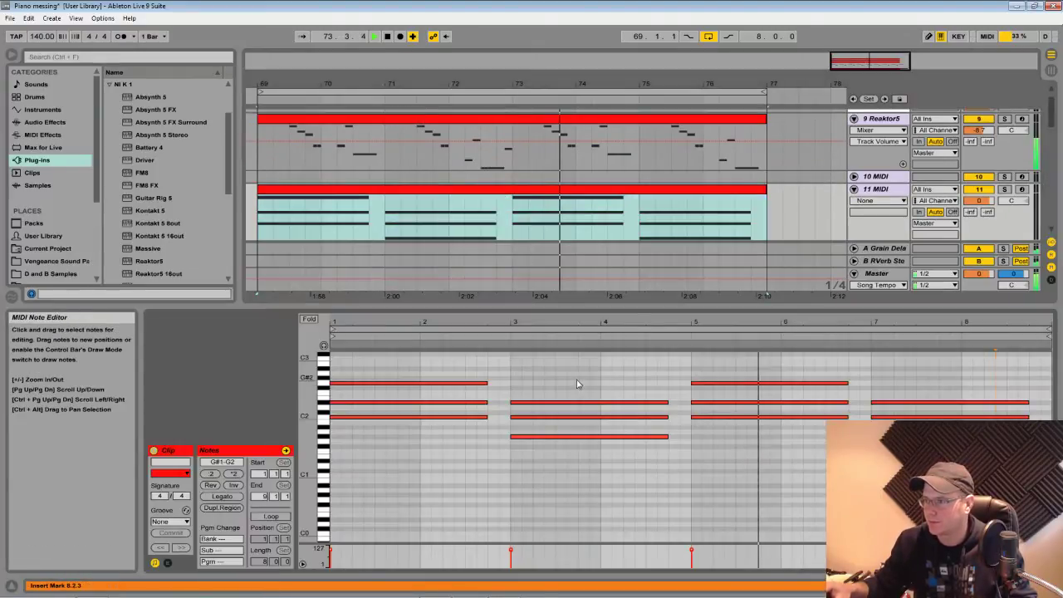
drag(584, 308, 570, 95)
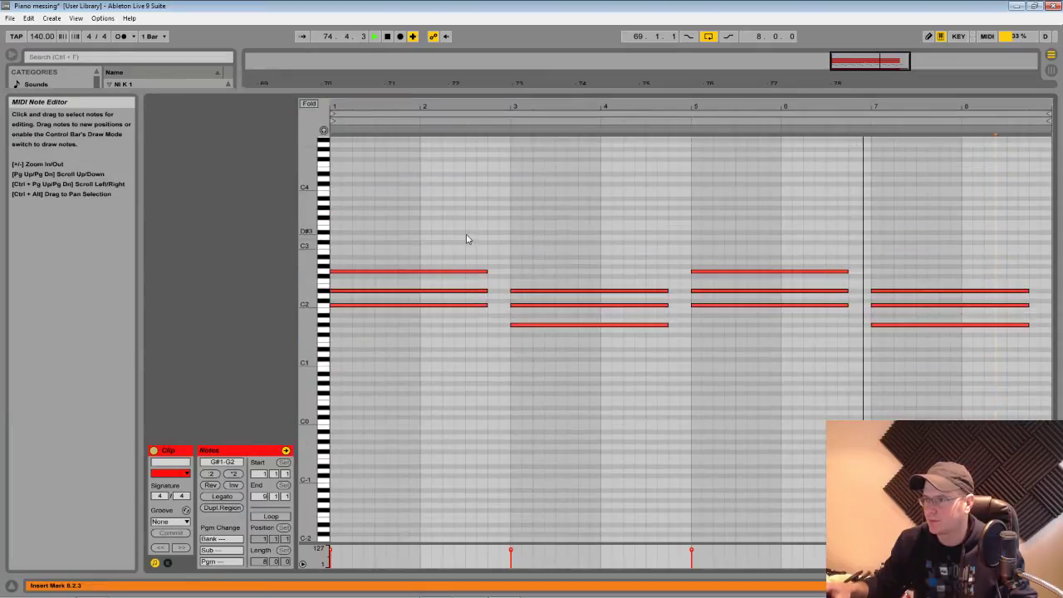
drag(463, 231, 847, 300)
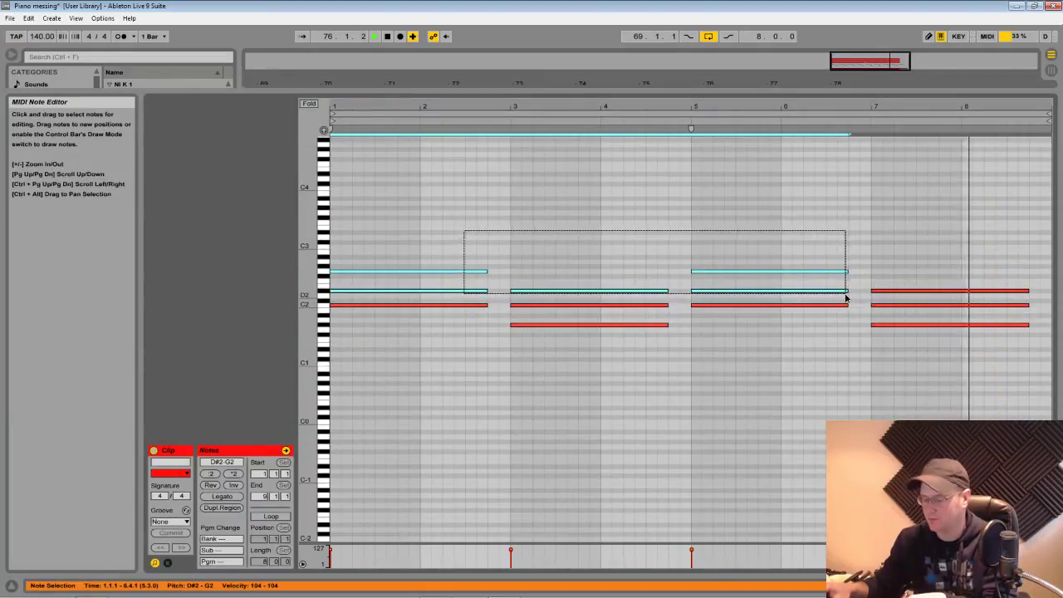
key(Delete)
click(604, 296)
drag(928, 279, 933, 309)
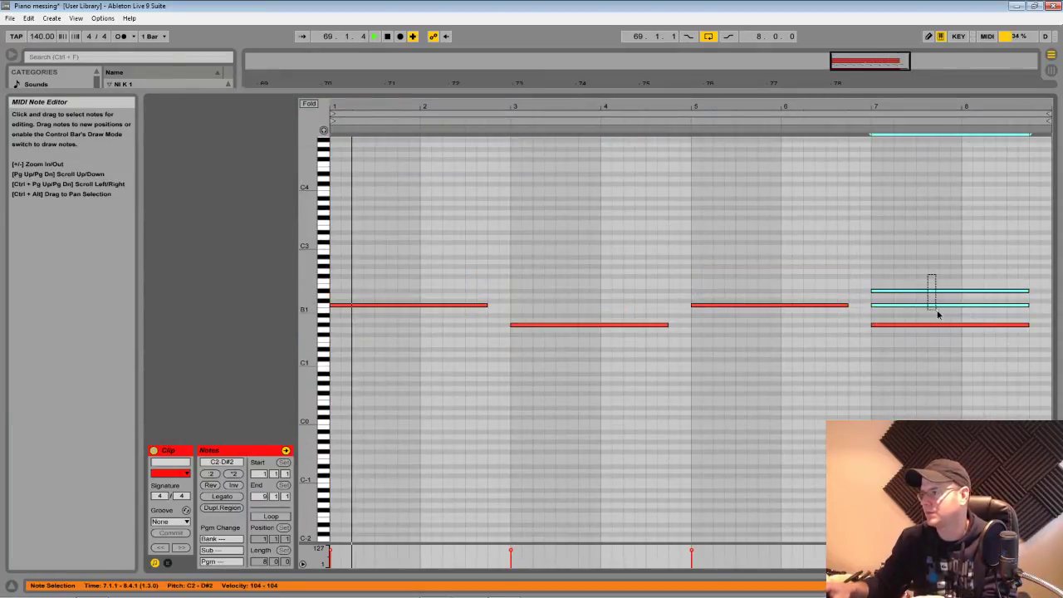
key(Delete)
drag(672, 91, 673, 377)
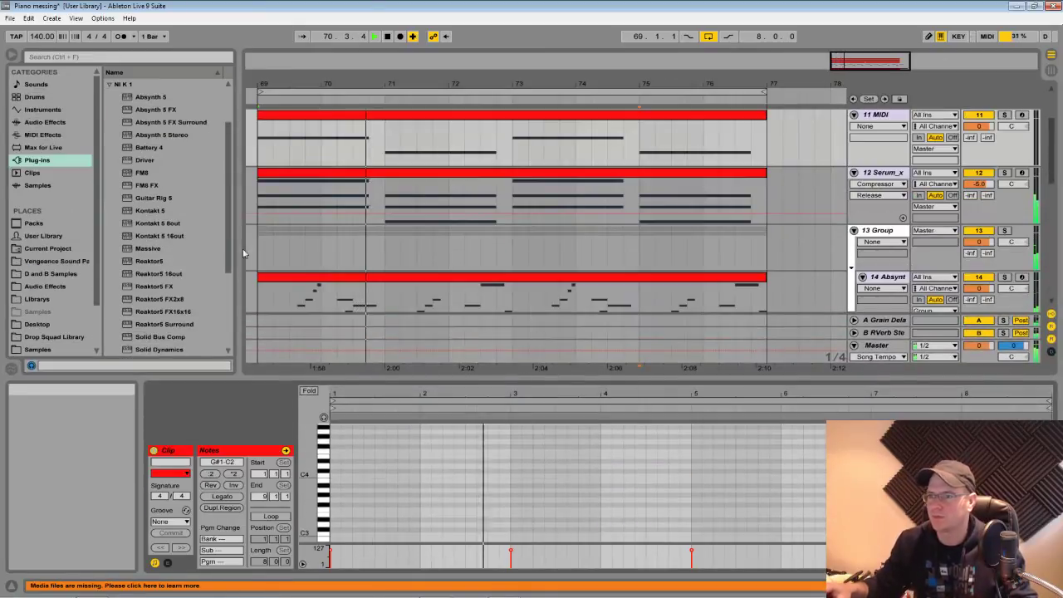
Load Massive onto MIDI track 11 and solo the track
click(148, 248)
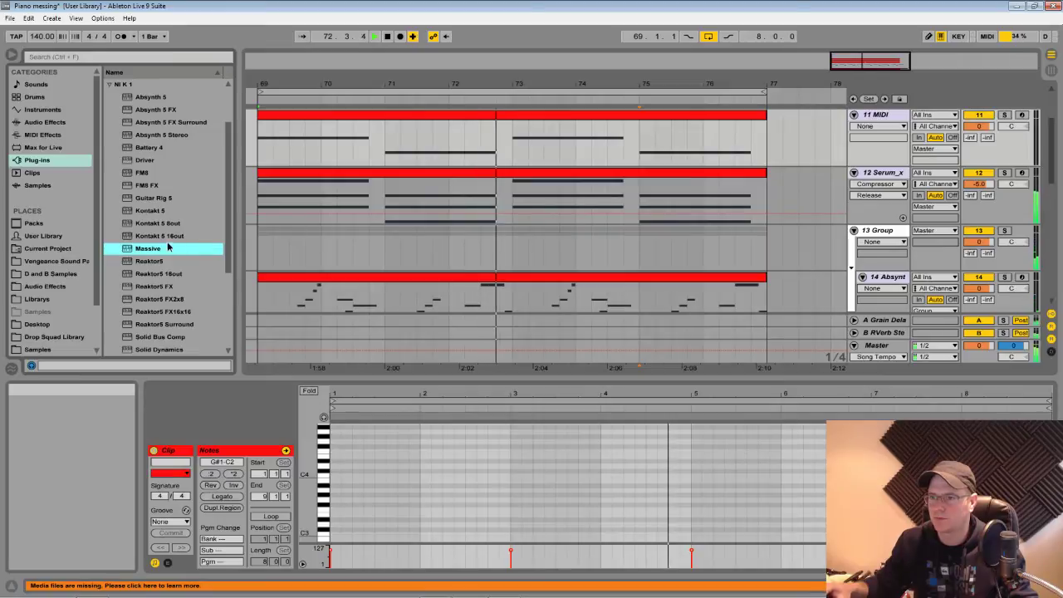
scroll(884, 154, up, 1)
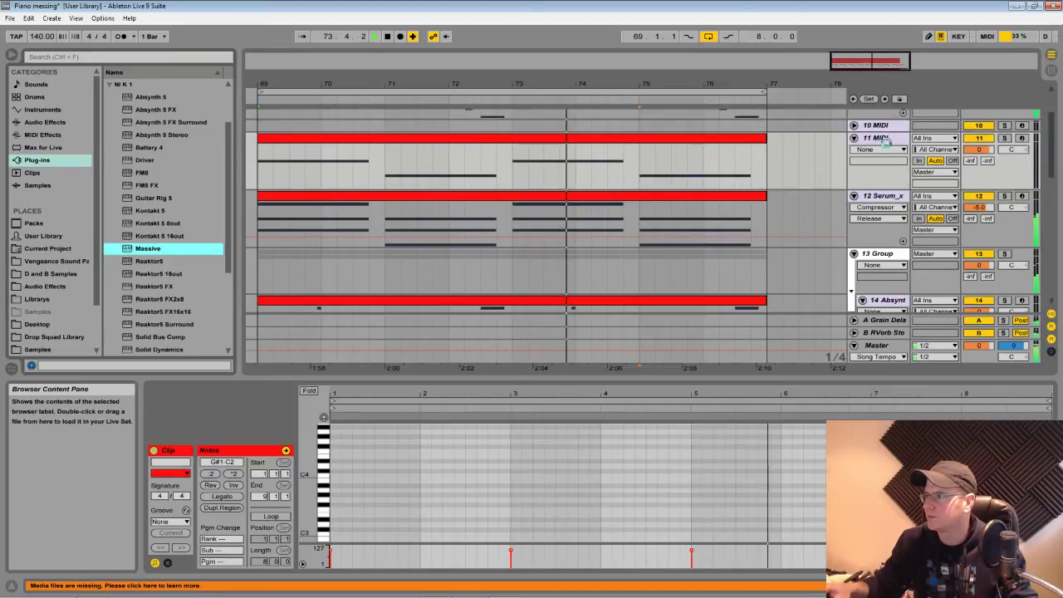
drag(678, 179, 677, 179)
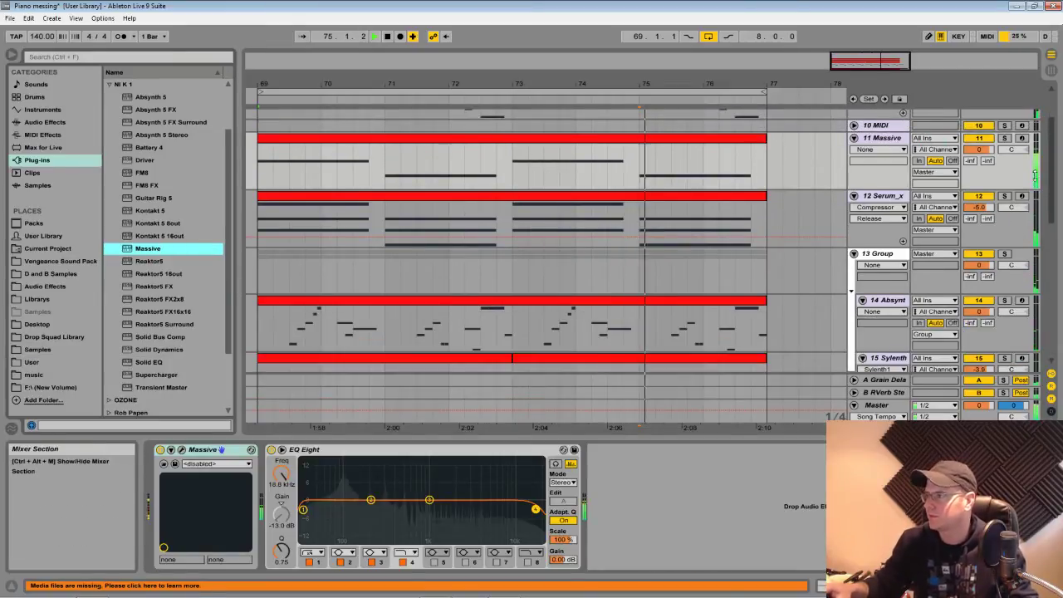
click(1004, 138)
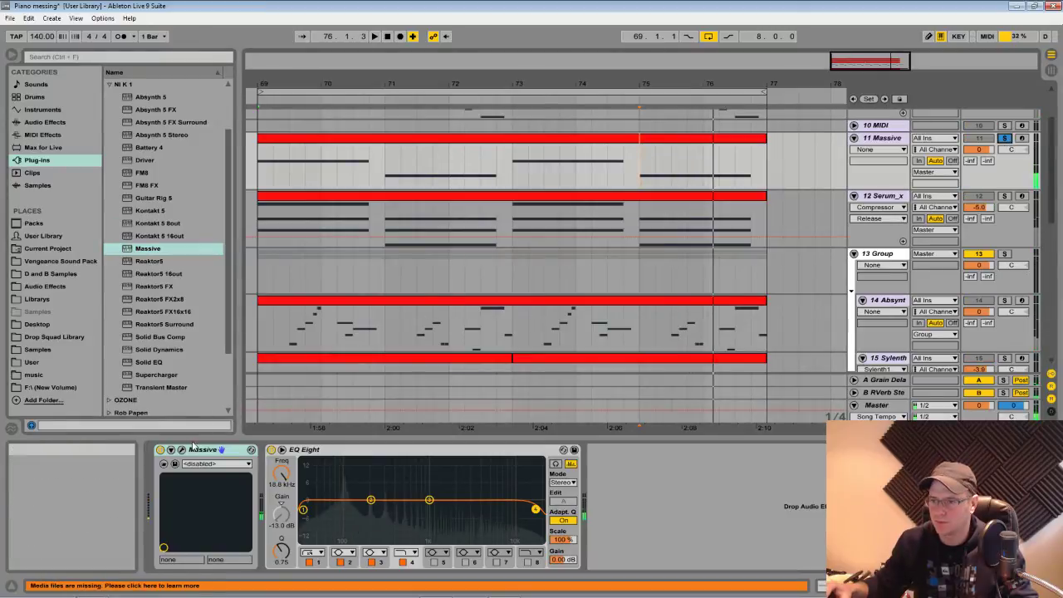
Open Massive and give OSC1 the Sin-Square wavetable, adjusting its wavetable position
click(221, 449)
click(267, 164)
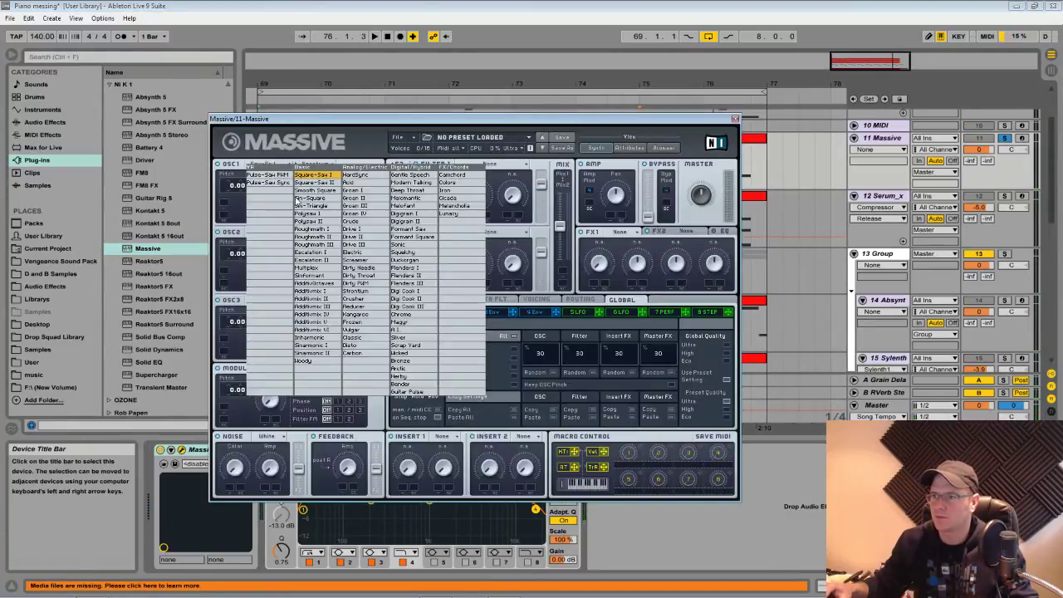
click(315, 199)
click(277, 198)
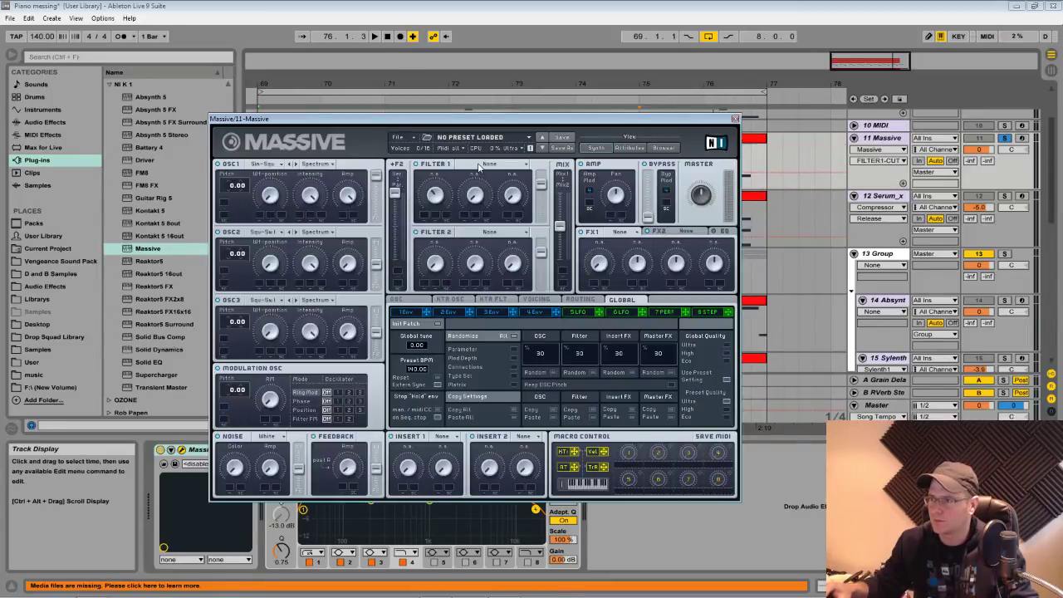
Set Massive's Filter 1 to Lowpass 2 and start playback to hear the bass
click(478, 167)
click(480, 180)
key(space)
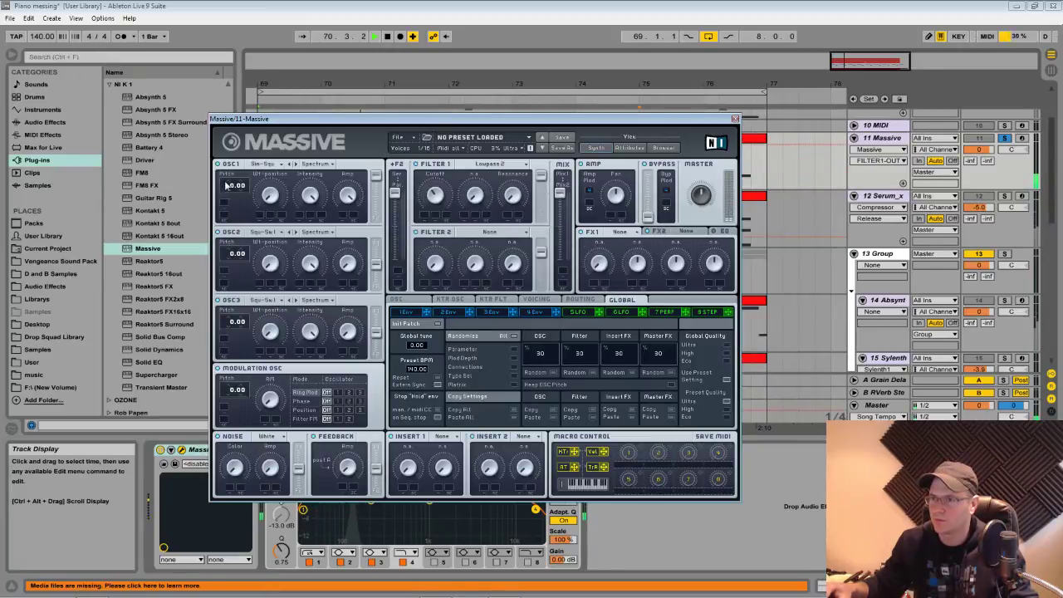
Tune OSC1 and OSC2 to -12.00, adjusting the OSC2 amp, Filter 2 output and master volume to balance them
drag(225, 186, 230, 200)
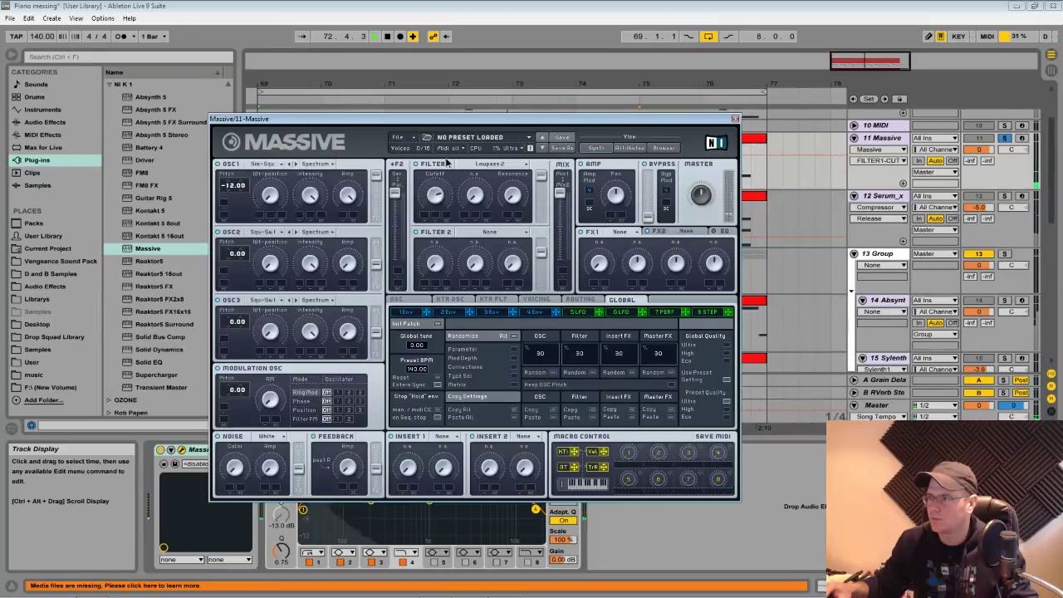
click(703, 191)
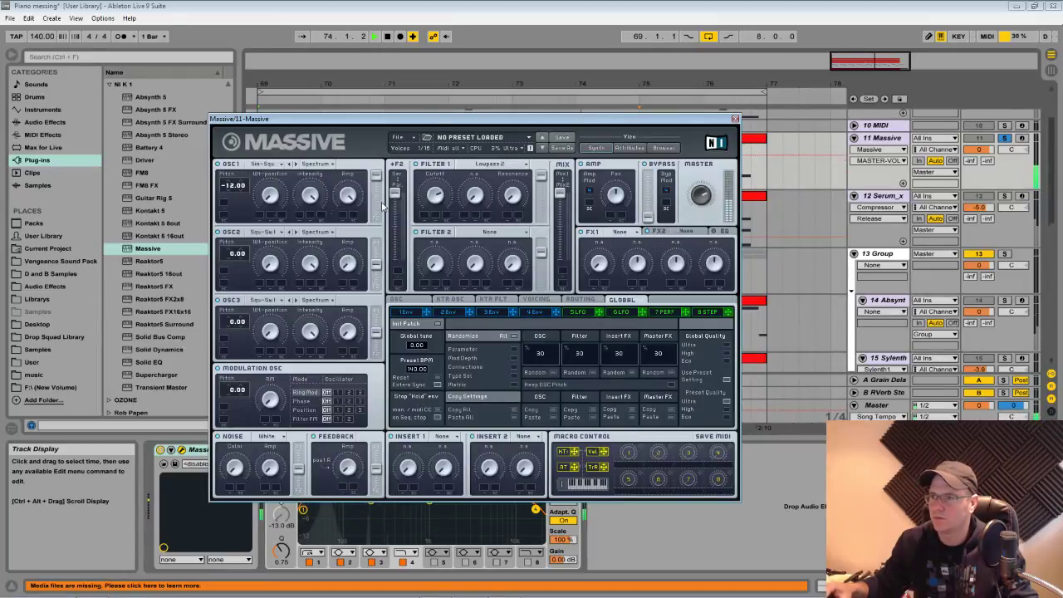
click(347, 262)
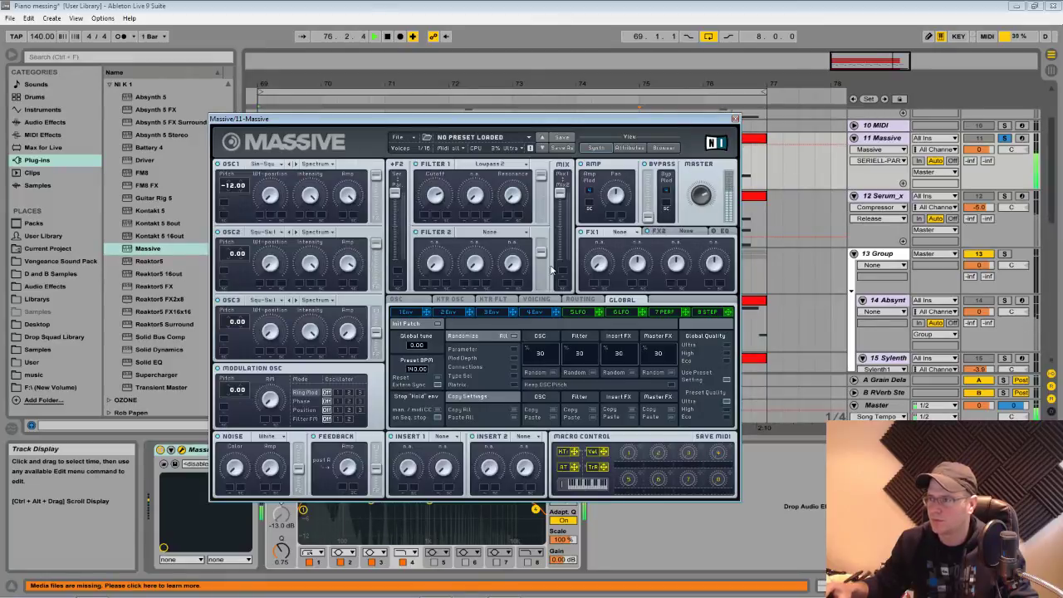
drag(547, 257, 546, 247)
drag(228, 253, 229, 265)
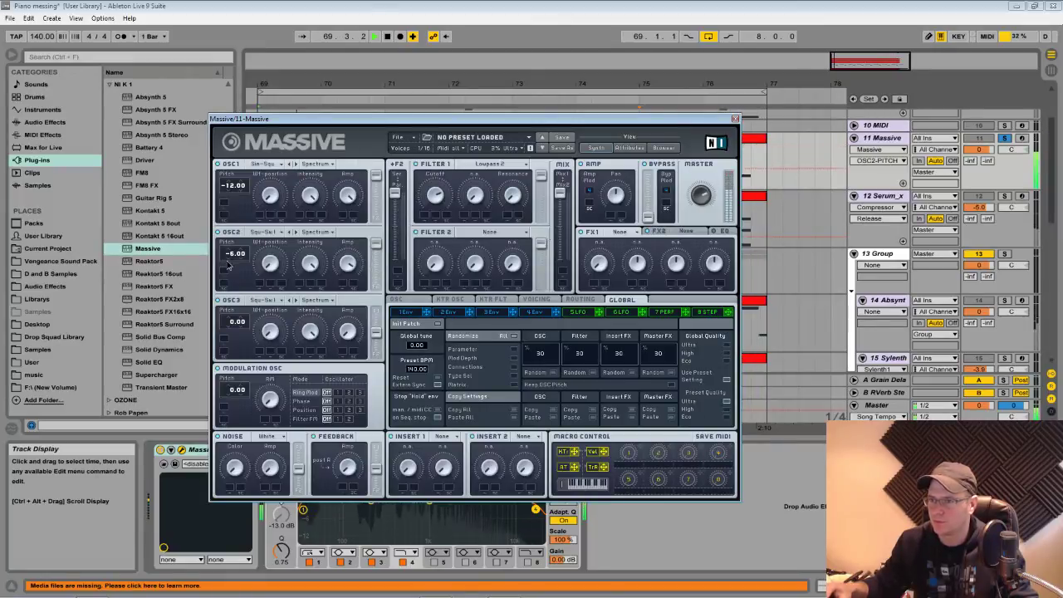
Lengthen the attack of Massive's envelope 4 and raise its decay level to maximum
click(532, 312)
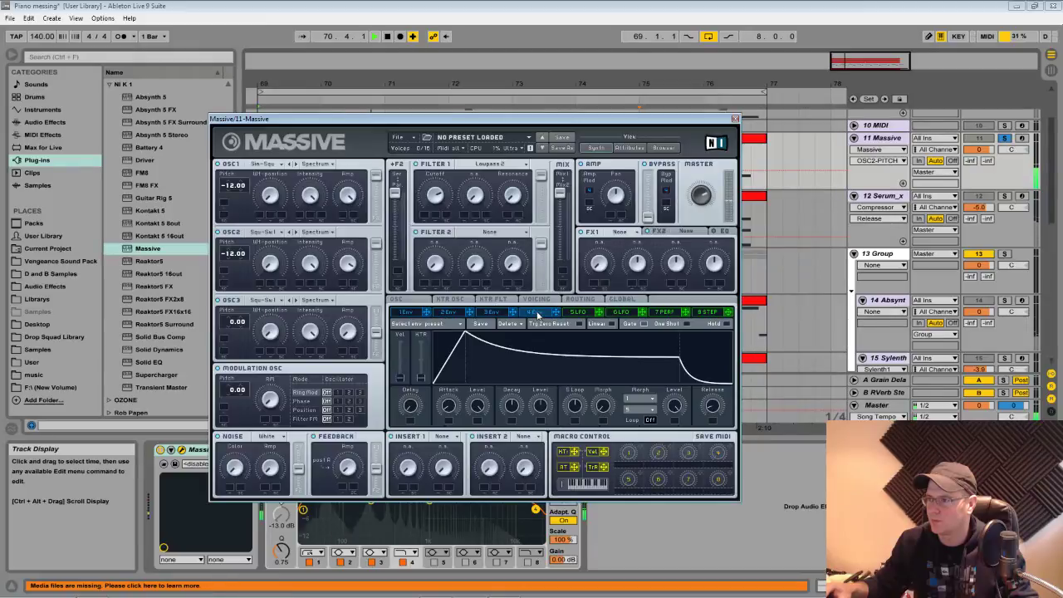
drag(448, 407, 446, 401)
drag(540, 405, 539, 389)
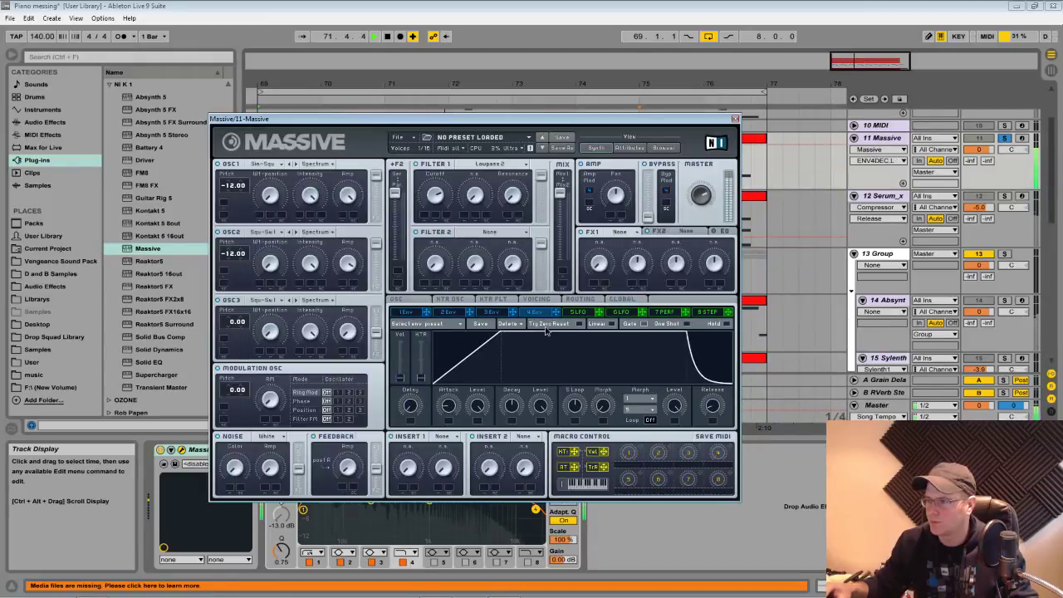
Adjust Massive's Filter 1 cutoff and load the Sine Shaper into Insert 1
click(434, 200)
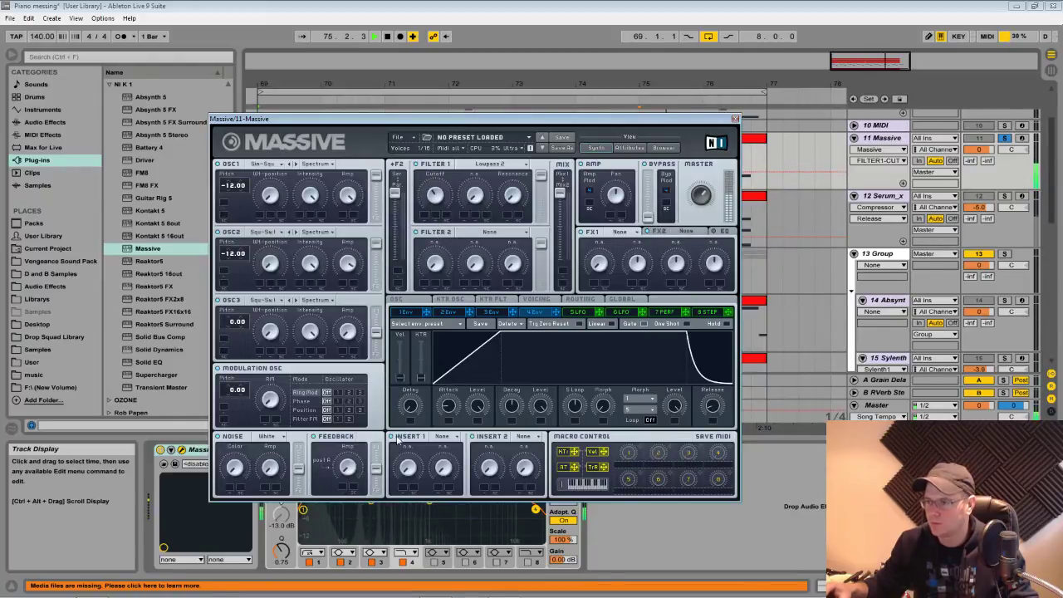
click(441, 436)
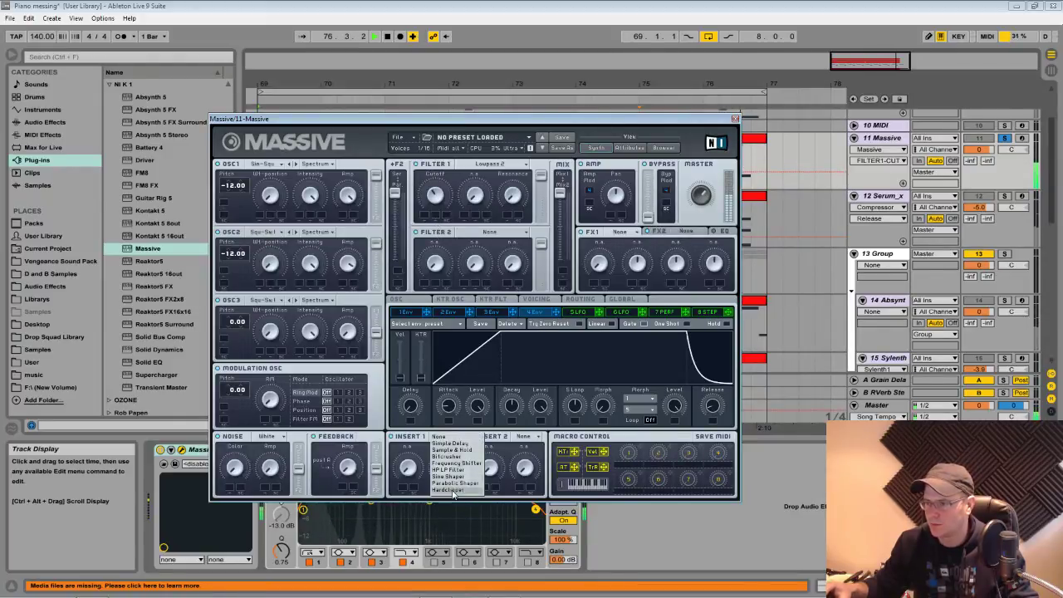
click(448, 476)
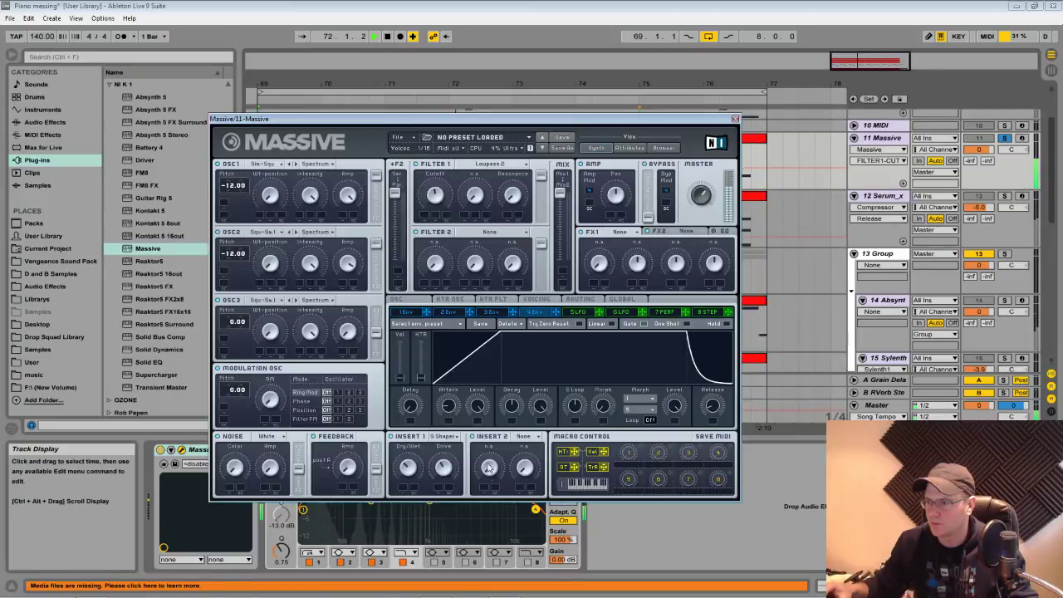
Load Classic Tube into Massive's FX1 and Dimension Expander into FX2, readjusting the Filter 1 cutoff between them
click(621, 232)
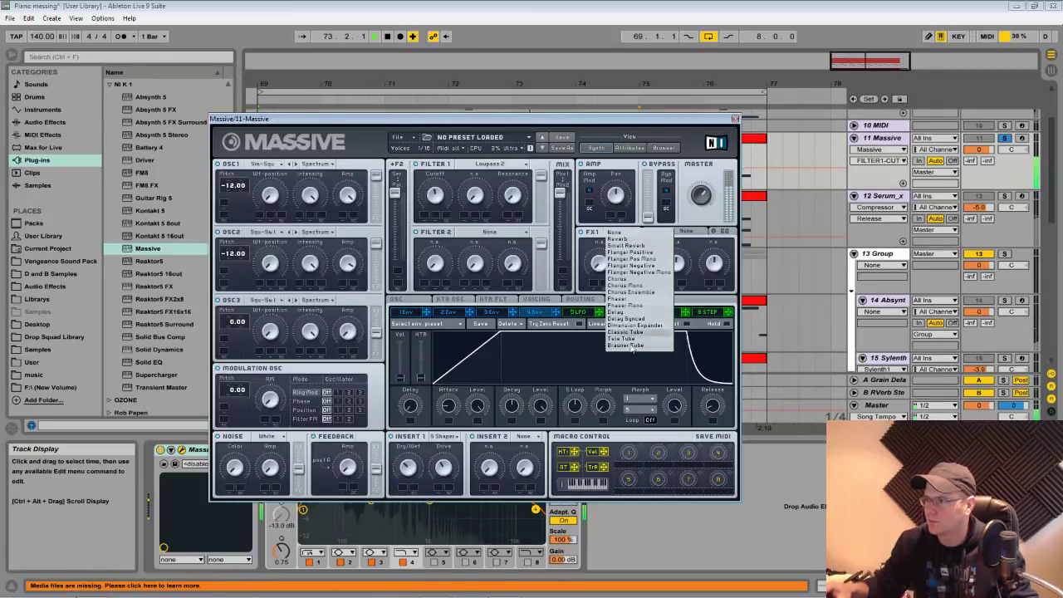
click(615, 271)
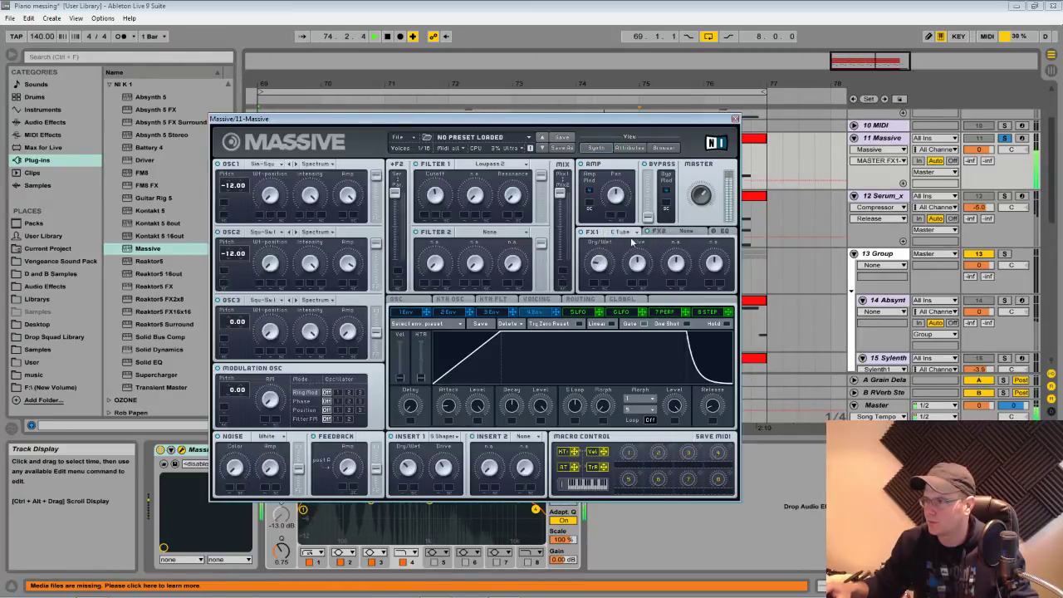
click(439, 196)
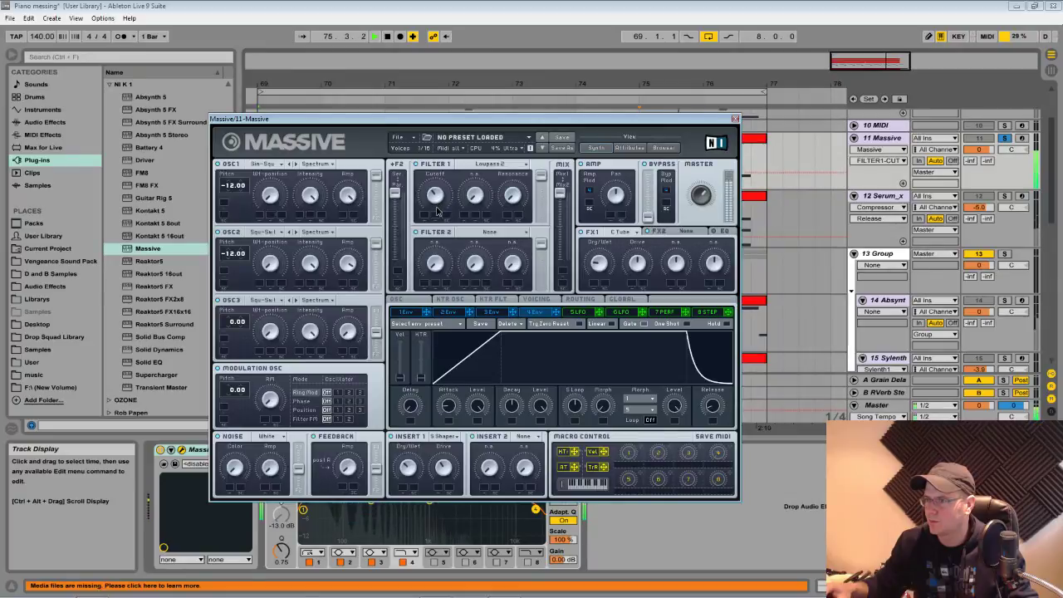
click(694, 233)
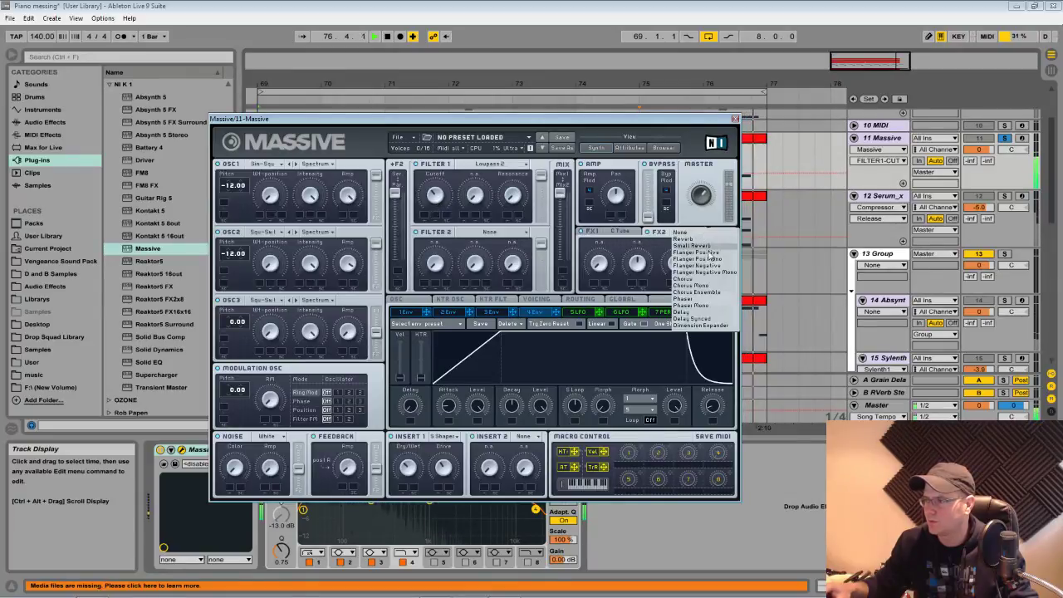
click(697, 253)
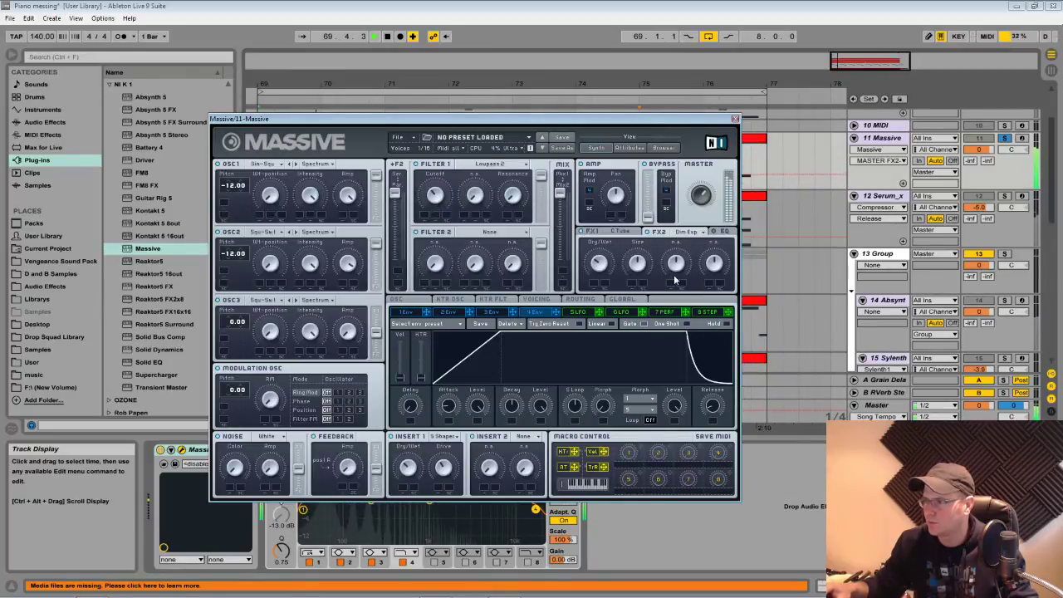
Adjust the low and high shelves of Massive's EQ, and unsolo the bass track to play it with the full mix
click(721, 232)
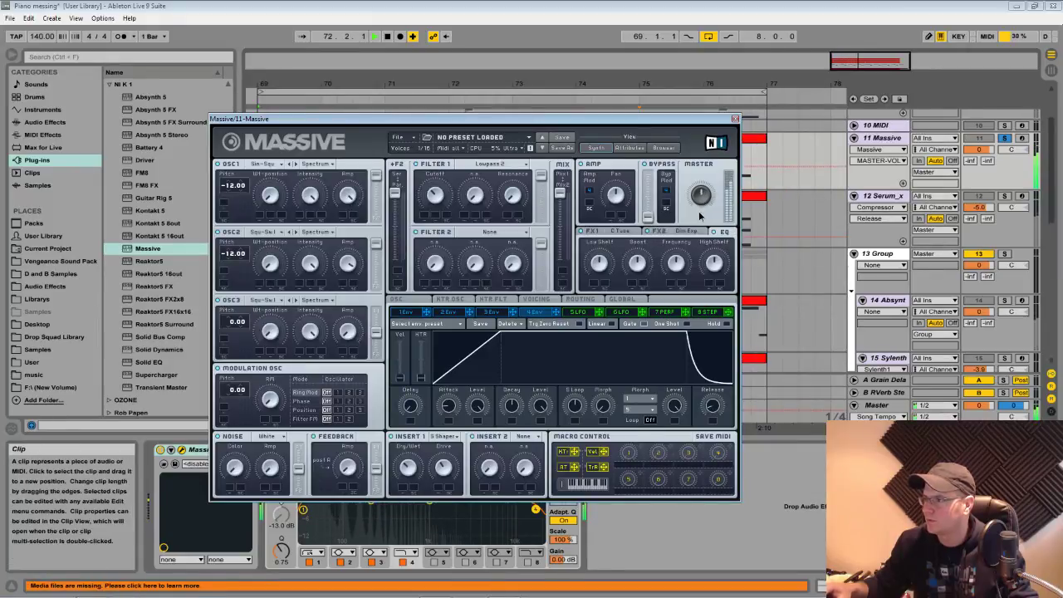
drag(595, 264, 594, 256)
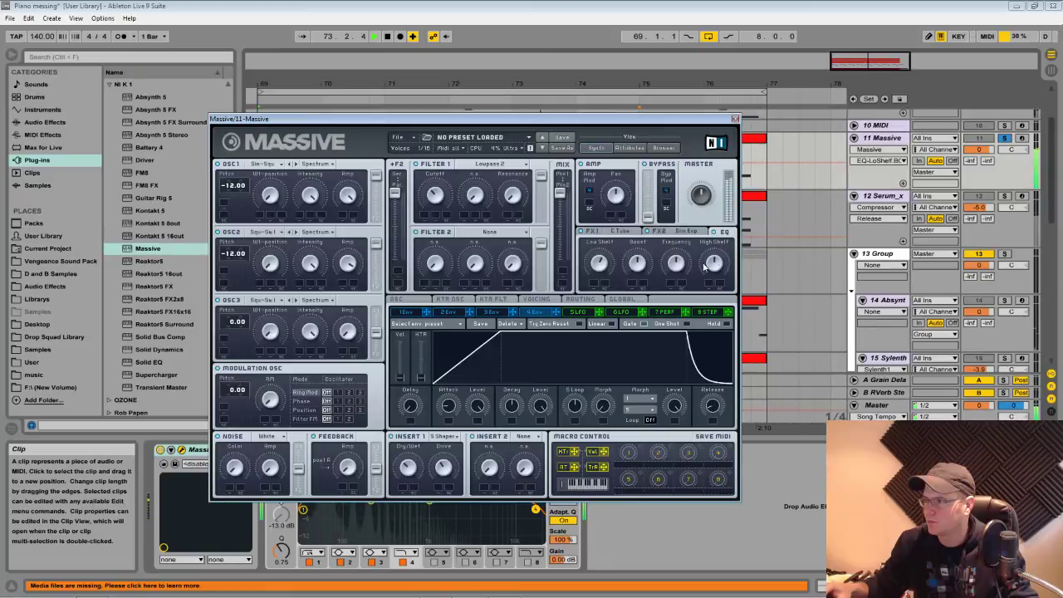
click(1004, 139)
key(space)
key(space)
Copy the Serum track's Audio Effect Rack to the end of the Massive track's chain and solo the Massive track
drag(704, 122, 767, 328)
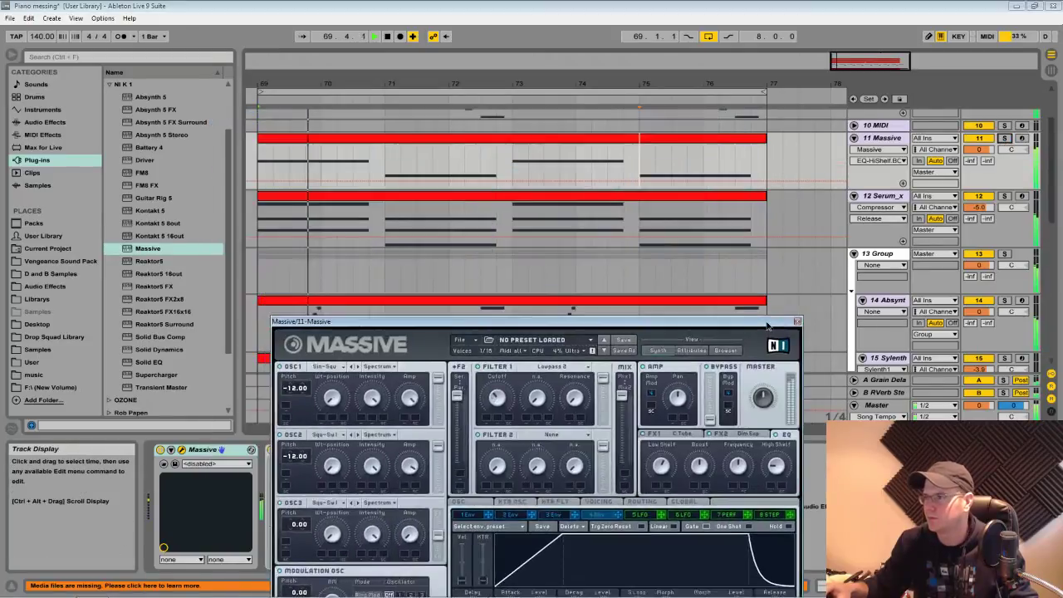
drag(437, 325, 874, 514)
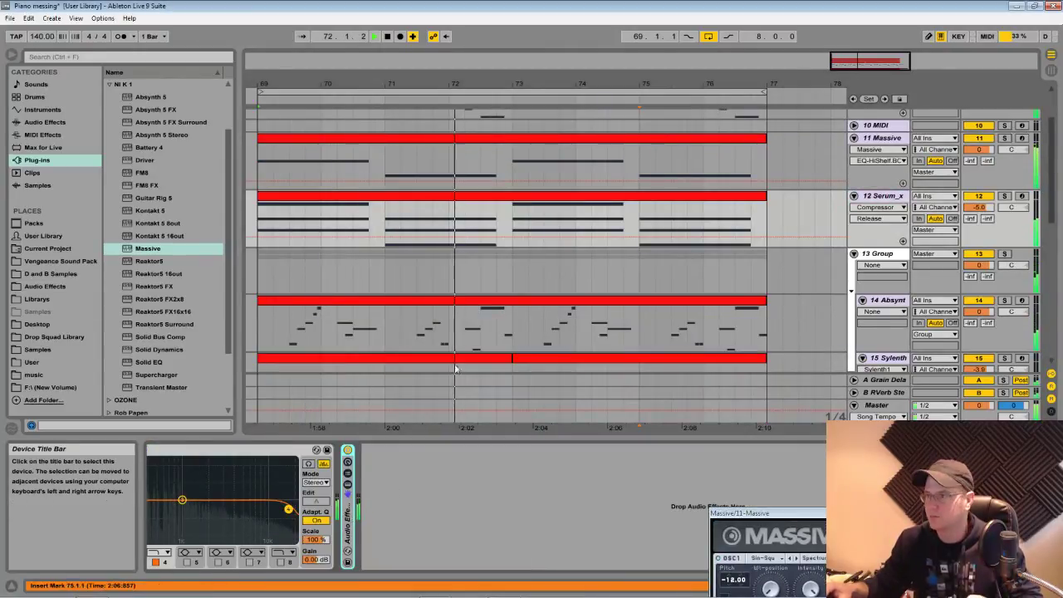
click(795, 148)
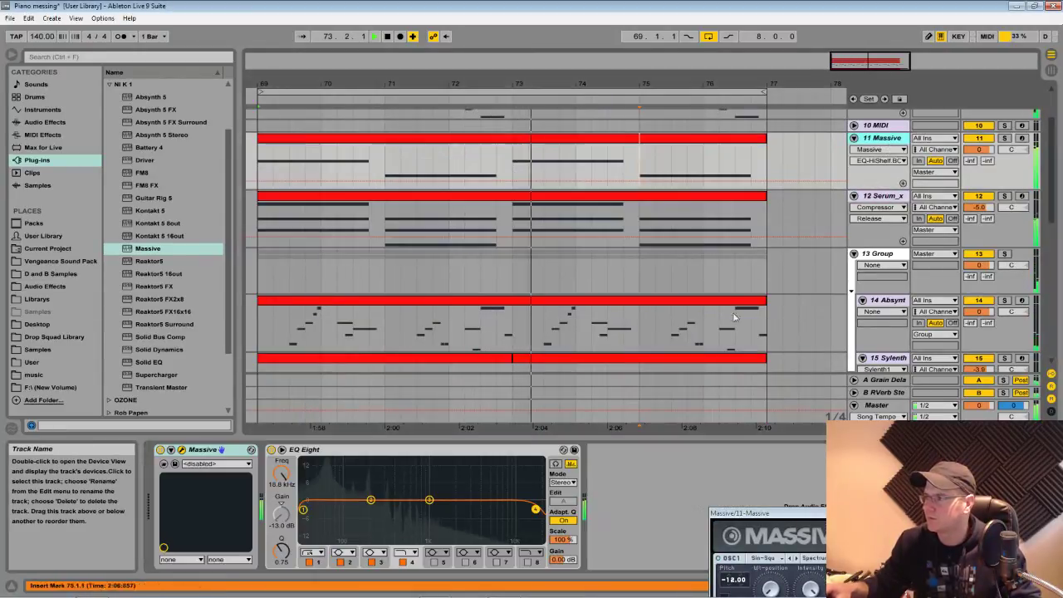
key(ctrl+v)
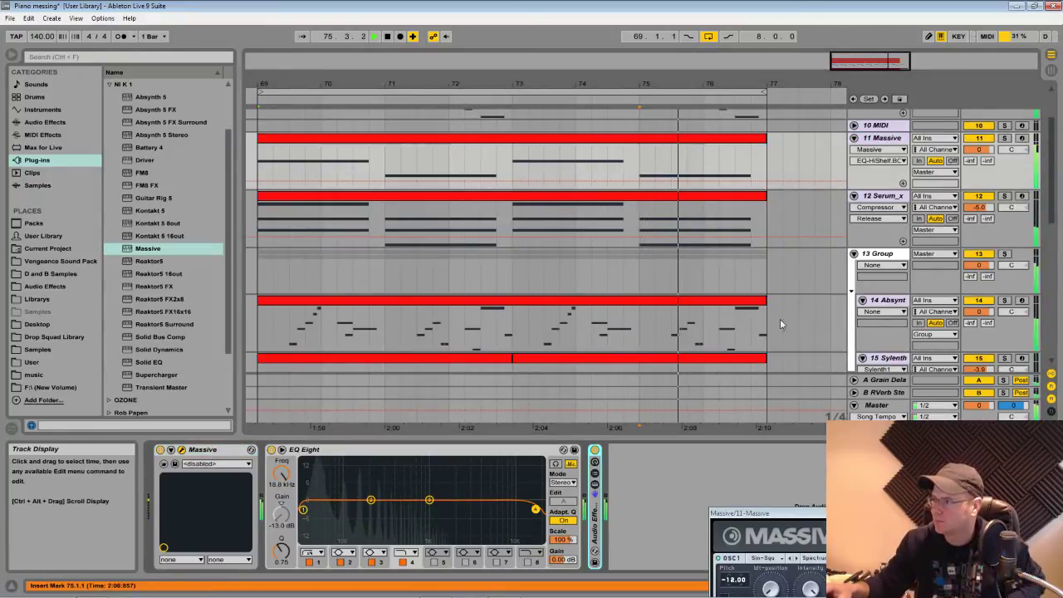
key(space)
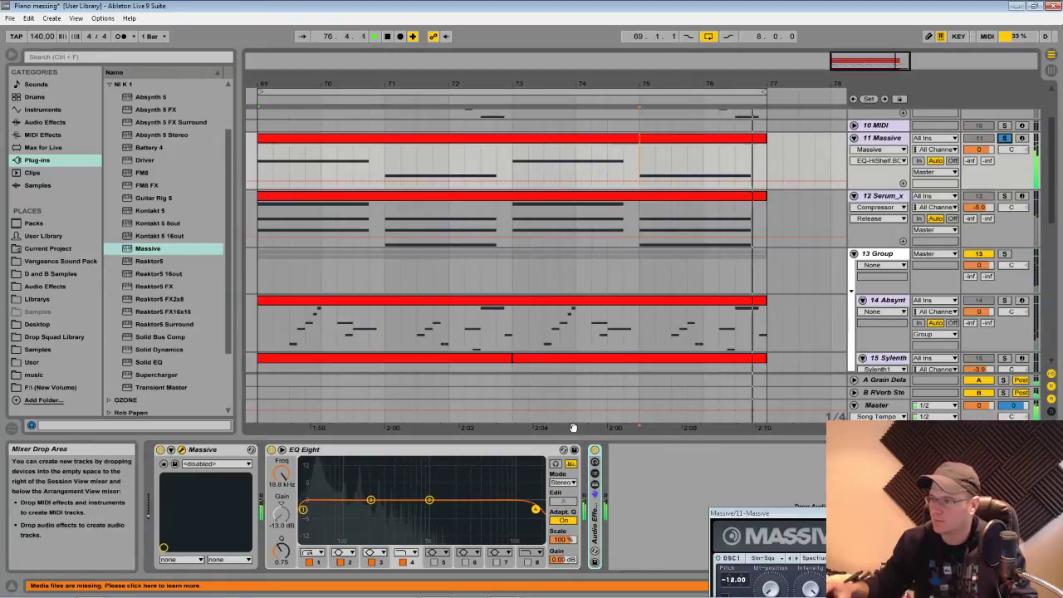
key(space)
Unfold the pasted rack, set its first compressor's sidechain input to the kick track 18-Audio, and choose a sidechain input for the second compressor
double_click(593, 527)
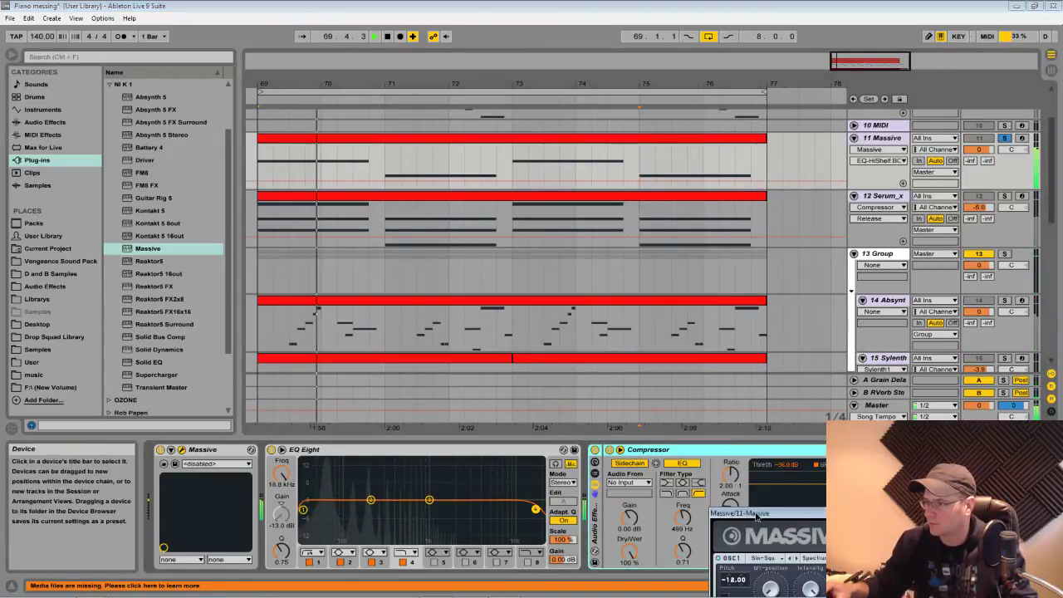
click(649, 481)
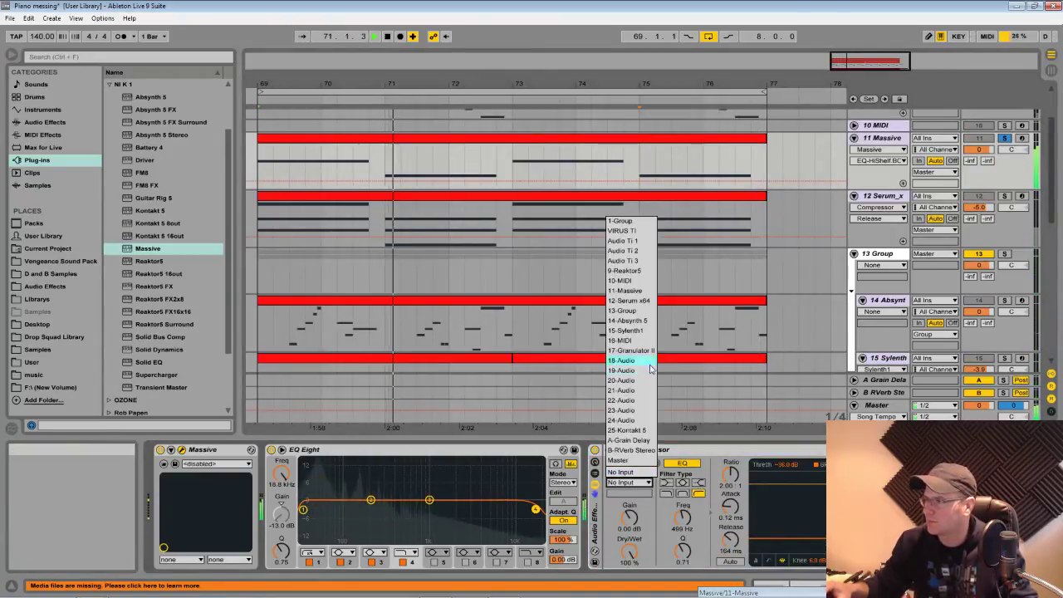
click(788, 352)
scroll(826, 325, down, 6)
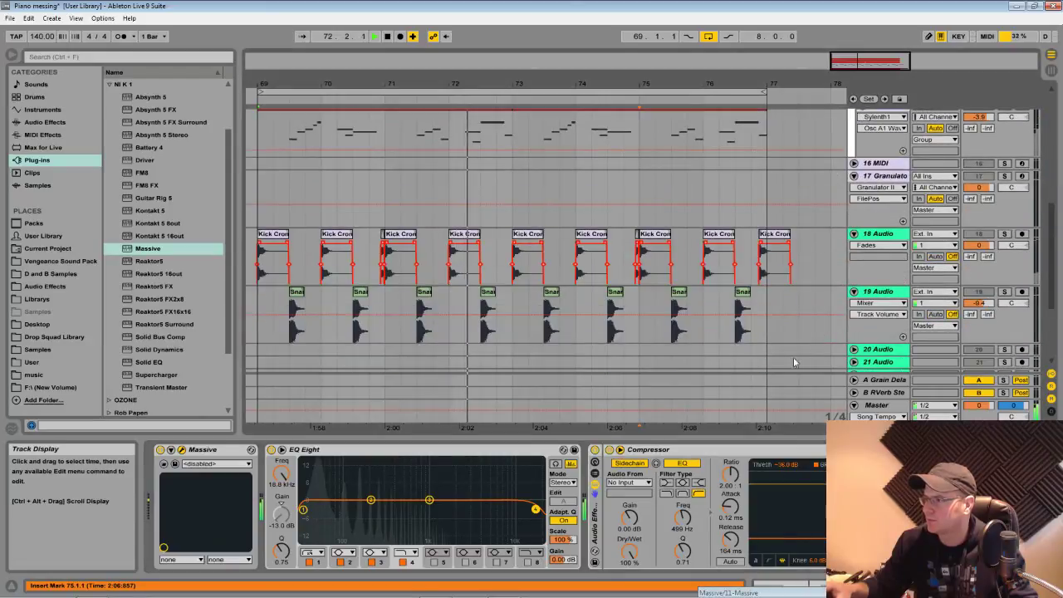
click(629, 462)
click(628, 482)
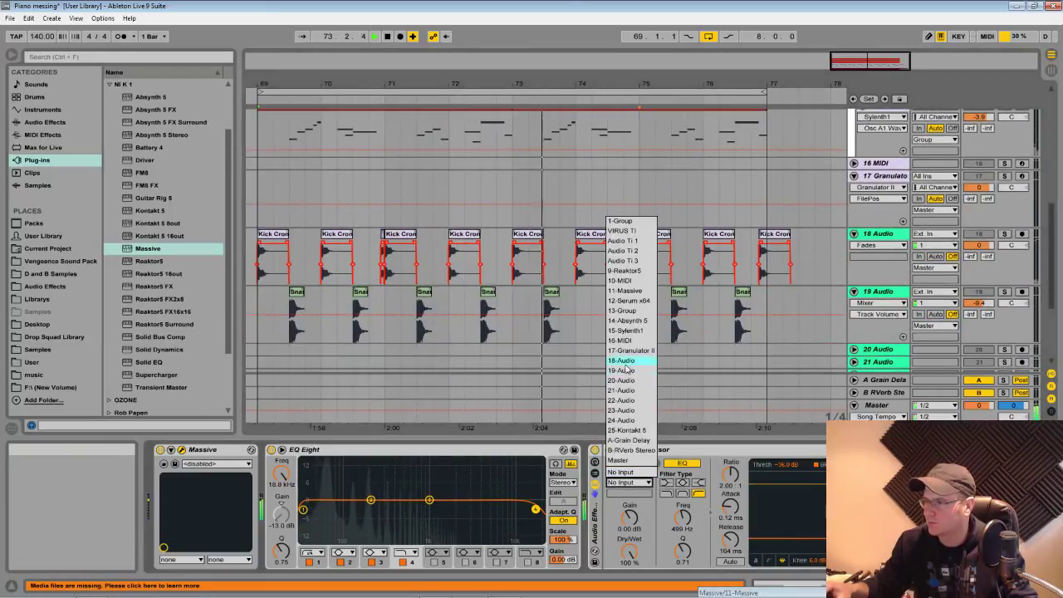
click(640, 398)
click(974, 482)
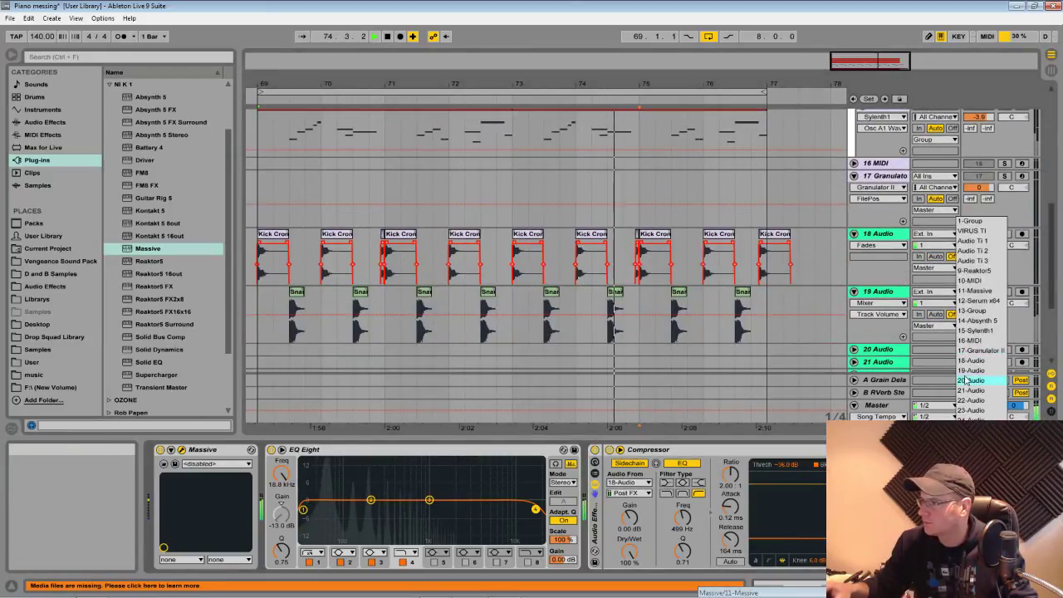
click(966, 380)
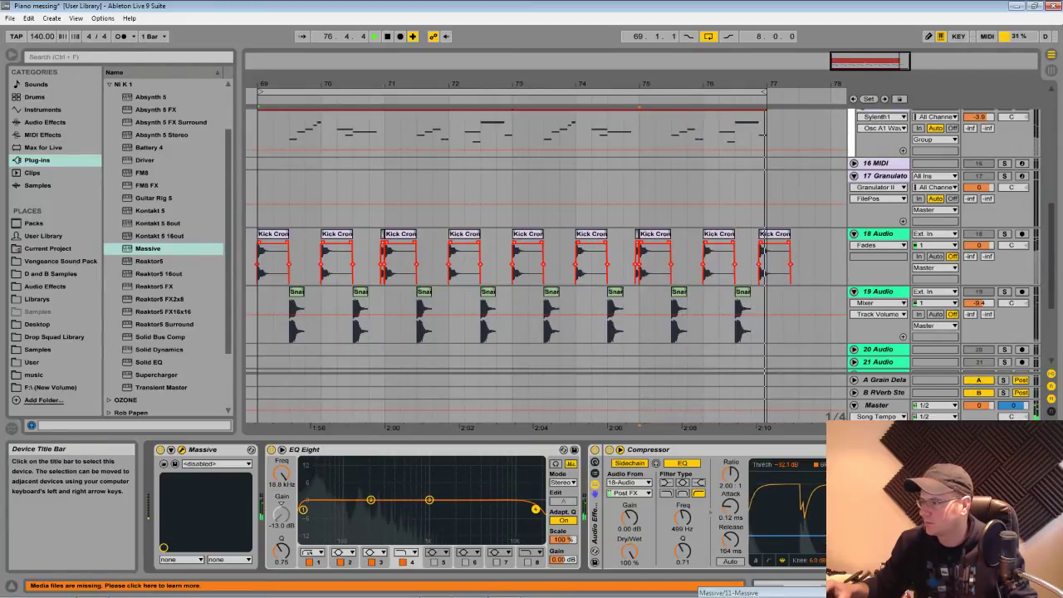
Check the device chains of the Sylenth1, Absynth, Serum and Reaktor5 tracks for sidechain compression
scroll(897, 307, up, 5)
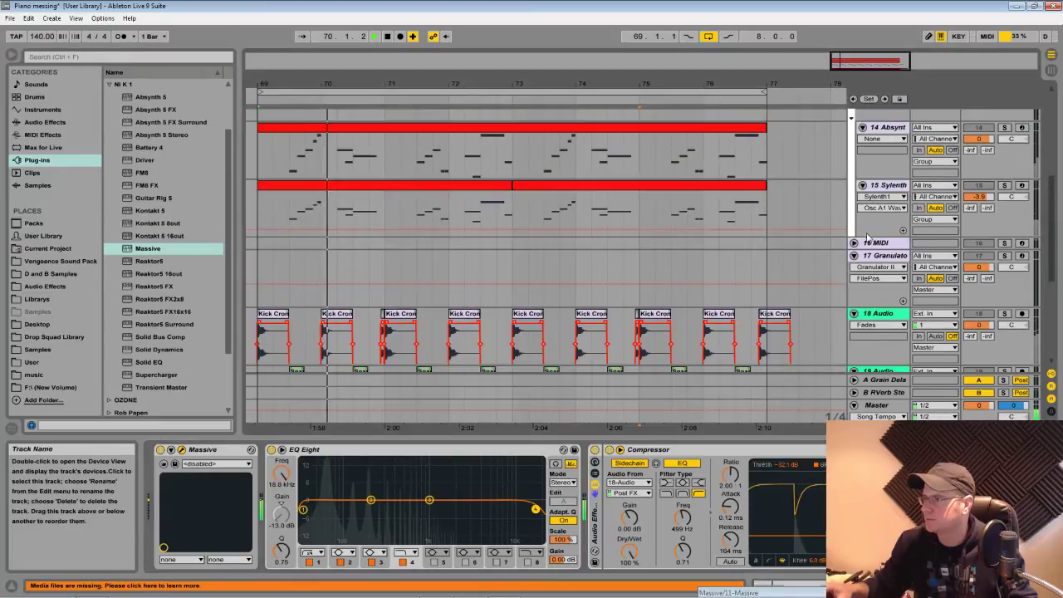
click(869, 284)
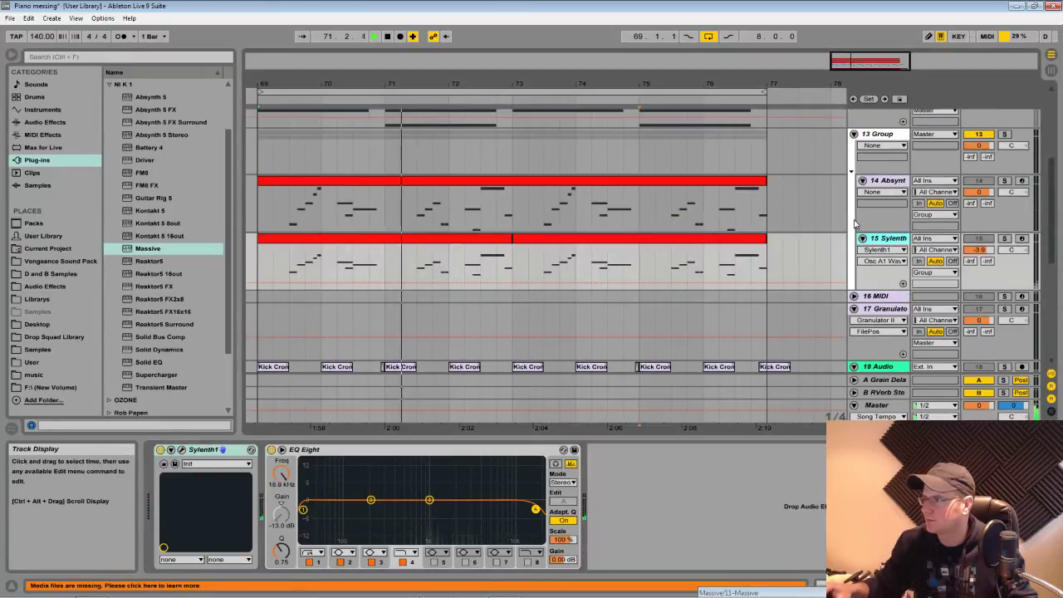
click(883, 180)
scroll(889, 195, up, 5)
click(892, 197)
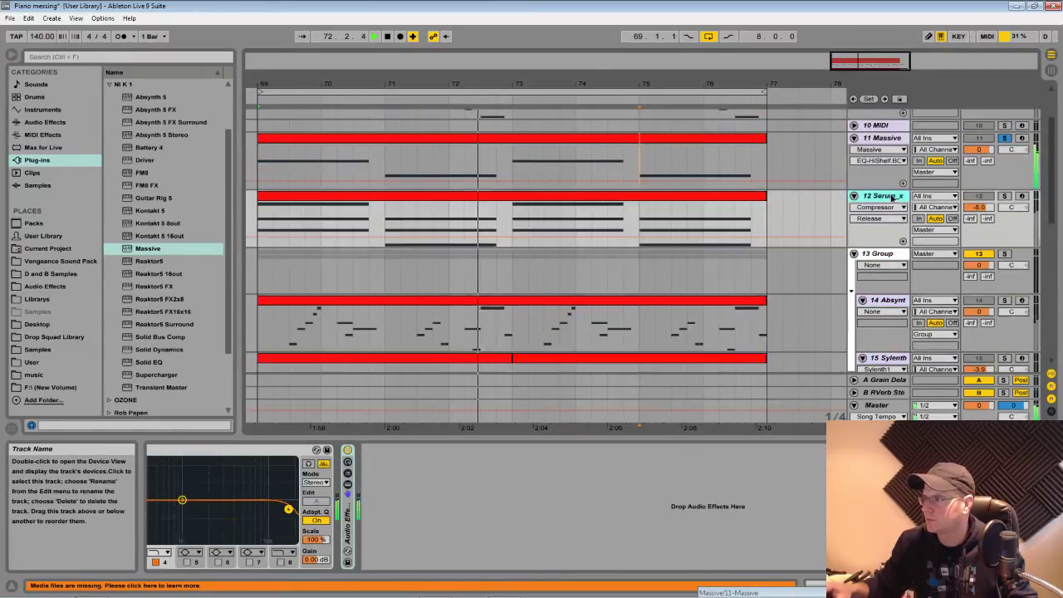
scroll(886, 183, up, 3)
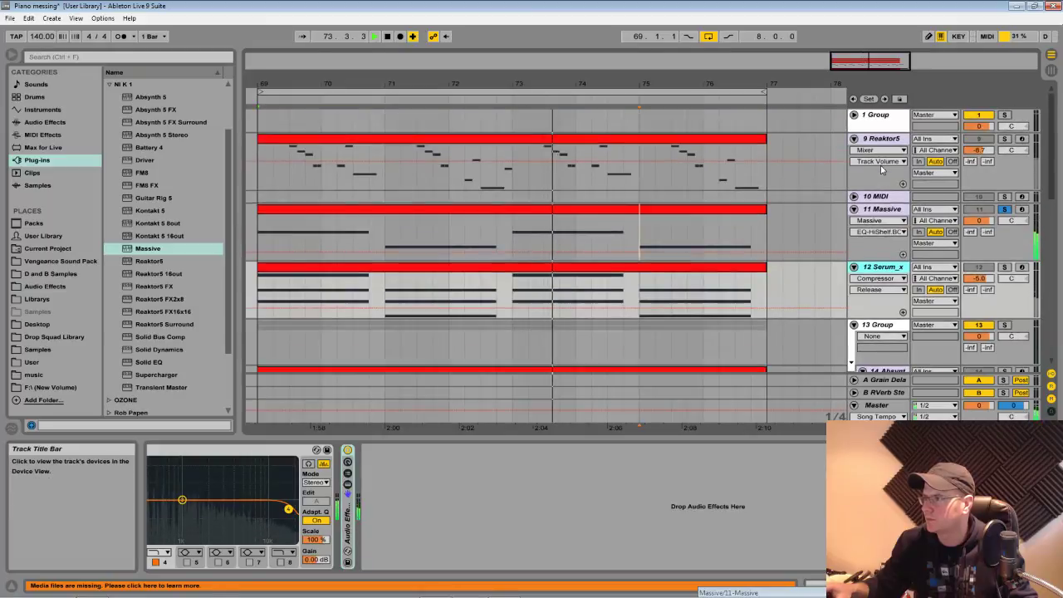
click(881, 170)
scroll(819, 256, down, 9)
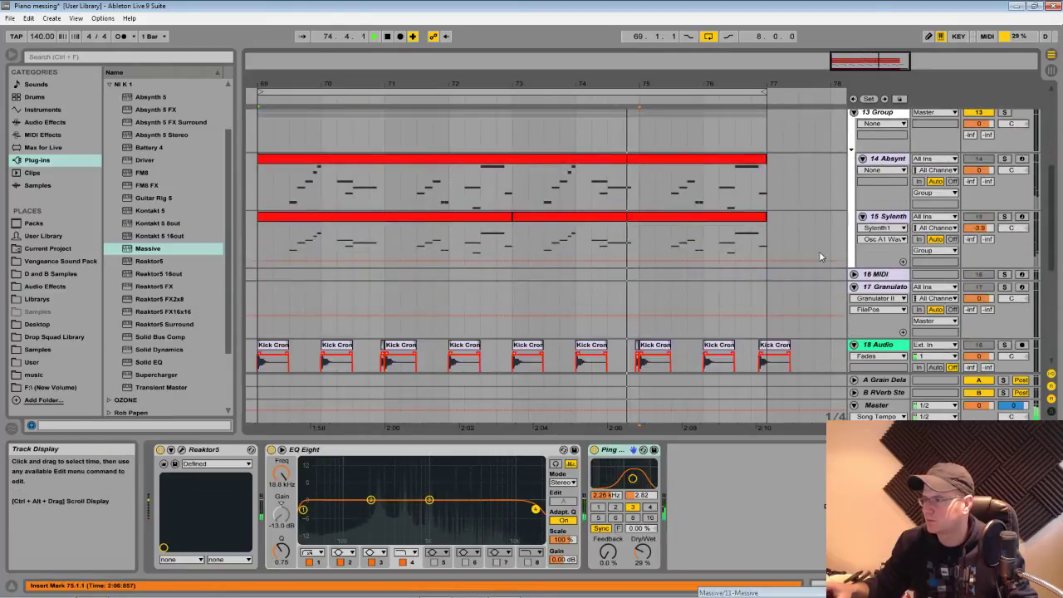
scroll(814, 262, down, 10)
Add the sidechain compressor rack after C6 Stereo in the 24 Audio track's device chain
click(896, 274)
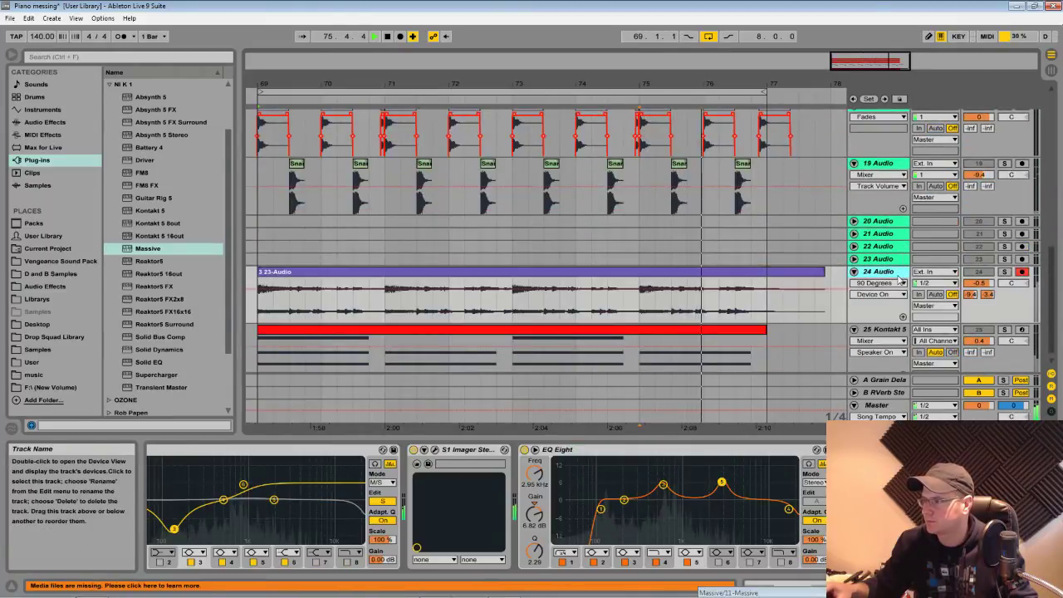
right_click(851, 347)
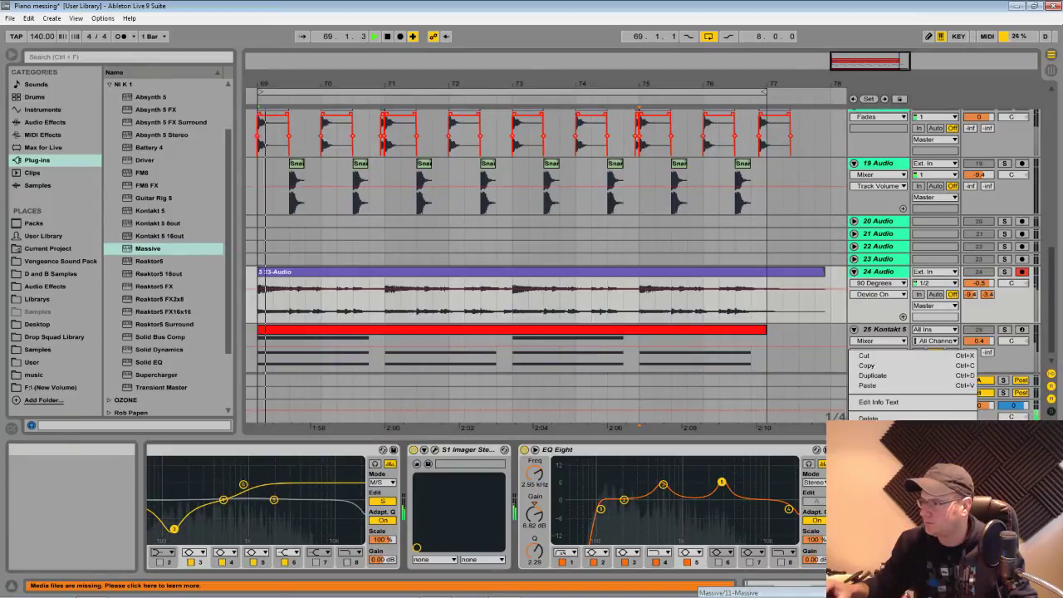
click(869, 418)
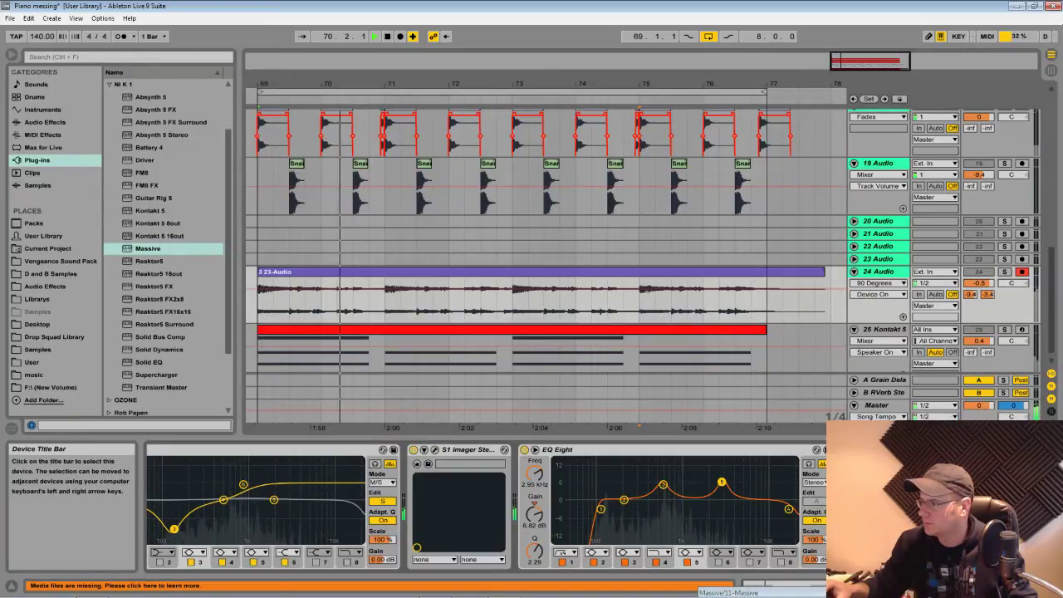
Set the first compressor's sidechain input on 24 Audio to 18-Audio and assign a drum track as the second compressor's sidechain input
click(997, 483)
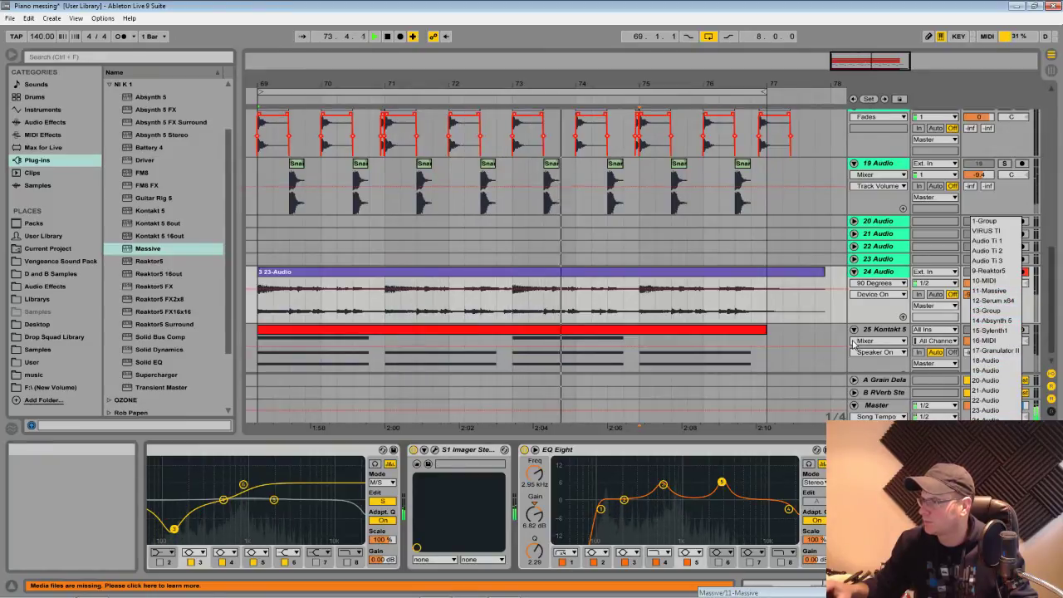
click(820, 341)
scroll(822, 342, down, 1)
scroll(833, 344, up, 2)
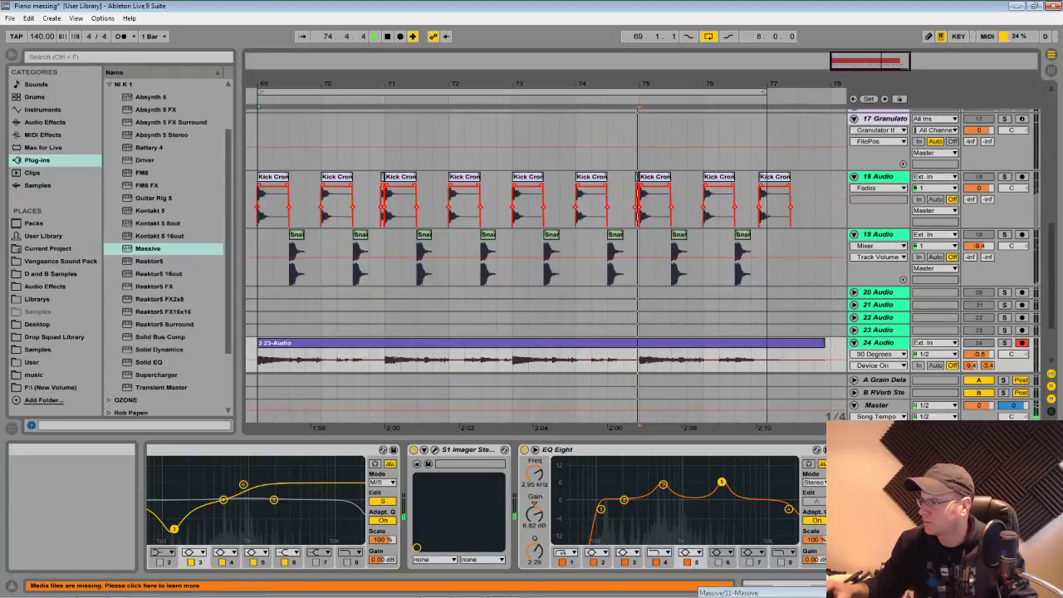
click(996, 482)
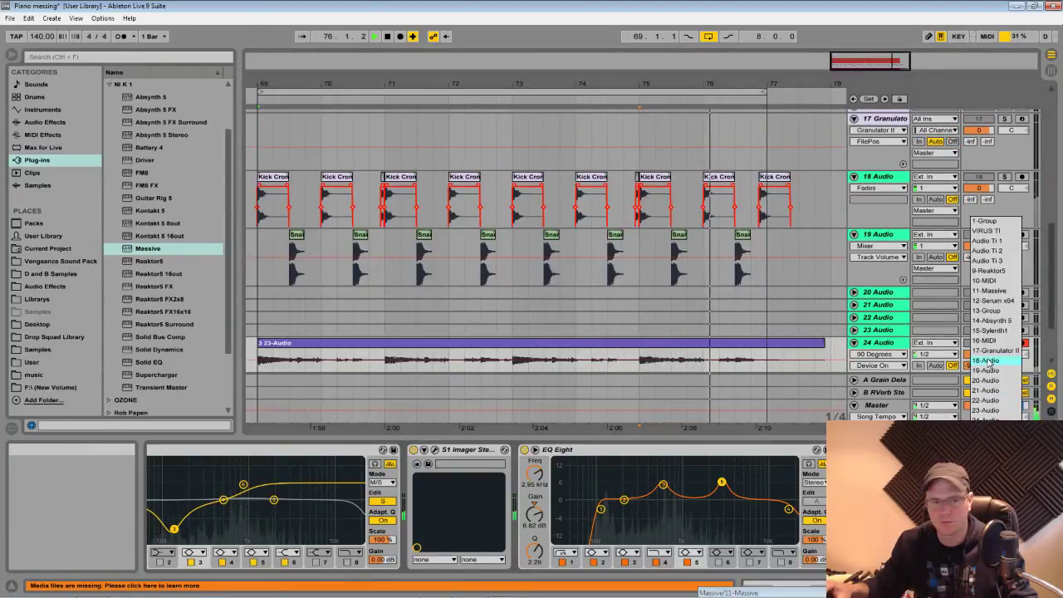
click(985, 362)
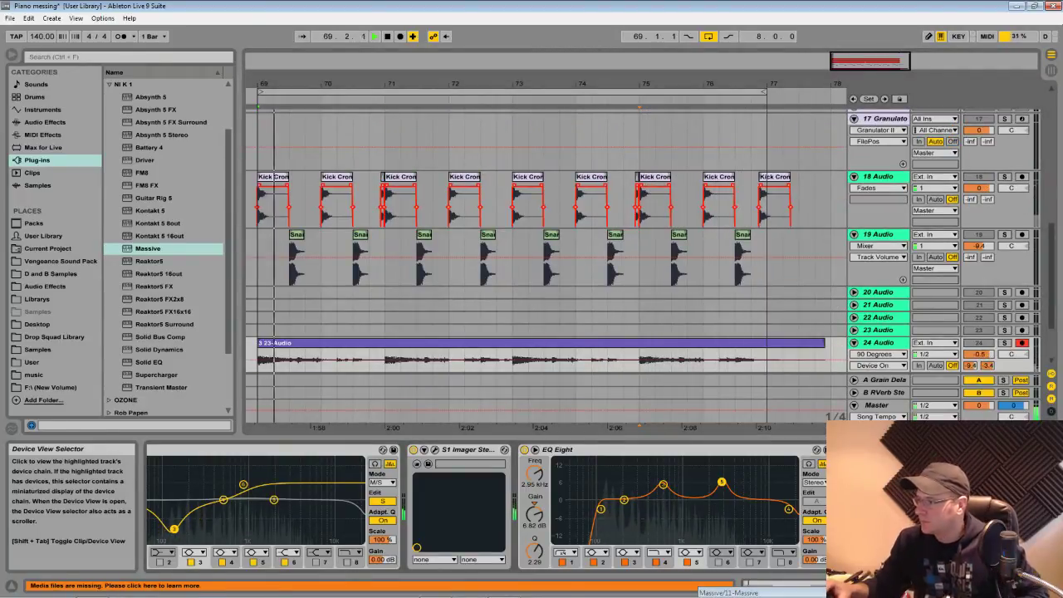
drag(938, 585, 971, 586)
click(652, 482)
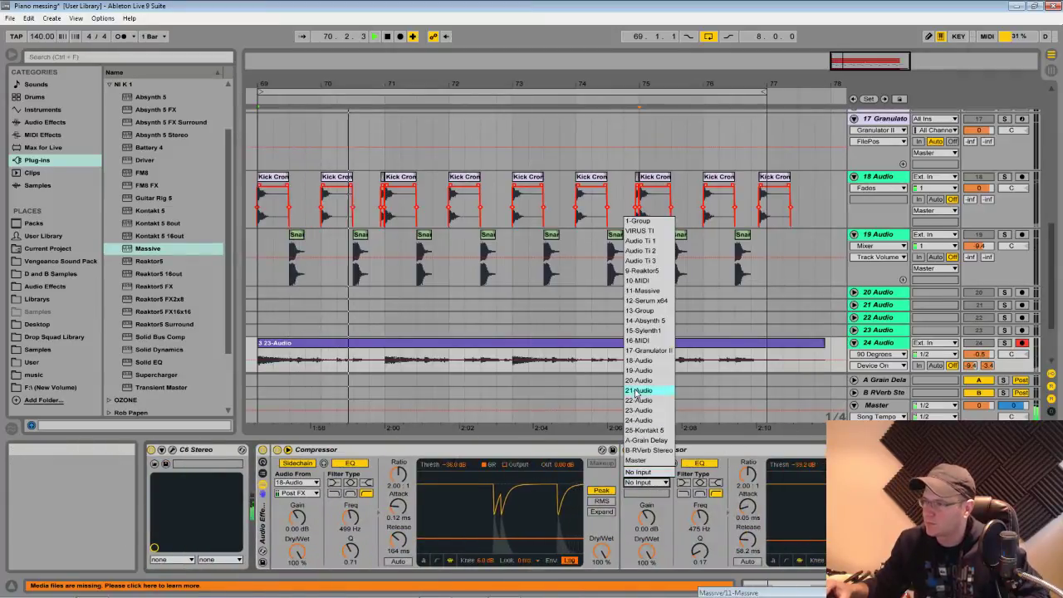
click(638, 370)
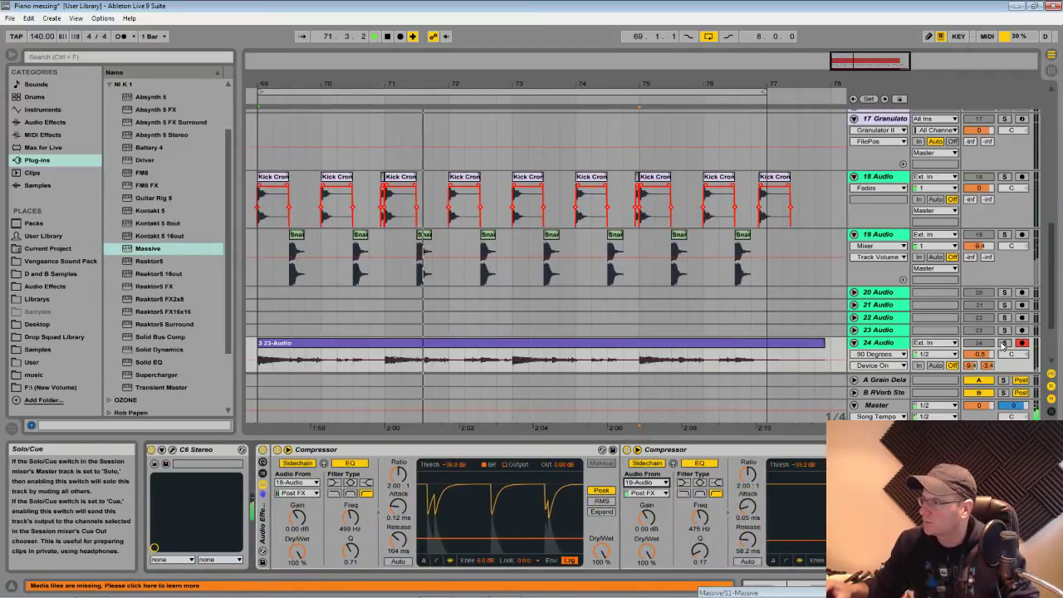
Unsolo 24 Audio and move the Reaktor5 track into the group that holds Absynth and Sylenth1
click(1003, 344)
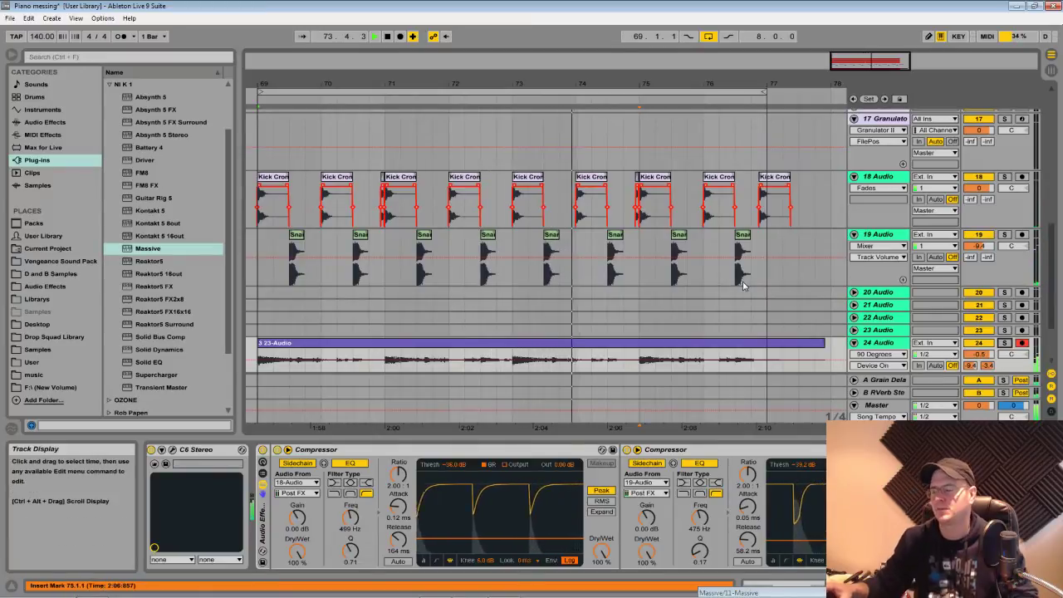
scroll(792, 265, up, 4)
scroll(800, 248, up, 5)
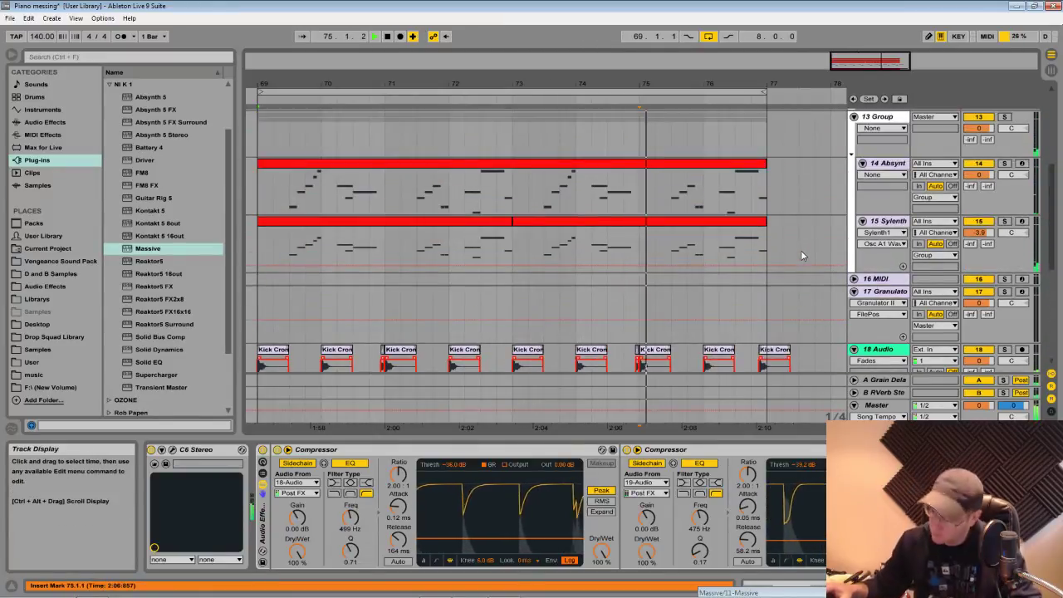
scroll(855, 249, up, 6)
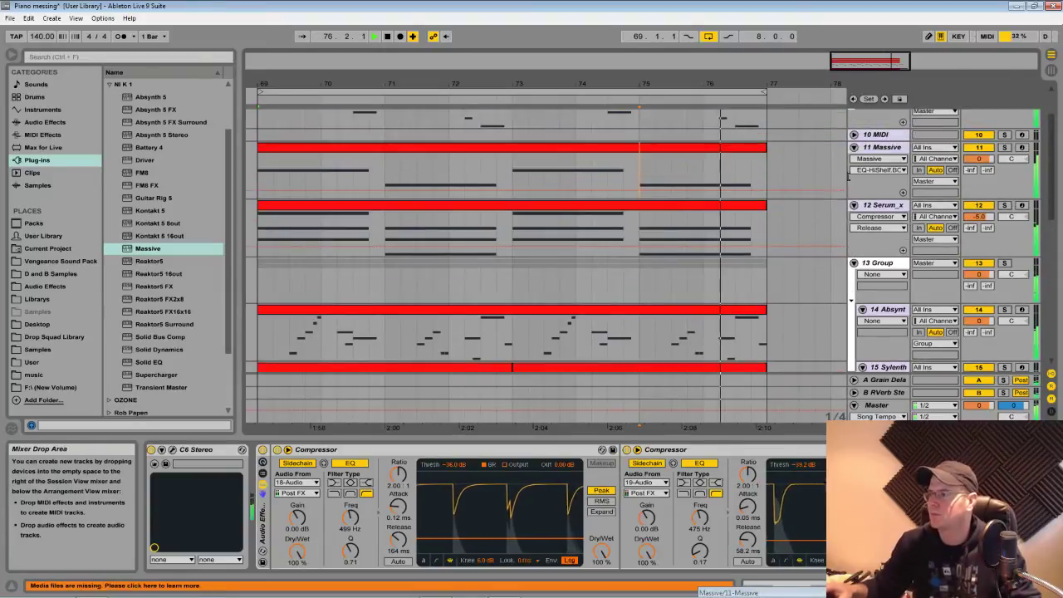
scroll(860, 232, down, 4)
scroll(860, 231, up, 3)
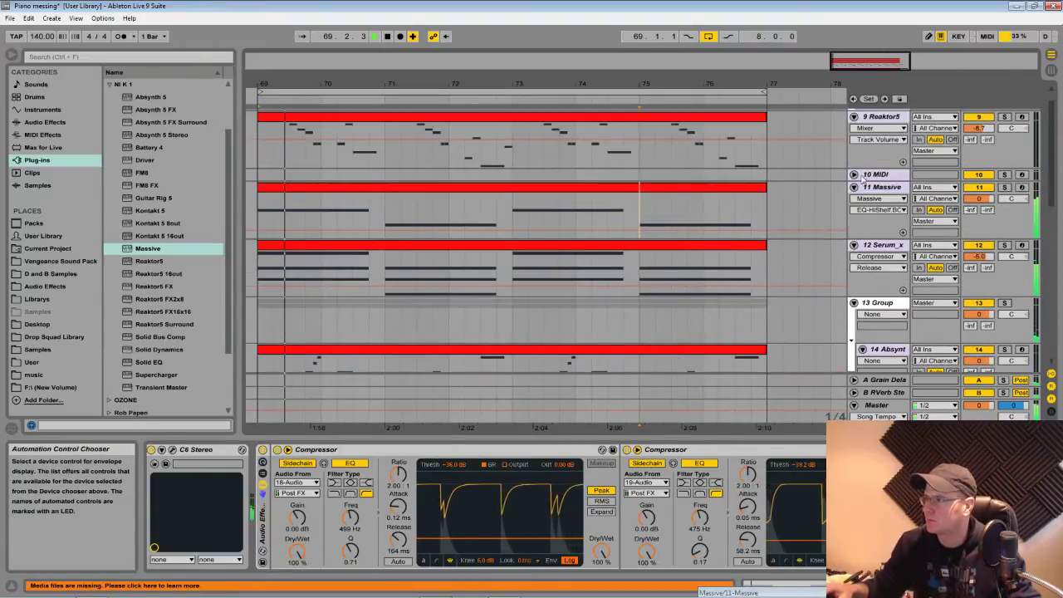
drag(883, 118, 885, 349)
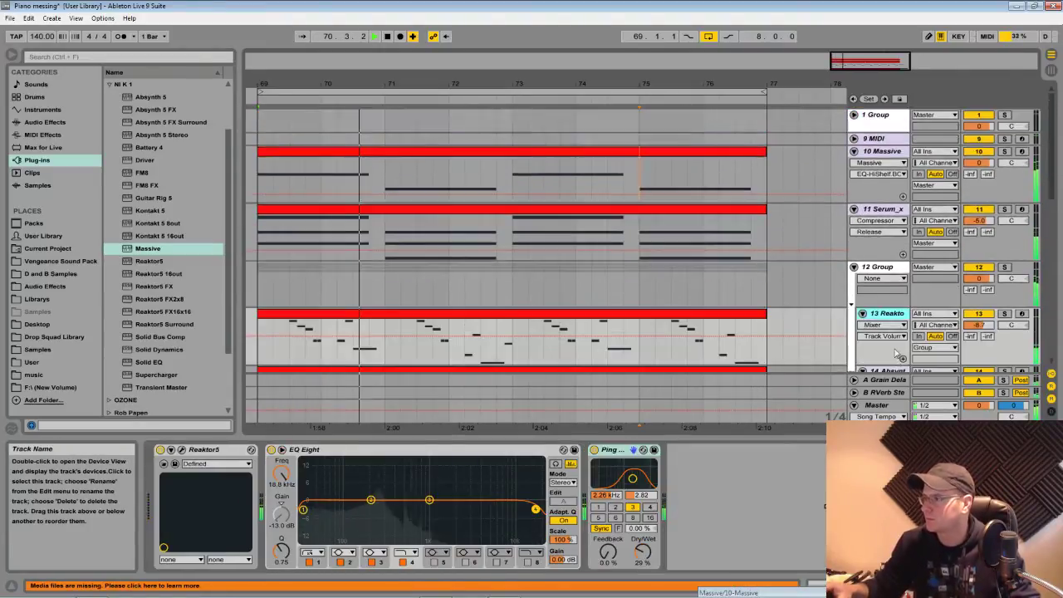
Colour the grouped Reaktor5 track and its clip dark orange
scroll(896, 315, down, 2)
right_click(922, 277)
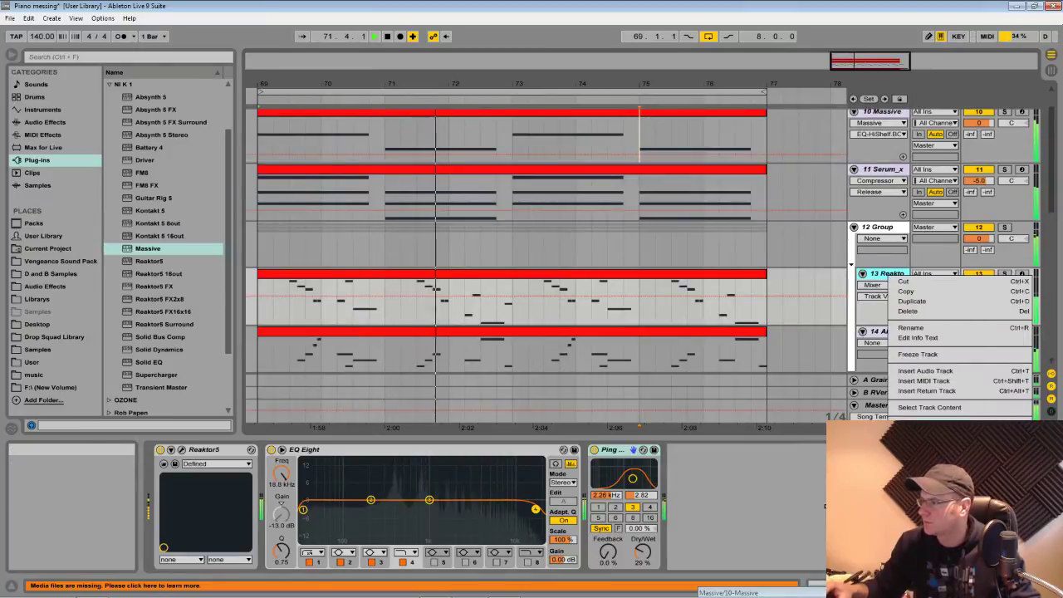
key(Escape)
right_click(692, 270)
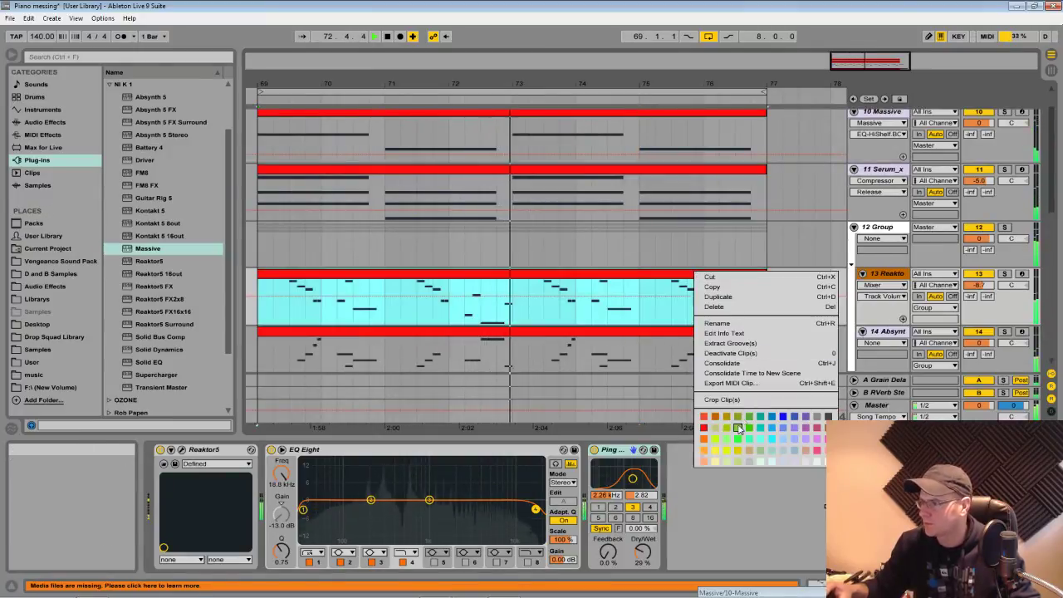
click(718, 419)
Colour the Absynth track turquoise green and its clip light green
right_click(887, 332)
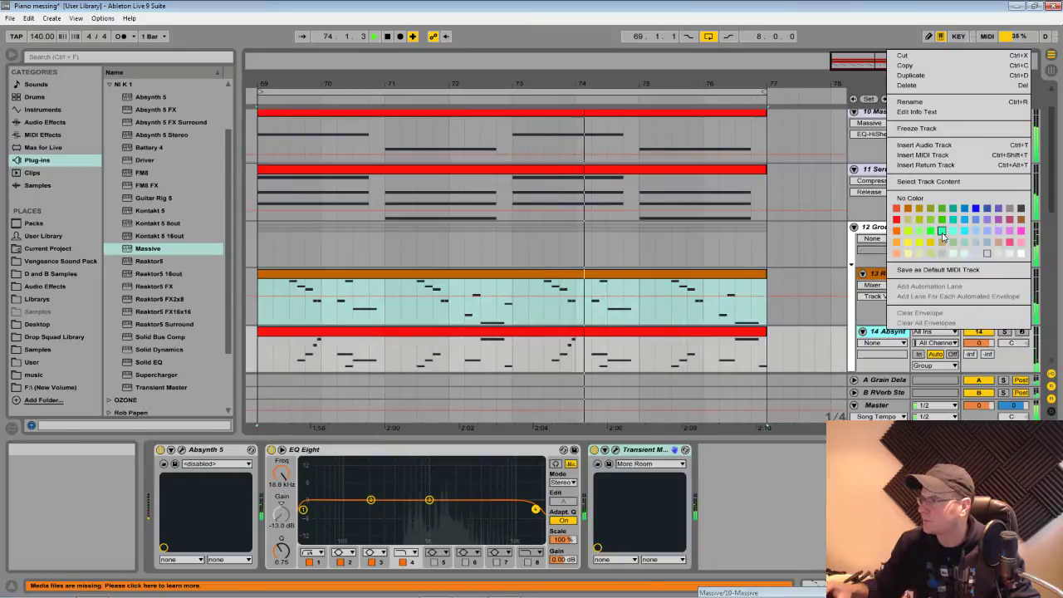
click(941, 231)
right_click(715, 337)
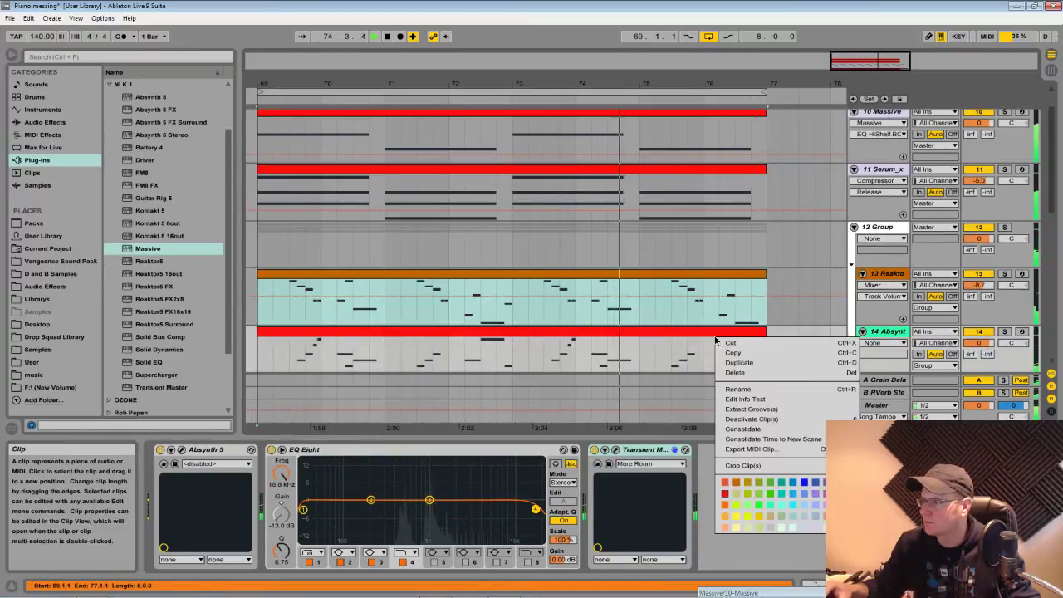
click(760, 505)
Colour the Sylenth1 track and both of its clips olive green
scroll(880, 332, down, 2)
right_click(892, 319)
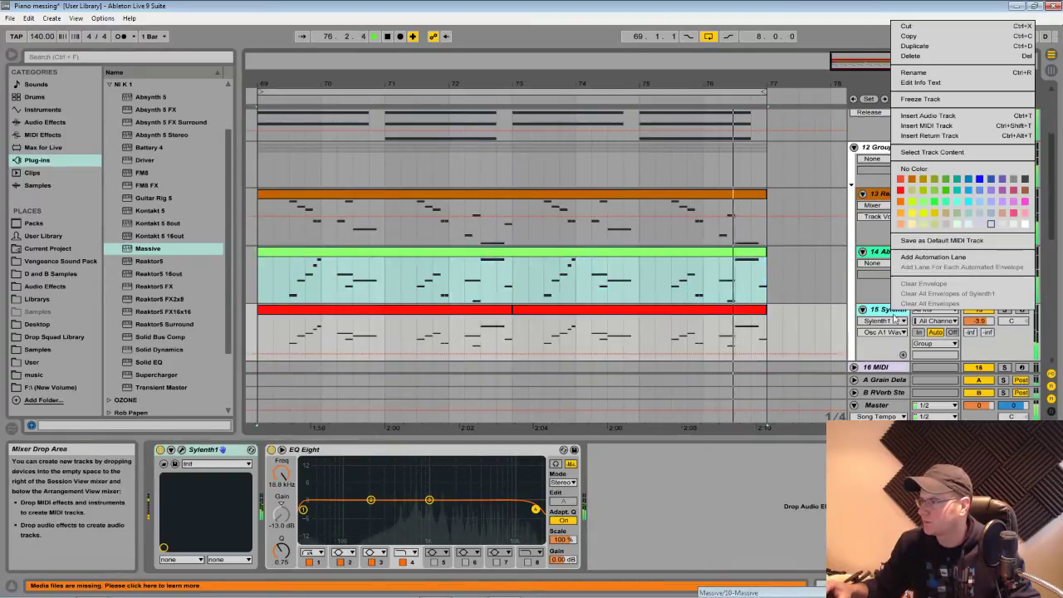
click(936, 195)
right_click(732, 320)
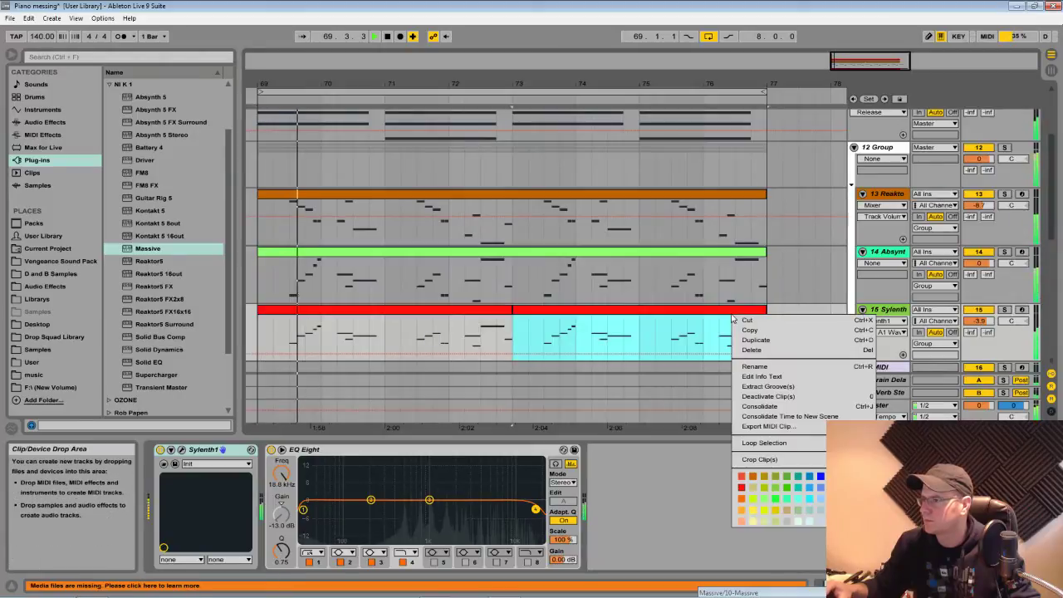
click(772, 490)
right_click(432, 315)
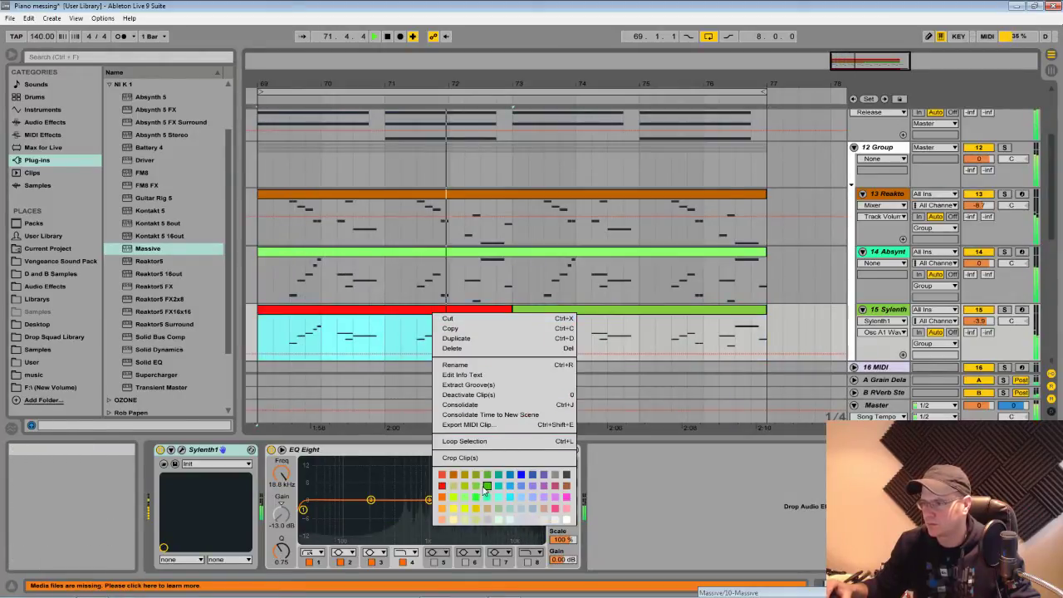
click(486, 486)
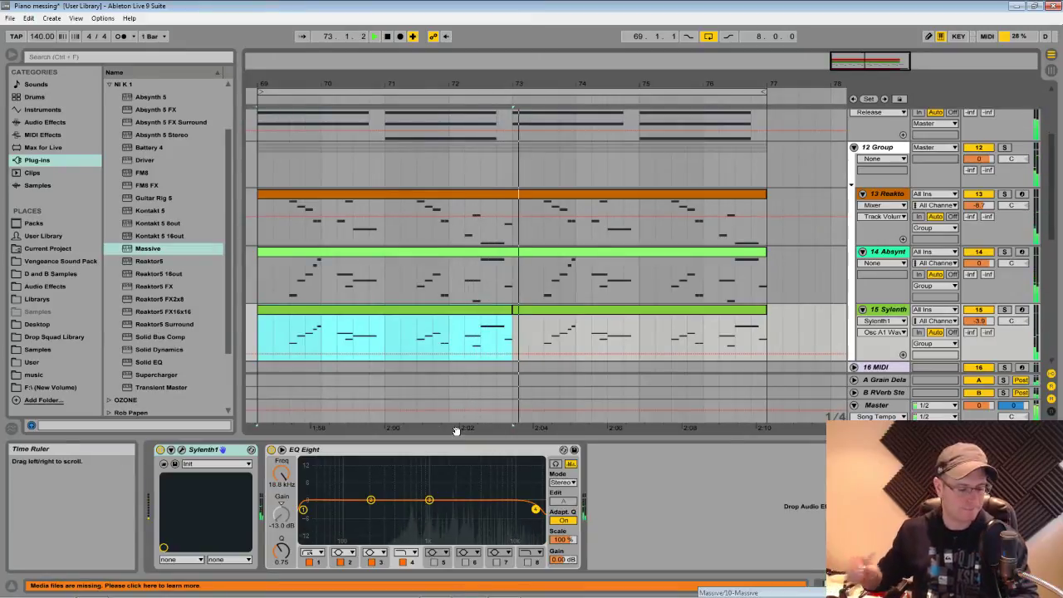
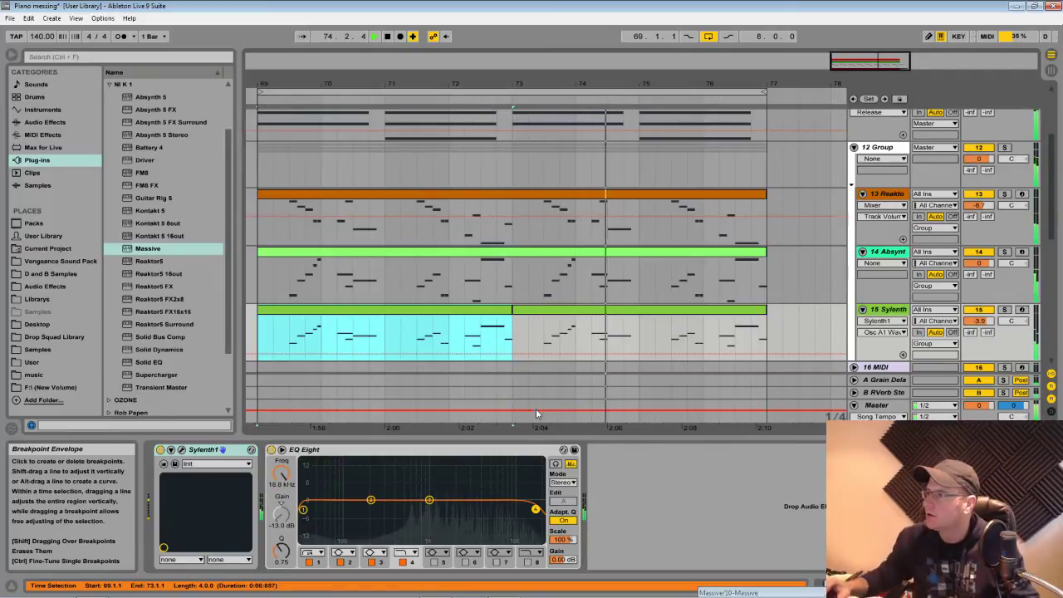
Solo the synth group, then pan the Absynth track to 18R and the Sylenth1 track to 18L
click(1003, 147)
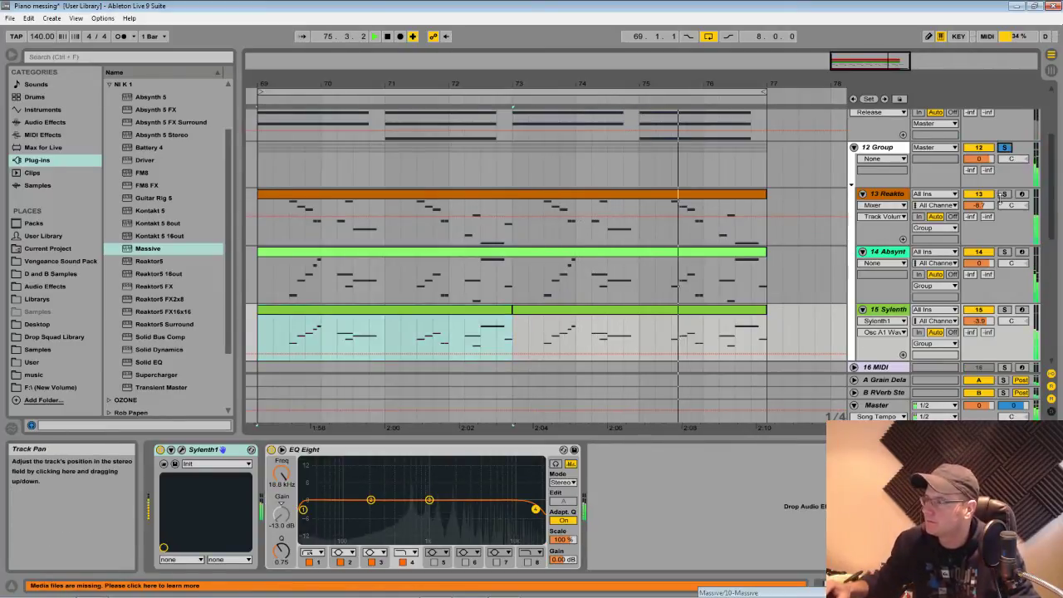
drag(1012, 263, 1012, 248)
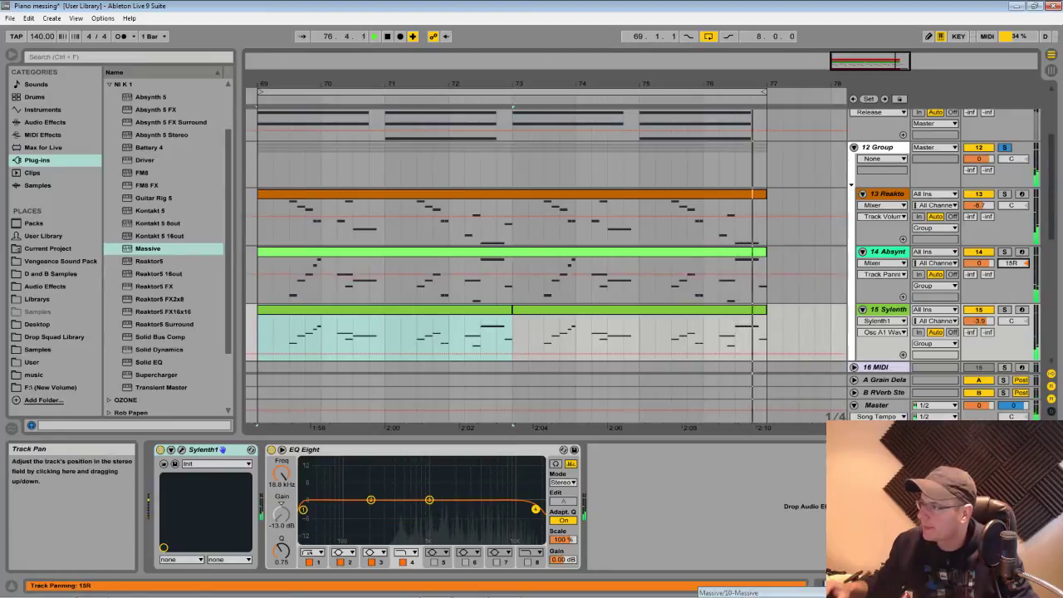
drag(1011, 320, 1011, 330)
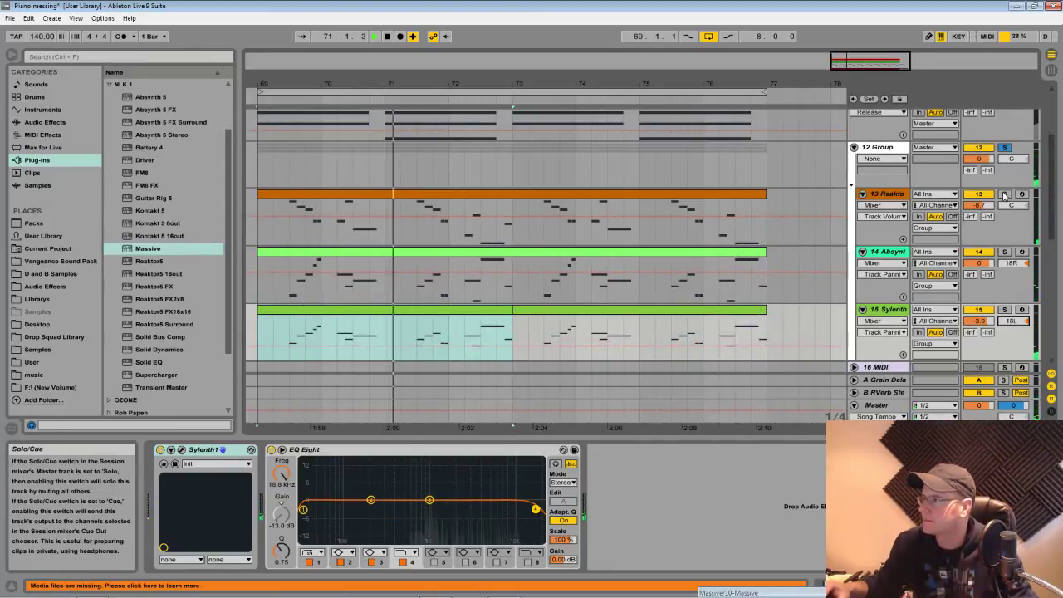
Transpose all notes of the Reaktor5 clip down one octave while soloed, then return to soloing the whole group
double_click(377, 209)
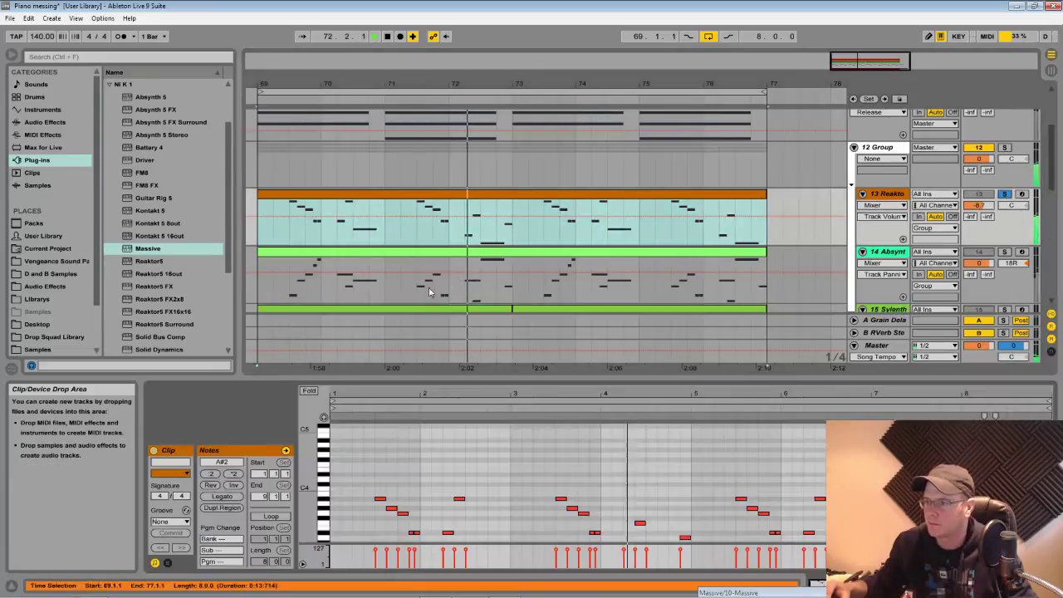
click(470, 399)
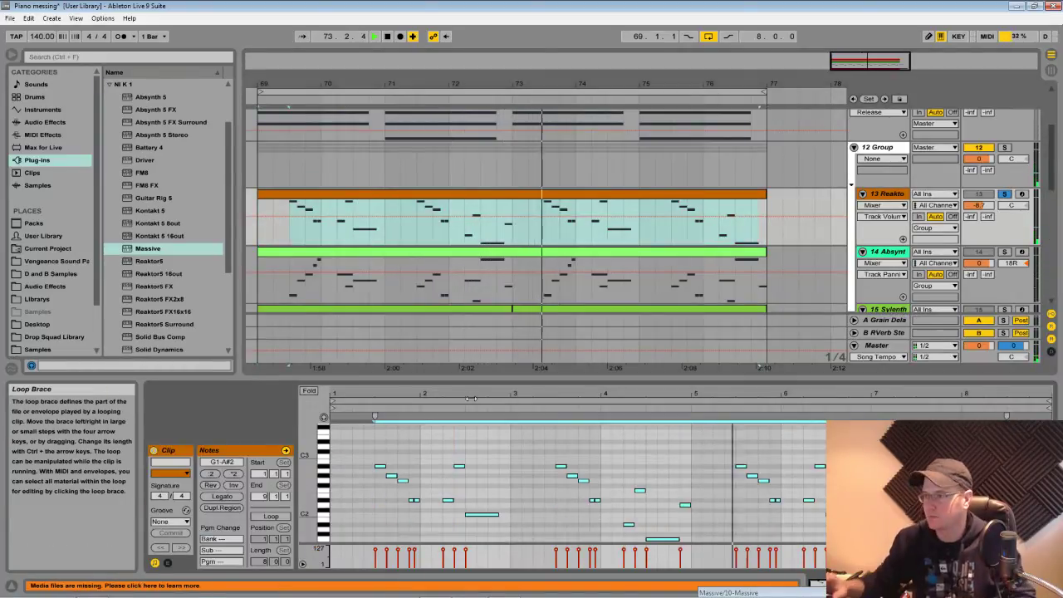
click(1004, 194)
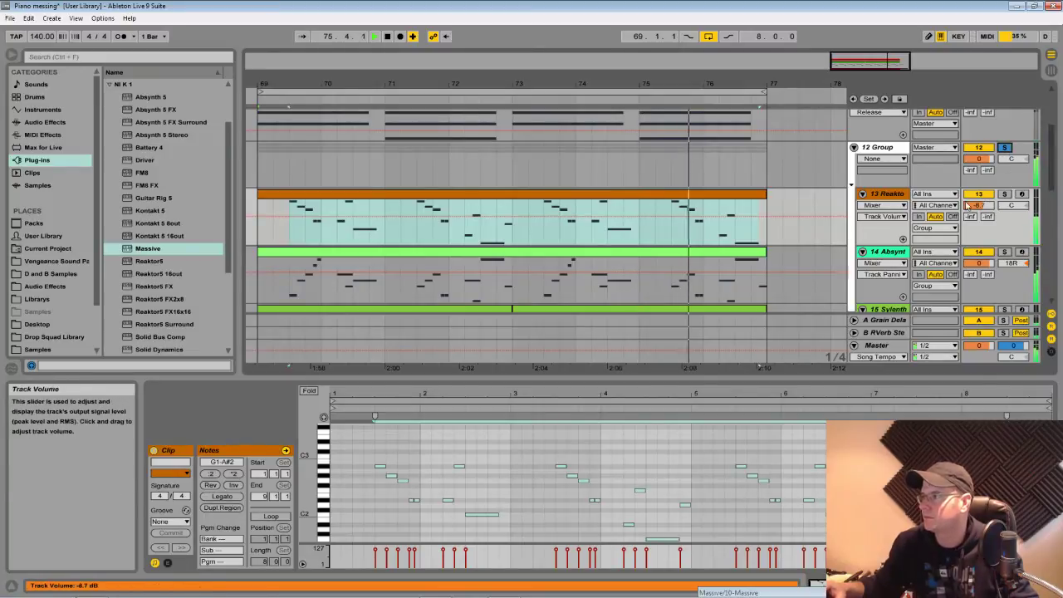
Solo Reaktor5 and, in its EQ Eight, cut the lows, boost band 2 by 1.61 dB at 204 Hz and lower the high cut to about 1.9 kHz
scroll(885, 178, down, 2)
double_click(894, 155)
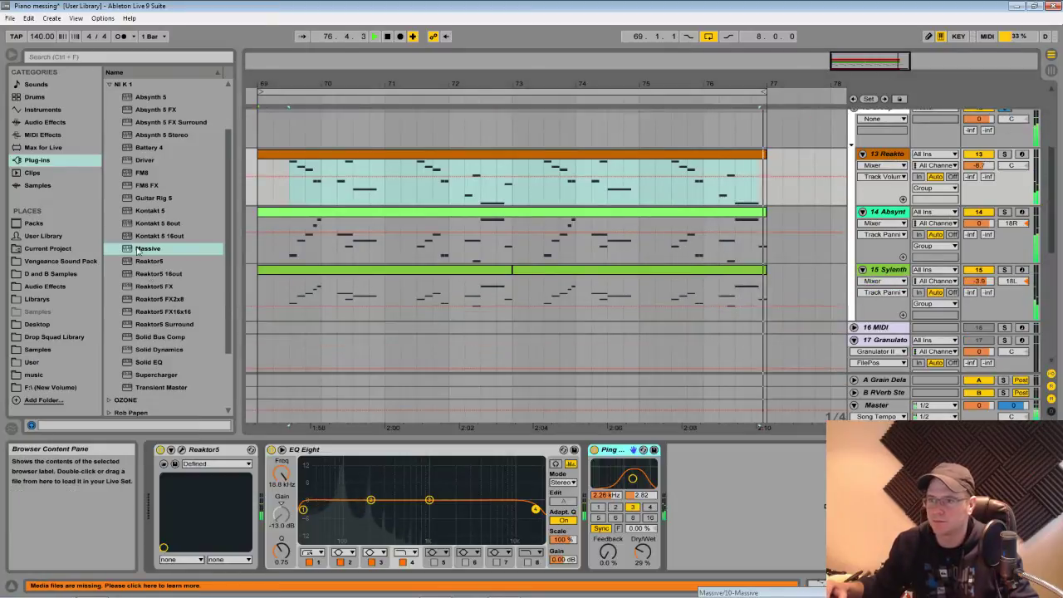
click(1004, 154)
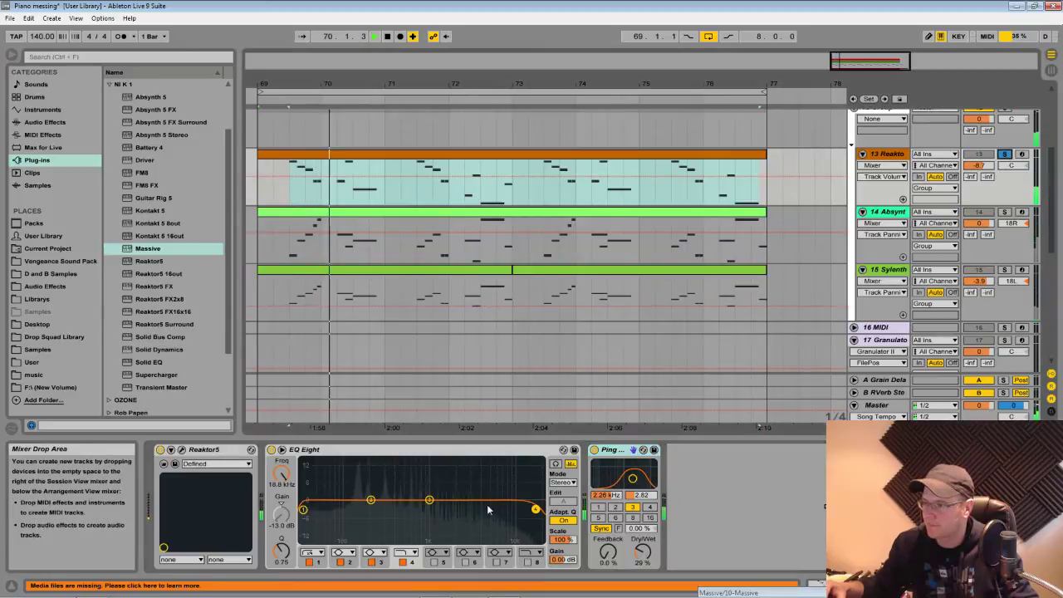
drag(302, 510, 322, 508)
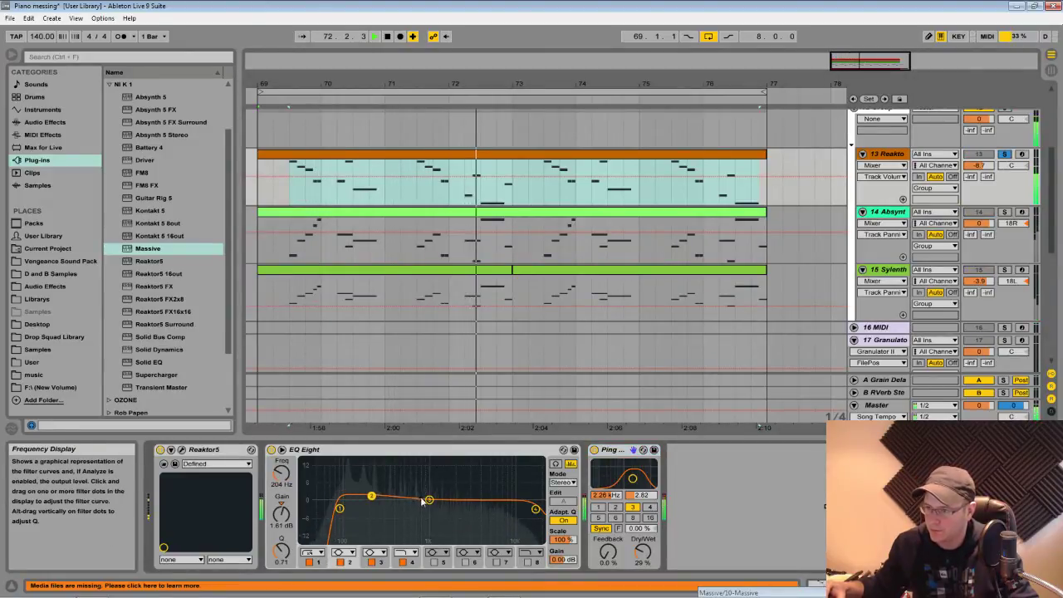
drag(480, 512, 455, 507)
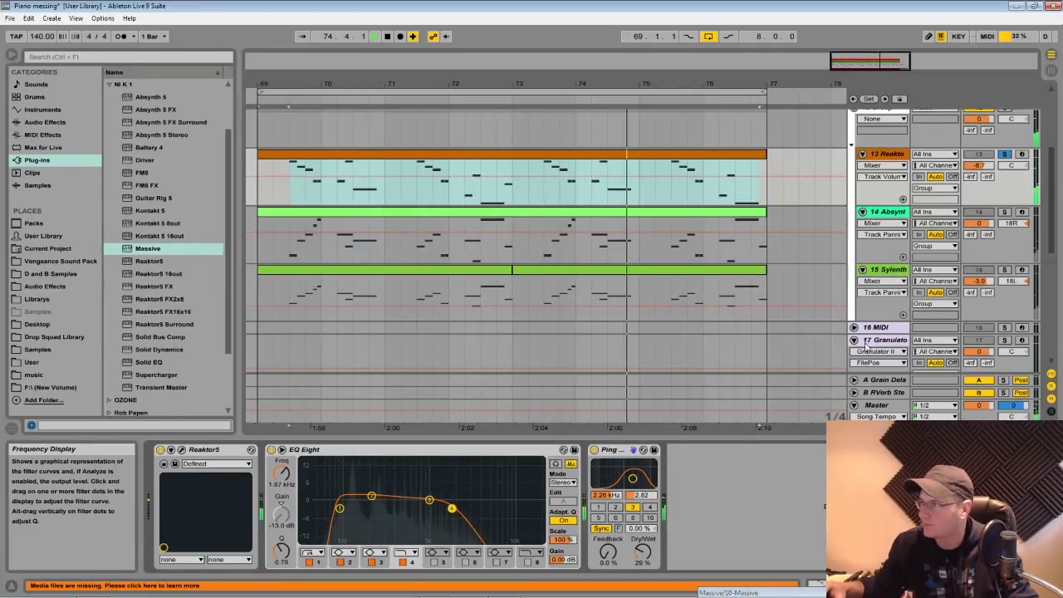
Solo Absynth and set its EQ Eight to a 341 Hz low cut, a 3.55 dB boost at 1.47 kHz and a 5.01 kHz high cut
click(1004, 212)
click(887, 211)
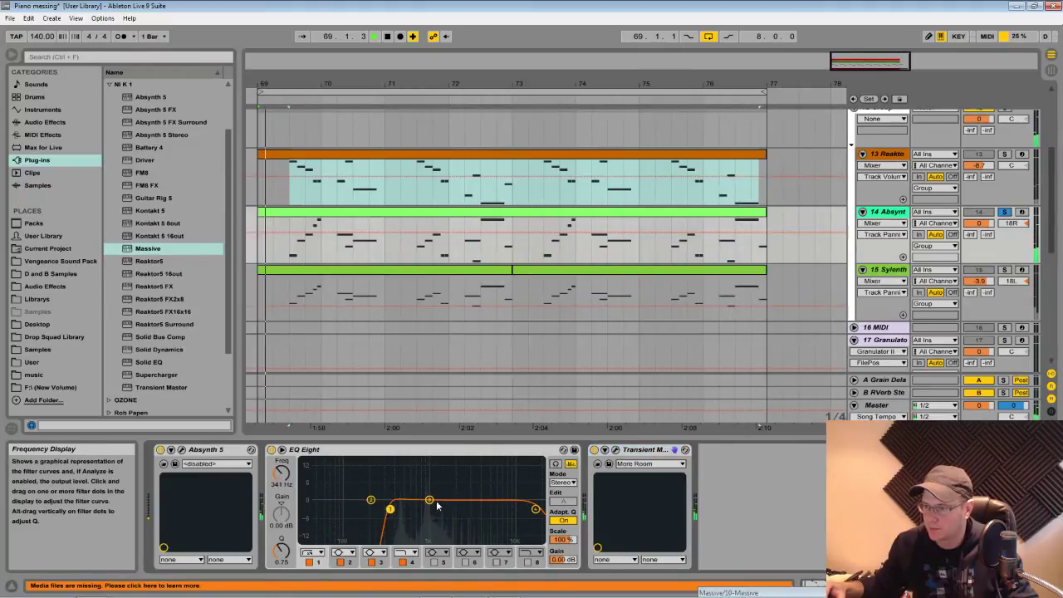
drag(437, 494, 453, 489)
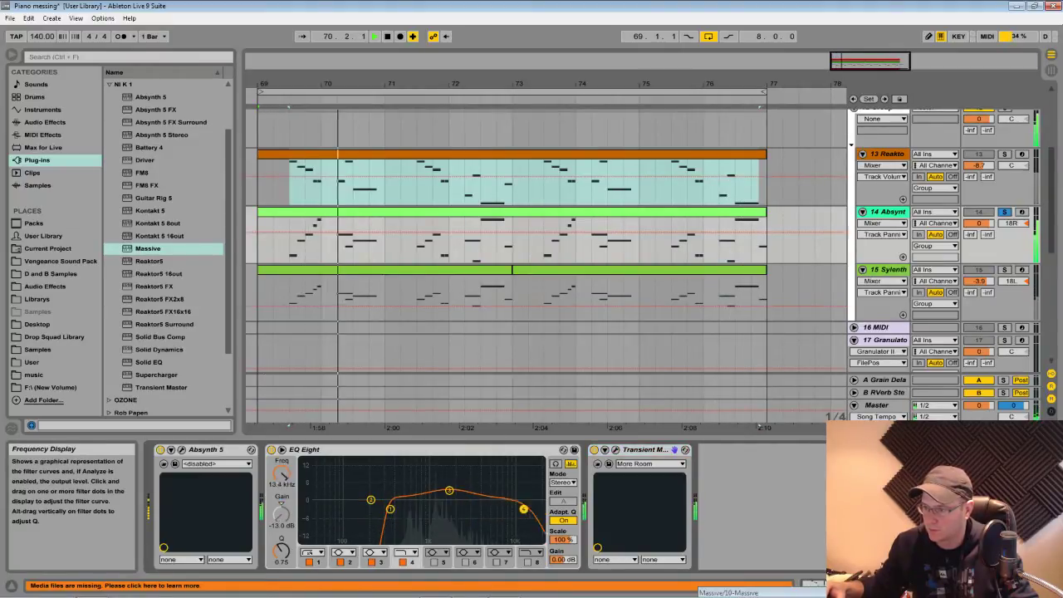
drag(523, 508, 479, 507)
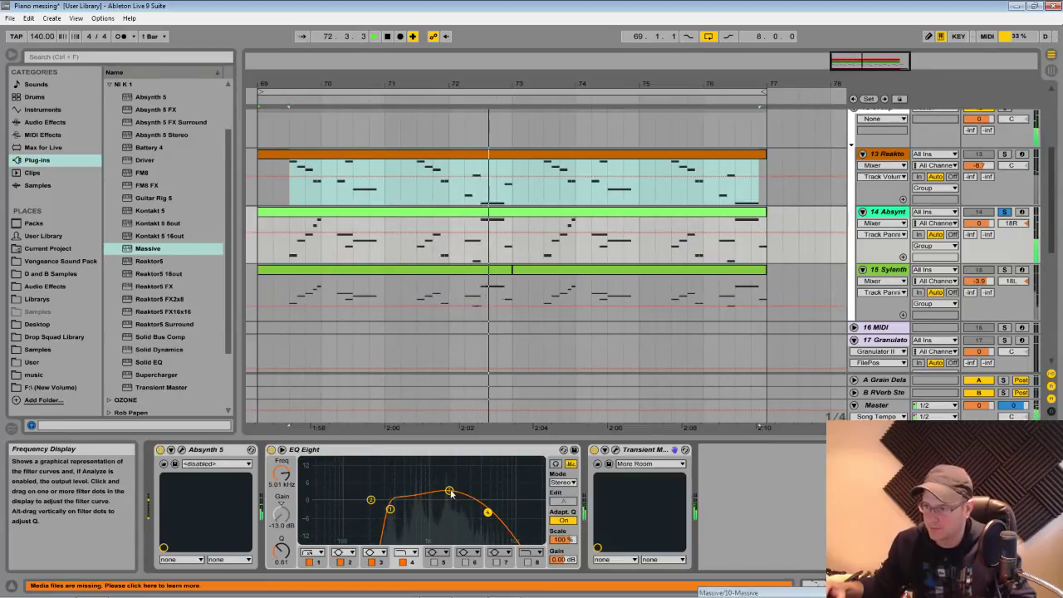
drag(448, 491, 439, 490)
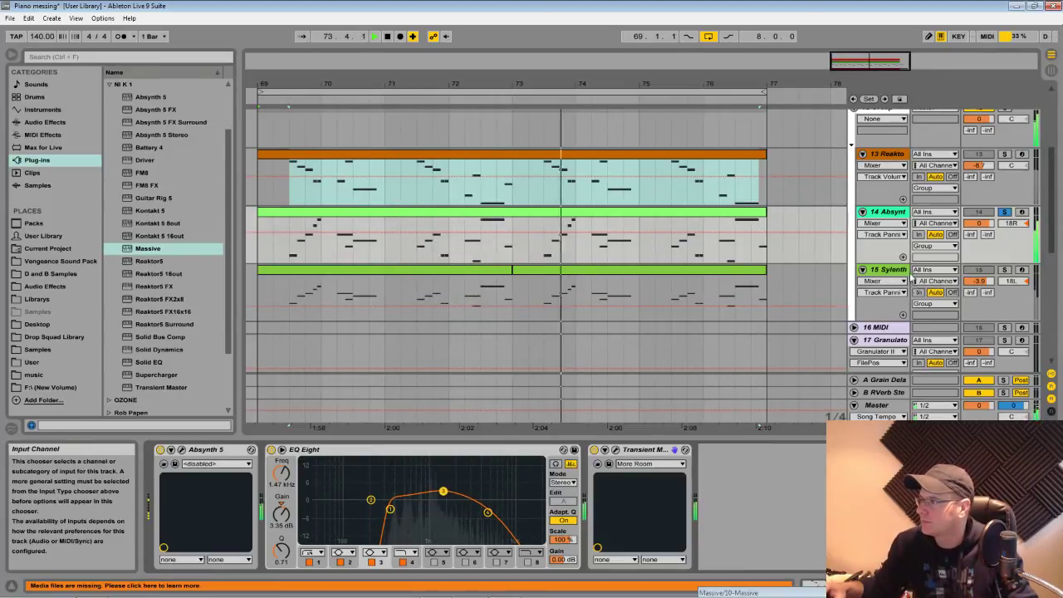
With Sylenth1 soloed, set its EQ Eight to a 3.84 dB dip at 1.77 kHz, a 9.84 kHz high cut and a 1.00 kHz low cut
click(886, 269)
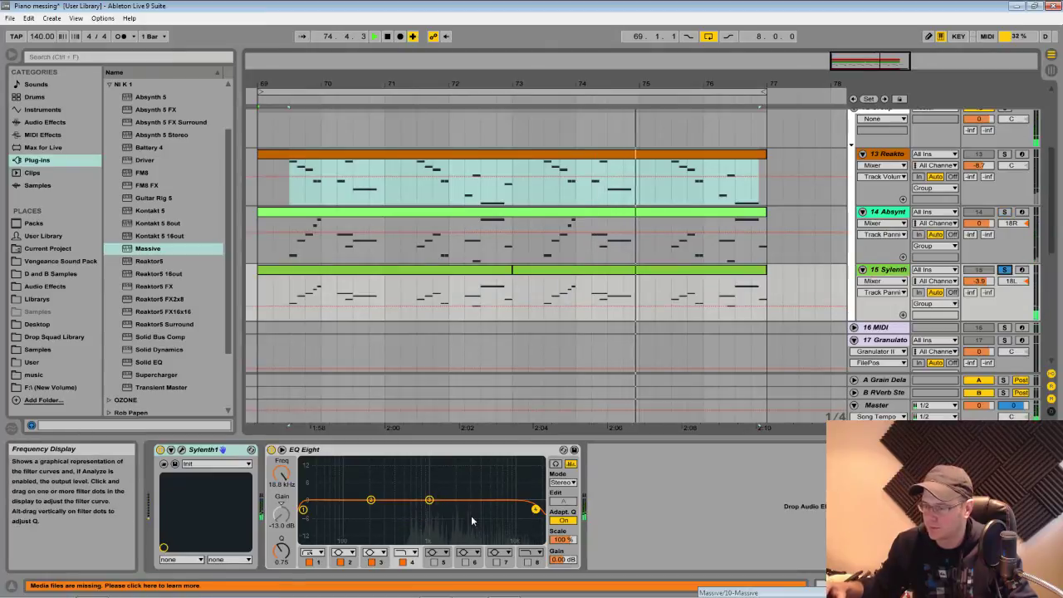
drag(430, 500, 449, 510)
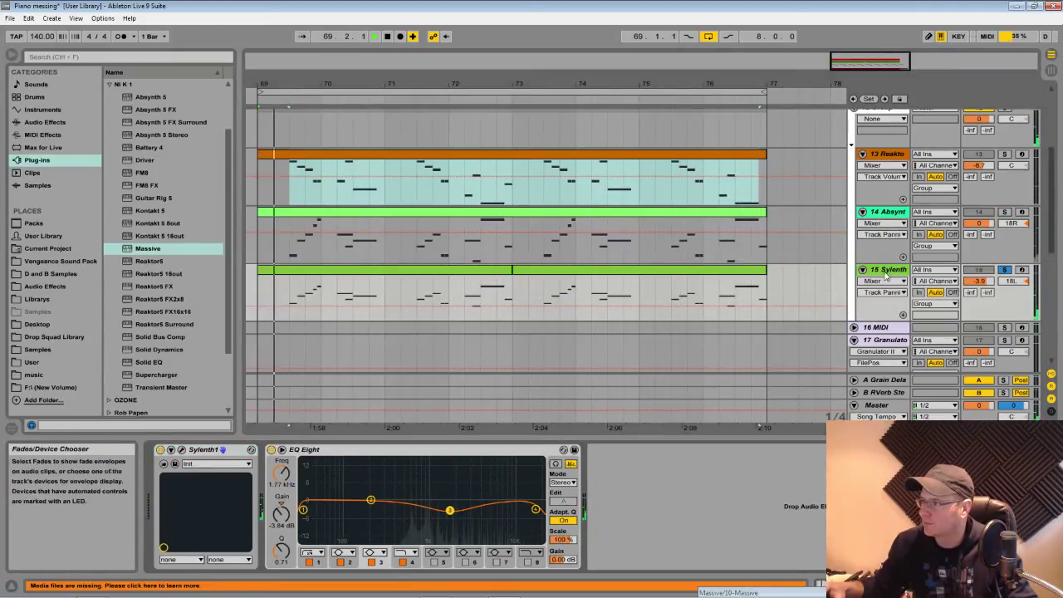
drag(535, 509, 512, 500)
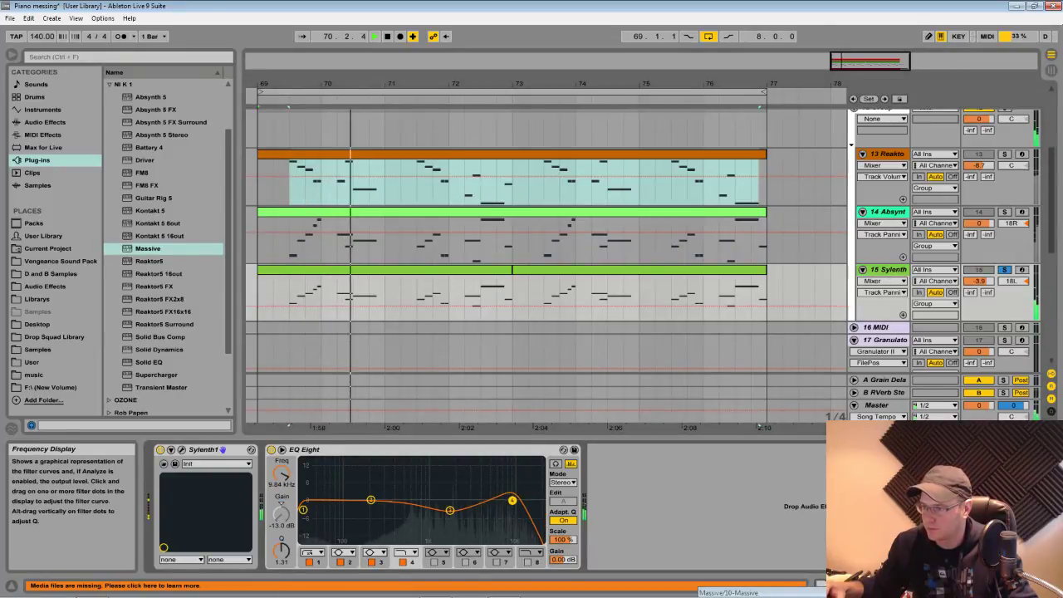
drag(304, 509, 429, 509)
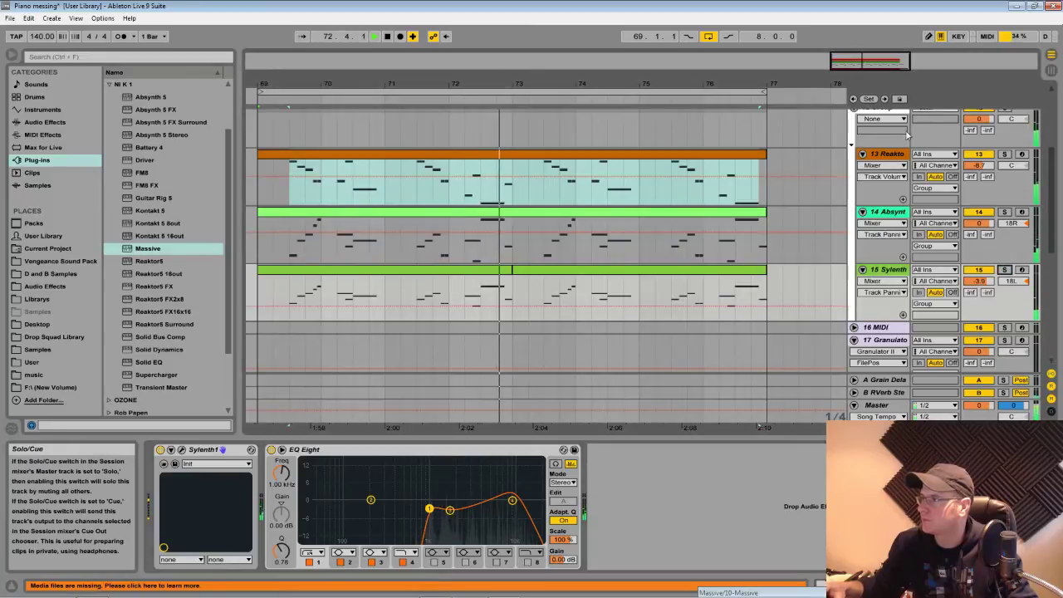
Add a Glue Compressor audio effect to the 12 Group track
scroll(879, 174, up, 2)
click(880, 175)
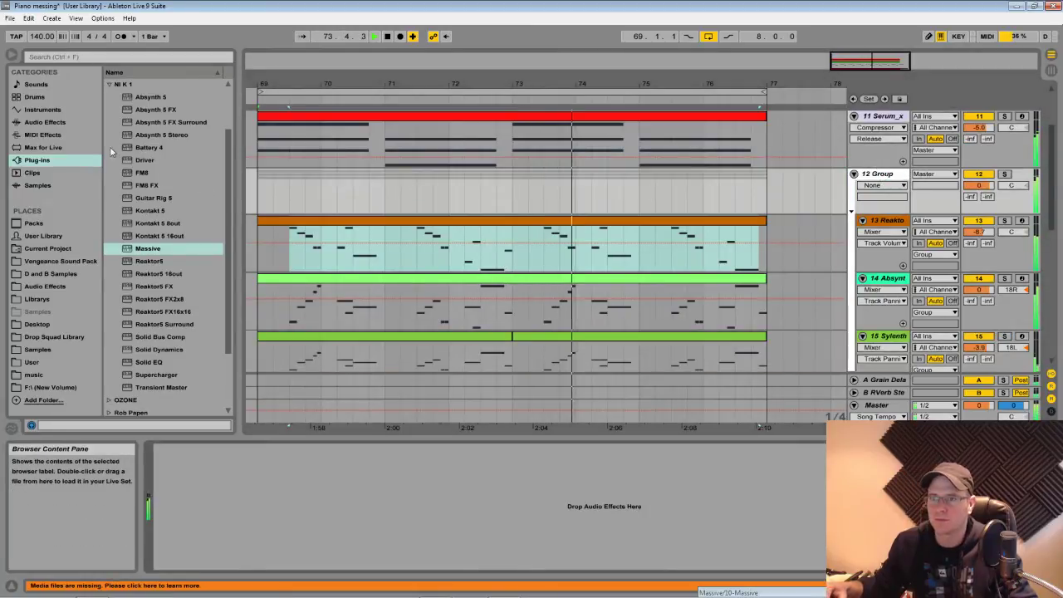
click(52, 126)
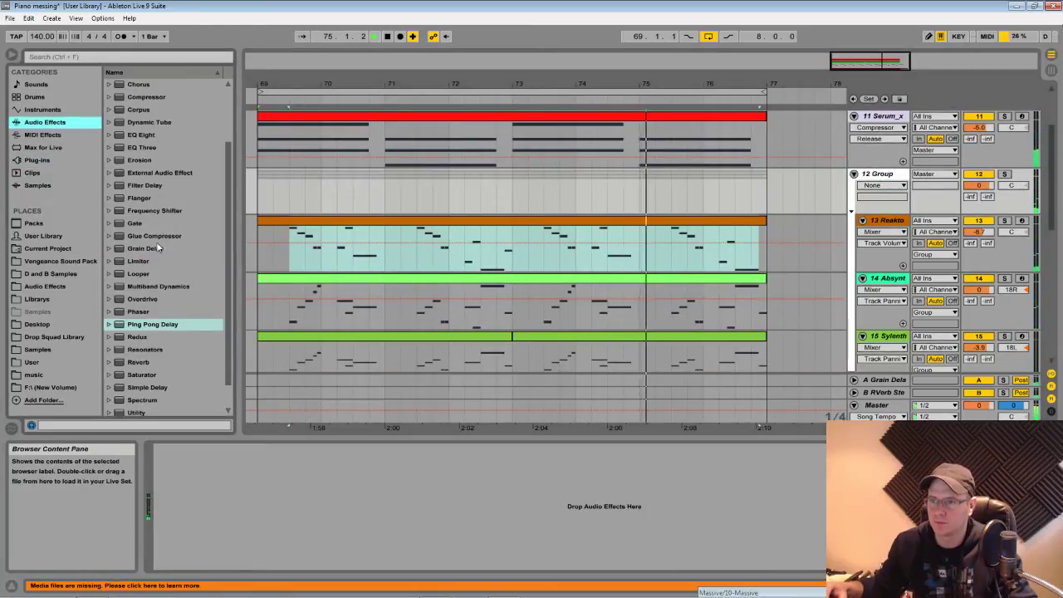
drag(155, 236, 249, 498)
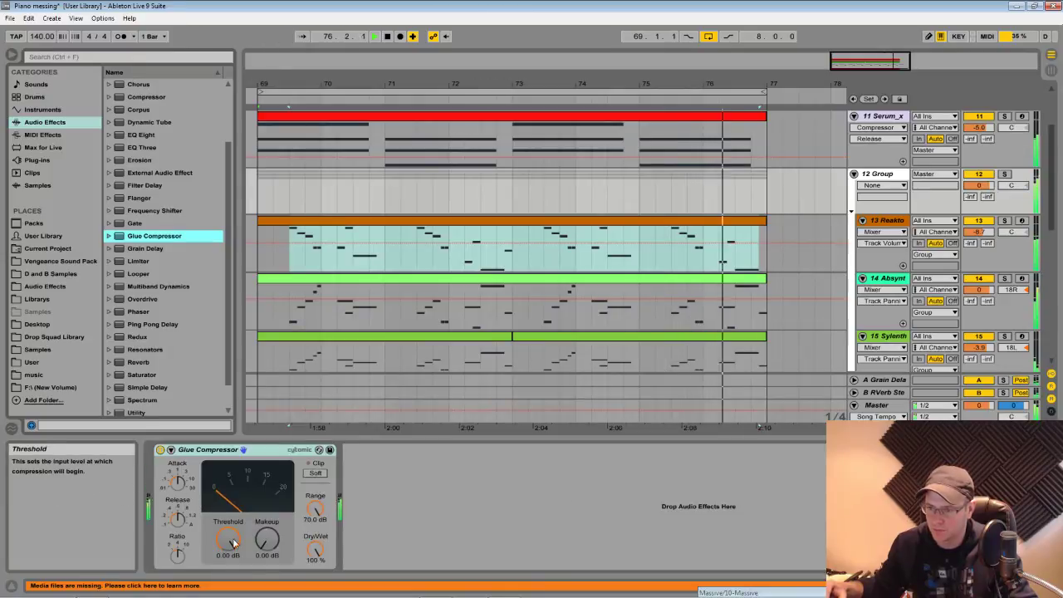
Set the 12 Group's Glue Compressor to a -9.84 dB threshold and 3.33 dB of makeup gain
drag(233, 543, 262, 529)
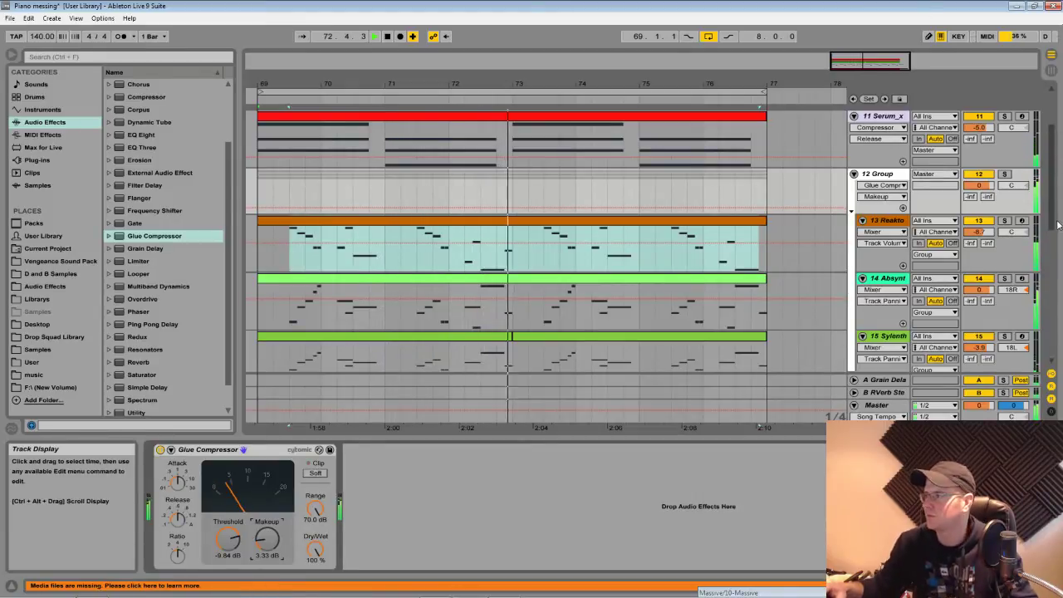
Solo the 10 Massive track and set the attack of its first sidechain Compressor to 0.24 ms
scroll(905, 174, up, 3)
click(890, 168)
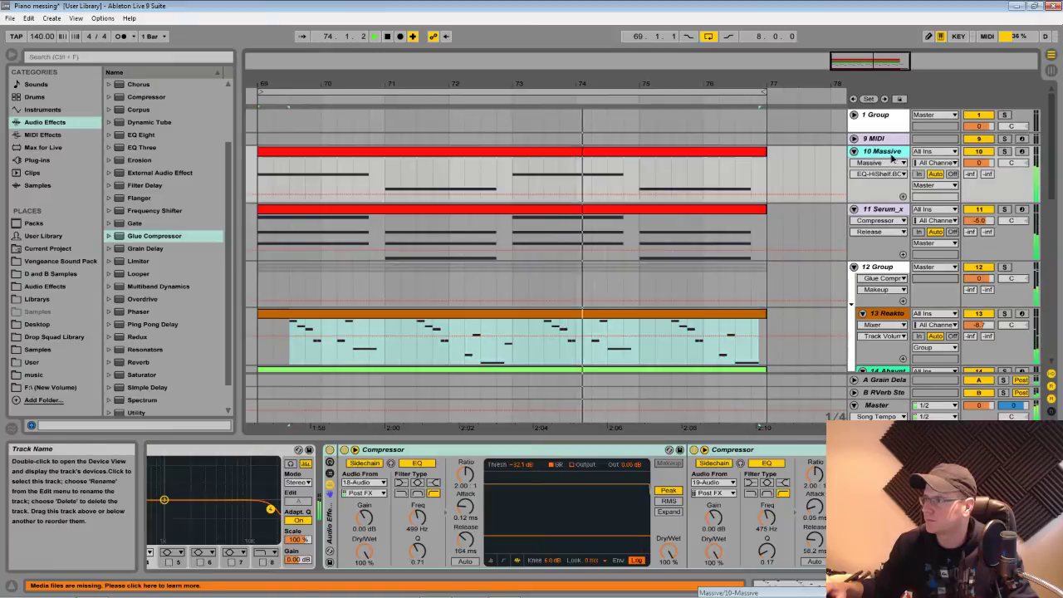
click(1004, 152)
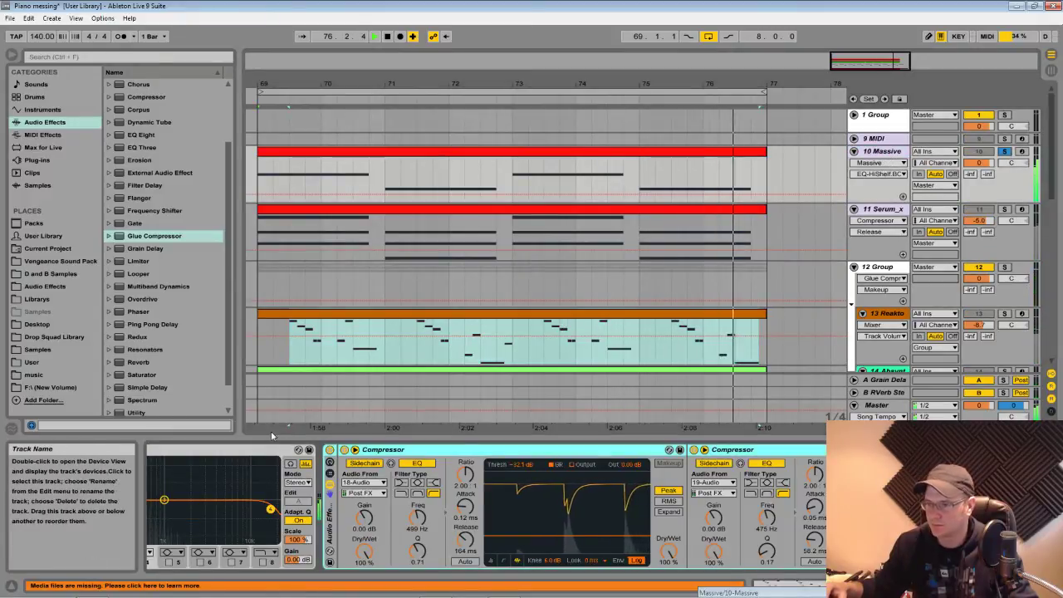
drag(972, 585, 933, 585)
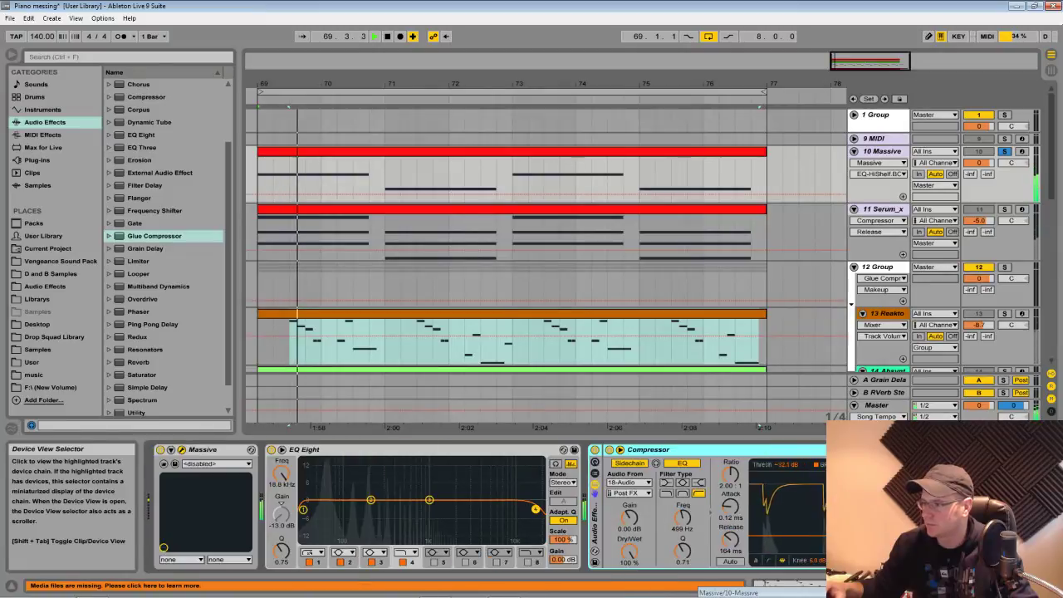
drag(730, 505, 731, 496)
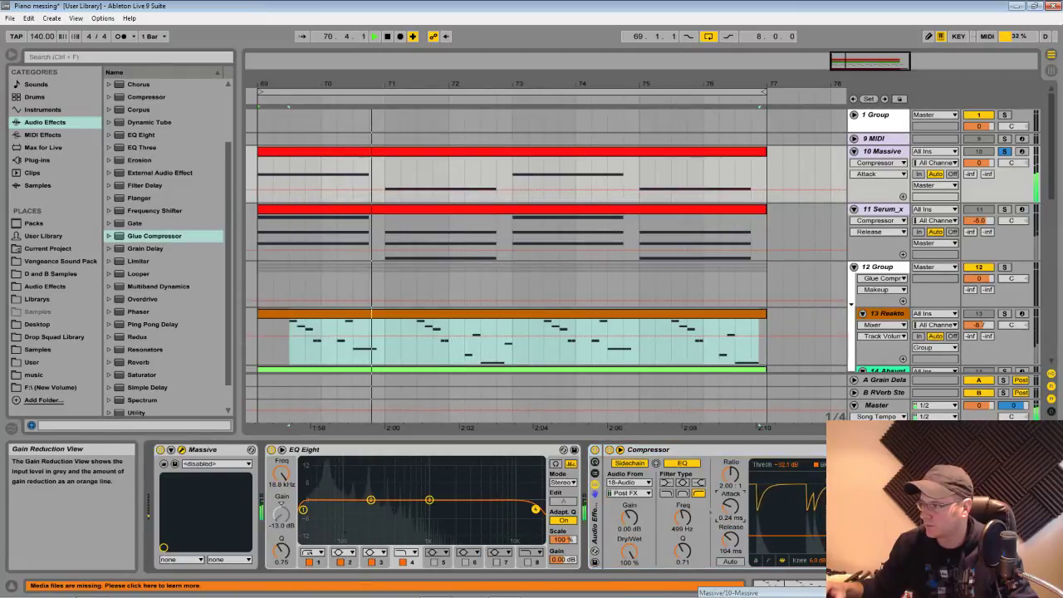
In Massive's EQ Eight, lower the band 4 high cut to 177 Hz with a steeper filter type, and unsolo the track
drag(535, 508, 310, 513)
click(402, 553)
click(405, 572)
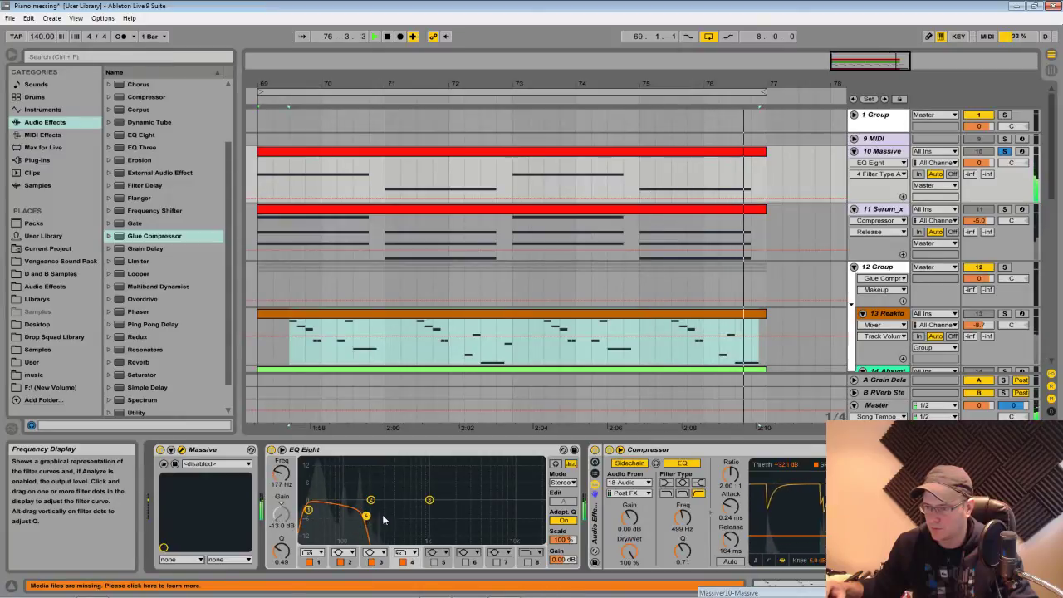
click(1003, 151)
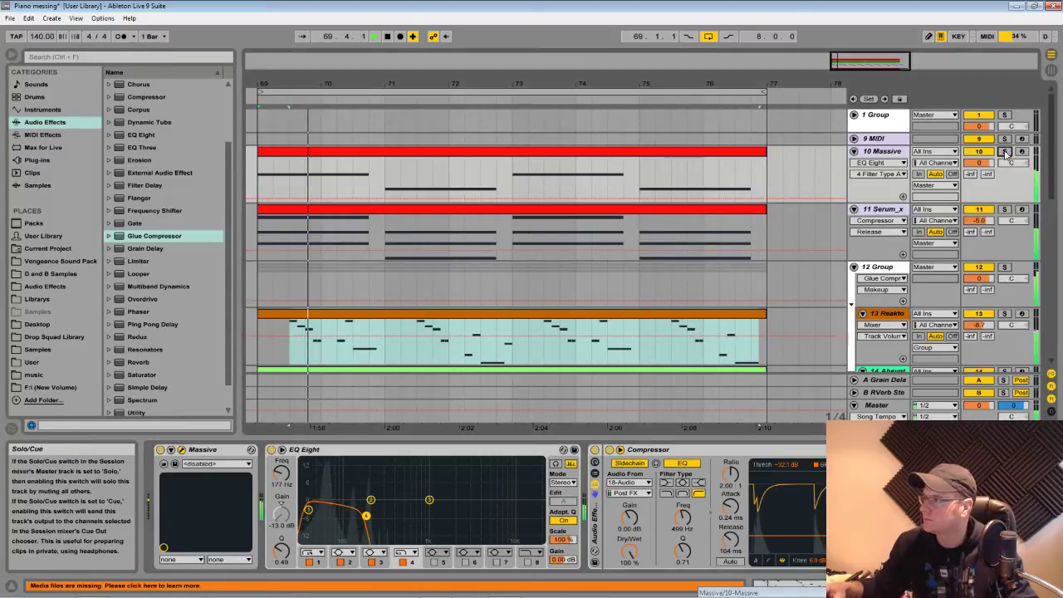
With Serum soloed, set its EQ Eight to a 112 Hz low cut, a 5.08 dB boost at 347 Hz and a 5.69 kHz high cut
click(1003, 209)
click(762, 254)
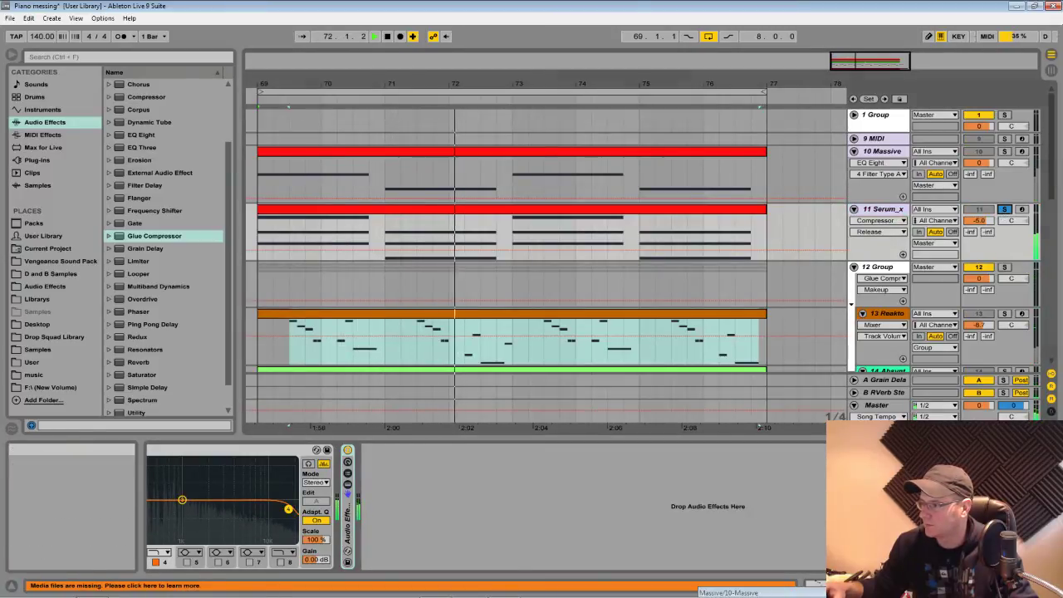
drag(814, 592, 447, 435)
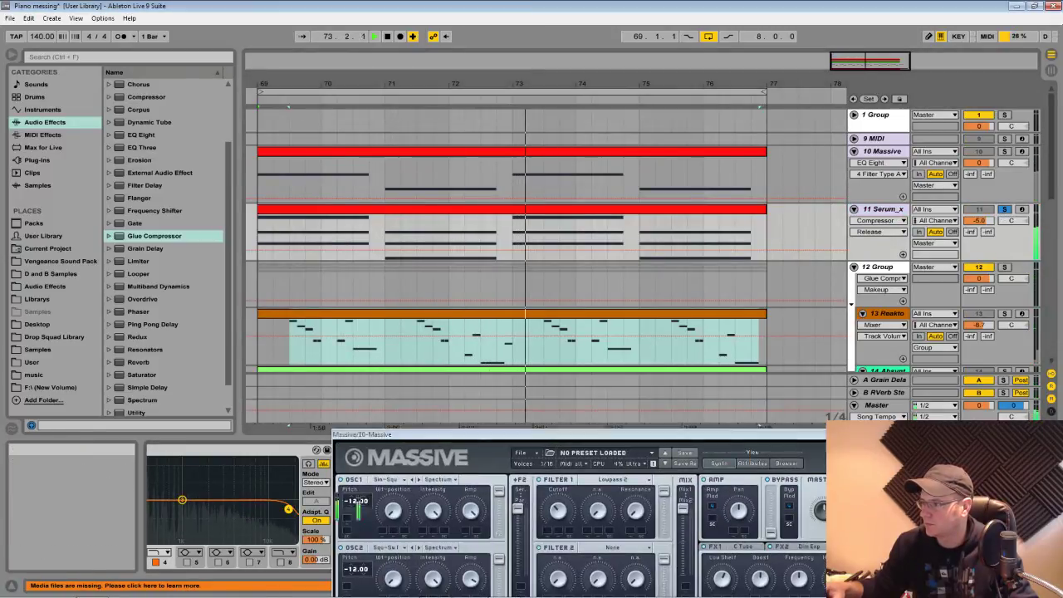
click(871, 434)
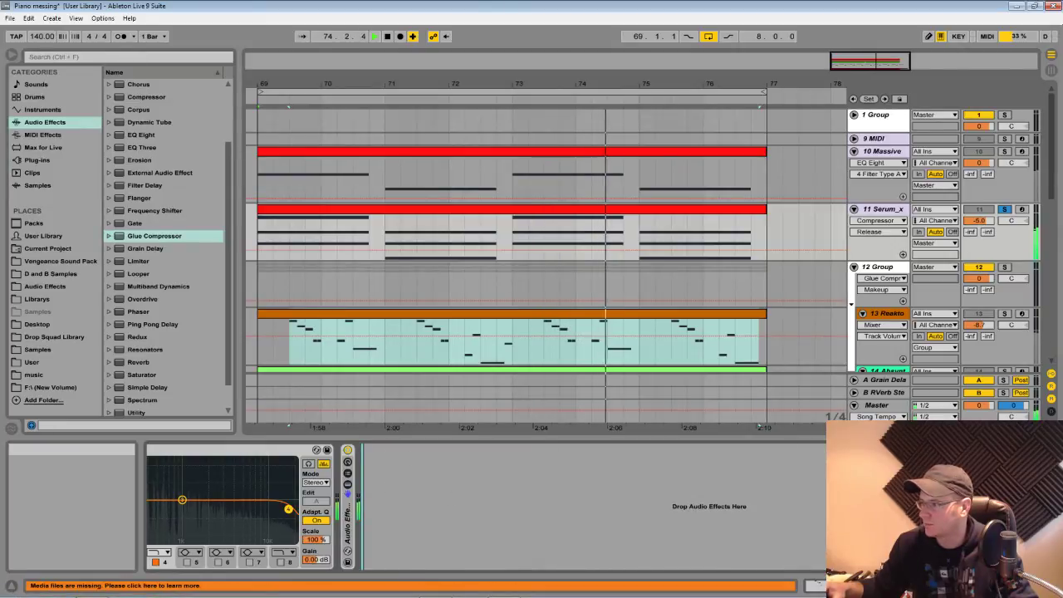
click(963, 585)
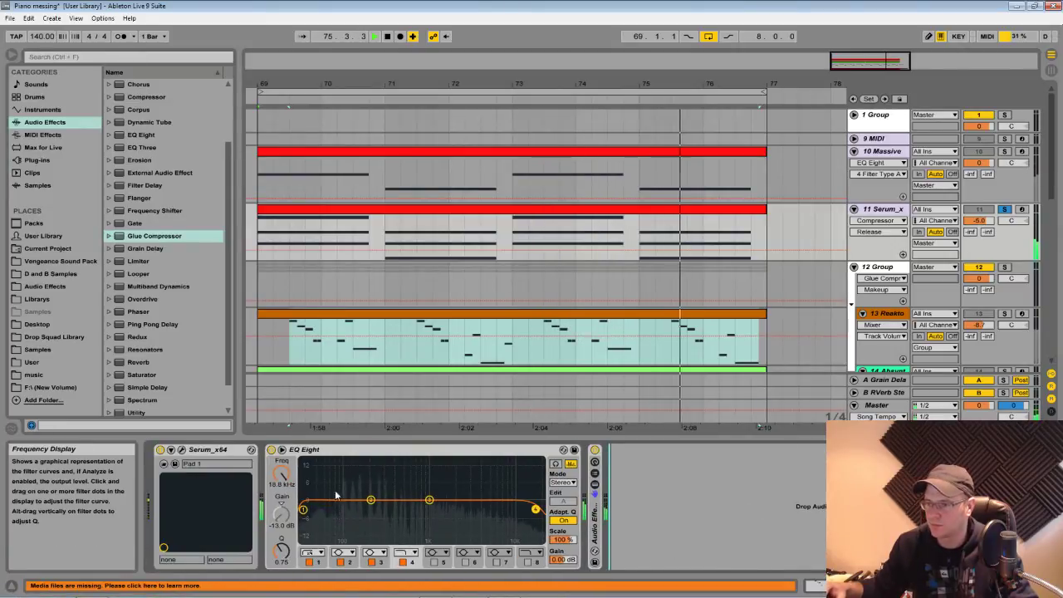
click(304, 508)
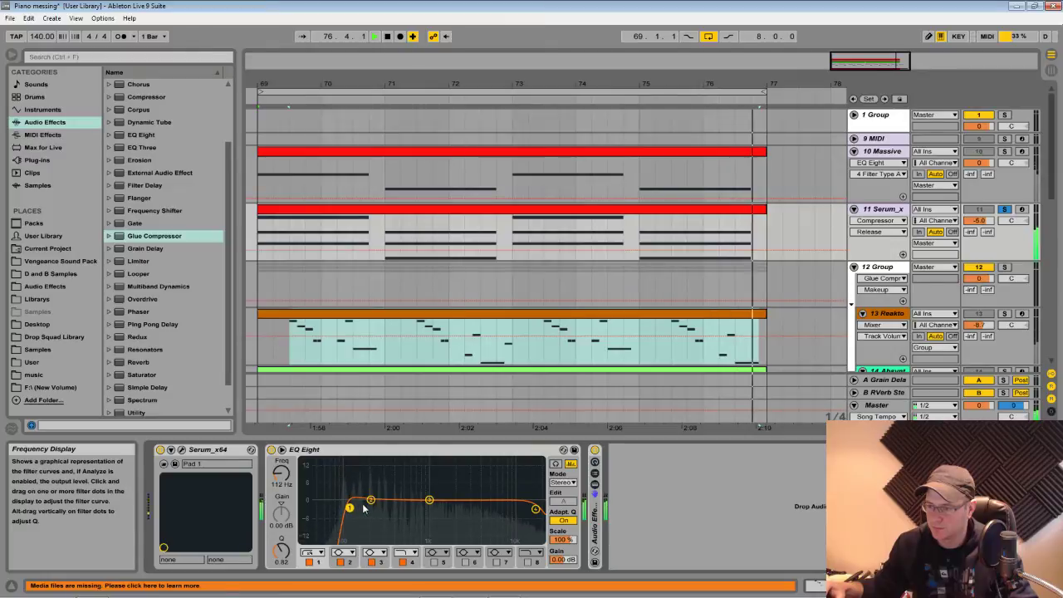
drag(370, 499, 393, 491)
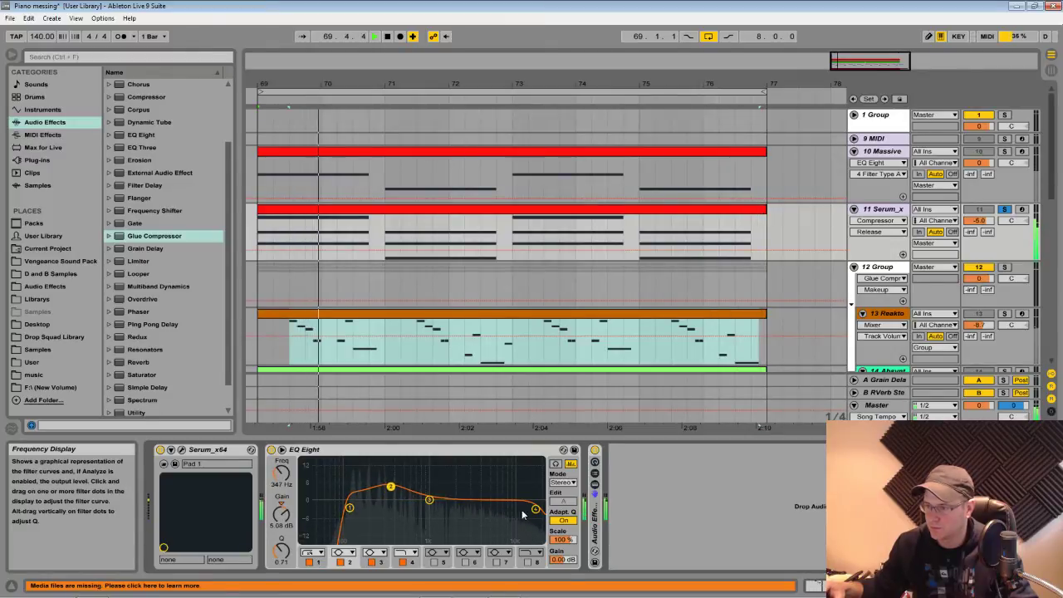
drag(536, 509, 502, 512)
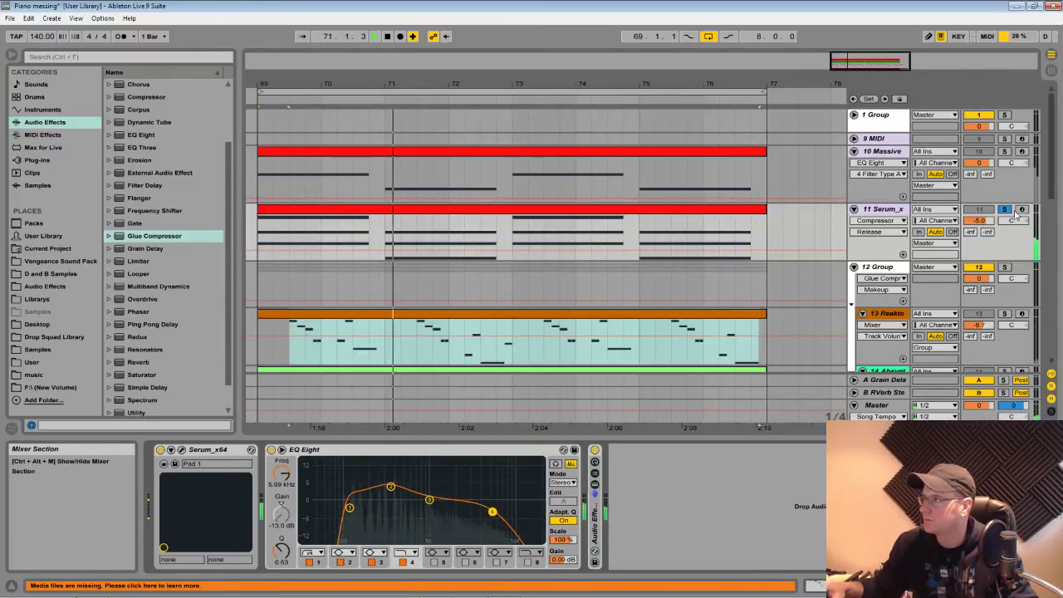
Group the Massive and Serum tracks and name the group "basish"
click(889, 152)
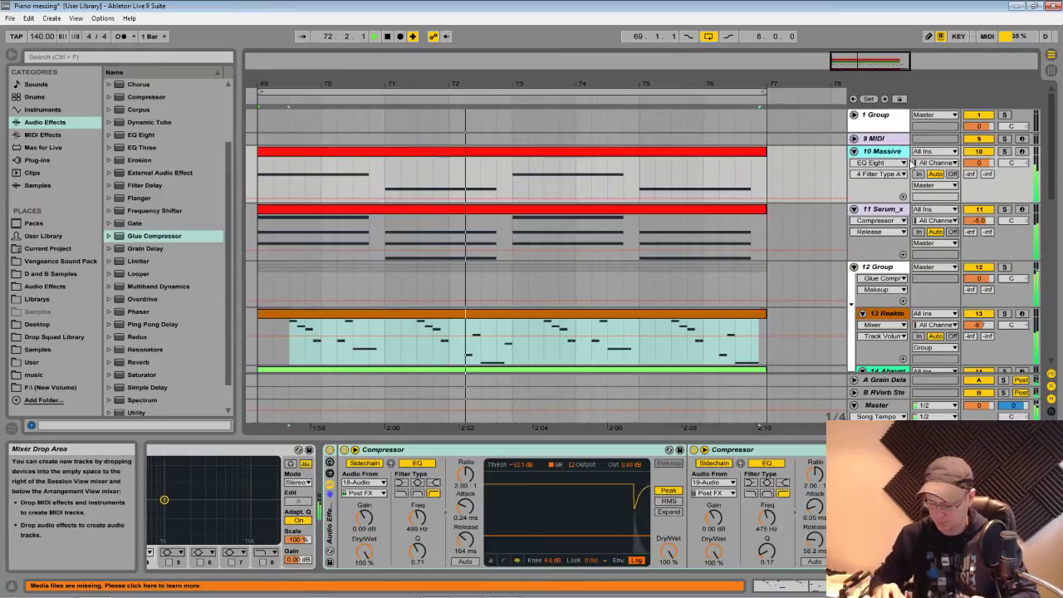
key(shift+Down)
key(ctrl+g)
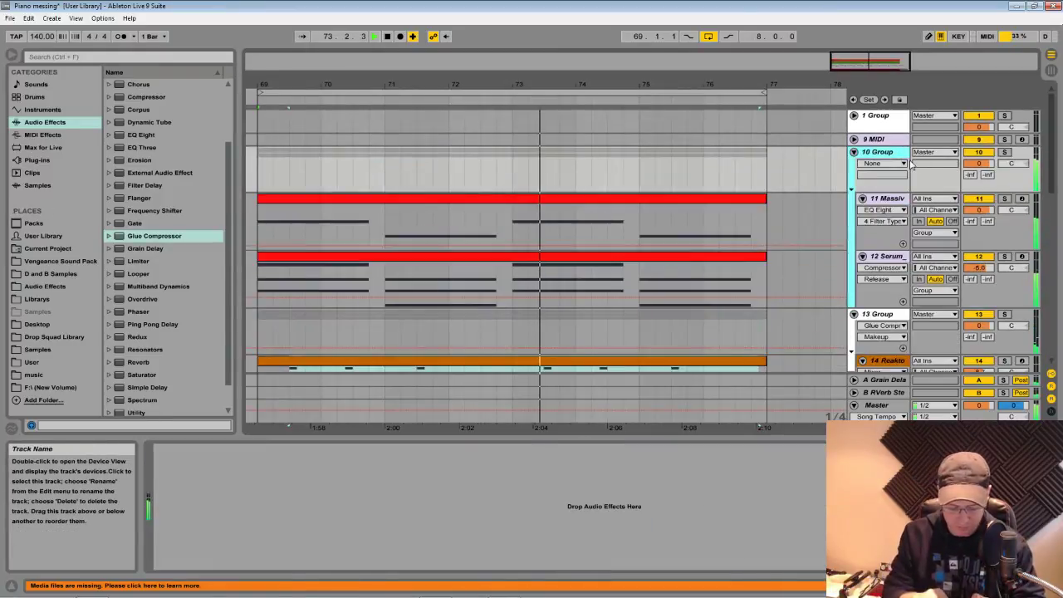
text(basish)
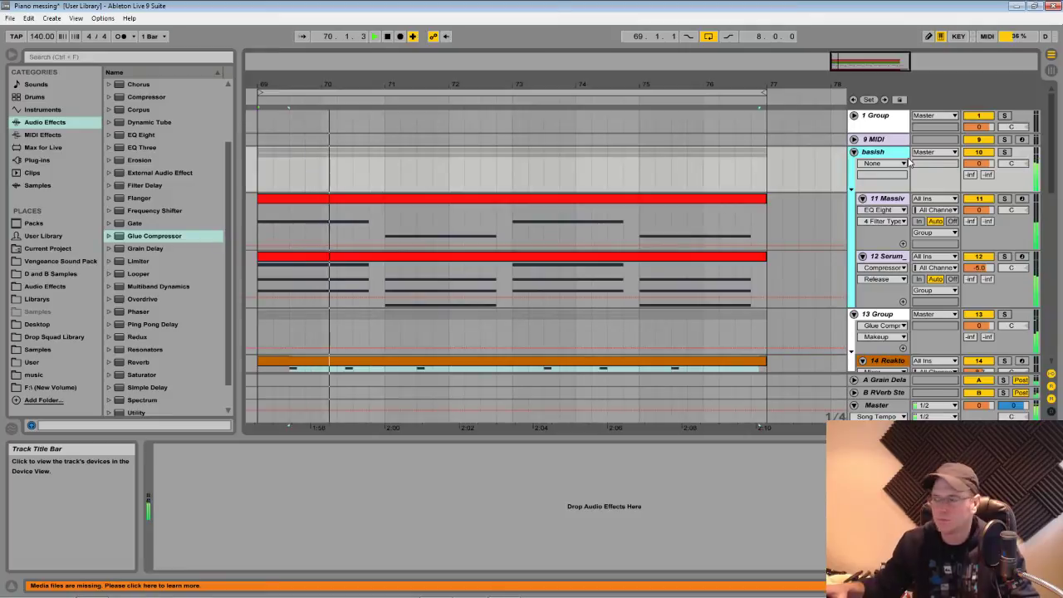
Browse the WaveShell-VST 9.0_x64 plug-ins for an effect
scroll(918, 195, down, 1)
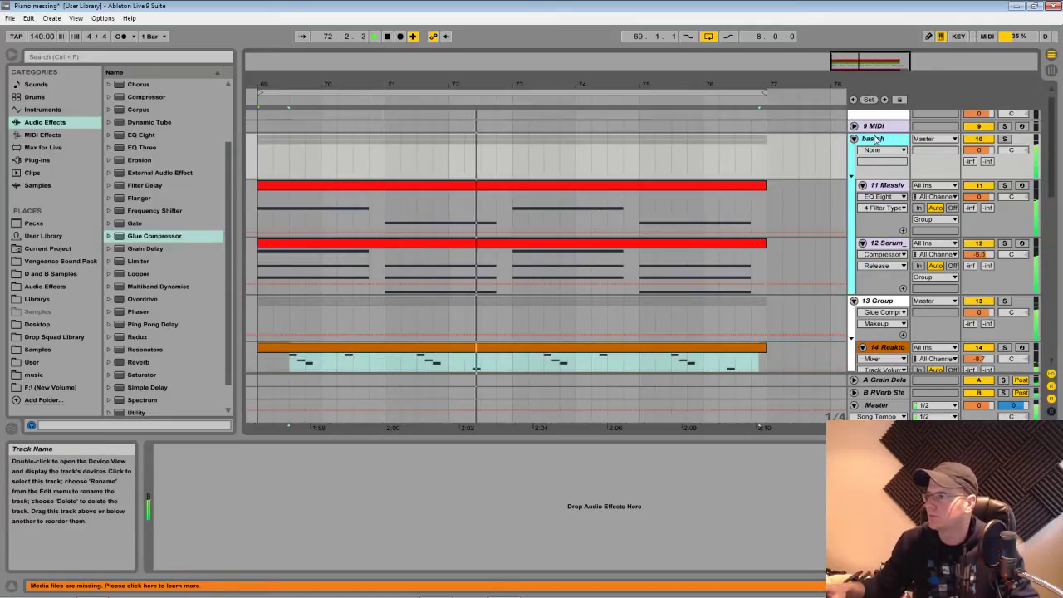
click(48, 161)
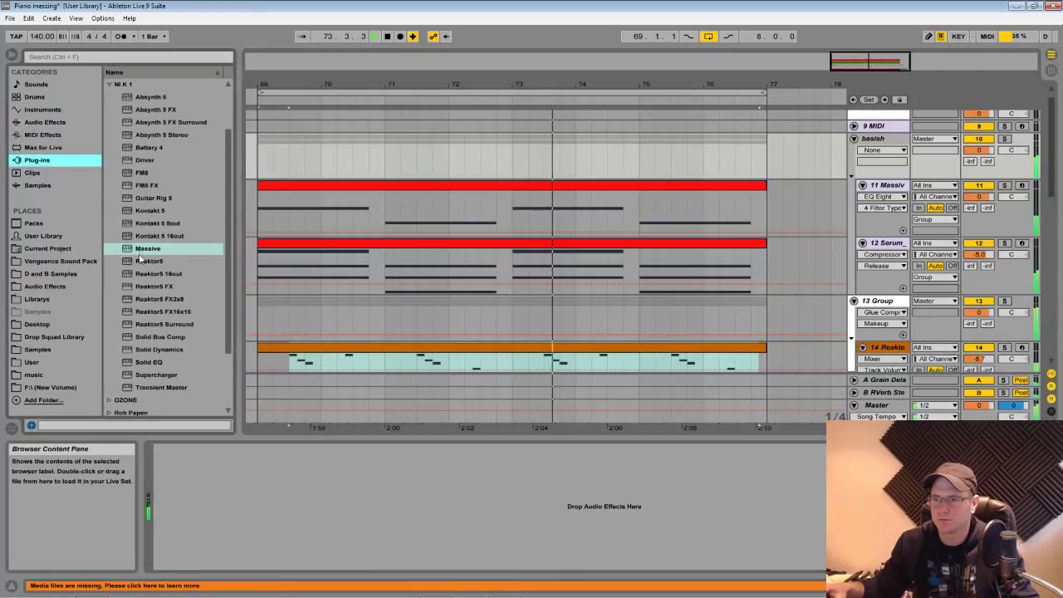
click(108, 84)
click(108, 222)
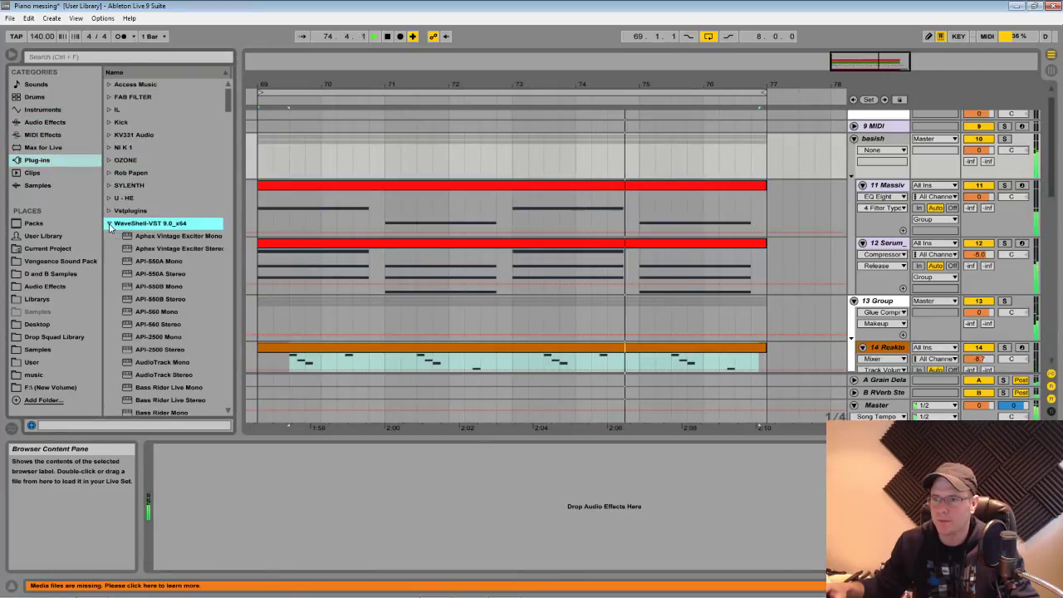
drag(232, 116, 230, 273)
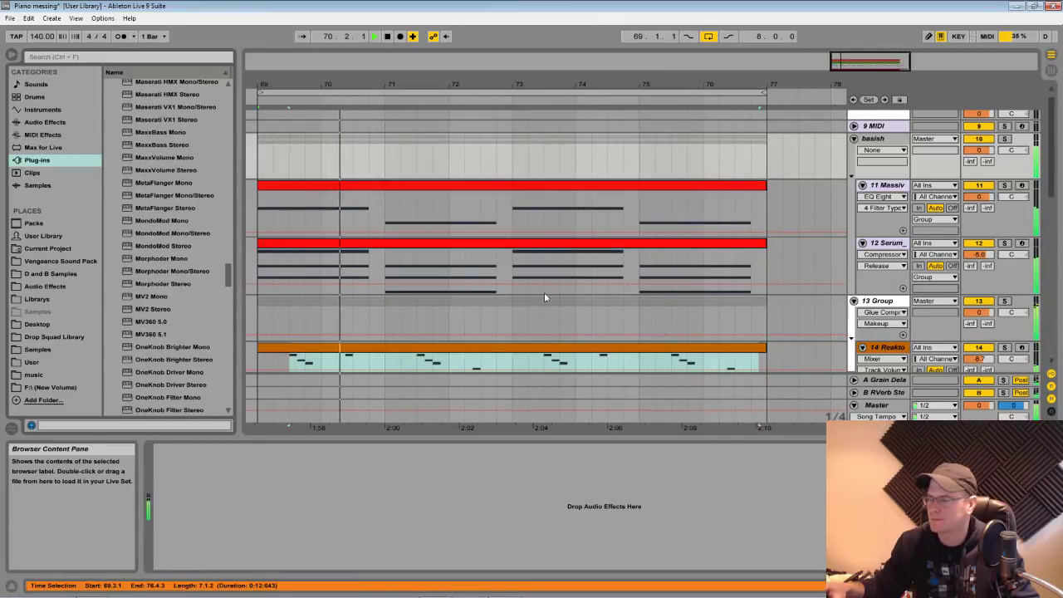
Solo the 13 Group briefly, clear the solo and lower the Absynth track's volume to -3.0 dB
scroll(988, 267, down, 1)
click(1004, 260)
scroll(1004, 260, down, 2)
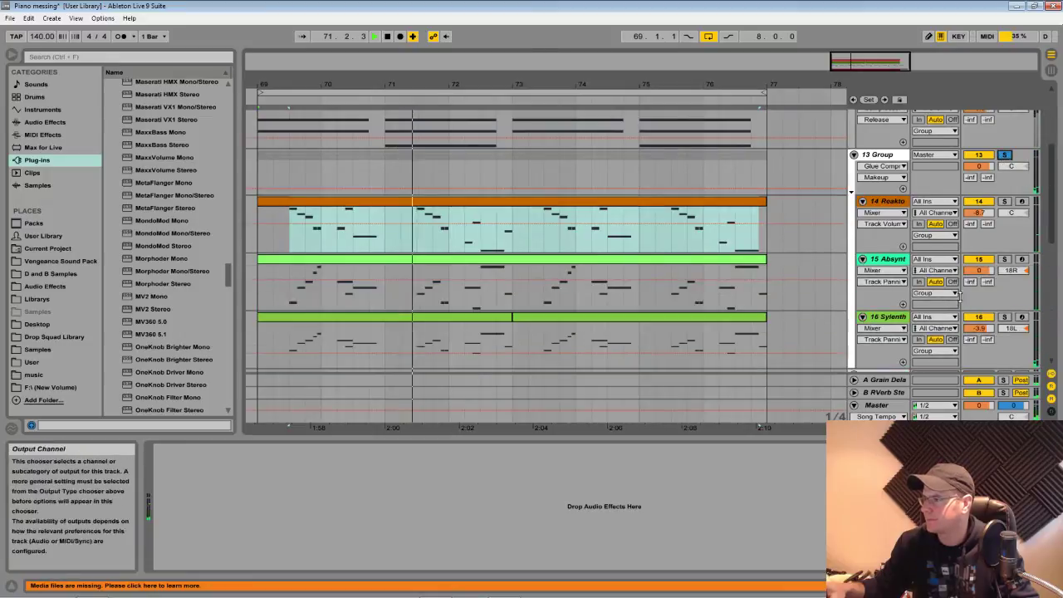
click(1006, 259)
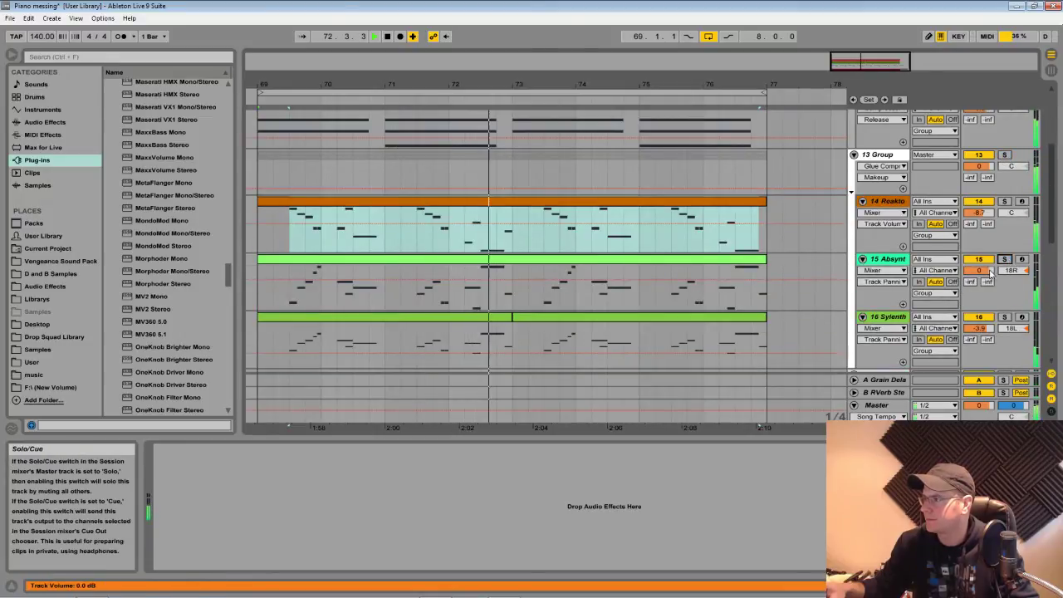
drag(979, 270, 979, 282)
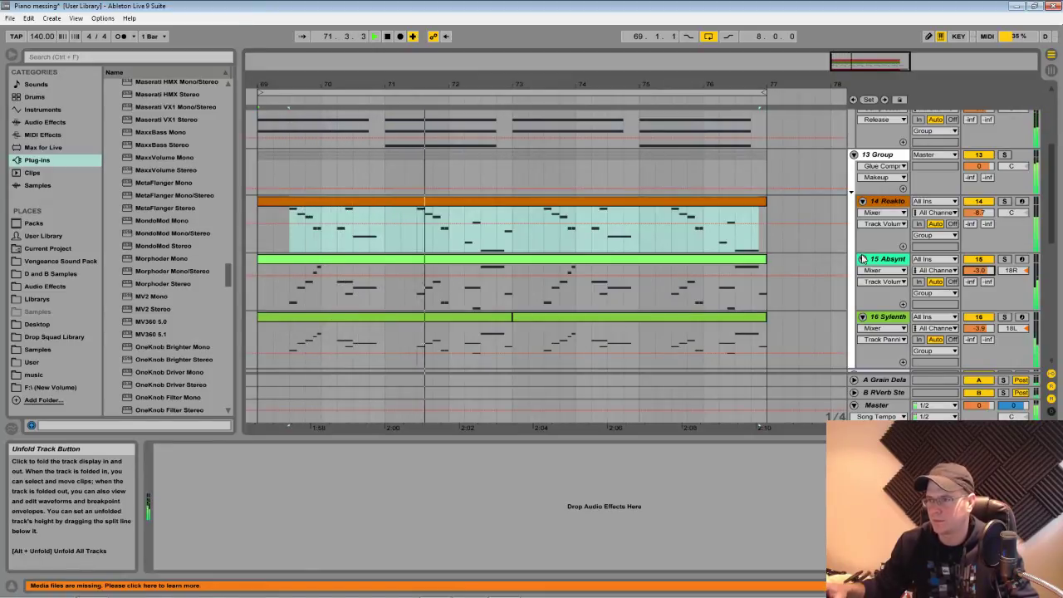
Bring the drum tracks into view and open the VEH1 Closed Hihat folder under V Essential House in the Vengeance Sound Pack
scroll(846, 249, down, 10)
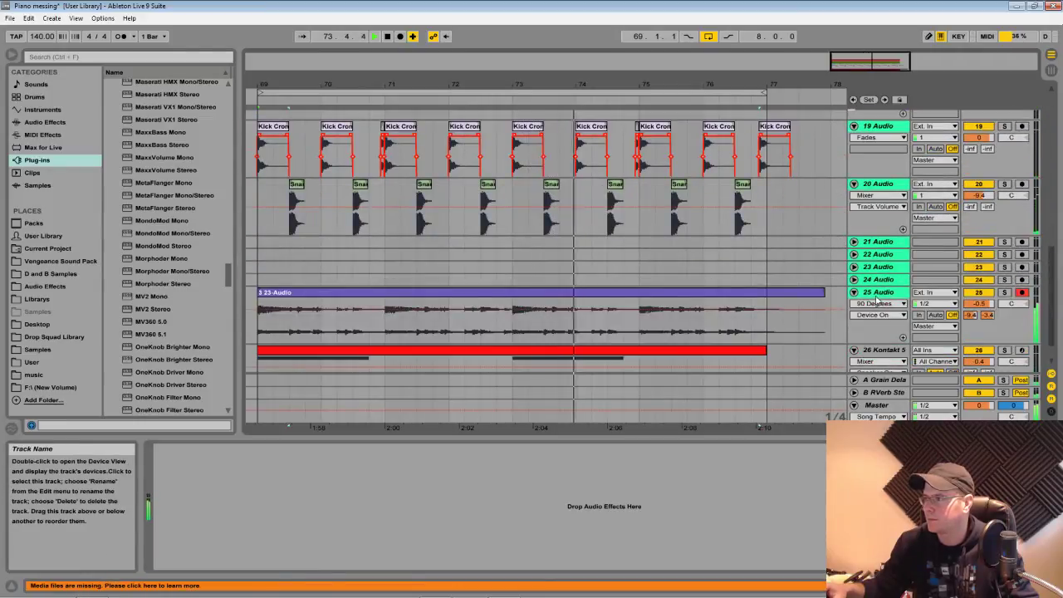
scroll(841, 245, up, 6)
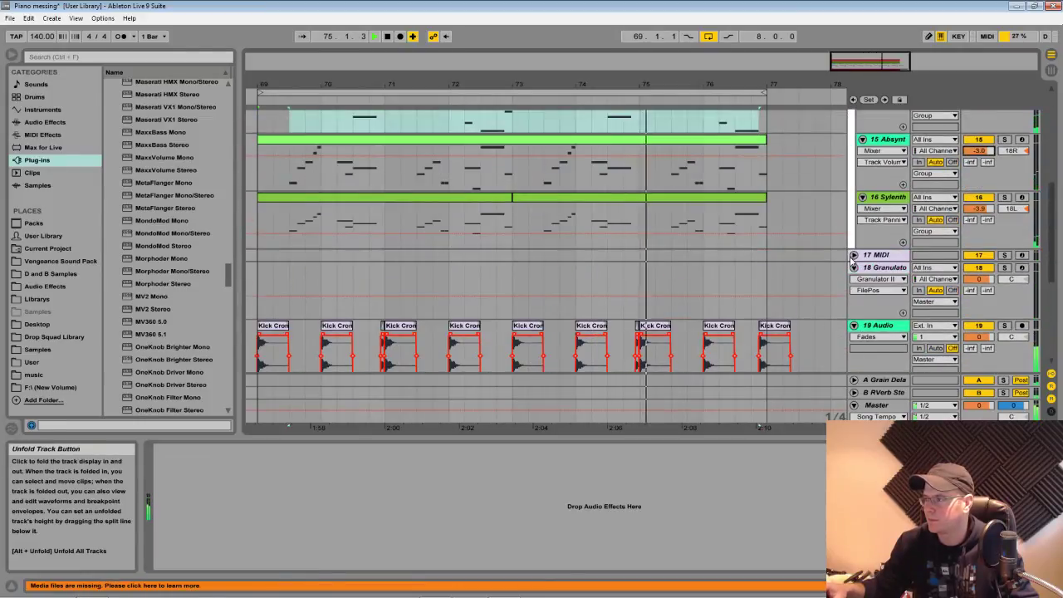
scroll(855, 266, down, 4)
scroll(863, 278, up, 2)
scroll(875, 294, down, 3)
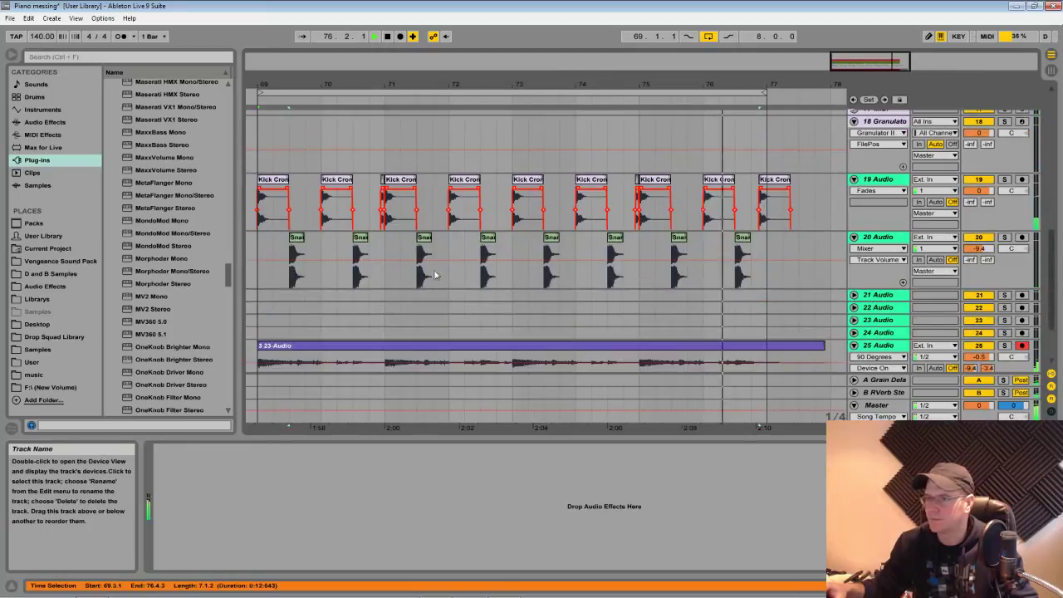
click(60, 261)
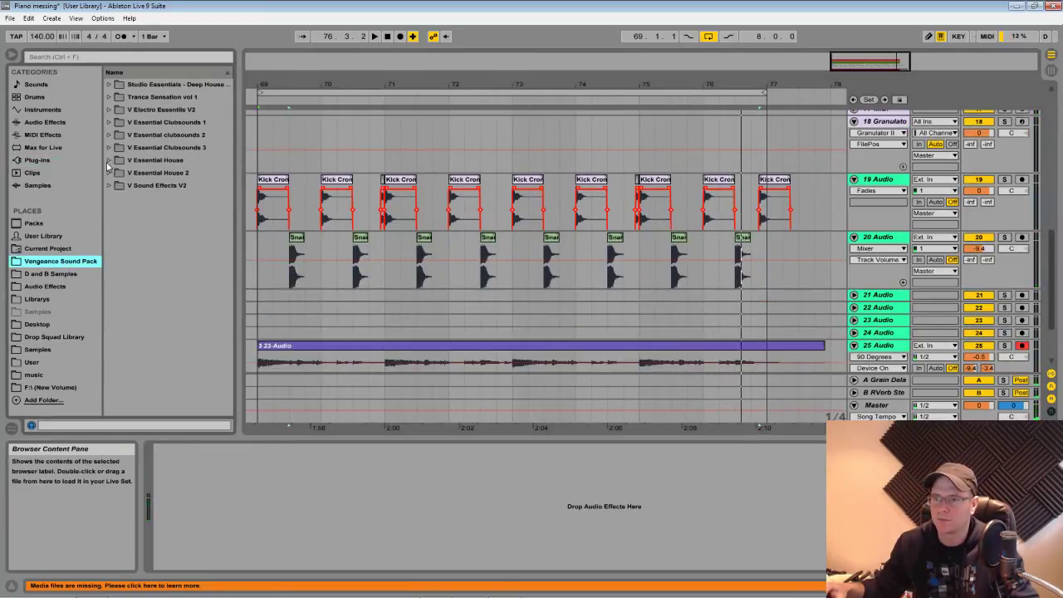
click(109, 160)
click(117, 185)
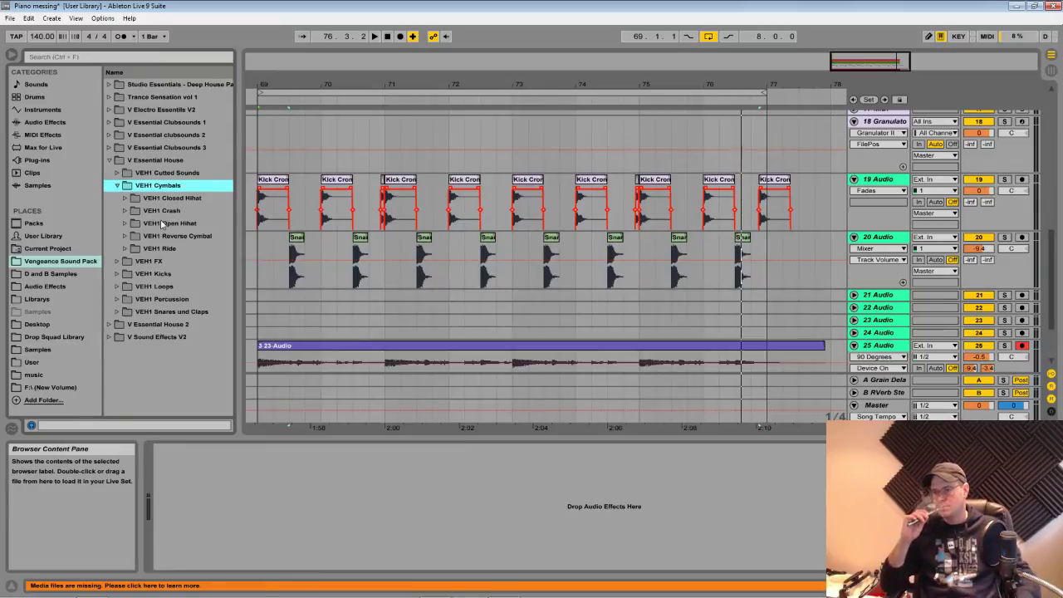
key(Down)
key(Right)
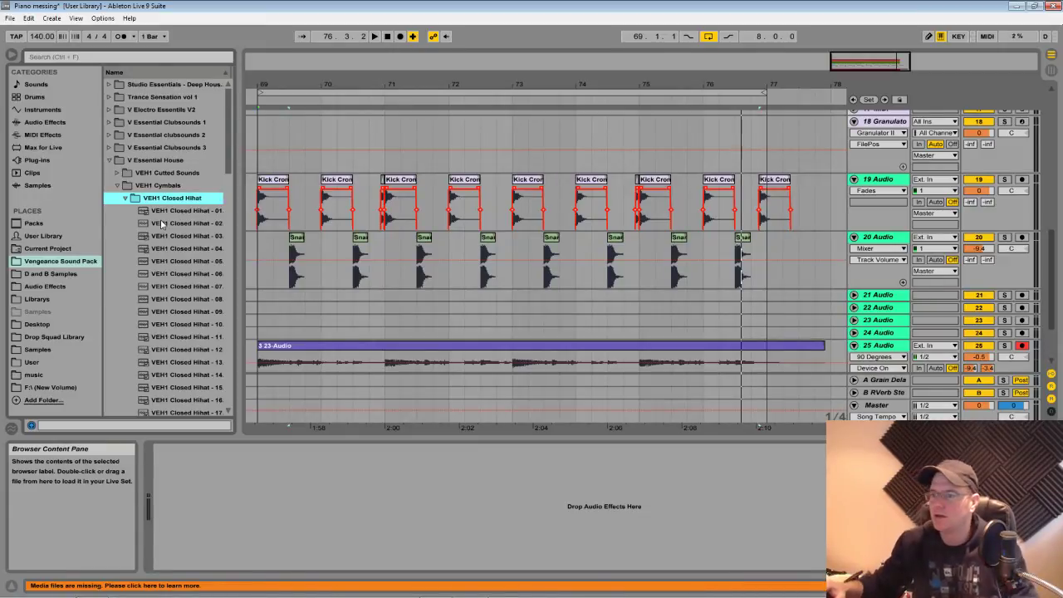
Audition the closed hi-hat samples and place VEH1 Closed Hihat - 10 at the start of bar 69 on track 21 Audio
key(Down)
key(Down)
key(Down)
key(Down)
key(Down)
key(Down)
key(Down)
key(Down)
key(Down)
key(Down)
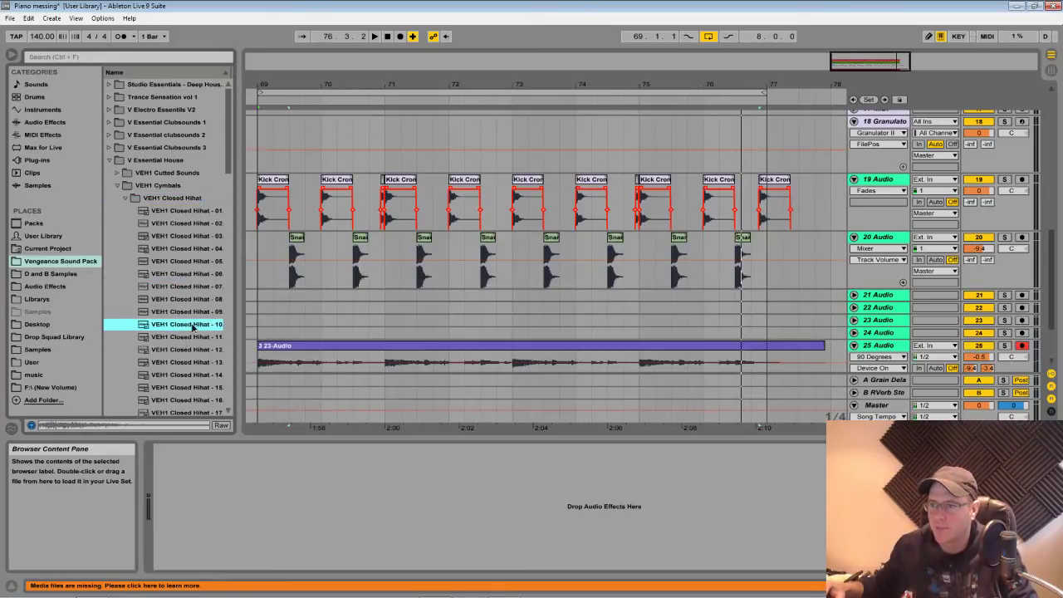
click(262, 296)
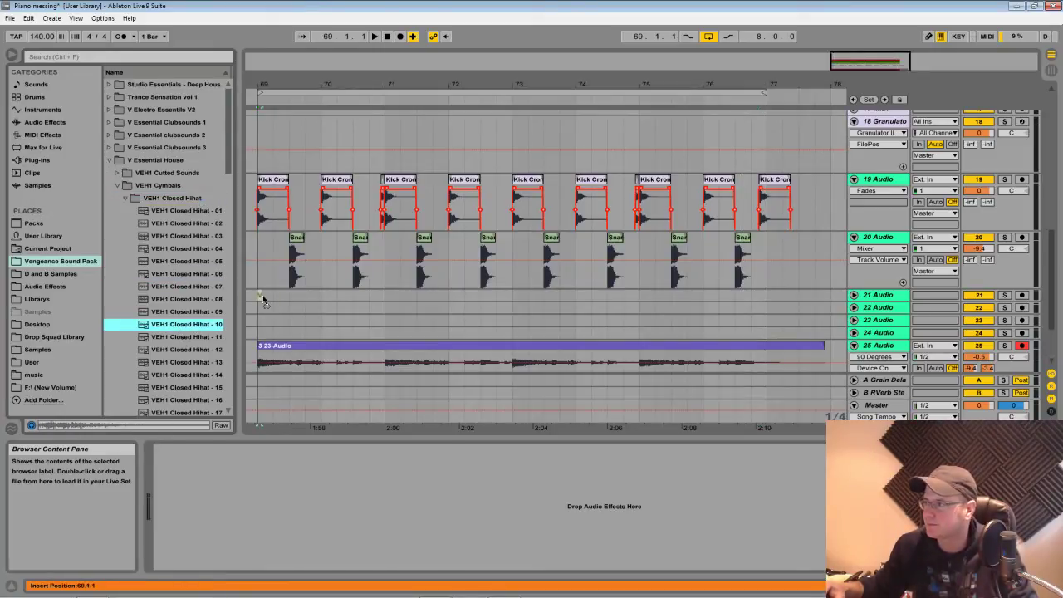
drag(264, 301, 264, 300)
Duplicate the one-beat closed hi-hat selection on track 21 Audio so a hit falls on every beat from bar 69 to bar 77
drag(297, 82, 378, 121)
key(space)
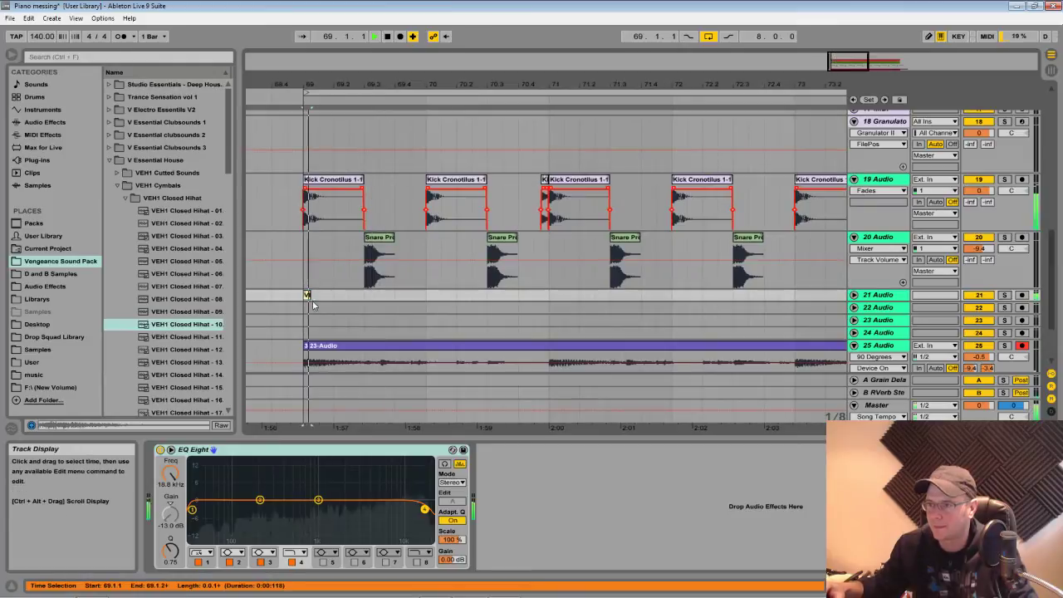
drag(334, 296, 306, 297)
key(space)
key(ctrl+d)
key(ctrl+d)
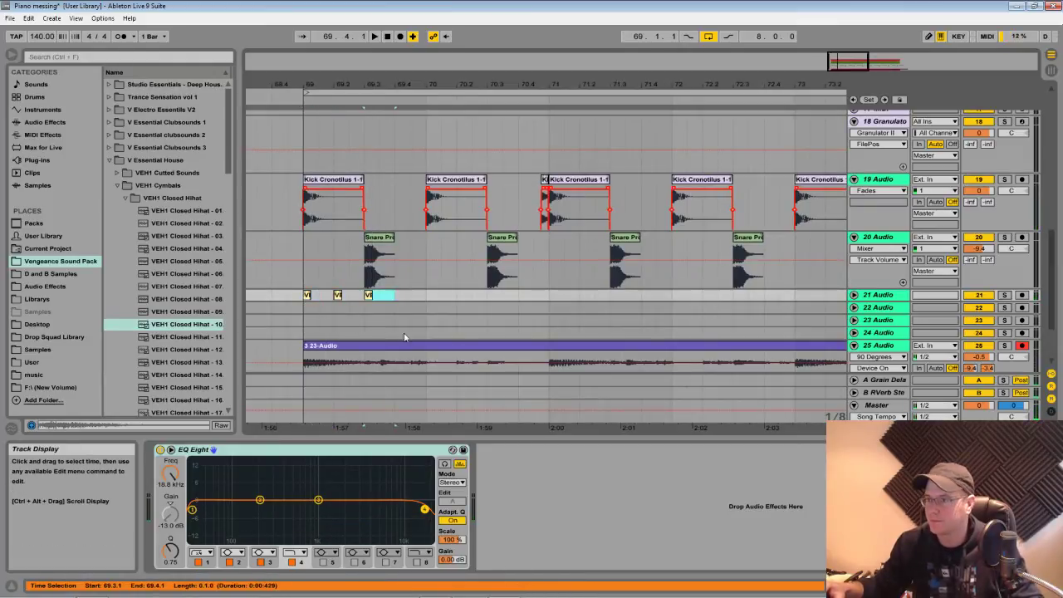
key(ctrl+d)
key(ctrl+d)
key(ctrl+d)
key(ctrl+d)
key(ctrl+d)
key(ctrl+d)
key(ctrl+d)
key(ctrl+d)
key(ctrl+d)
key(ctrl+d)
key(ctrl+d)
drag(678, 82, 590, 38)
key(ctrl+d)
key(ctrl+d)
key(ctrl+d)
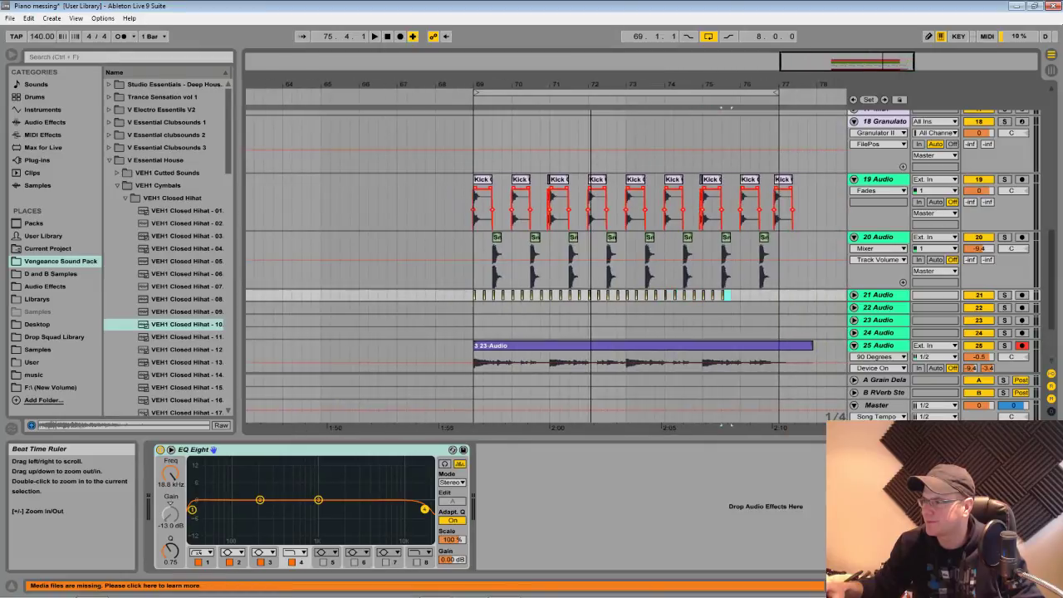
key(ctrl+d)
key(ctrl+d)
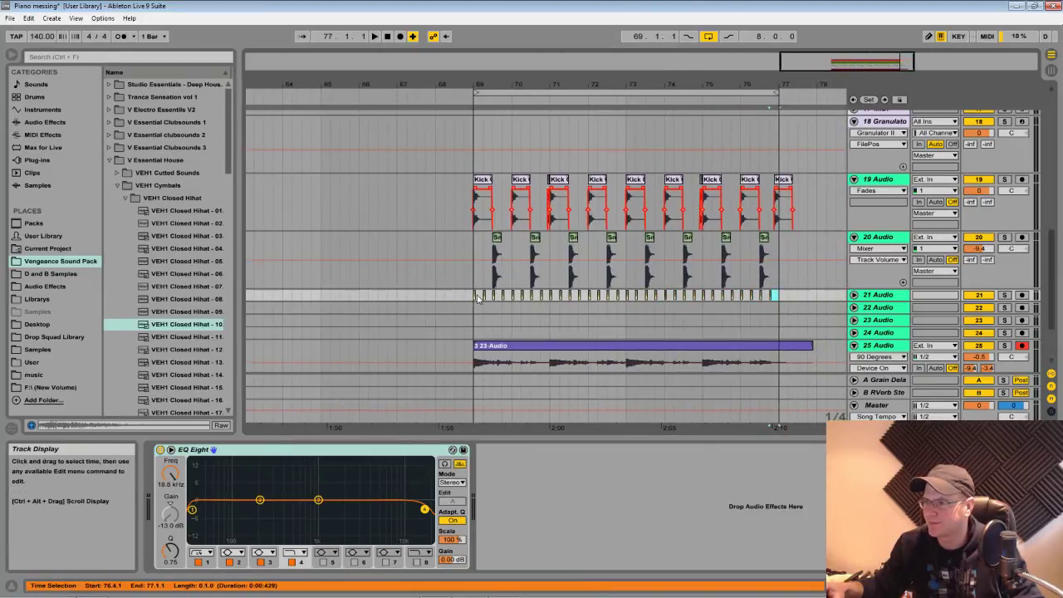
Consolidate the hi-hat hits between bars 69 and 77 into a single clip and unfold track 21 Audio
click(496, 298)
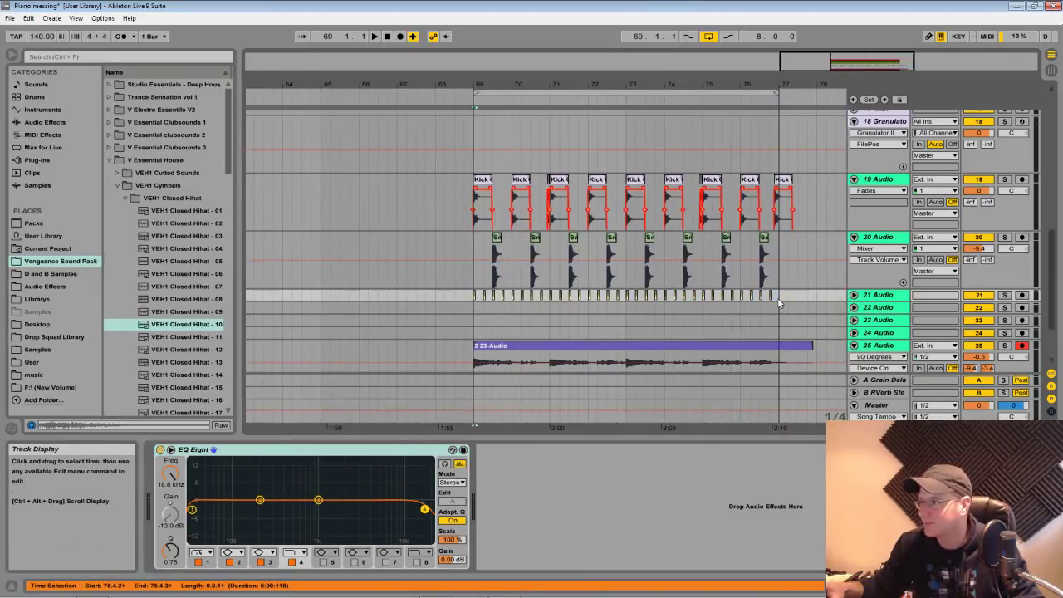
drag(777, 299, 589, 296)
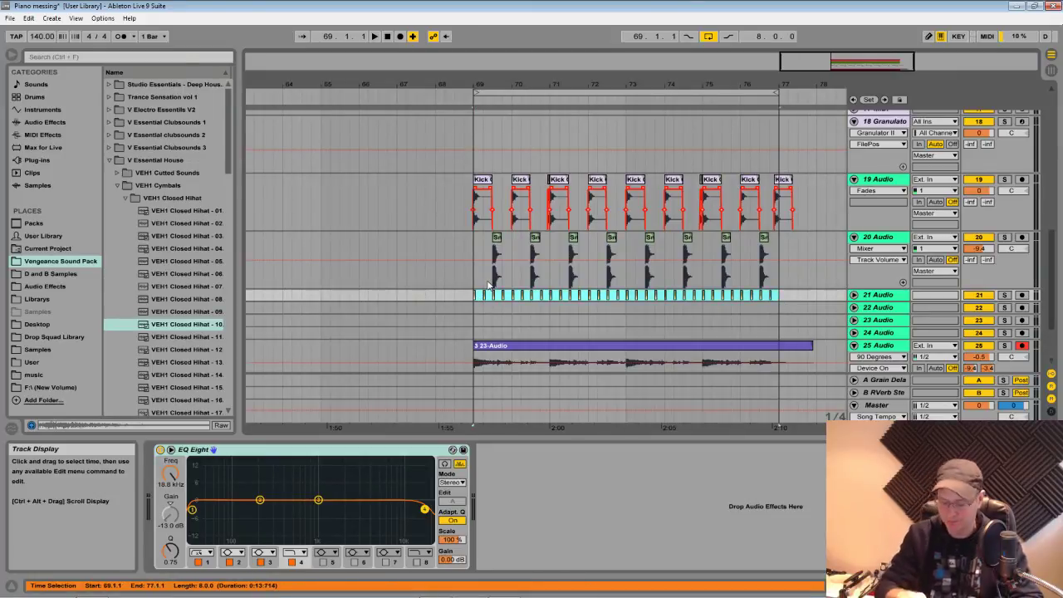
key(ctrl+j)
click(854, 296)
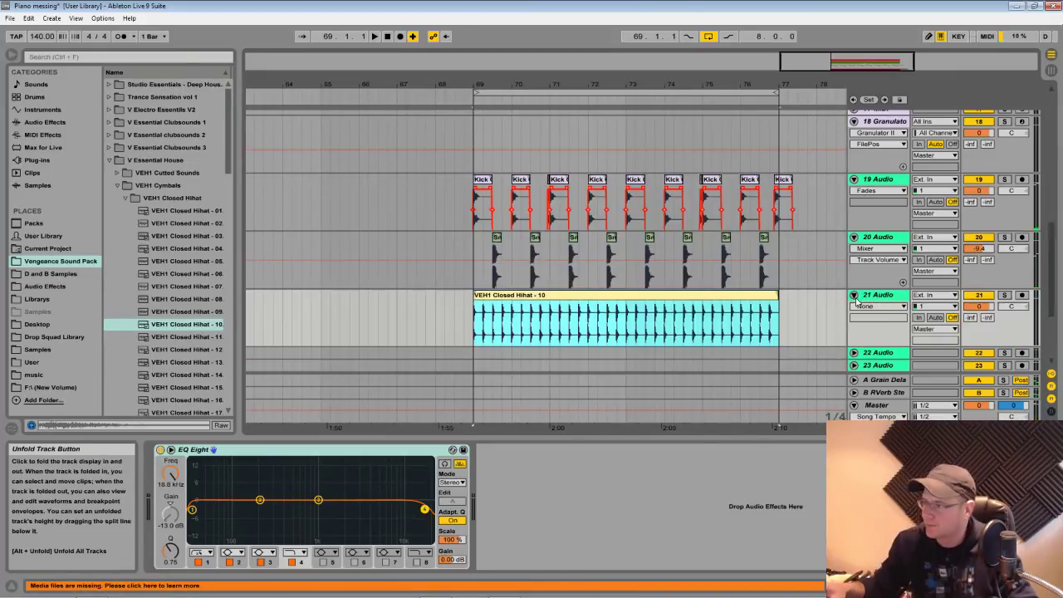
Lower the volume of track 21 Audio to -7.9 dB while listening to the loop
key(space)
drag(979, 308, 979, 399)
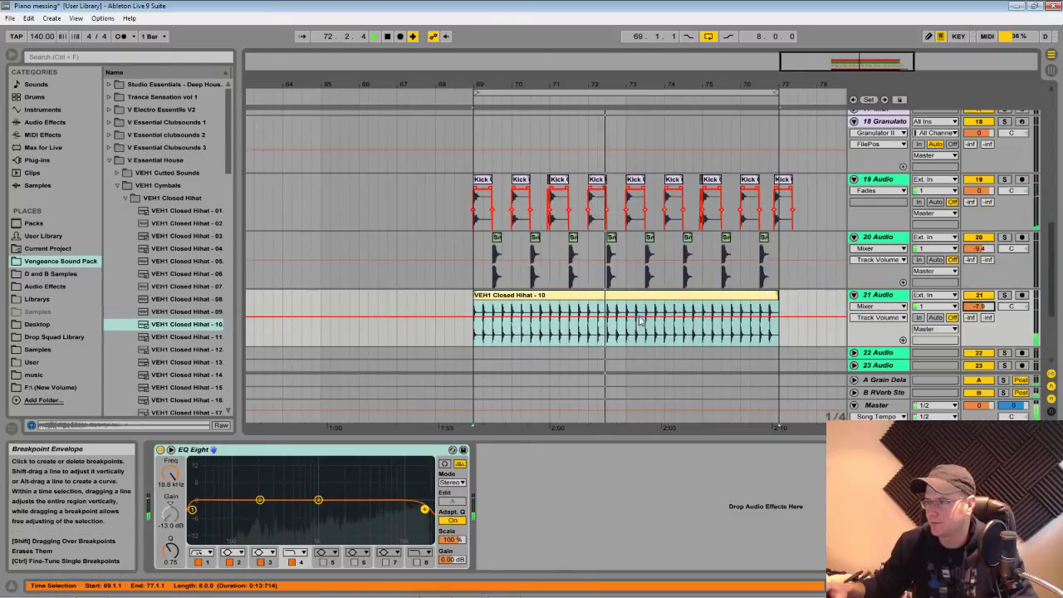
key(space)
key(space)
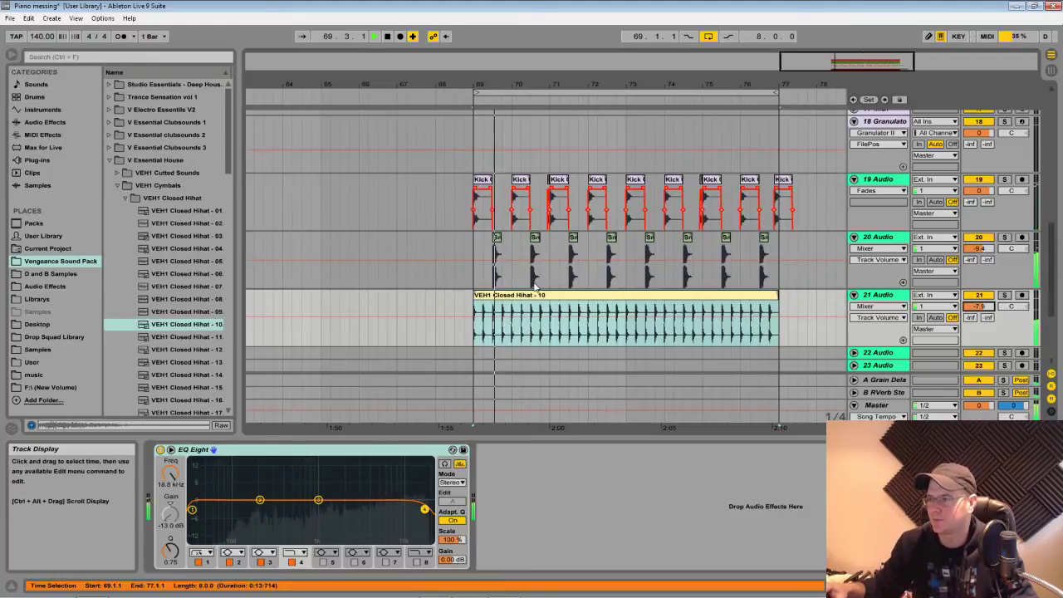
key(space)
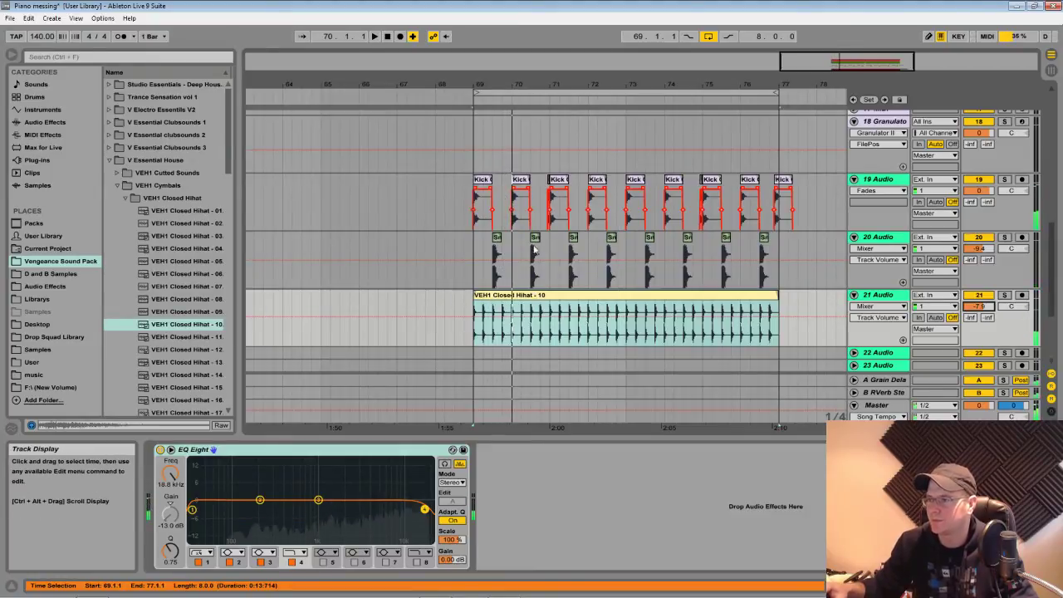
Copy one closed hi-hat hit to the sixteenth note just before bar 70 and play the pattern back
double_click(525, 298)
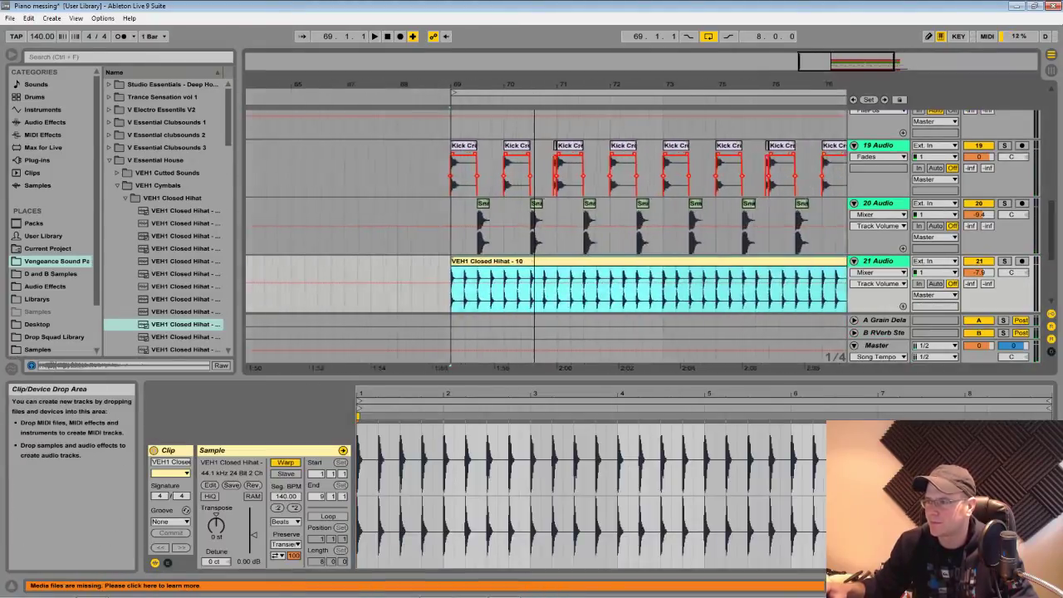
drag(533, 85, 607, 166)
key(space)
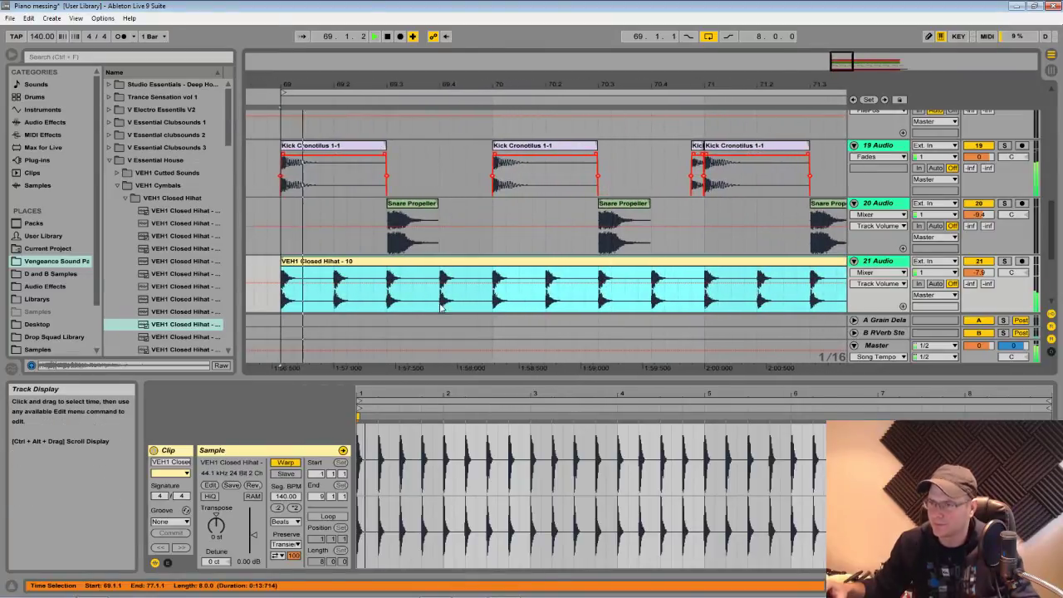
drag(442, 294, 486, 267)
click(279, 288)
key(space)
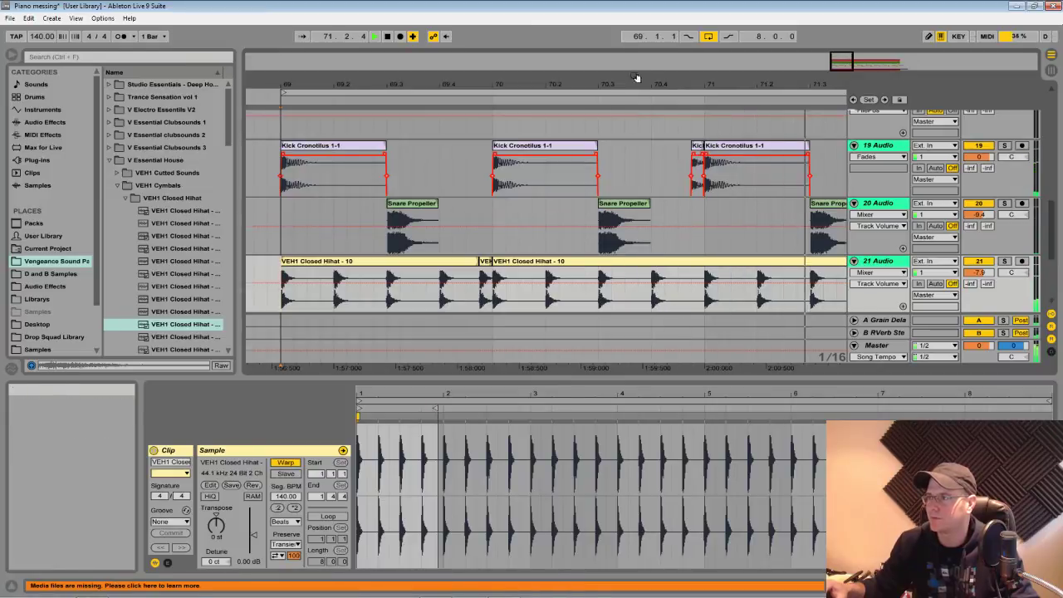
Try duplicating the four-bar hi-hat section from bar 69 across bars 73 to 77
drag(636, 78, 635, 51)
drag(552, 297, 734, 299)
key(ctrl+d)
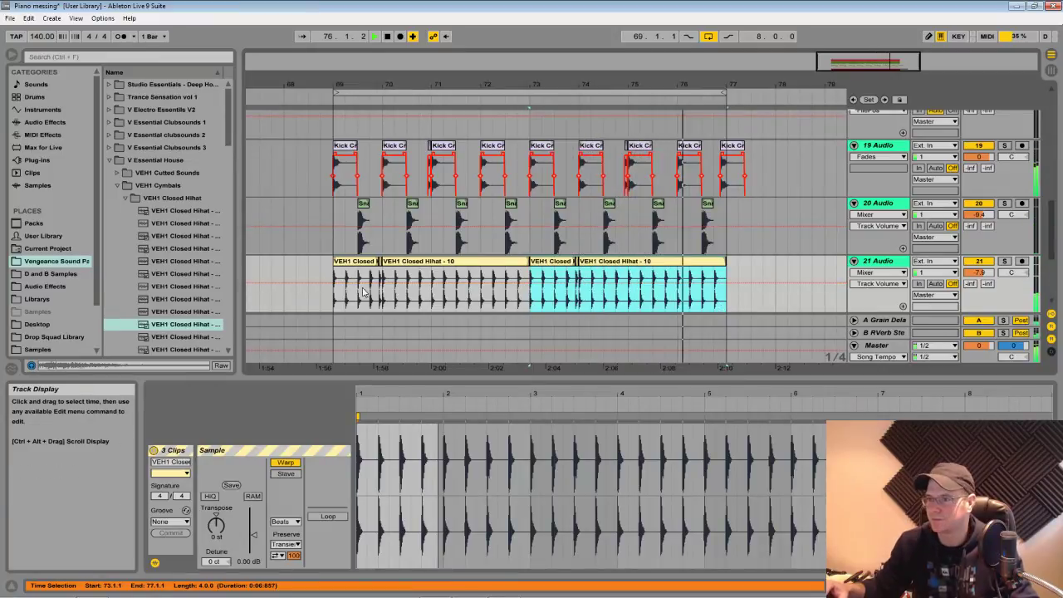
Duplicate the two-bar hi-hat pattern from bars 69 to 71 three times to fill the loop up to bar 77
drag(334, 296, 415, 288)
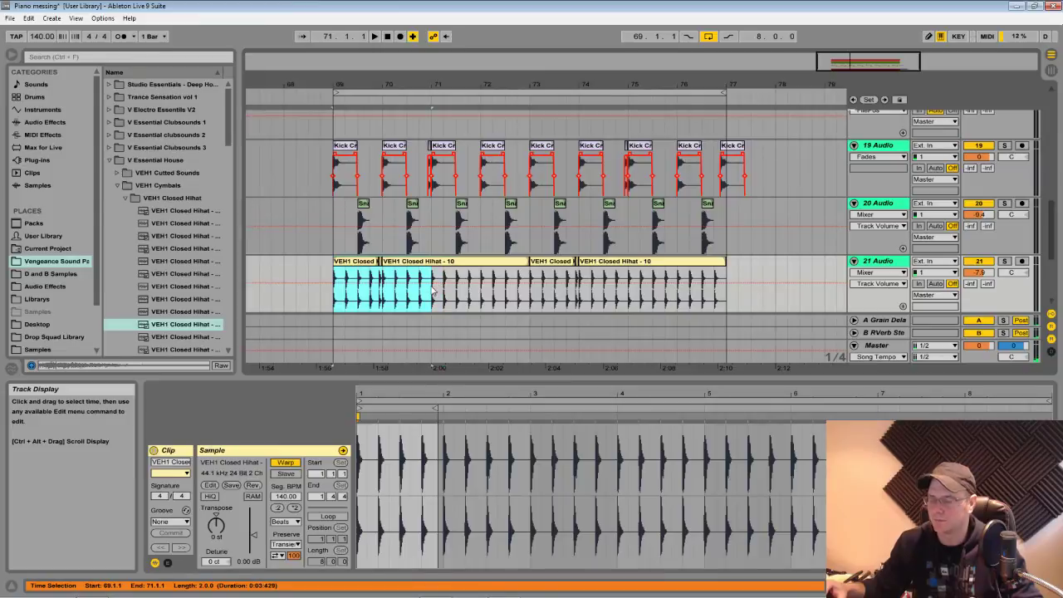
key(ctrl+d)
key(ctrl+d)
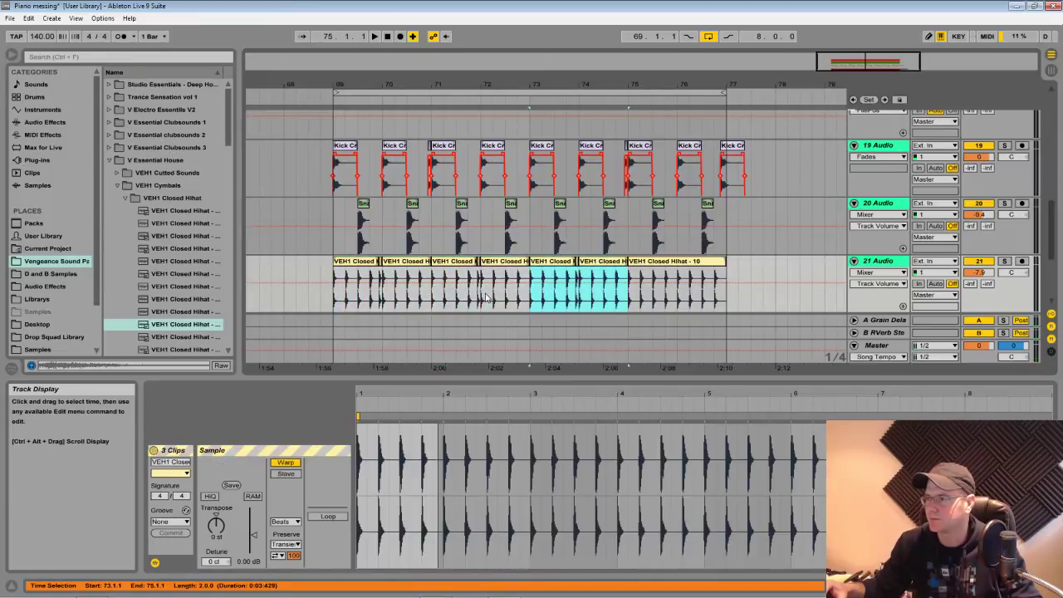
key(ctrl+d)
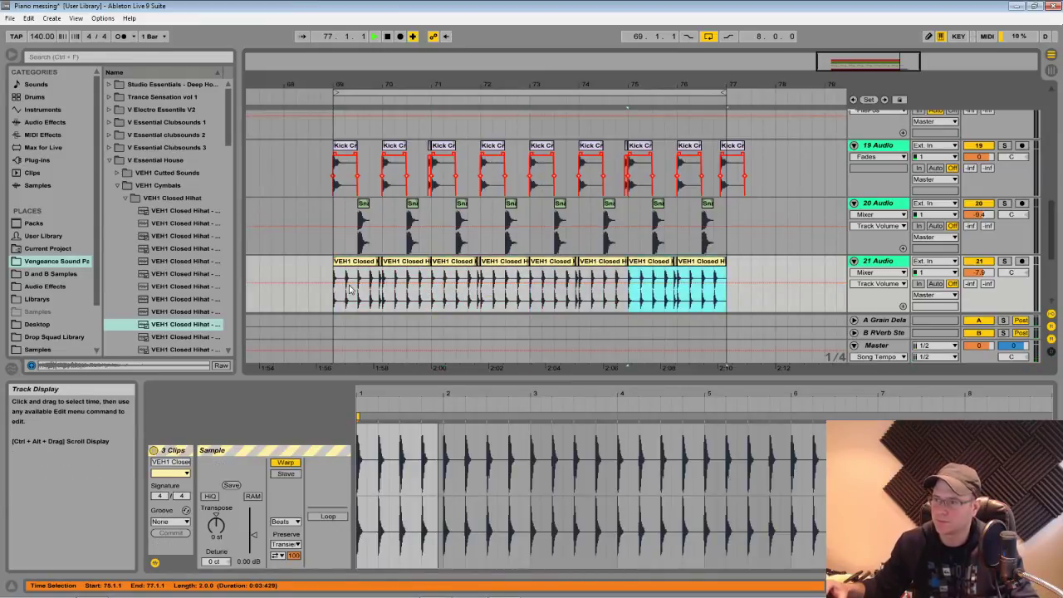
Consolidate all the hi-hat clips from bar 69 to bar 77 on track 21 Audio into one clip
drag(335, 292, 724, 281)
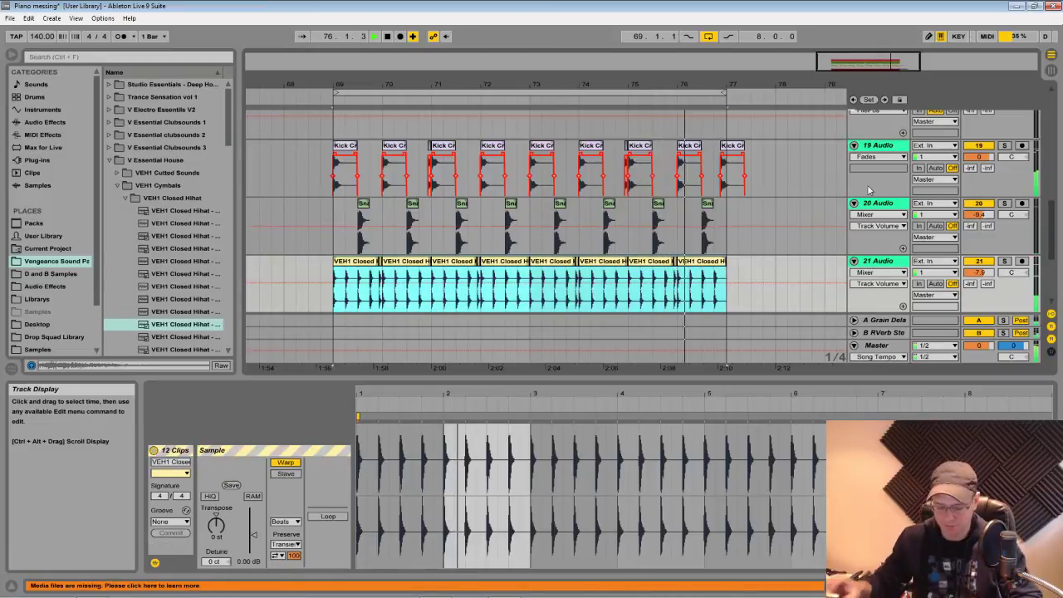
key(ctrl+j)
key(Return)
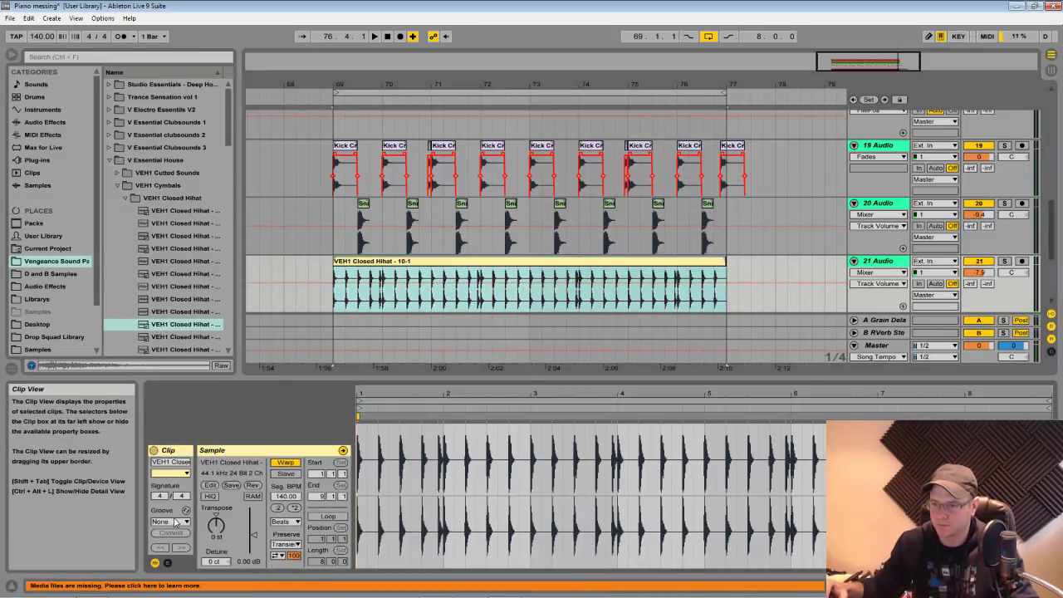
Apply and commit the SP1200 16 groove to the consolidated hi-hat clip and lower track 21 Audio to -8.4 dB
click(175, 521)
click(186, 531)
key(space)
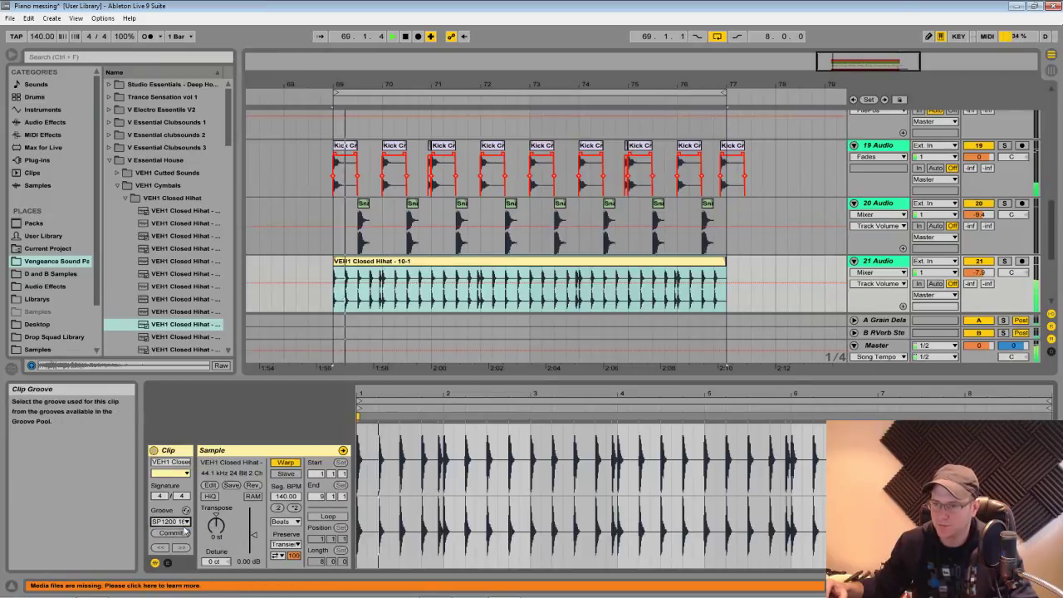
click(184, 532)
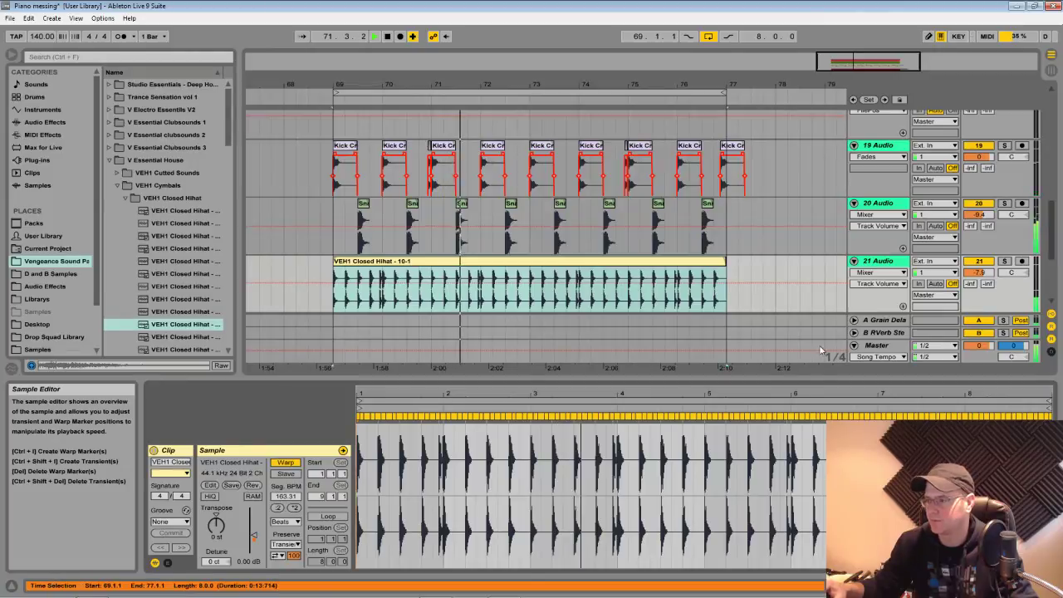
drag(981, 273, 981, 277)
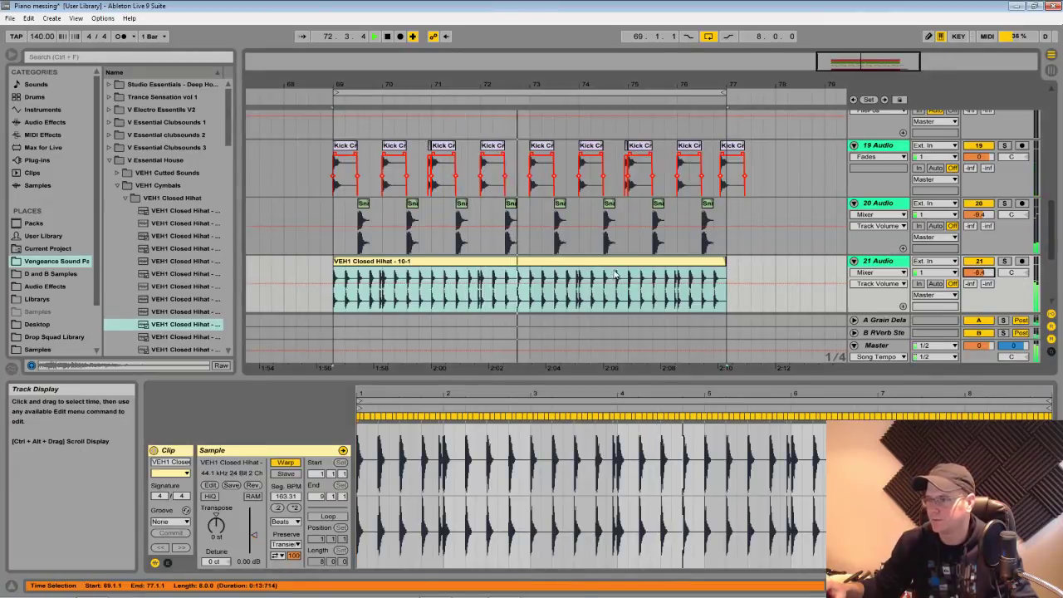
Unfold track 22 Audio and open the VEH1 Open Hihat folder in place of the closed hi-hat folder
scroll(853, 265, down, 2)
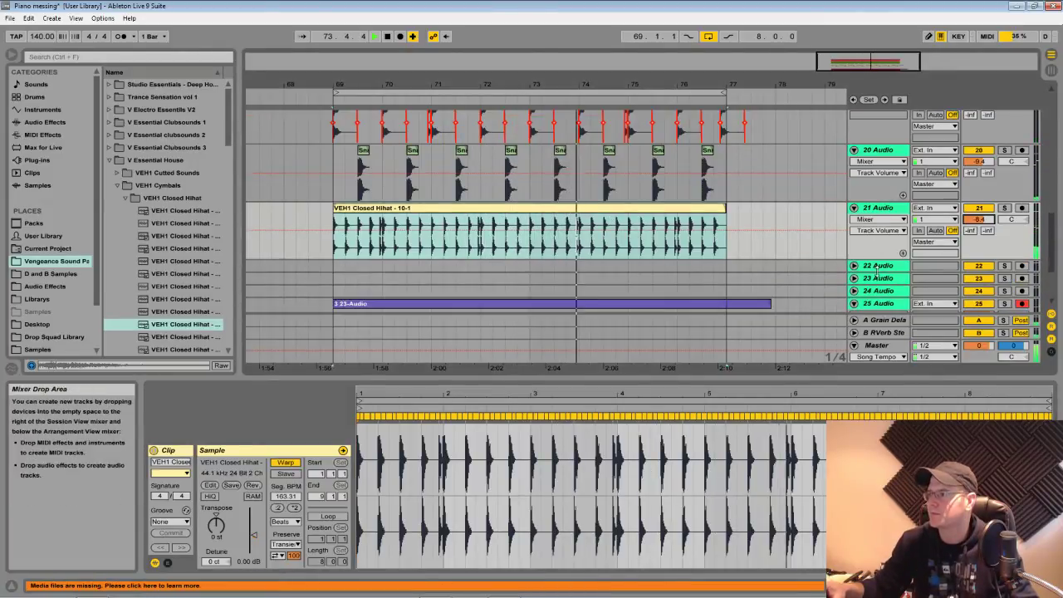
click(853, 265)
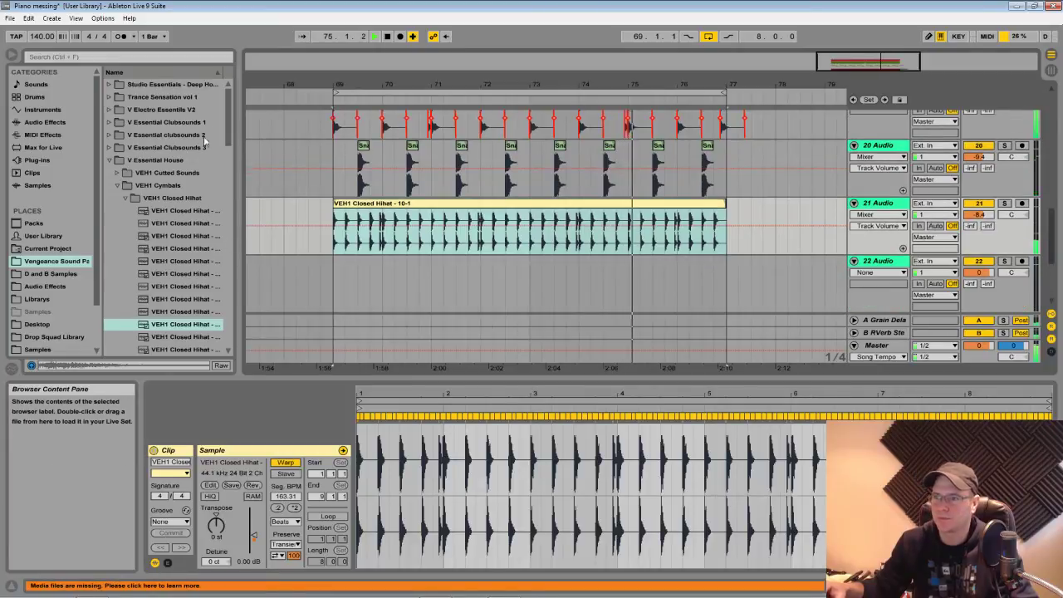
click(126, 198)
click(125, 223)
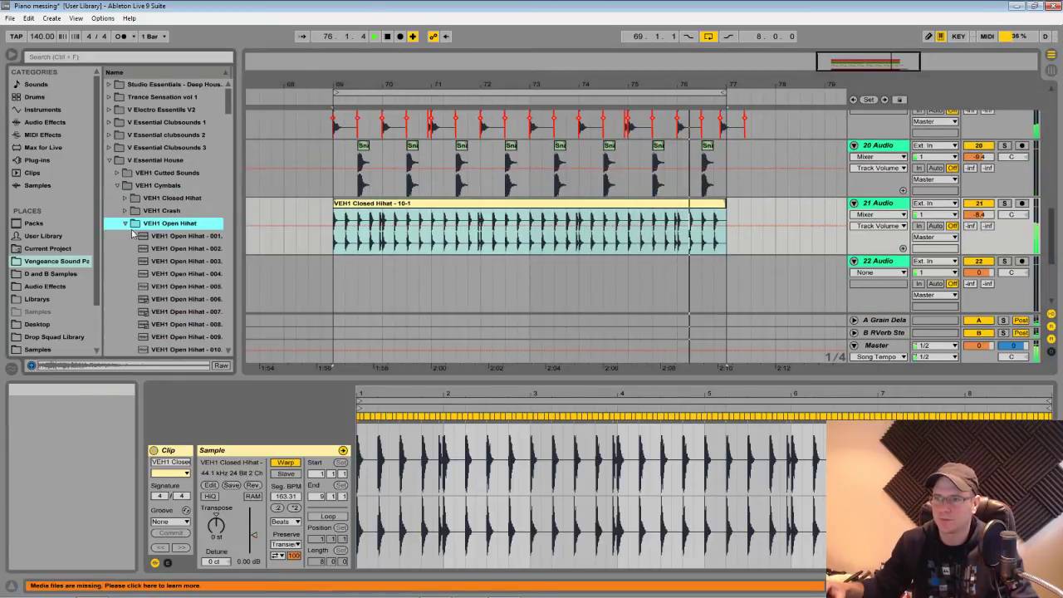
Audition the open hi-hat samples and place VEH1 Open Hihat - 031 at 72.4.1 on track 22 Audio
click(184, 285)
click(178, 312)
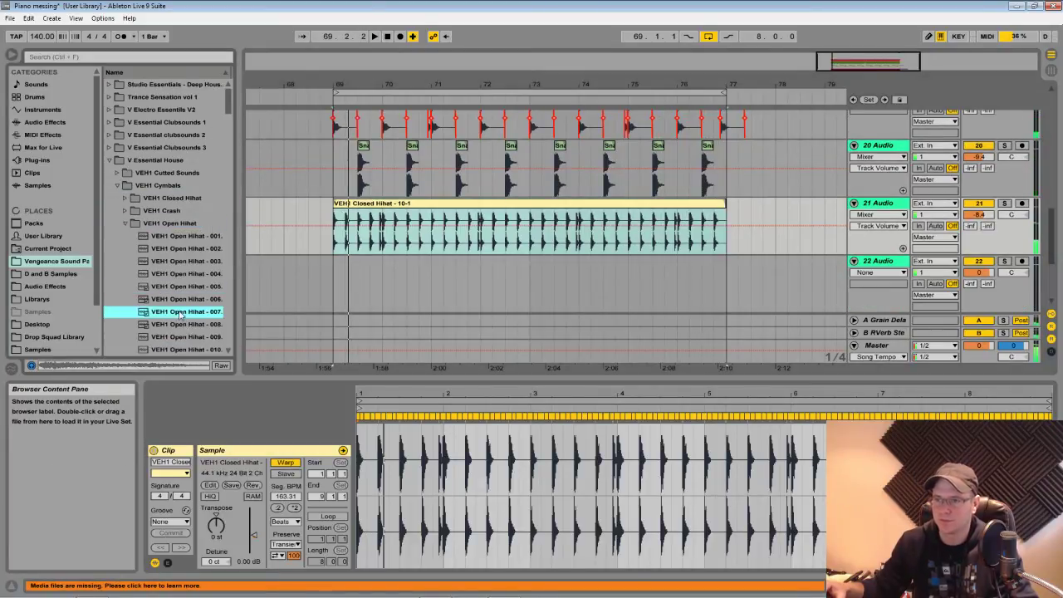
scroll(183, 316, down, 2)
click(183, 312)
key(Down)
key(Down)
key(Down)
key(Down)
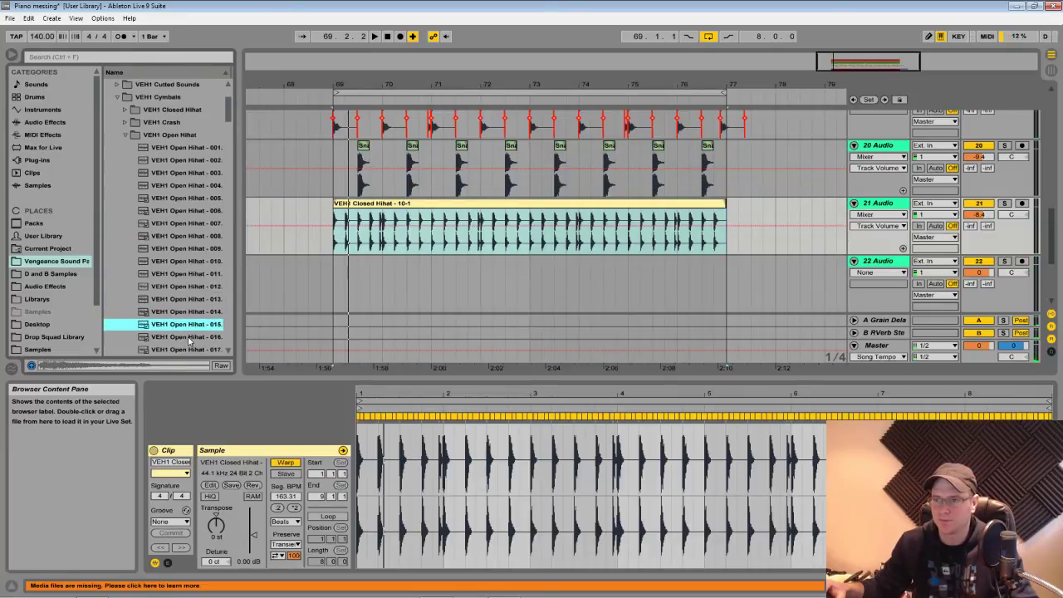
scroll(196, 342, down, 1)
click(190, 313)
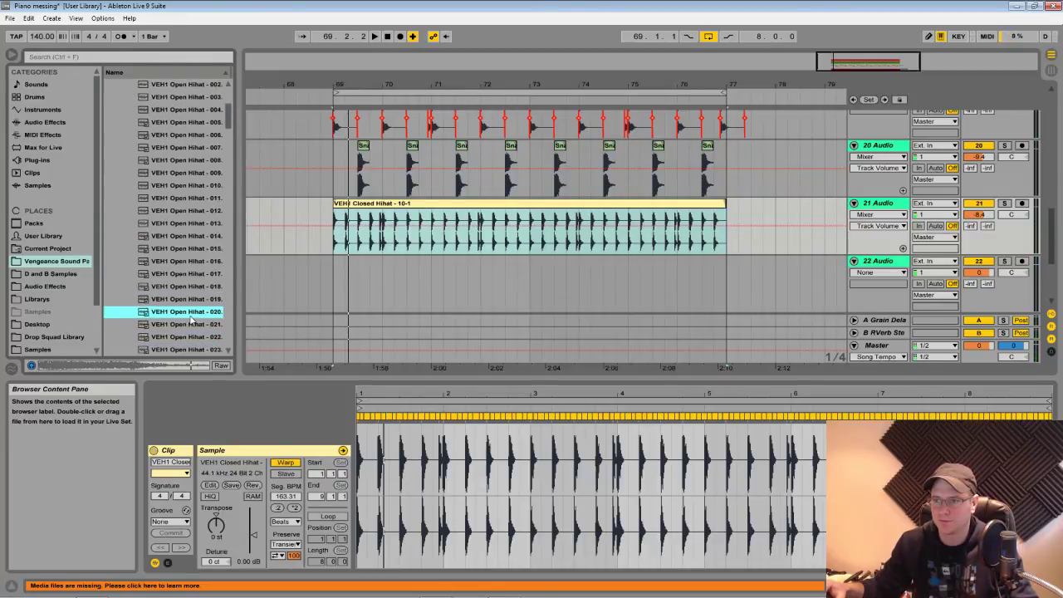
click(195, 325)
click(194, 336)
scroll(194, 332, down, 2)
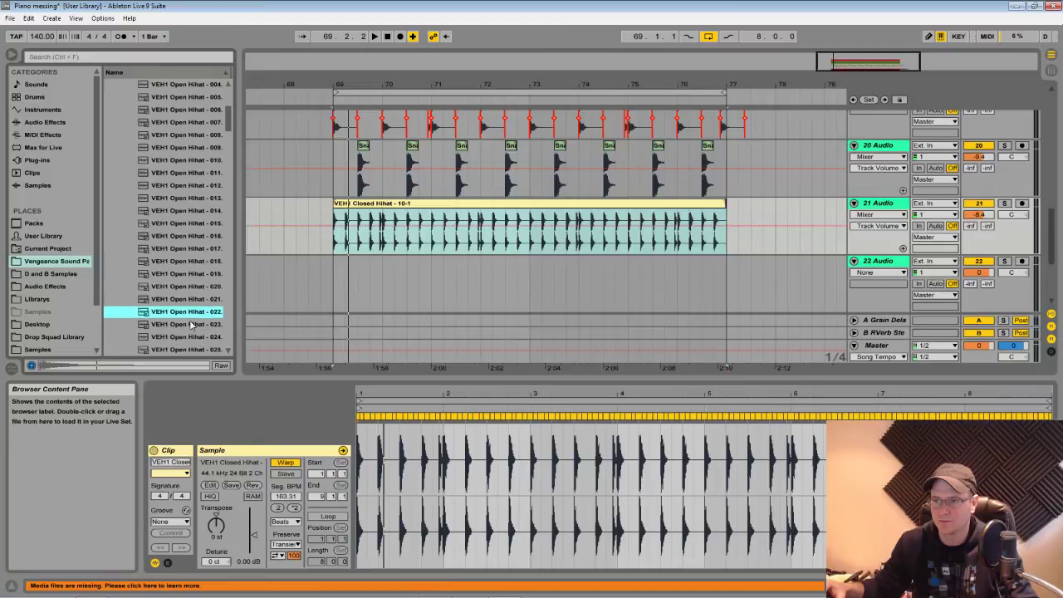
click(192, 325)
scroll(193, 325, down, 1)
click(187, 304)
click(189, 314)
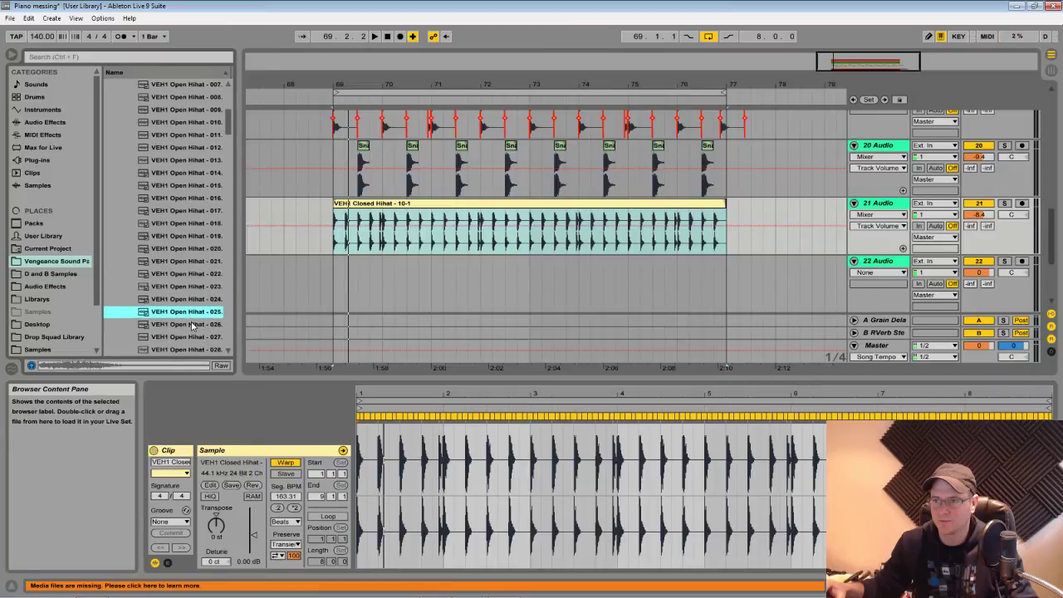
click(190, 325)
click(188, 340)
key(Down)
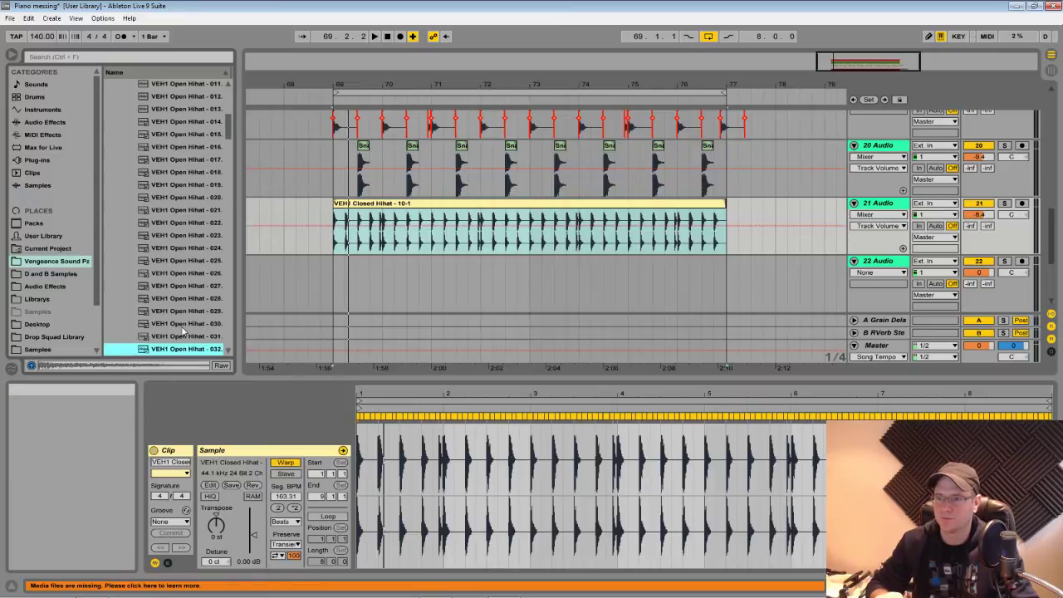
key(Up)
key(Up)
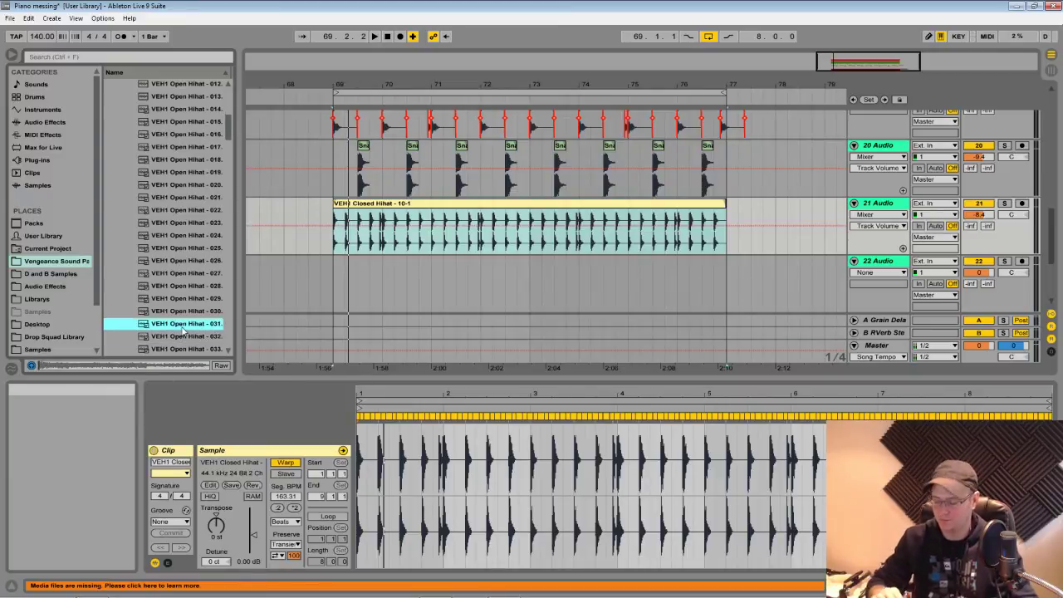
drag(185, 328, 521, 295)
Listen to the open hi-hat in the loop and move its clip half a beat forward to 72.4.3
key(space)
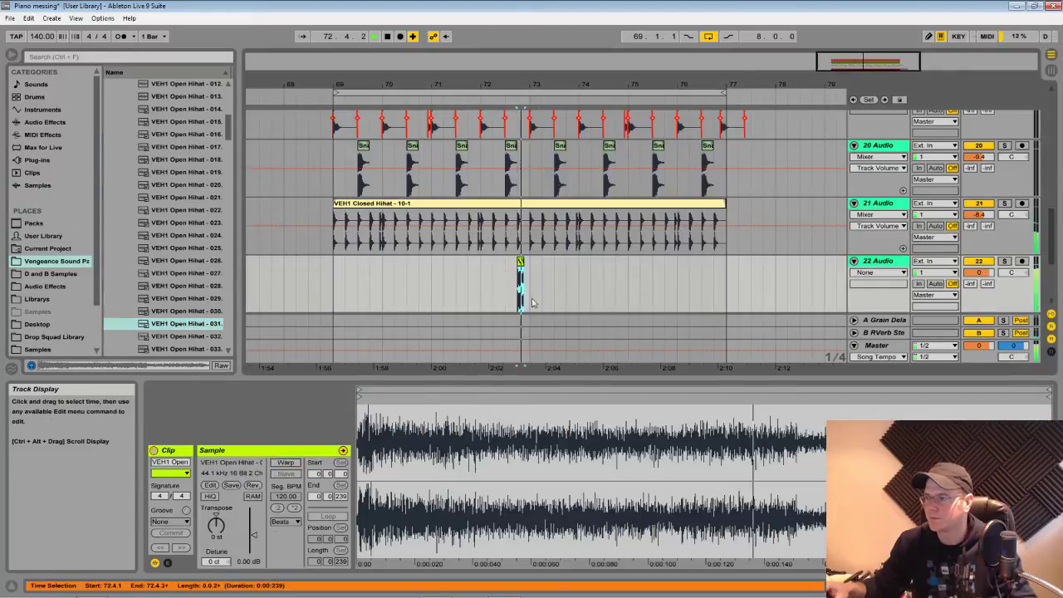
key(space)
drag(528, 86, 527, 145)
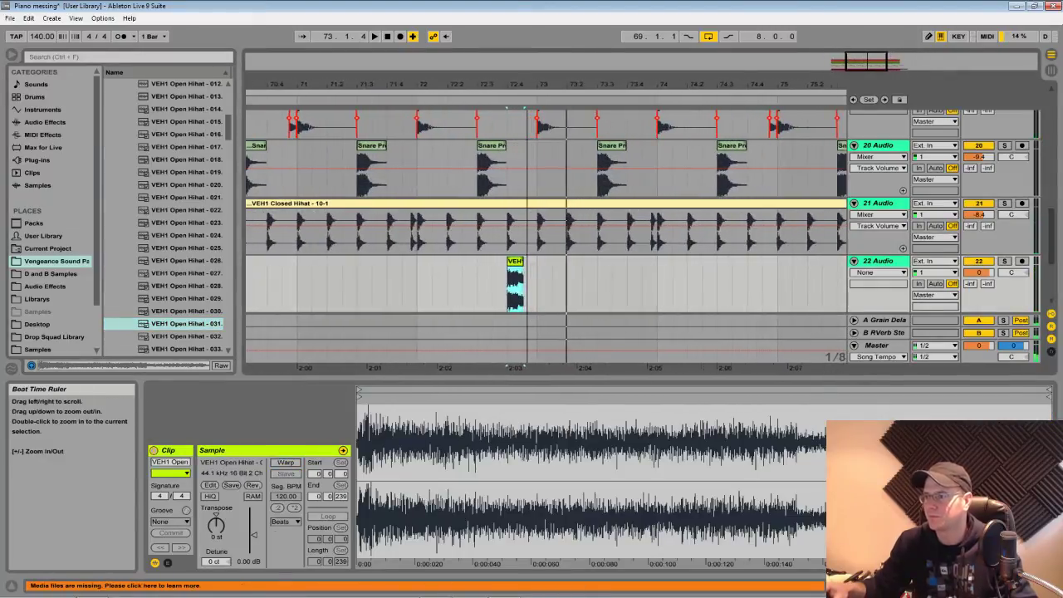
drag(519, 266, 533, 265)
click(542, 264)
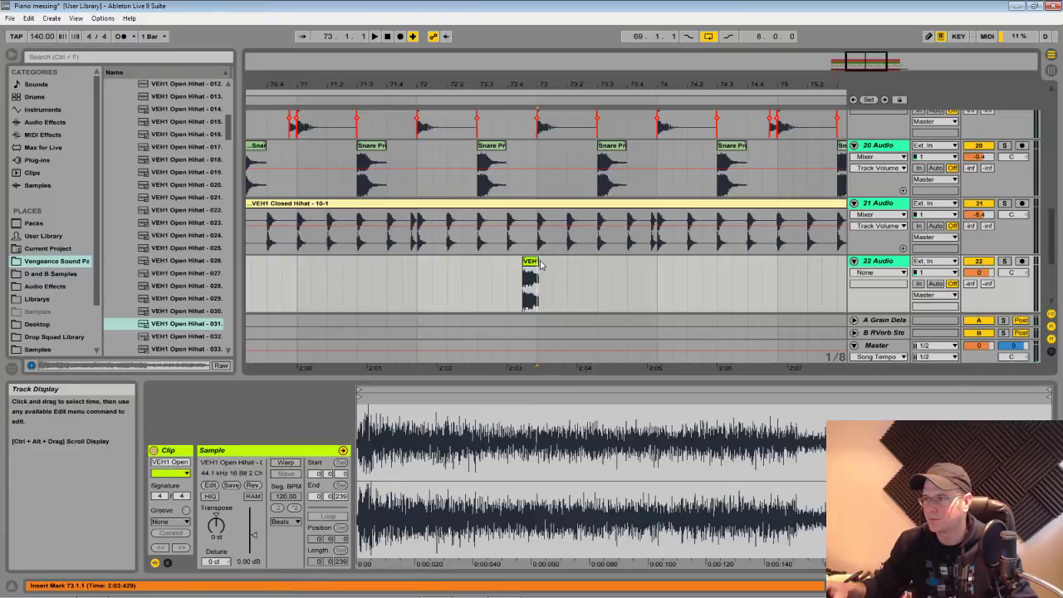
Check the open hi-hat in playback and move its clip on track 22 Audio back to 72.4.1
click(532, 274)
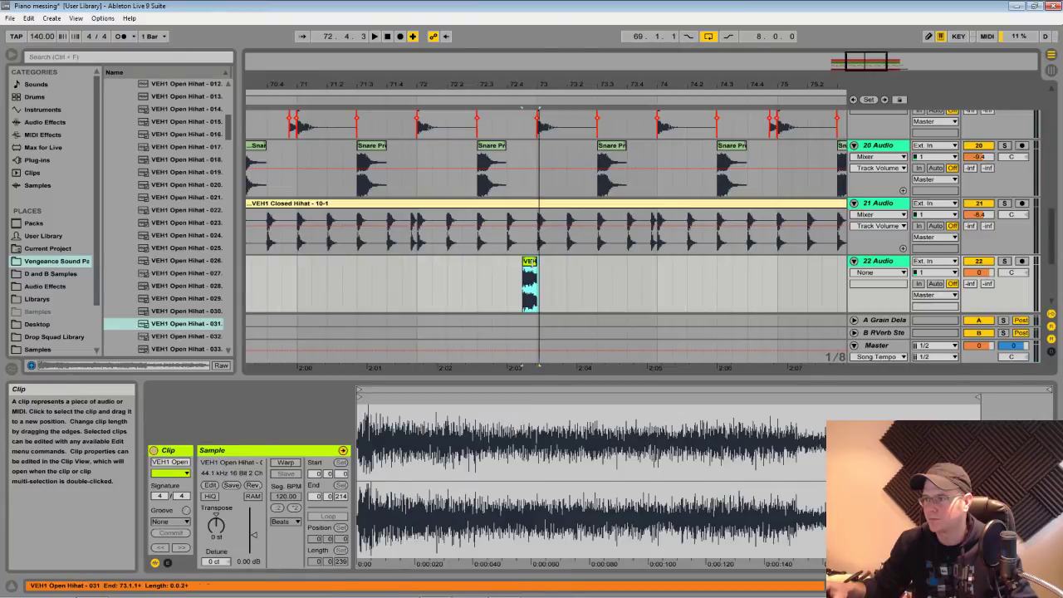
click(423, 280)
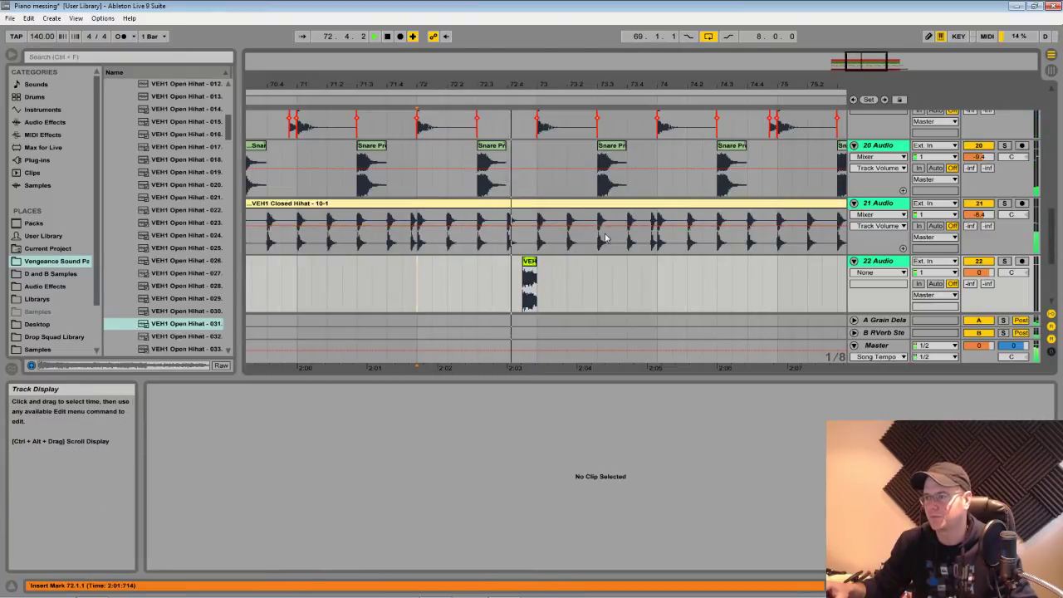
key(space)
drag(530, 282, 515, 278)
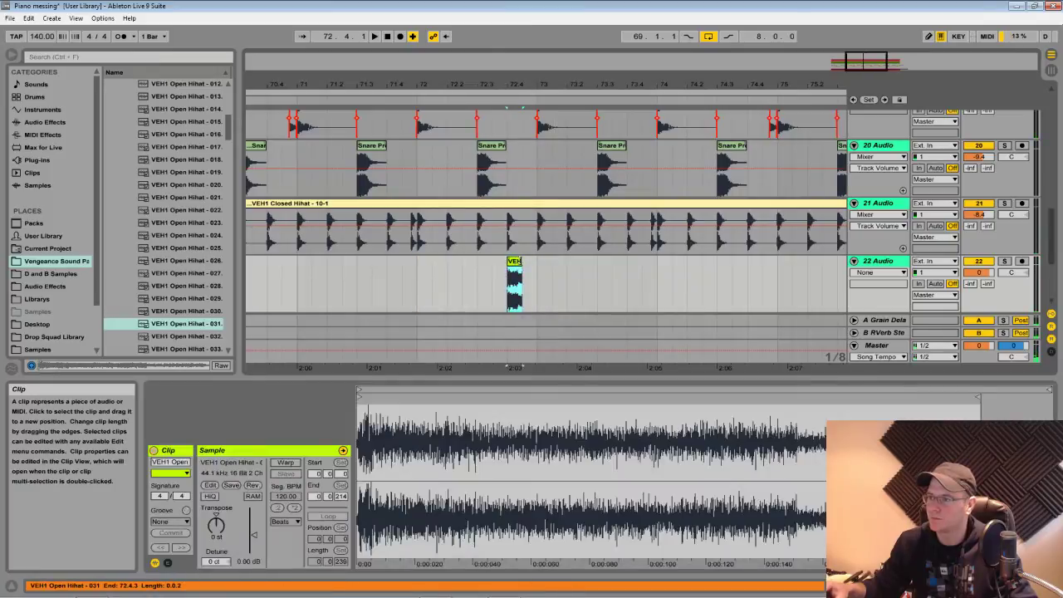
click(465, 285)
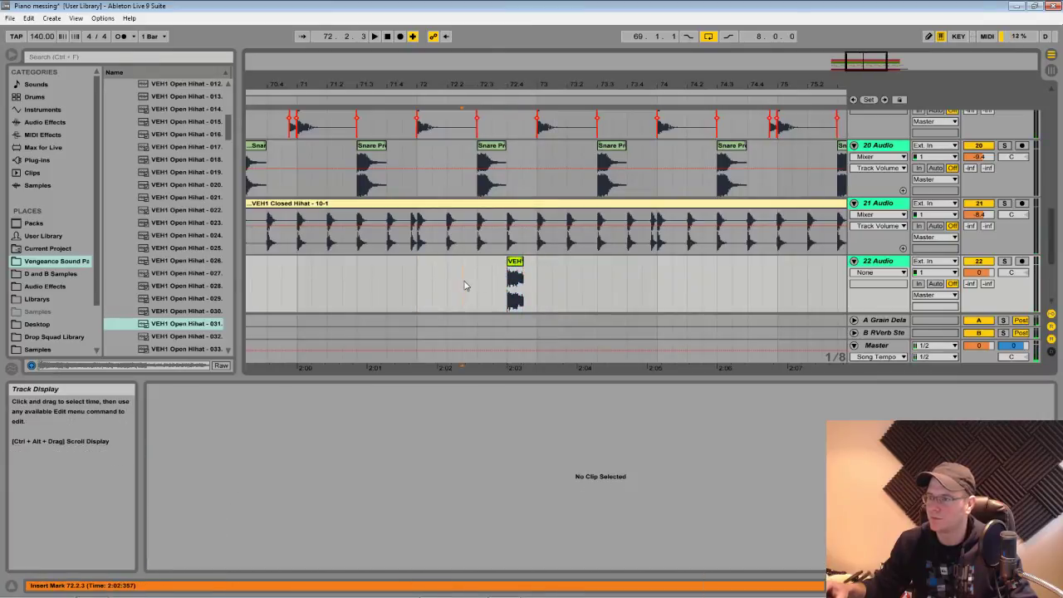
click(520, 274)
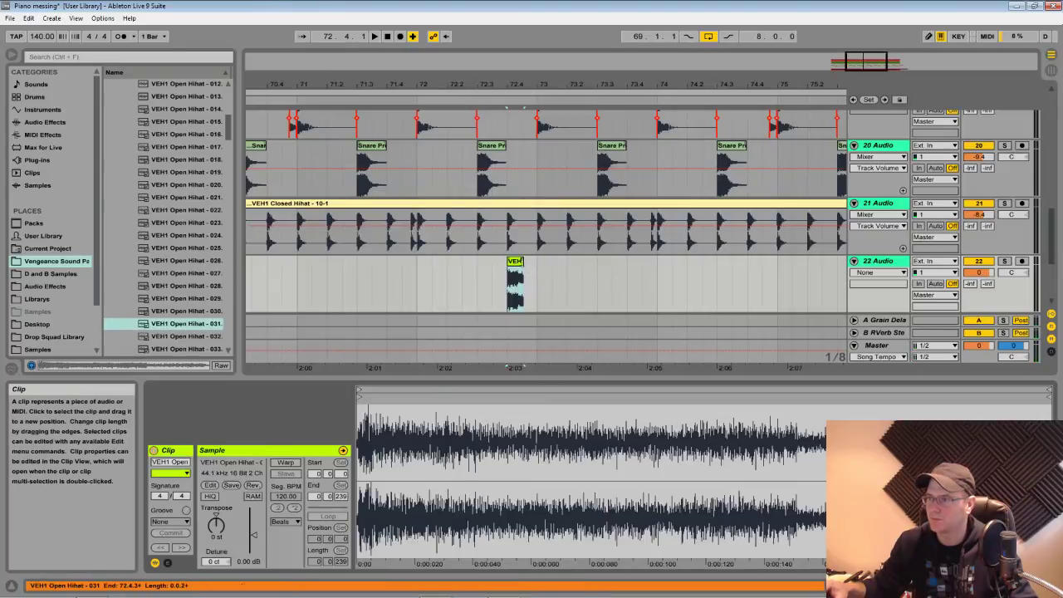
Trim the end of the open hi-hat clip to 72.4.3 and consolidate it
drag(532, 87, 533, 313)
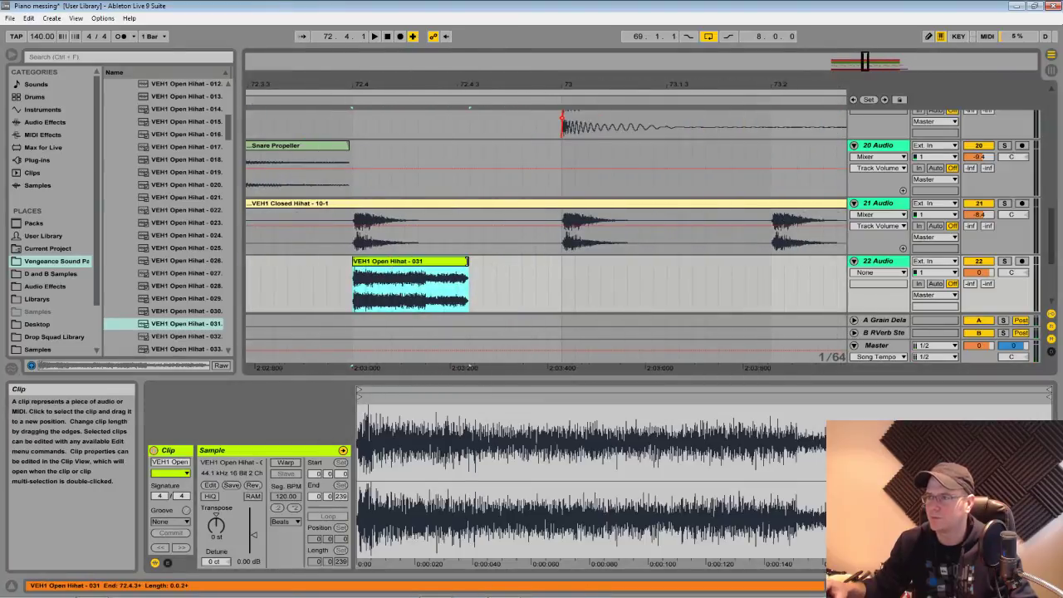
drag(467, 261, 378, 292)
right_click(417, 261)
click(593, 310)
right_click(388, 264)
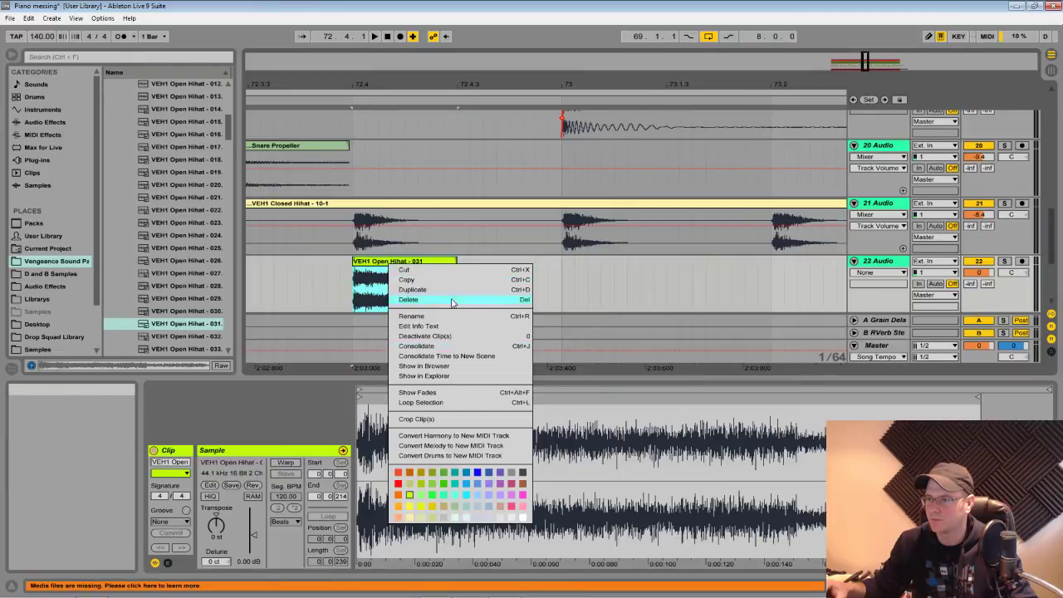
click(420, 346)
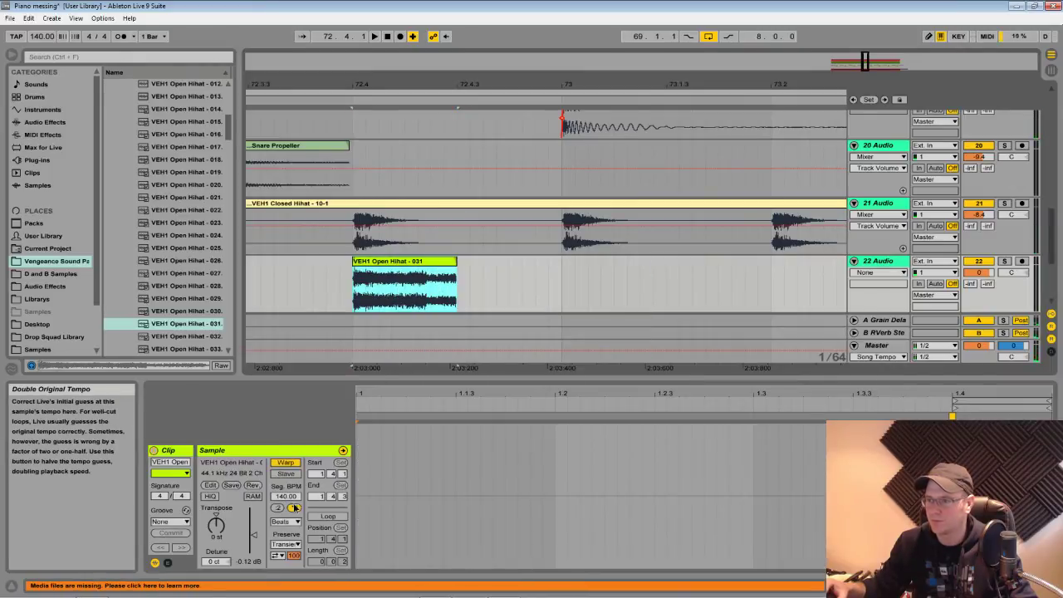
Double the open hi-hat clip's segment tempo to 280 BPM and listen to it in Re-Pitch warp mode
key(space)
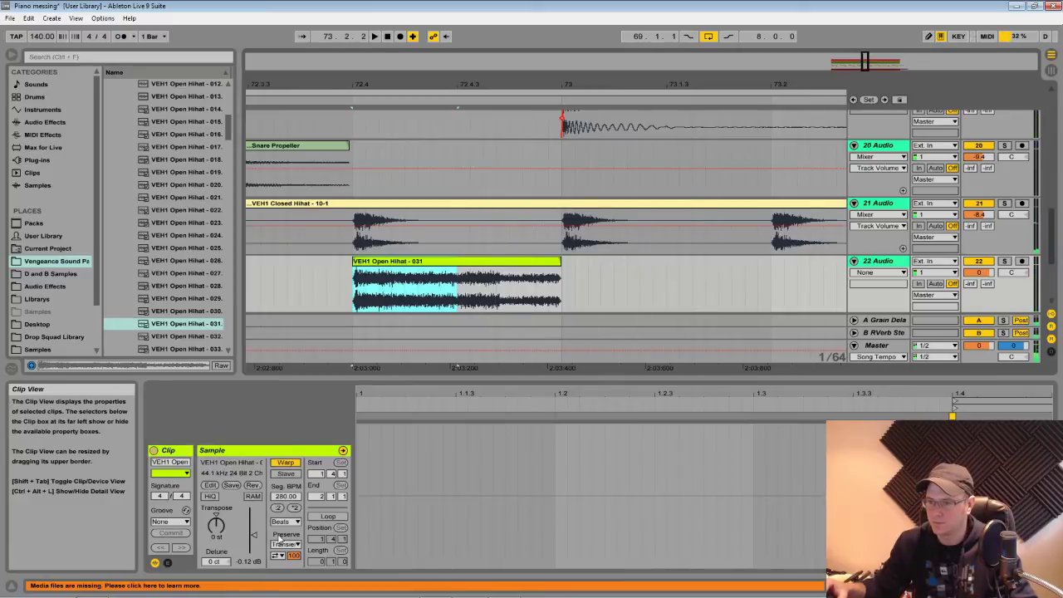
click(285, 543)
click(279, 544)
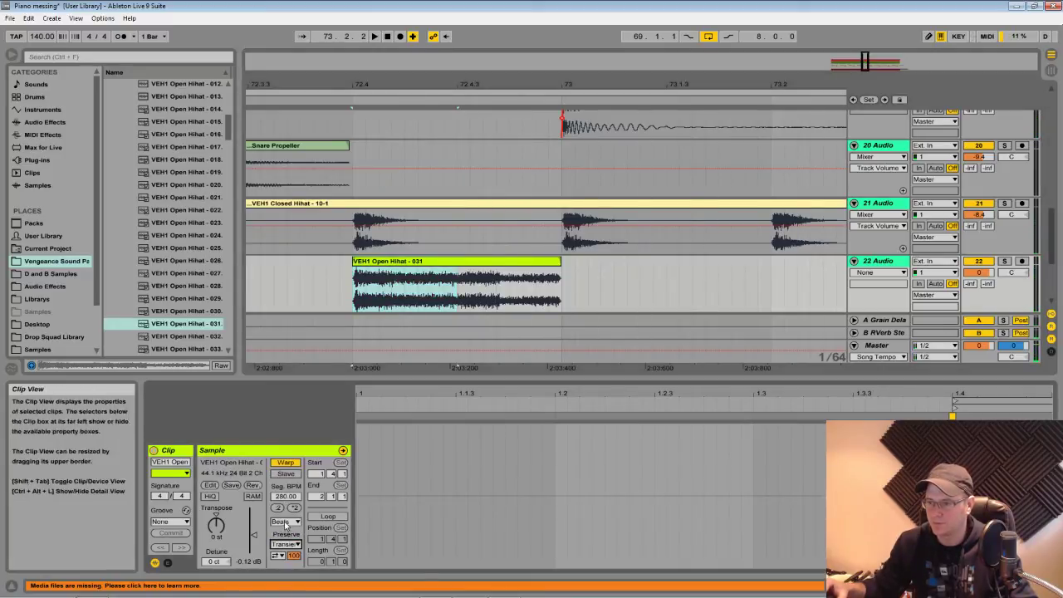
click(285, 521)
click(295, 562)
key(space)
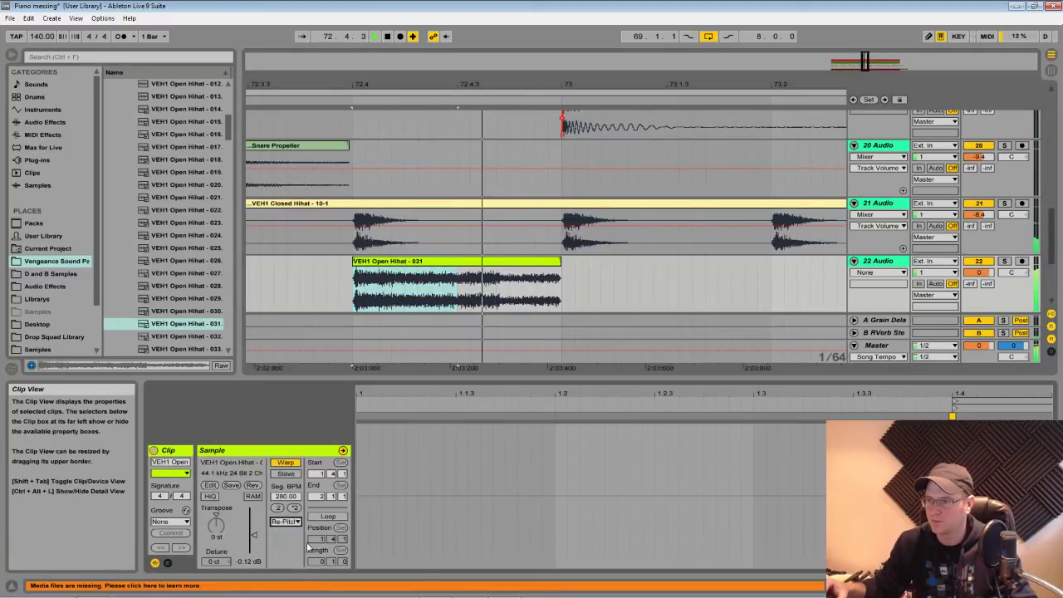
Compare Complex with Complex Pro warping, keep Complex Pro with formants at 47.66, and lower track 22 Audio to -4.9 dB
click(285, 521)
click(286, 570)
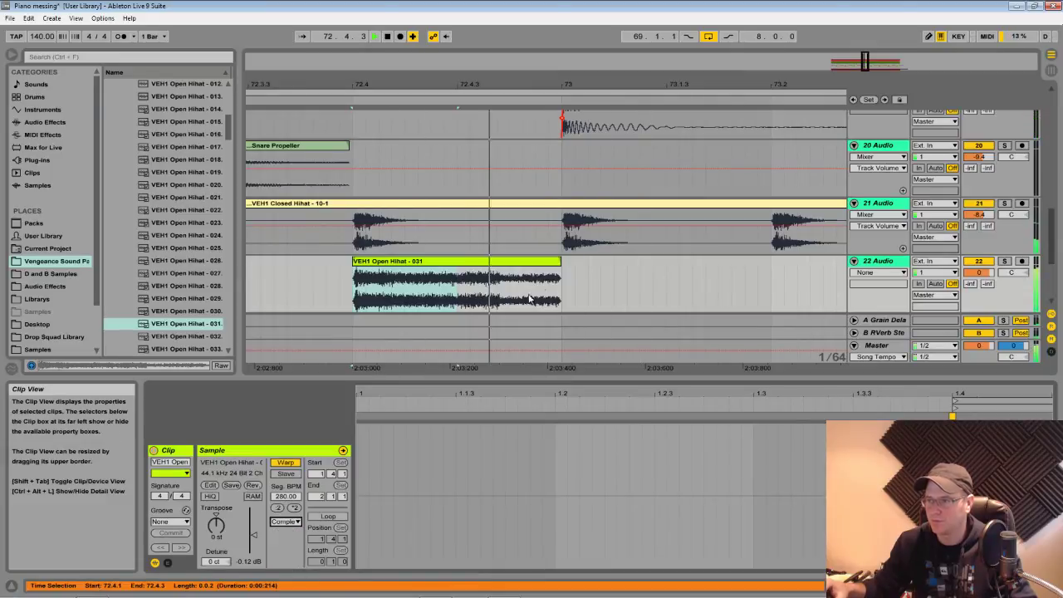
click(285, 521)
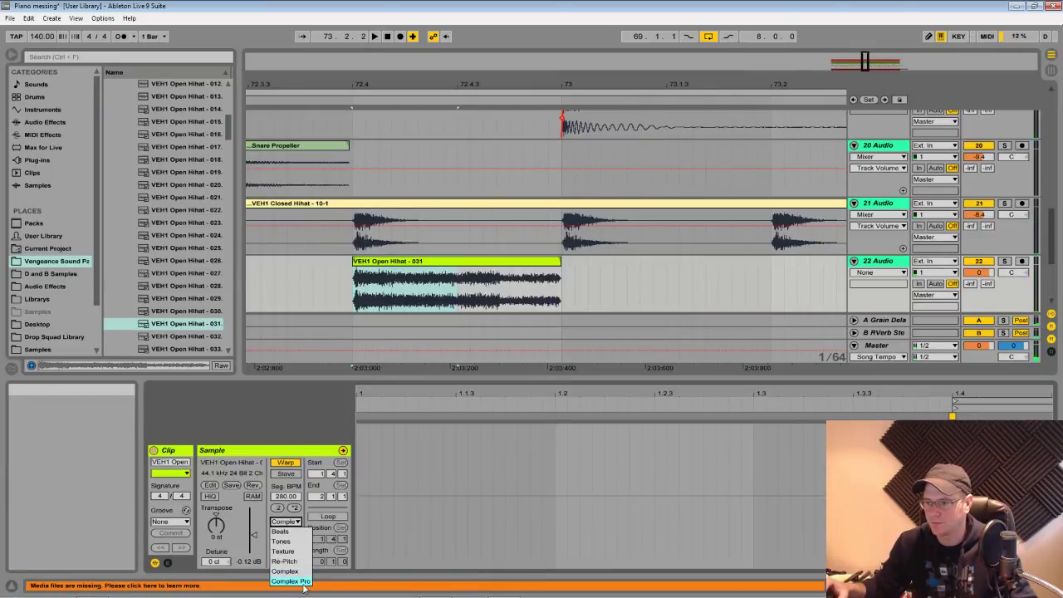
click(291, 580)
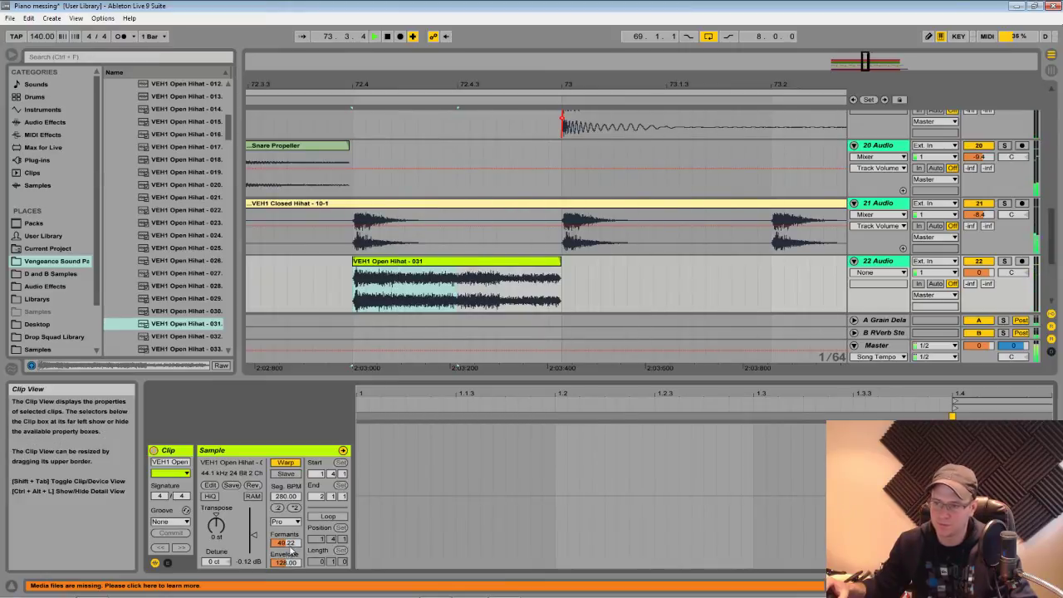
drag(291, 551, 290, 552)
drag(987, 272, 980, 269)
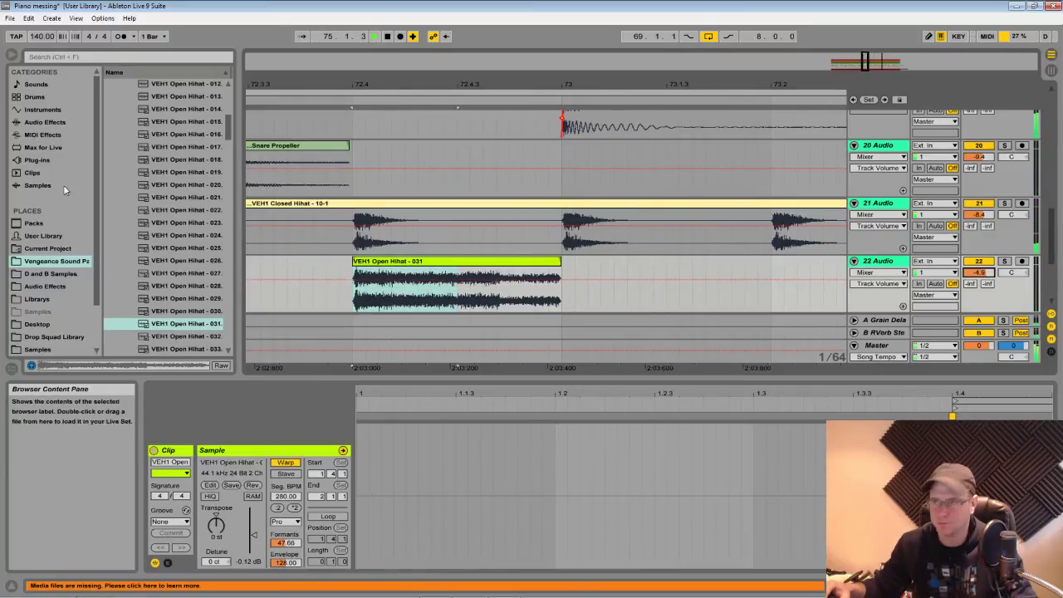
Hide the browser and select the kick drum's track, 19 Audio
click(11, 55)
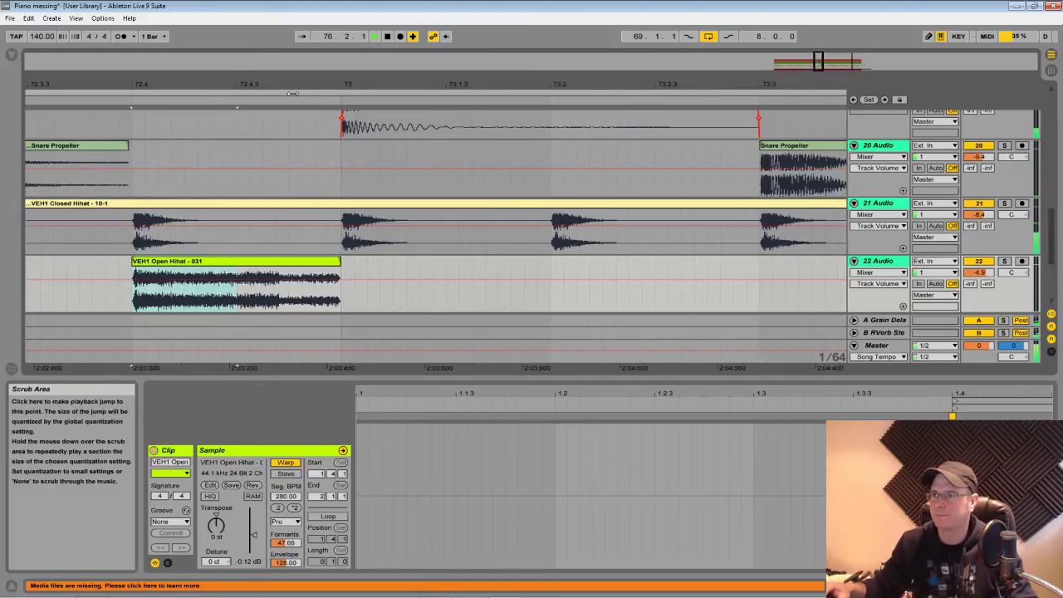
drag(311, 85, 605, 10)
scroll(766, 166, up, 4)
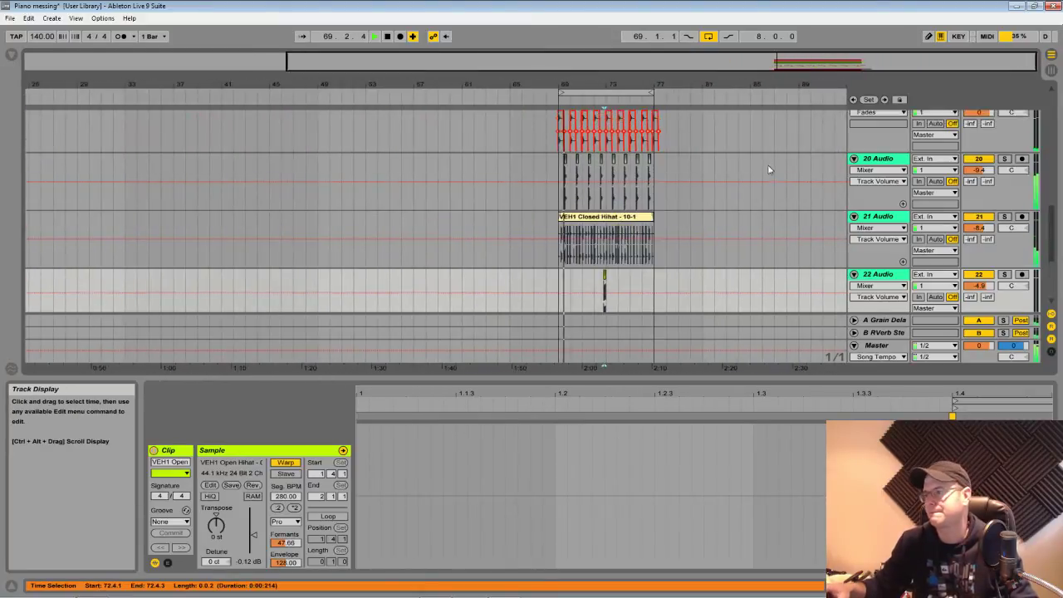
click(876, 143)
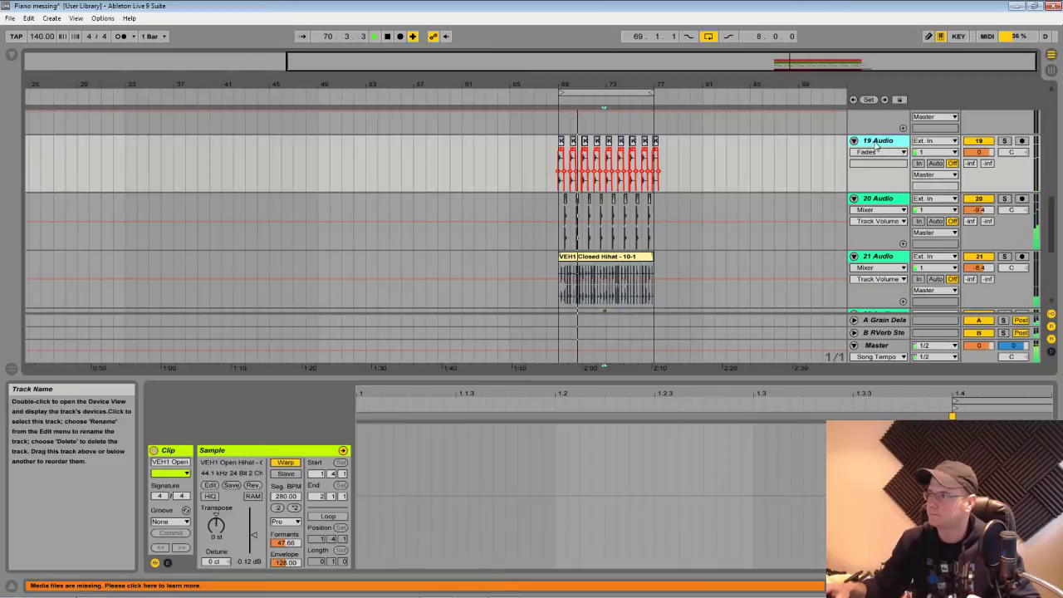
right_click(880, 146)
click(903, 197)
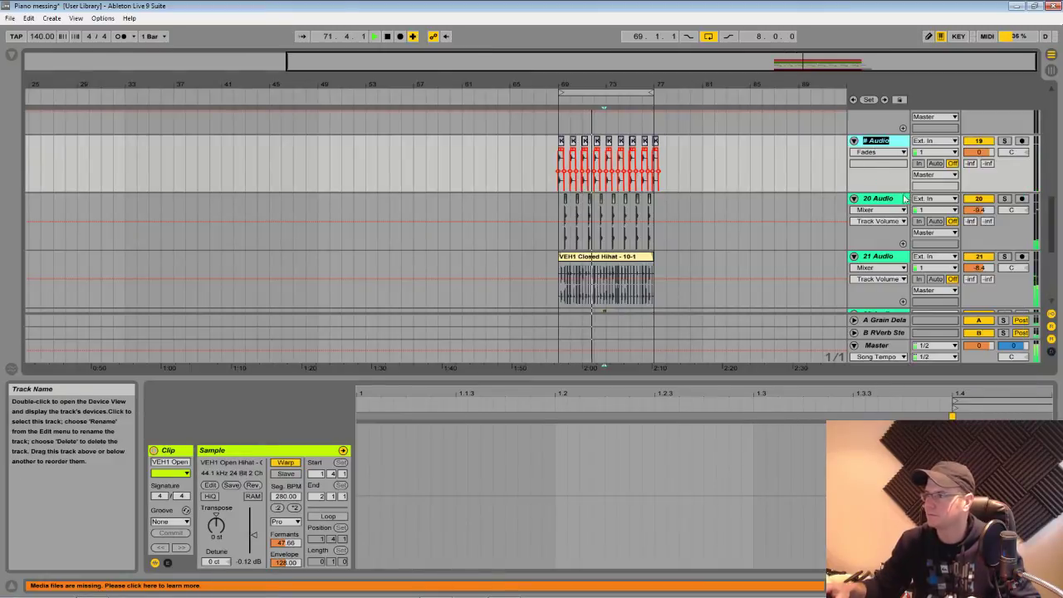
key(Return)
key(ctrl+k)
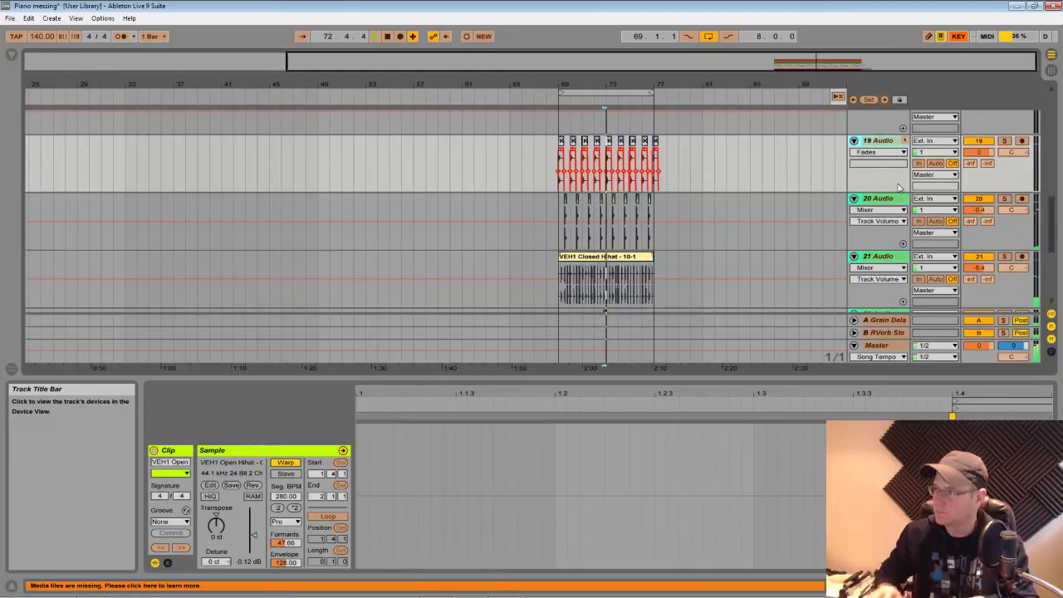
click(814, 171)
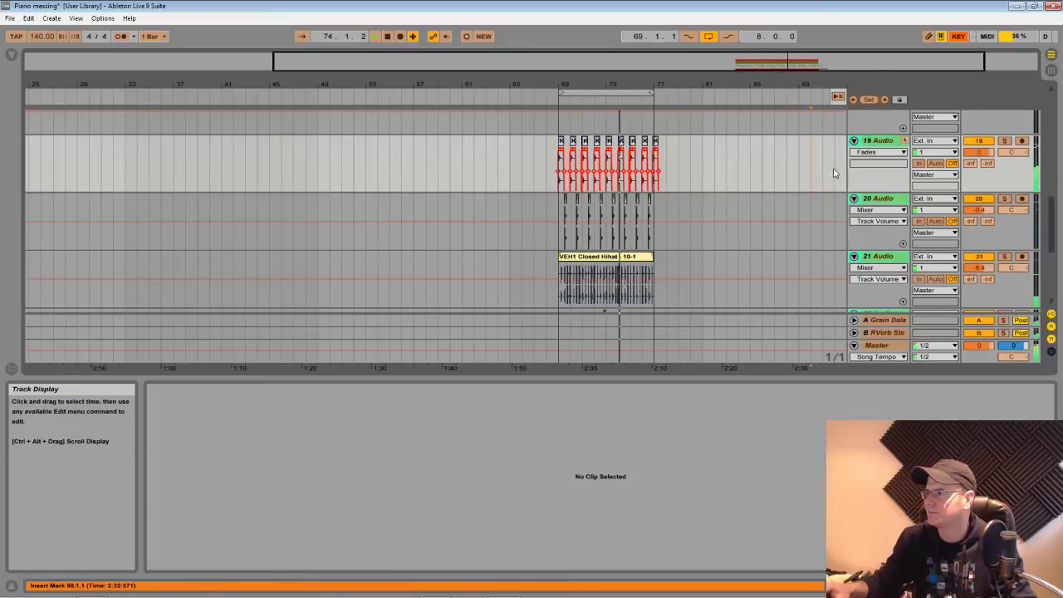
click(958, 37)
Rename track 19 Audio as Kick and colour the track red
click(885, 143)
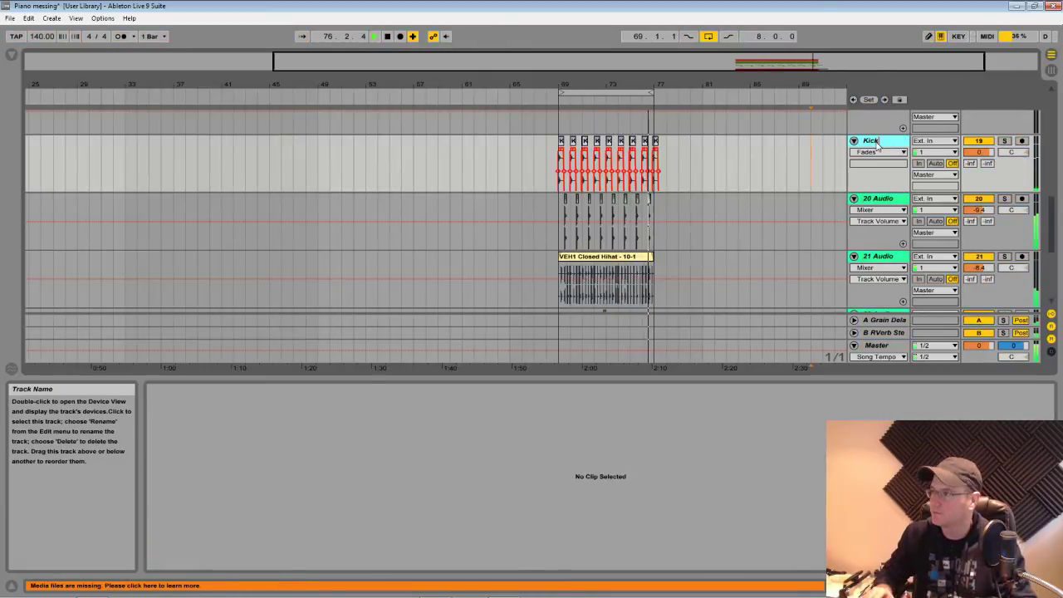
right_click(878, 144)
click(885, 343)
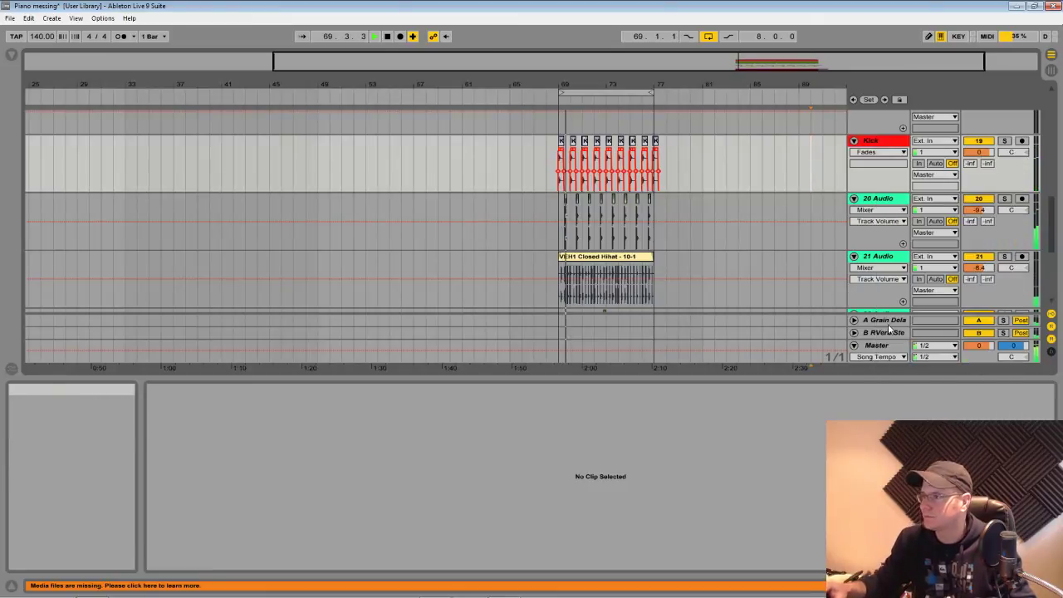
Consolidate the Kick clips from 69.1.1 to 77.1.1 and delete the leftover piece after bar 77
drag(560, 169, 655, 172)
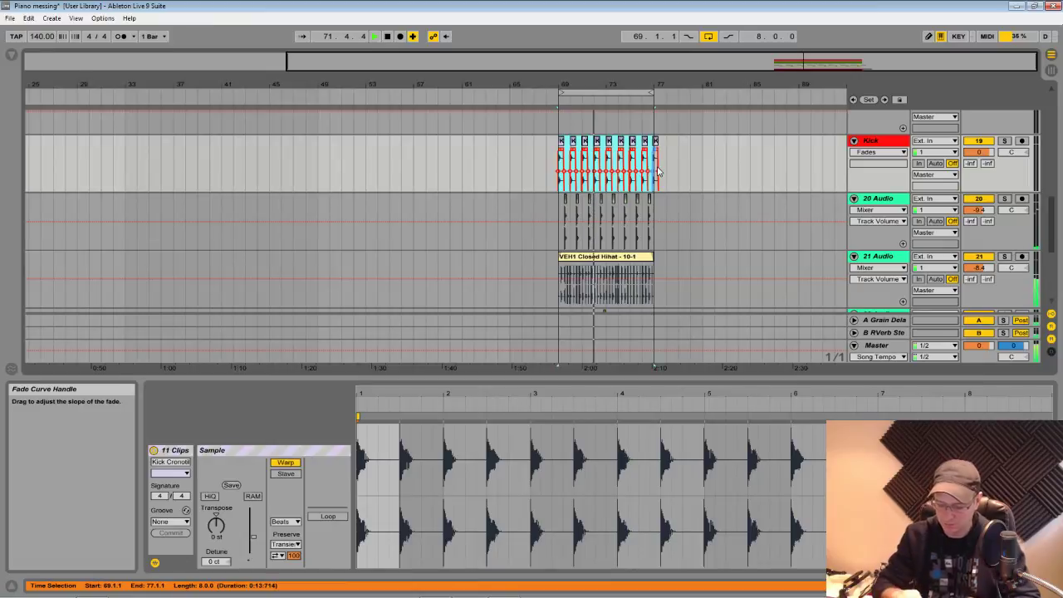
key(ctrl+j)
key(Return)
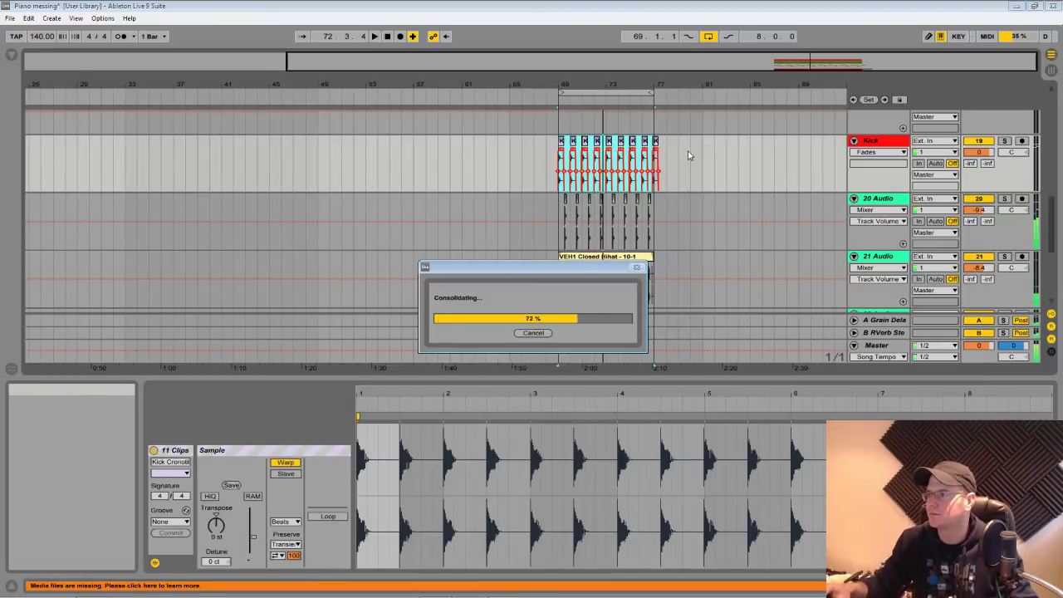
drag(702, 162, 663, 163)
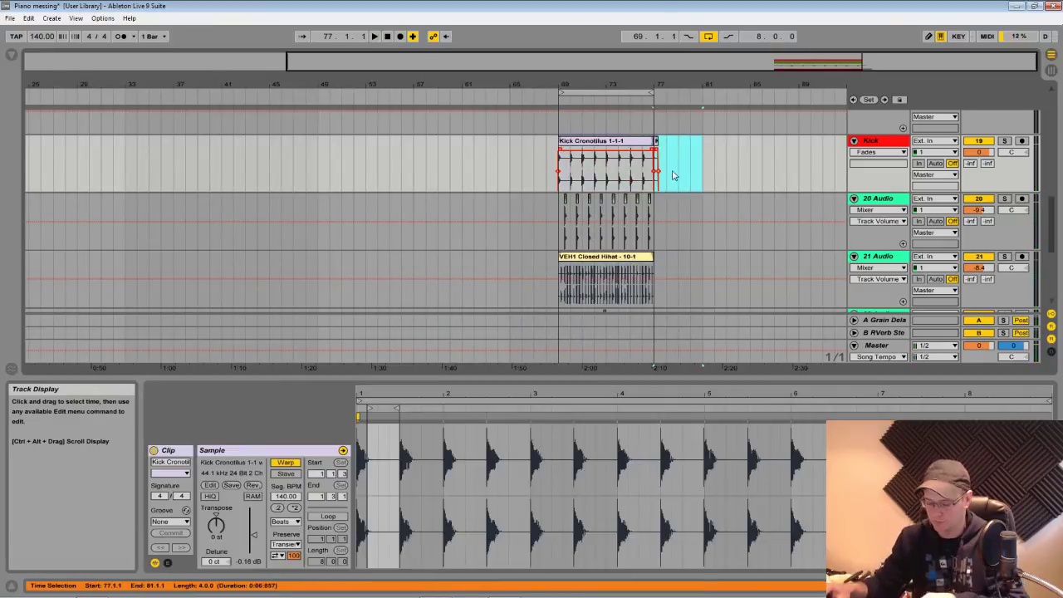
key(Delete)
Play the loop from 69.1.1 and colour the consolidated Kick clip red
click(562, 198)
key(space)
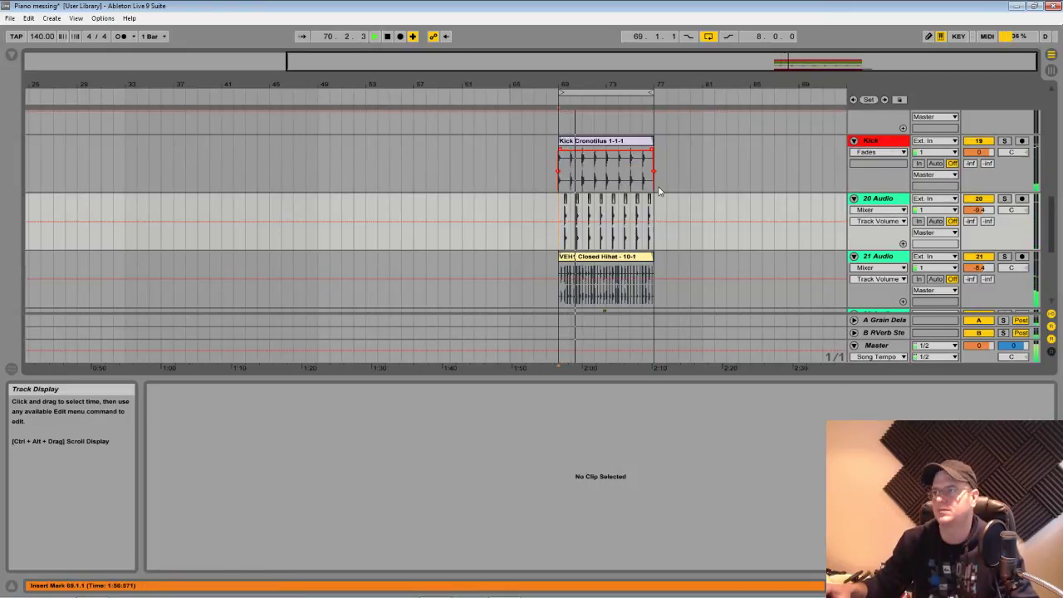
right_click(626, 145)
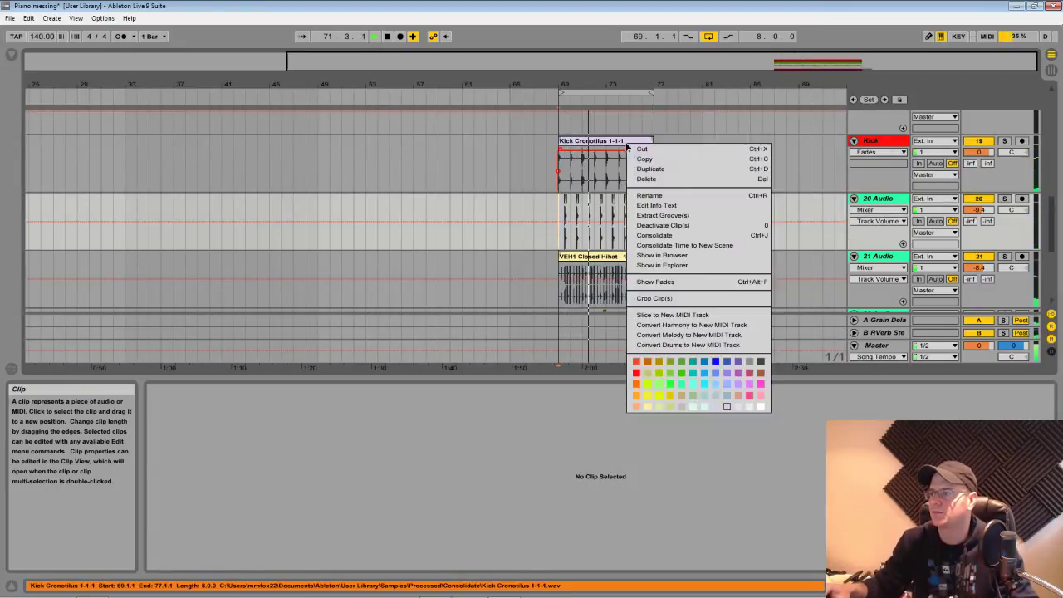
click(636, 373)
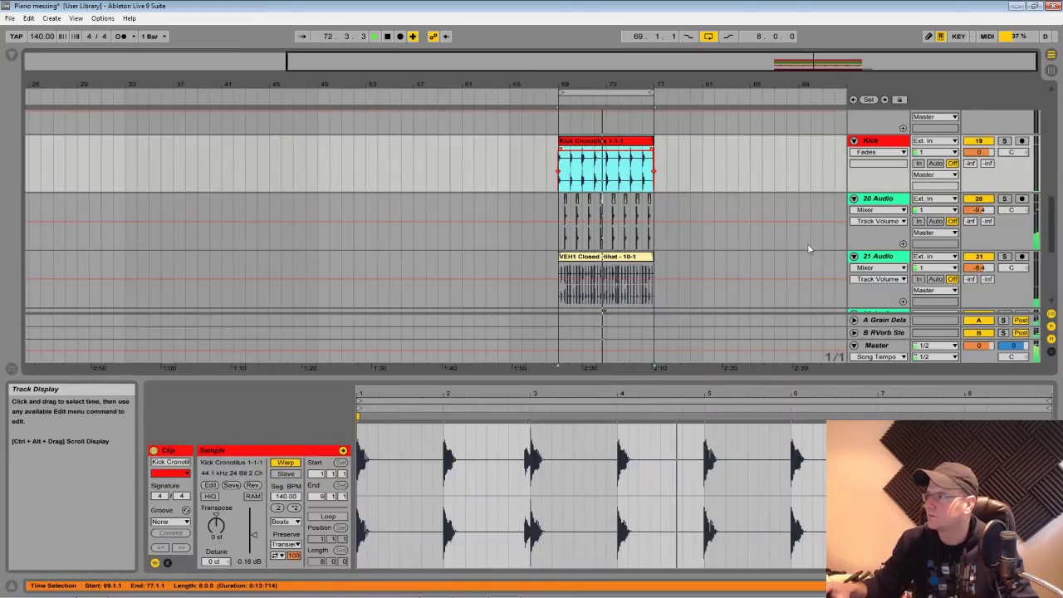
Shape the Kick's EQ Eight with a higher low cut, a low-frequency dip in band 2, and band 3 at 835 Hz, -1.61 dB
double_click(882, 141)
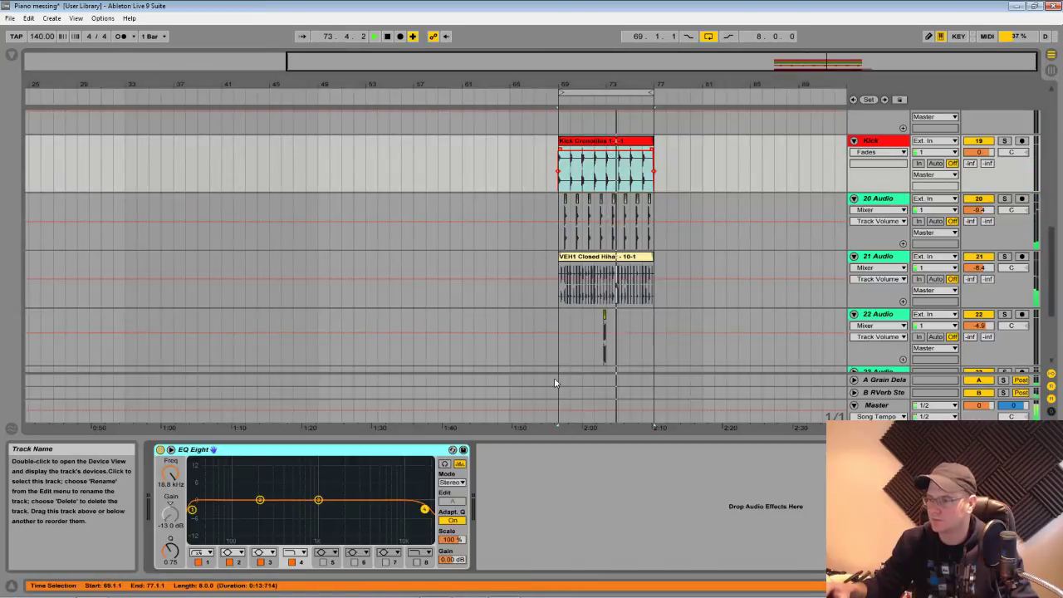
drag(260, 499, 247, 540)
drag(192, 509, 202, 508)
drag(247, 540, 244, 519)
drag(318, 499, 311, 504)
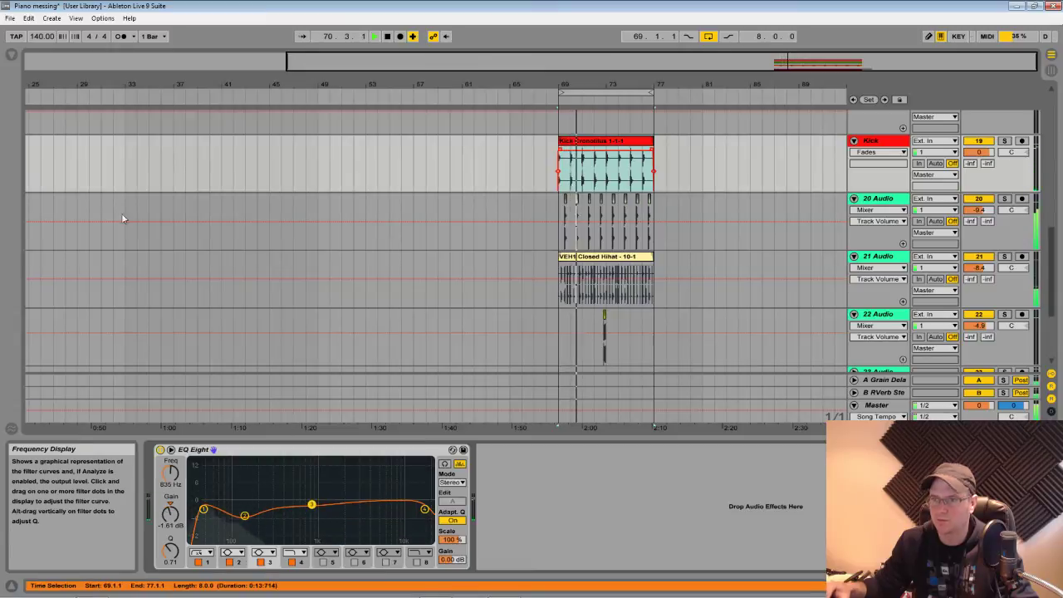
Add a Compressor after the Kick's EQ Eight with a -12.3 dB threshold and lower the Kick track to -2.2 dB
click(14, 59)
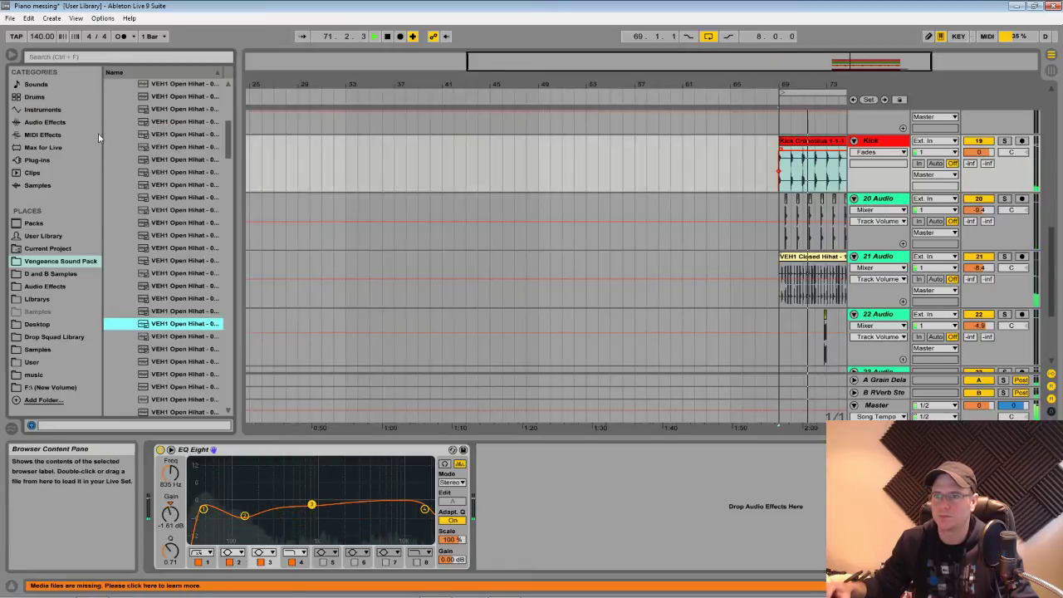
click(46, 122)
scroll(204, 157, up, 3)
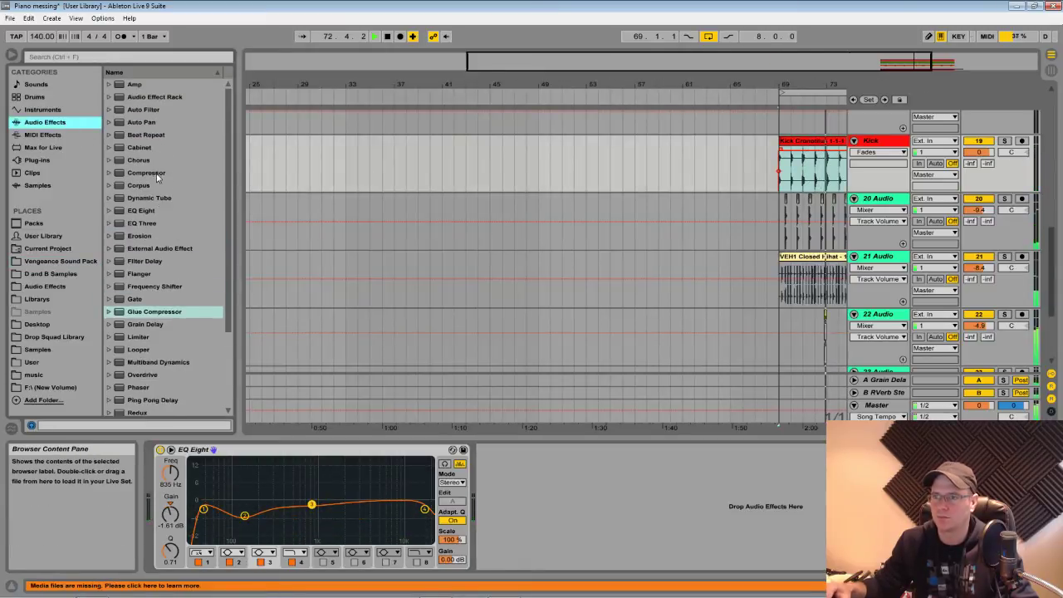
drag(146, 173, 537, 503)
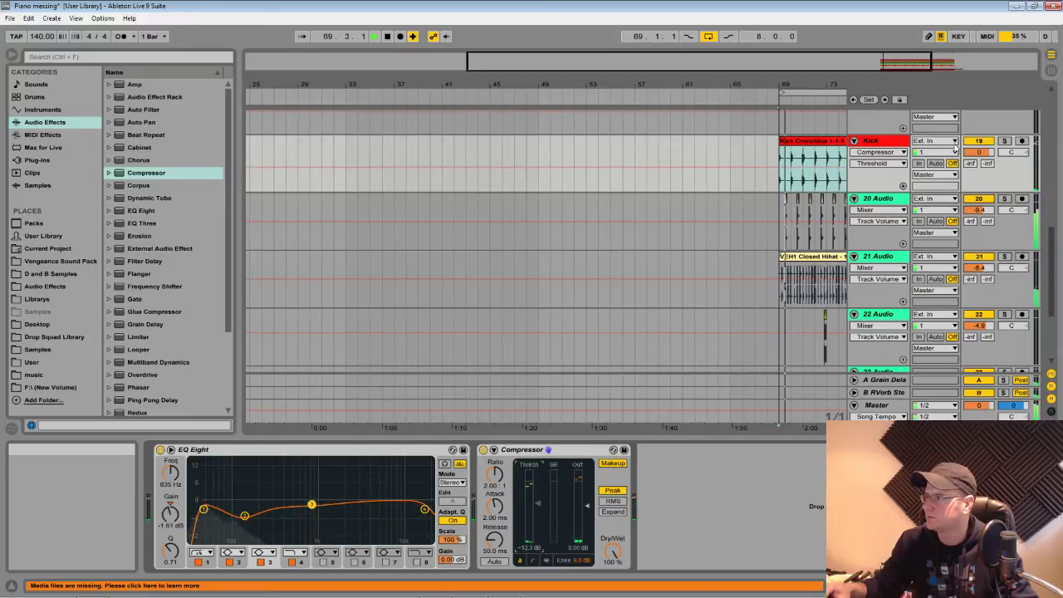
drag(979, 153, 979, 161)
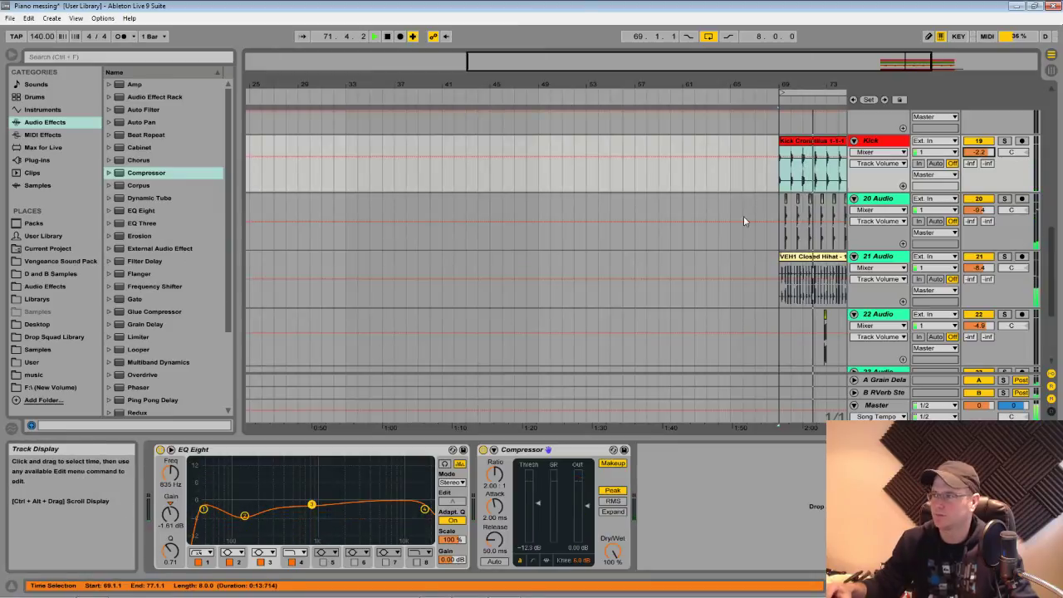
Rename track 20 as Snare and colour the track yellow
scroll(913, 249, up, 3)
click(883, 258)
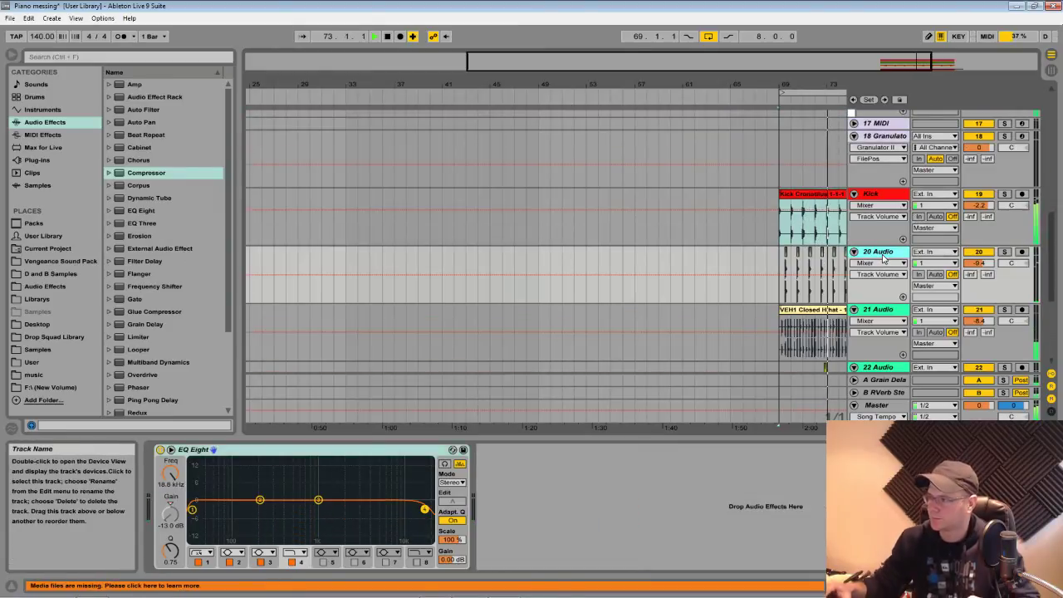
key(ctrl+r)
text(Snar)
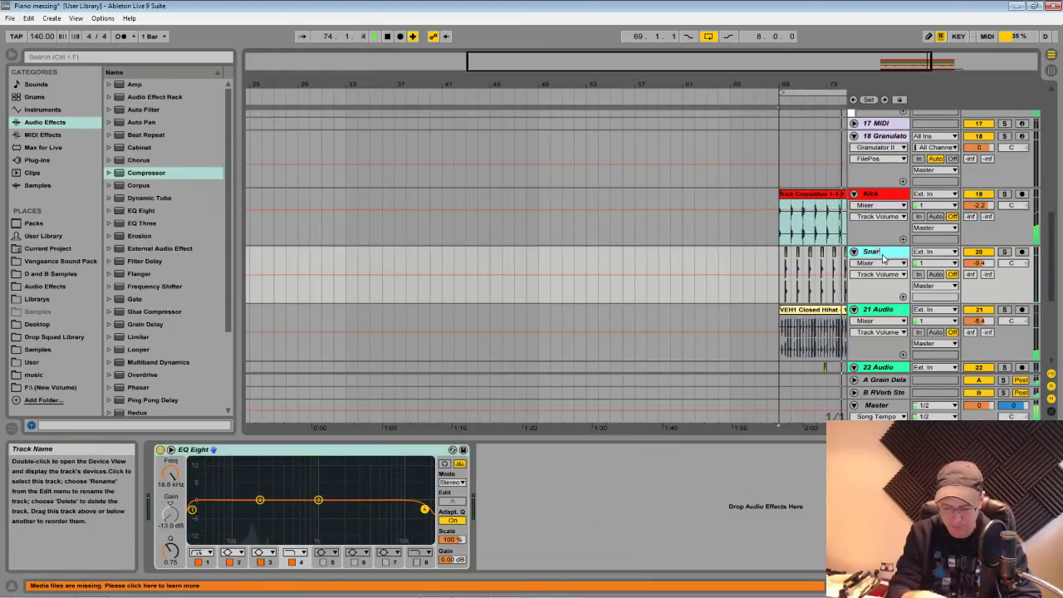
text(e)
key(Return)
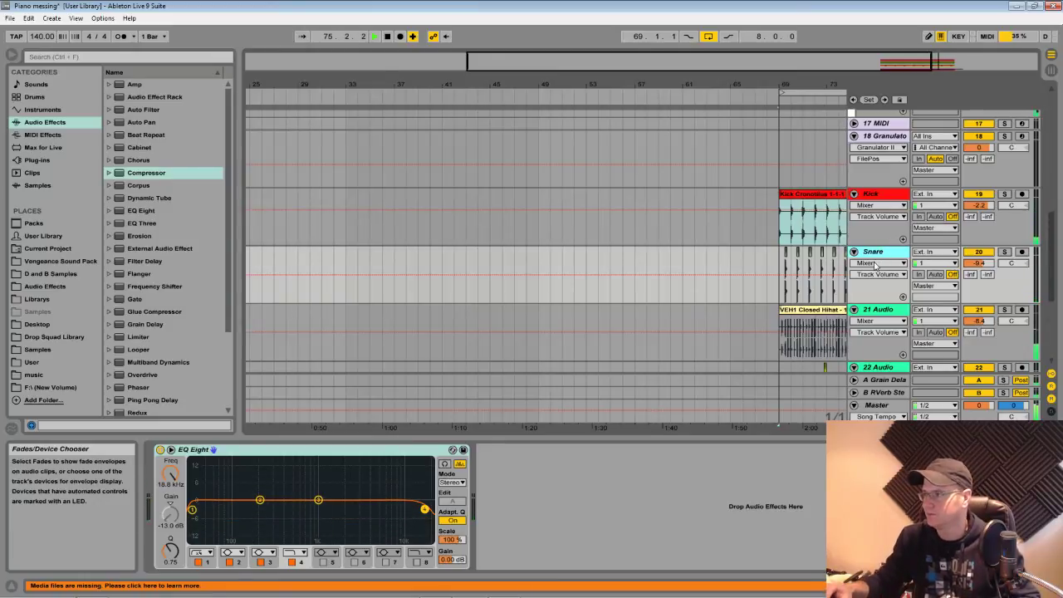
right_click(884, 254)
click(920, 422)
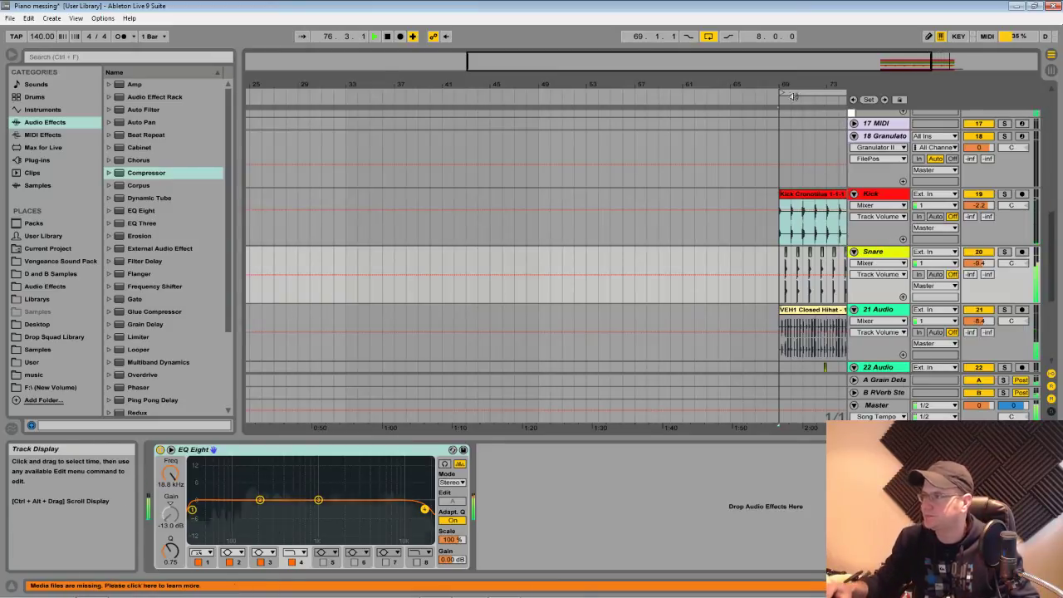
Consolidate the Snare clips from 69.1.1 to 77.1.1 into one clip and play the loop
drag(799, 85, 663, 84)
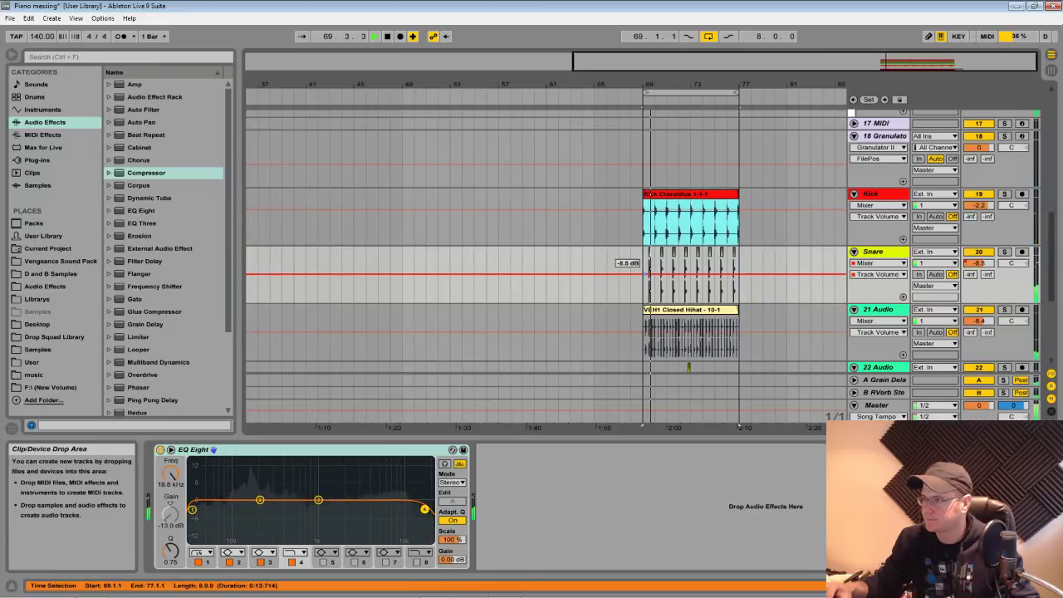
click(724, 279)
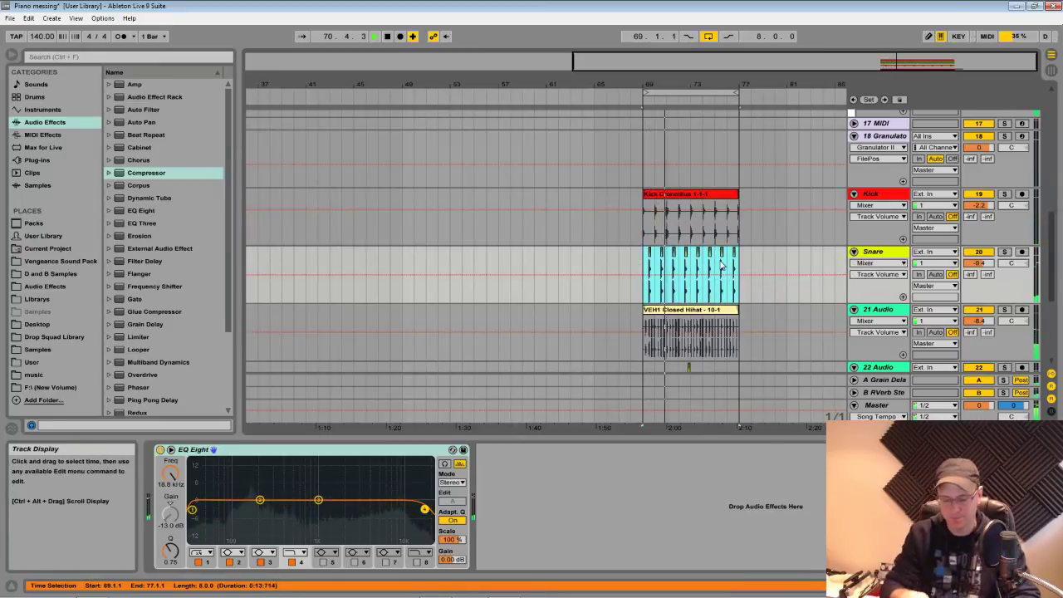
key(ctrl+j)
key(Return)
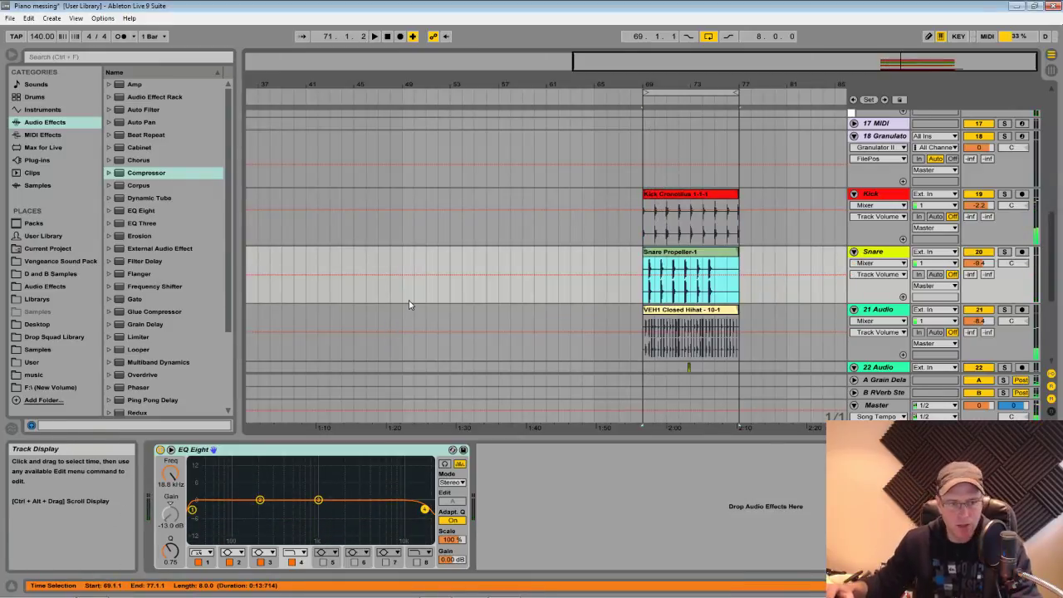
key(space)
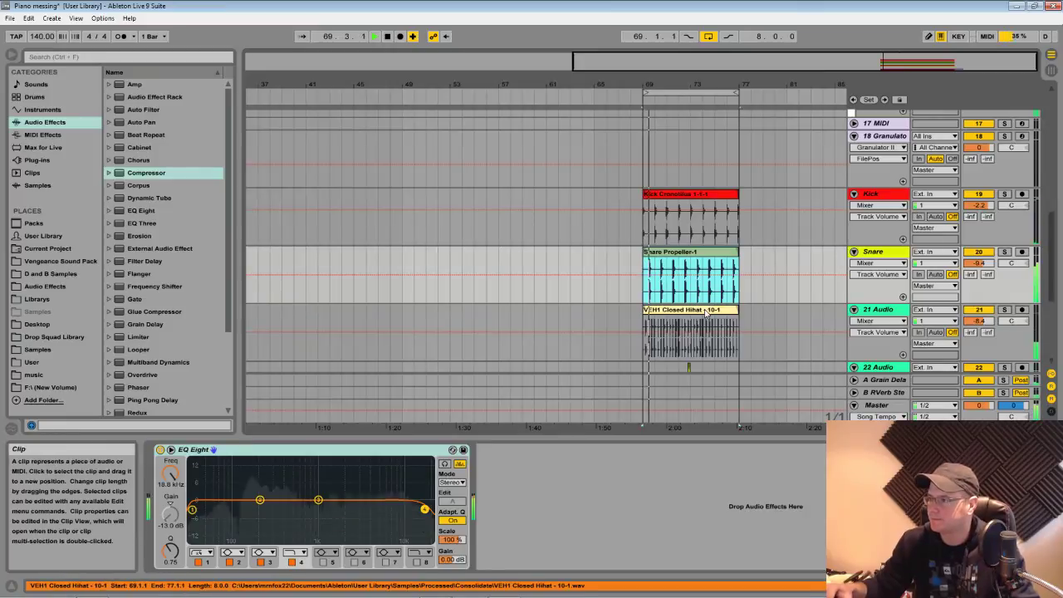
Colour the consolidated Snare clip yellow and shape its EQ Eight with low and high cuts and band 3 at 2.45 kHz, 3.60 dB
right_click(701, 257)
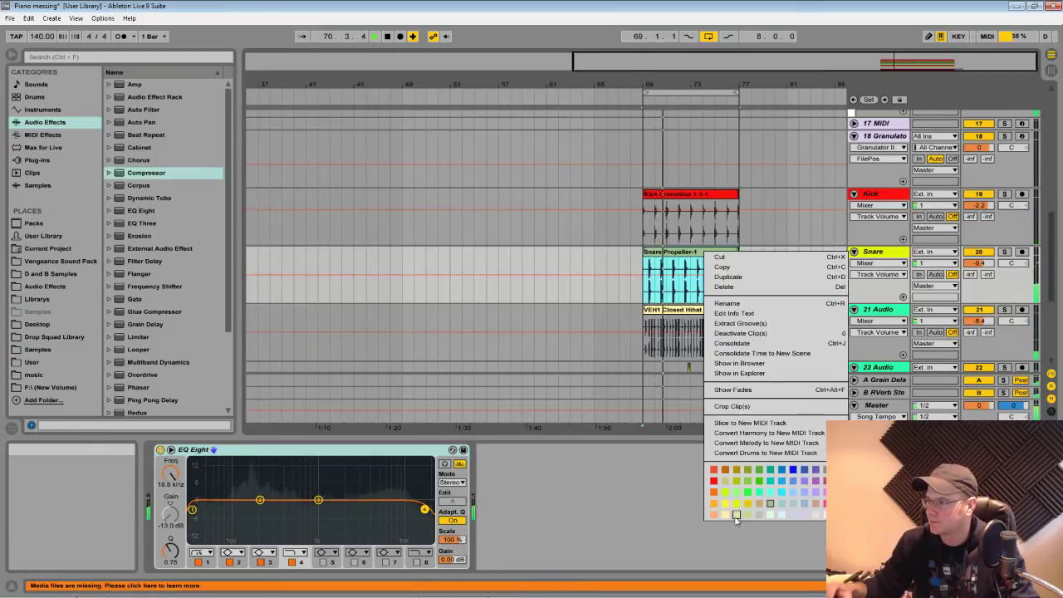
click(733, 486)
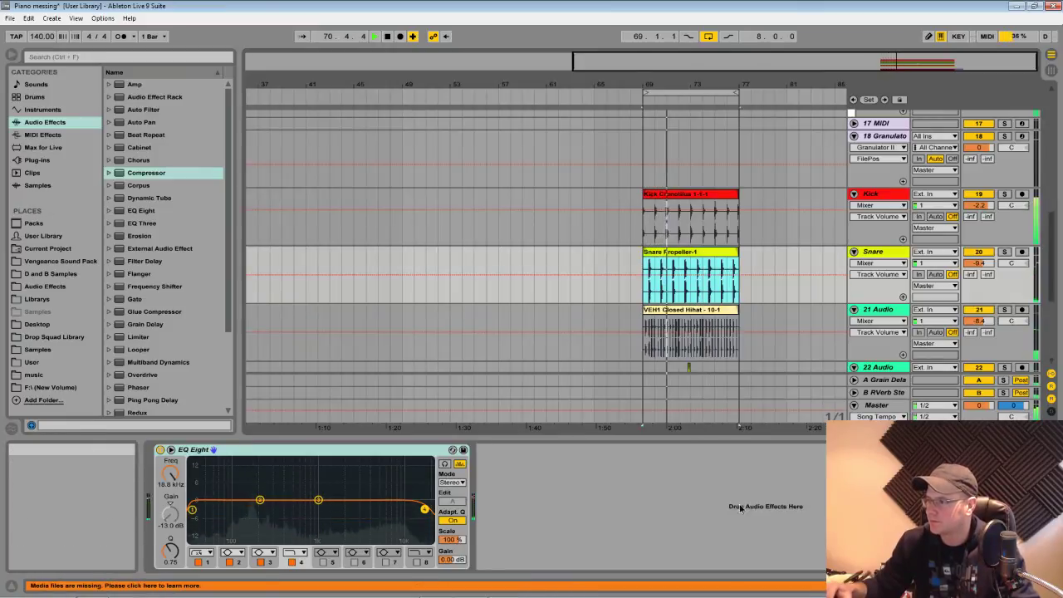
double_click(884, 253)
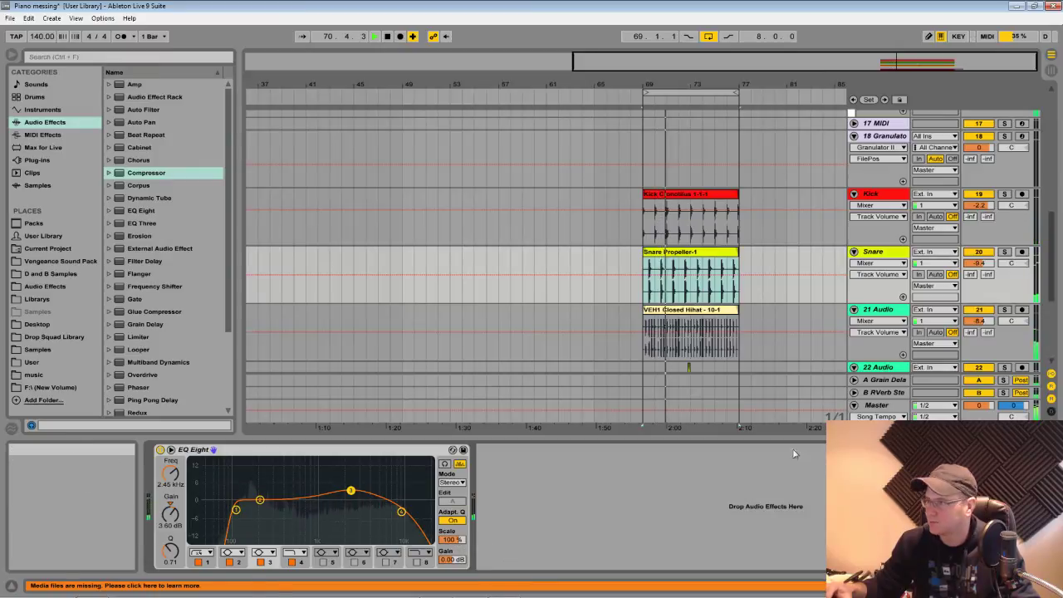
Rename the closed hi-hat track 21 as "closed"
click(890, 340)
key(ctrl+r)
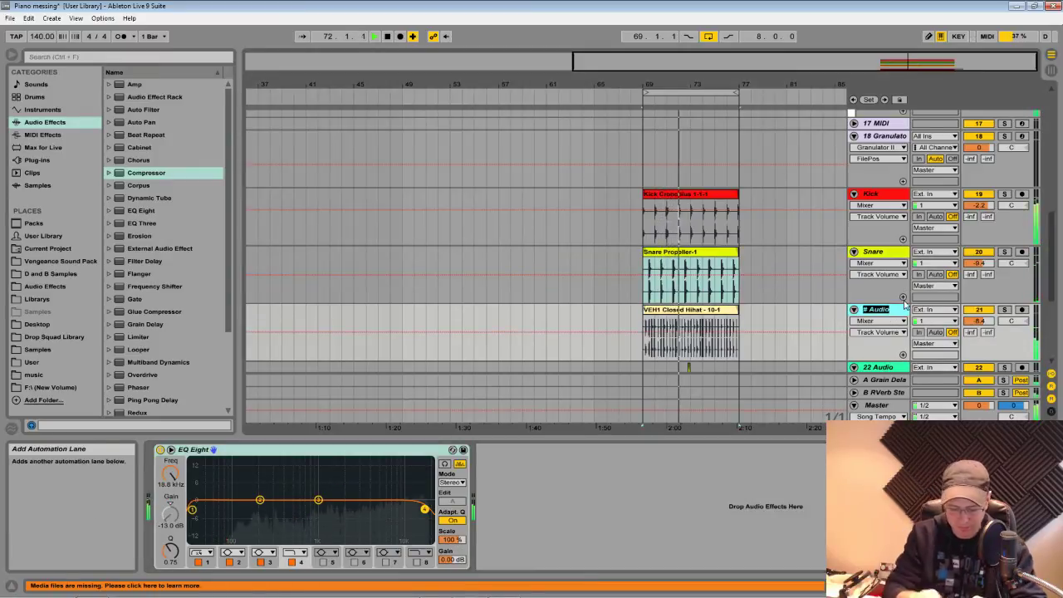
text(closed)
key(Return)
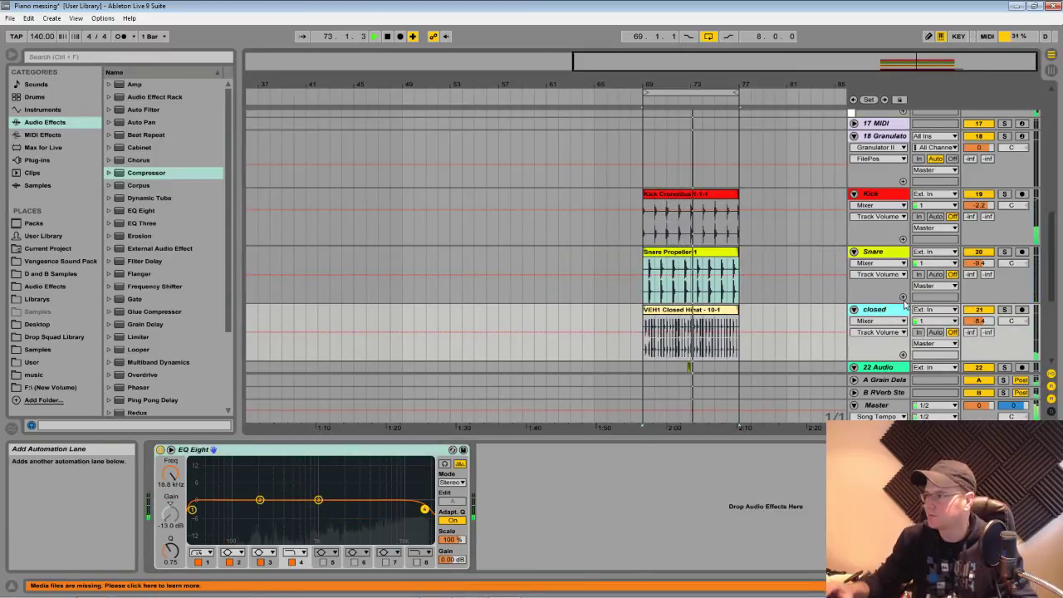
right_click(901, 310)
key(Escape)
Set the warp mode of the VEH1 Open Hihat clip on track 22 to Re-Pitch
scroll(780, 347, down, 5)
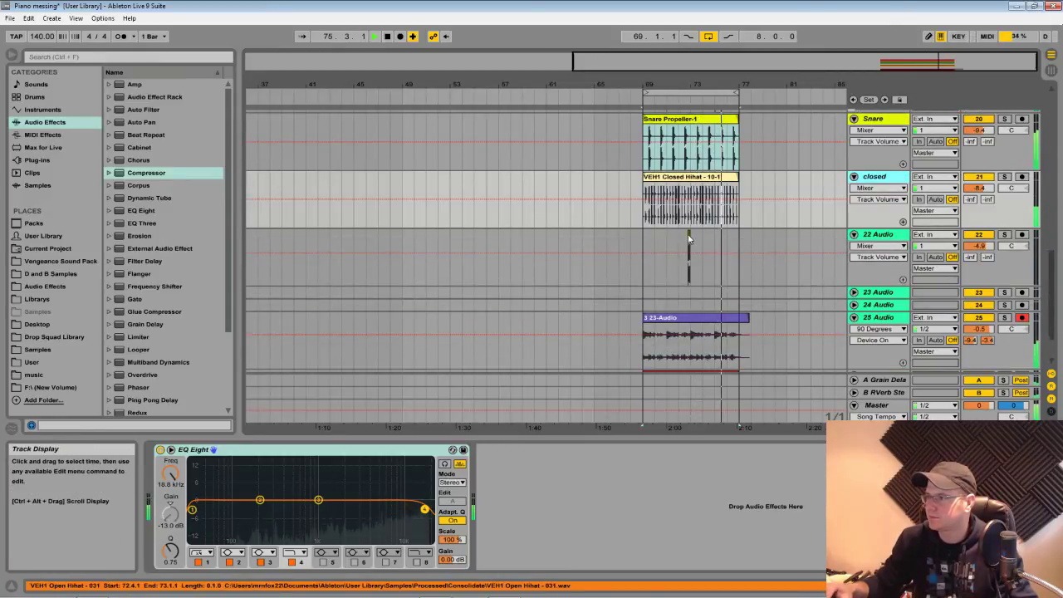
click(689, 239)
double_click(688, 238)
click(290, 522)
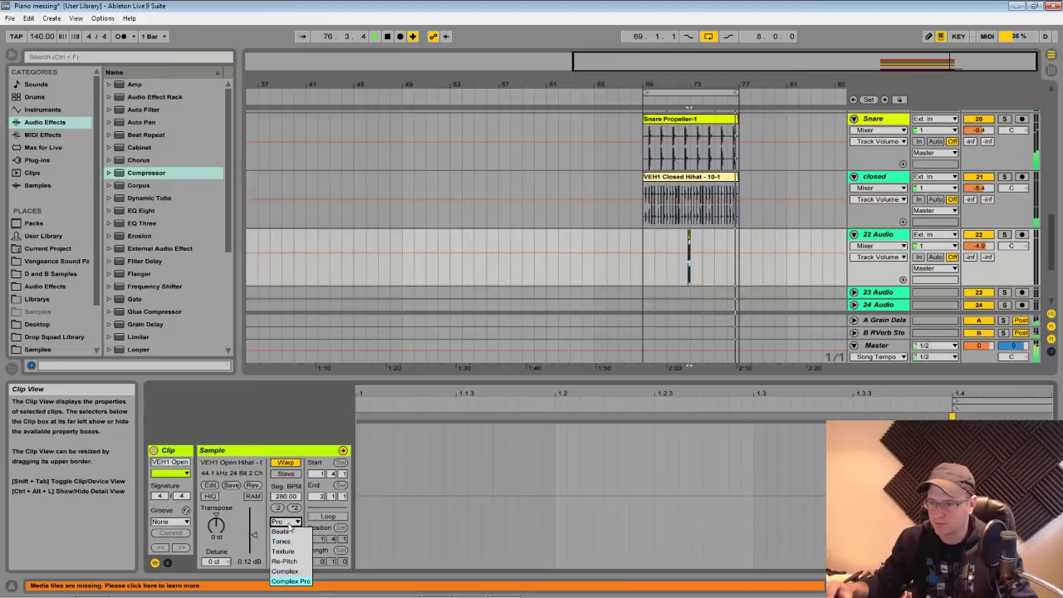
click(287, 559)
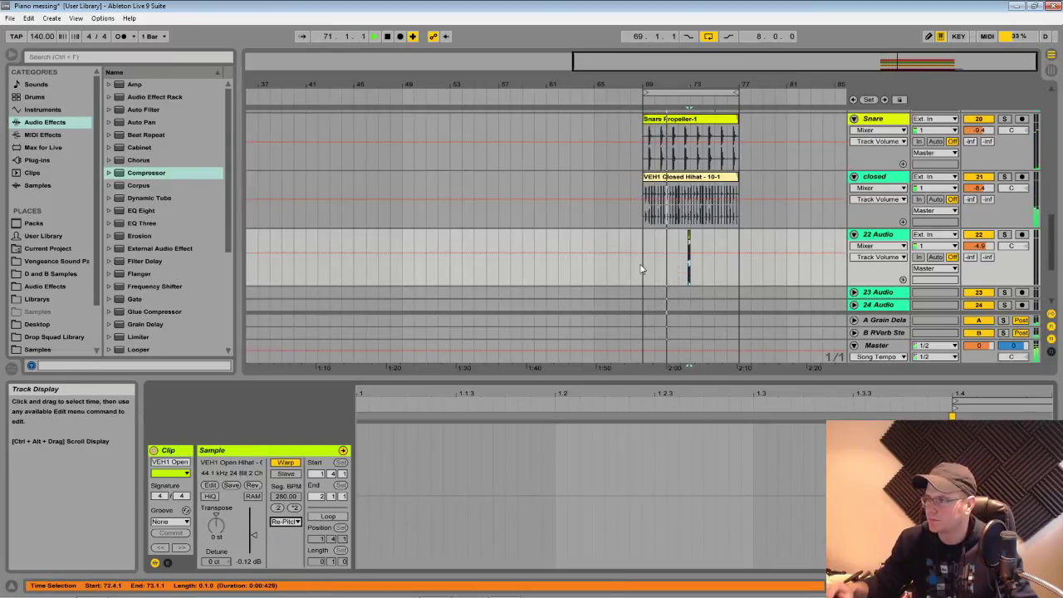
Consolidate the open hi-hat on track 22 over the range 69.1.1 to 77.1.1
drag(642, 268, 742, 267)
key(ctrl+j)
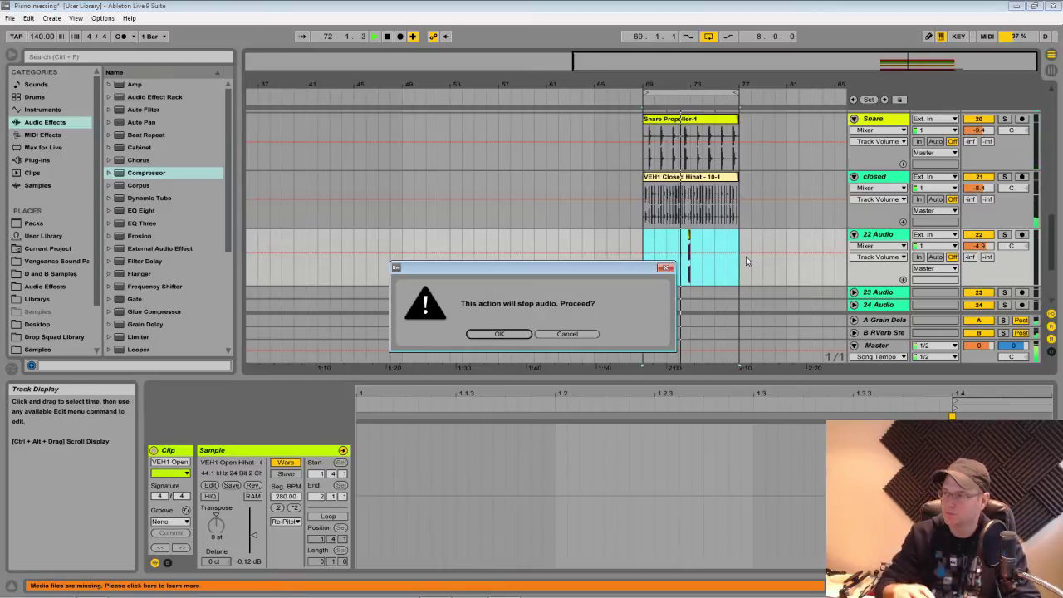
click(499, 334)
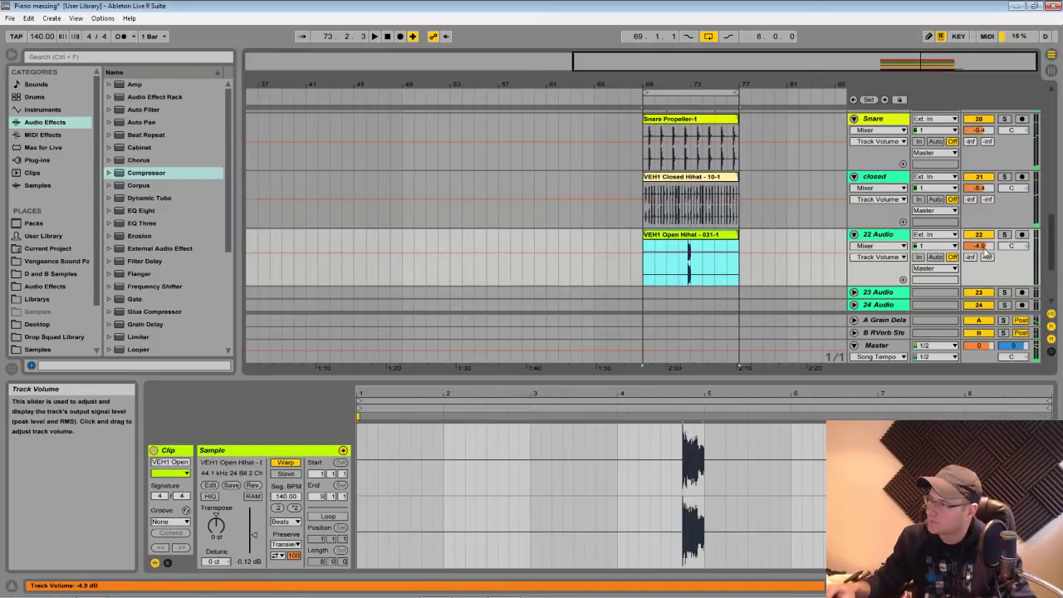
Lower the open hi-hat track to -7.1 dB and raise its B-RVerb Stereo send to 0 dB while the loop plays
drag(987, 258, 987, 231)
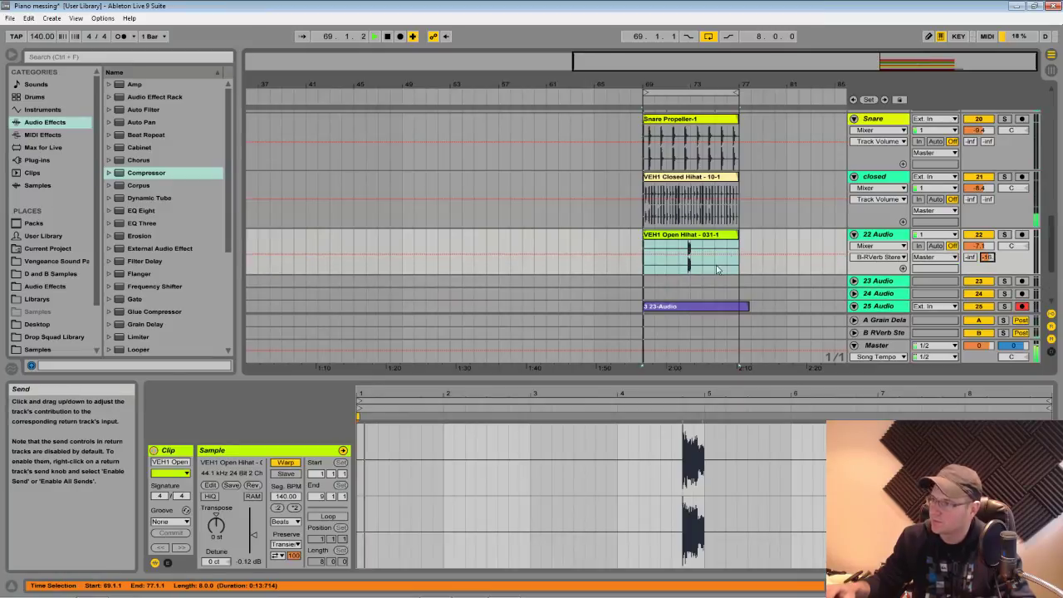
click(686, 266)
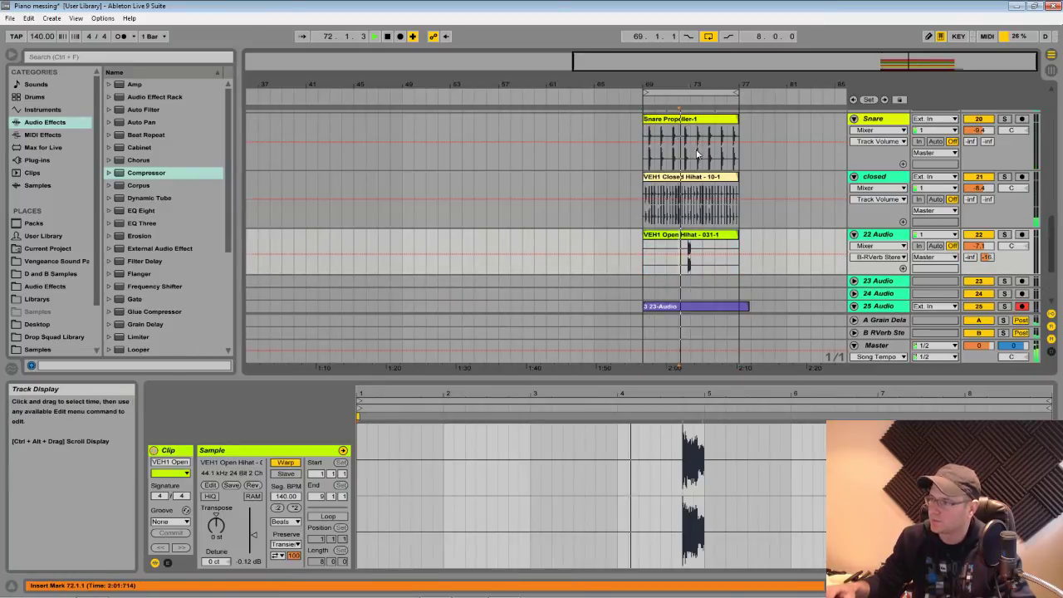
drag(712, 85, 716, 161)
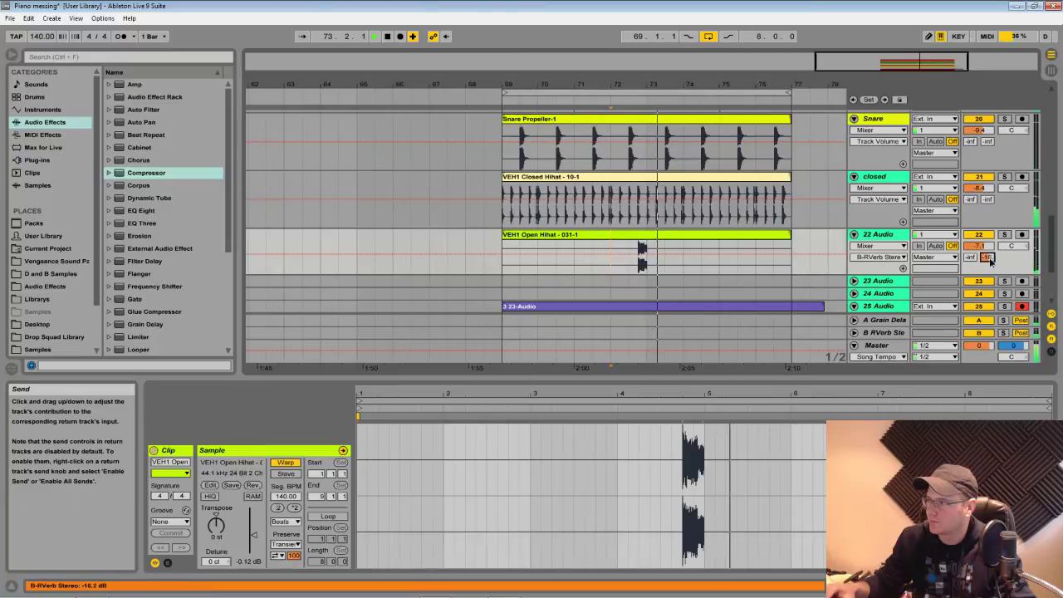
click(635, 262)
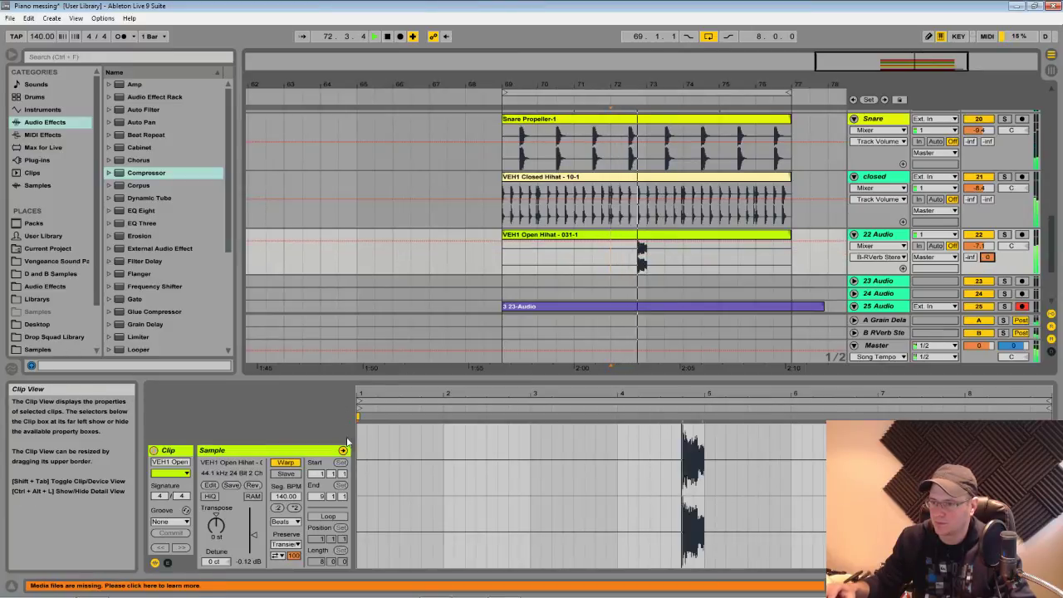
Set the consolidated open hi-hat clip's warp mode to Re-Pitch and its track's B-RVerb Stereo send to -3.4 dB
click(285, 521)
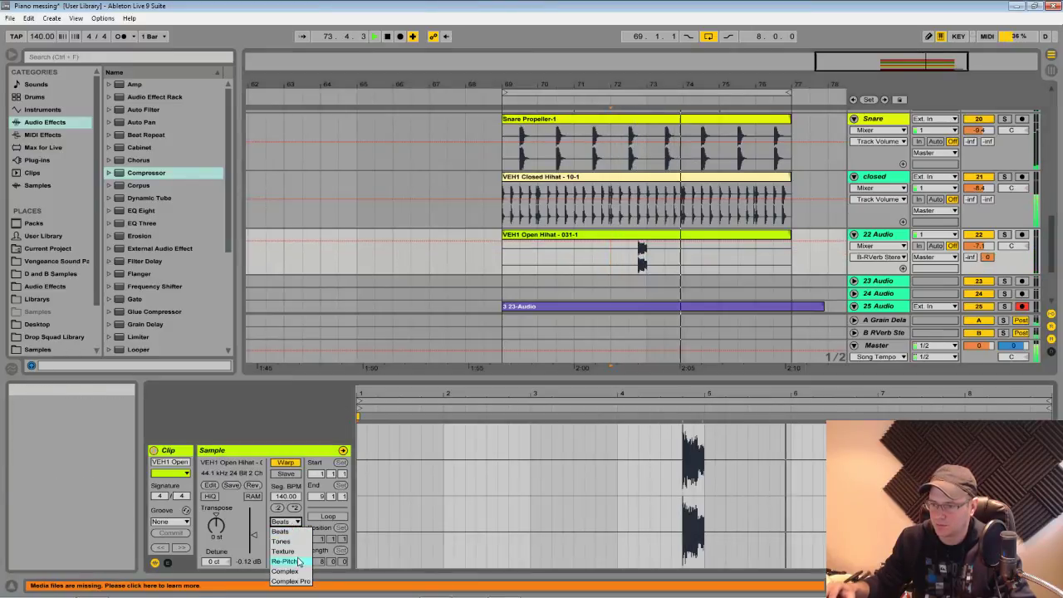
click(285, 559)
key(space)
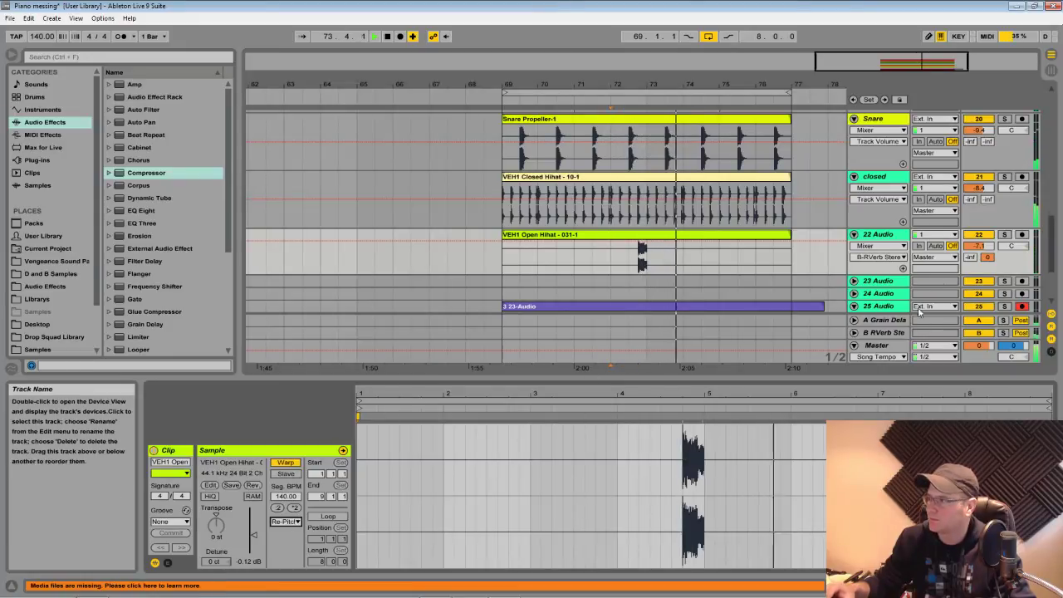
drag(987, 257, 987, 267)
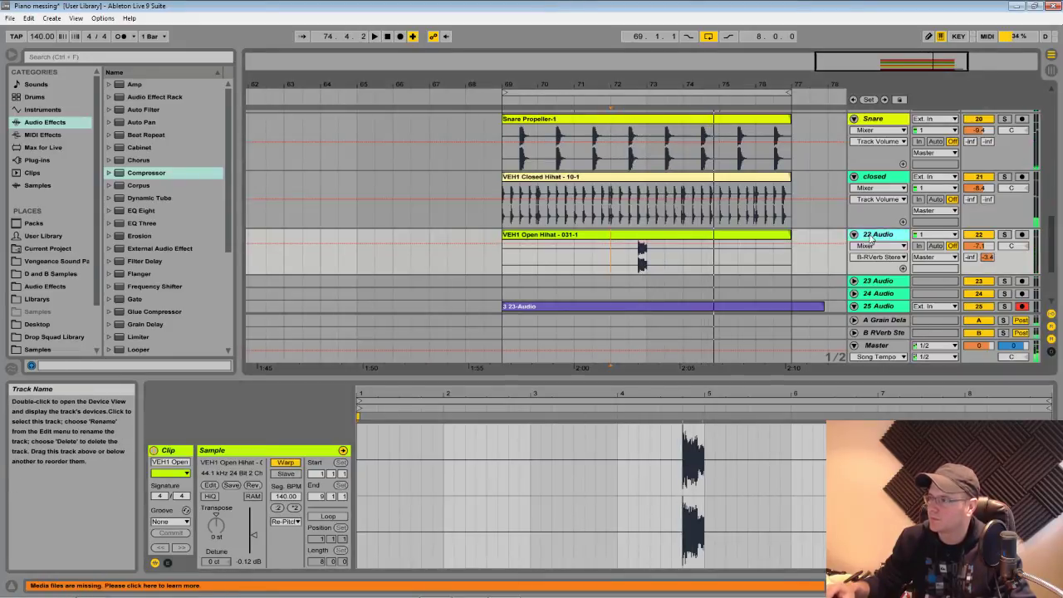
Copy the Audio Effect Rack from the 12 Serum track and paste it after the EQ Eight on open hi-hat track 22
double_click(870, 236)
scroll(869, 226, up, 8)
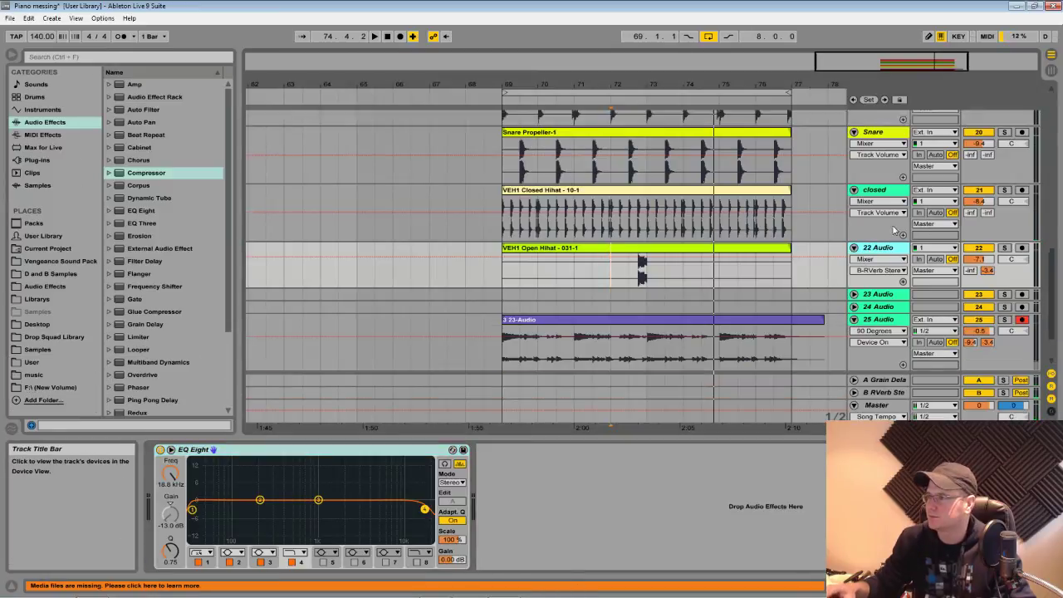
scroll(872, 215, up, 2)
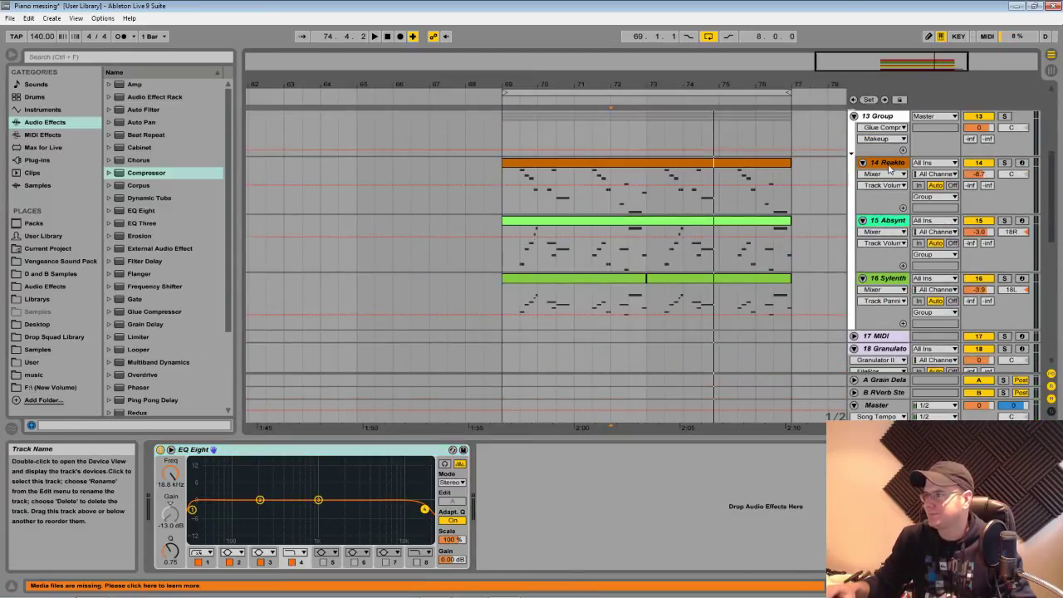
scroll(884, 190, up, 2)
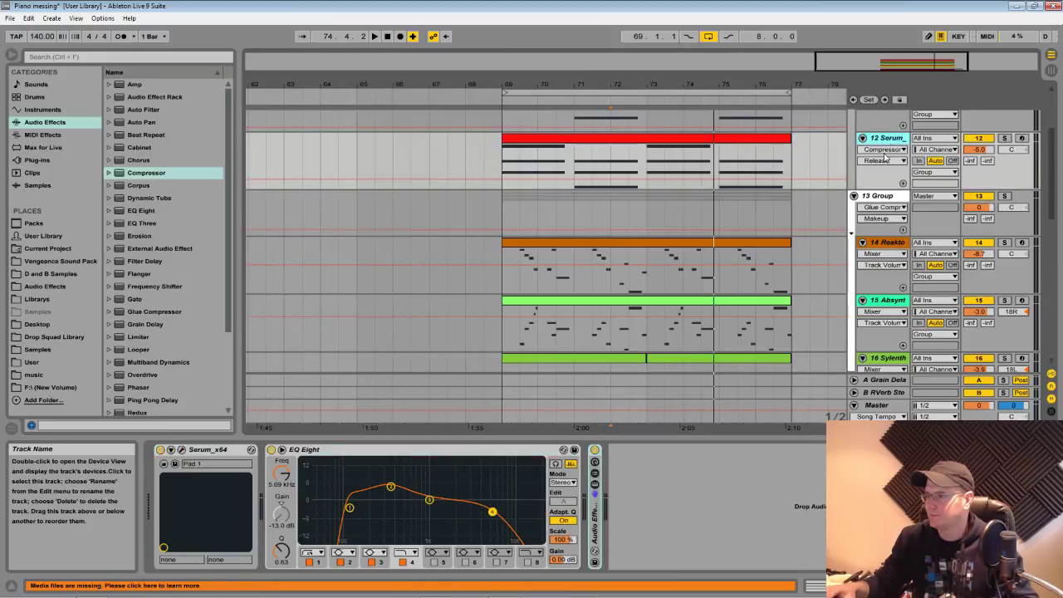
click(891, 145)
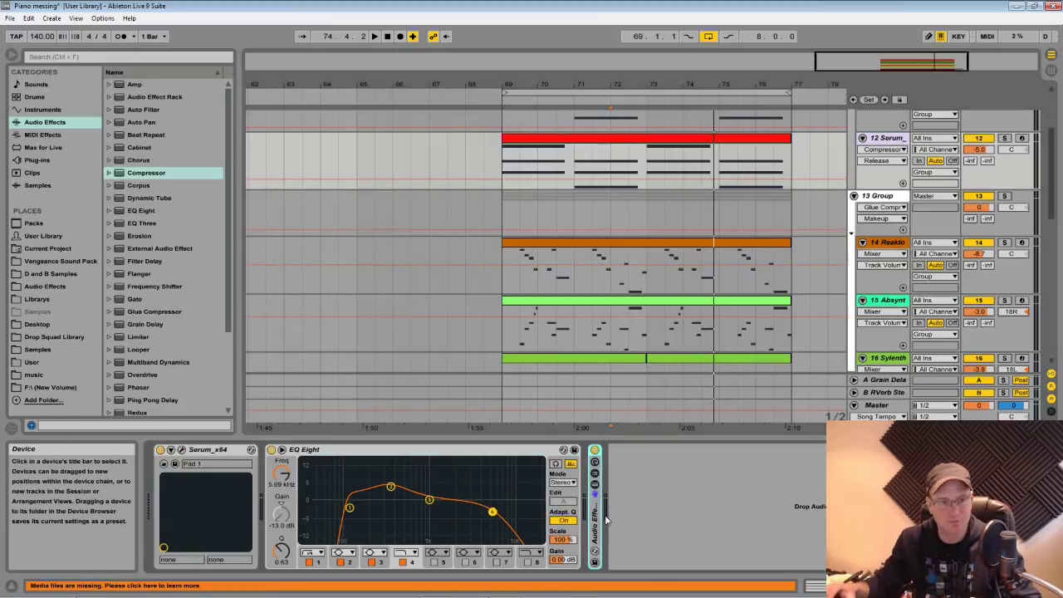
click(734, 370)
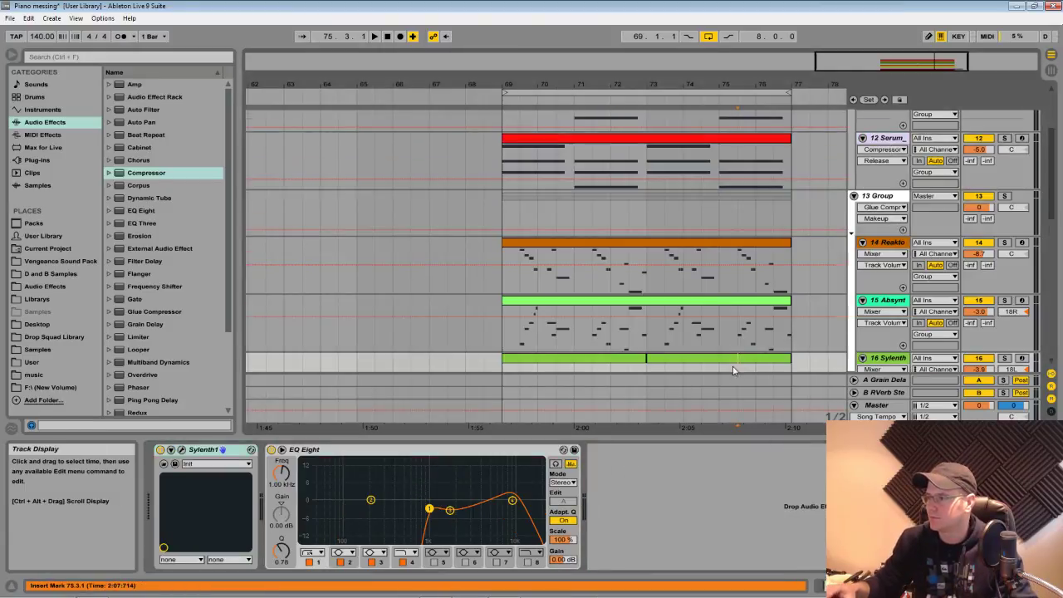
scroll(739, 373, down, 8)
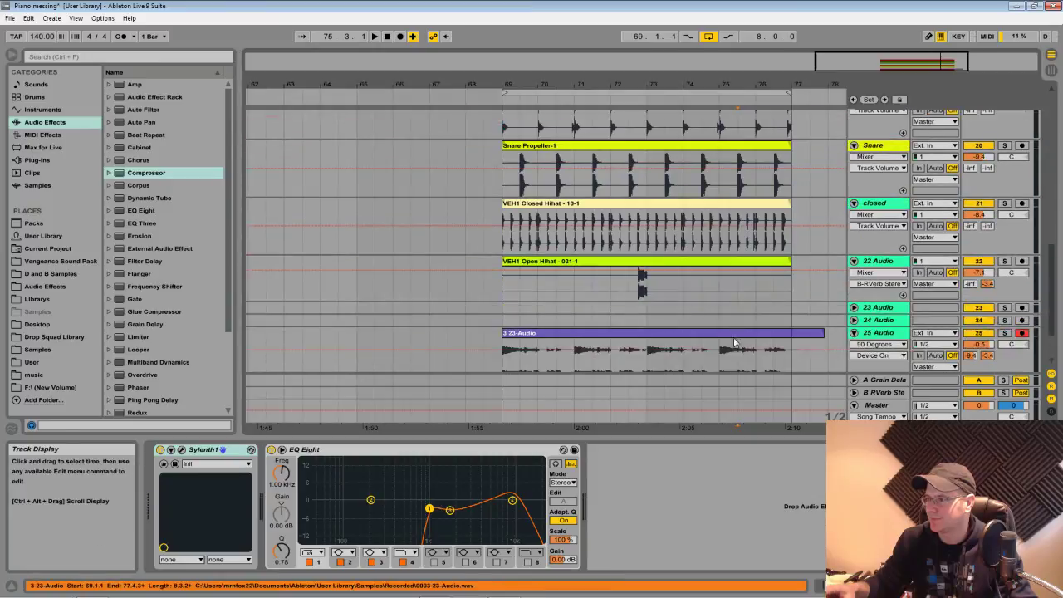
click(824, 271)
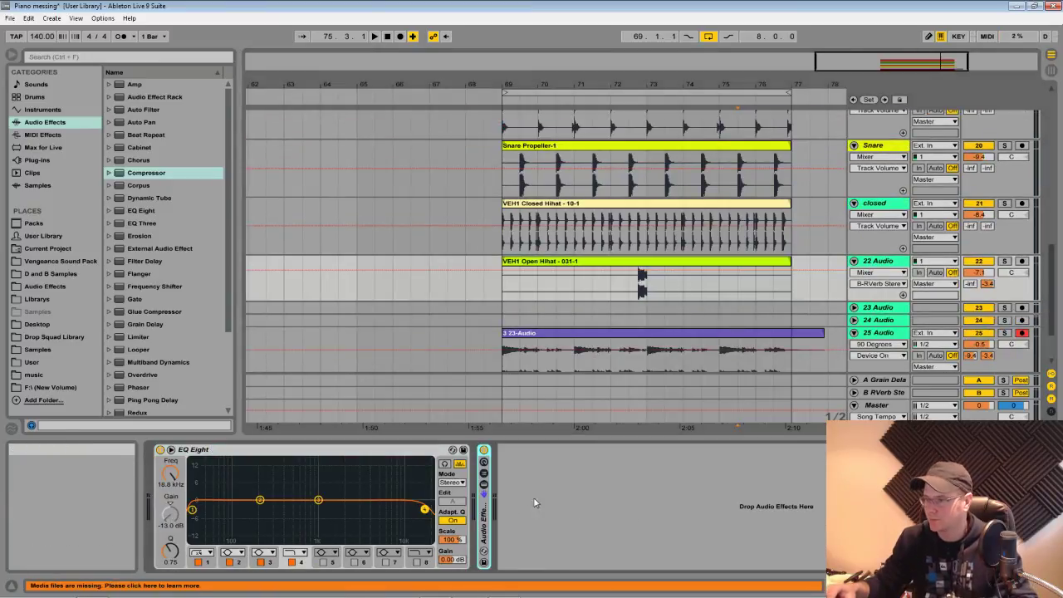
Unfold the pasted rack, set its compressors' sidechain inputs to Kick and Snare, and play the loop
double_click(487, 520)
click(516, 482)
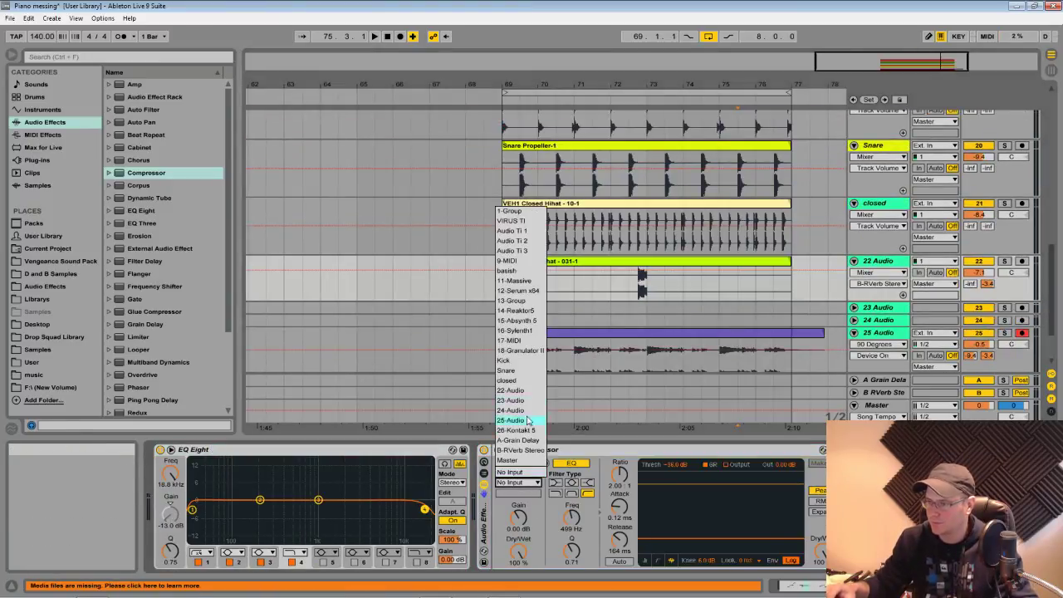
click(536, 361)
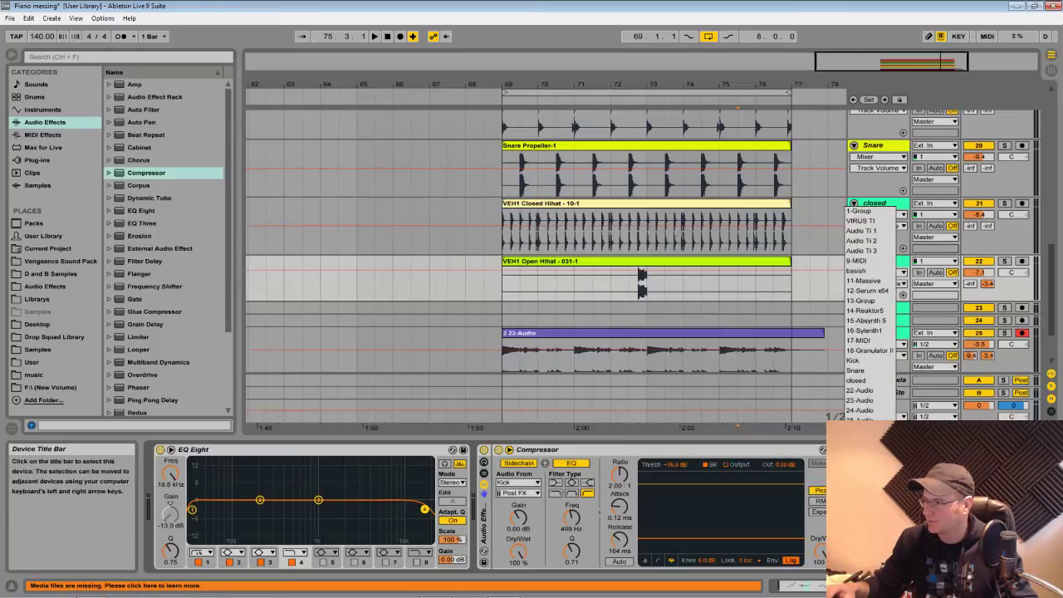
click(857, 371)
key(space)
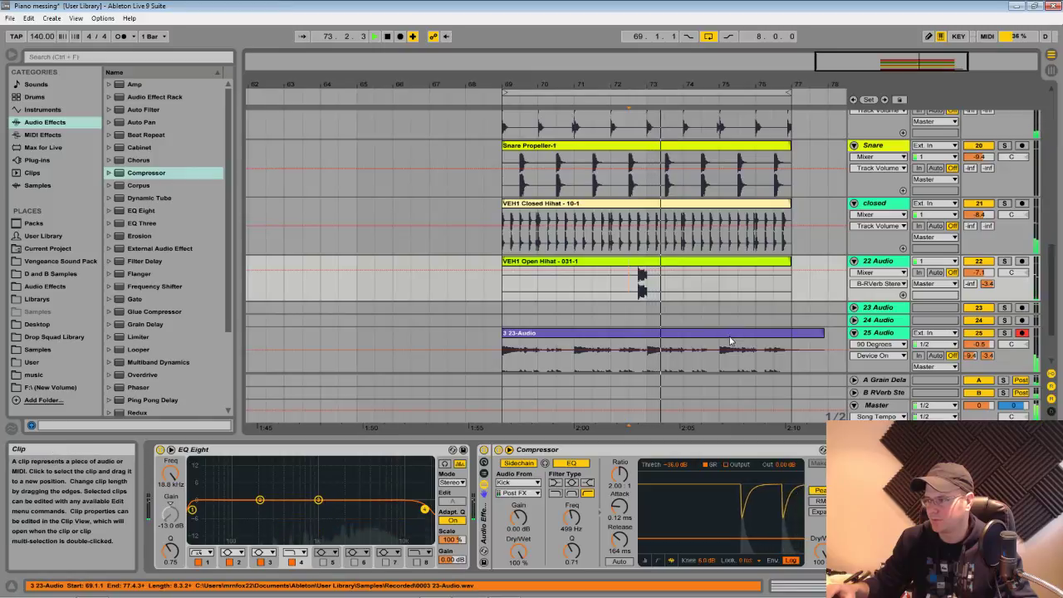
Raise open hi-hat track 22's B-RVerb Stereo send to 0 dB and, with the track soloed, set its Kick sidechain source to Pre FX
drag(987, 284, 987, 271)
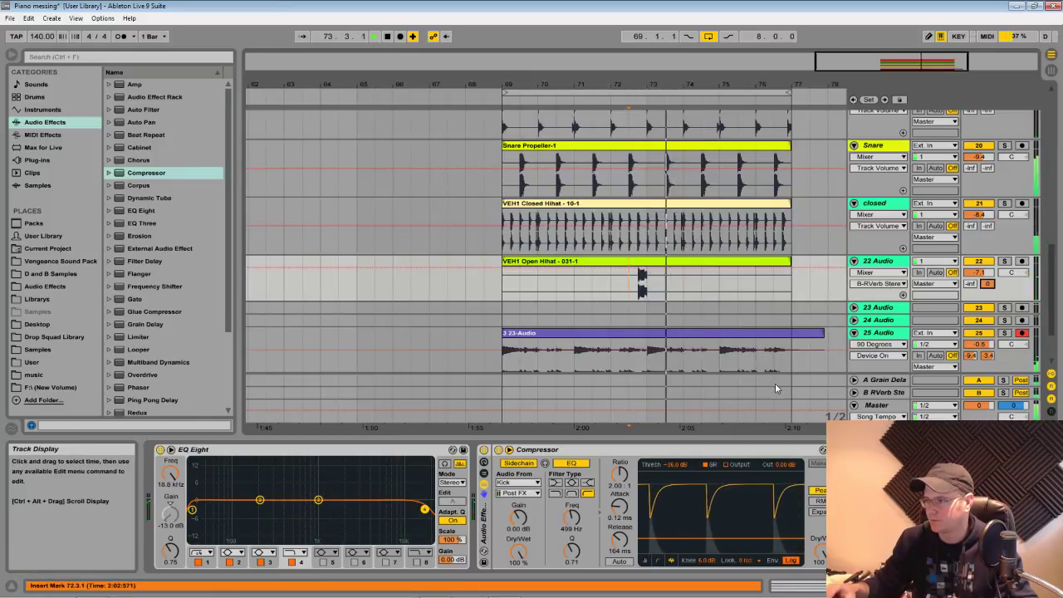
click(1003, 262)
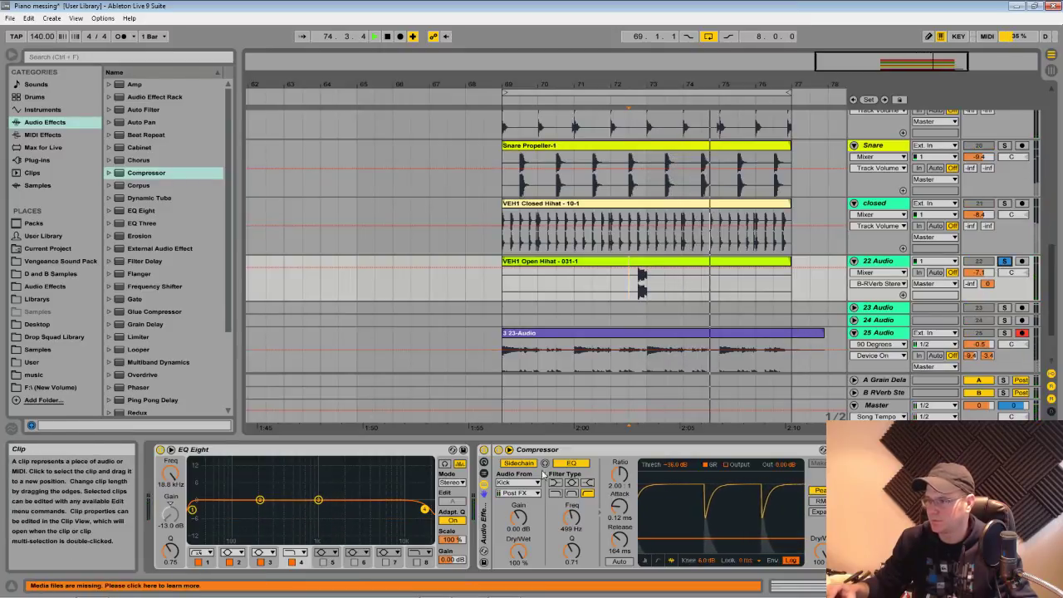
click(515, 492)
click(510, 503)
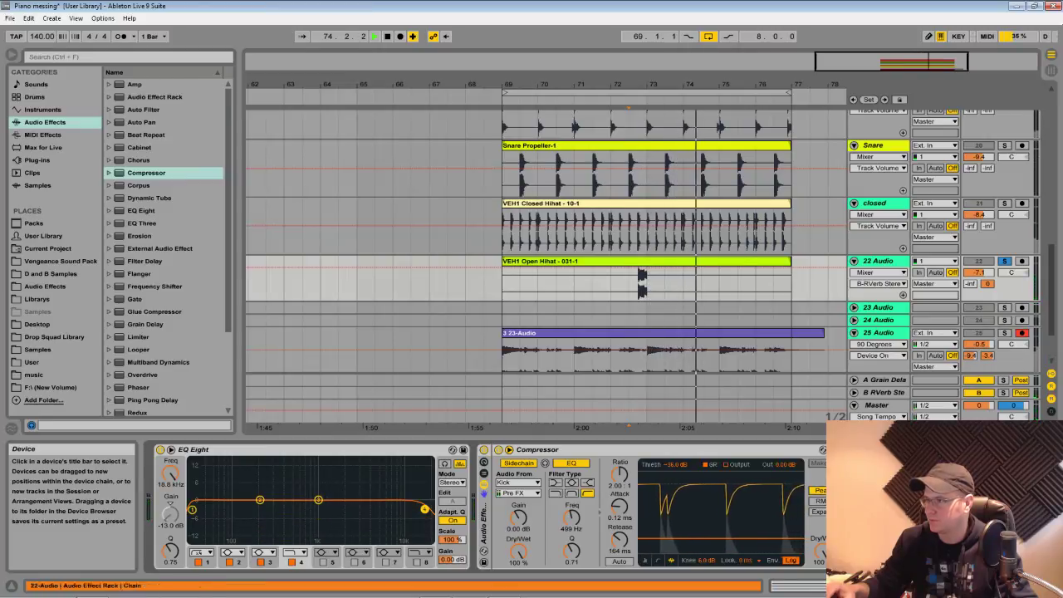
Save the Live Set under the new name "pian o dub 1" in the Save sets folder and stop playback
scroll(1002, 251, up, 3)
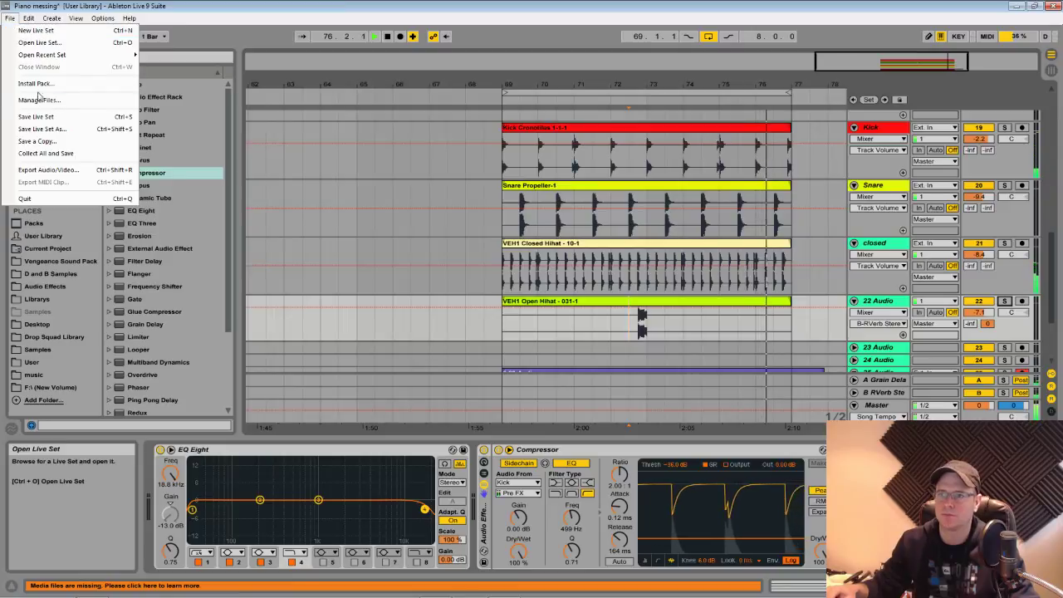
click(46, 129)
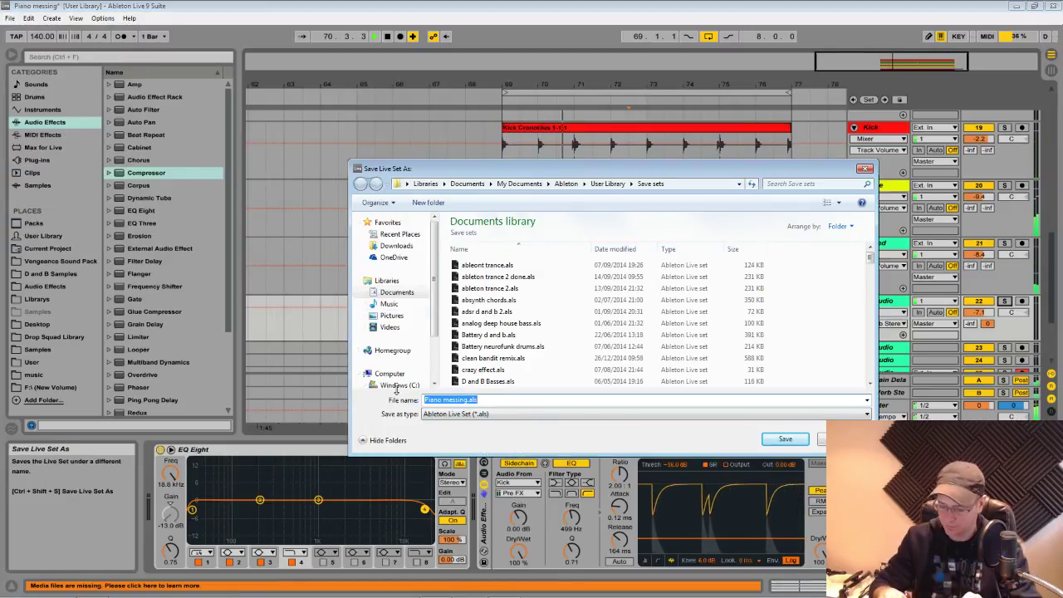
text(p)
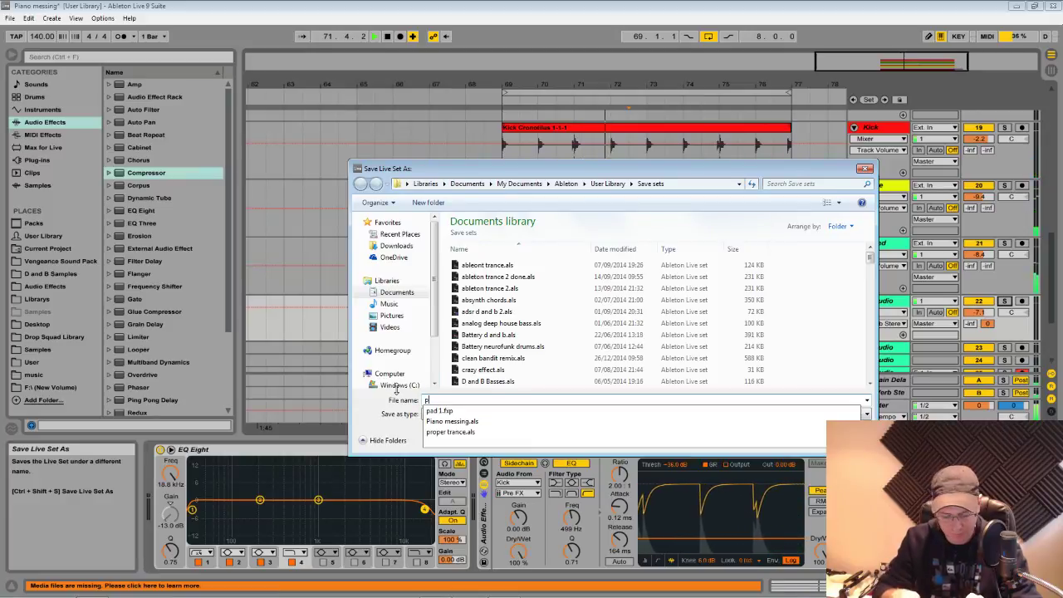
text(ian o dub 1)
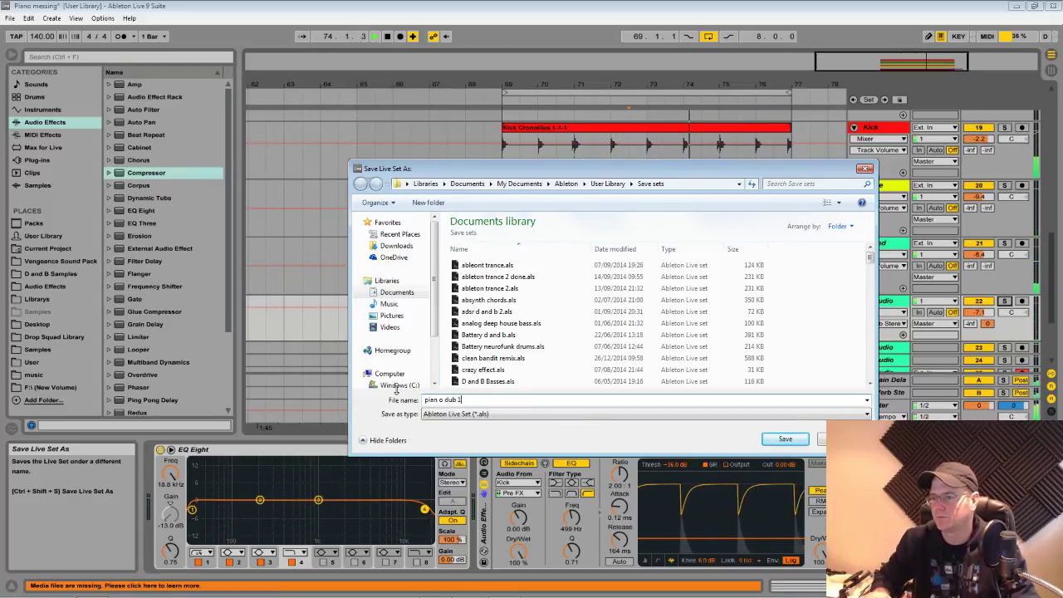
key(Return)
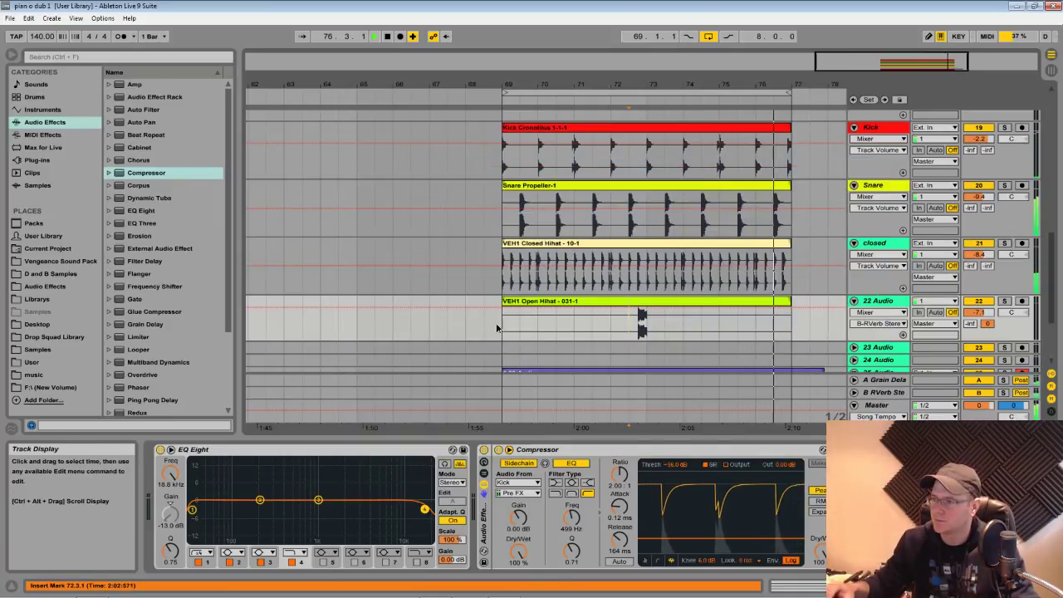
key(space)
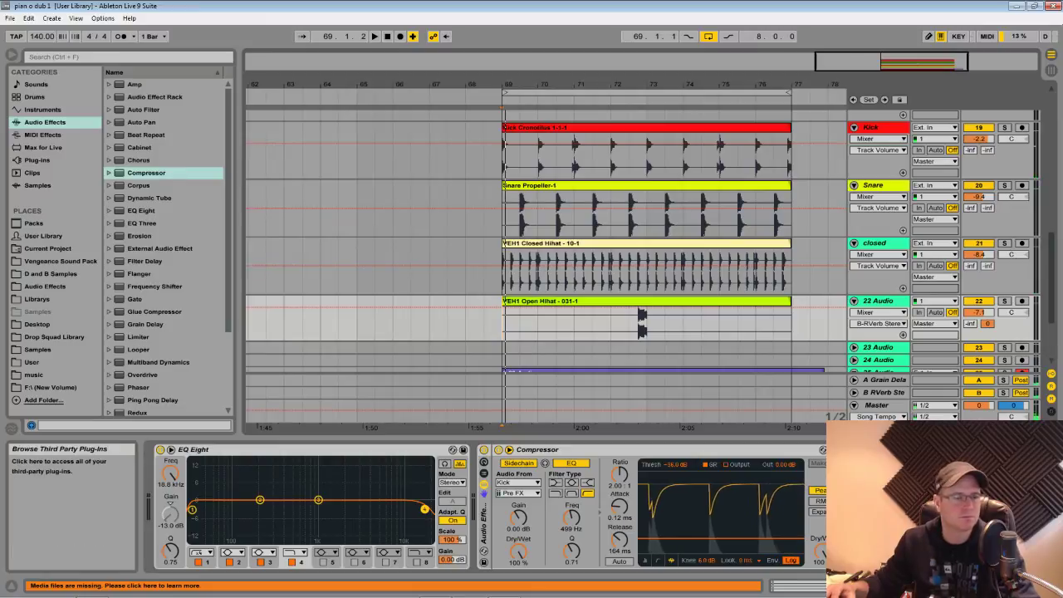